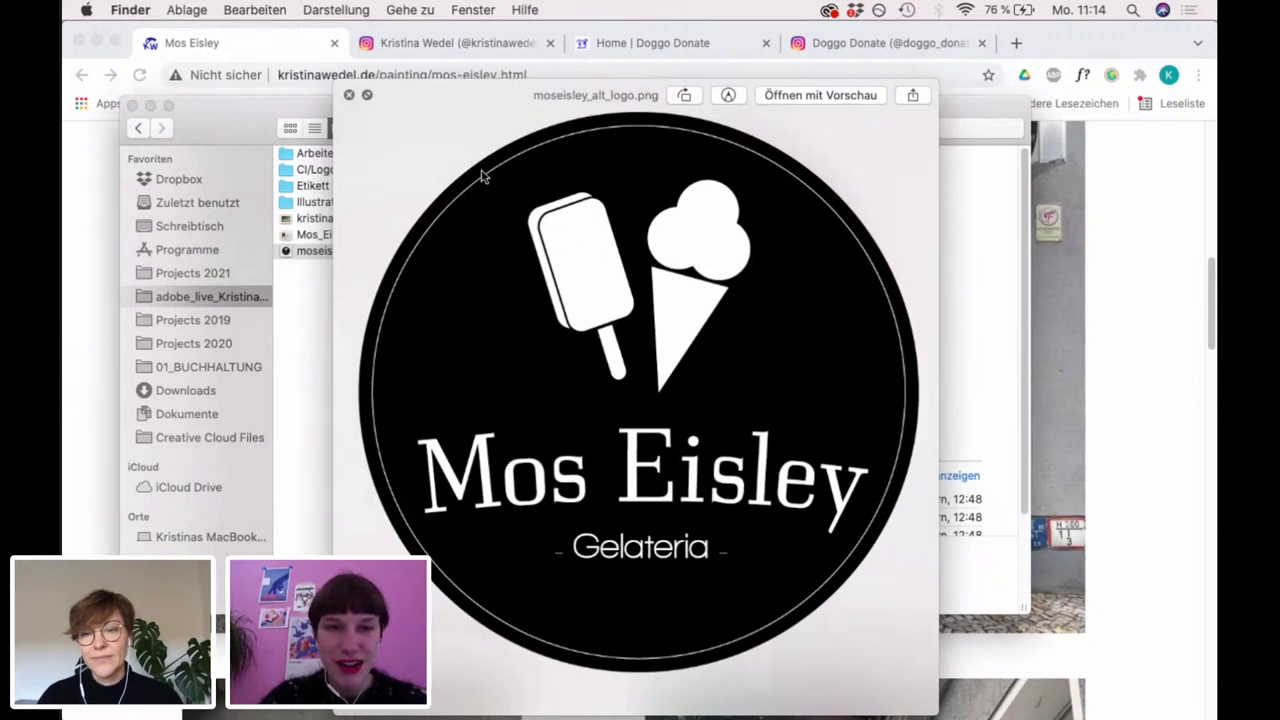
View the old shop interior photo Mos_Eisley_alt.jpeg enlarged, and bring up the 2017 facade photo in the project folder
key("space")
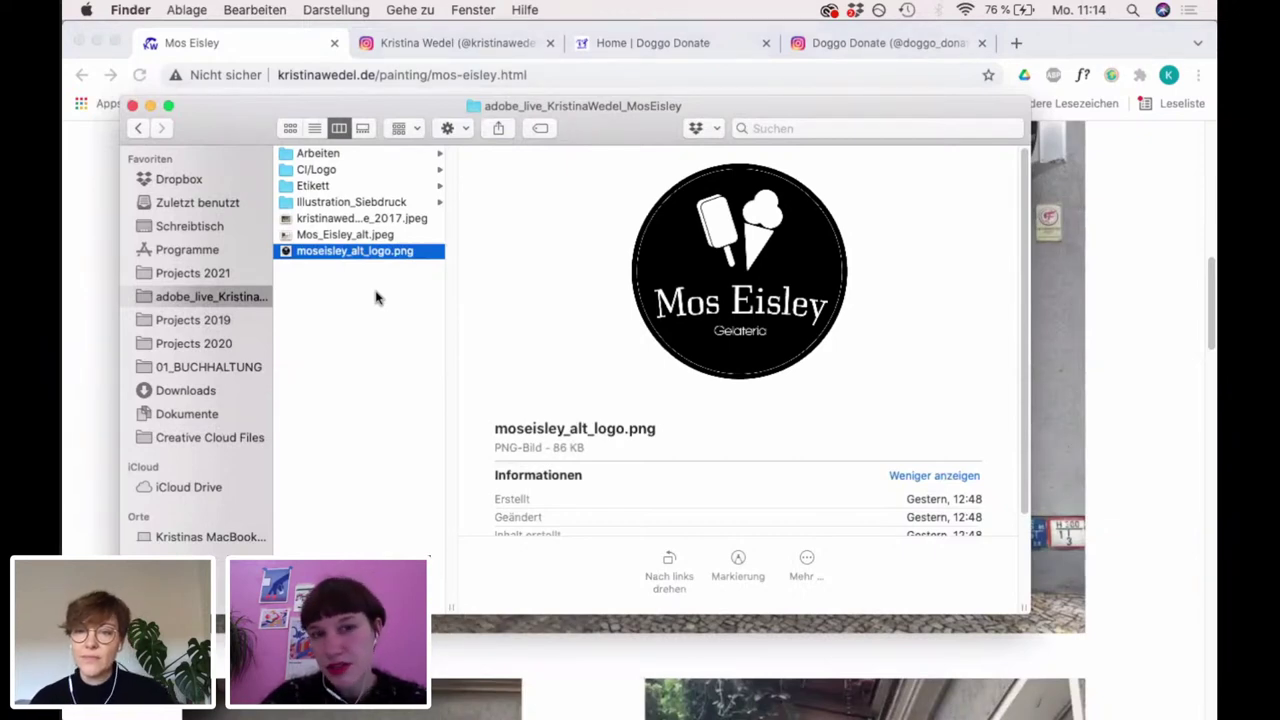
key("Up")
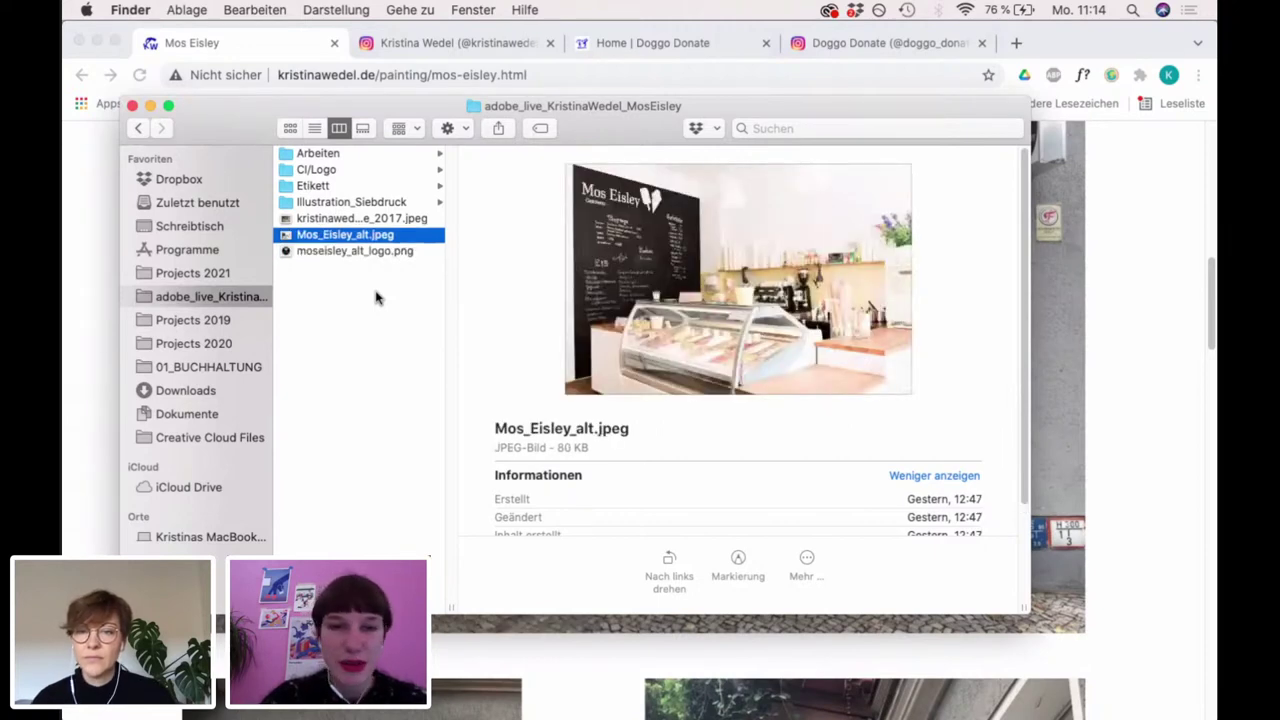
key("space")
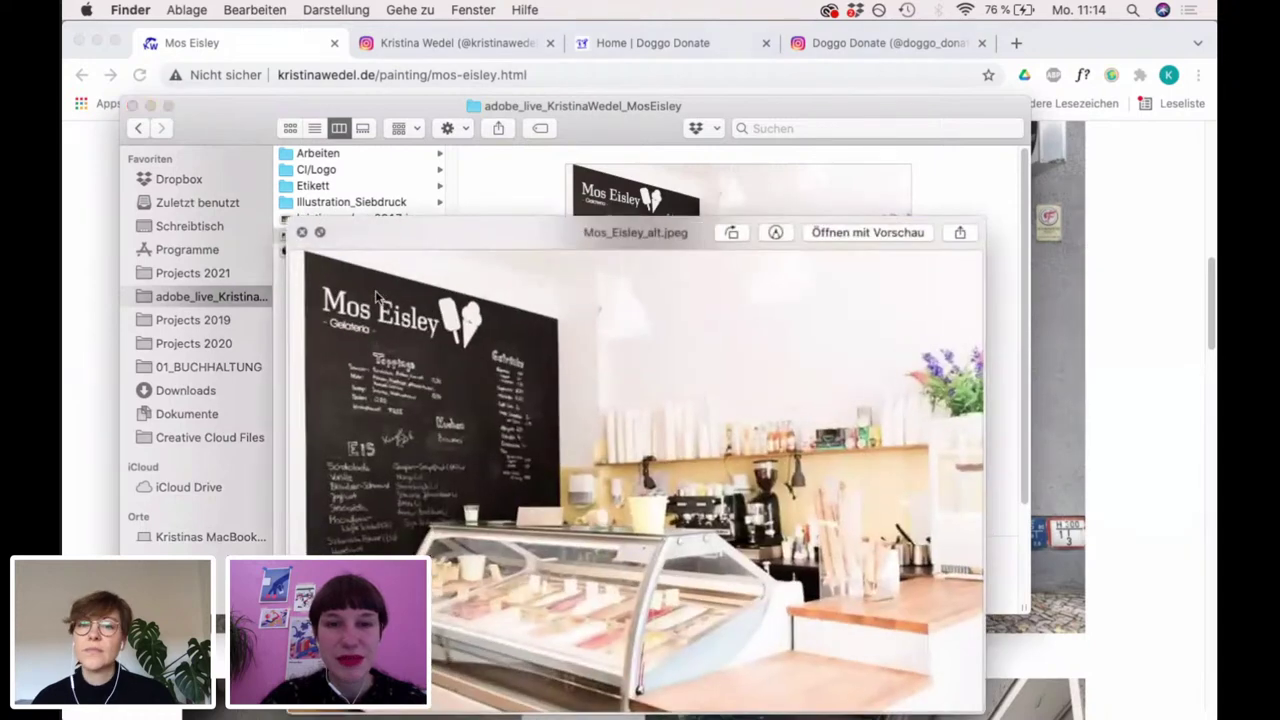
left_click_drag(408, 245, 403, 171)
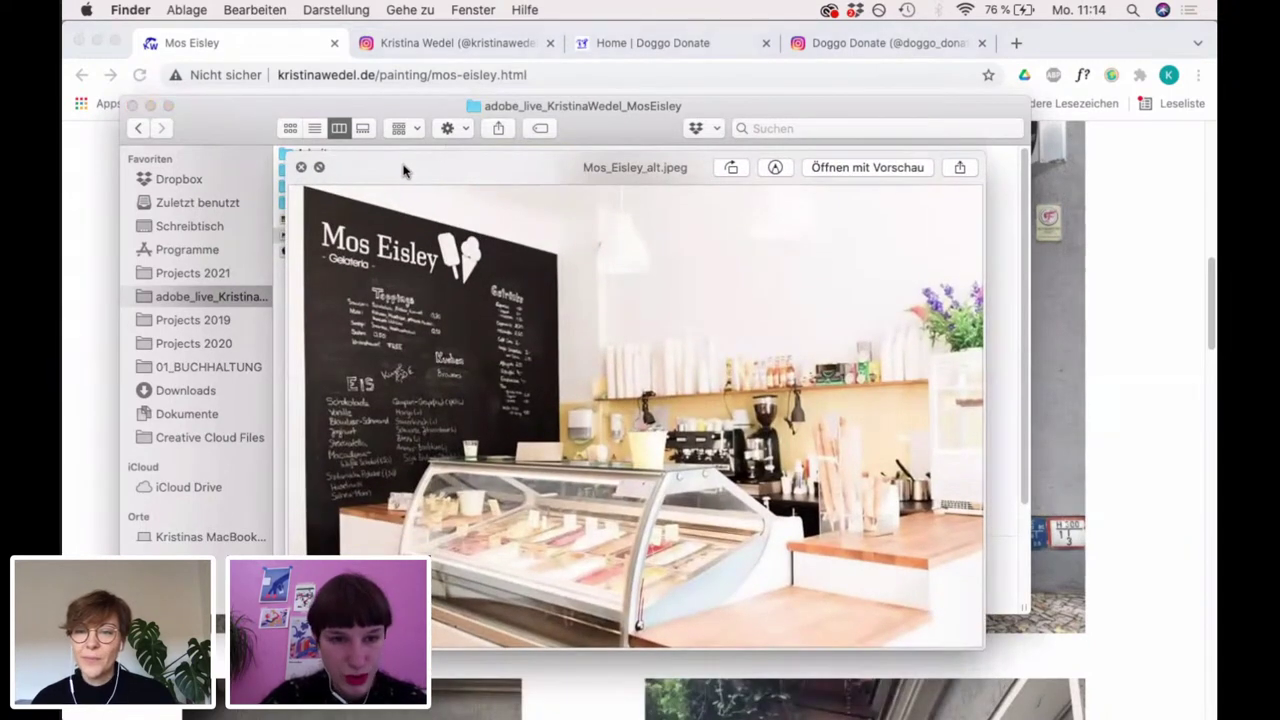
key("space")
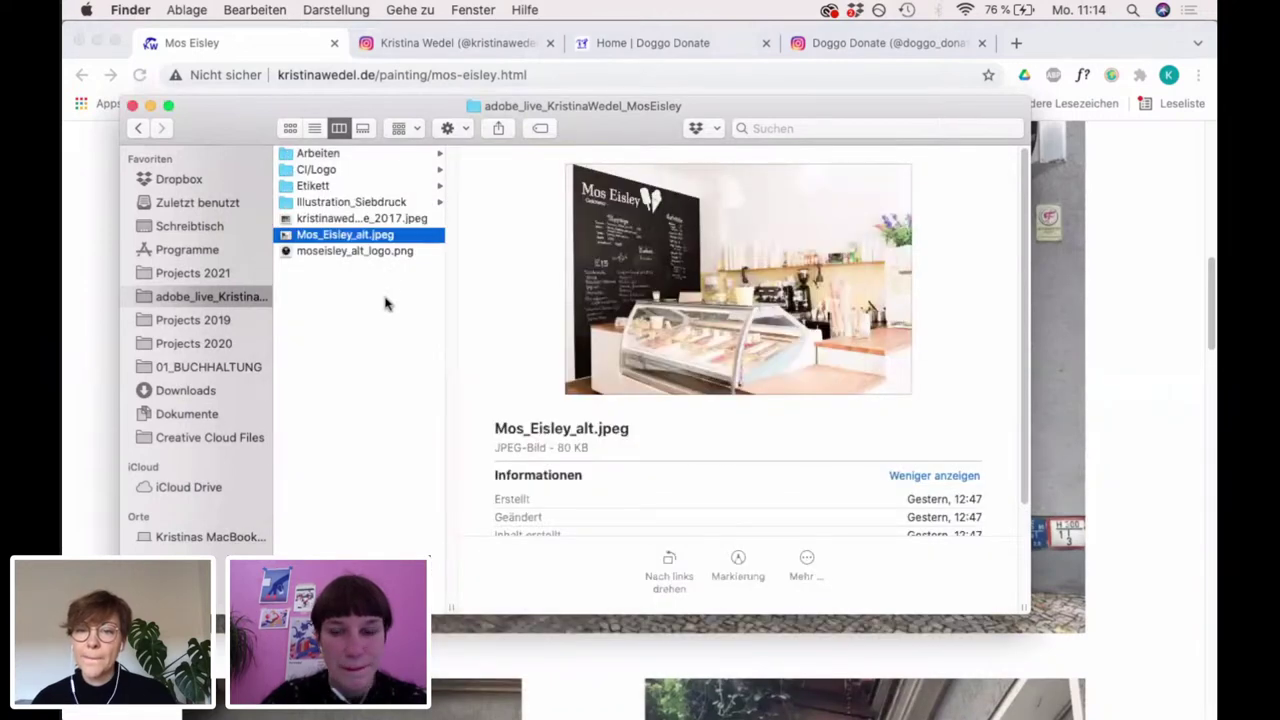
key("Up")
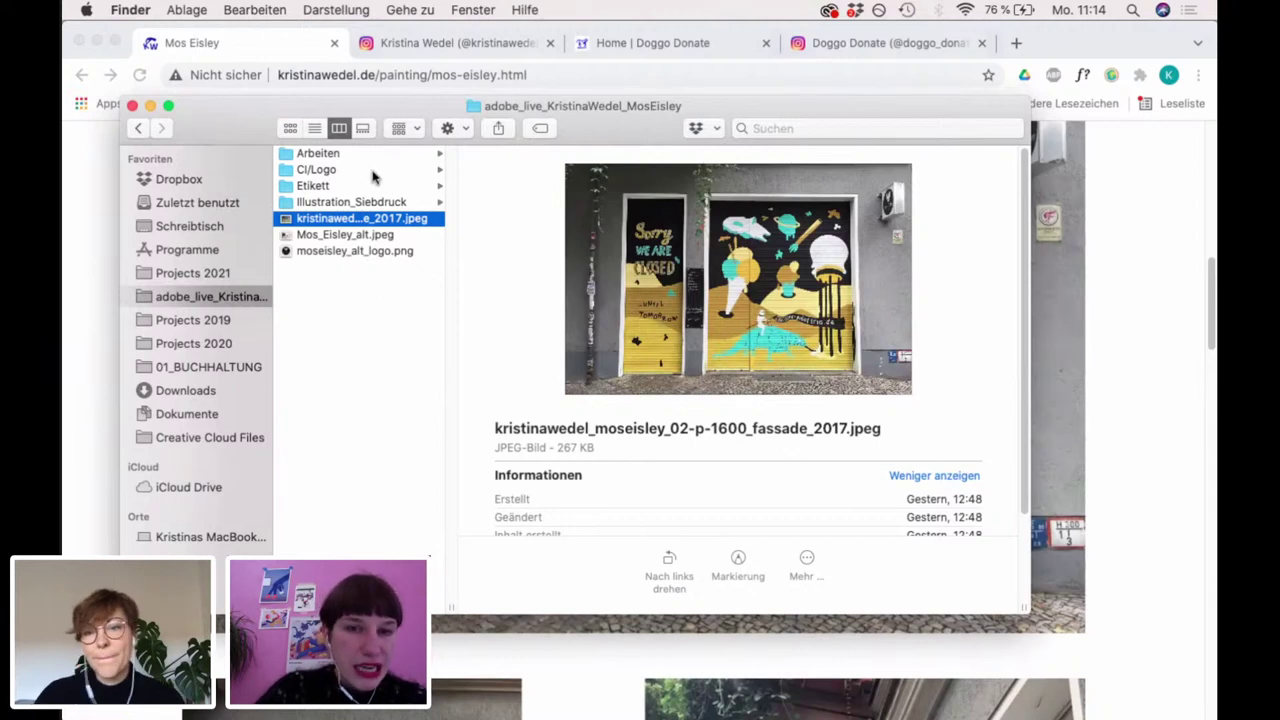
left_click_drag(252, 128, 251, 113)
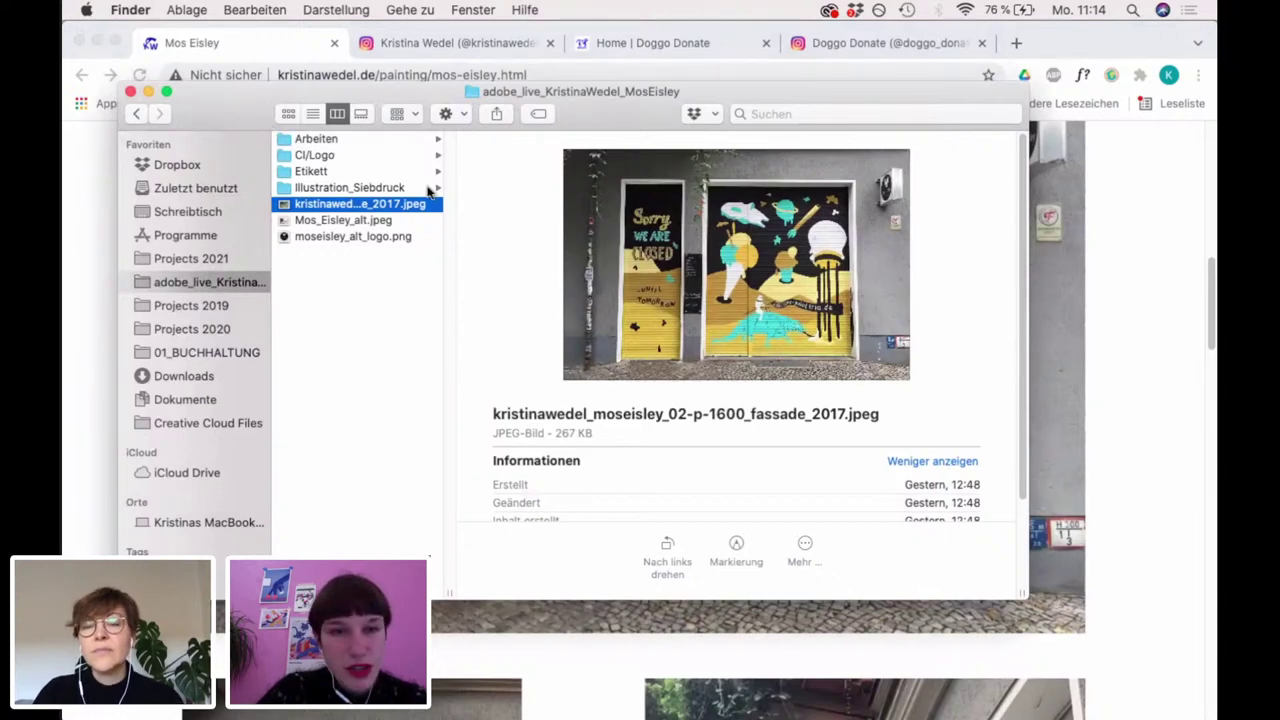
Open the Mos Eisley logo .ai document from the CI/Logo folder in Illustrator
left_click(376, 156)
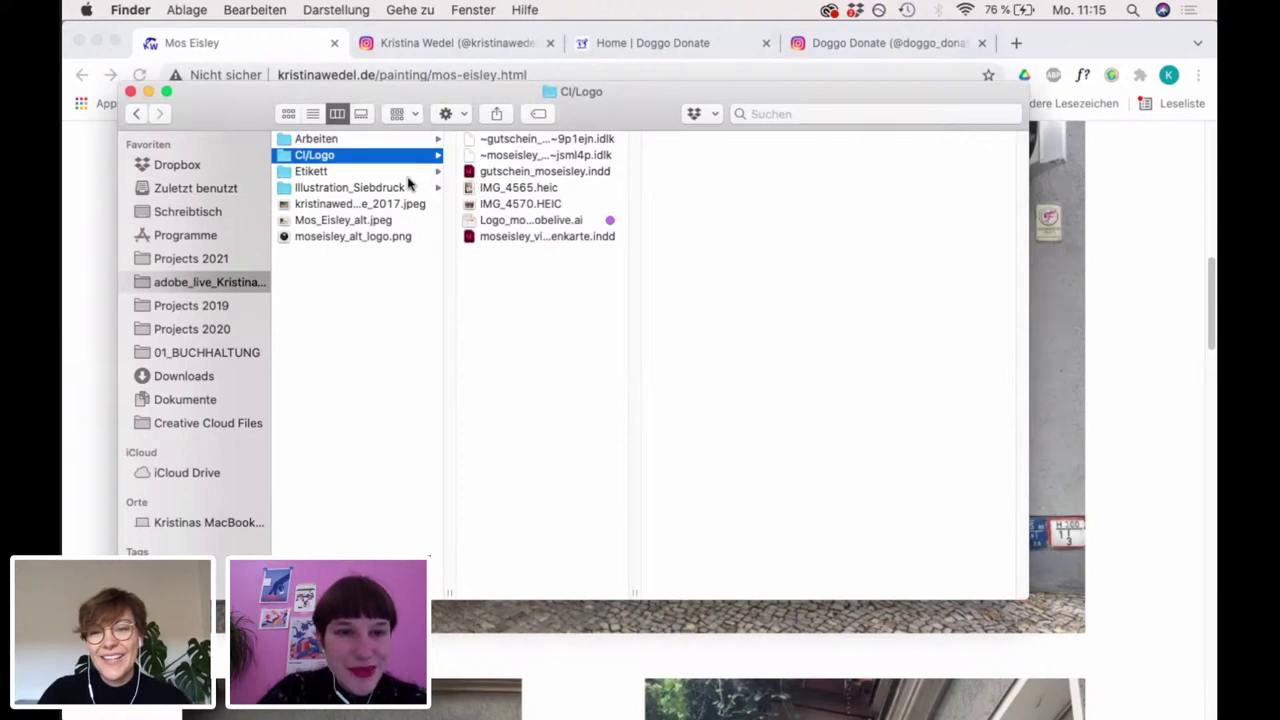
left_click(590, 176)
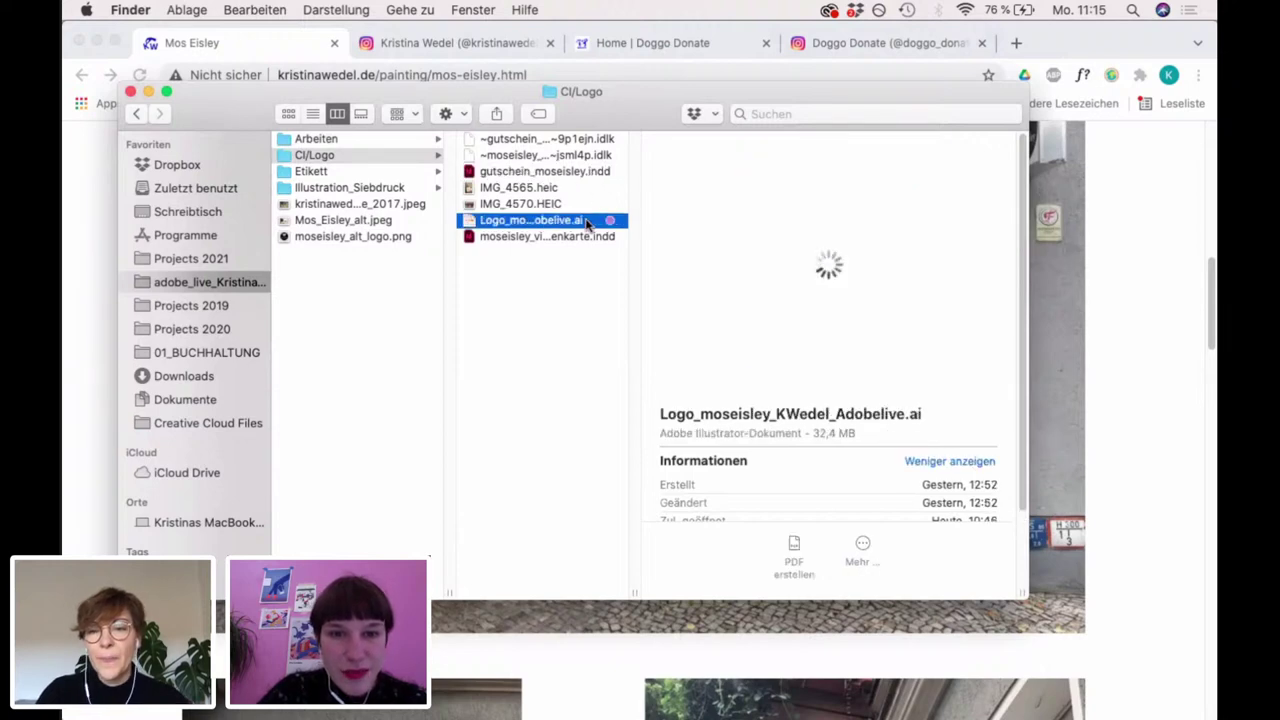
left_click(588, 221)
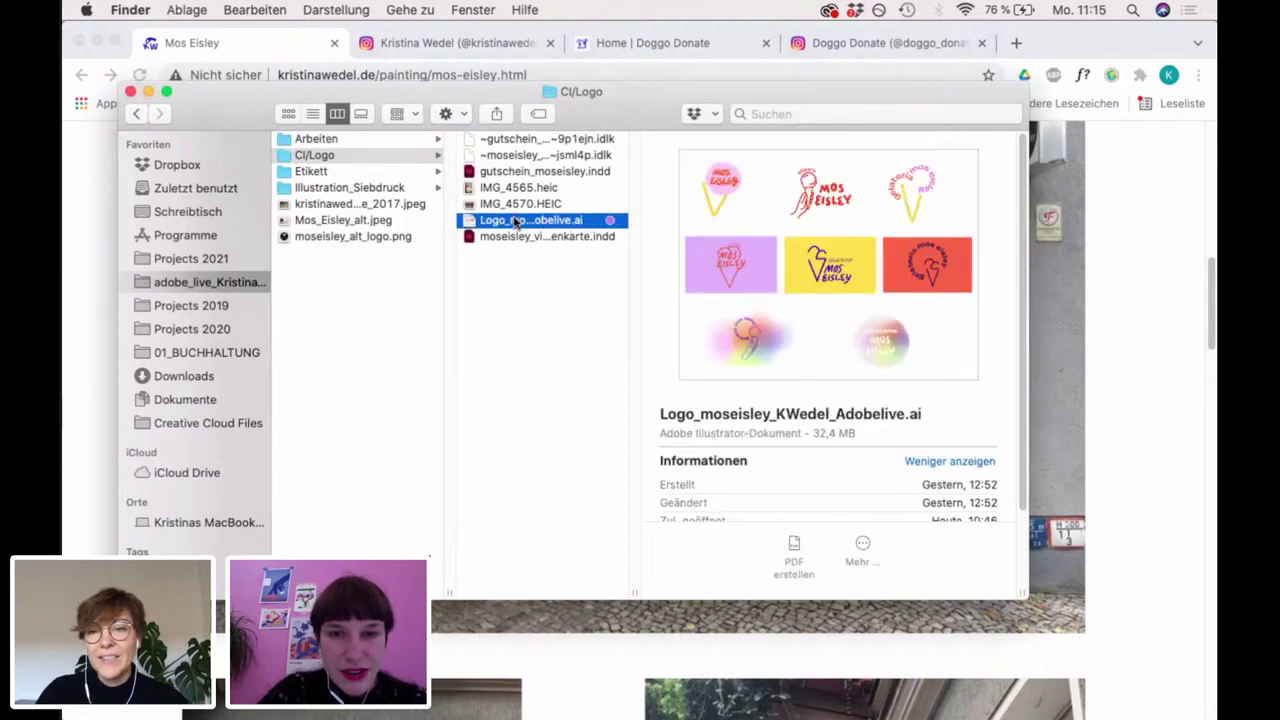
double_click(517, 221)
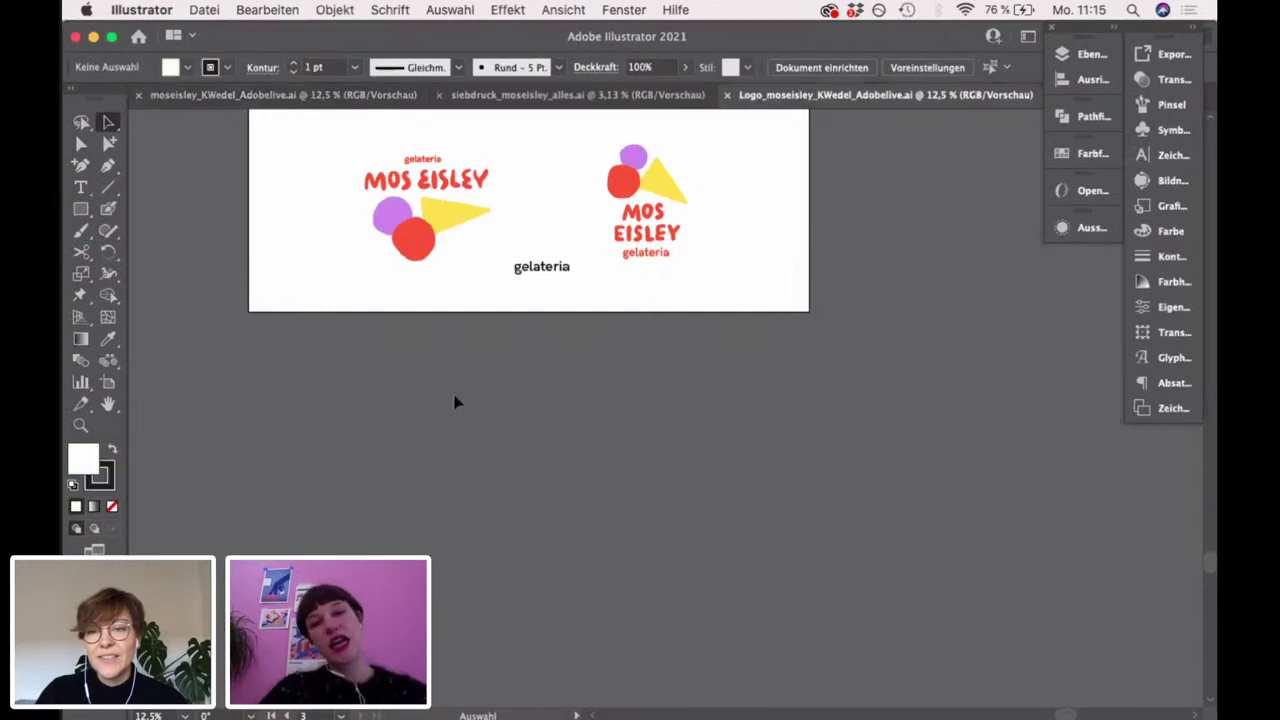
Examine the artboard of black Mos Eisley lettering sketches next to the coloured logo variants
scroll(677, 509, "up", 10)
scroll(677, 509, "left", 10)
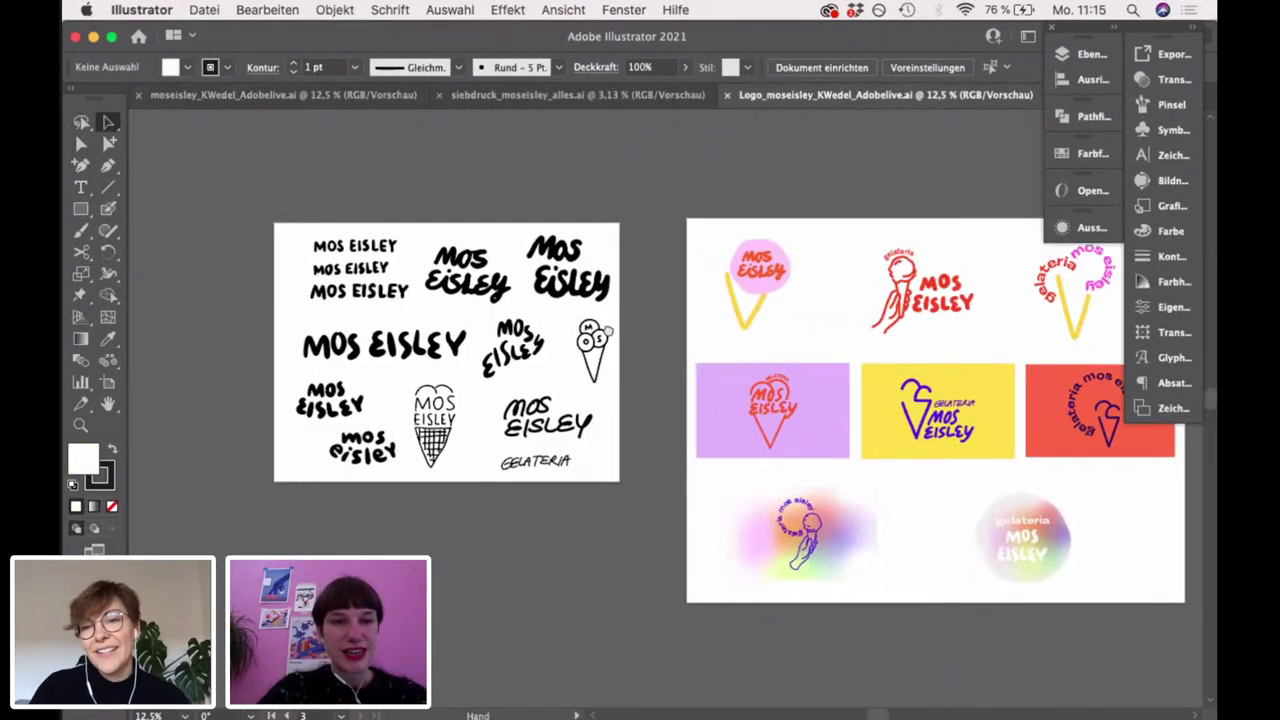
scroll(362, 346, "left", 5)
scroll(362, 346, "down", 1)
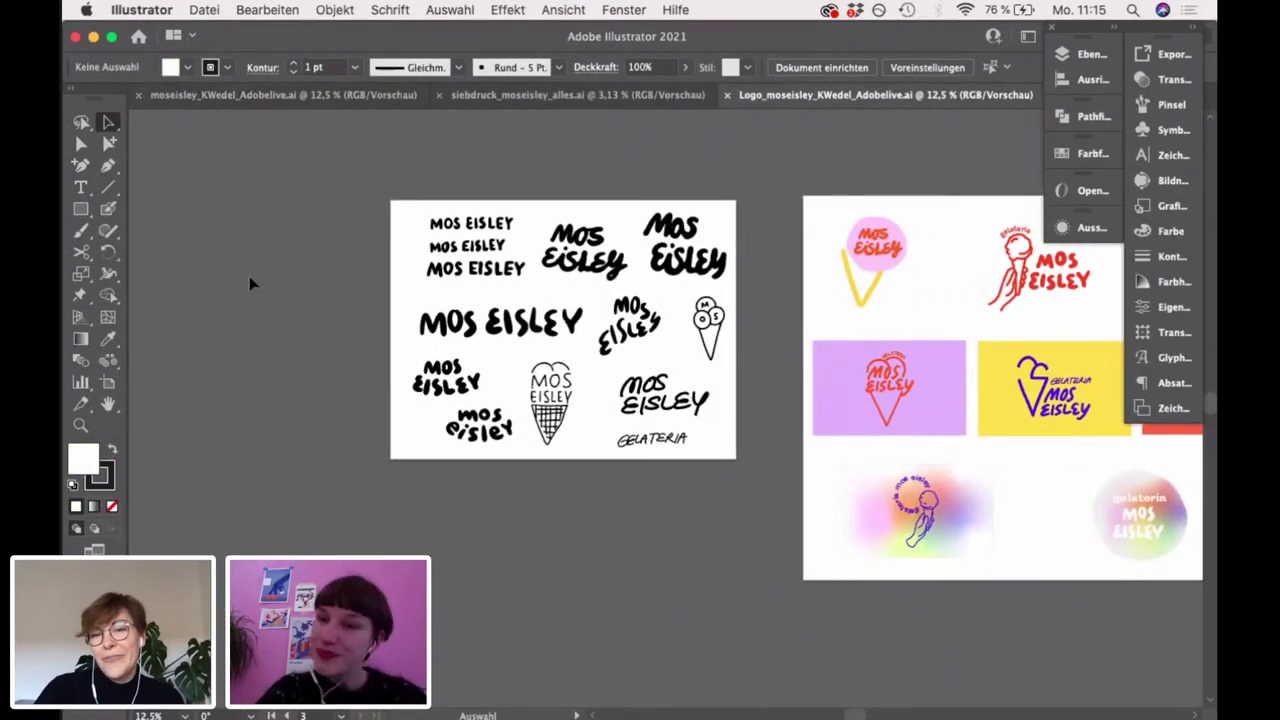
scroll(240, 274, "right", 2)
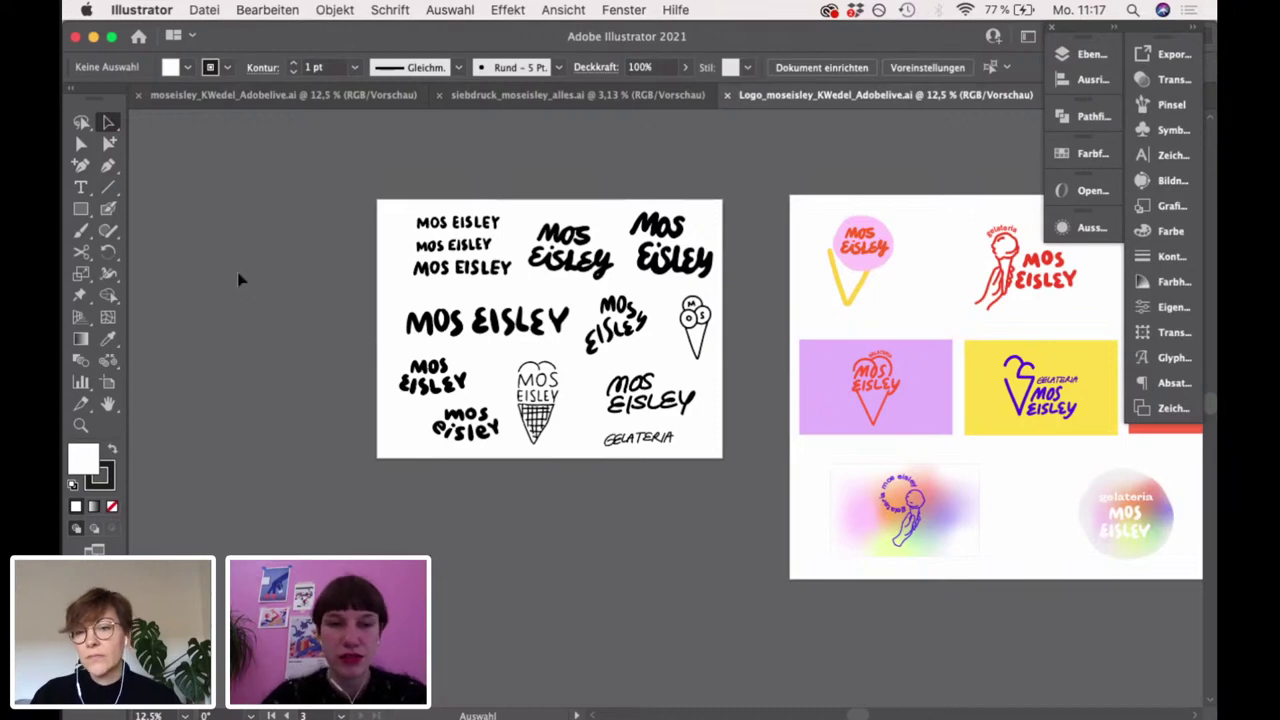
scroll(237, 257, "up", 1)
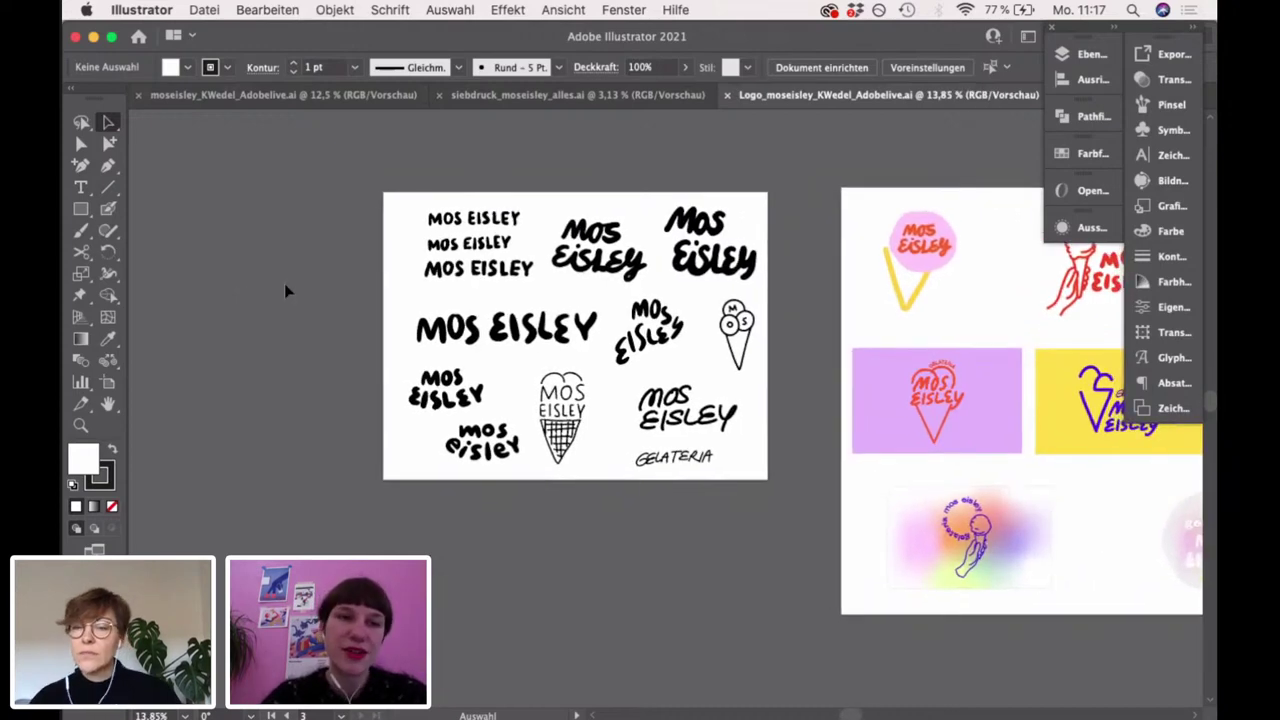
scroll(285, 291, "up", 2)
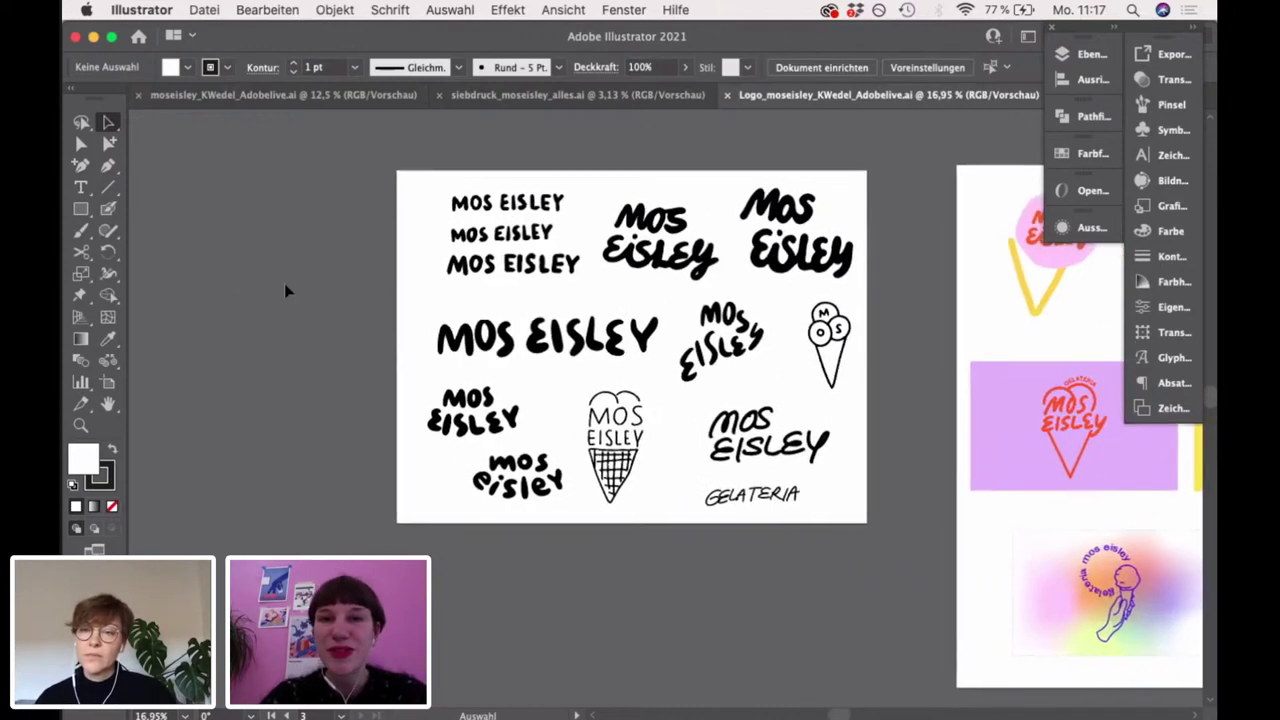
scroll(285, 291, "right", 5)
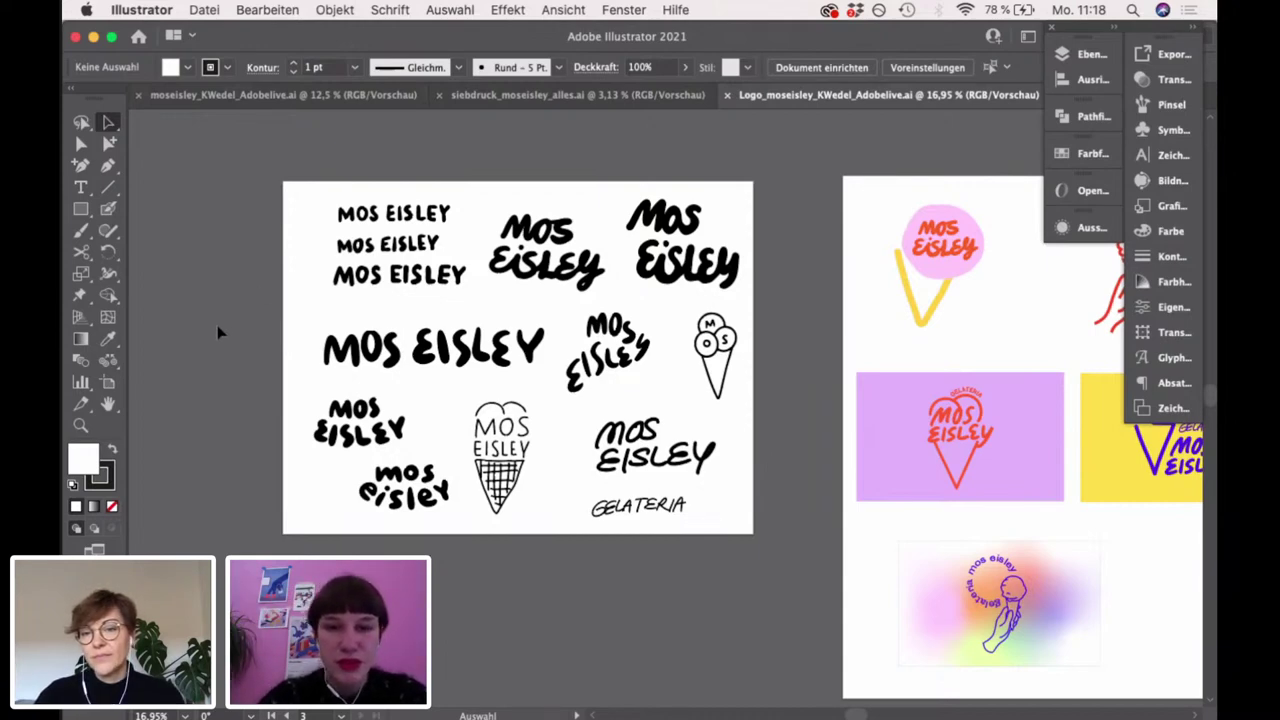
scroll(218, 333, "up", 3)
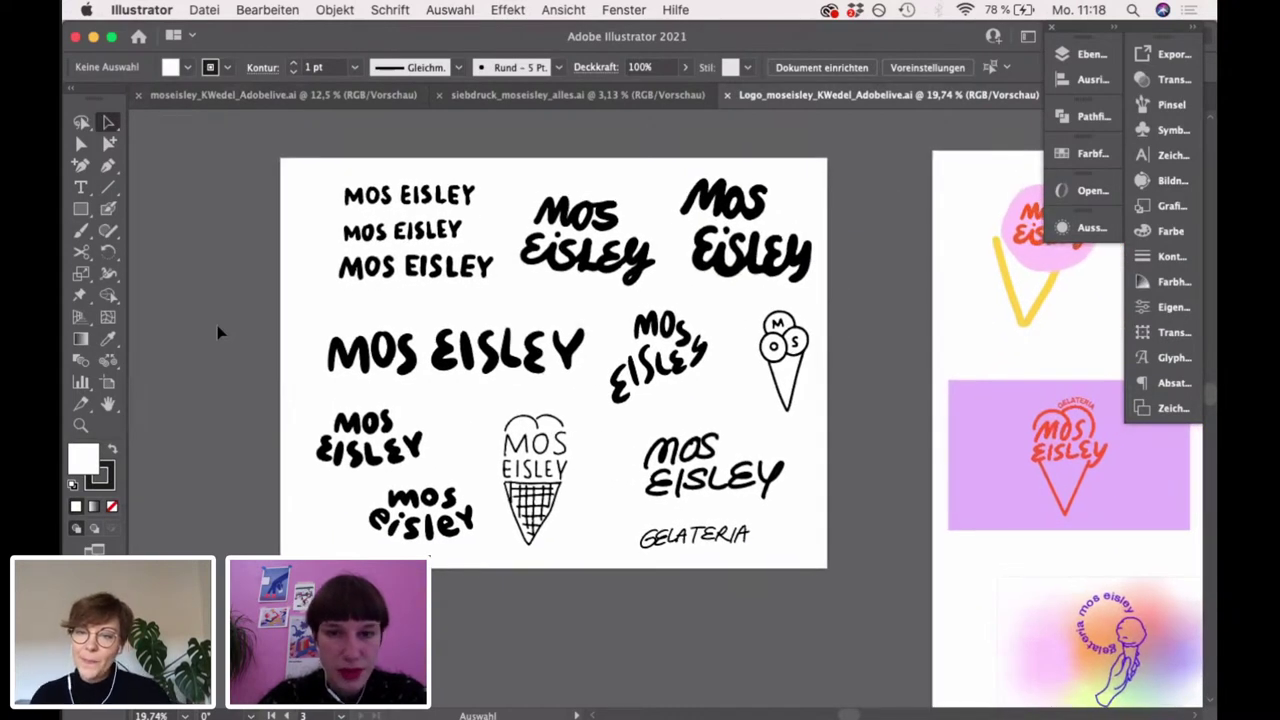
scroll(218, 333, "up", 2)
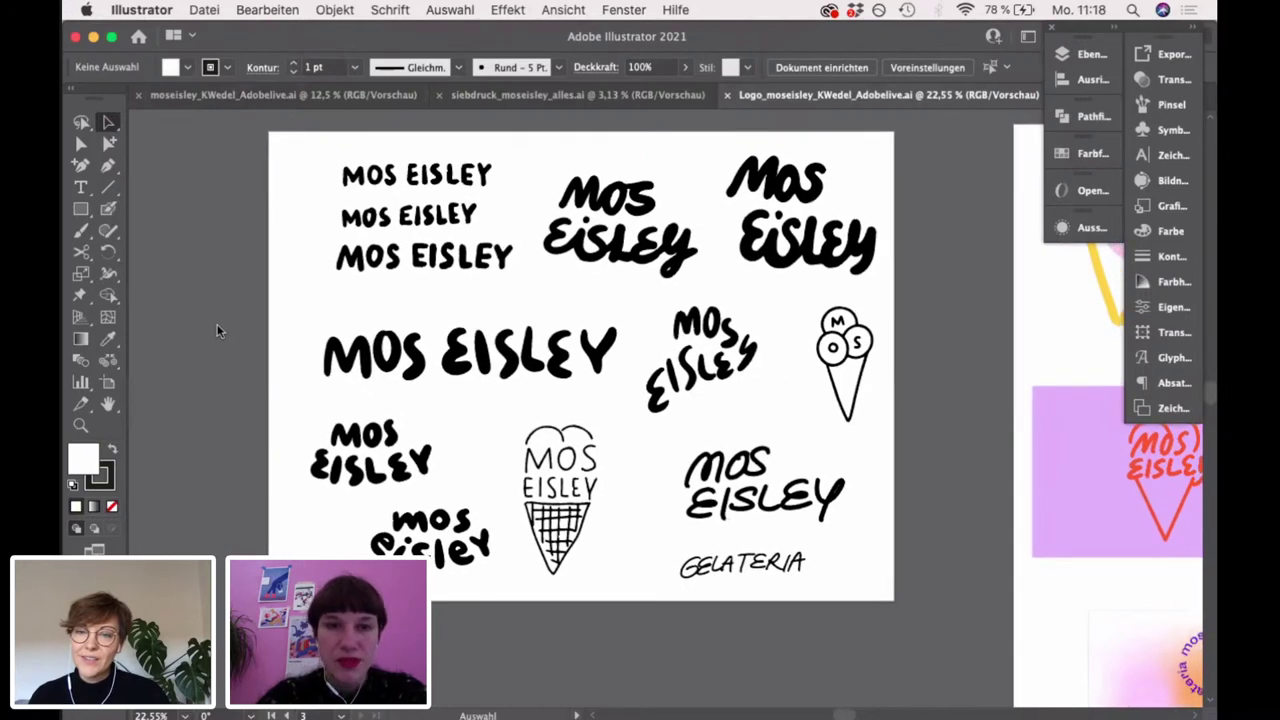
Examine the two bold brush-script Mos Eisley letterings in the upper part of the sketch artboard
left_click(650, 205)
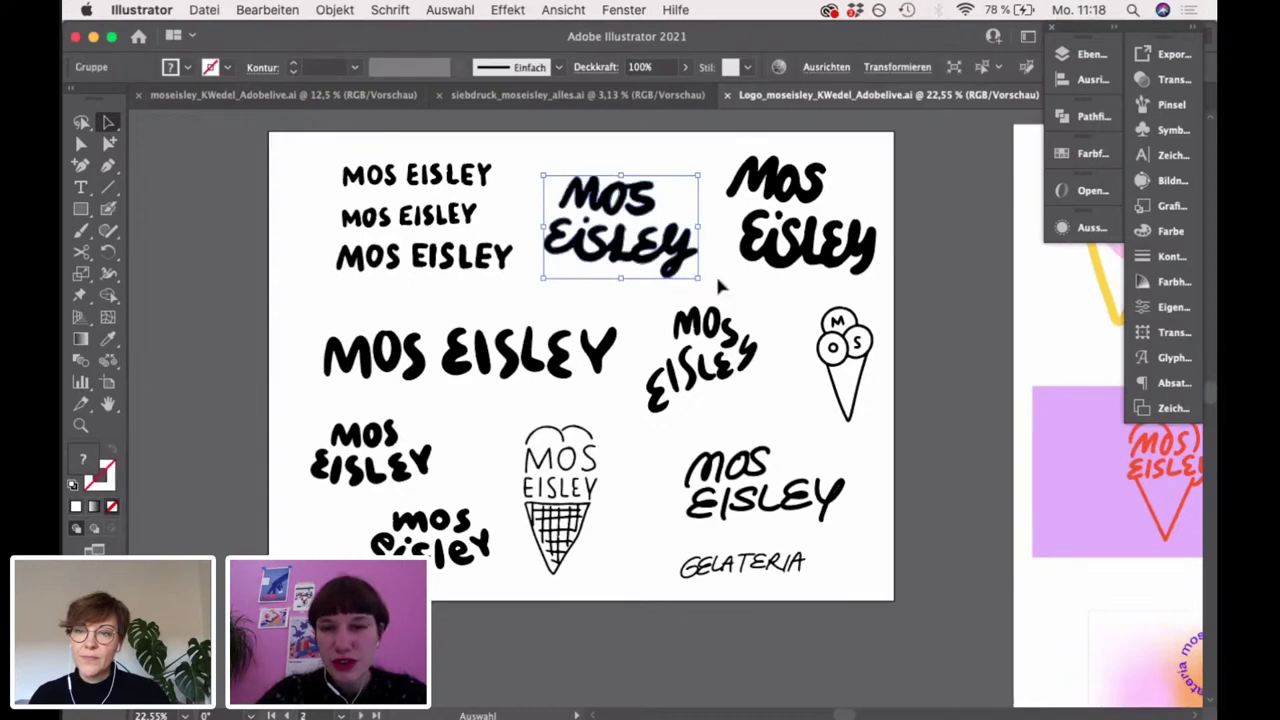
left_click(671, 167)
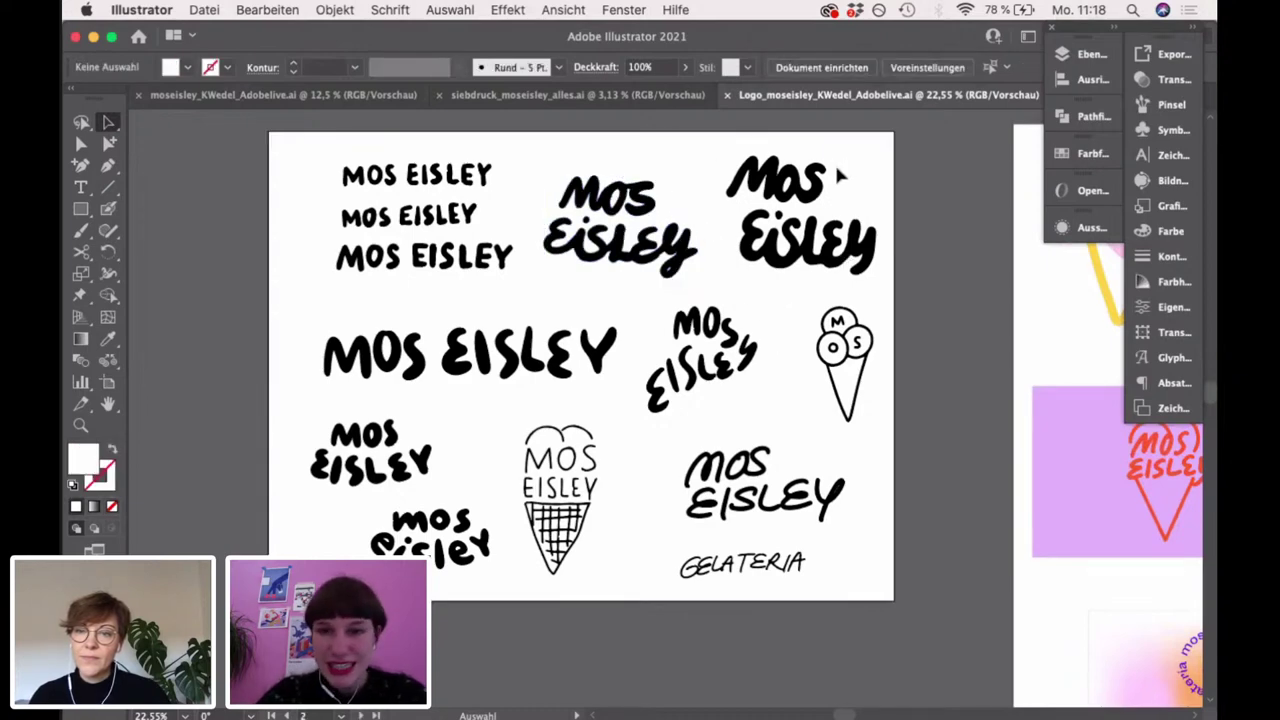
scroll(898, 200, "down", 1)
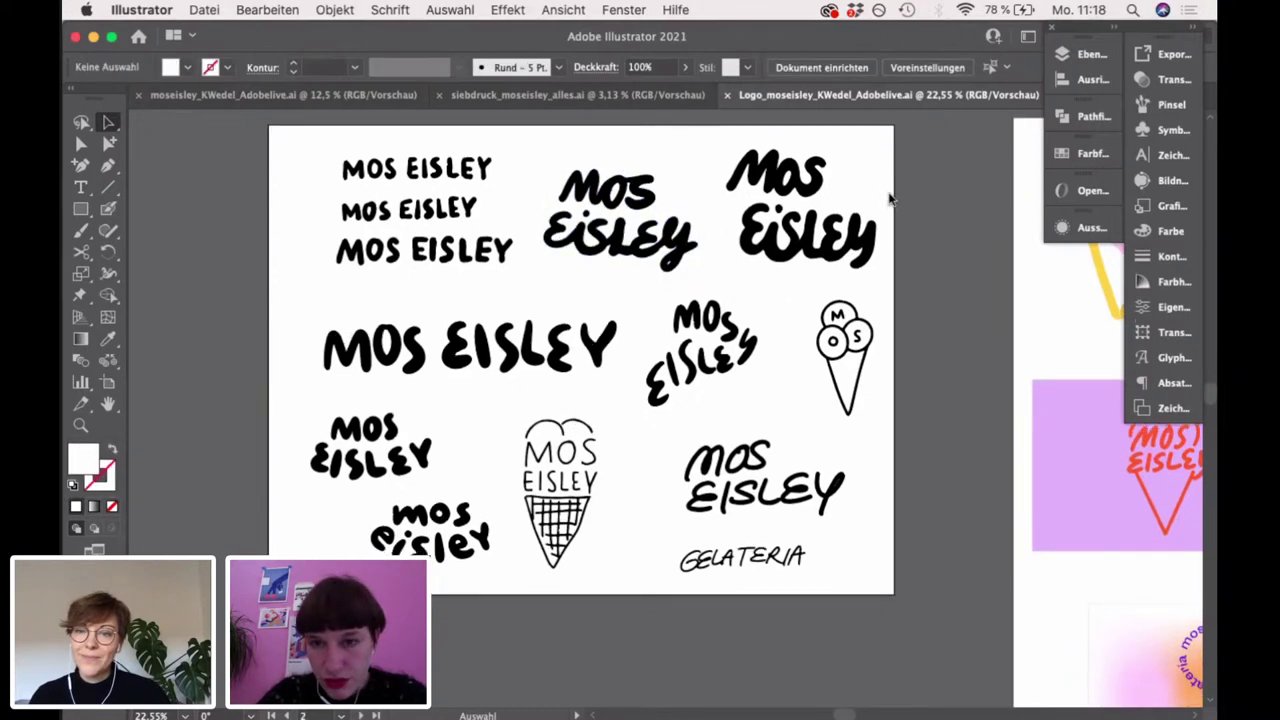
scroll(919, 226, "down", 1)
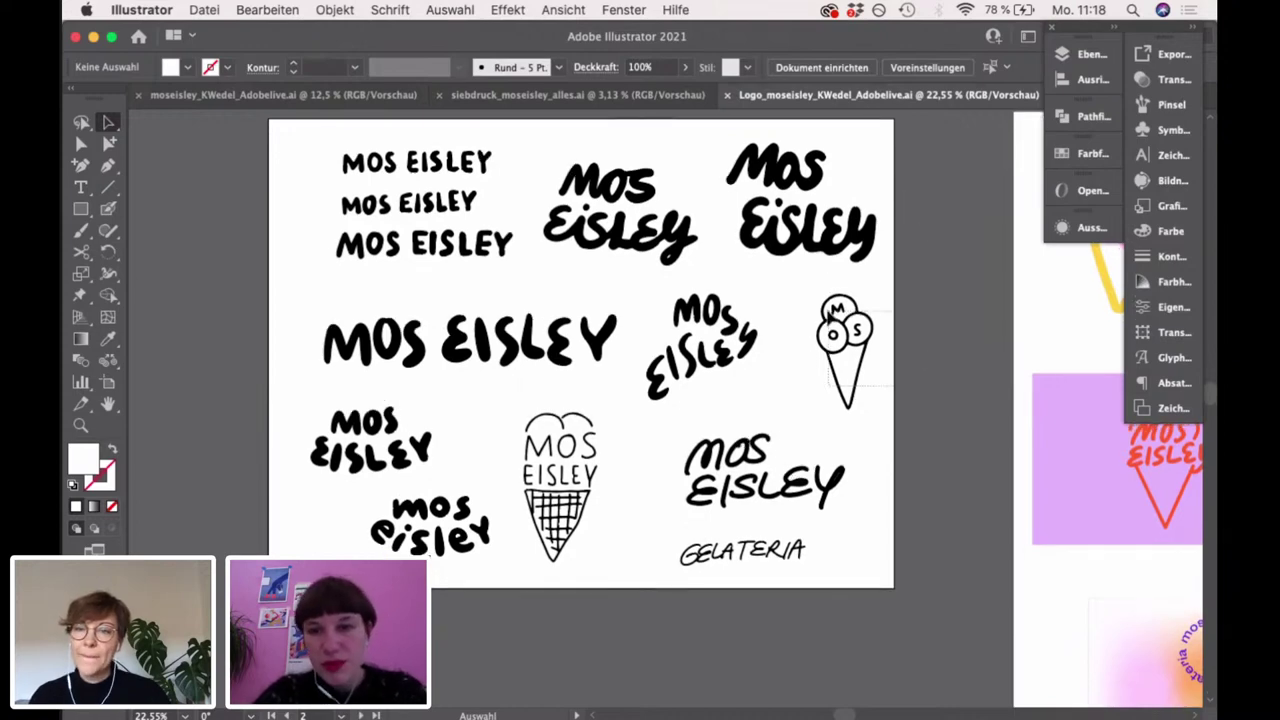
Examine the three-scoop cone sketch and the handwritten Mos Eisley lettering above the word GELATERIA up close
left_click(838, 325)
scroll(890, 376, "up", 3)
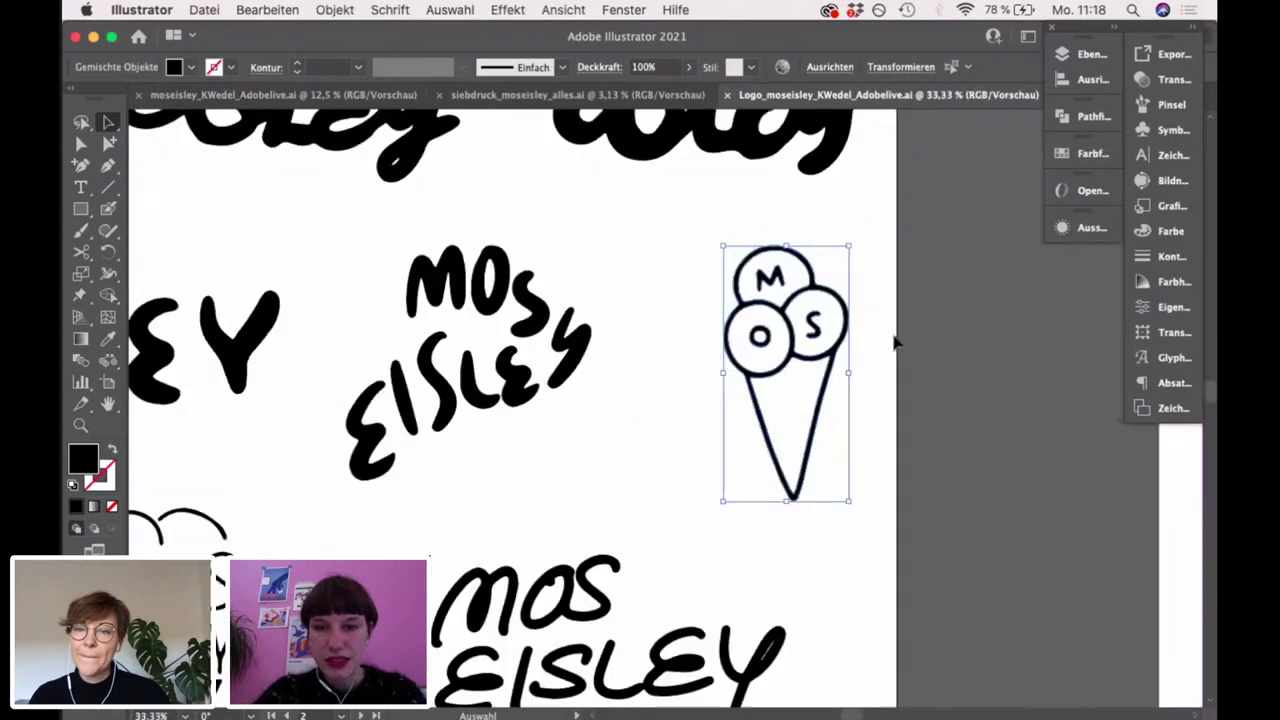
left_click(908, 466)
scroll(930, 520, "up", 1)
left_click_drag(848, 603, 515, 282)
scroll(866, 512, "down", 4)
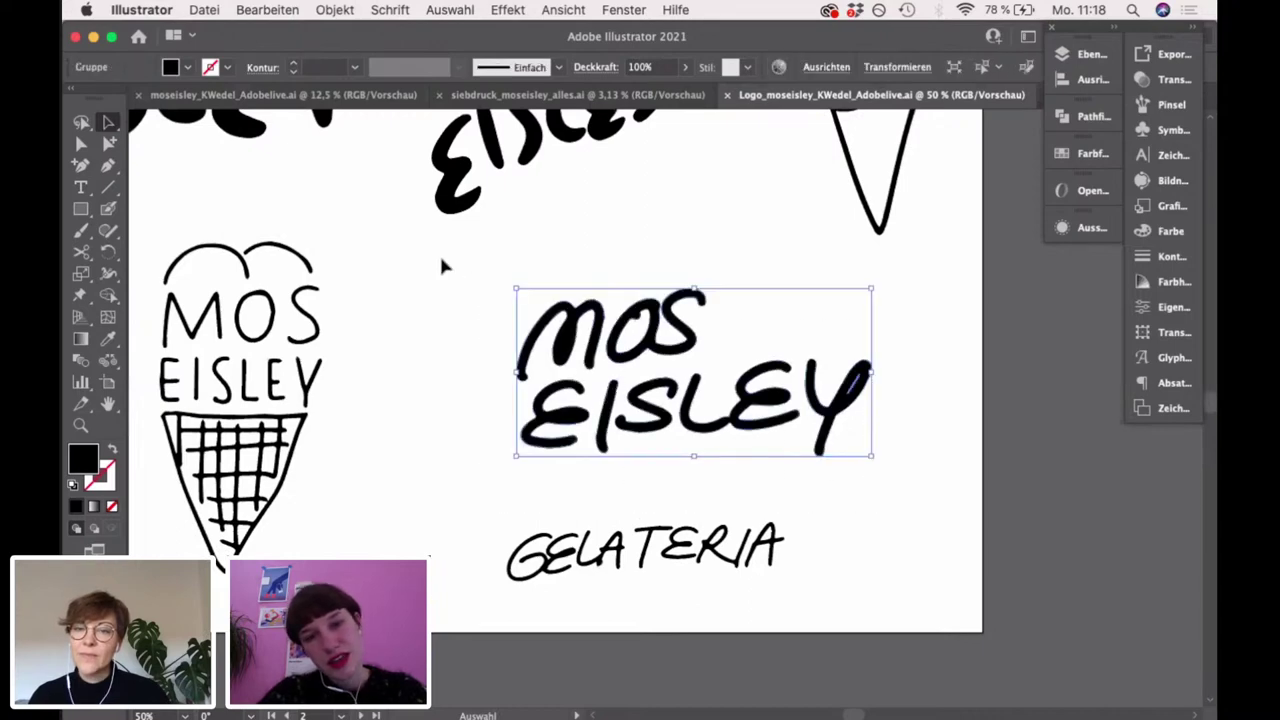
left_click(443, 265)
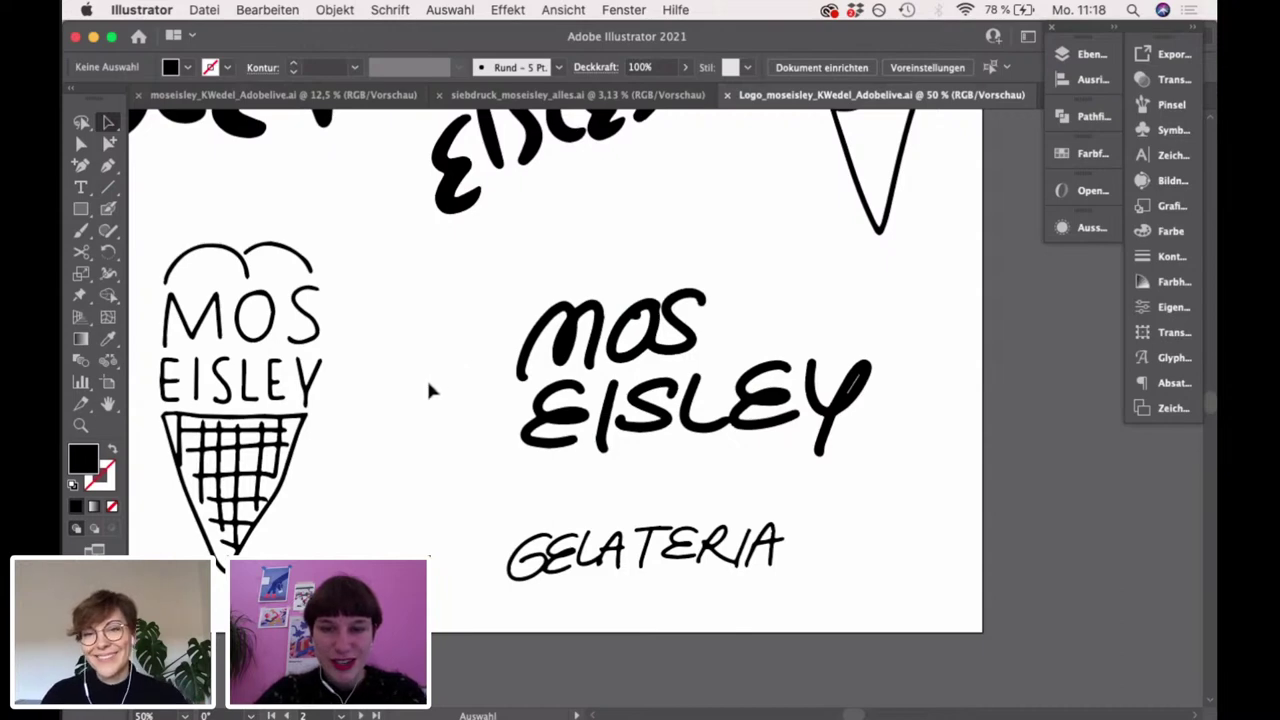
Examine the waffle-cone logo sketch and the two rounded Mos Eisley letterings beside it
left_click_drag(400, 390, 723, 343)
scroll(735, 383, "right", 5)
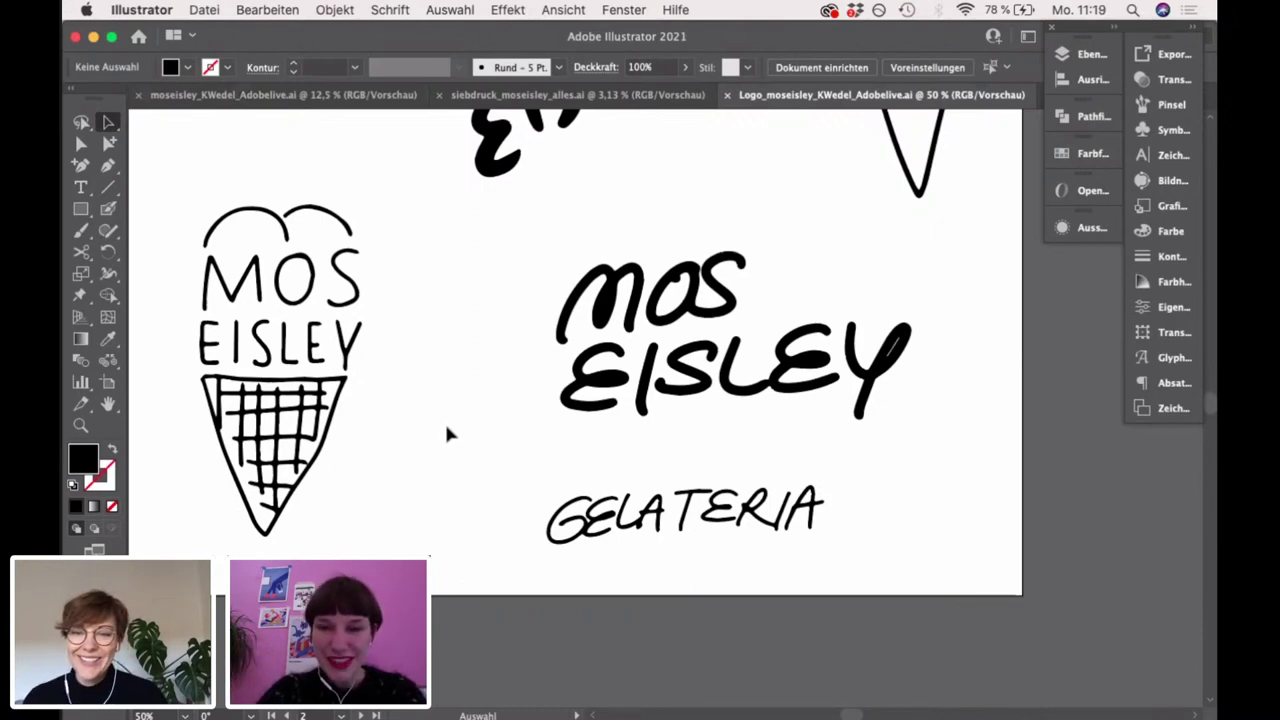
left_click_drag(428, 451, 740, 442)
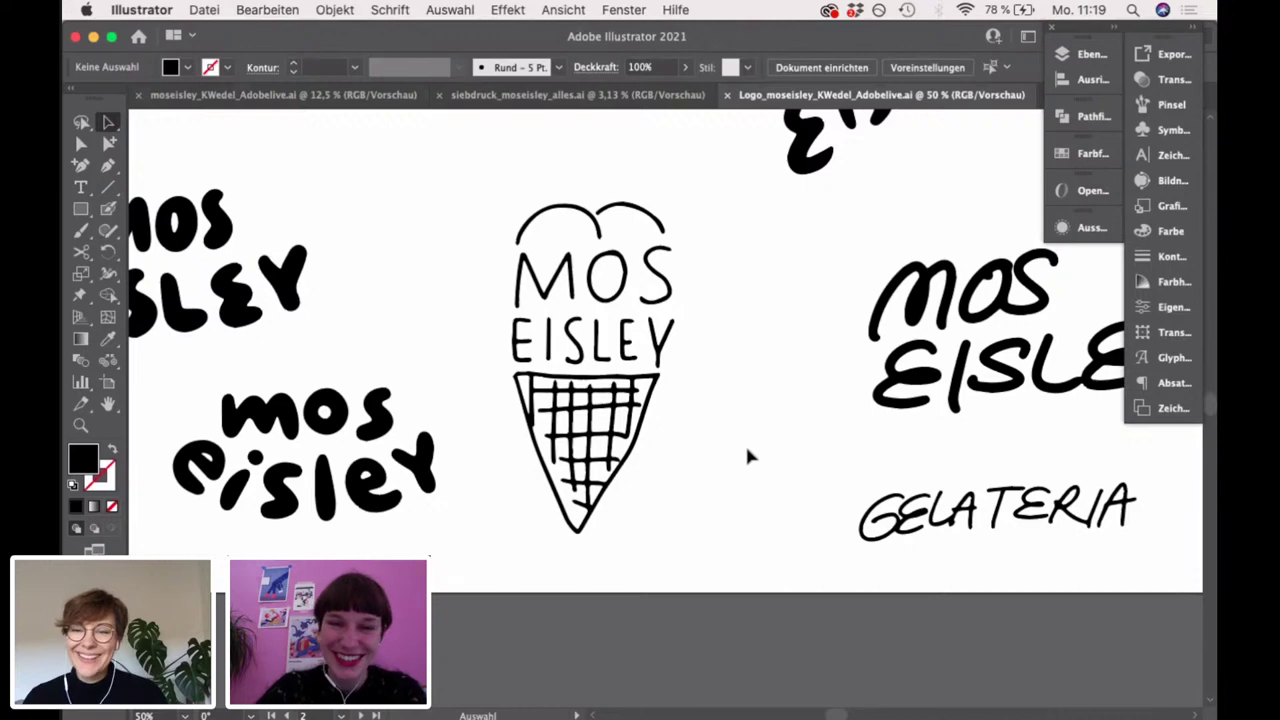
left_click_drag(746, 455, 781, 456)
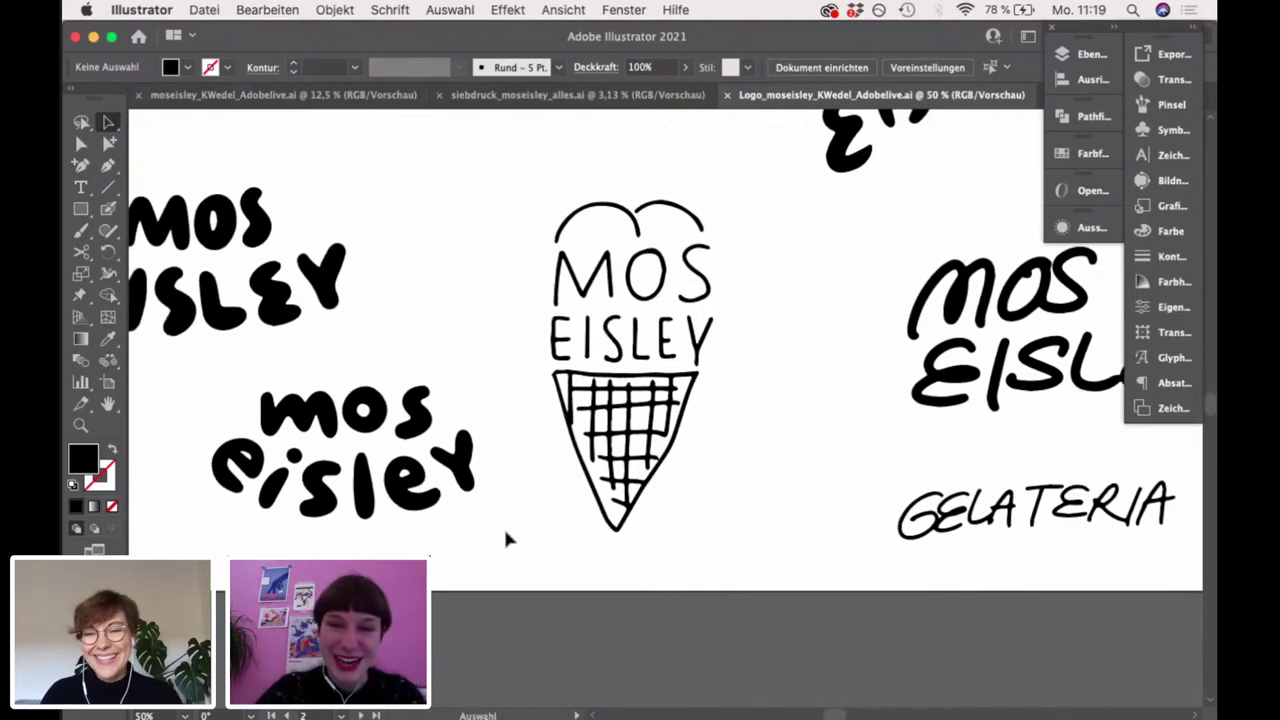
scroll(551, 534, "left", 5)
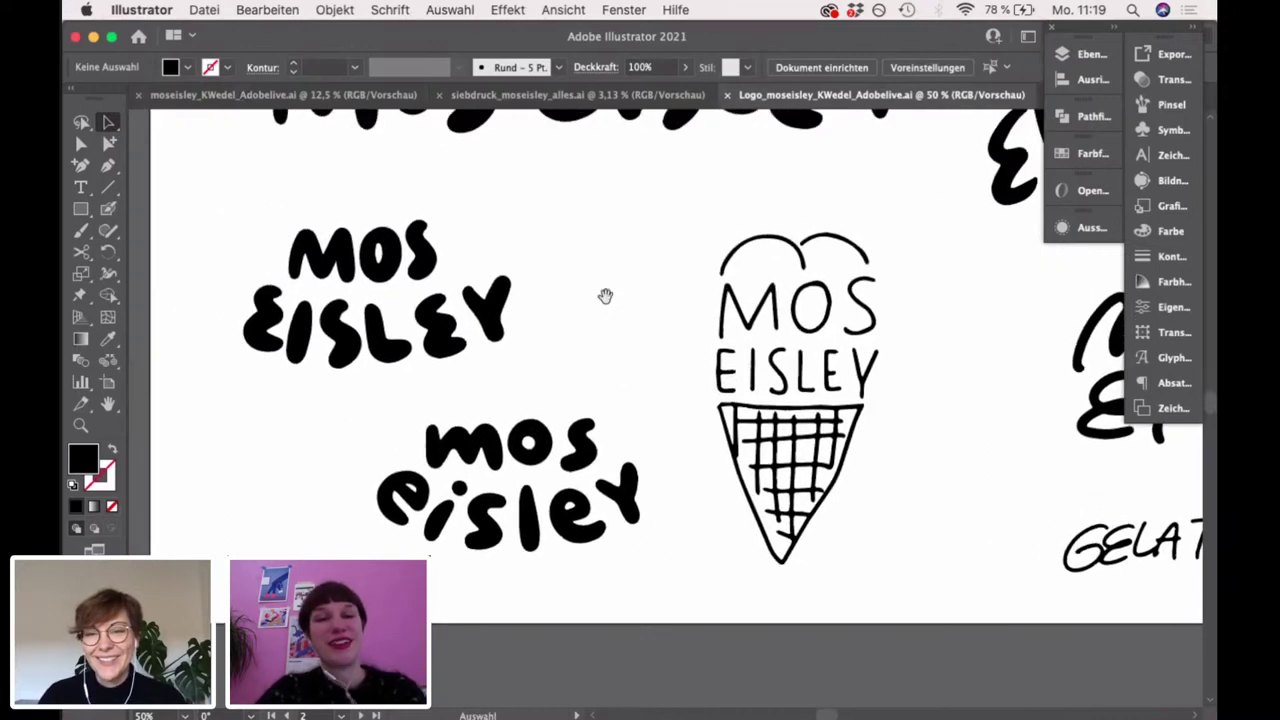
Examine the wide single-line Mos Eisley wordmark and the three small wordmark variants above it
left_click_drag(606, 291, 577, 467)
left_click_drag(578, 403, 537, 451)
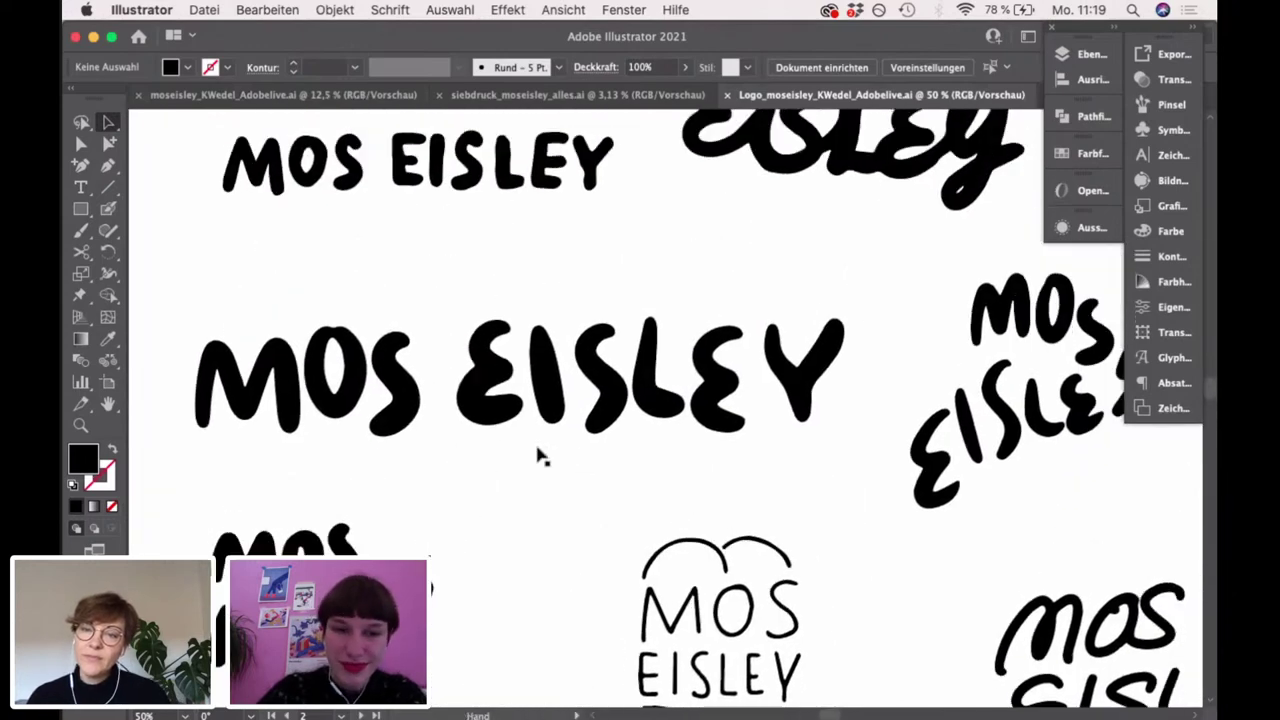
left_click_drag(668, 273, 660, 490)
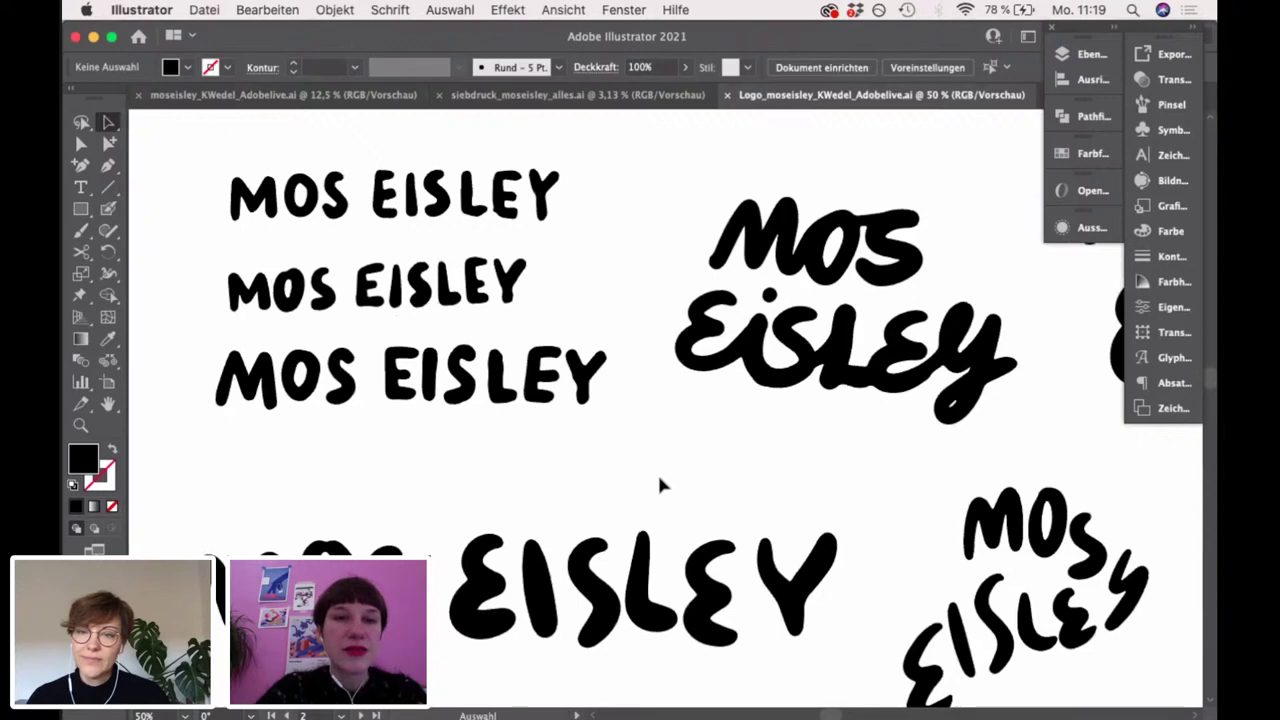
scroll(662, 468, "up", 1)
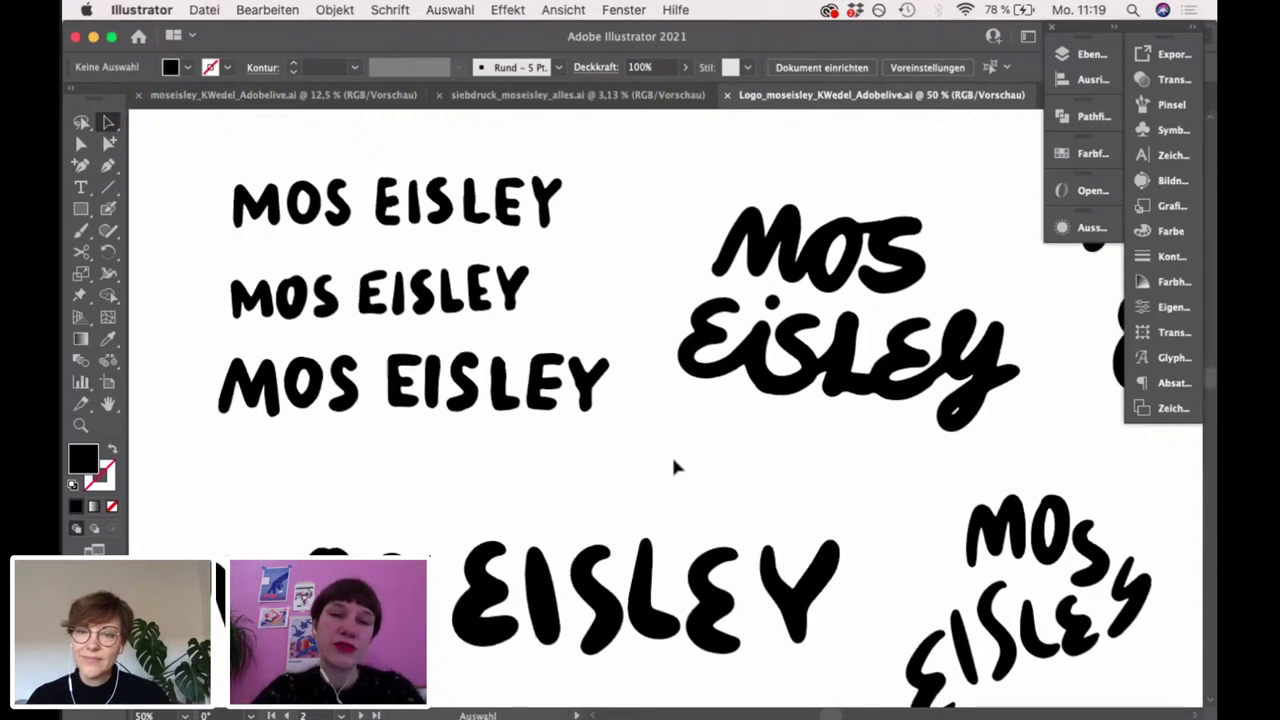
scroll(673, 461, "up", 1)
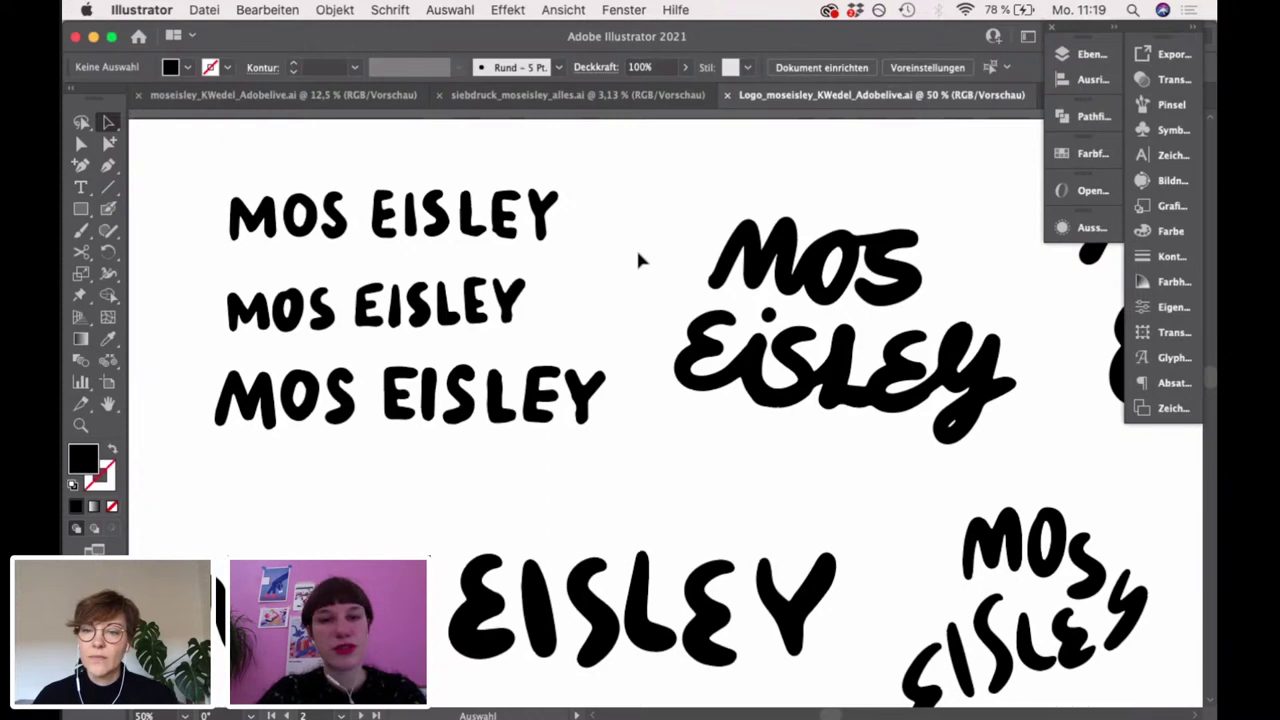
scroll(638, 253, "down", 2)
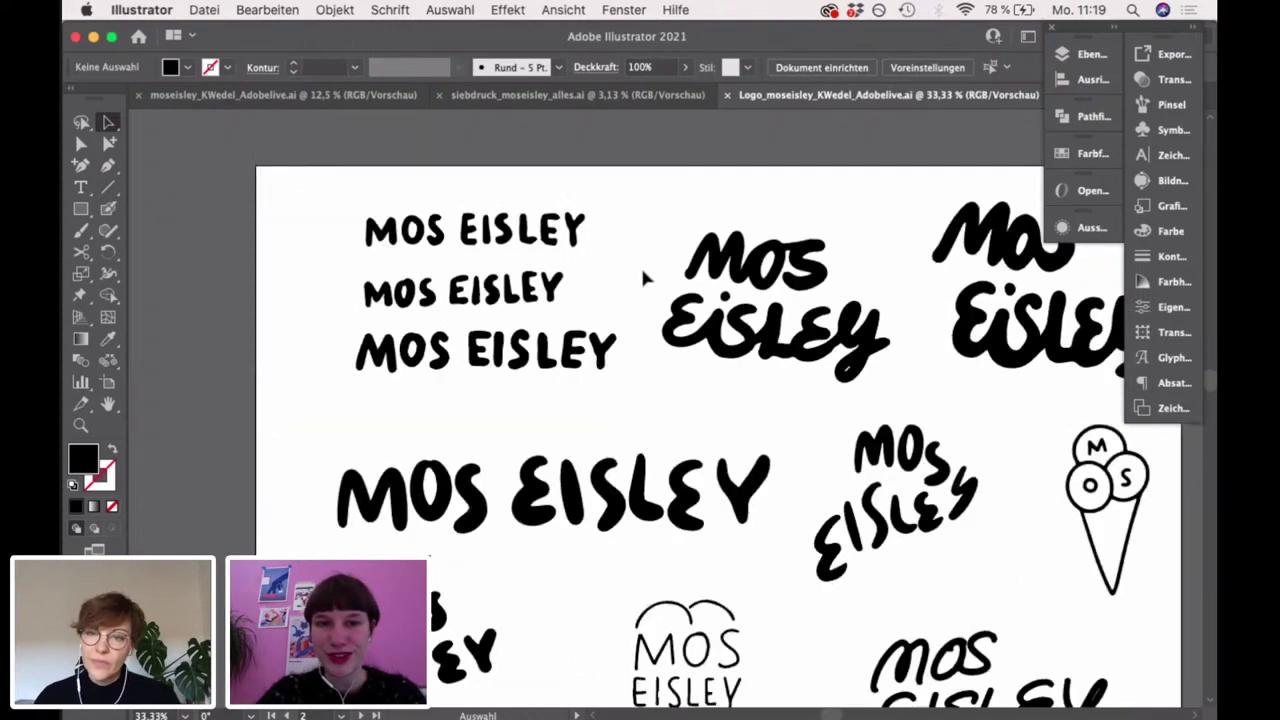
Review the black sketch artboard from the small wordmarks down to the waffle-cone drawing and the GELATERIA lettering
scroll(586, 216, "down", 3)
scroll(586, 216, "right", 2)
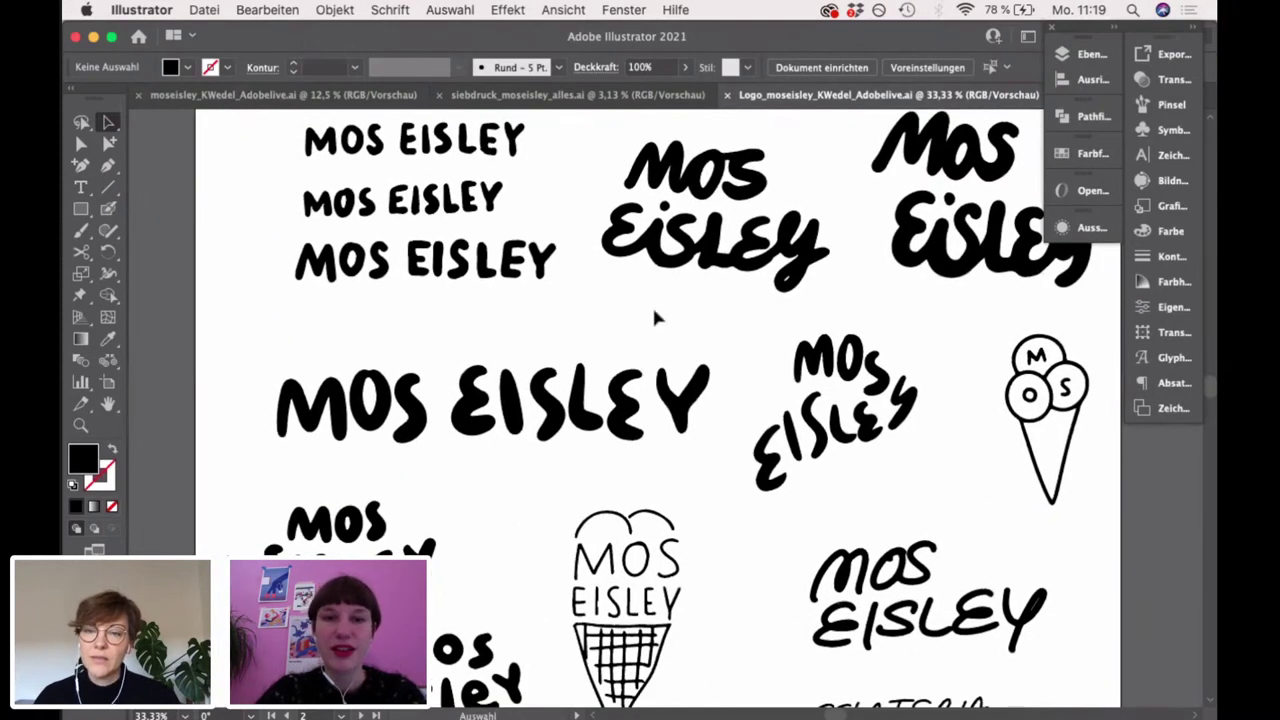
left_click_drag(657, 329, 627, 311)
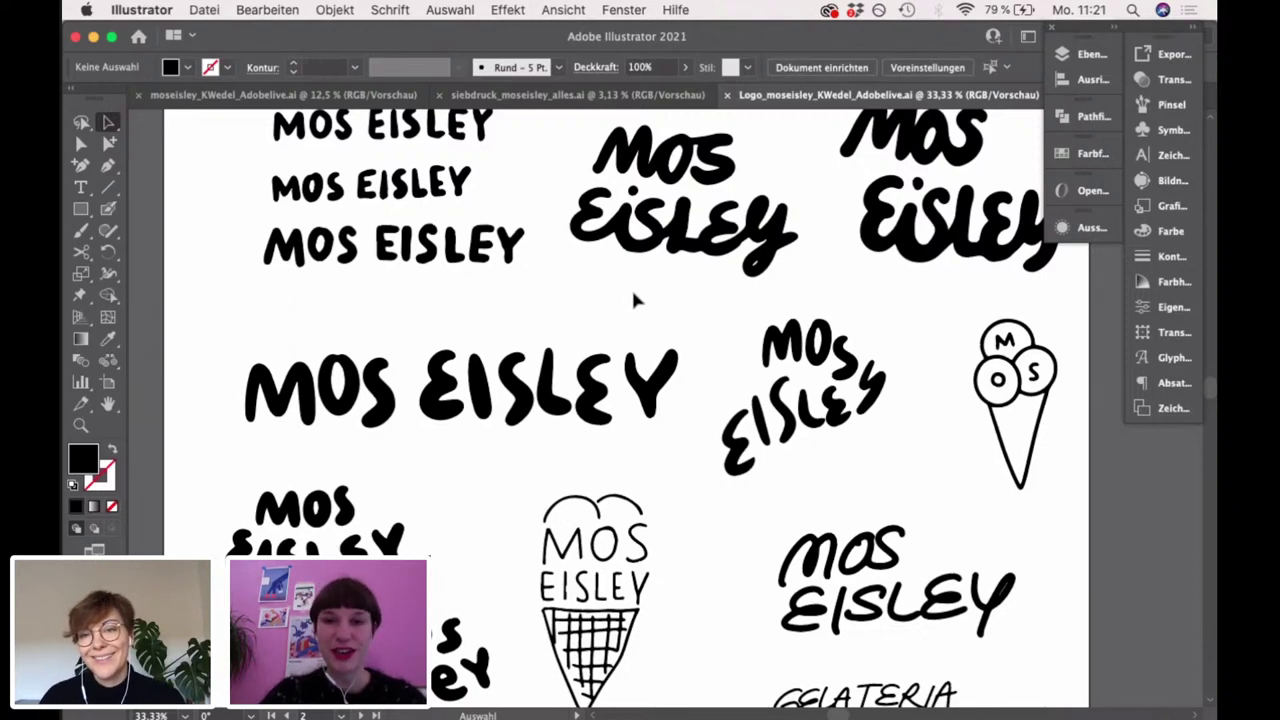
scroll(631, 287, "down", 2)
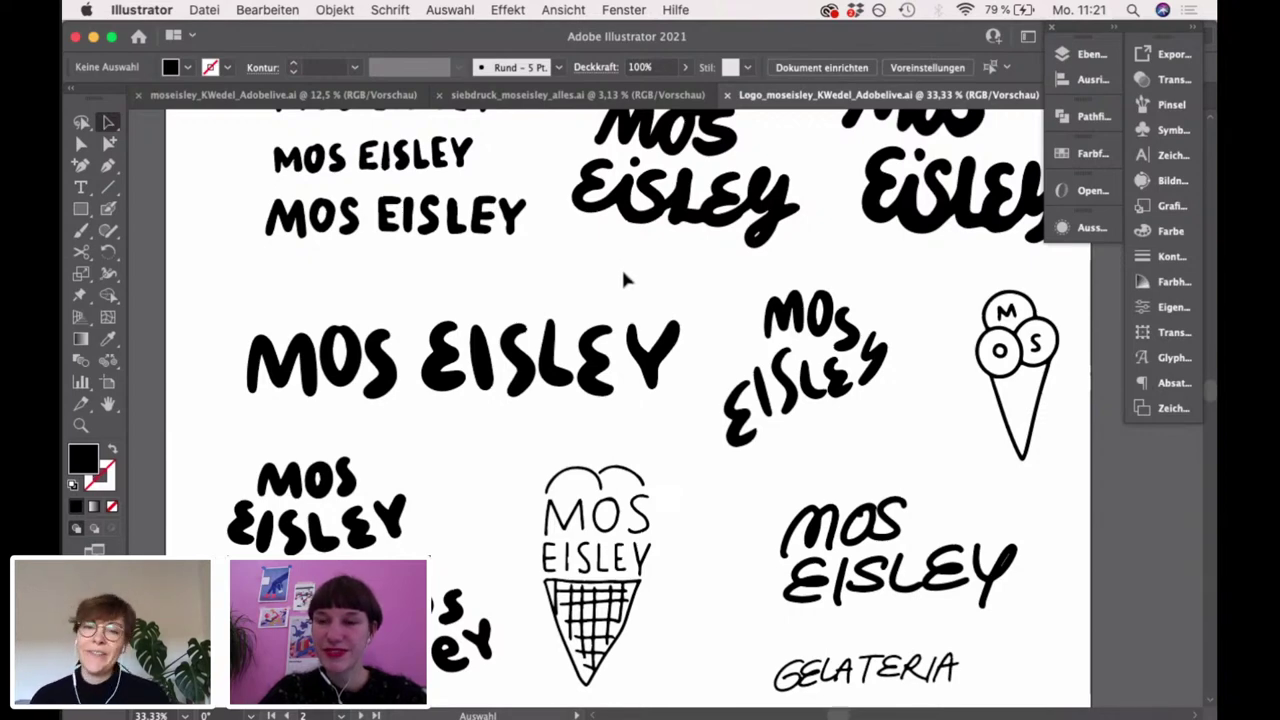
scroll(612, 276, "up", 5)
scroll(612, 276, "right", 3)
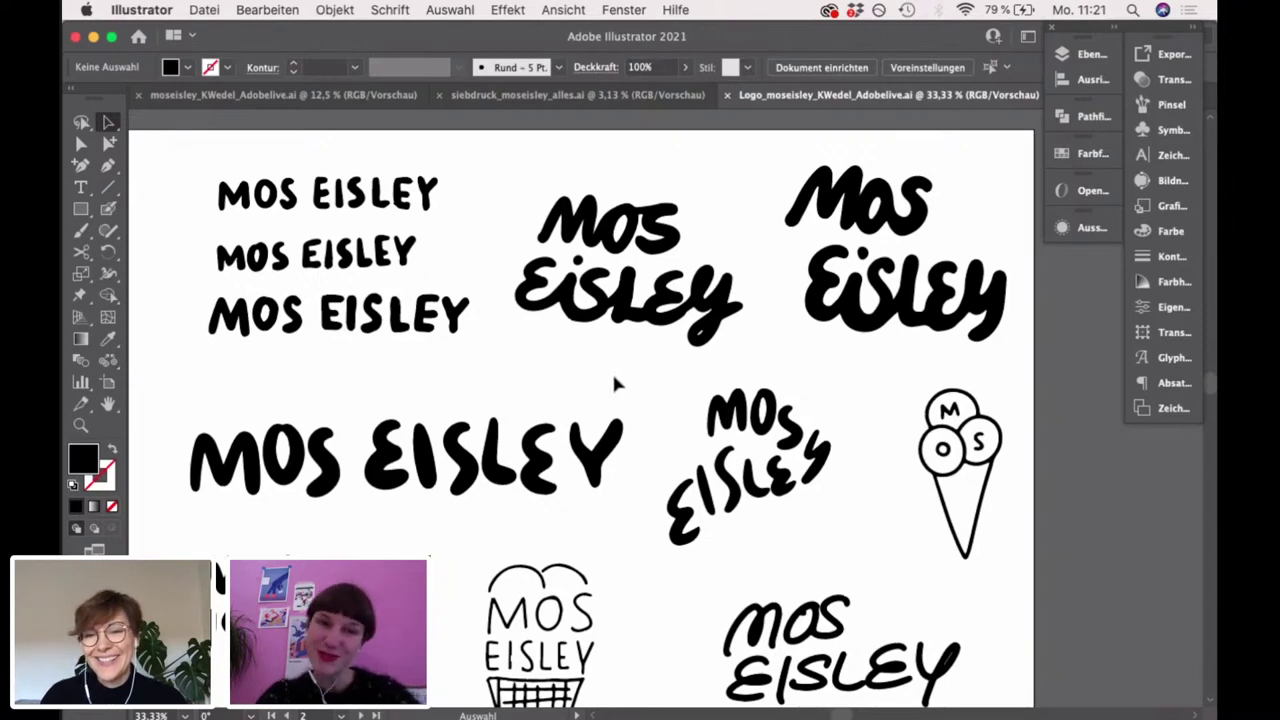
left_click_drag(620, 374, 541, 357)
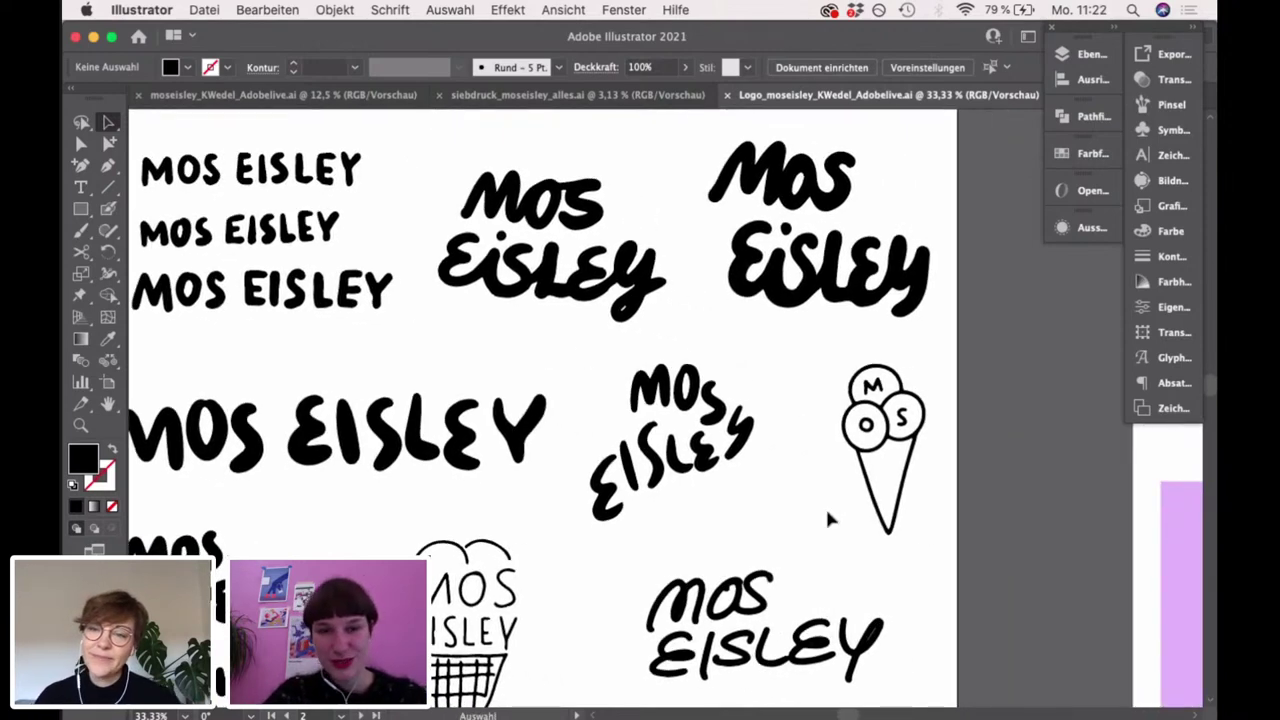
Compare the black lettering sketches with the coloured logo drafts on the neighbouring artboard
left_click_drag(828, 518, 580, 474)
left_click_drag(899, 337, 579, 376)
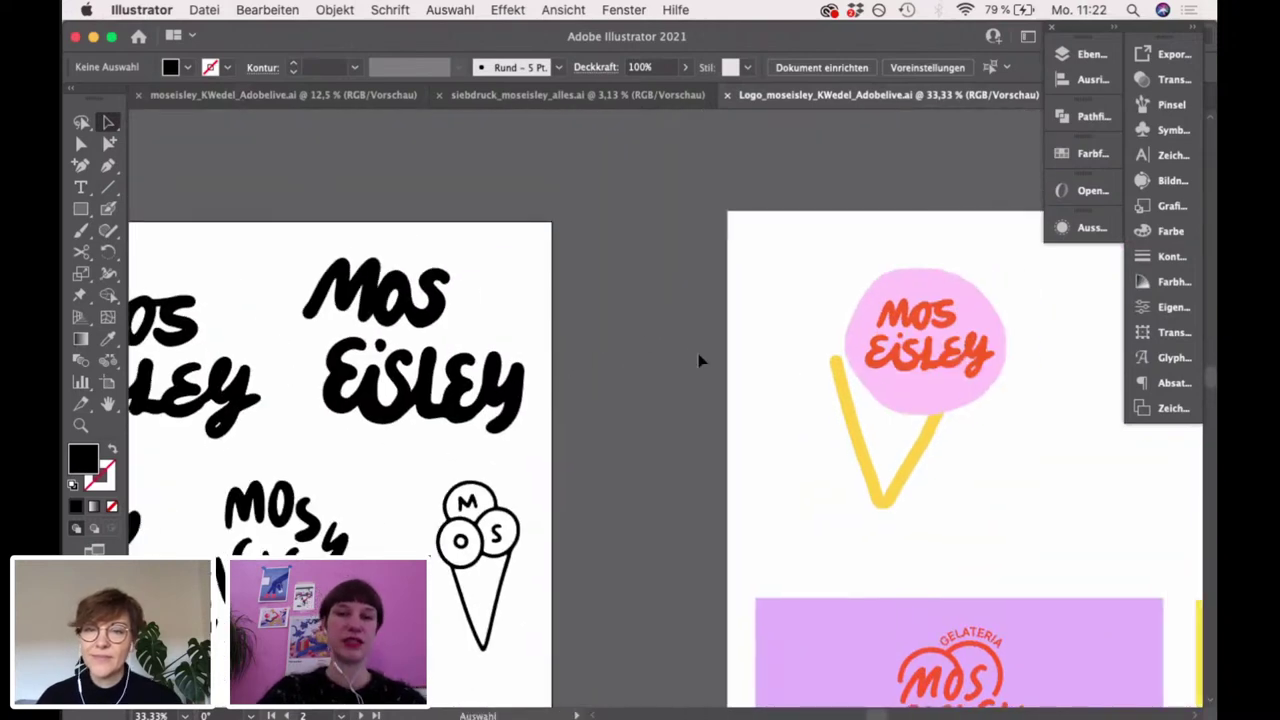
left_click_drag(700, 360, 384, 297)
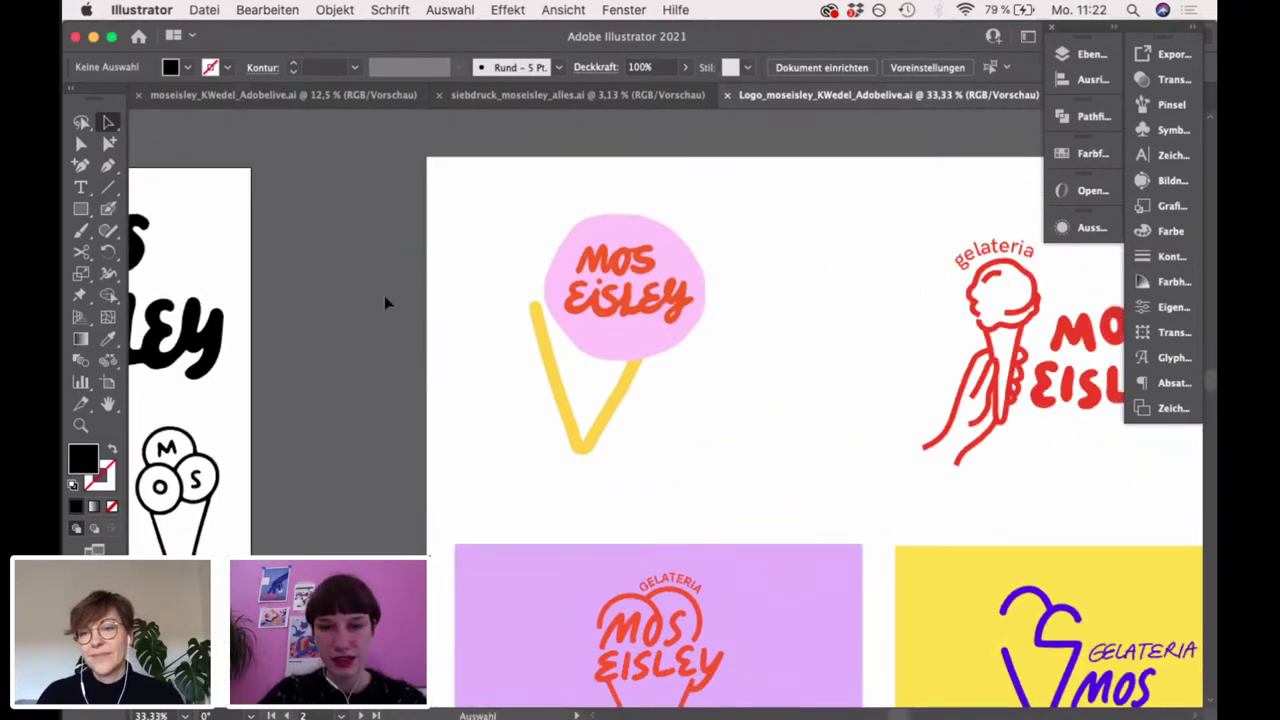
left_click_drag(352, 340, 646, 380)
left_click_drag(569, 409, 768, 406)
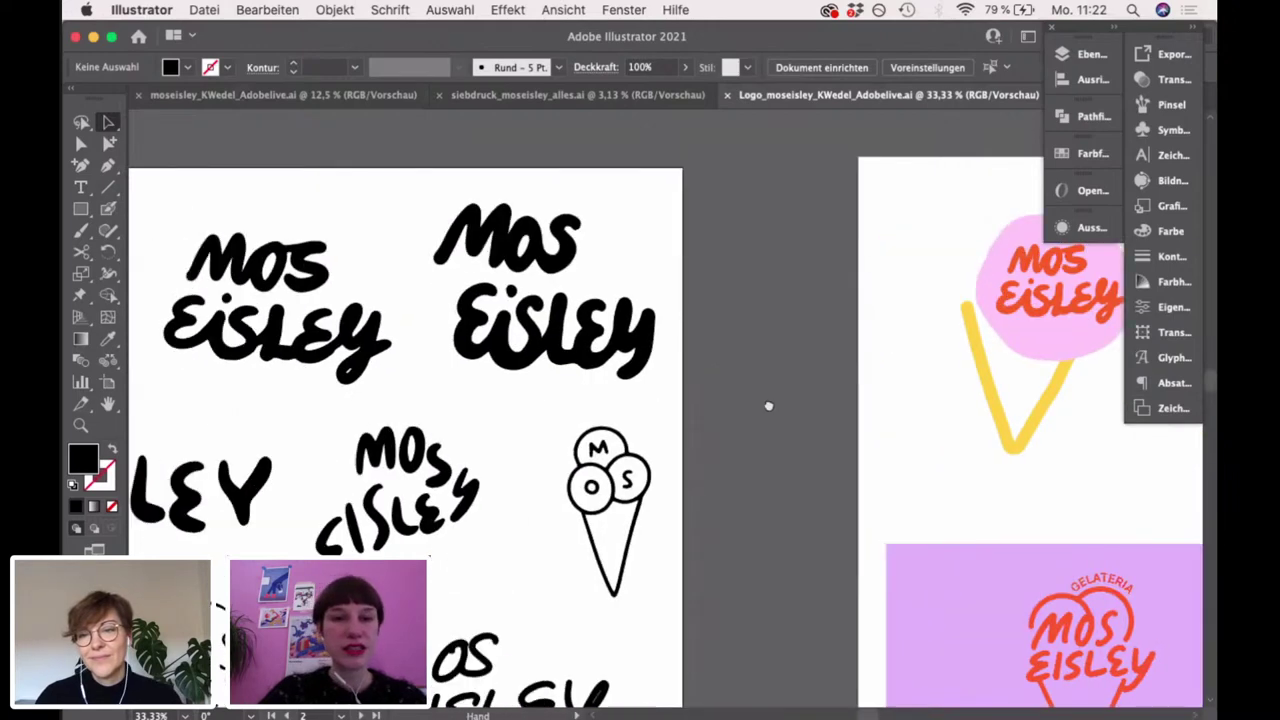
Examine the boldest brush-script Mos Eisley lettering in the upper-right corner of the sketch artboard up close
left_click(553, 218)
scroll(745, 262, "up", 1)
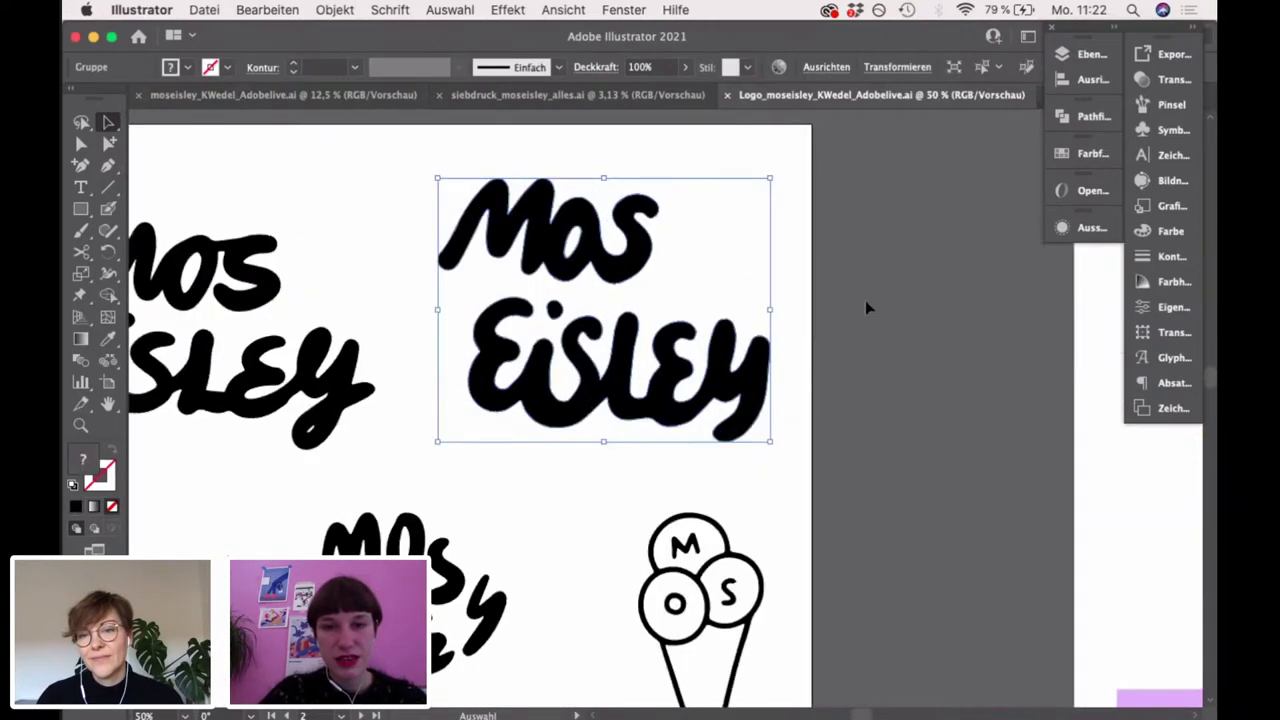
left_click(865, 300)
scroll(809, 324, "up", 2)
scroll(807, 325, "down", 1)
left_click_drag(807, 325, 816, 354)
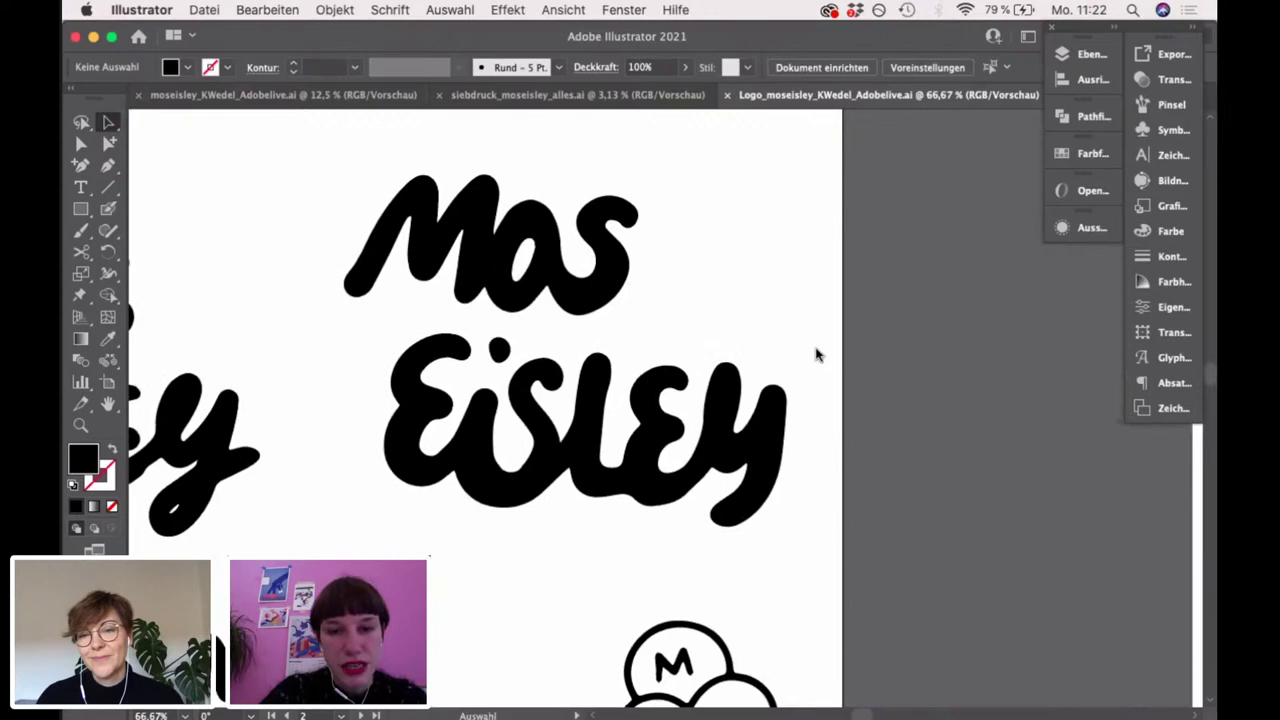
left_click(780, 451)
Examine the coloured logo draft with orange Mos Eisley lettering on a pink scoop and a yellow cone
left_click_drag(857, 437, 593, 413)
scroll(593, 413, "right", 10)
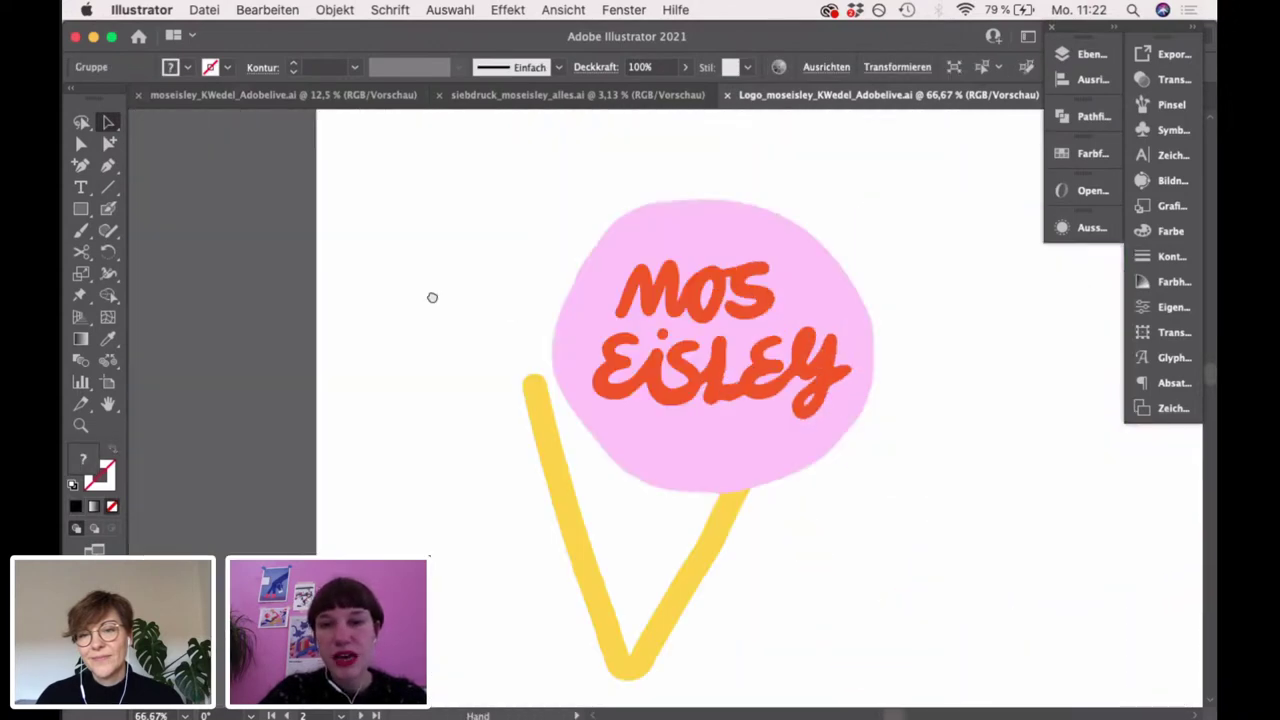
left_click(296, 289)
scroll(270, 290, "down", 1)
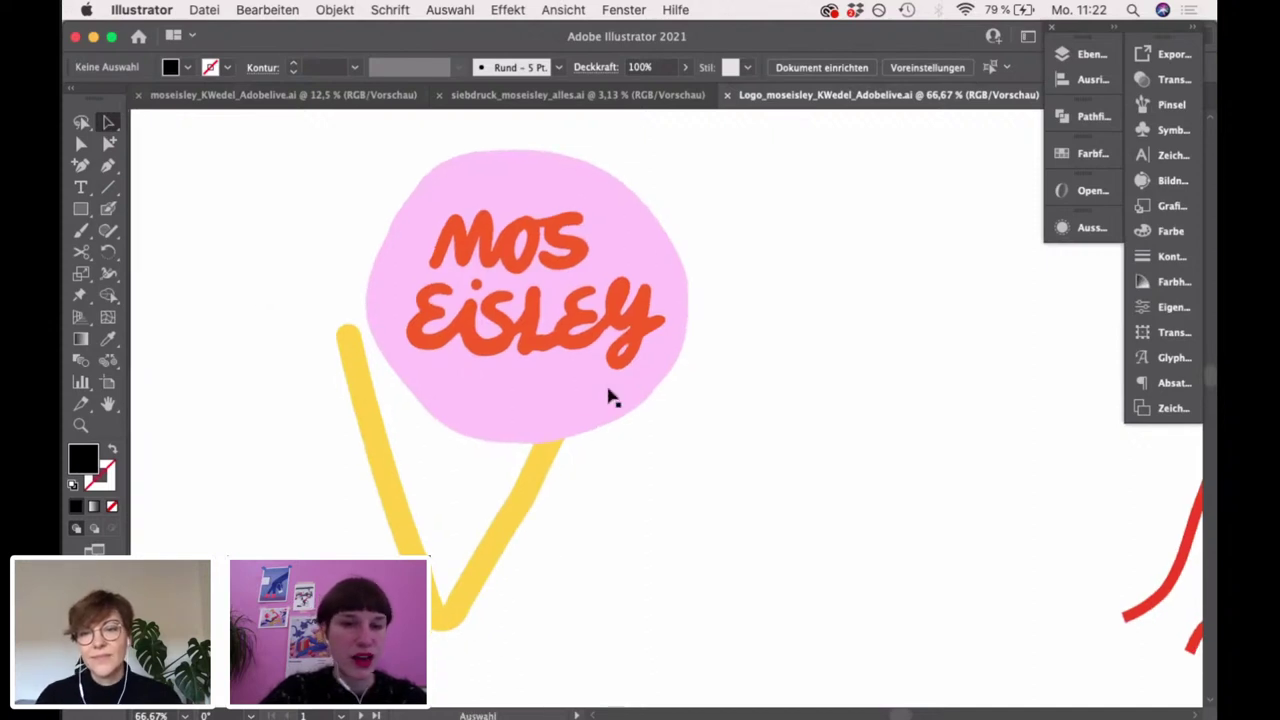
scroll(726, 408, "down", 1)
scroll(794, 503, "right", 2)
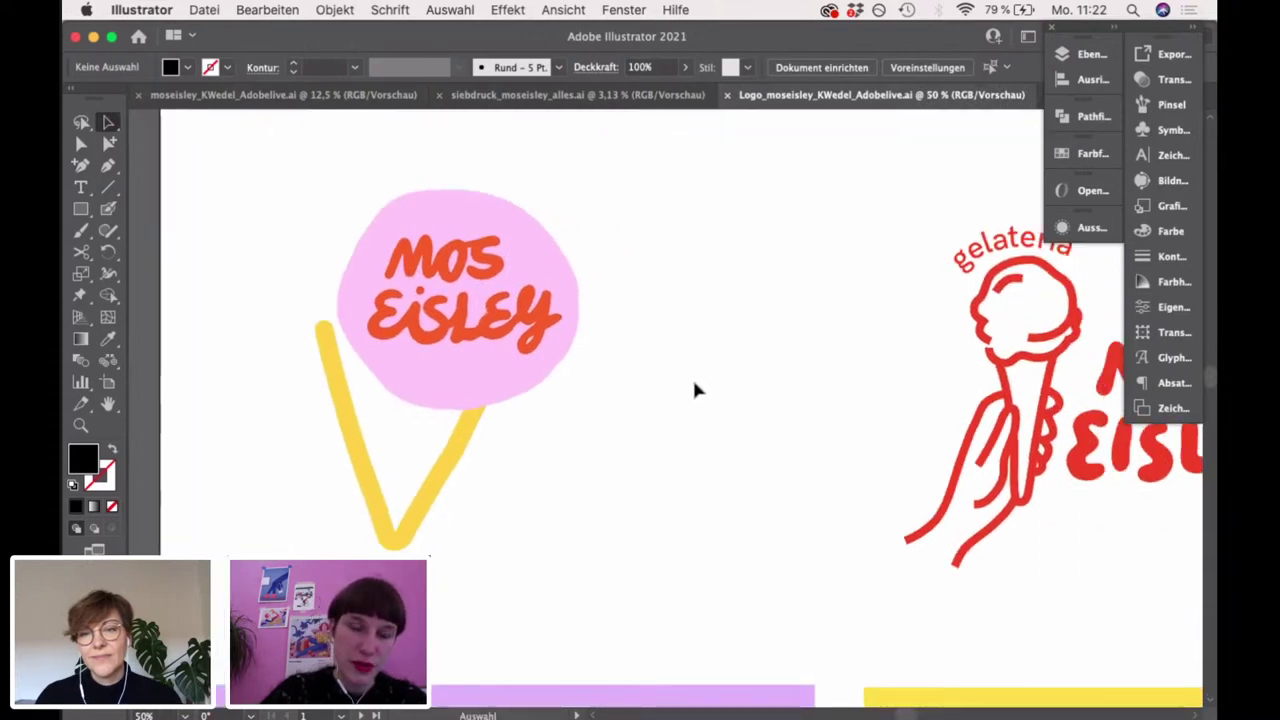
left_click_drag(646, 423, 665, 385)
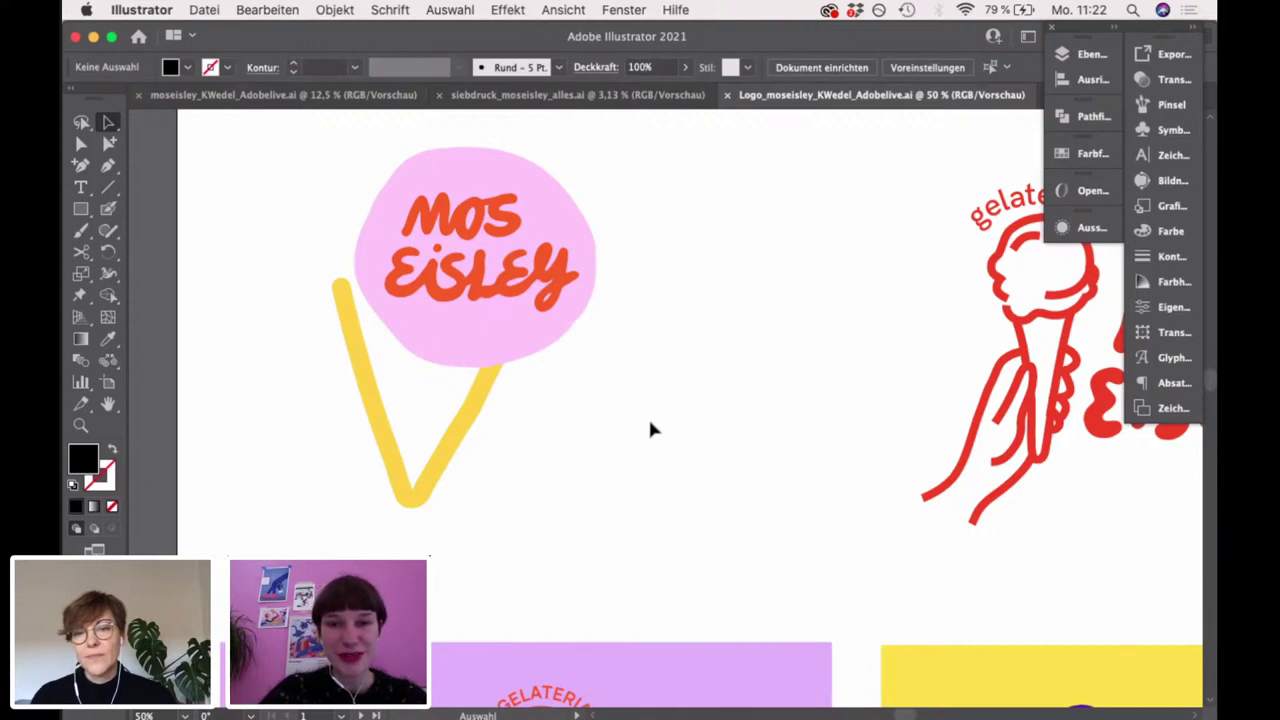
scroll(660, 443, "up", 1)
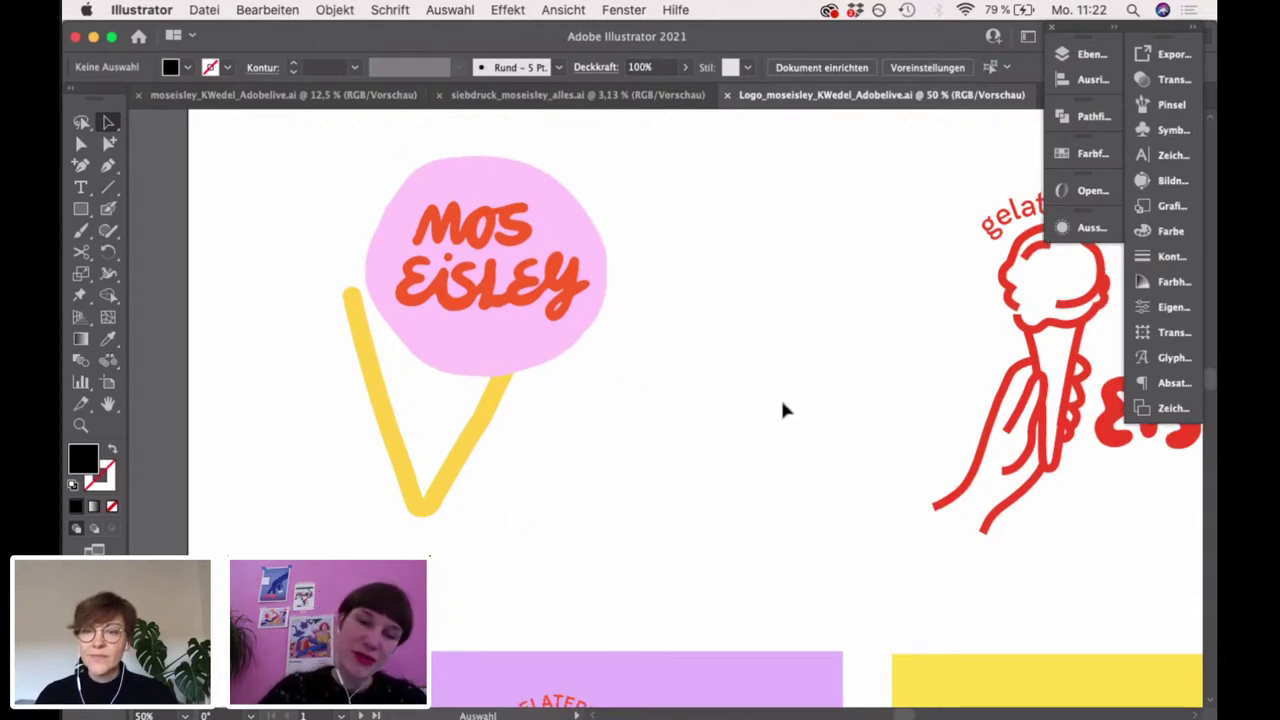
Examine the red logo draft of a hand holding an ice cream cone beside the rounded Mos Eisley lettering
scroll(770, 410, "right", 3)
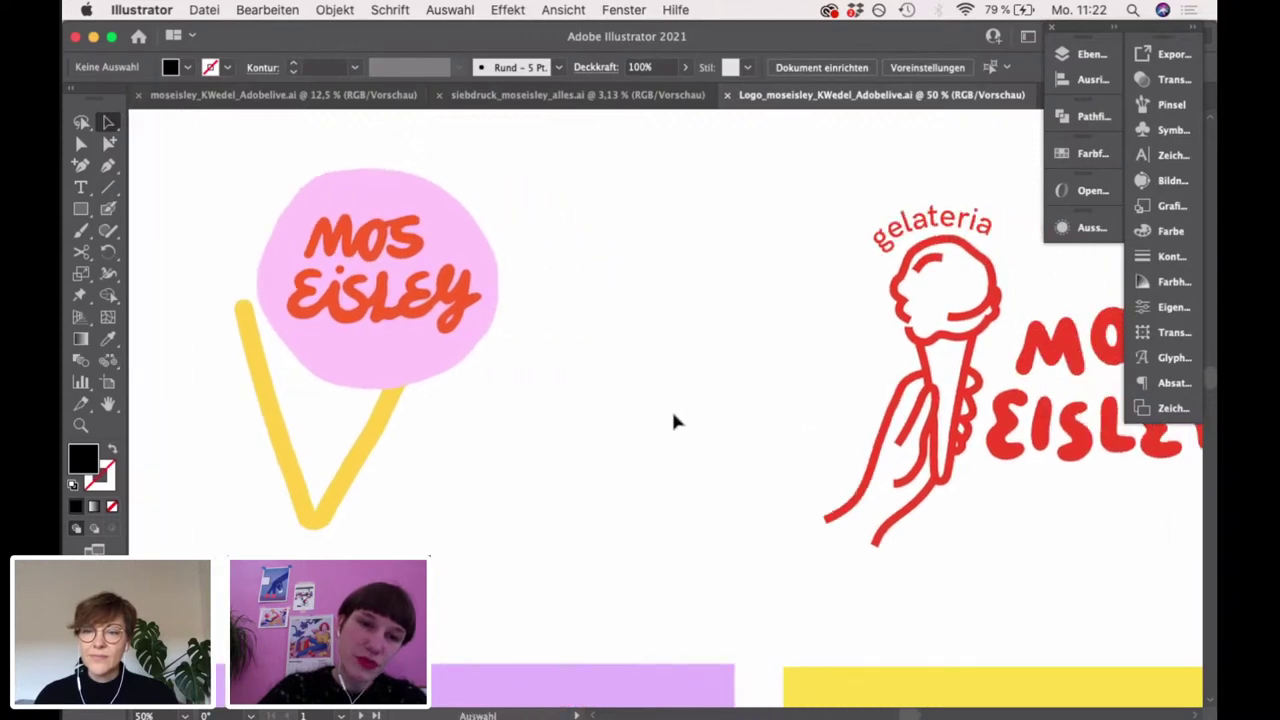
left_click_drag(734, 409, 375, 370)
scroll(375, 371, "right", 3)
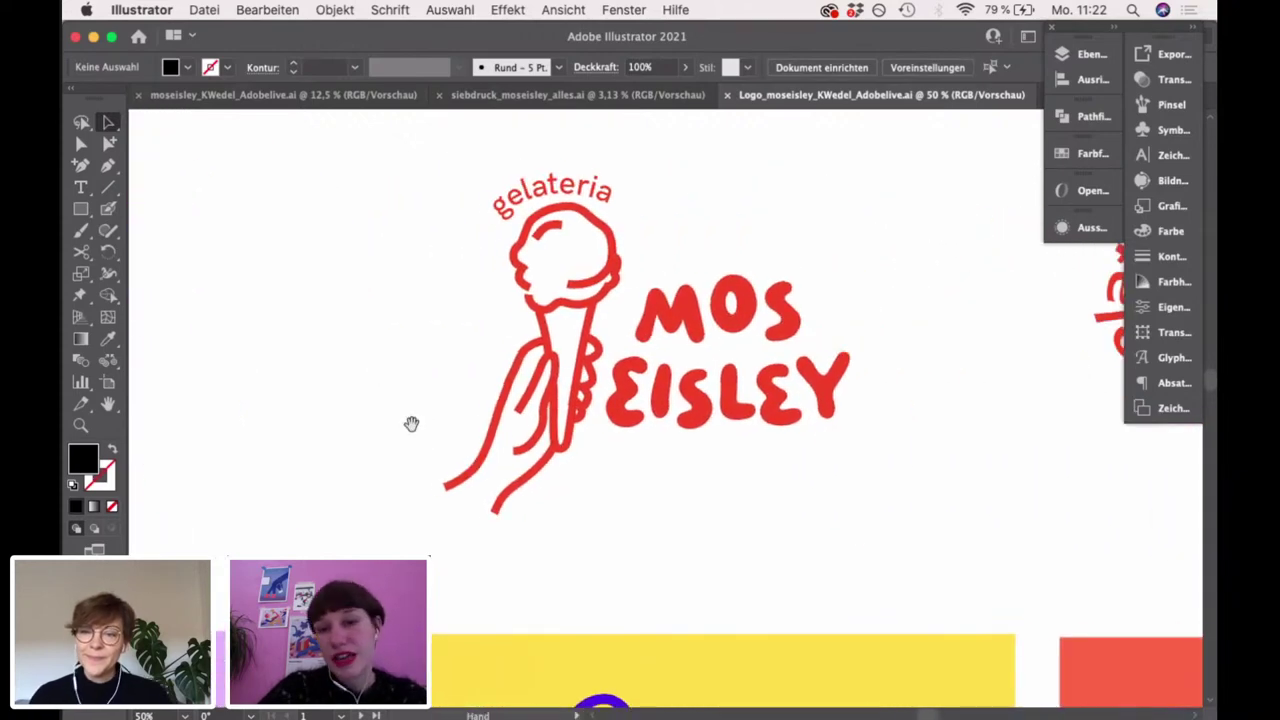
scroll(603, 494, "right", 2)
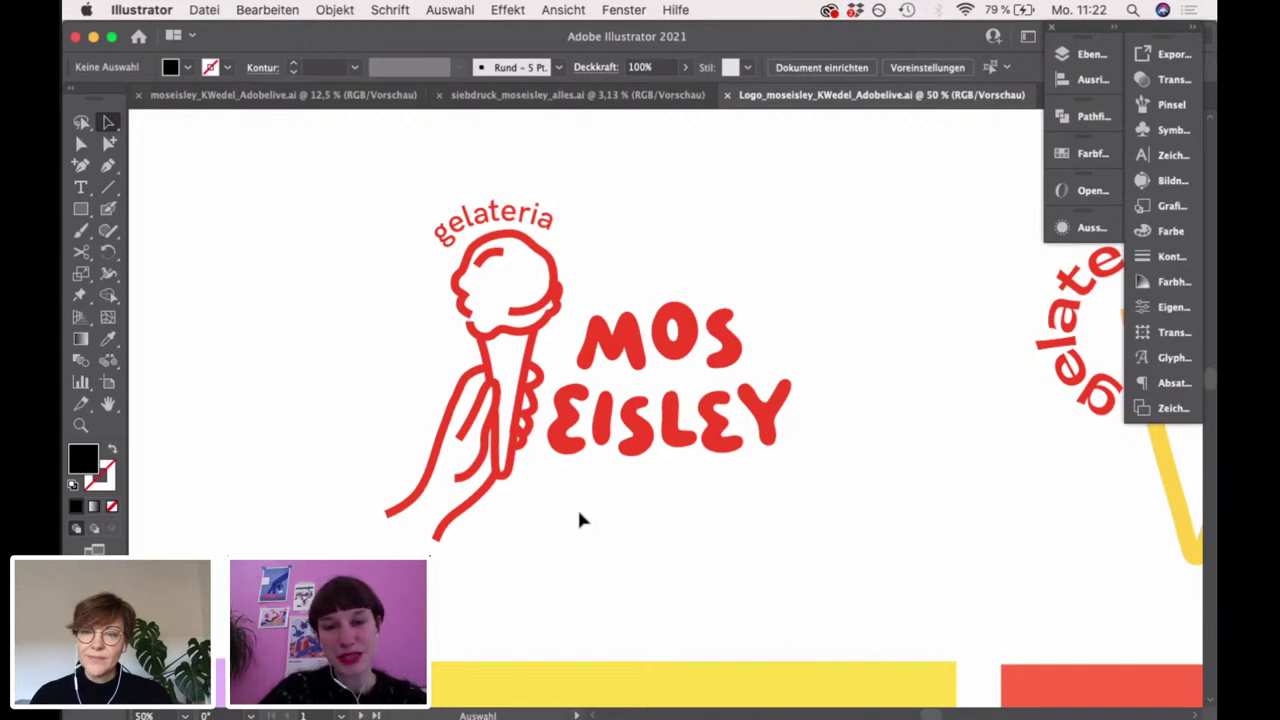
scroll(577, 510, "right", 1)
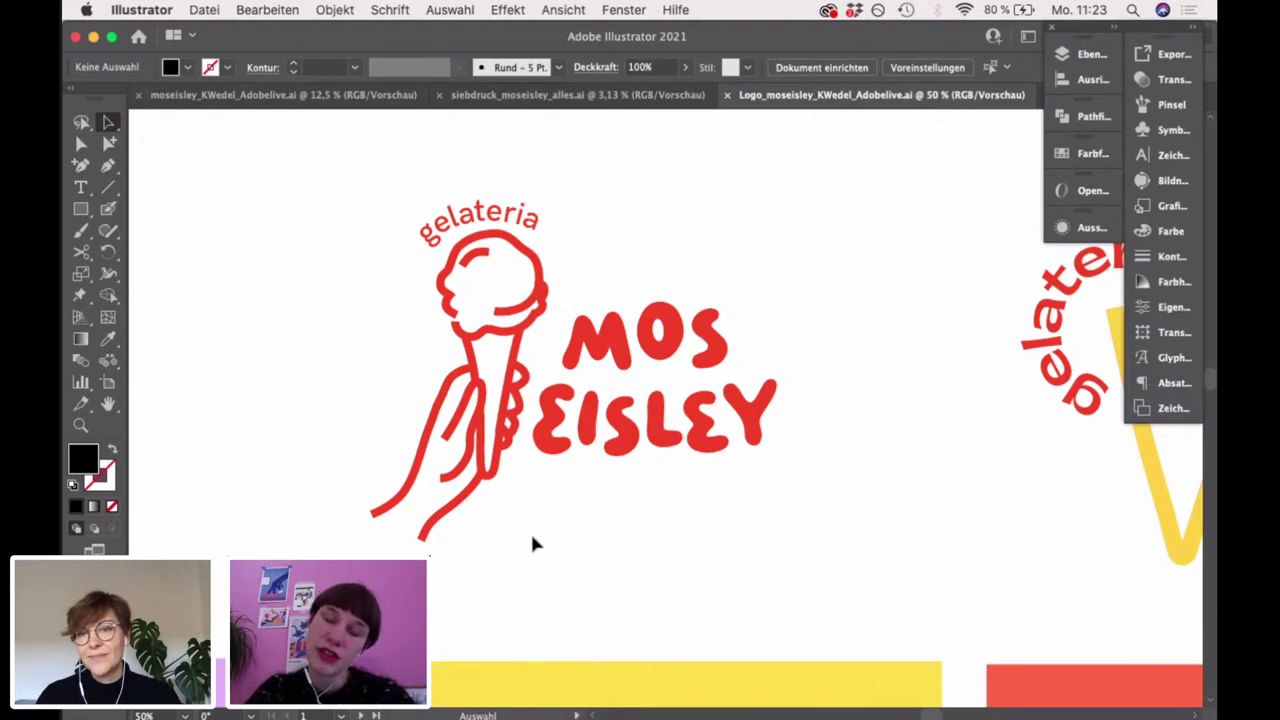
scroll(529, 519, "right", 1)
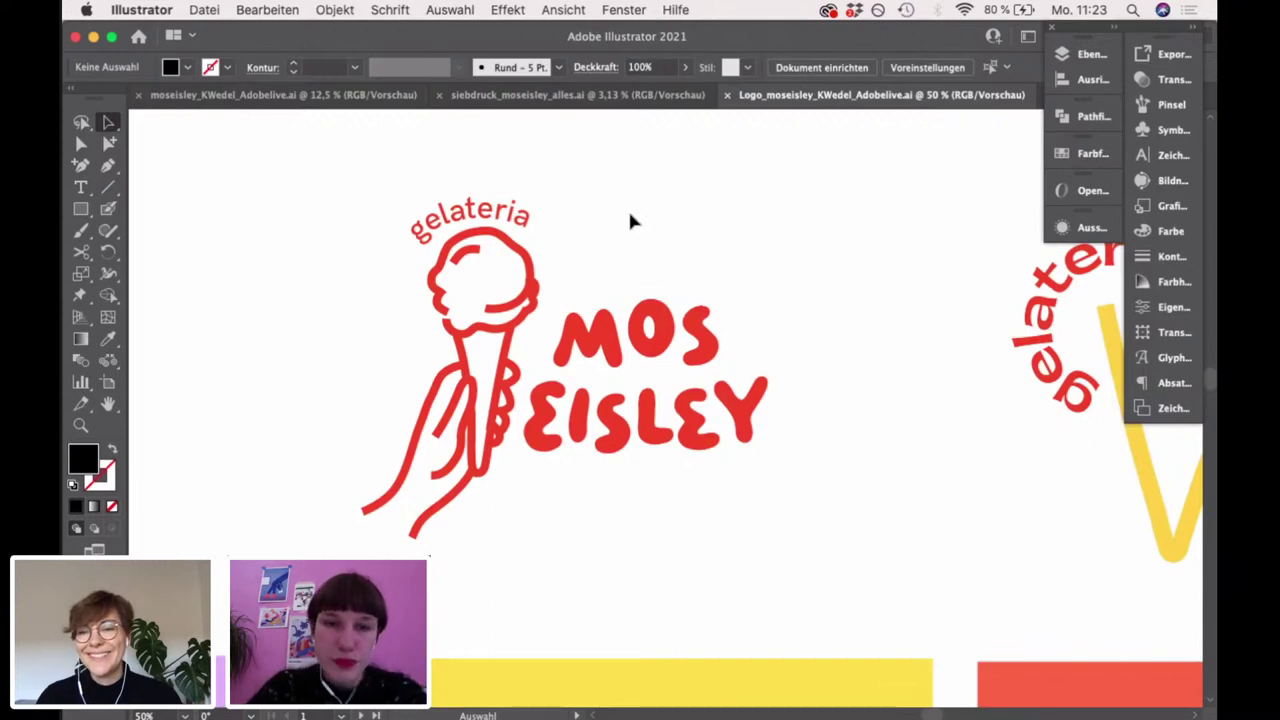
Inspect the curved gelateria text above the scoop of the red hand-and-cone logo up close
left_click(516, 213)
scroll(443, 228, "up", 2)
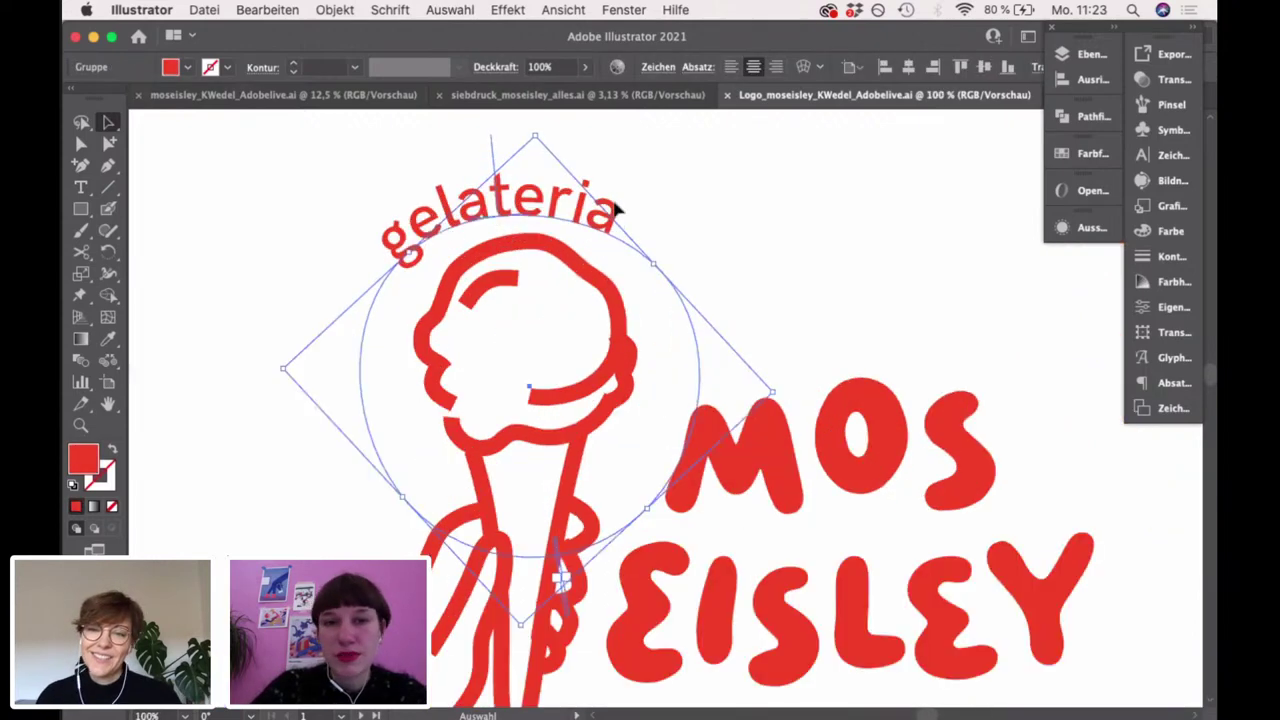
left_click(724, 227)
scroll(705, 270, "right", 2)
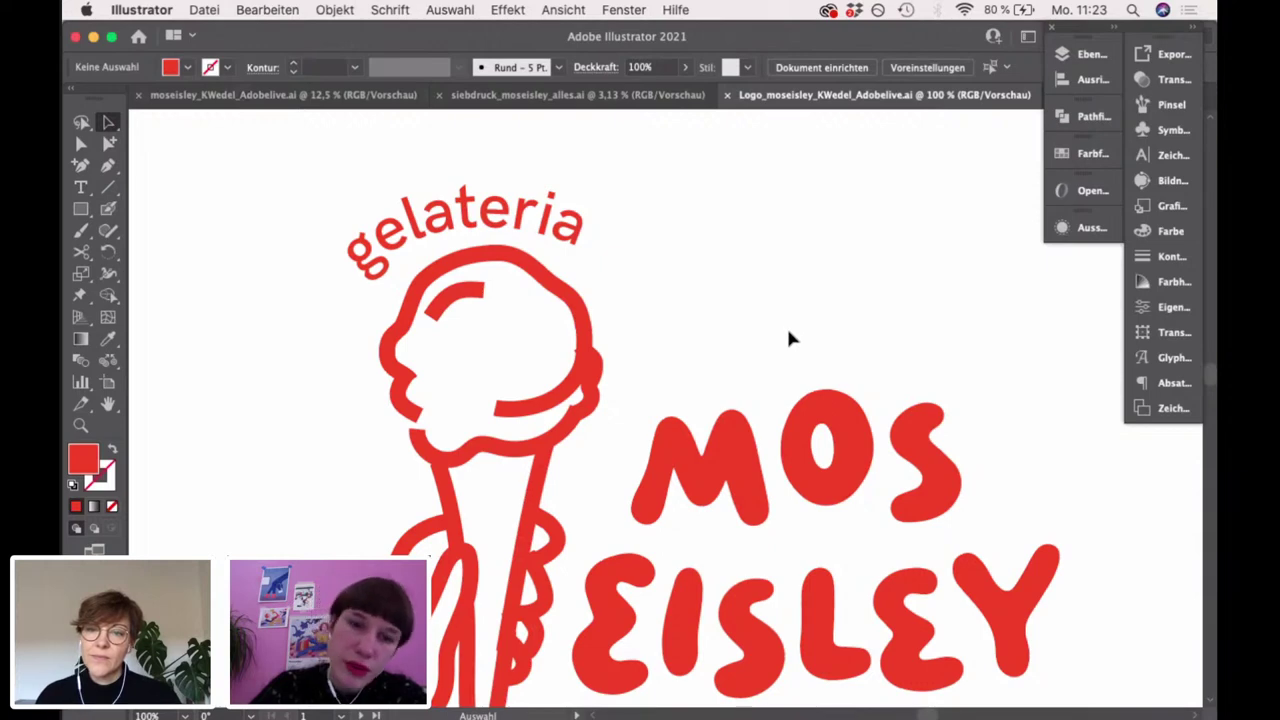
scroll(786, 339, "down", 2)
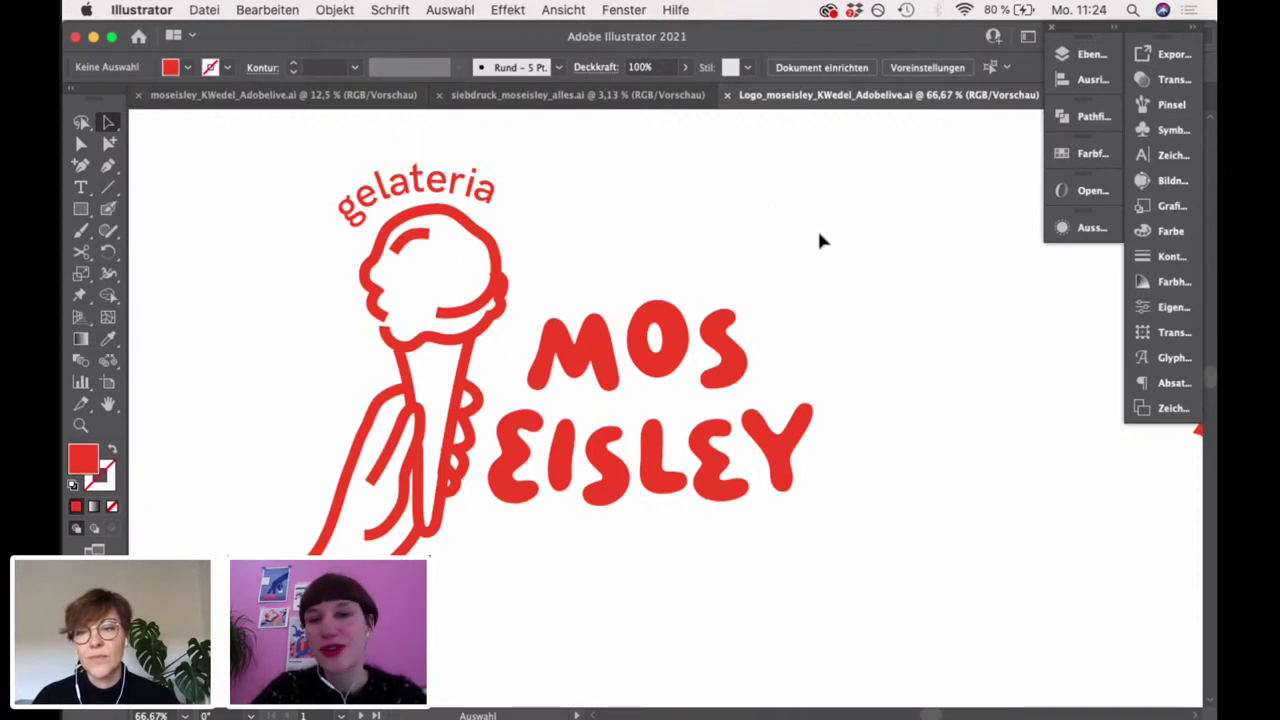
scroll(812, 232, "down", 1)
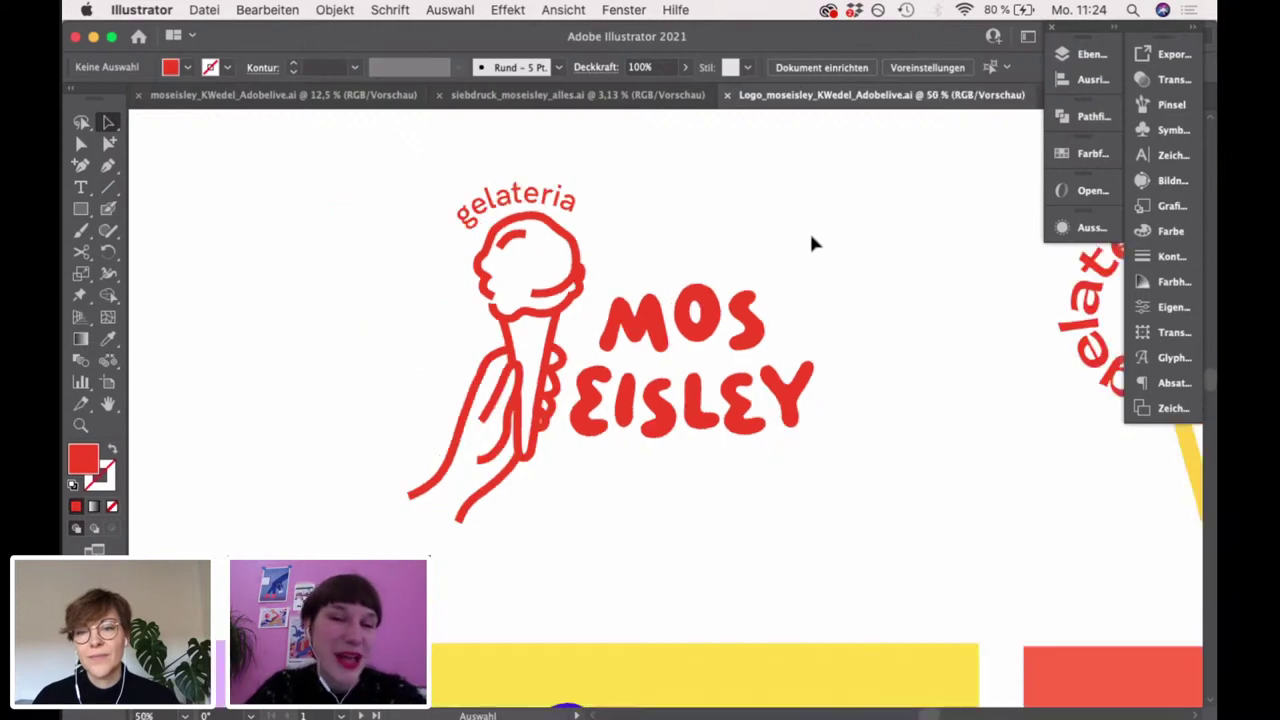
Examine the yellow cone logo draft whose scoops are formed by the curved words gelateria and mos eisley
left_click_drag(829, 251, 631, 257)
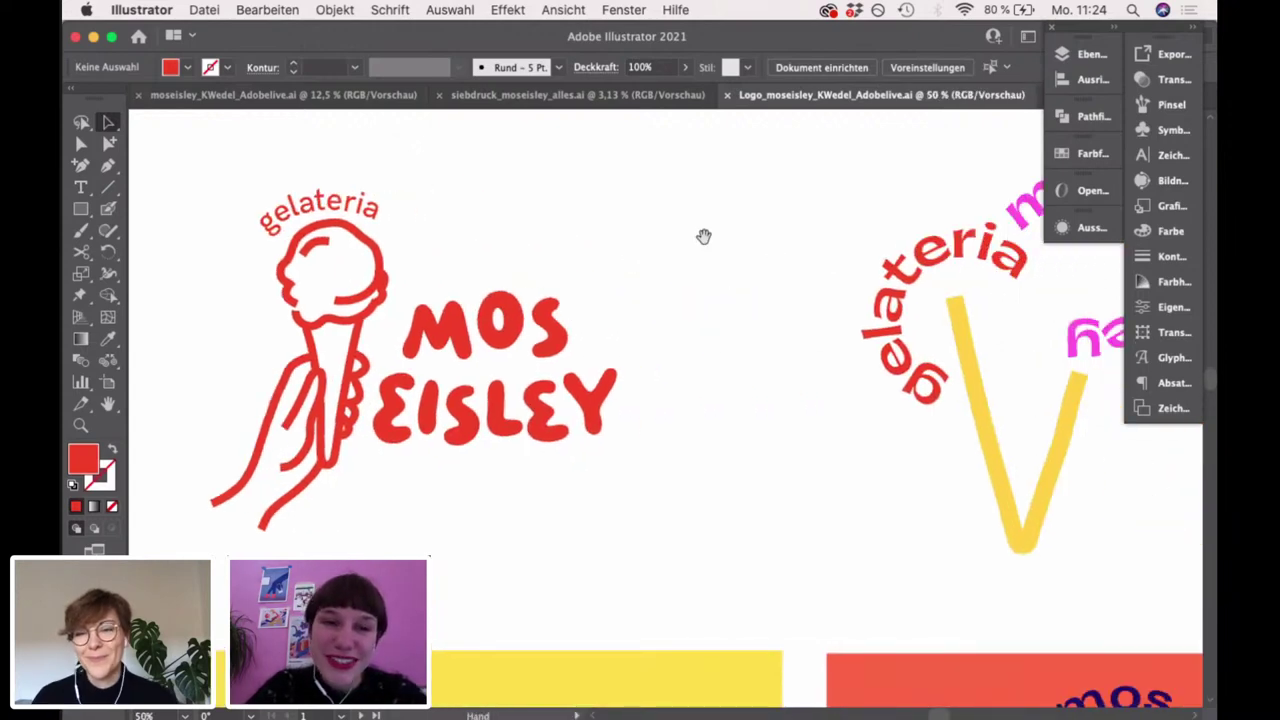
left_click_drag(703, 234, 260, 244)
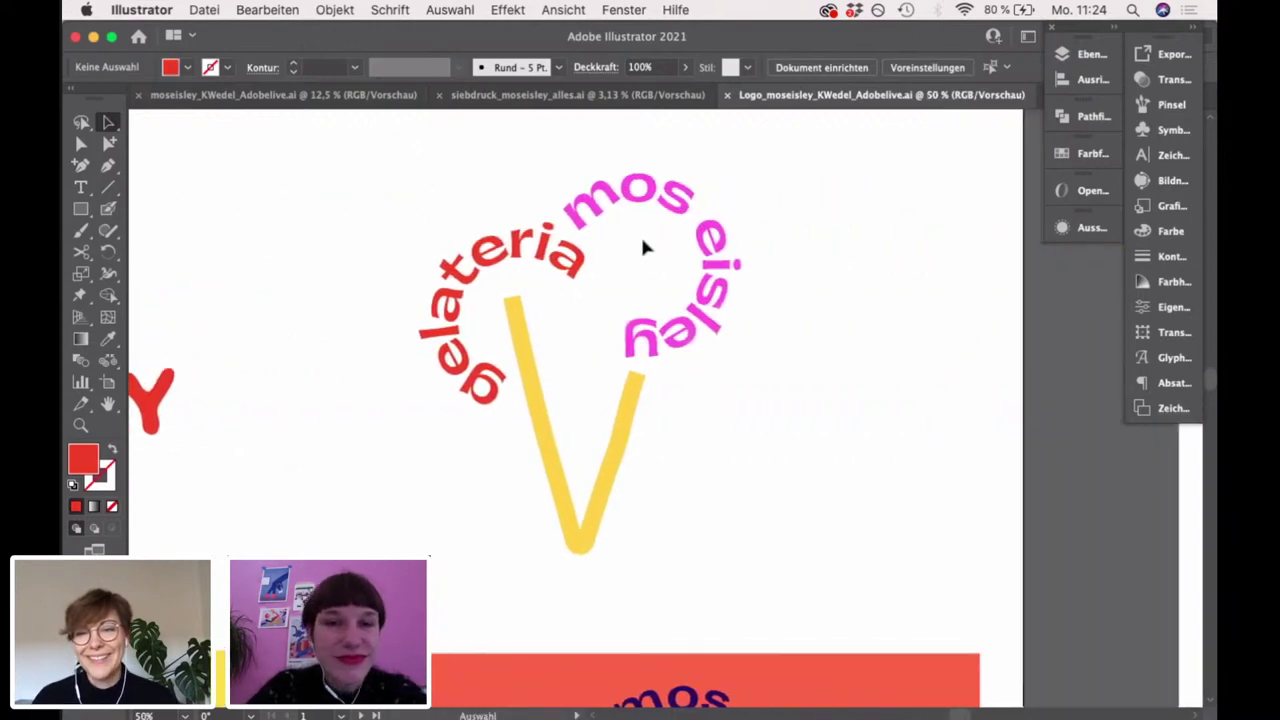
scroll(640, 234, "up", 1)
left_click_drag(868, 400, 832, 401)
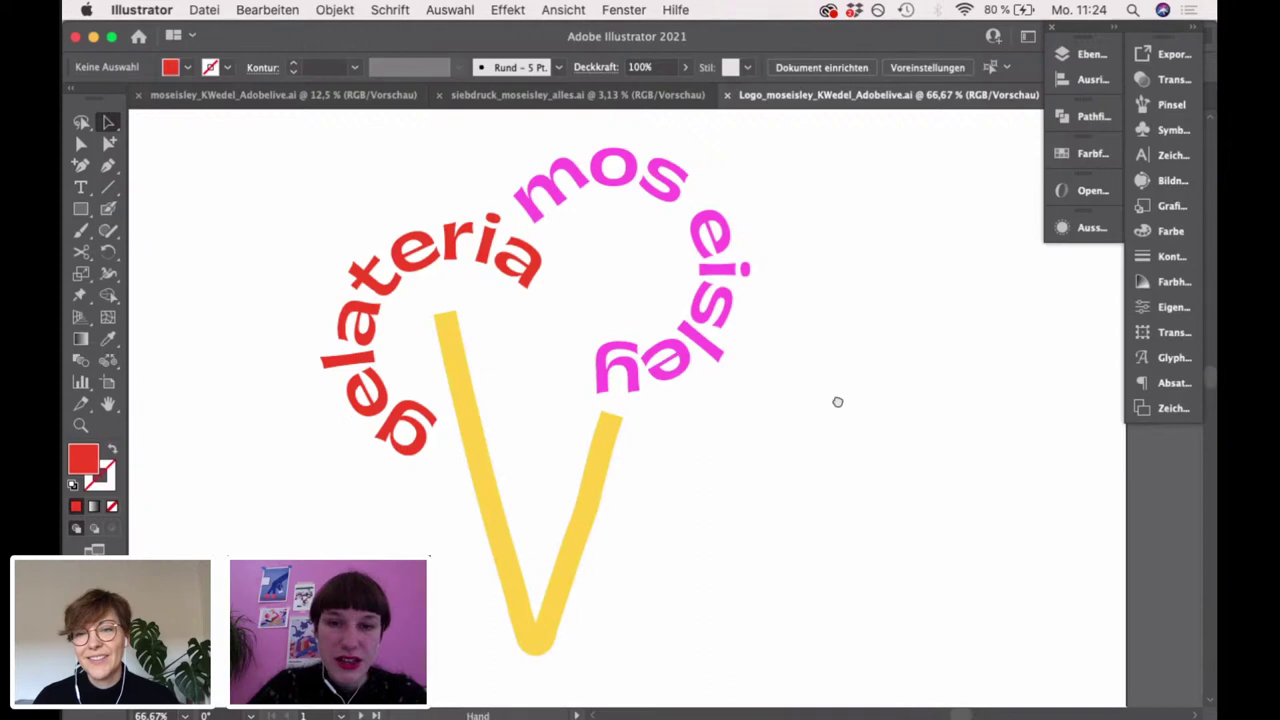
scroll(837, 400, "right", 1)
left_click(617, 180)
left_click(429, 265)
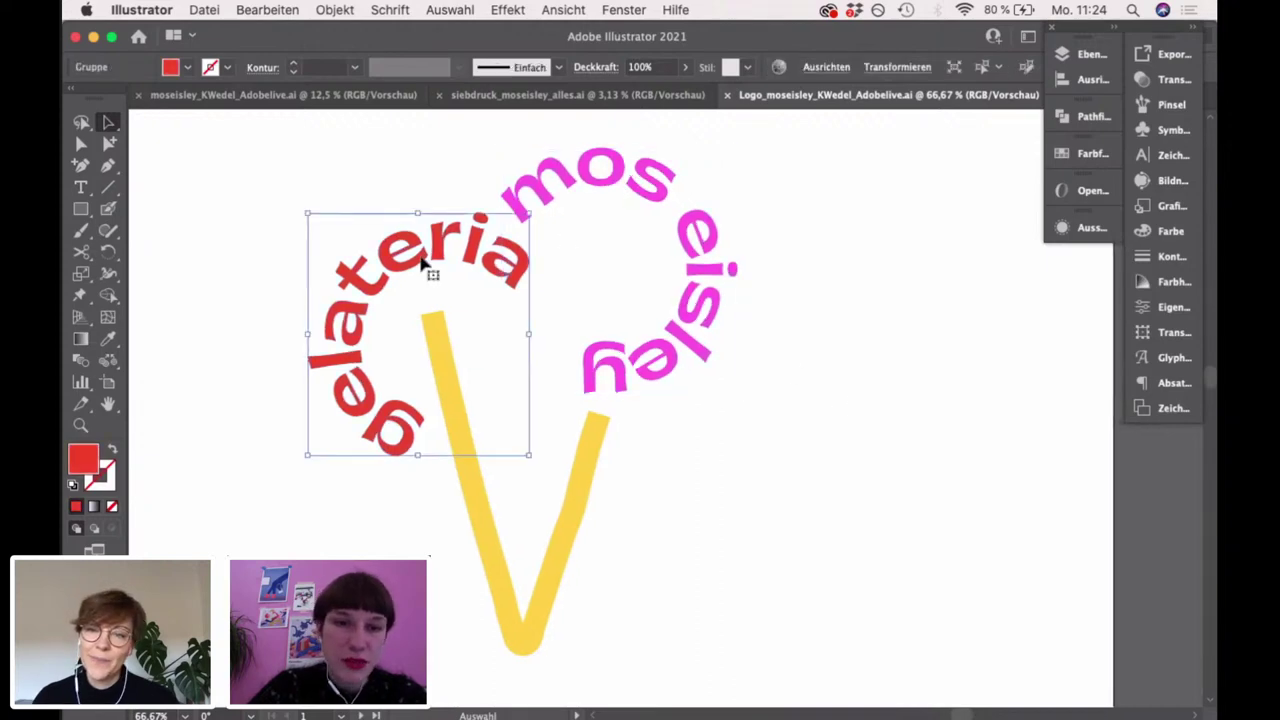
scroll(766, 480, "down", 3)
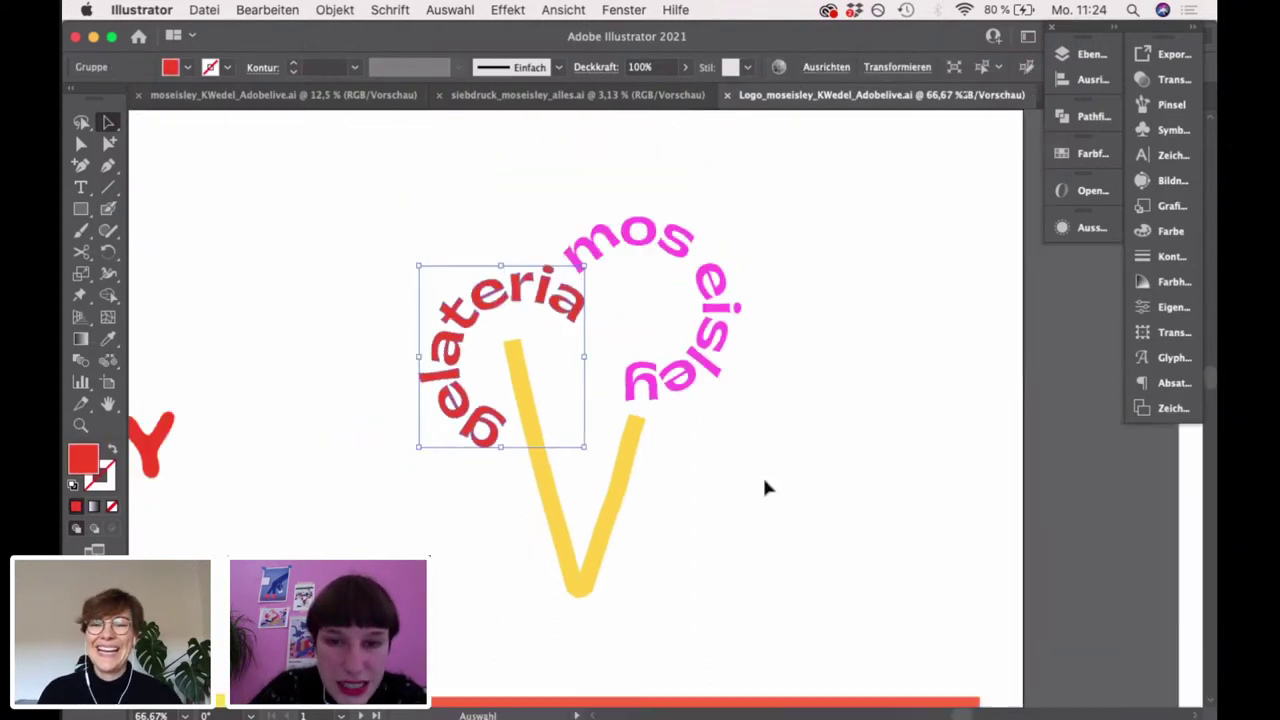
Compare the upper row of logo drafts with the versions on coloured backgrounds beneath them
scroll(865, 479, "left", 5)
scroll(865, 479, "up", 2)
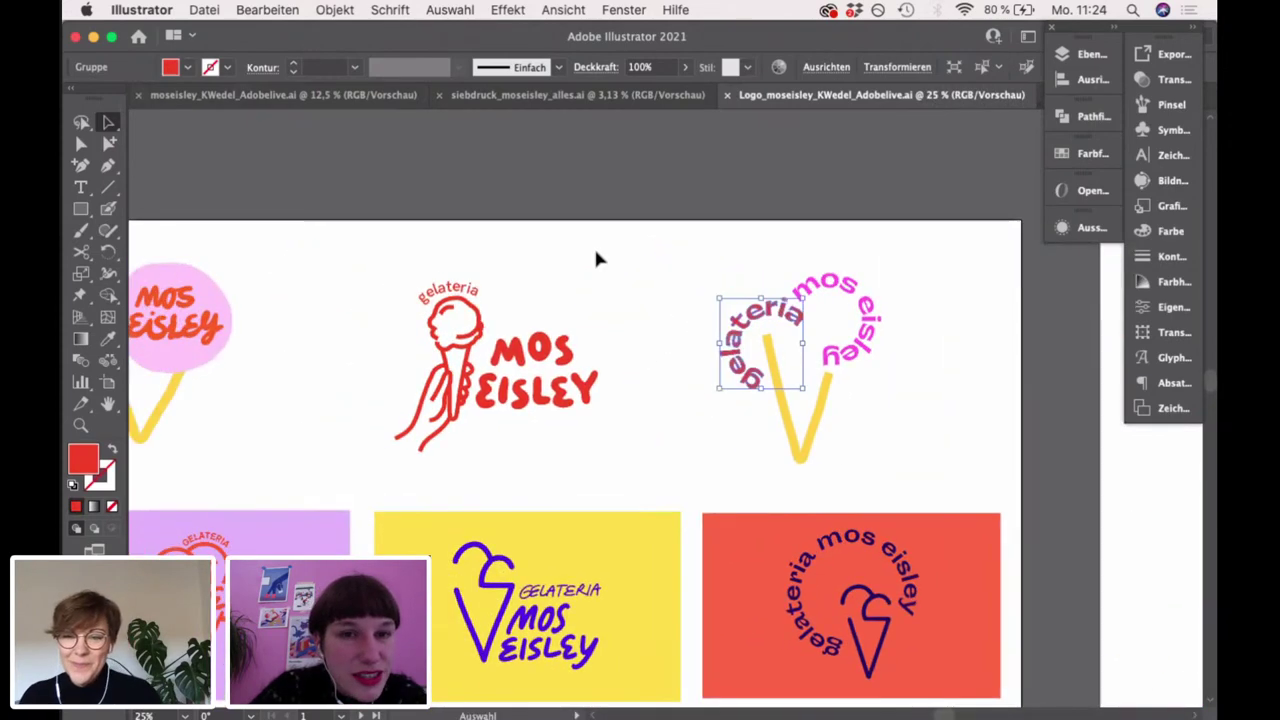
left_click(610, 257)
scroll(640, 200, "right", 5)
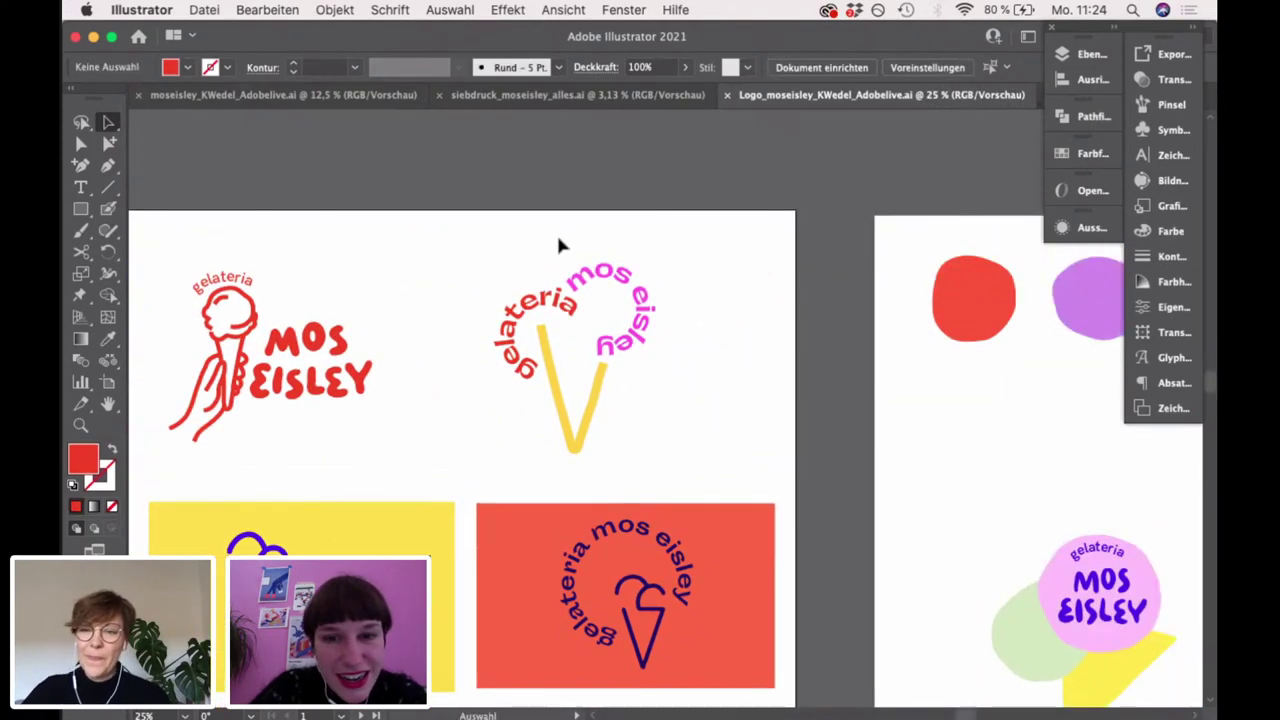
Return to the yellow cone draft with curved red and magenta text and view it up close and beside its neighbours
scroll(557, 246, "up", 4)
scroll(681, 367, "down", 2)
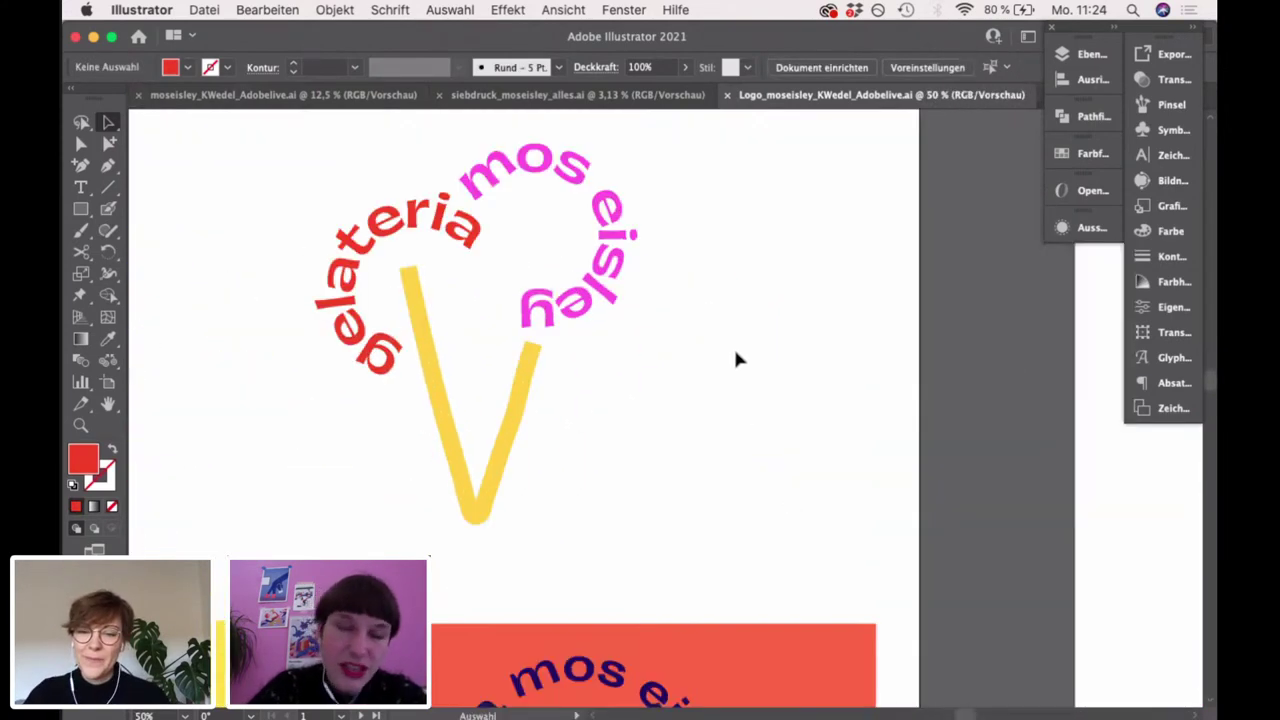
scroll(600, 462, "left", 1)
scroll(600, 462, "up", 1)
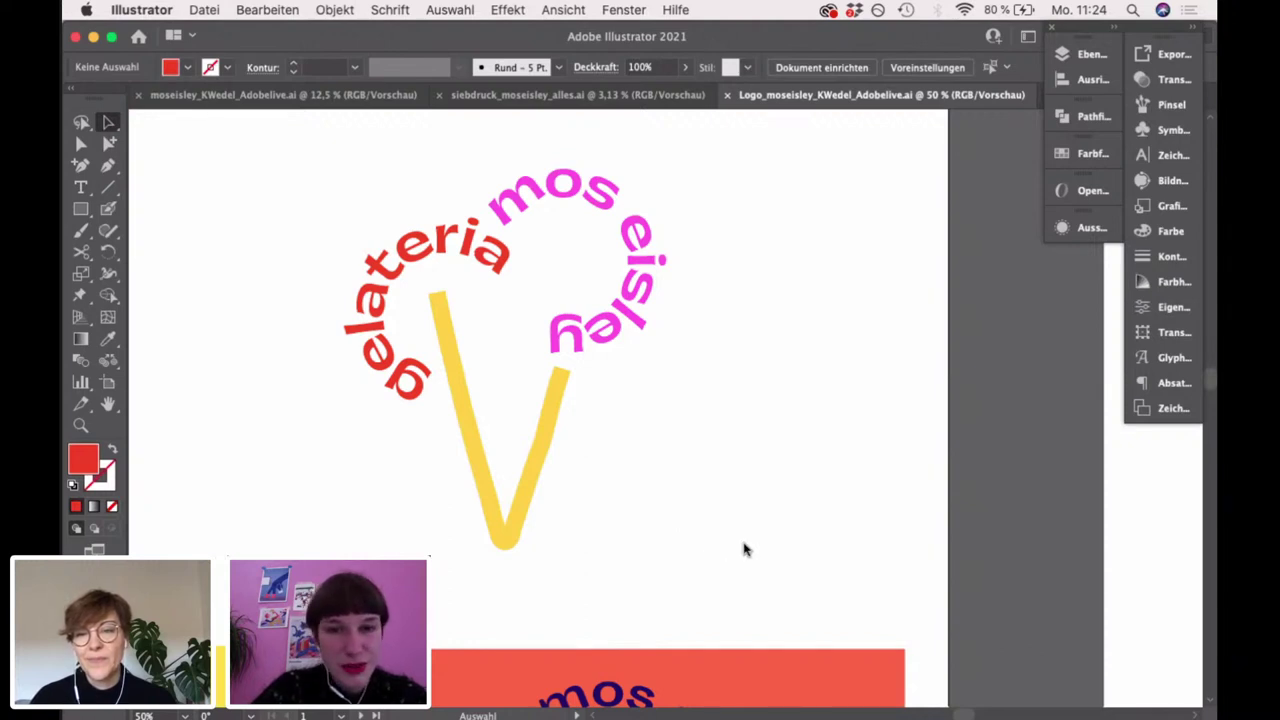
scroll(743, 549, "down", 1)
left_click_drag(743, 551, 709, 527)
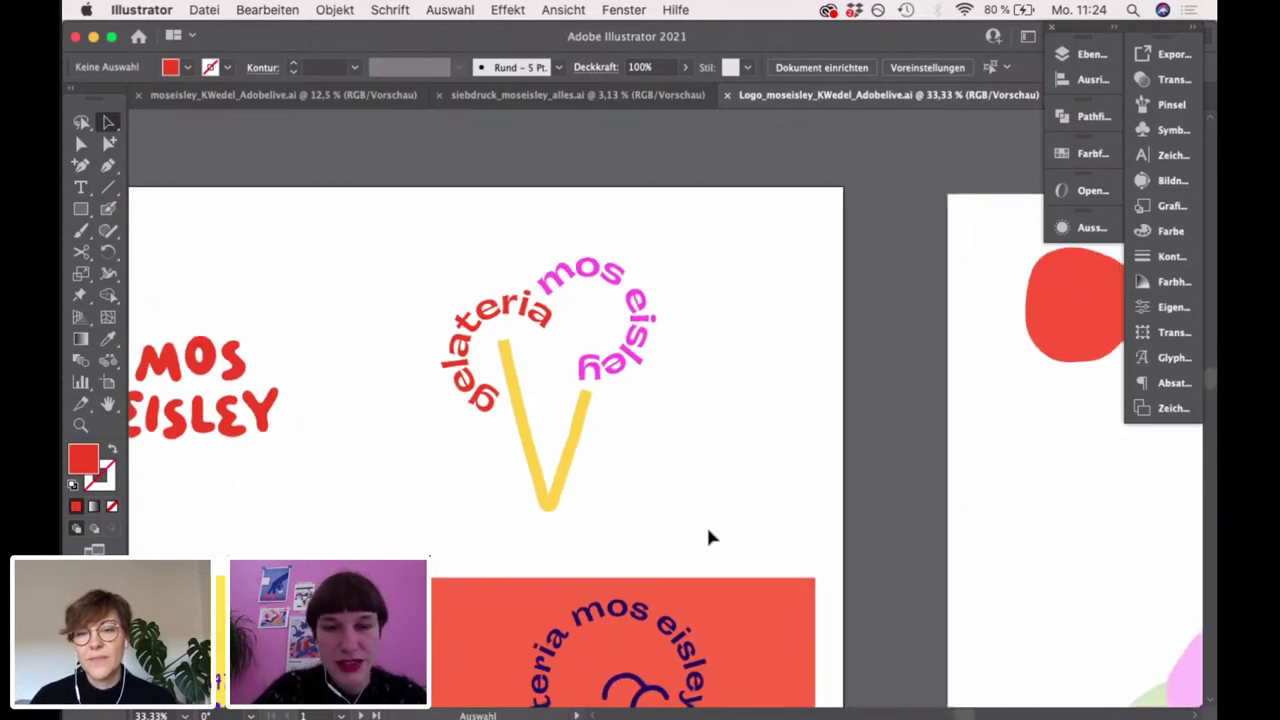
scroll(710, 529, "left", 3)
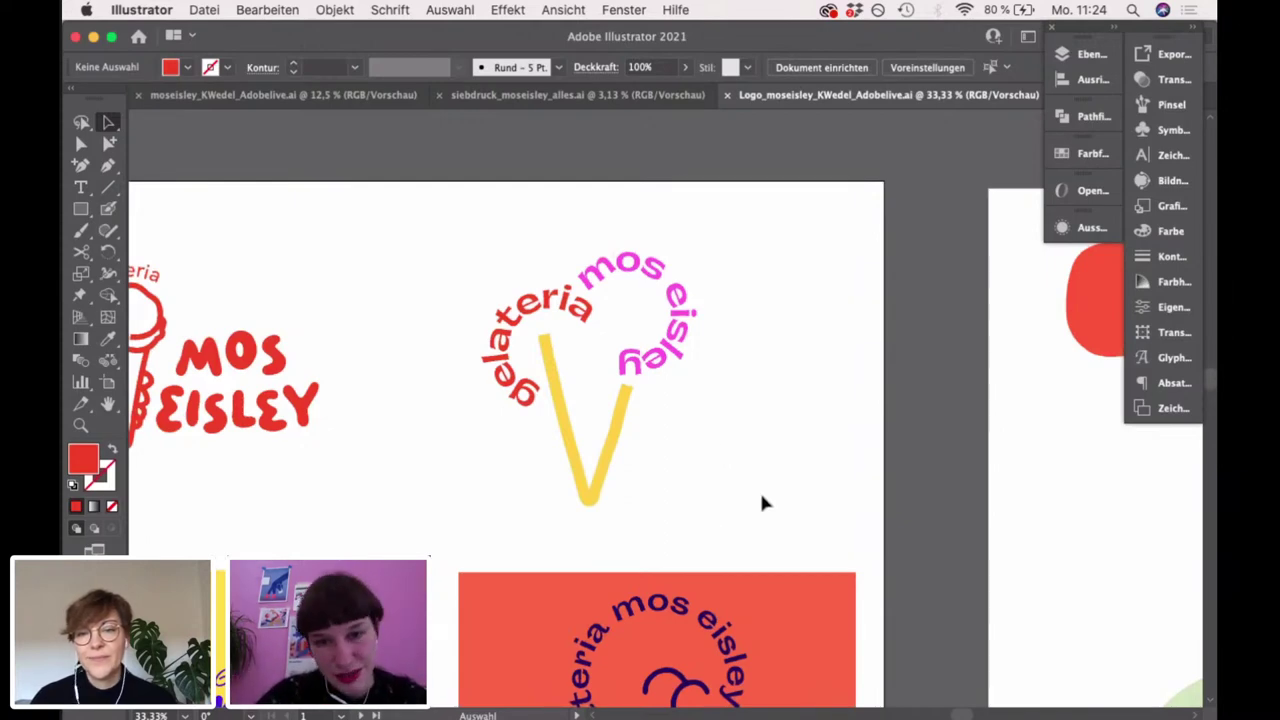
Examine the red double-scoop cone draft with mos eisley lettering on the lilac background up close
key("super+minus")
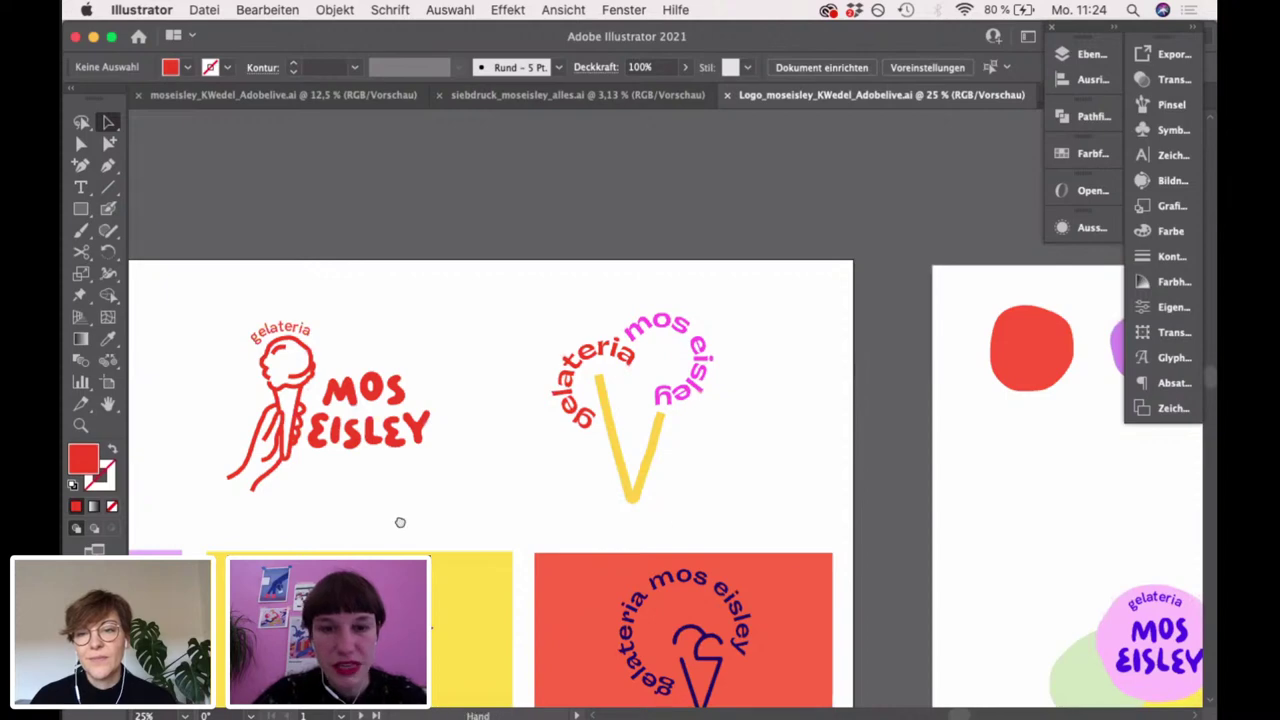
left_click_drag(400, 520, 643, 428)
left_click_drag(458, 418, 670, 286)
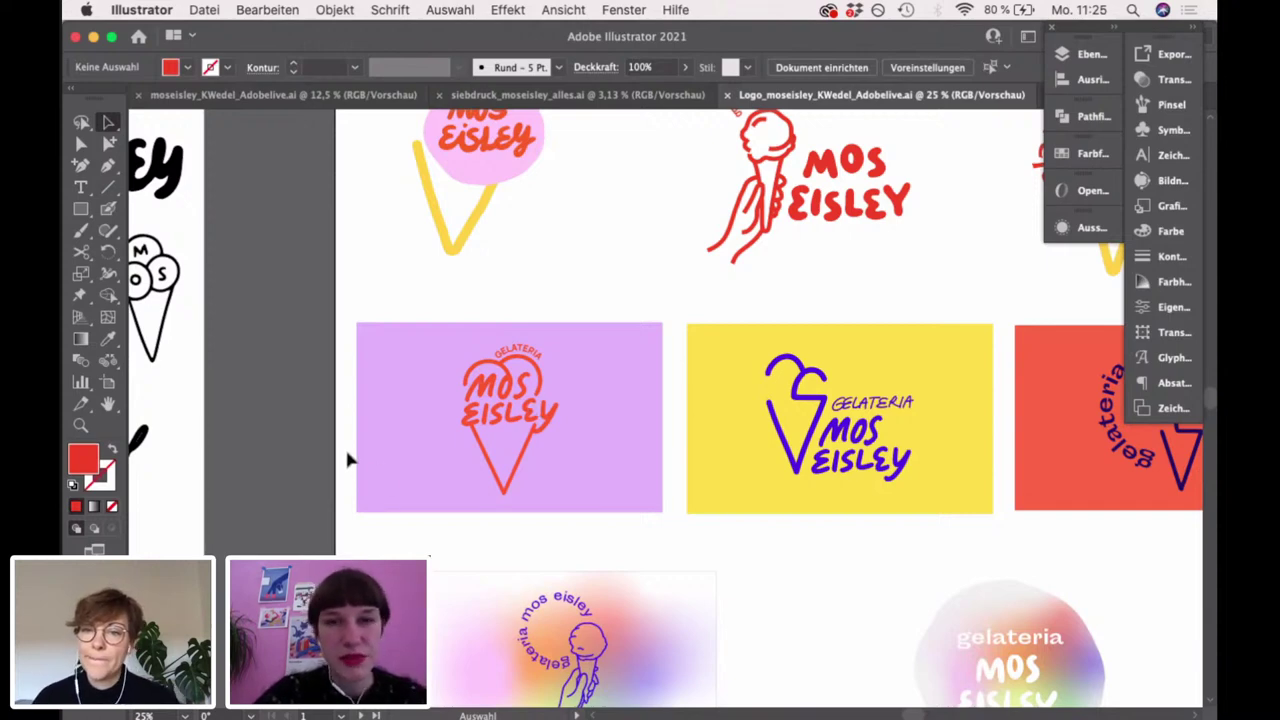
scroll(348, 458, "up", 2)
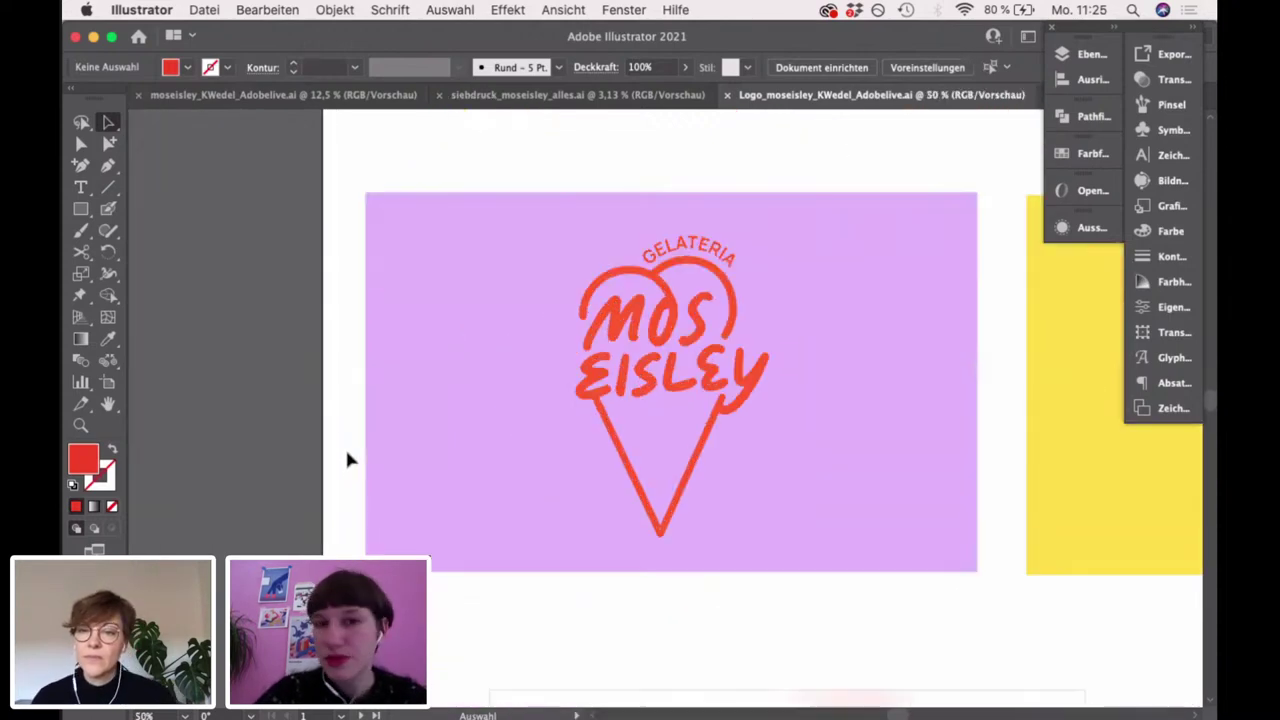
scroll(654, 491, "right", 5)
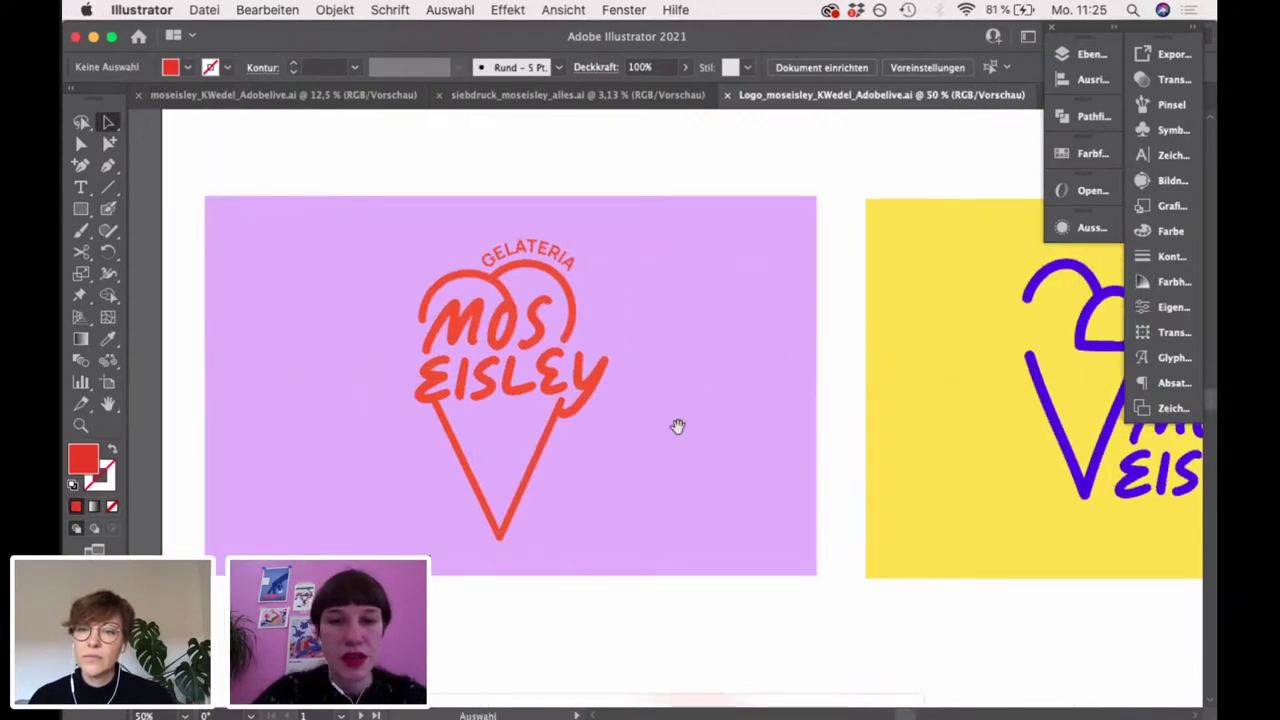
left_click_drag(677, 429, 487, 425)
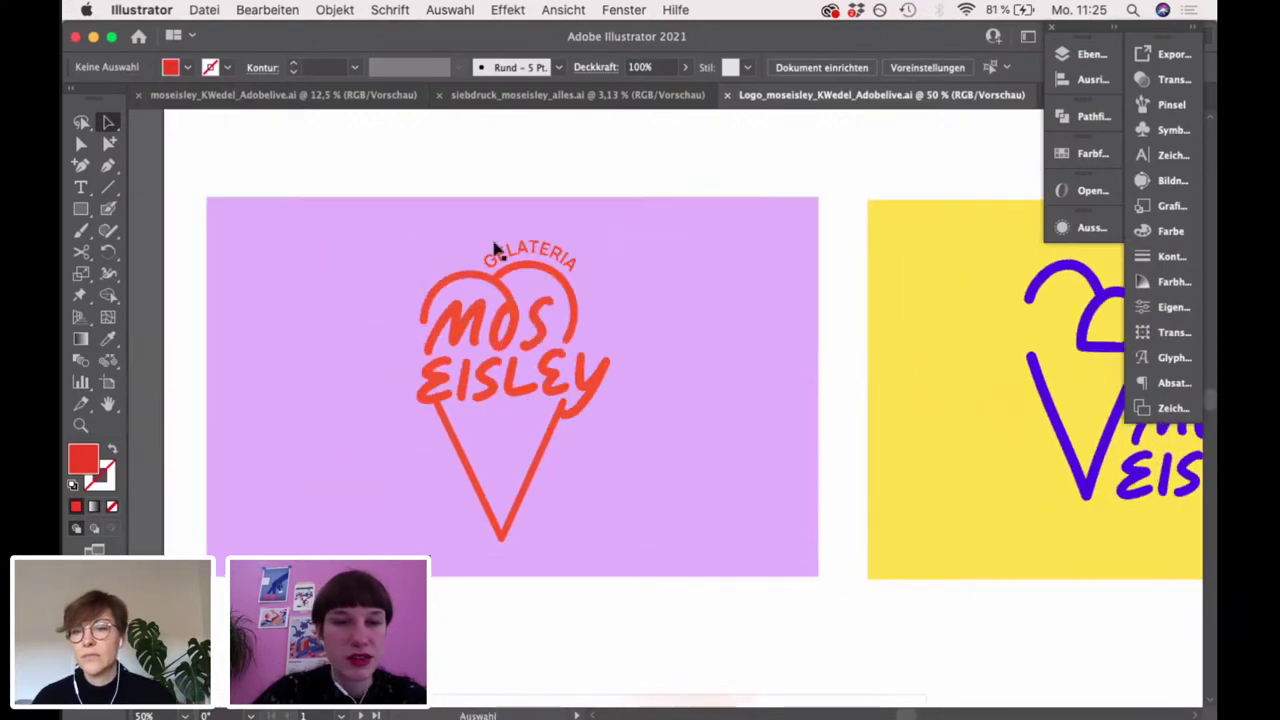
Recolour the lilac background rectangle of the double-scoop cone draft to bright yellow, FFFF00
left_click(710, 330)
scroll(789, 400, "right", 3)
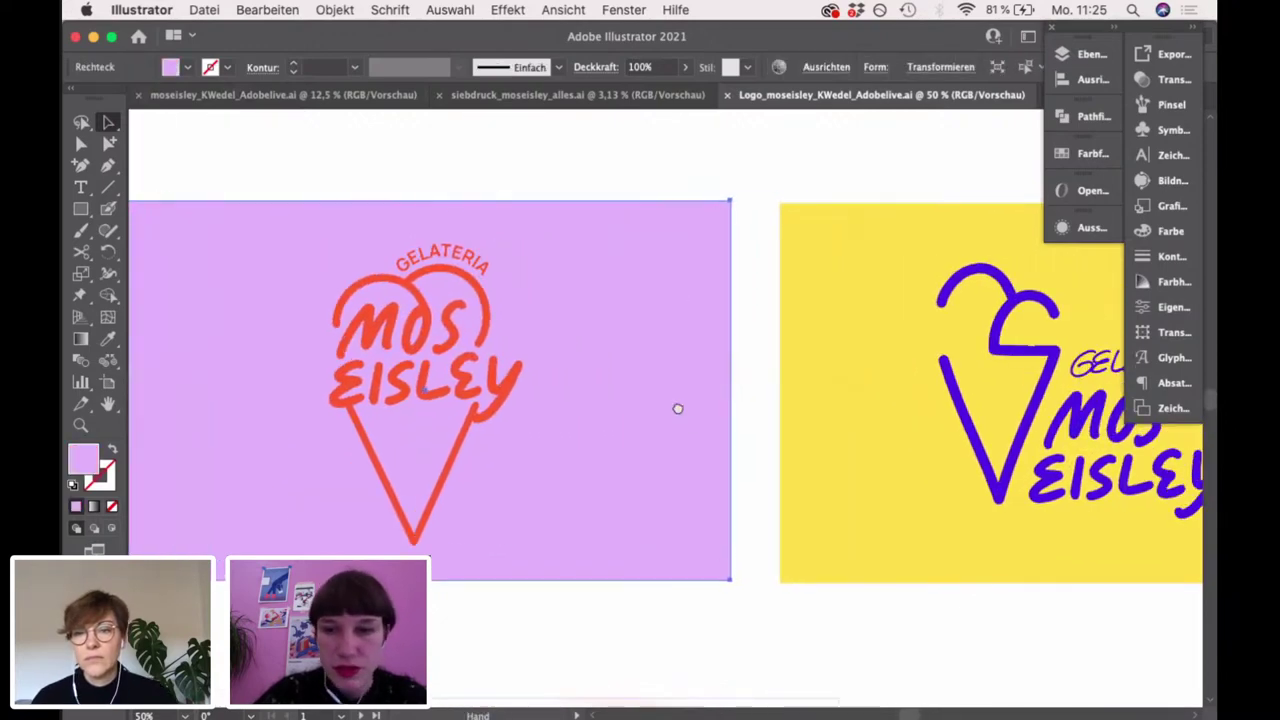
left_click(108, 339)
left_click(837, 431)
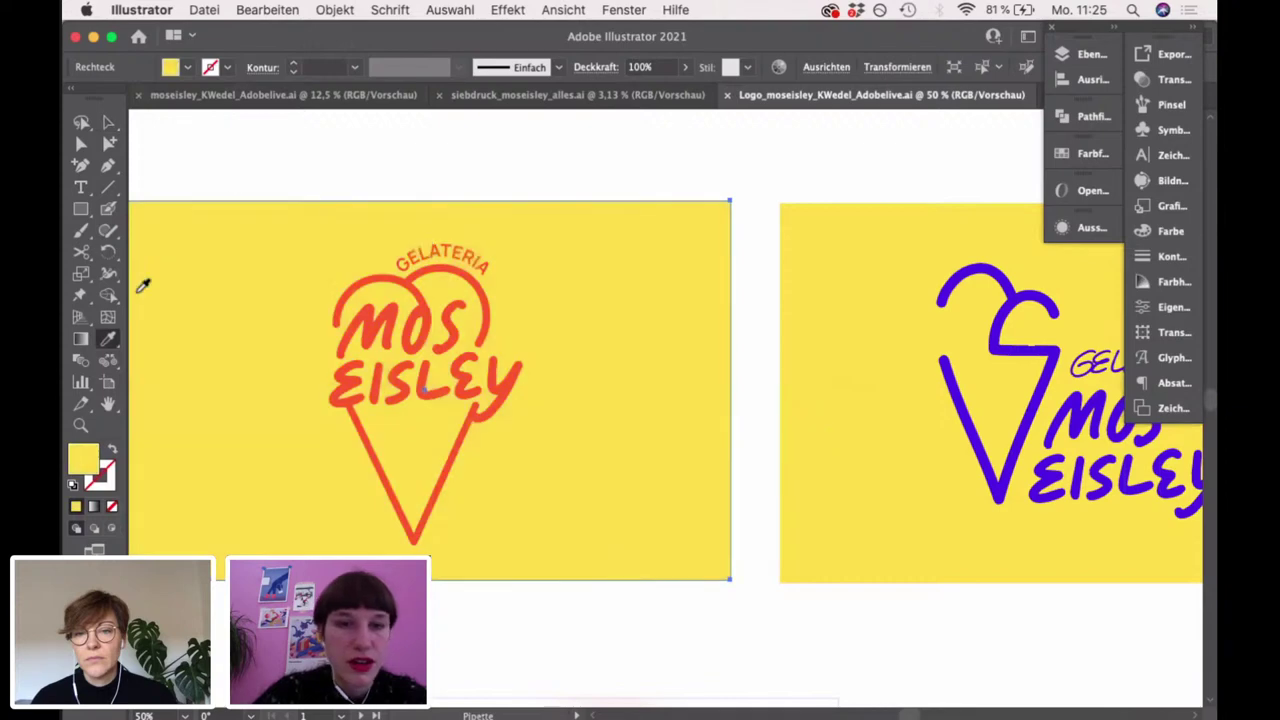
double_click(83, 458)
left_click_drag(930, 188, 551, 172)
left_click(912, 408)
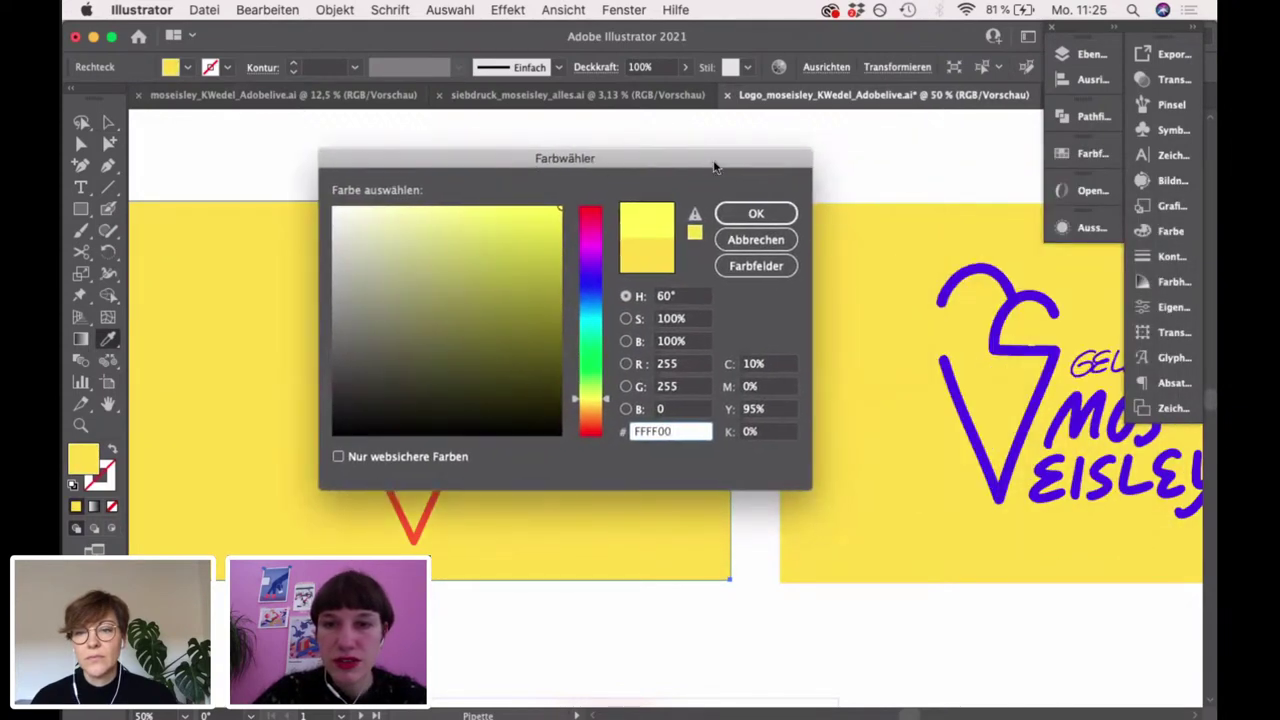
left_click(755, 219)
key("v")
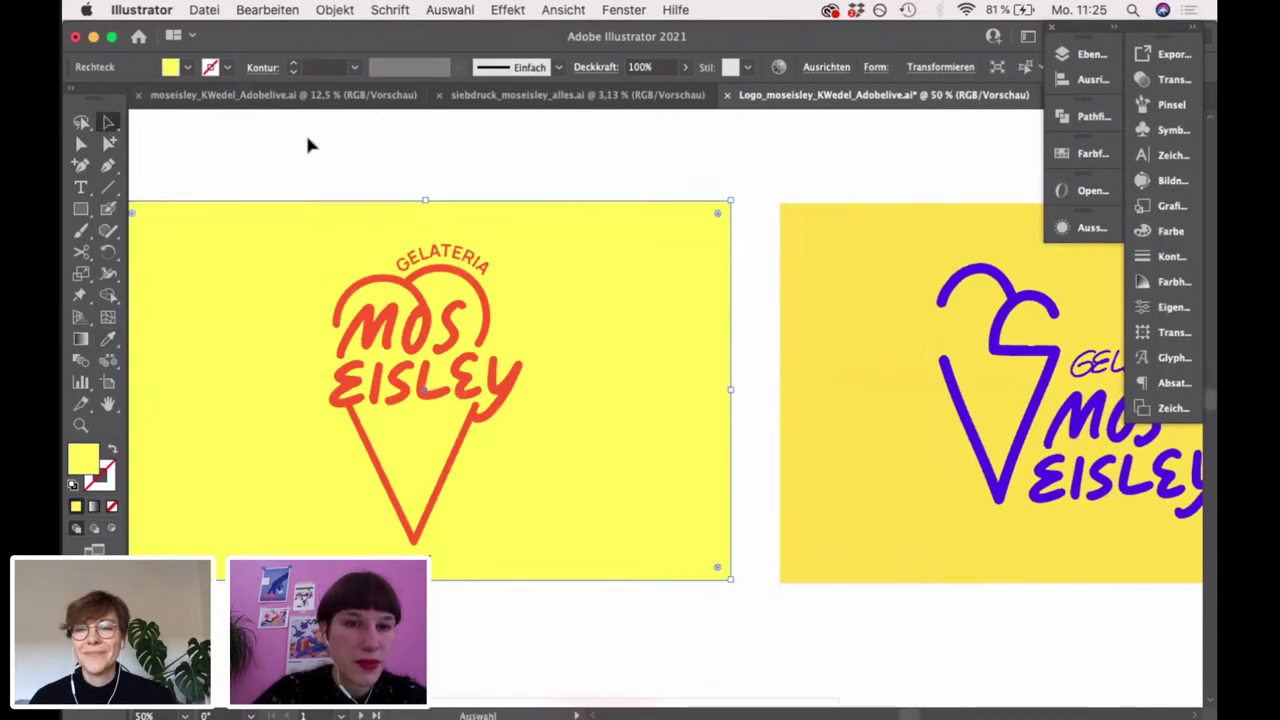
Recolour the red double-scoop cone logo group on the bright yellow background to deep blue
left_click_drag(307, 134, 662, 495)
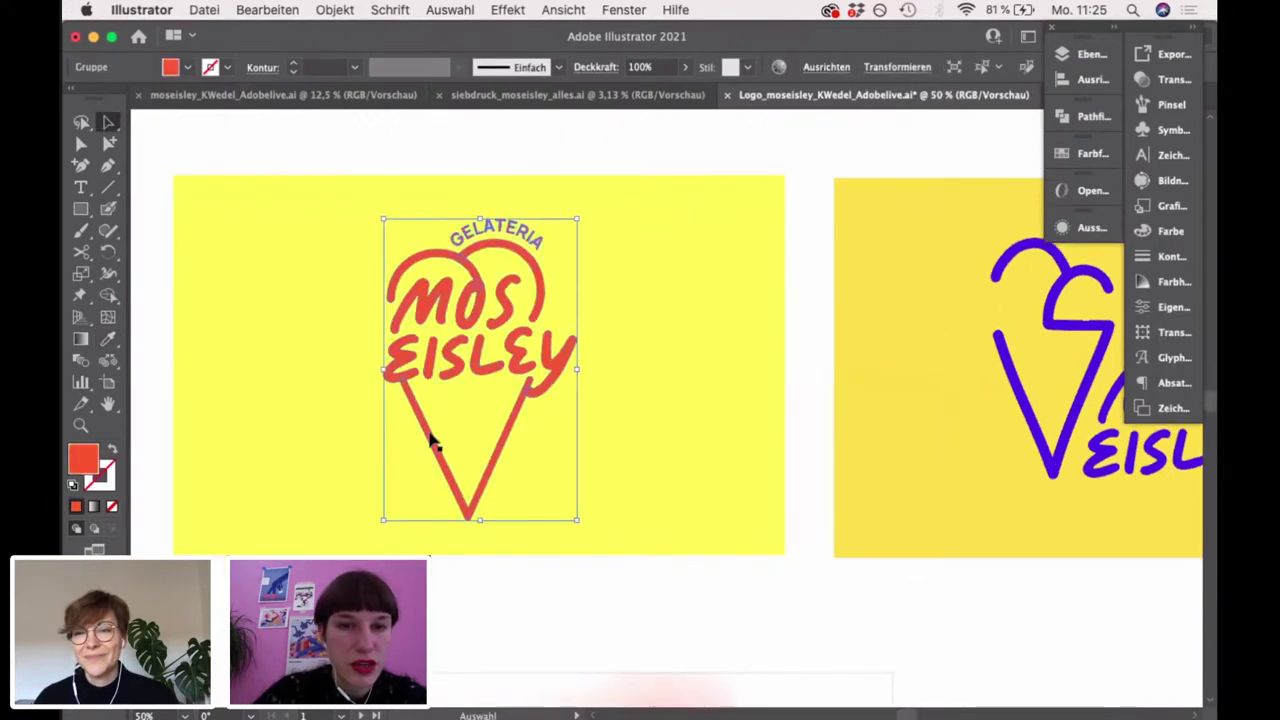
double_click(84, 458)
left_click_drag(585, 290, 589, 270)
type("140068")
mouse_move(560, 341)
left_mouse_down()
mouse_move(523, 306)
mouse_move(591, 286)
mouse_move(548, 256)
mouse_move(562, 247)
left_mouse_up()
left_click(757, 218)
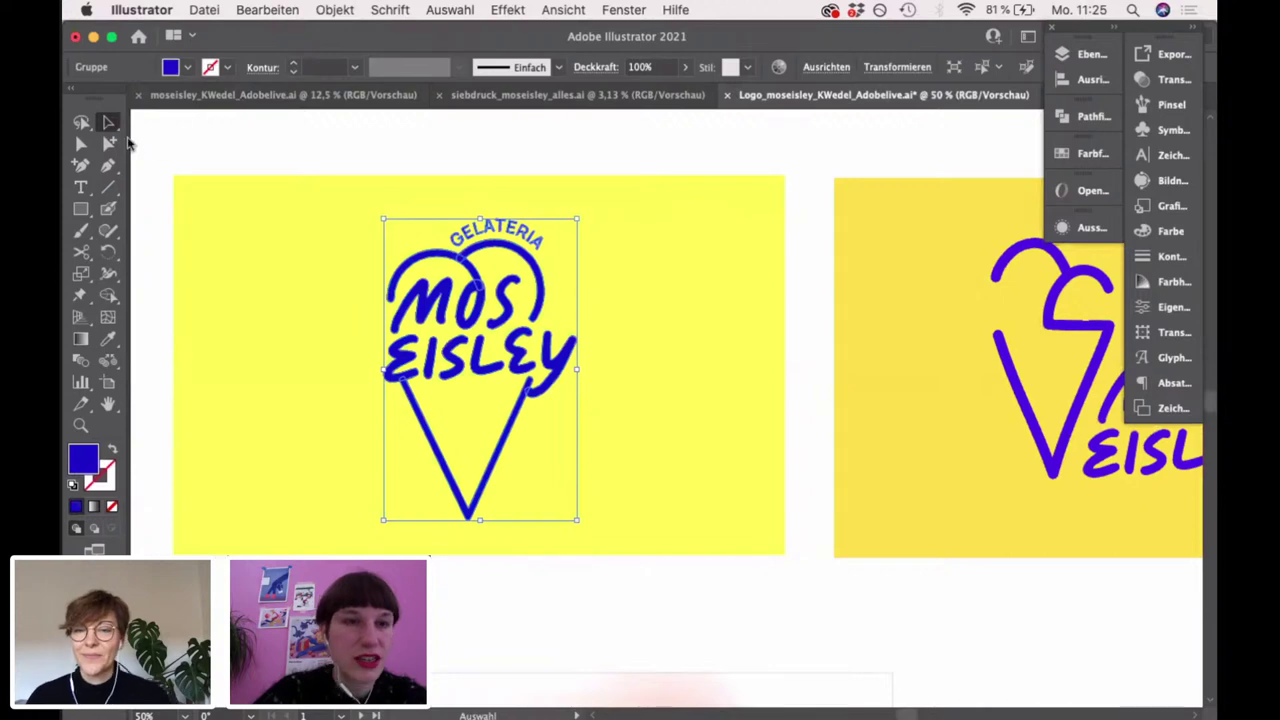
left_click(240, 140)
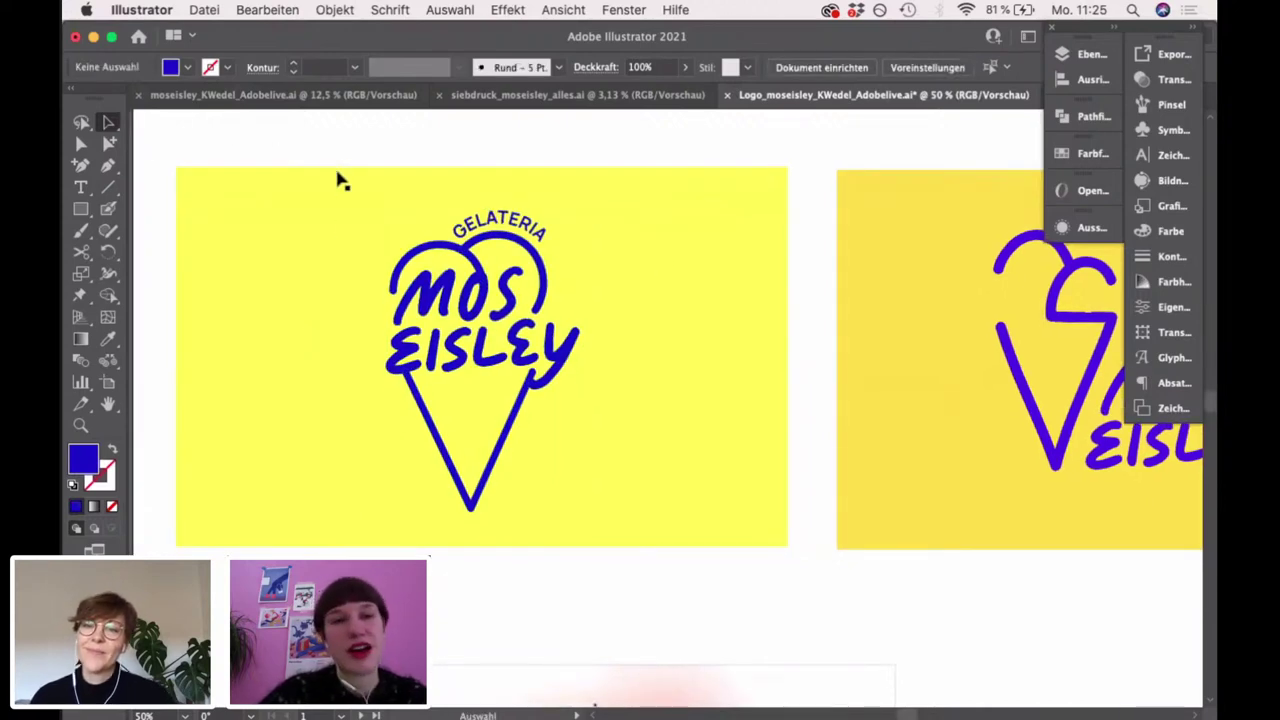
Fill the background rectangle of the double-scoop cone draft with the logo's deep blue using the Eyedropper
left_click(310, 188)
left_click(108, 338)
left_click(445, 305)
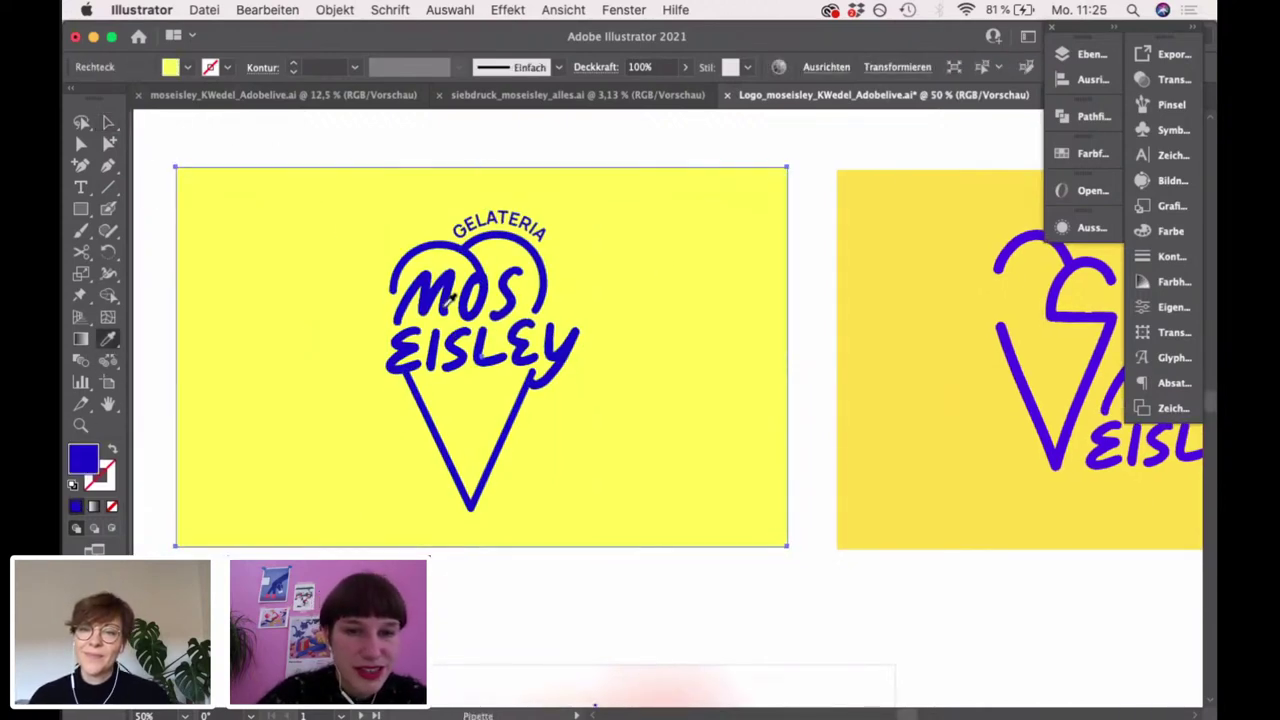
Recolour the double-scoop cone logo with the neighbouring card's yellow and shift its hue to a brighter lemon yellow
key("v")
left_click_drag(322, 146, 530, 392)
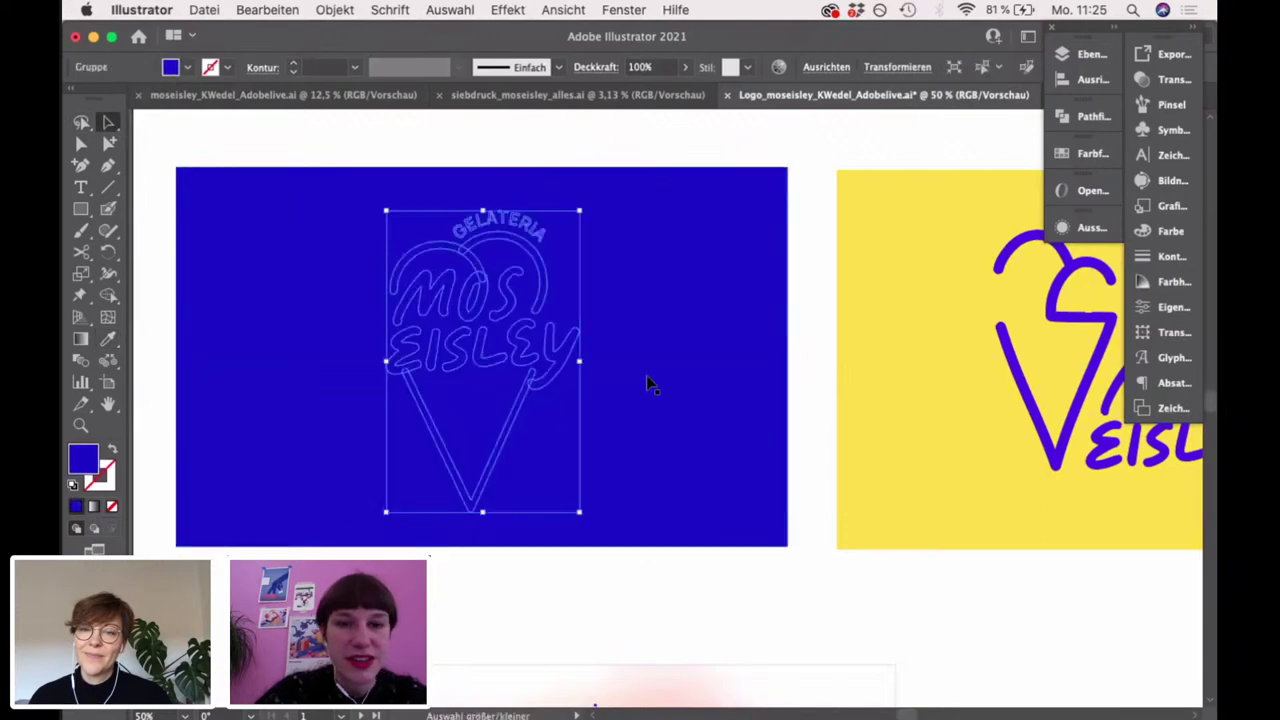
left_click(108, 338)
left_click(935, 501)
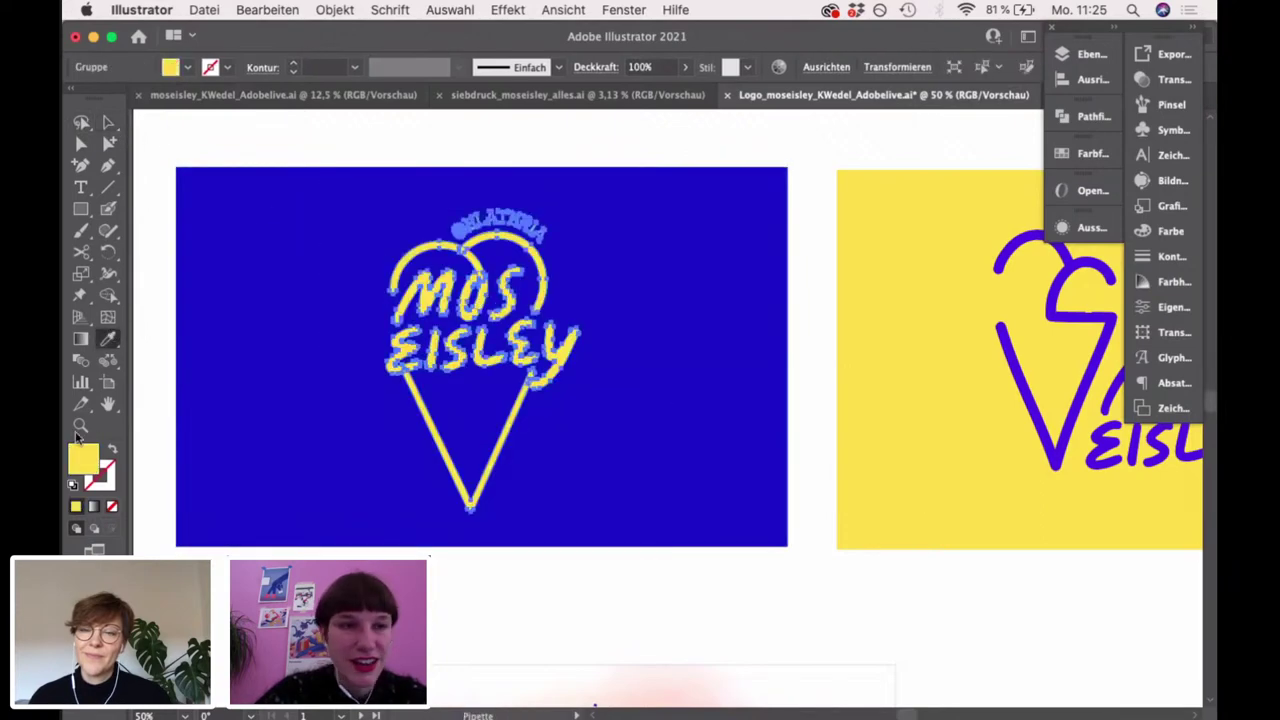
double_click(84, 463)
left_click_drag(594, 386, 594, 398)
left_click(756, 213)
left_click(109, 121)
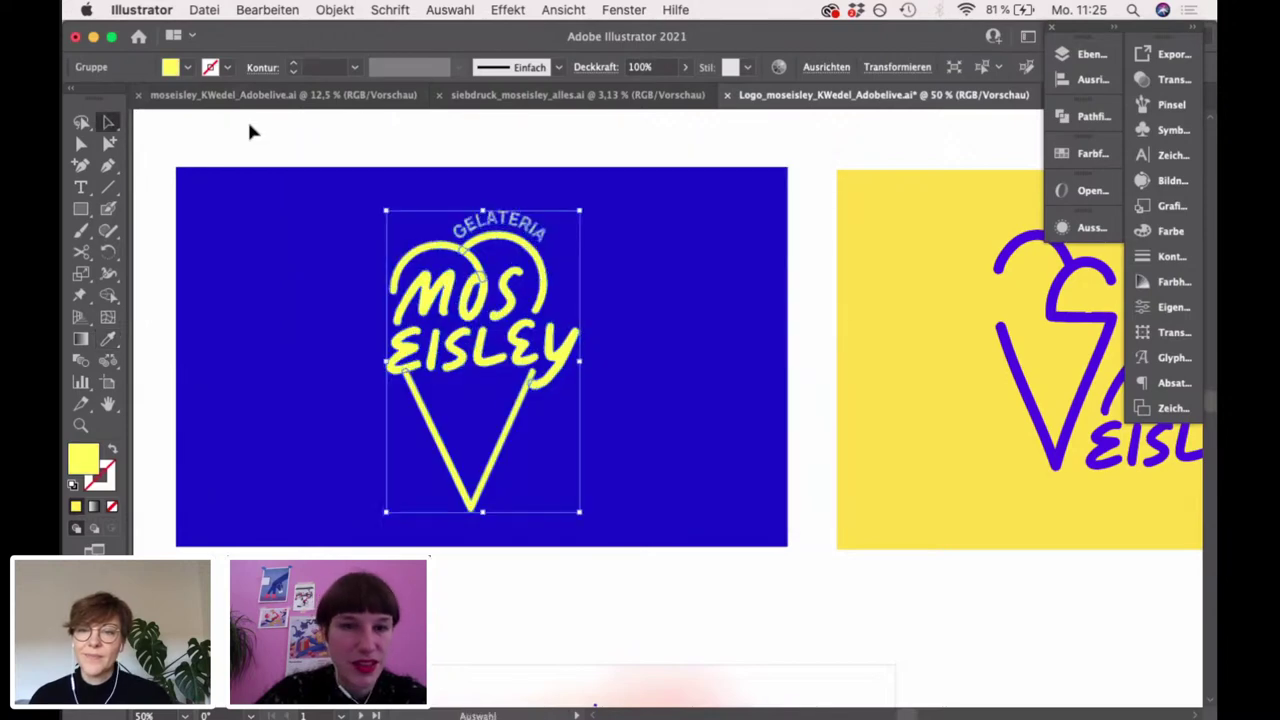
left_click(247, 118)
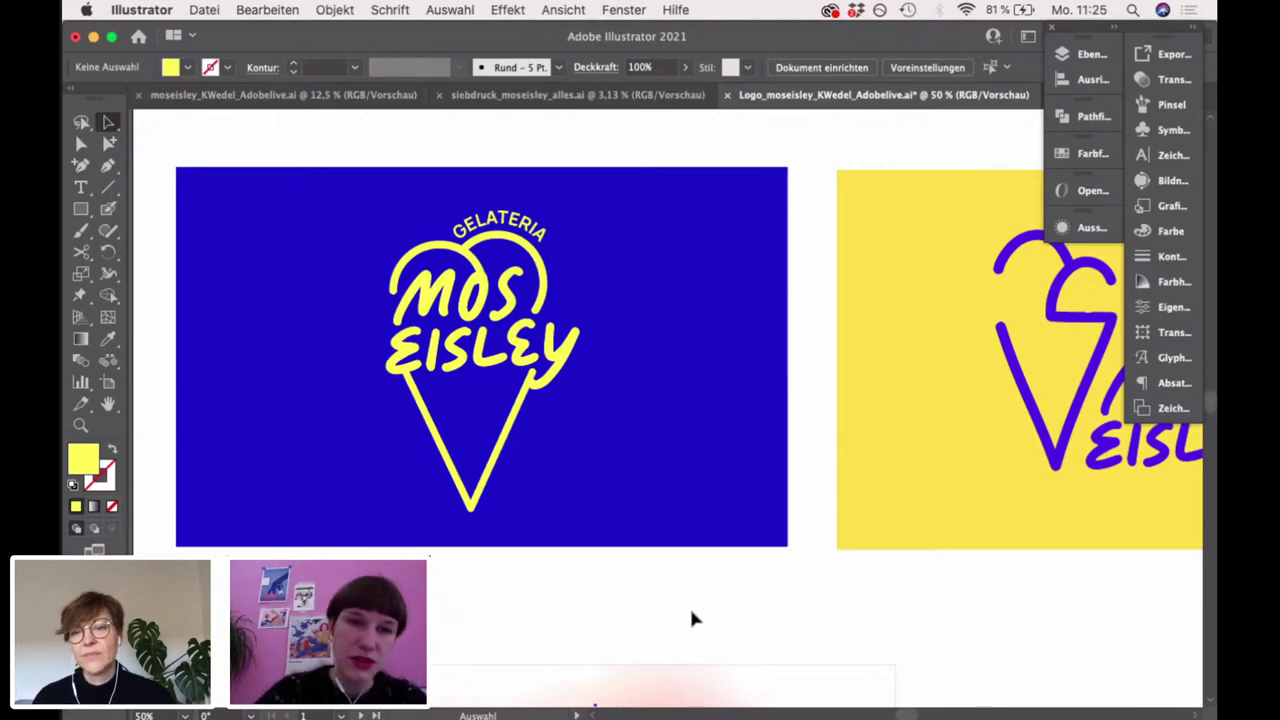
Examine the violet cone draft with handwritten gelateria mos eisley lettering on the yellow background
key("space")
left_click_drag(703, 603, 757, 609)
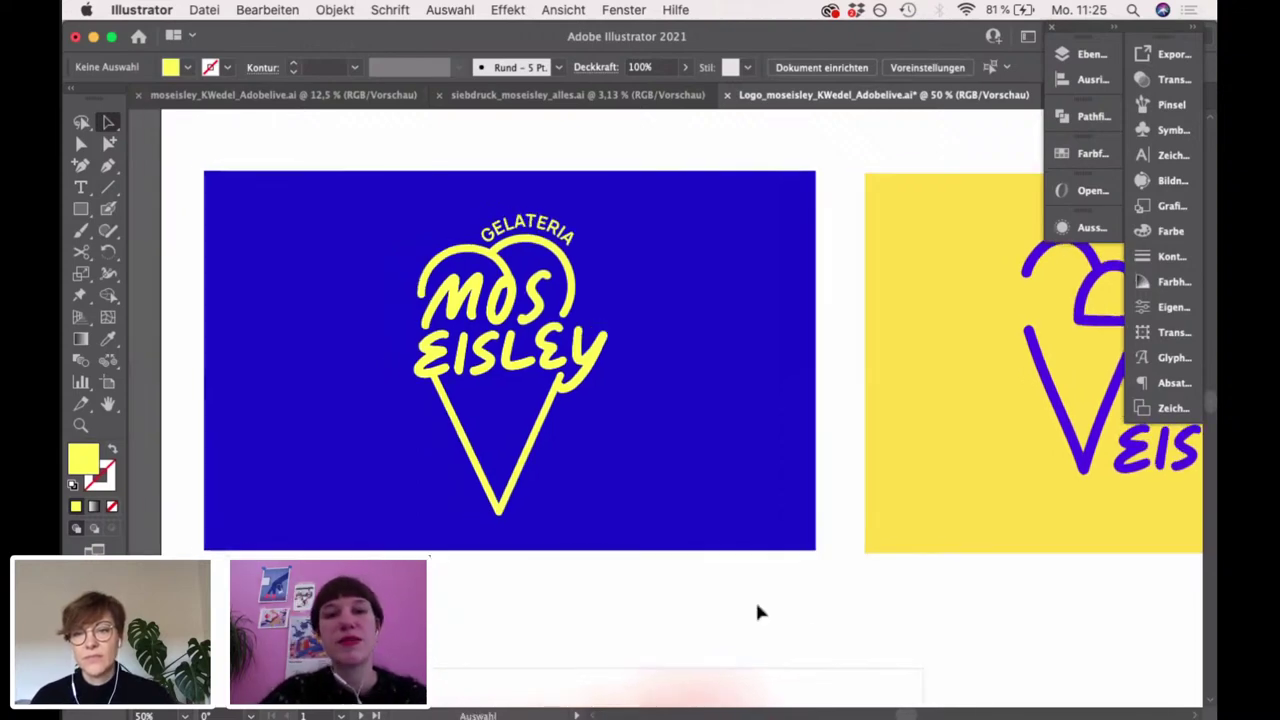
left_click_drag(860, 603, 551, 595)
left_click_drag(826, 580, 384, 585)
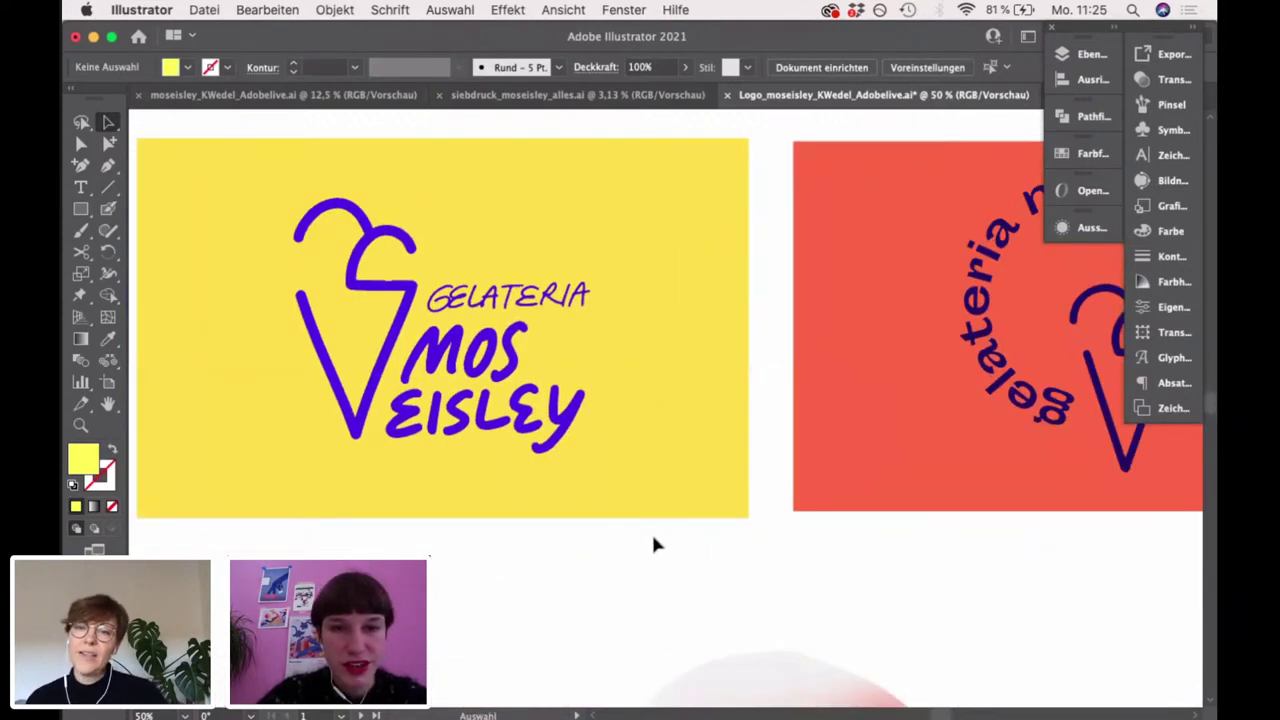
scroll(726, 549, "left", 3)
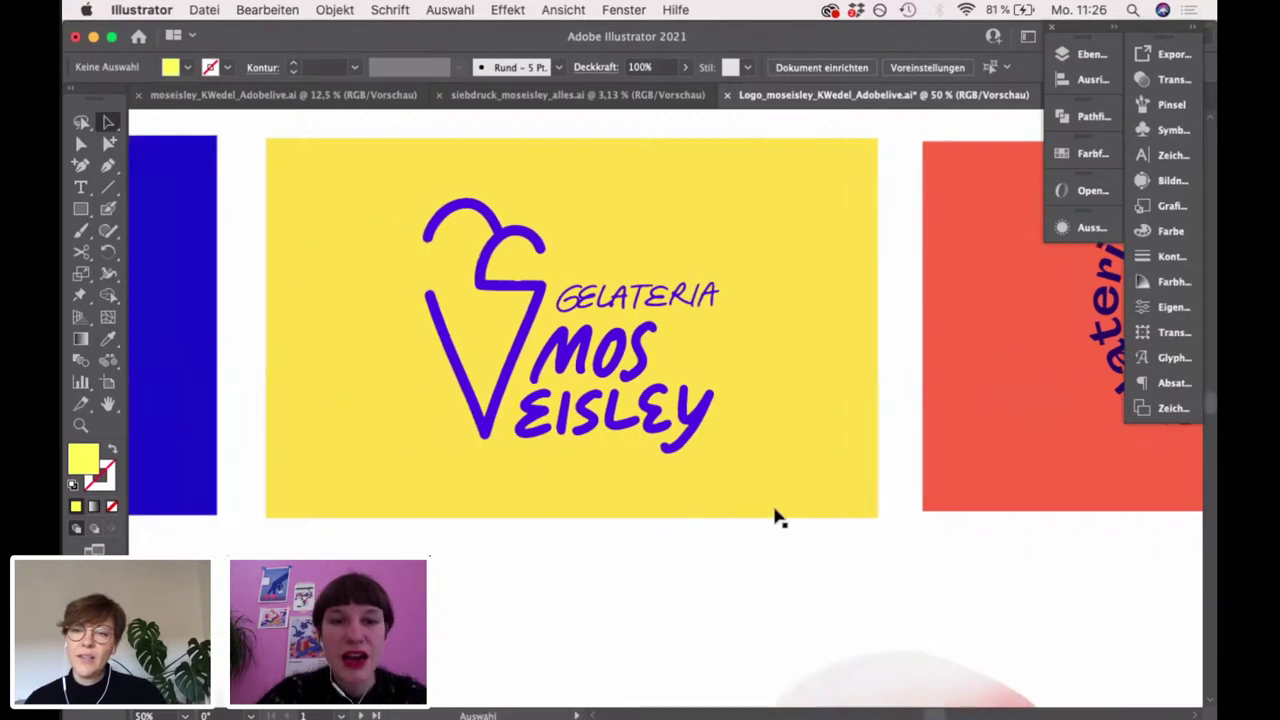
left_click(778, 514)
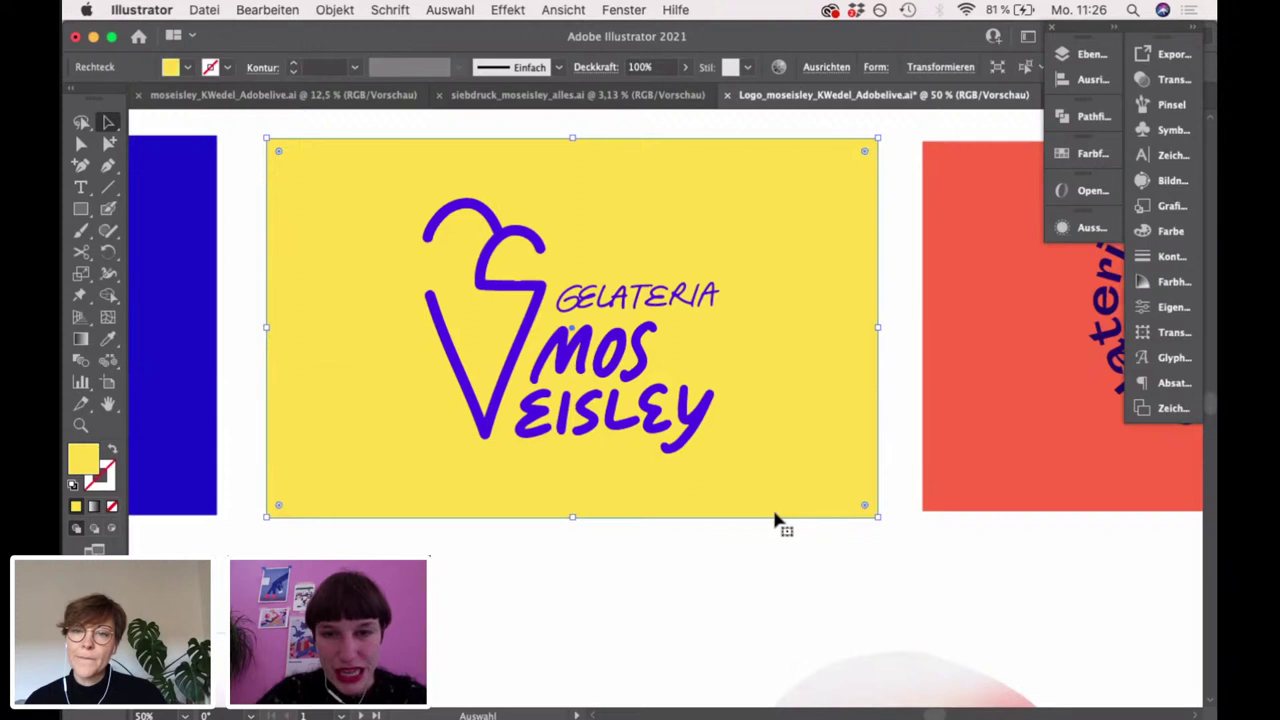
left_click(866, 591)
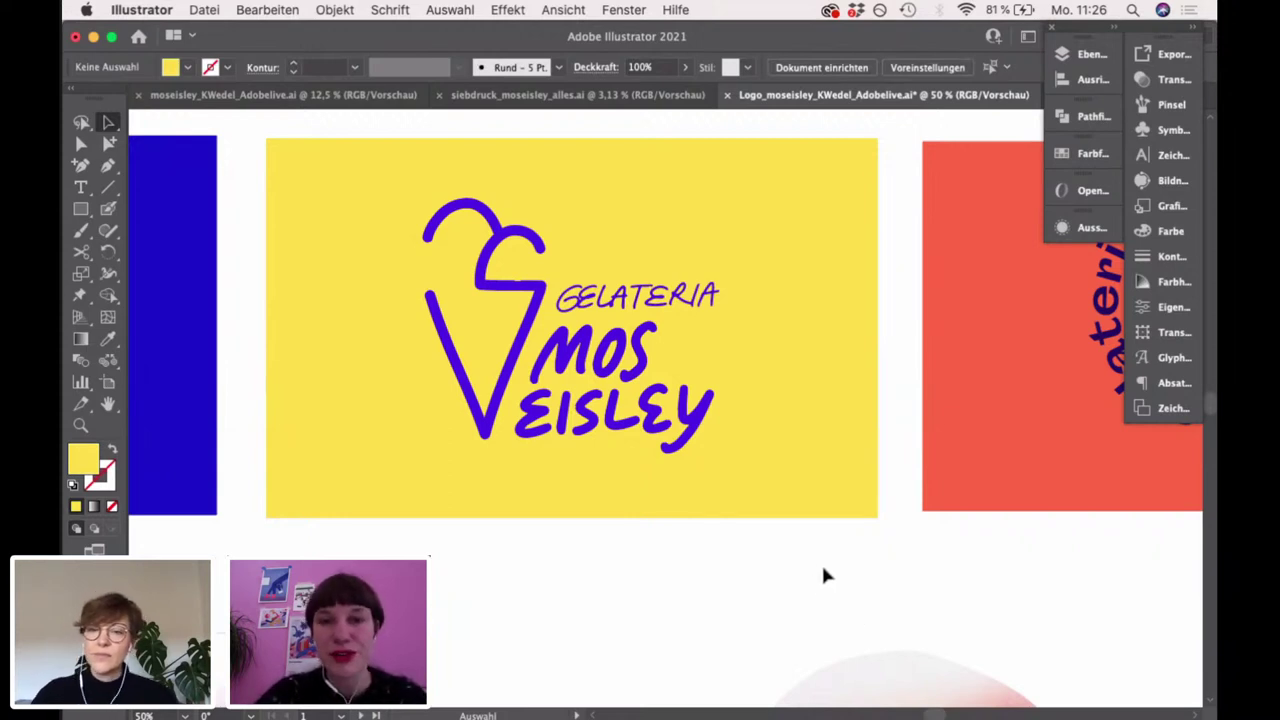
scroll(799, 541, "right", 3)
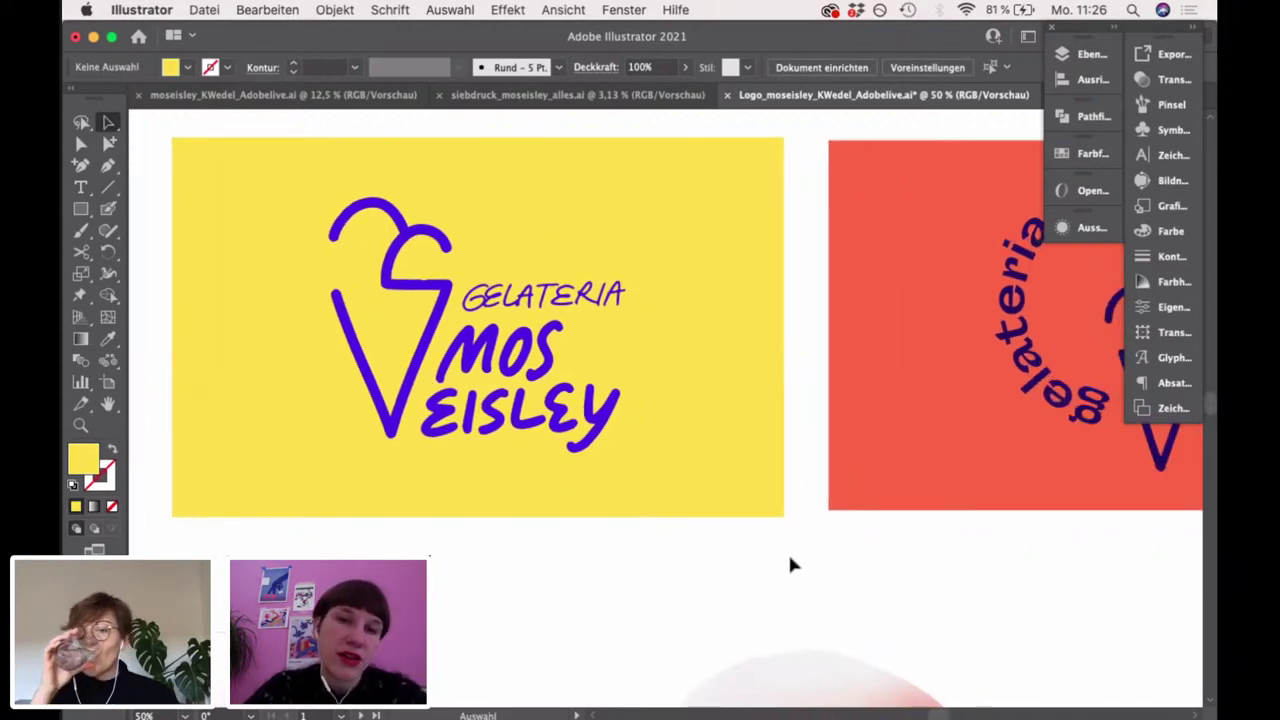
scroll(770, 558, "right", 2)
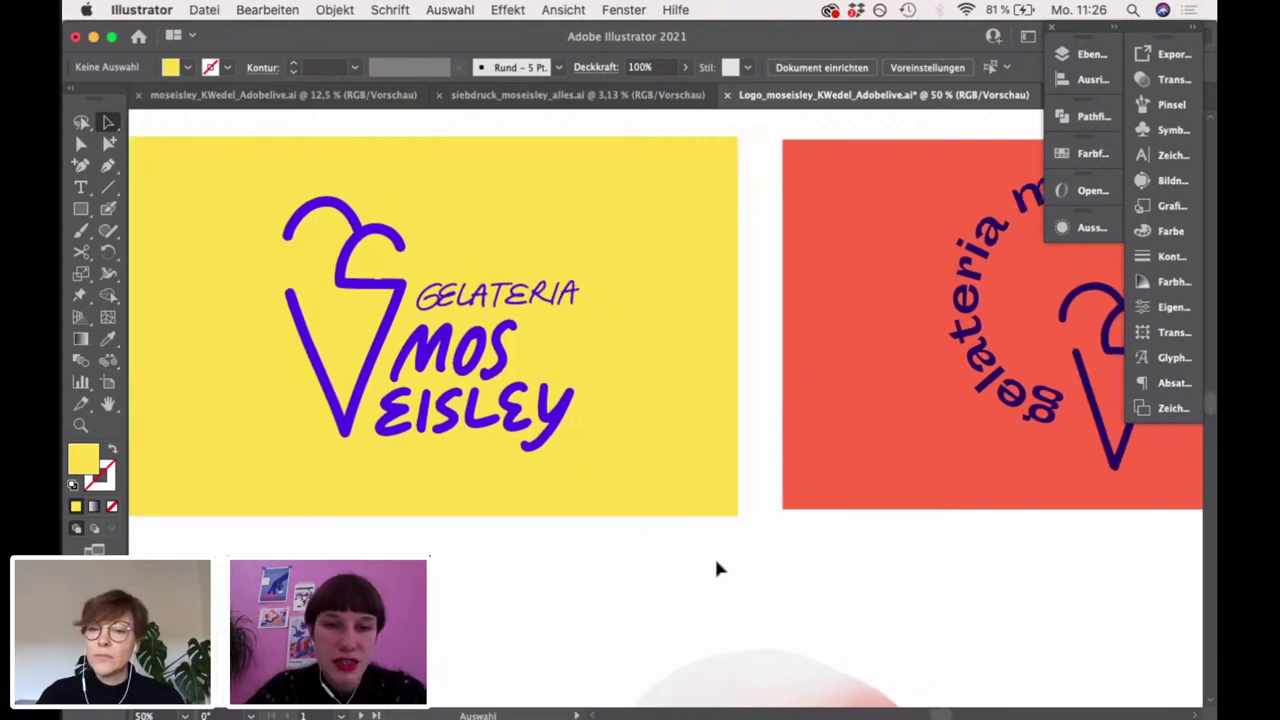
Inspect the handwritten gelateria lettering of the yellow draft in isolation mode and return to the full artwork
left_click_drag(726, 557, 571, 563)
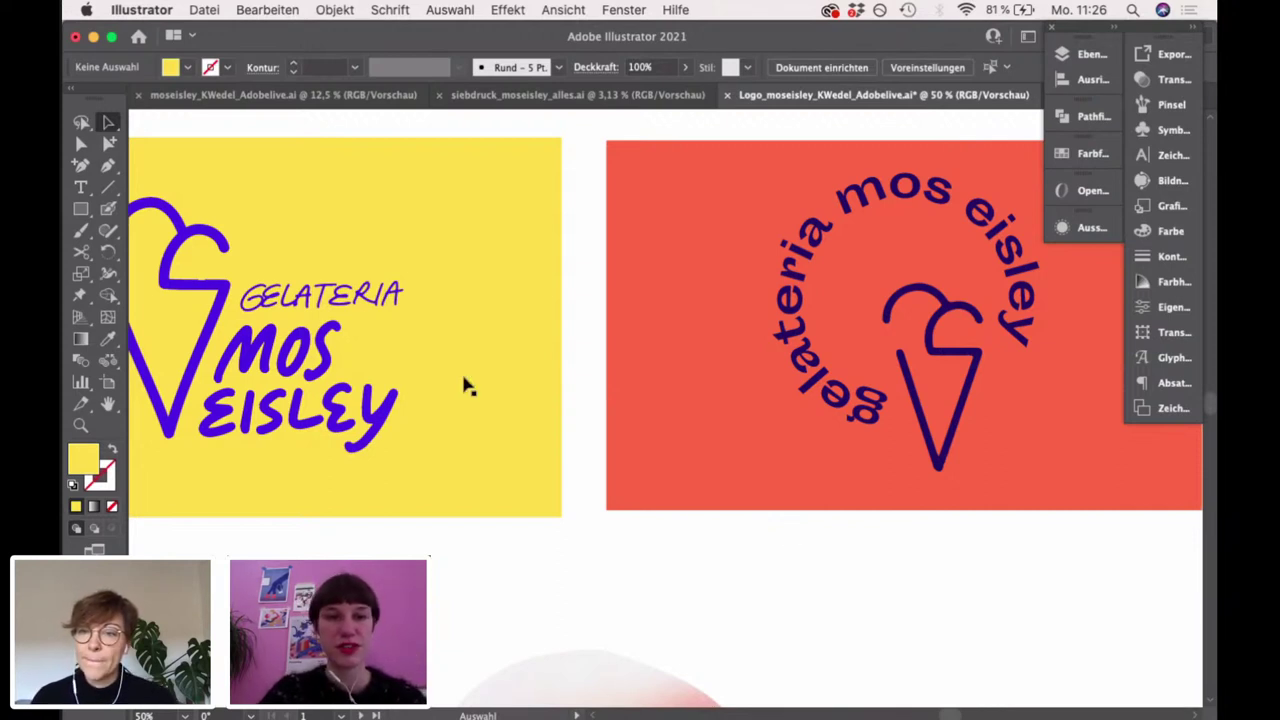
left_click(351, 311)
double_click(351, 311)
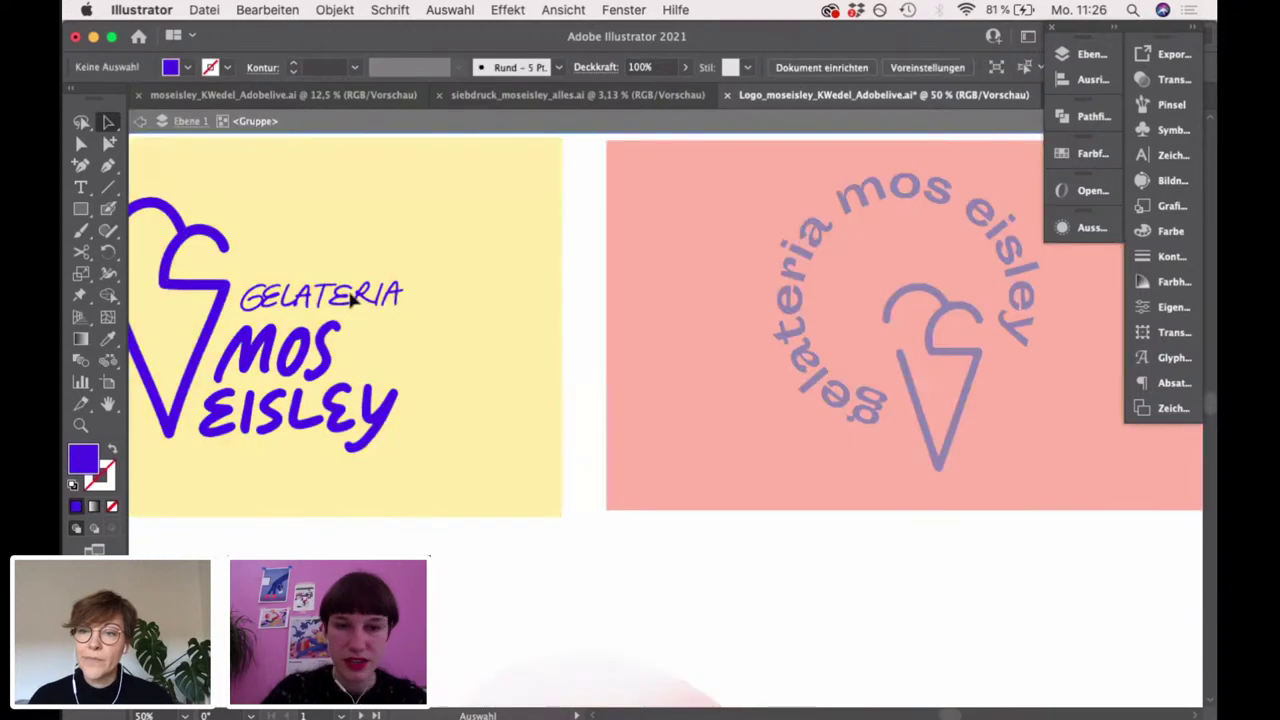
left_click(351, 305)
double_click(576, 345)
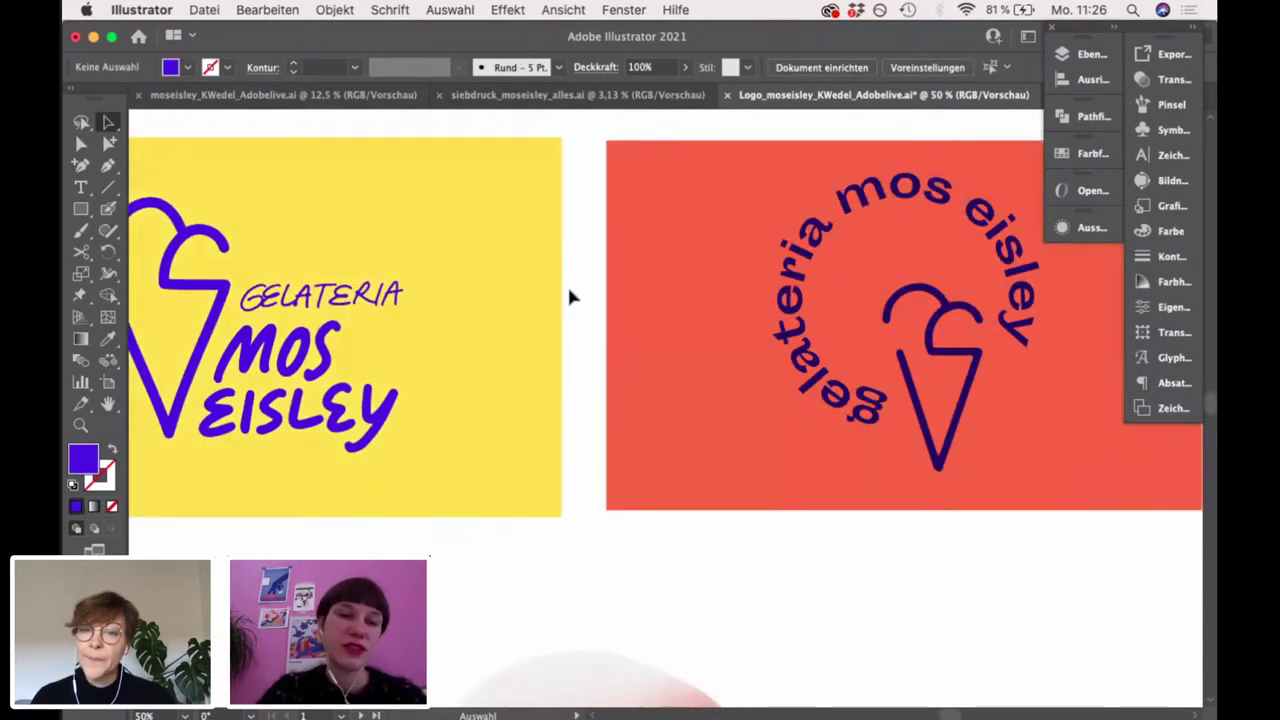
Examine the circular gelateria mos eisley text on the red background and compare it with the other coloured drafts
left_click_drag(568, 288, 285, 298)
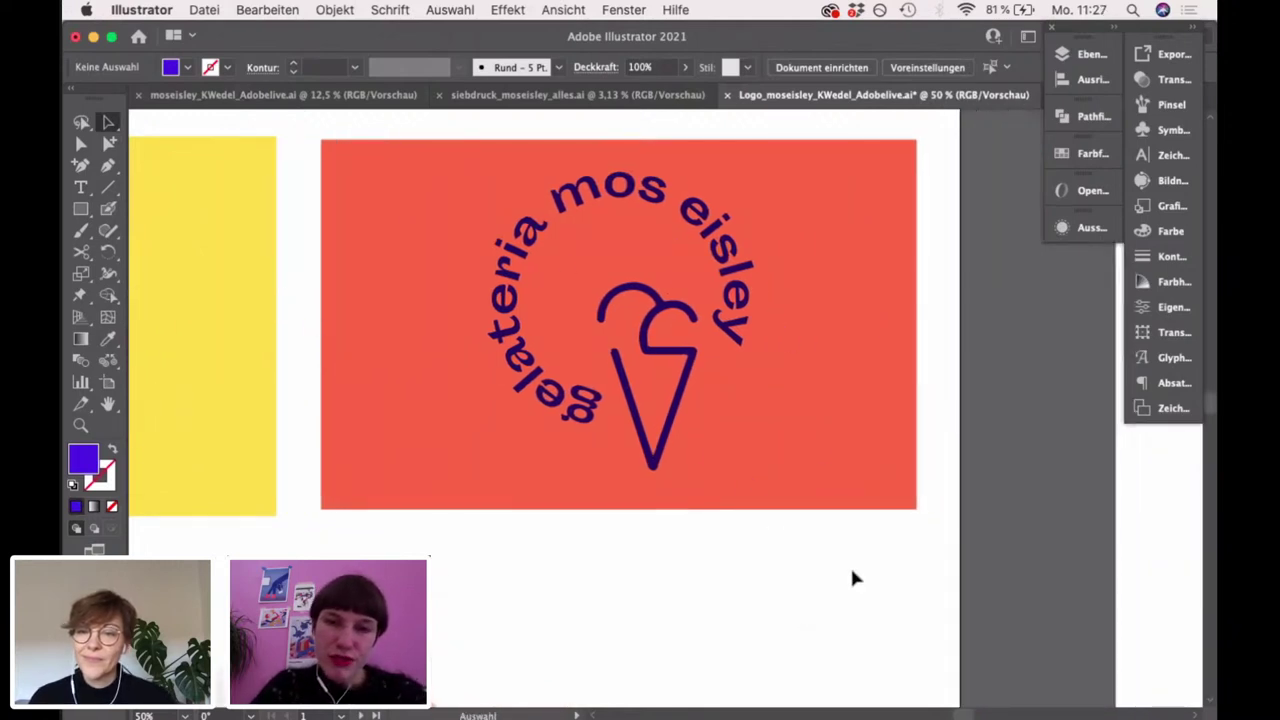
left_click_drag(853, 577, 846, 579)
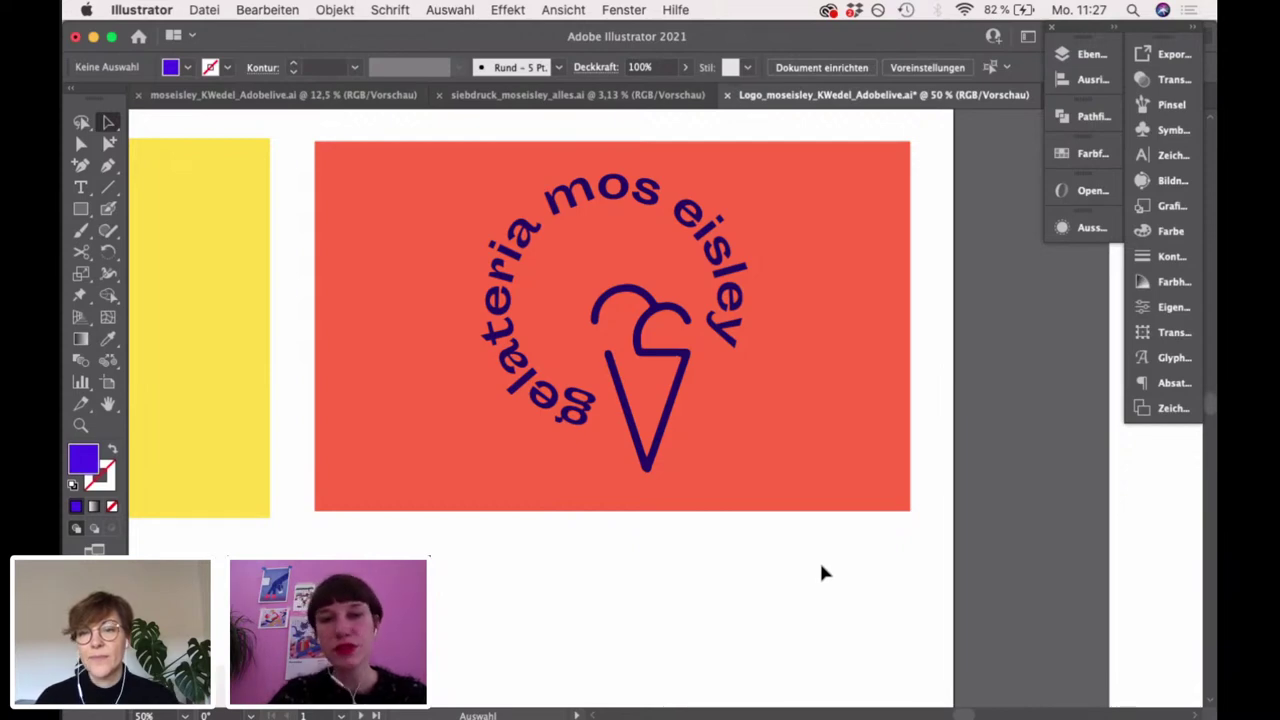
key("super+minus")
key("super+minus")
left_click_drag(777, 586, 765, 407)
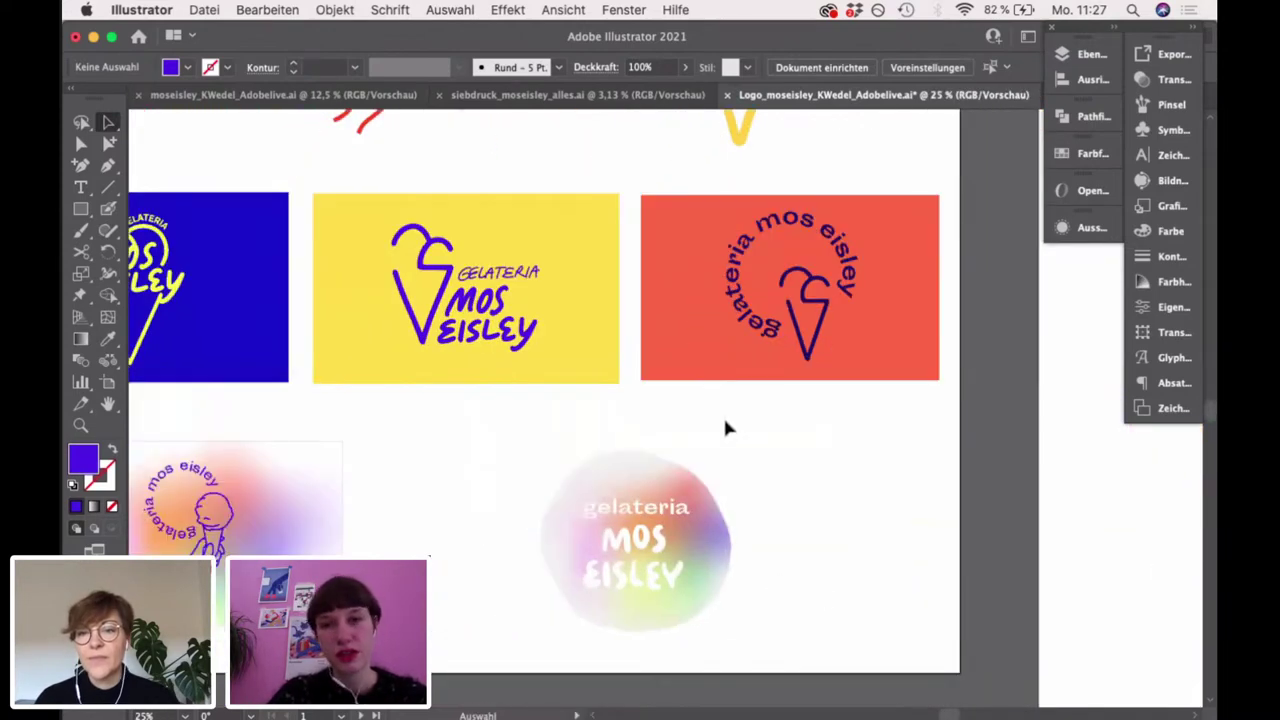
View the two colour-gradient drafts up close: the hand-held cone with circular text and the round white-lettered badge
scroll(777, 340, "left", 5)
scroll(777, 340, "down", 2)
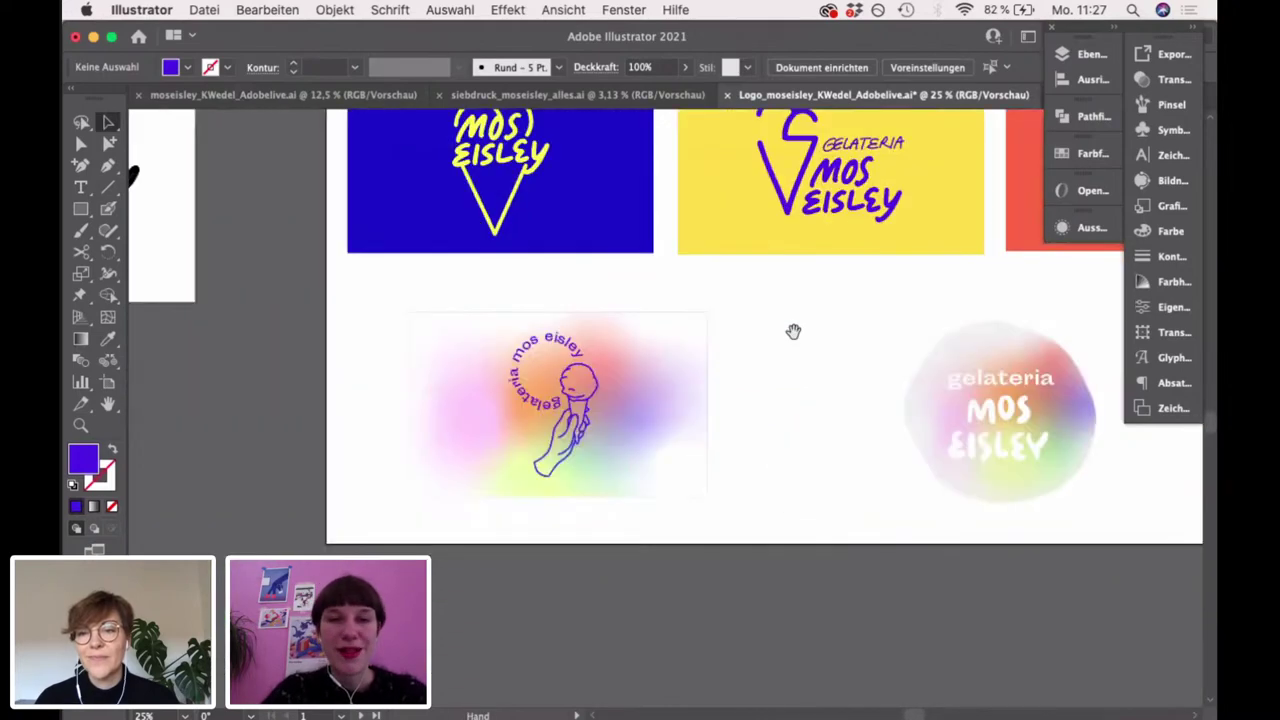
scroll(555, 440, "up", 1)
scroll(555, 440, "up", 1)
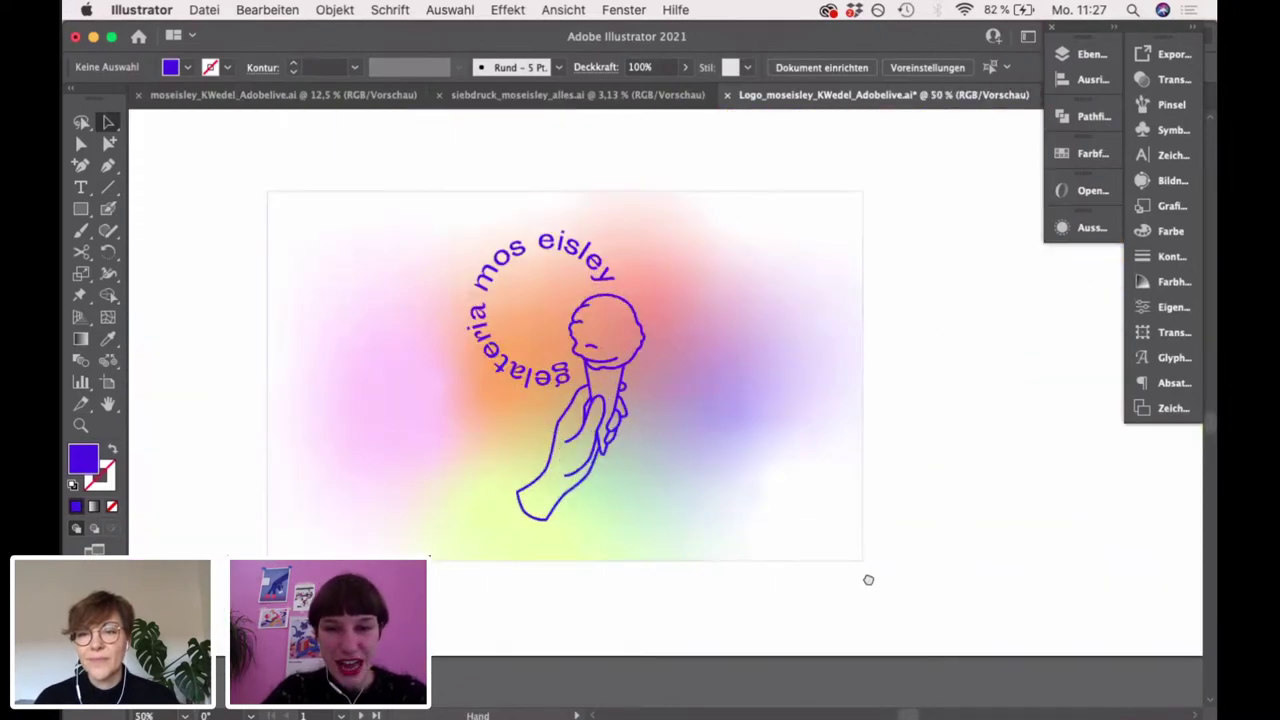
scroll(866, 580, "down", 1)
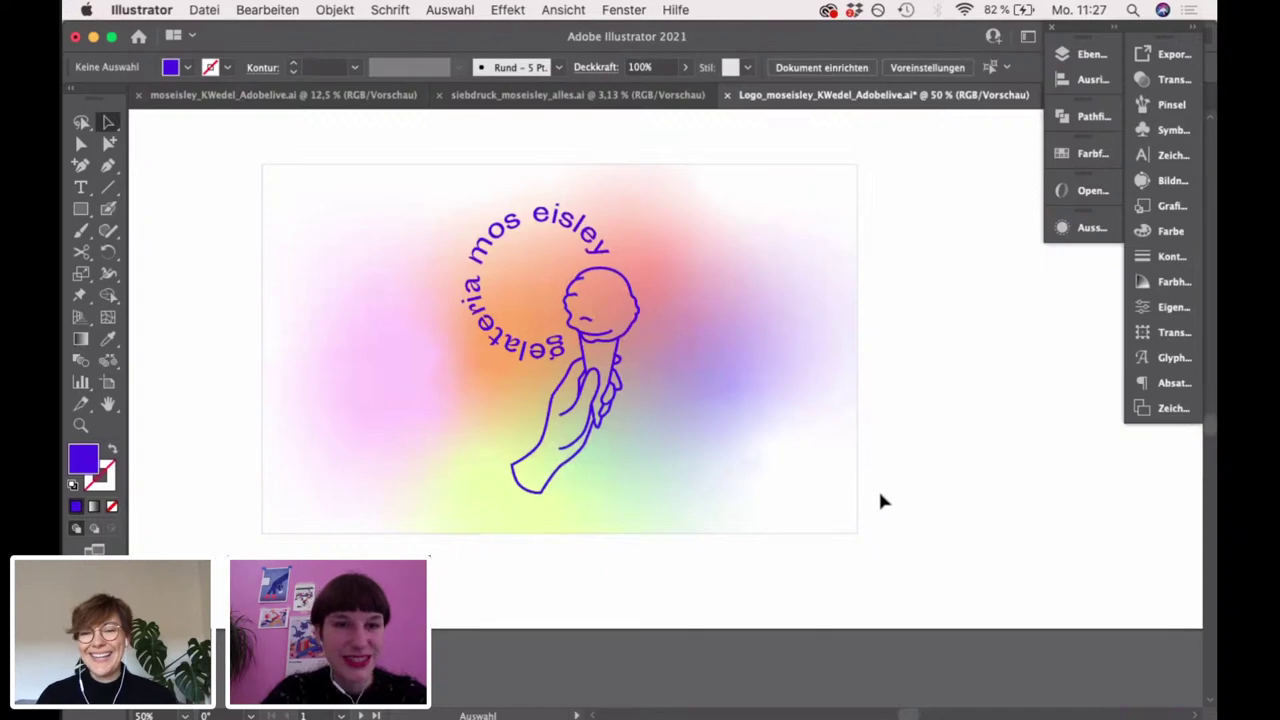
scroll(751, 437, "right", 10)
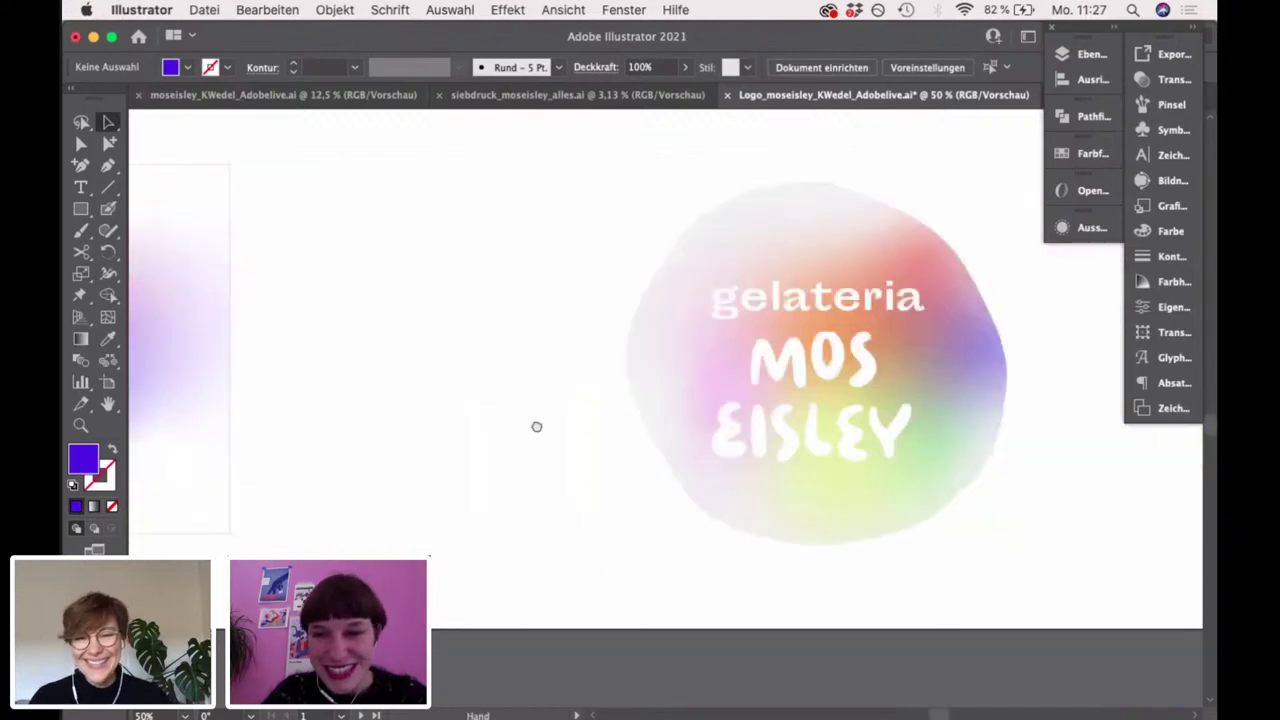
scroll(536, 427, "right", 5)
scroll(523, 289, "up", 2)
scroll(558, 301, "down", 3)
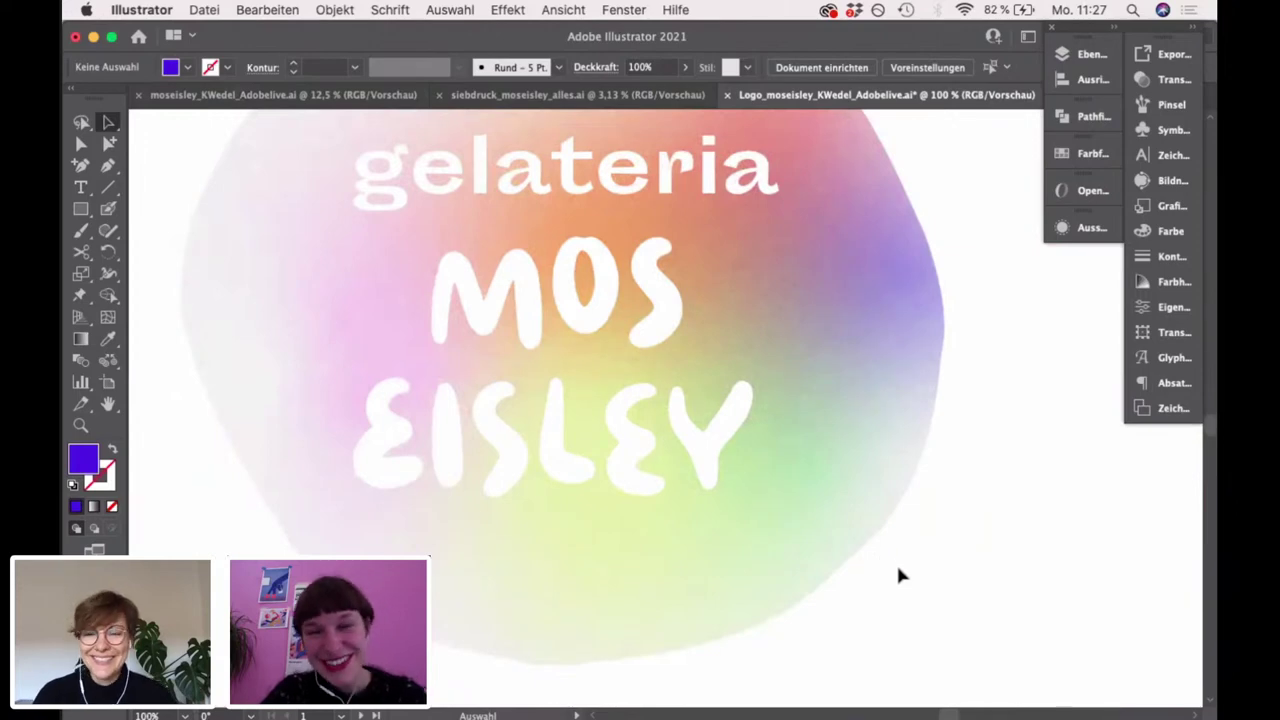
Examine the colour gradient and grain texture of the round white-lettered gelateria mos eisley badge up close
scroll(899, 574, "down", 1)
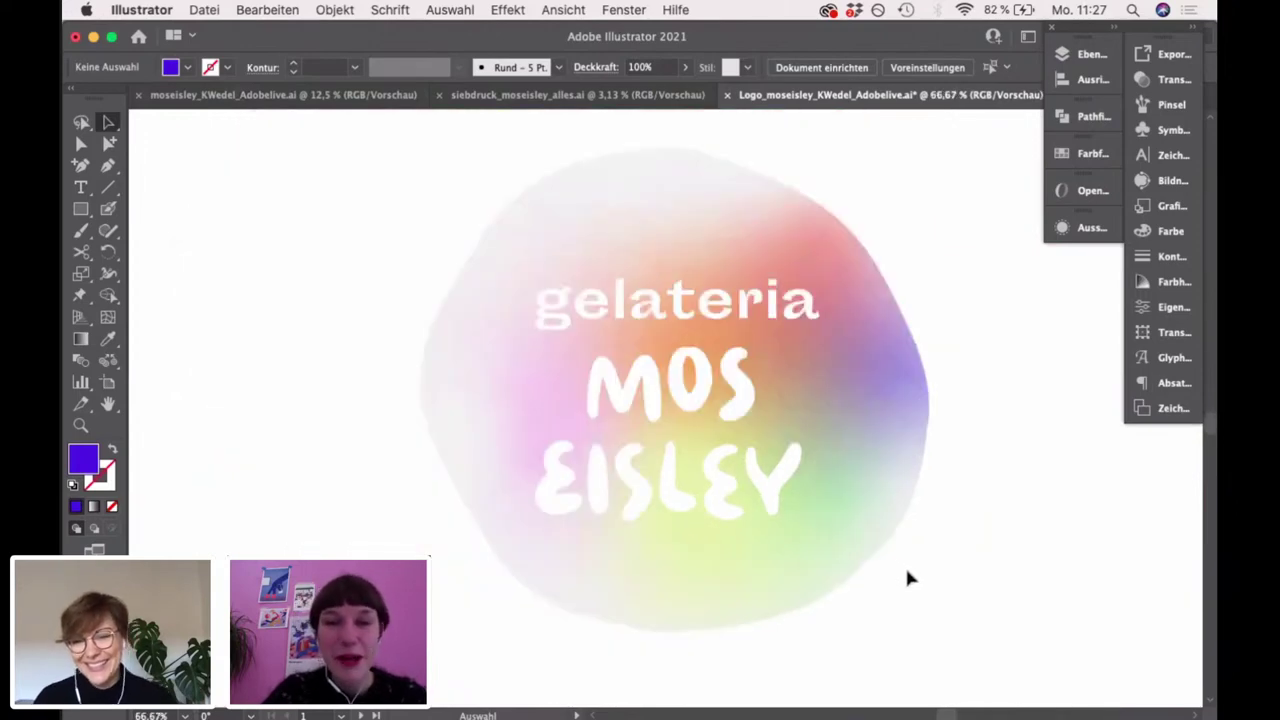
scroll(907, 578, "down", 1)
left_click_drag(429, 540, 711, 417)
left_click_drag(894, 423, 323, 380)
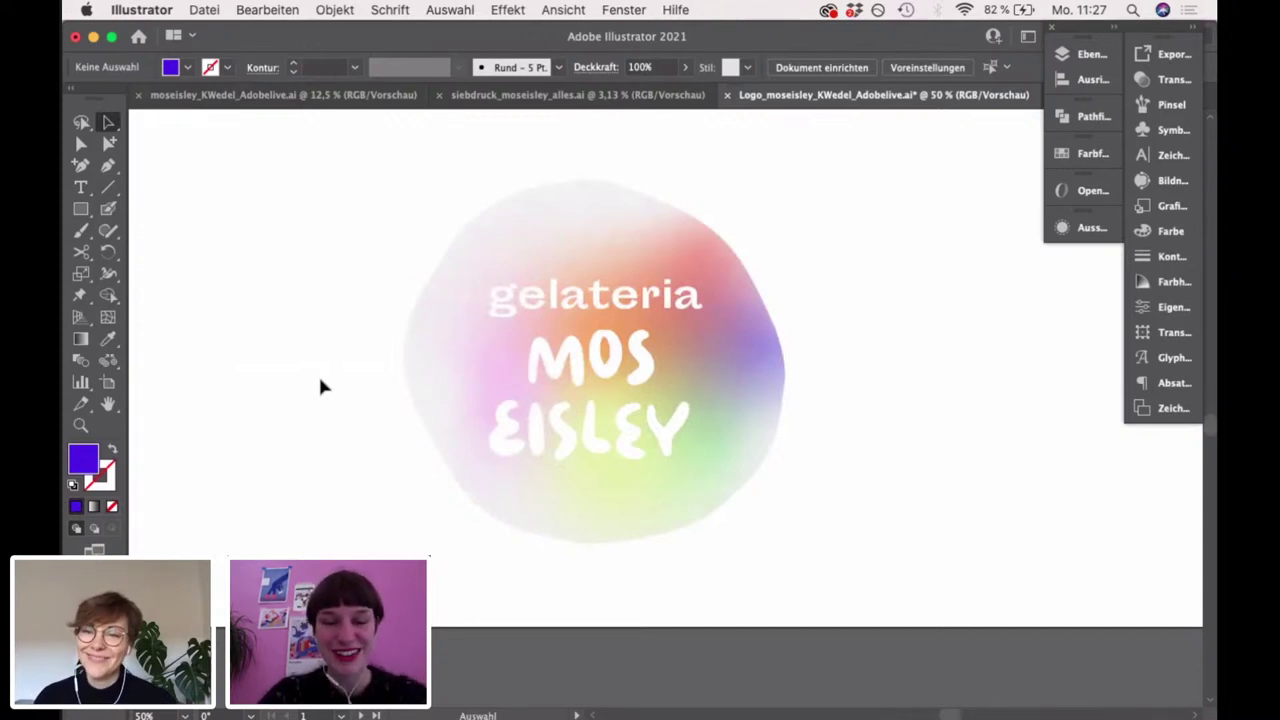
scroll(594, 371, "up", 3)
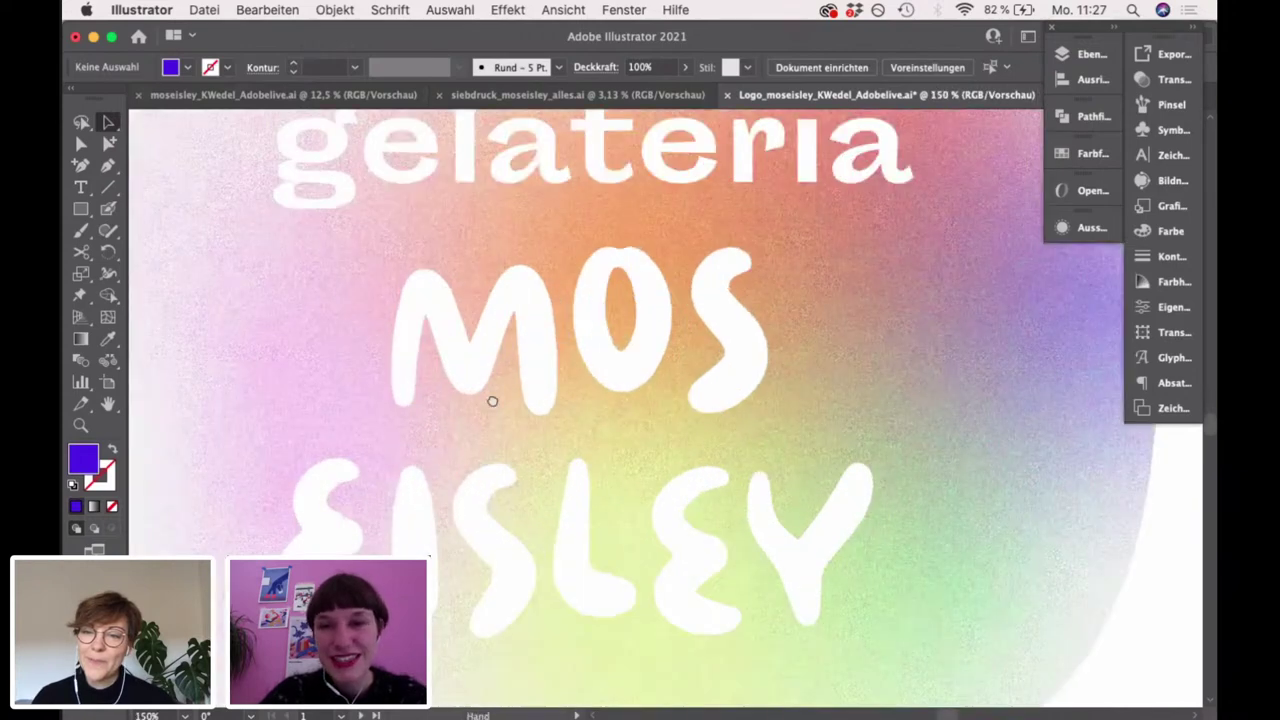
scroll(560, 400, "right", 5)
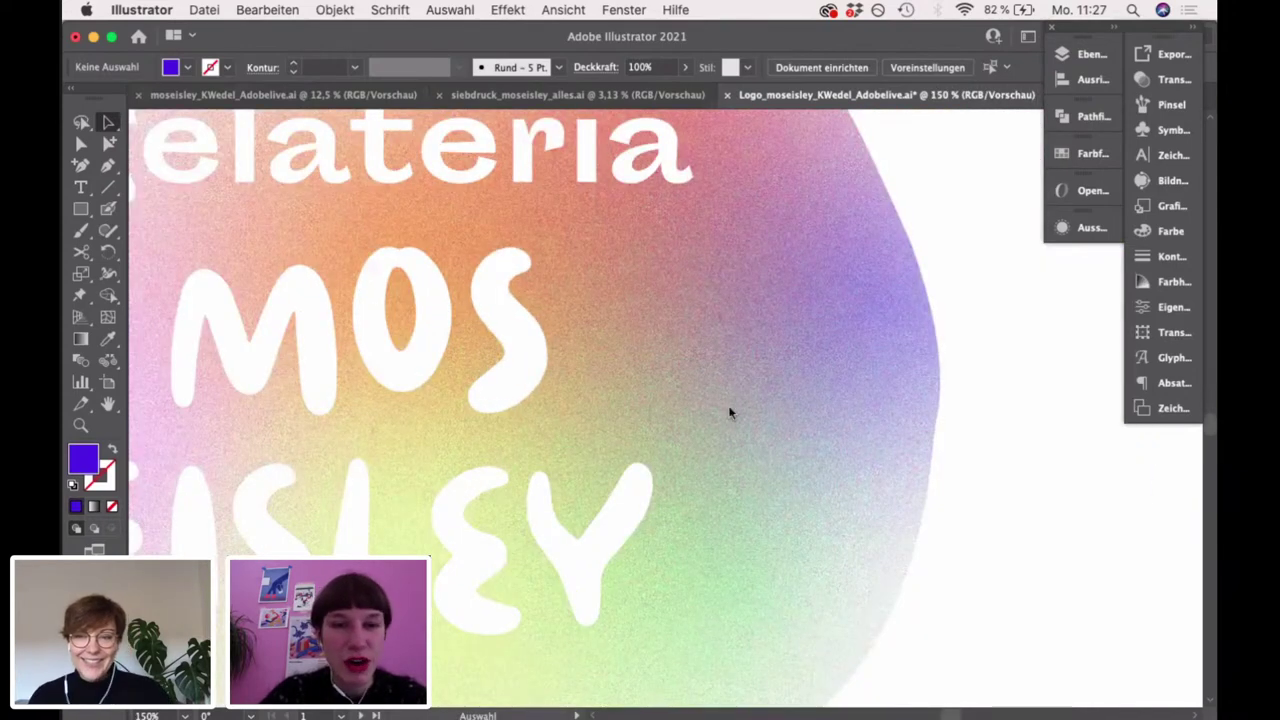
scroll(729, 414, "down", 2)
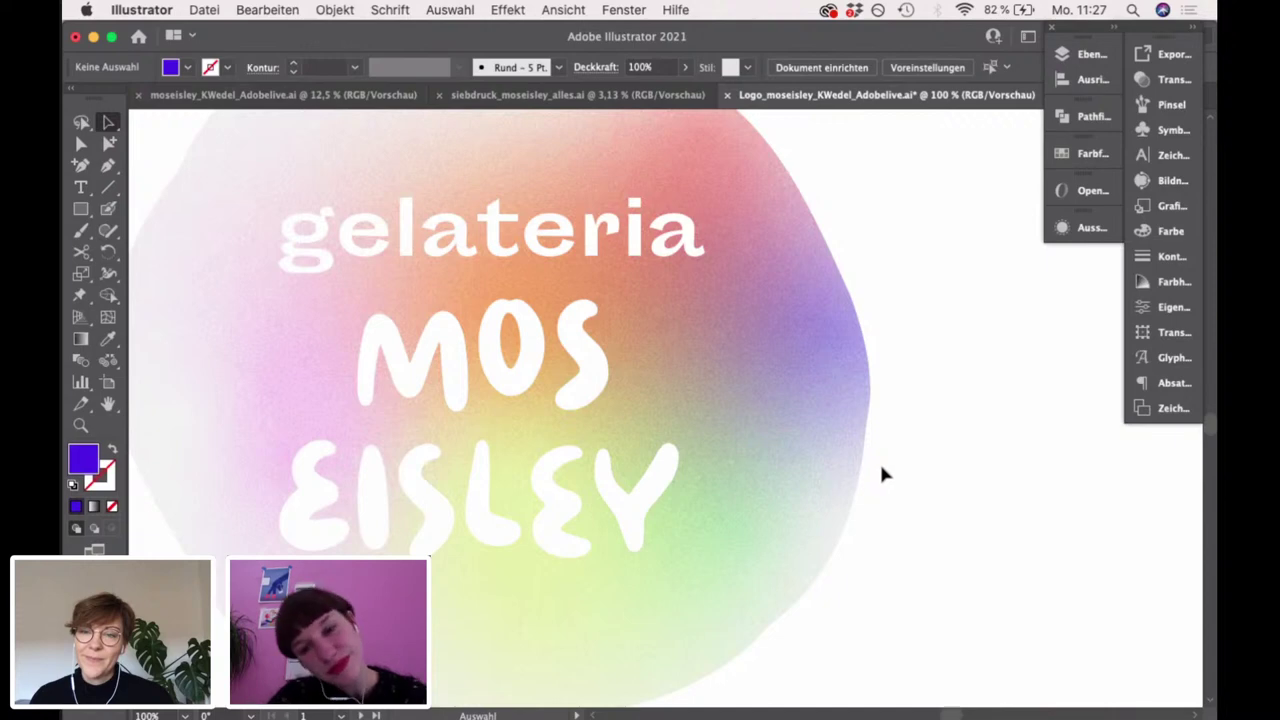
scroll(879, 465, "down", 1)
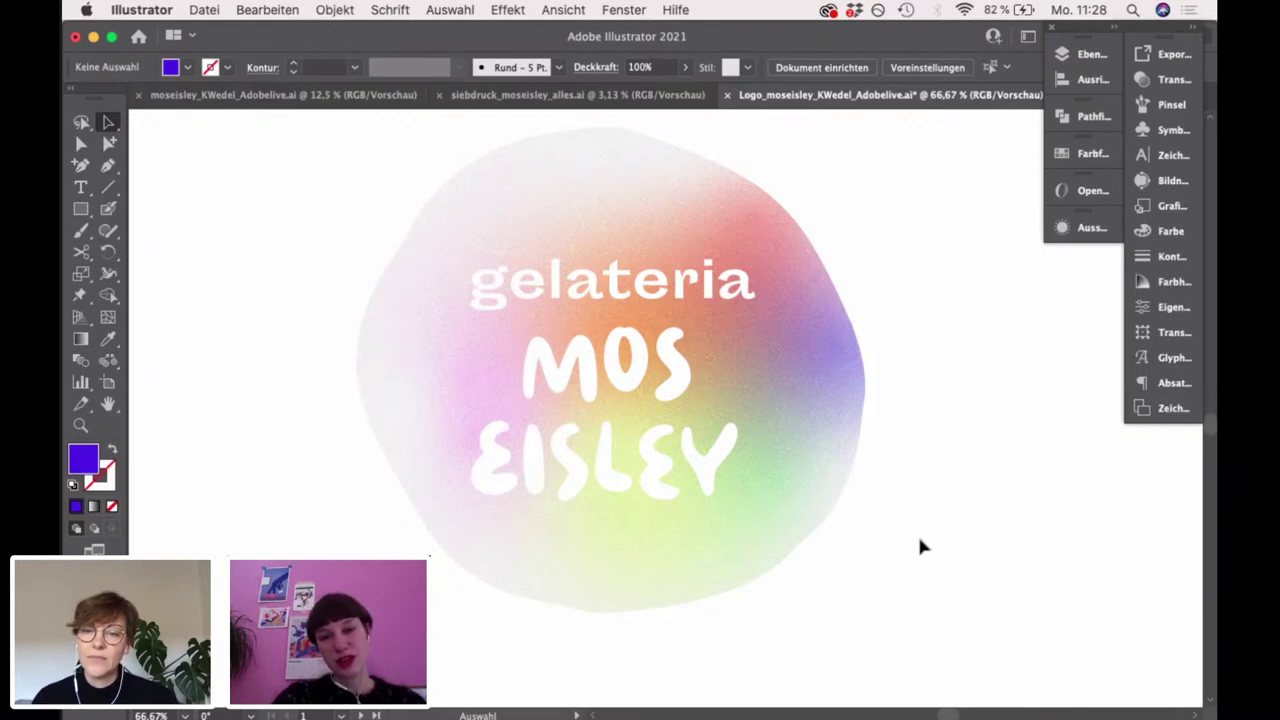
scroll(920, 546, "down", 1)
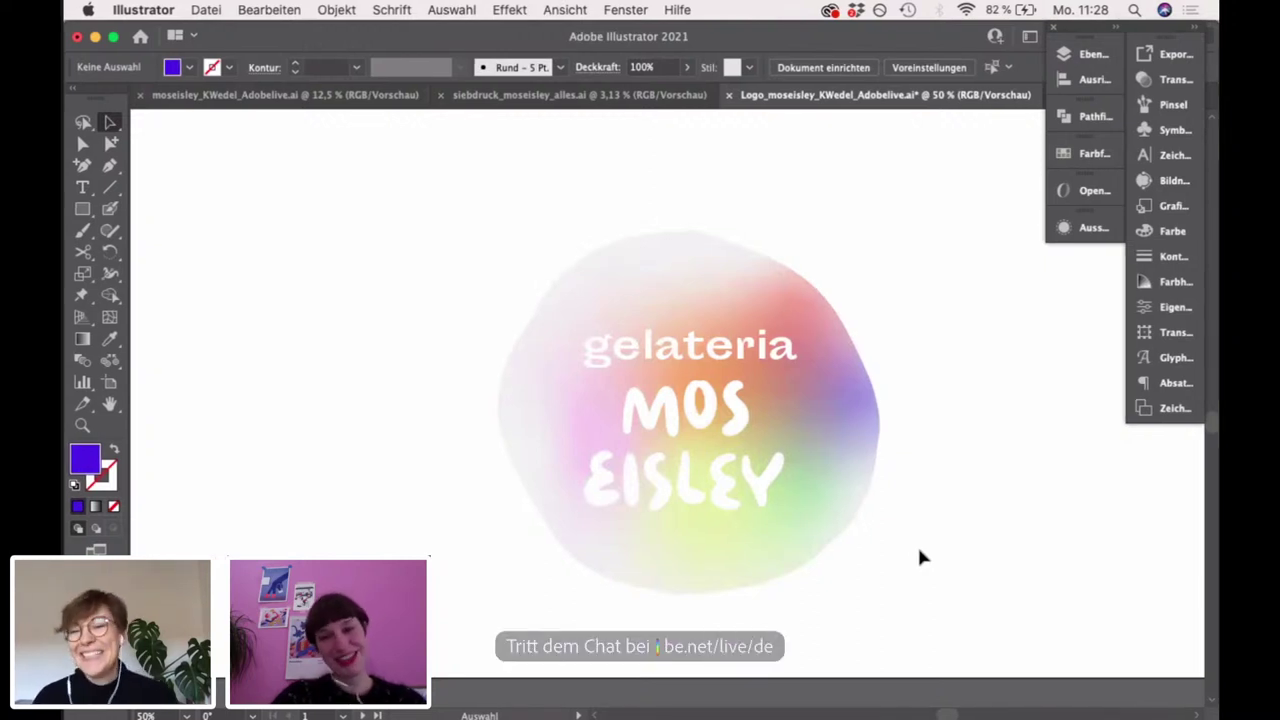
left_click_drag(922, 557, 876, 504)
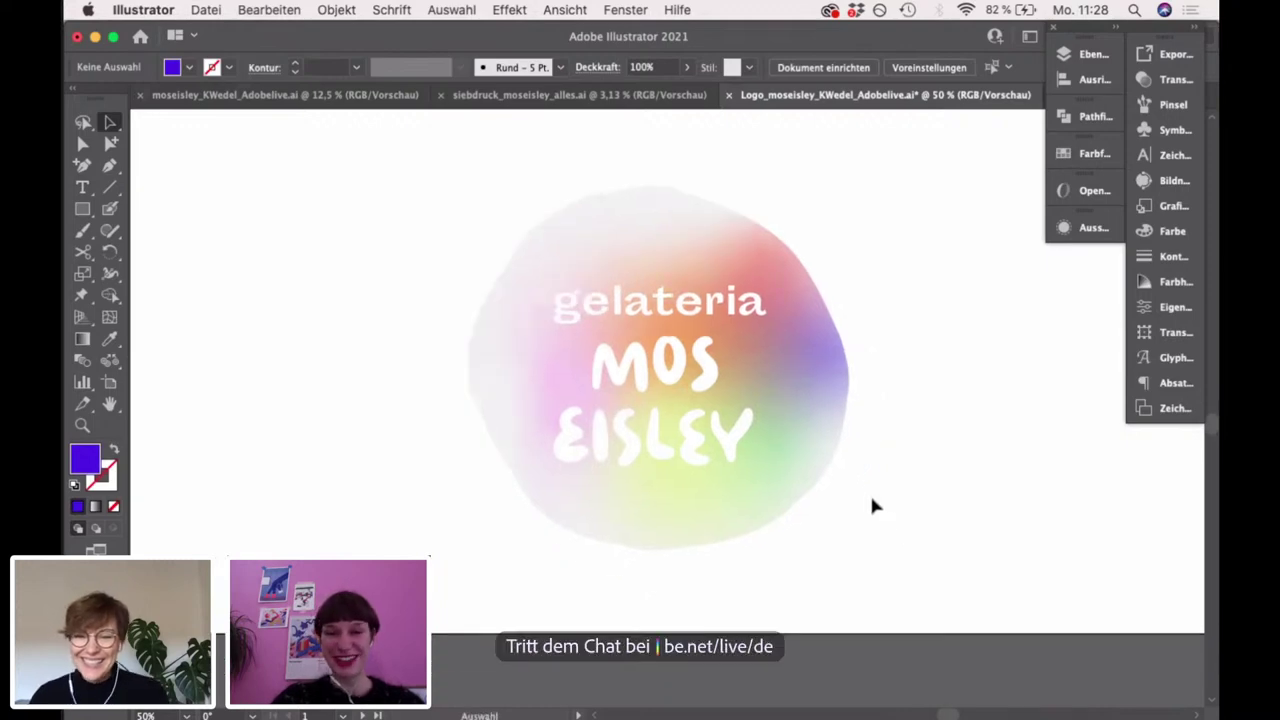
scroll(872, 506, "up", 1)
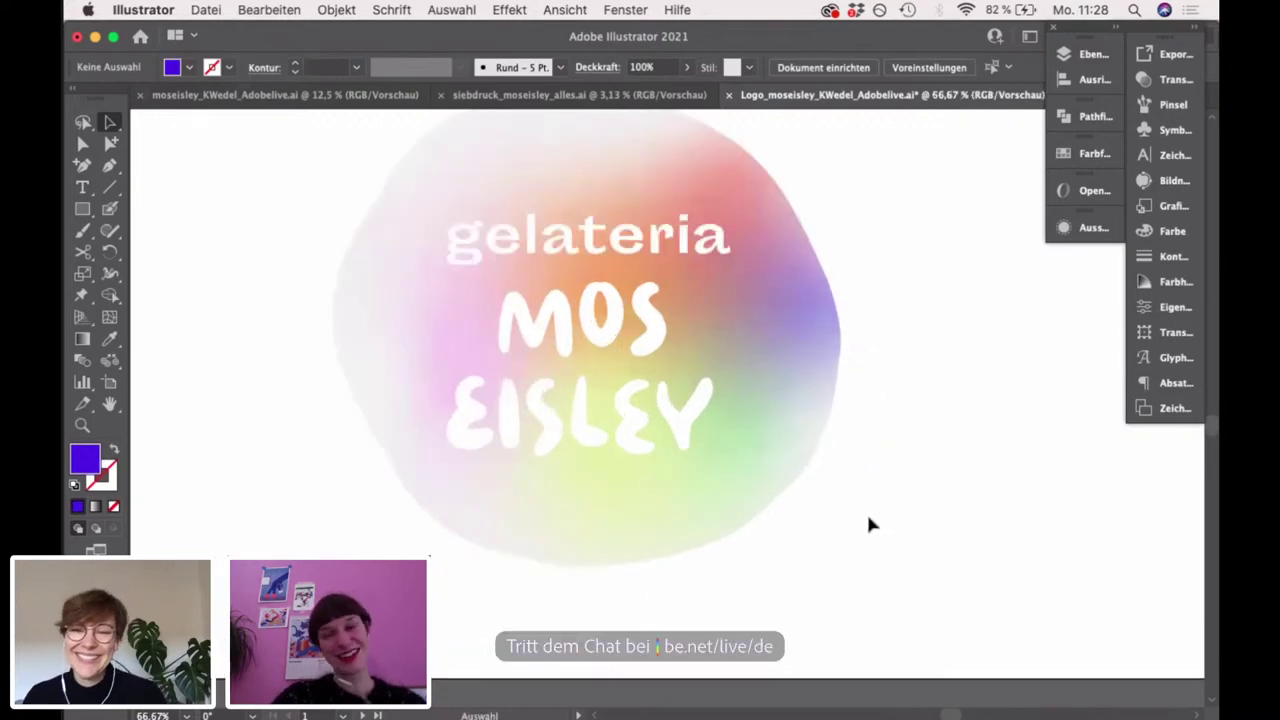
Compare the round gradient badge with the hand-held cone draft and the blue, yellow and red drafts around it
scroll(866, 511, "down", 2)
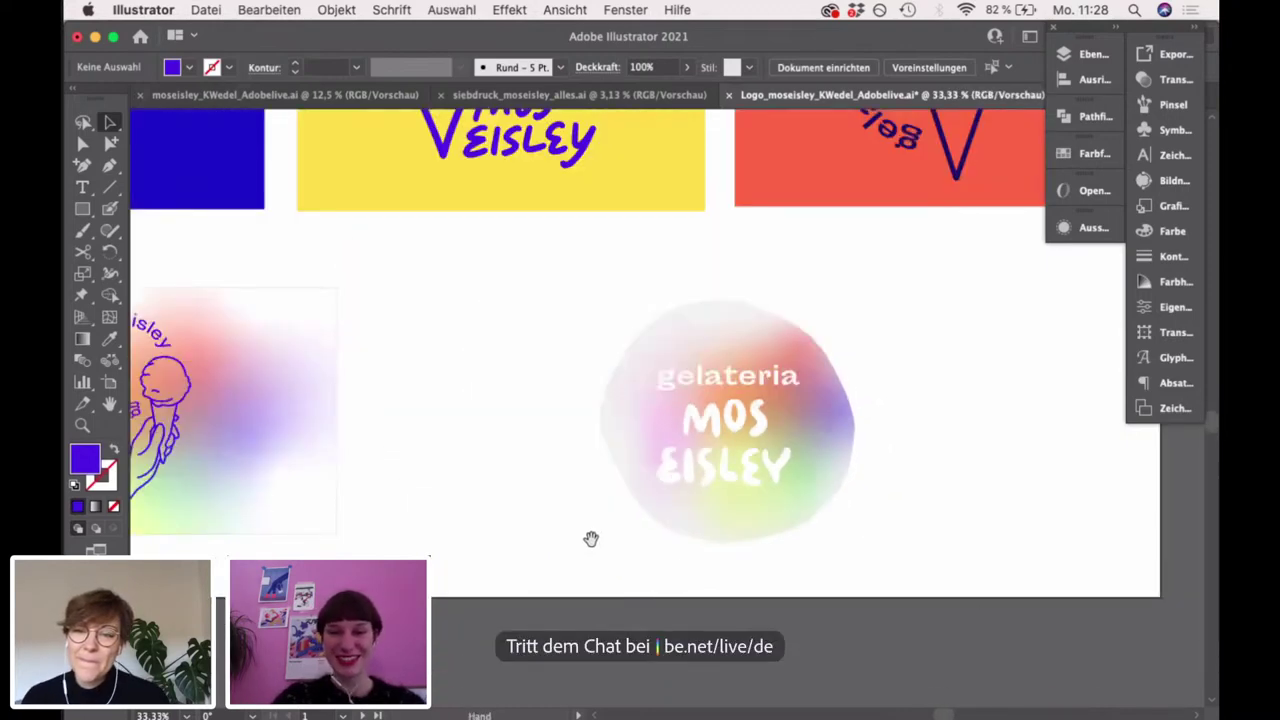
scroll(754, 523, "left", 5)
scroll(779, 530, "right", 10)
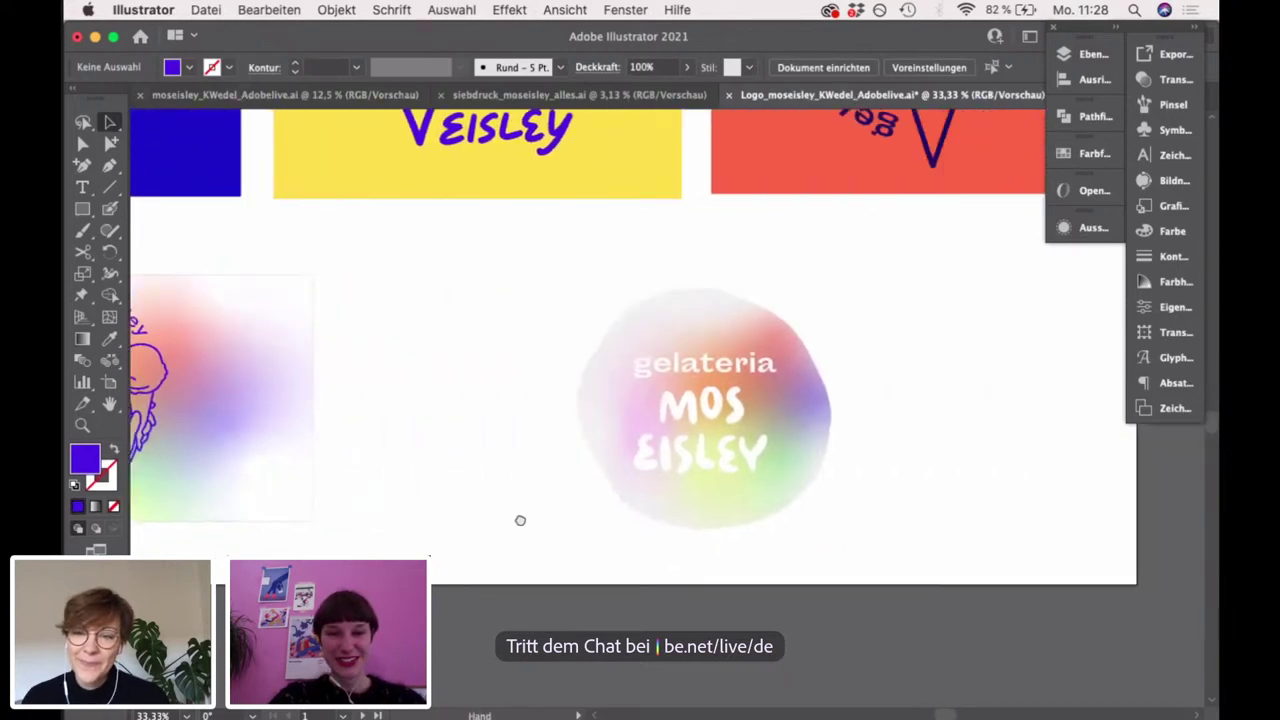
scroll(566, 500, "up", 3)
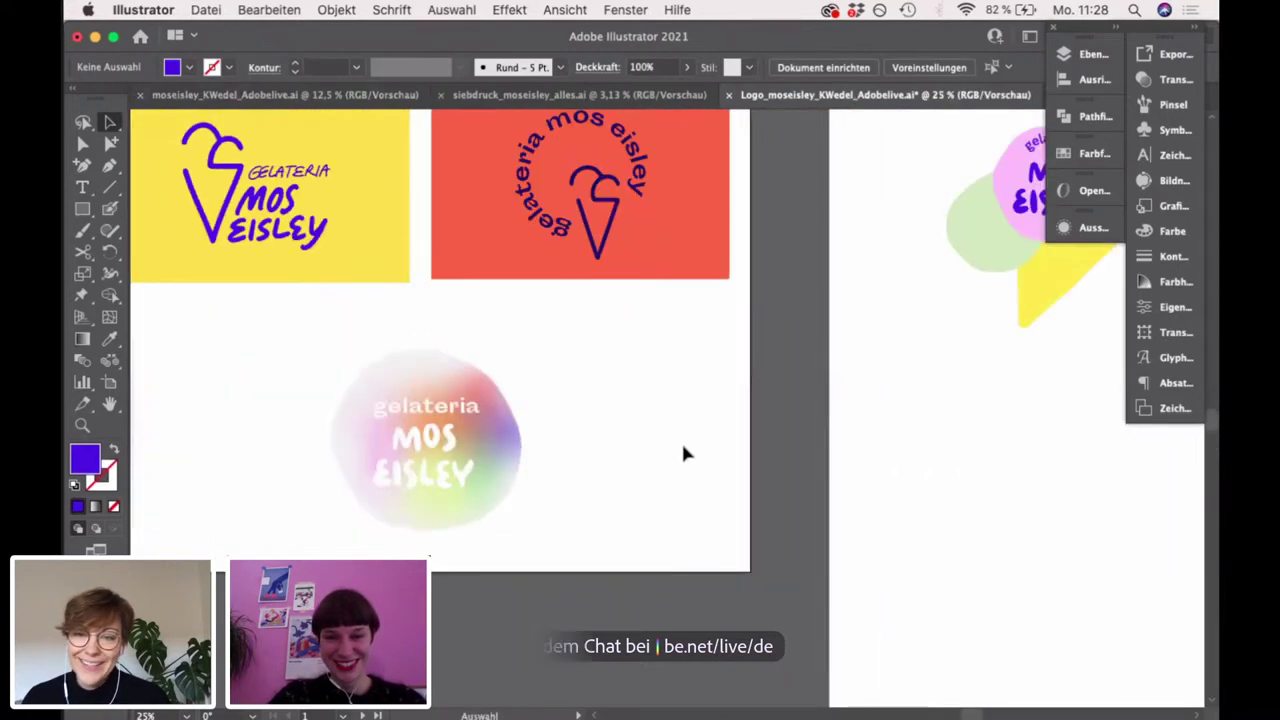
scroll(685, 455, "down", 2)
mouse_move(772, 444)
left_mouse_down()
mouse_move(775, 395)
mouse_move(794, 434)
left_mouse_up()
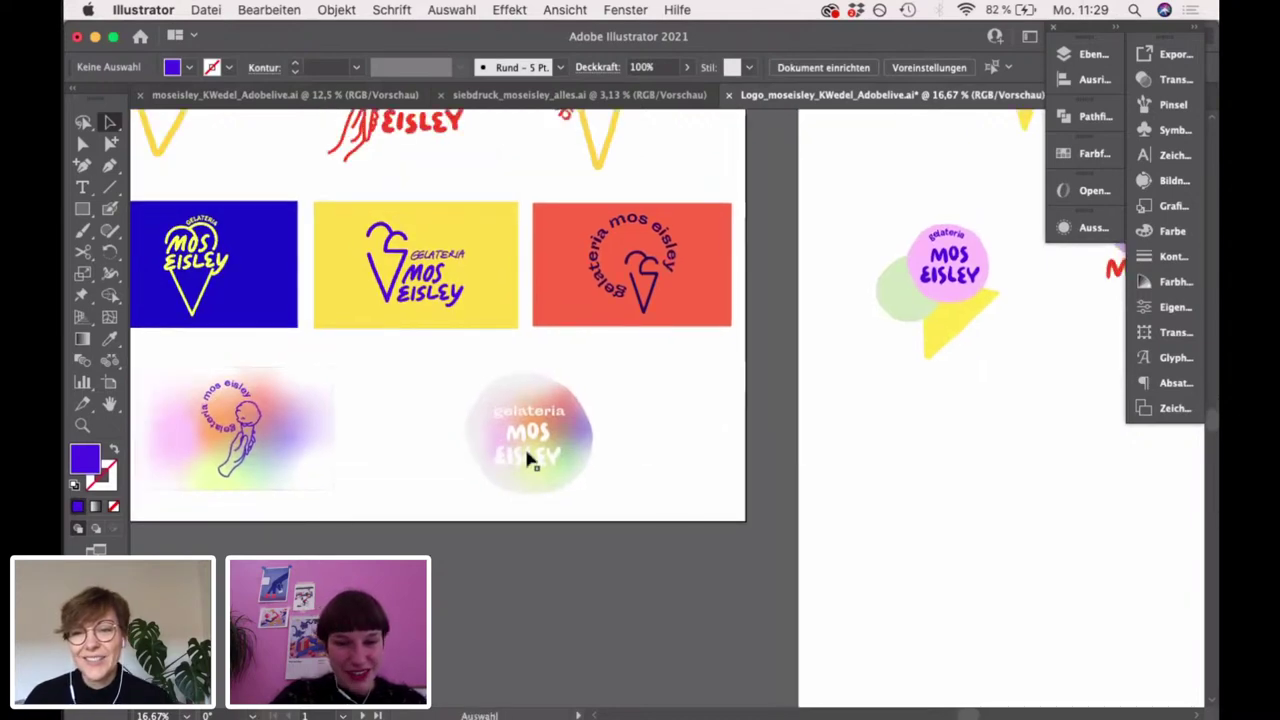
scroll(541, 459, "up", 1)
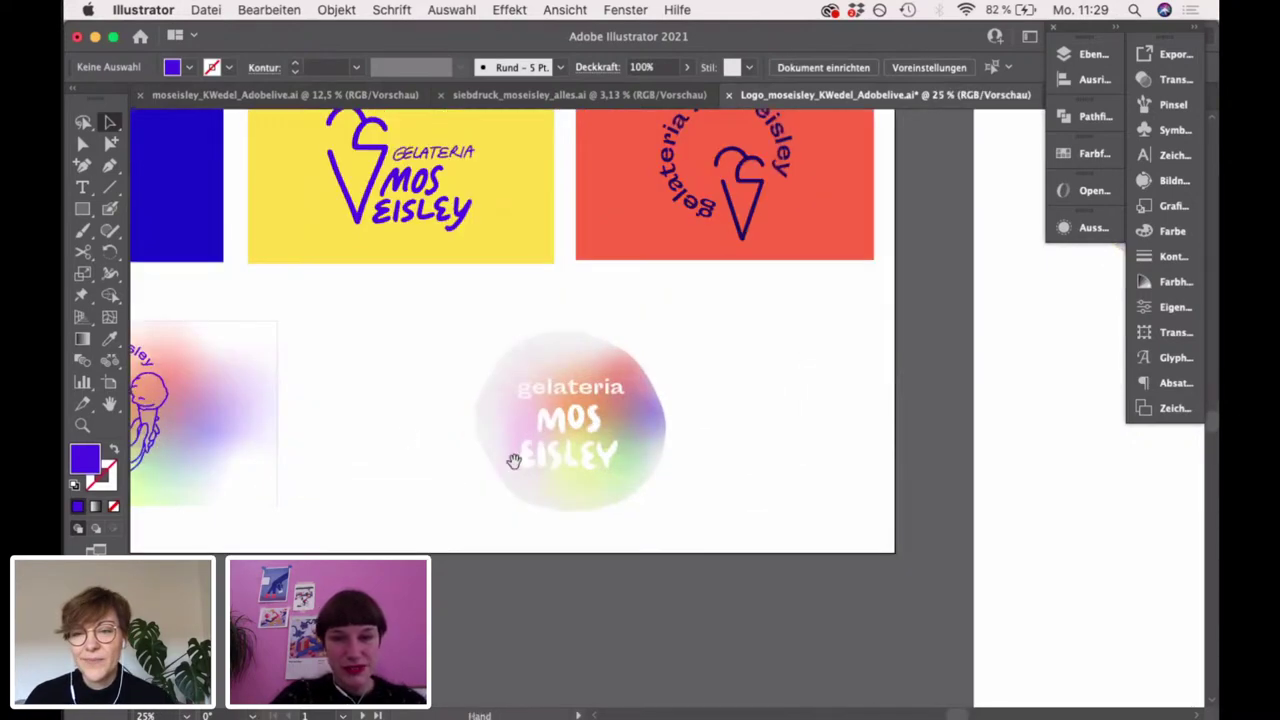
Look over the neighbouring artboard with the loose circles, yellow triangles and the cut-out-style cone logo drafts
scroll(514, 463, "right", 2)
scroll(640, 423, "up", 4)
scroll(640, 423, "right", 5)
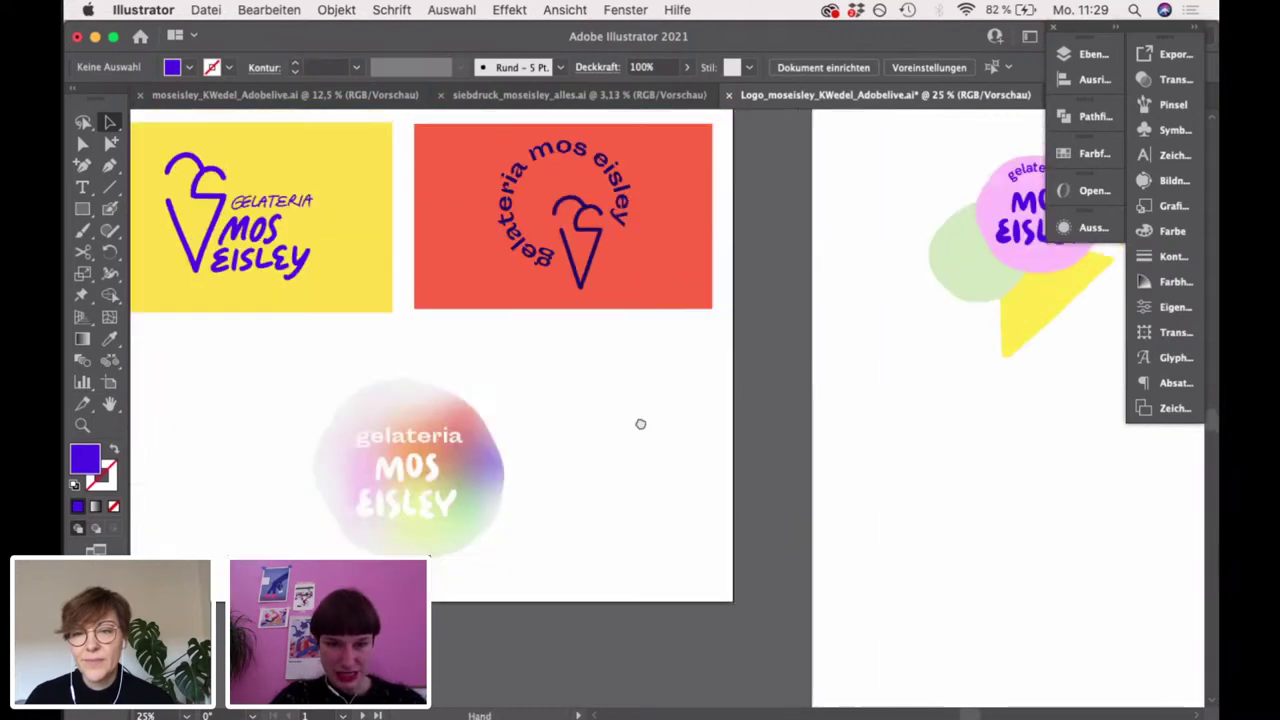
scroll(556, 281, "right", 5)
scroll(397, 206, "left", 5)
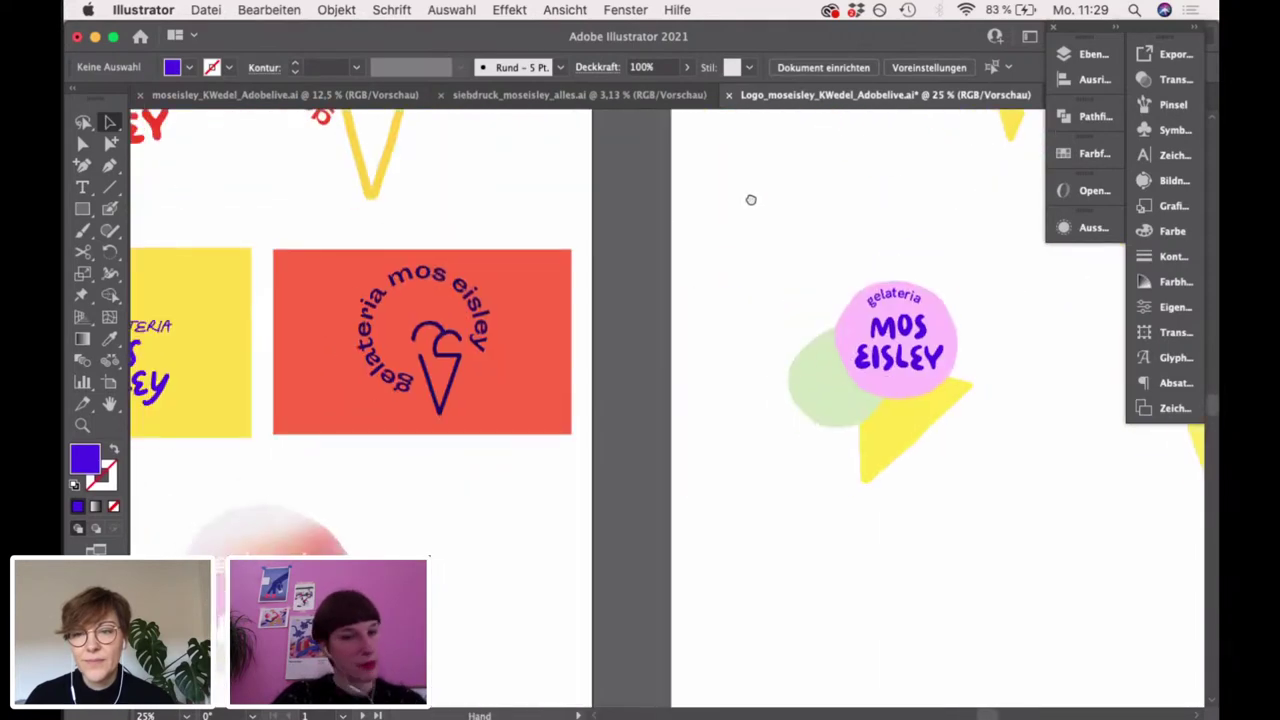
scroll(751, 200, "up", 5)
scroll(751, 200, "right", 8)
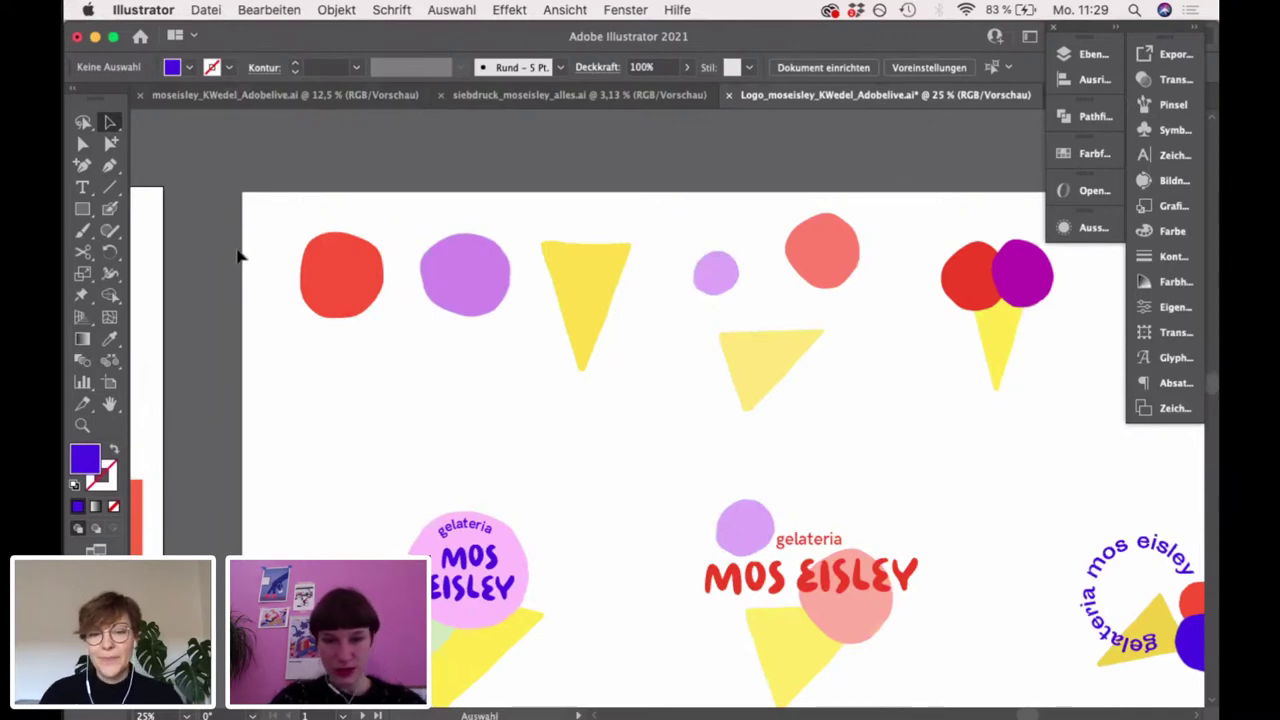
scroll(300, 254, "up", 5)
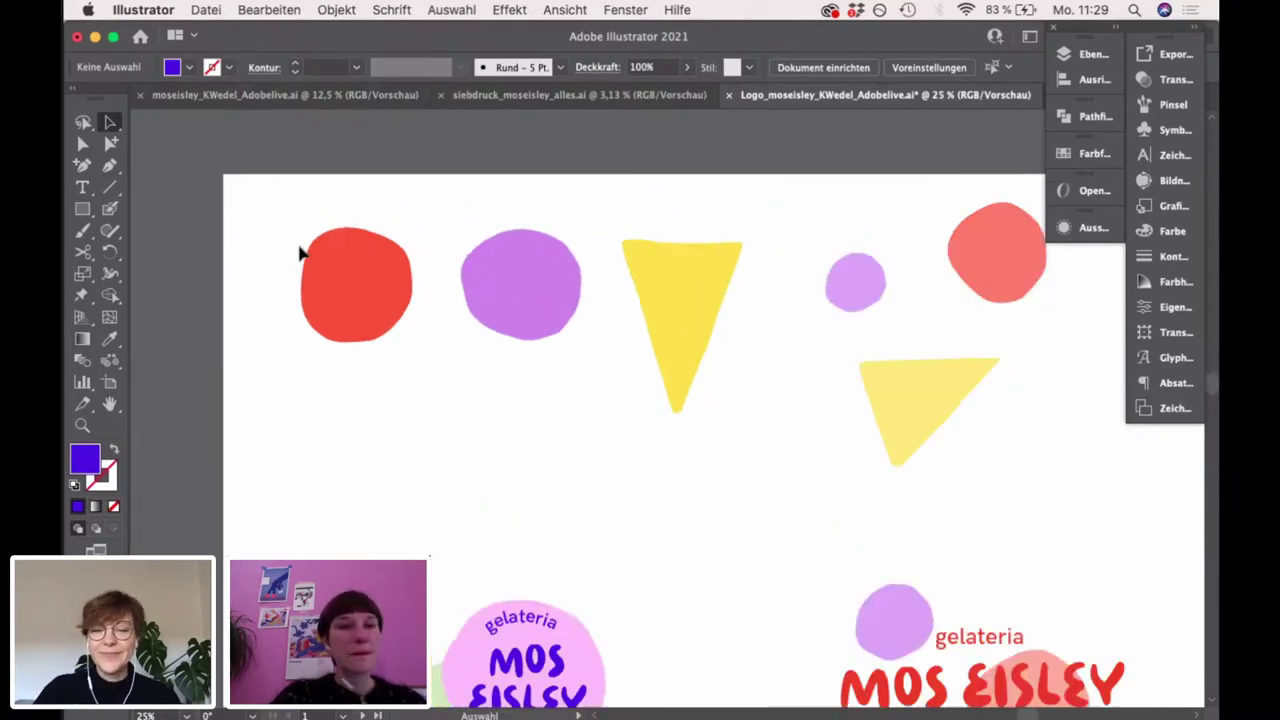
Examine the irregular red circle, violet circle and yellow triangle up close, selecting the red circle to show its outline
scroll(300, 254, "up", 1)
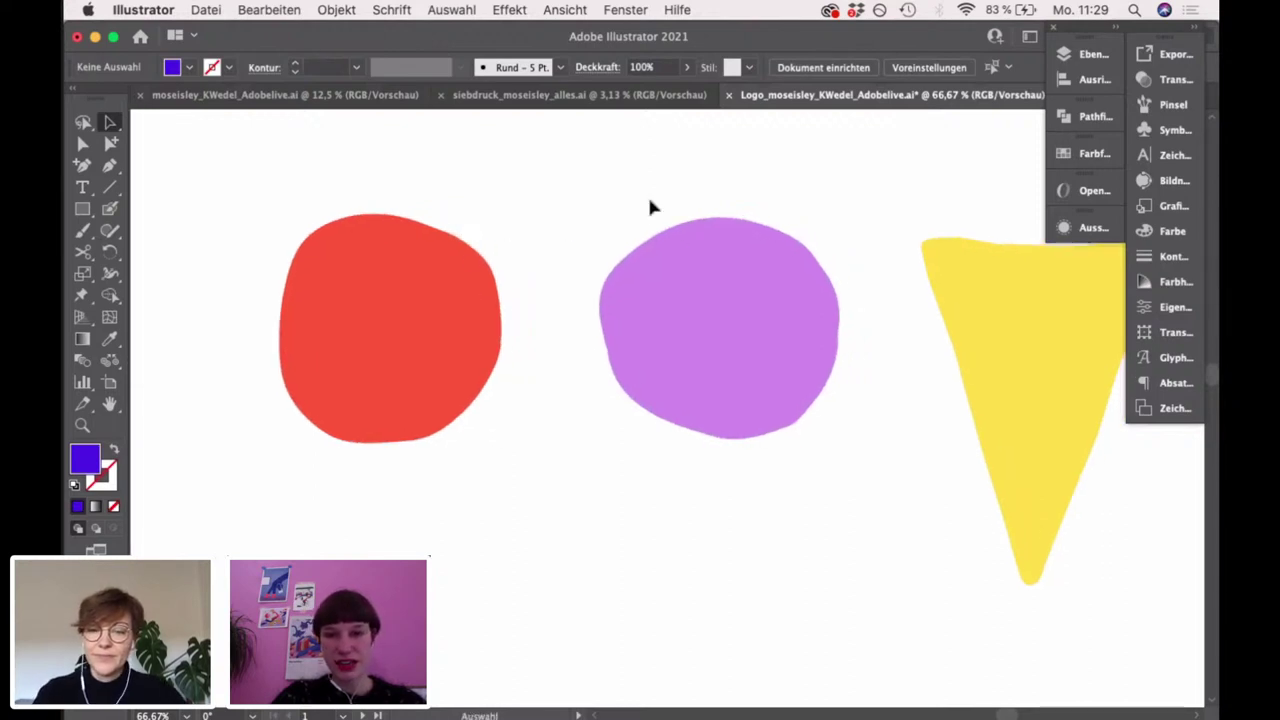
left_click_drag(654, 197, 398, 196)
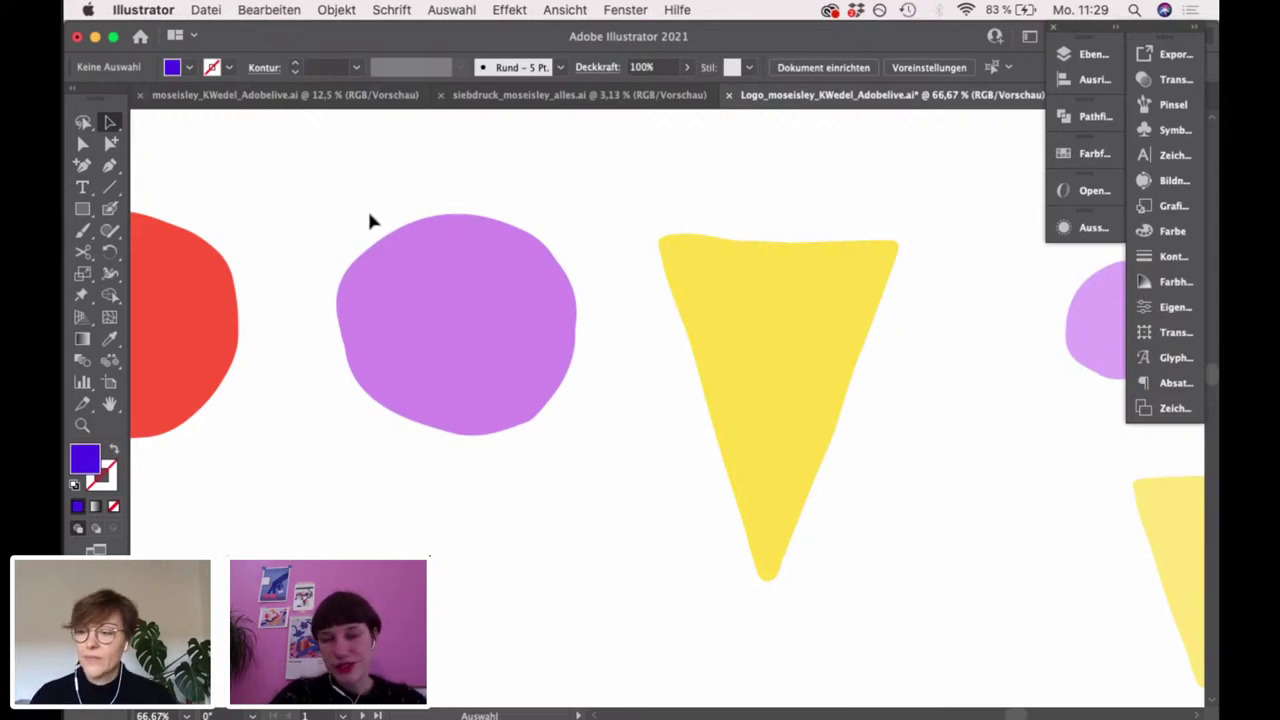
left_click_drag(263, 219, 357, 180)
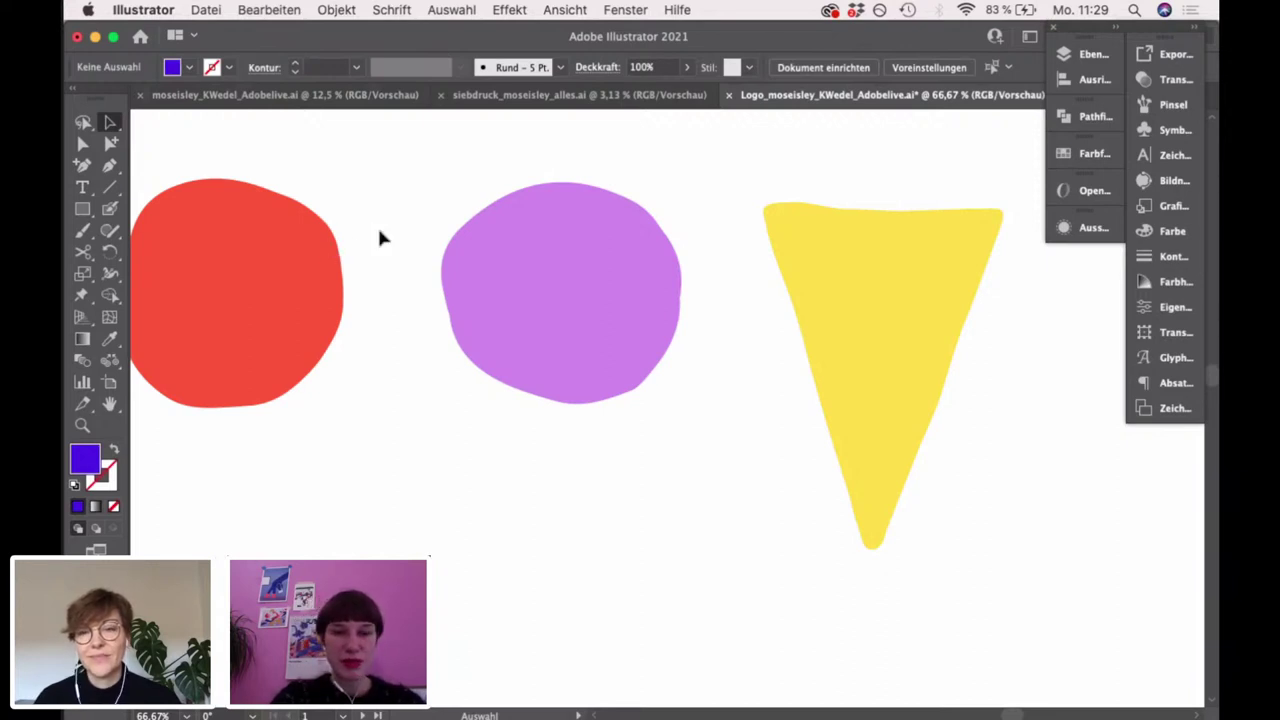
scroll(385, 240, "left", 1)
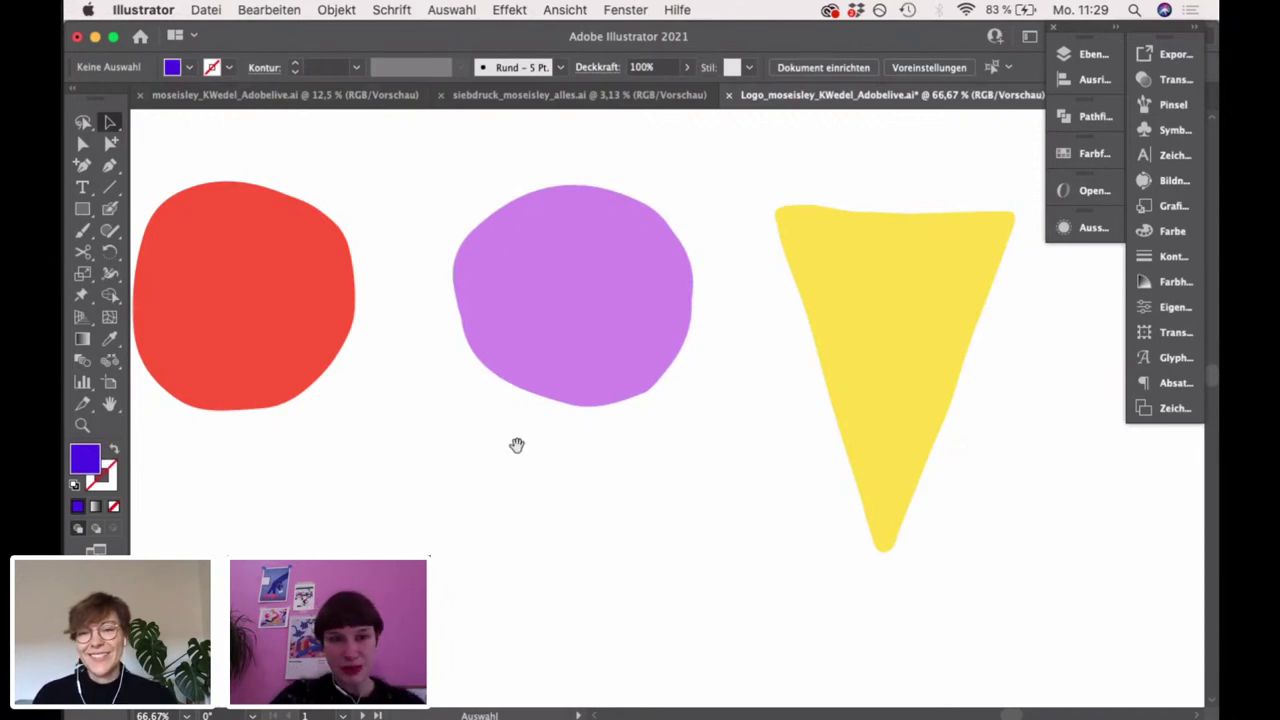
scroll(449, 349, "left", 2)
left_click(366, 309)
left_click_drag(366, 309, 424, 301)
key("v")
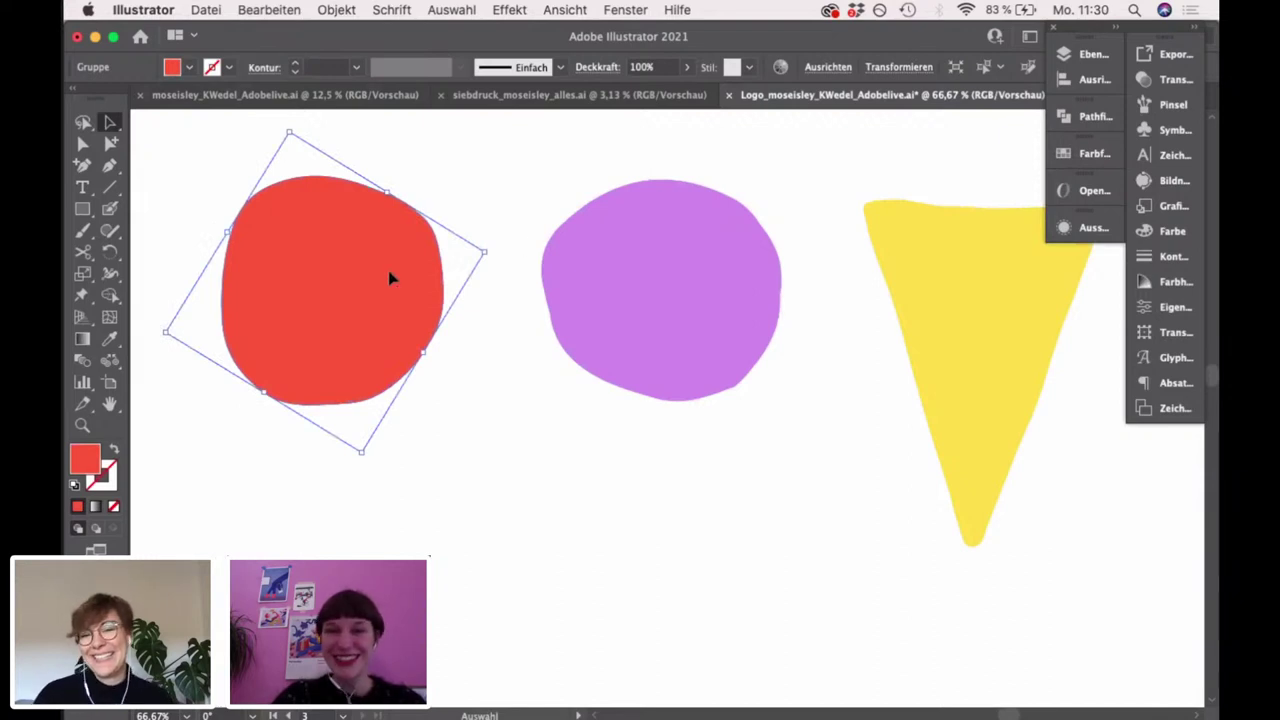
left_click(522, 226)
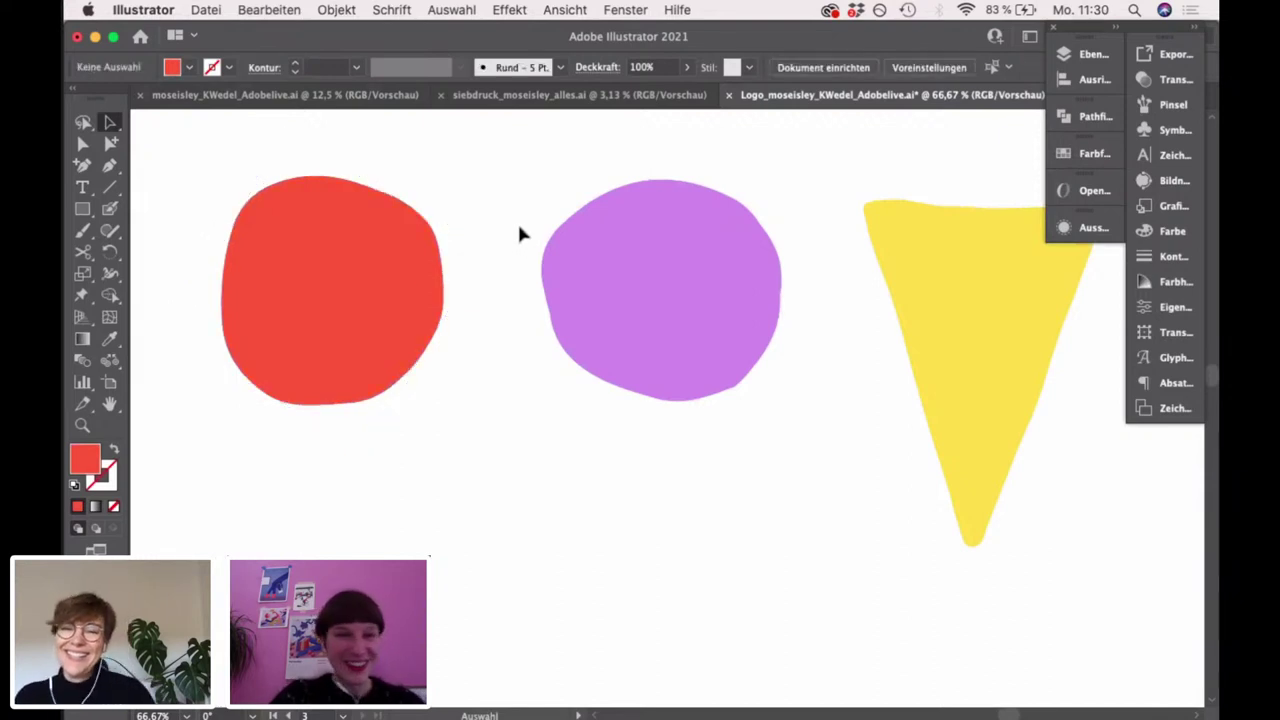
Draw an irregular closed red blob with the Pen tool, overlapping the red and violet circles
left_click(110, 165)
scroll(405, 203, "right", 3)
left_click(377, 186)
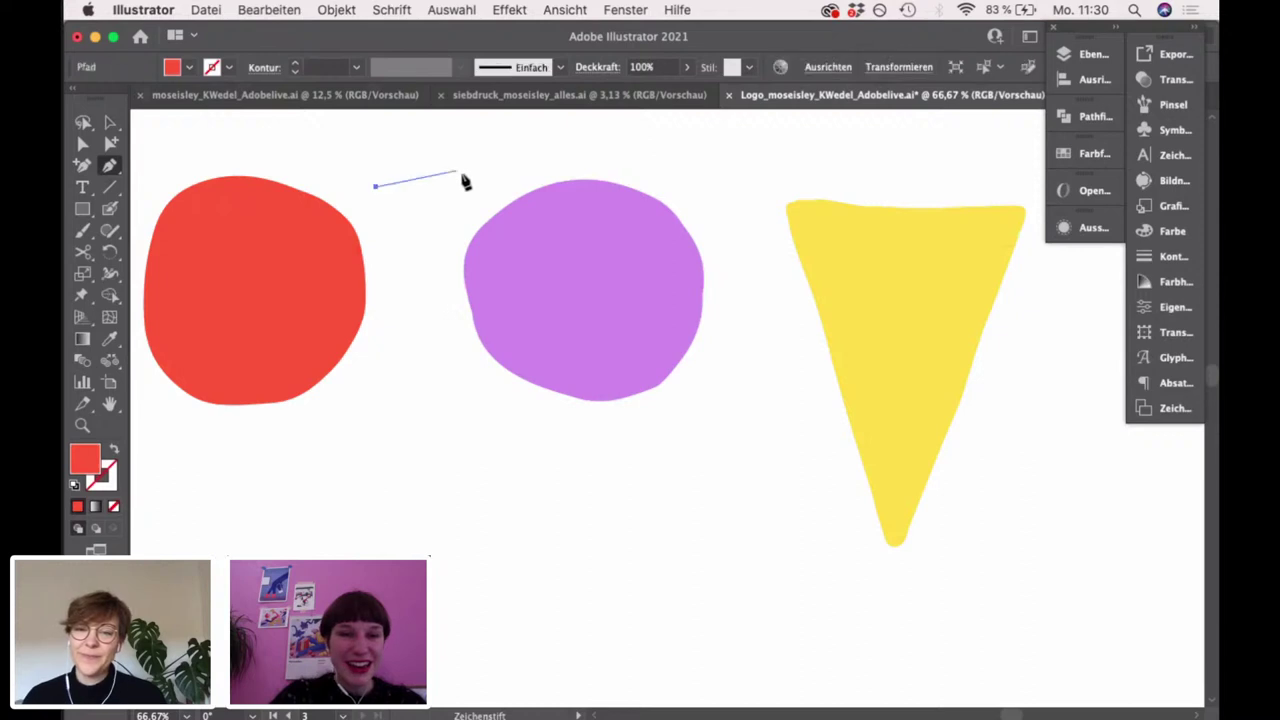
left_click_drag(462, 176, 510, 194)
left_click_drag(463, 390, 333, 340)
left_click(309, 296)
left_click(340, 205)
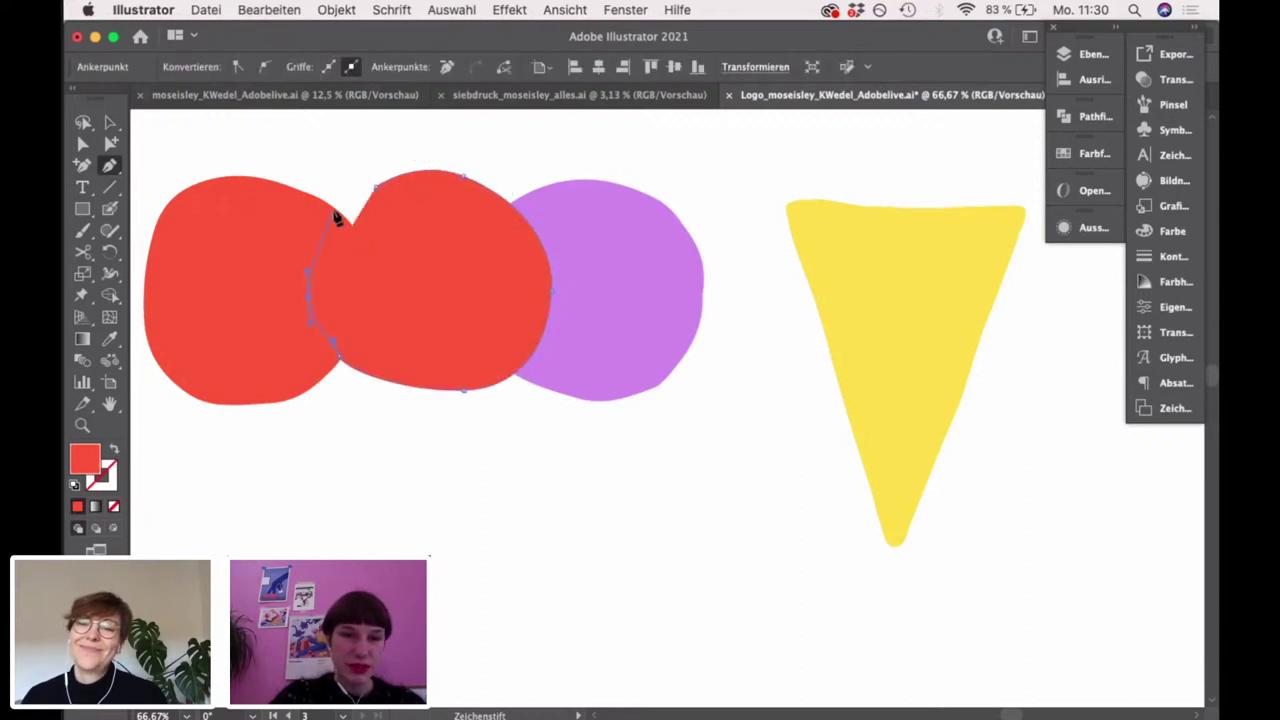
left_click(377, 187)
Move the pen-drawn red blob down over the lower part of the red circle and delete it
key("v")
left_click(206, 137)
scroll(491, 254, "left", 5)
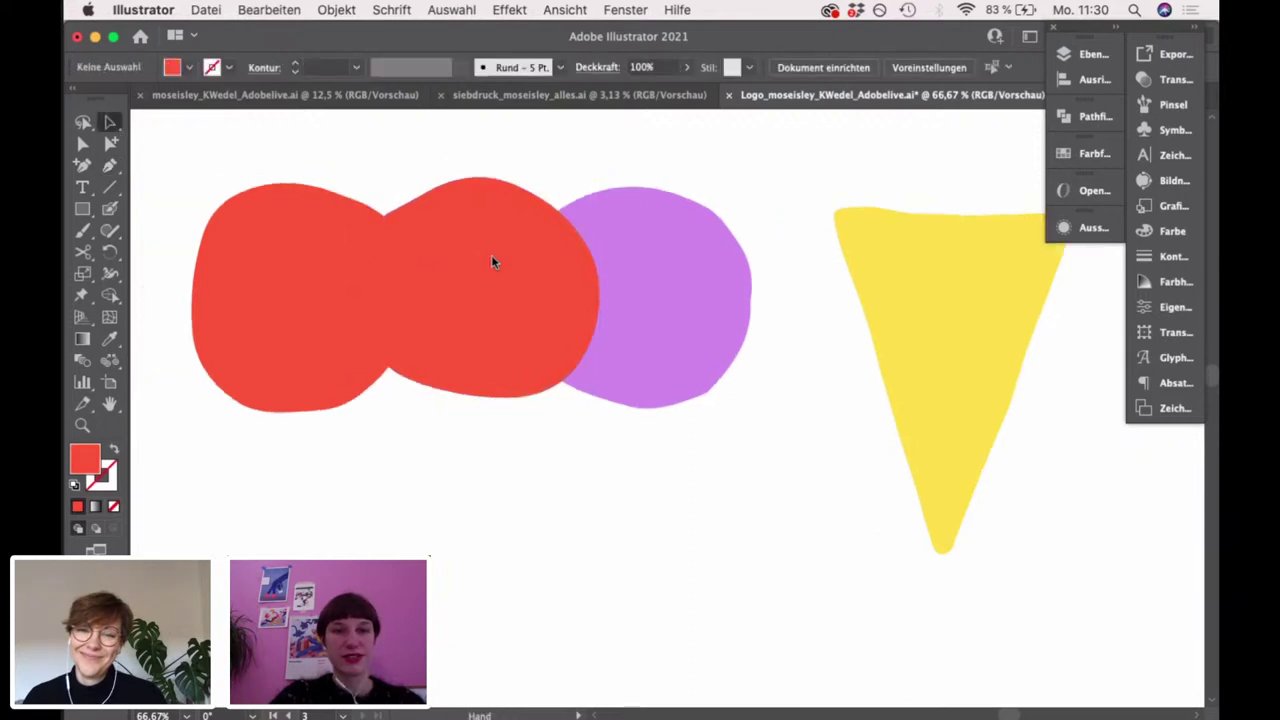
left_click_drag(560, 315, 363, 449)
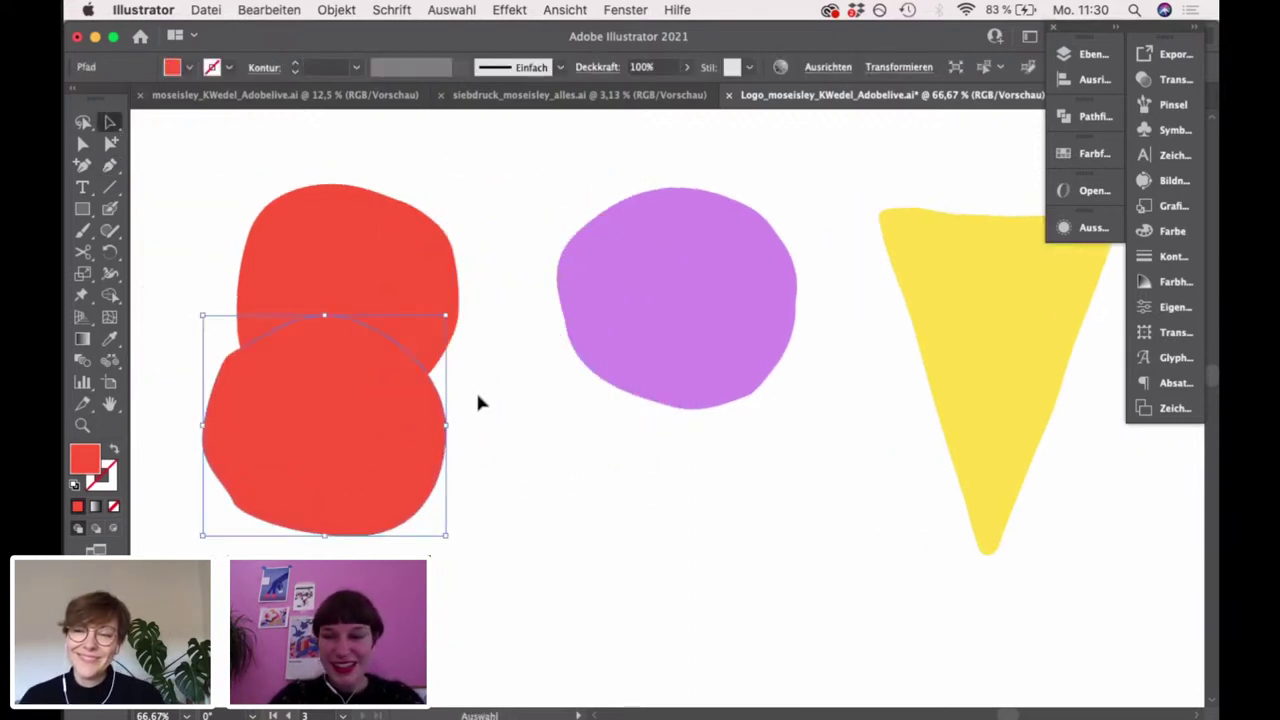
key("Delete")
Move the violet circle slightly towards the red circle
scroll(571, 314, "right", 5)
left_click(393, 342)
scroll(699, 357, "right", 3)
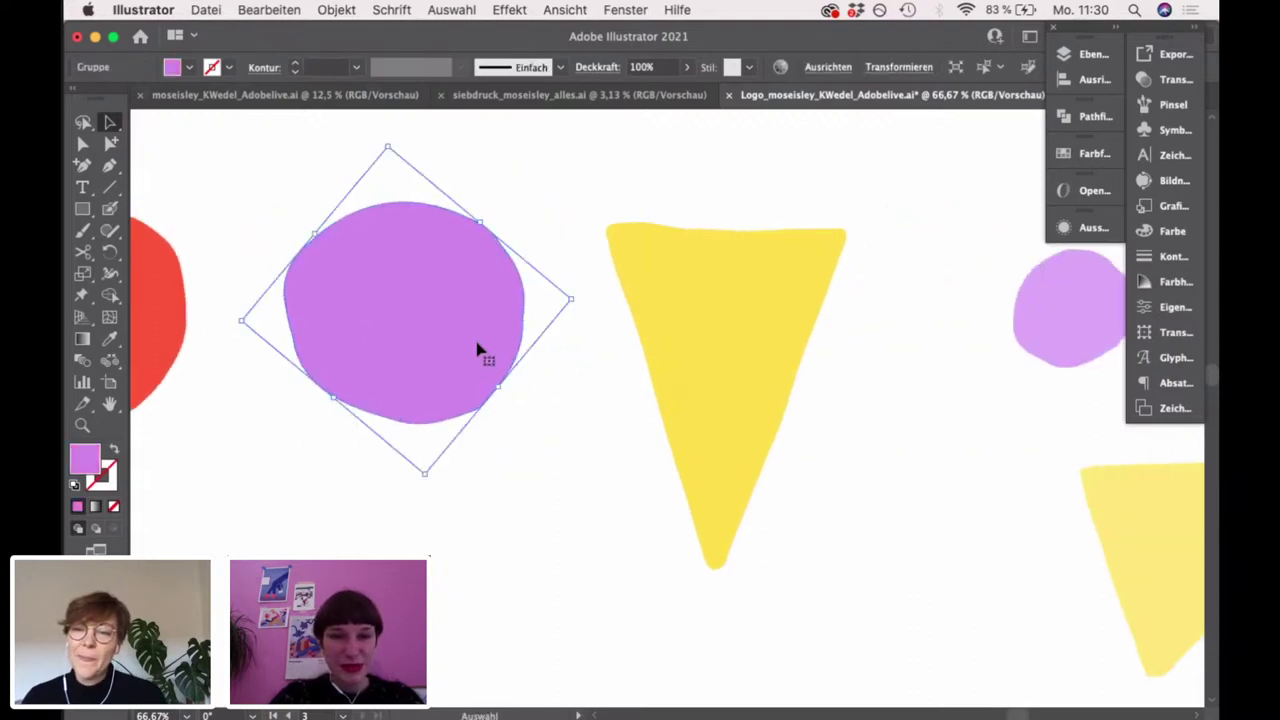
left_click_drag(480, 354, 451, 349)
scroll(573, 346, "right", 1)
Inspect the outline of the large yellow triangle by selecting it, and clear the selection
scroll(573, 346, "right", 3)
scroll(573, 346, "down", 2)
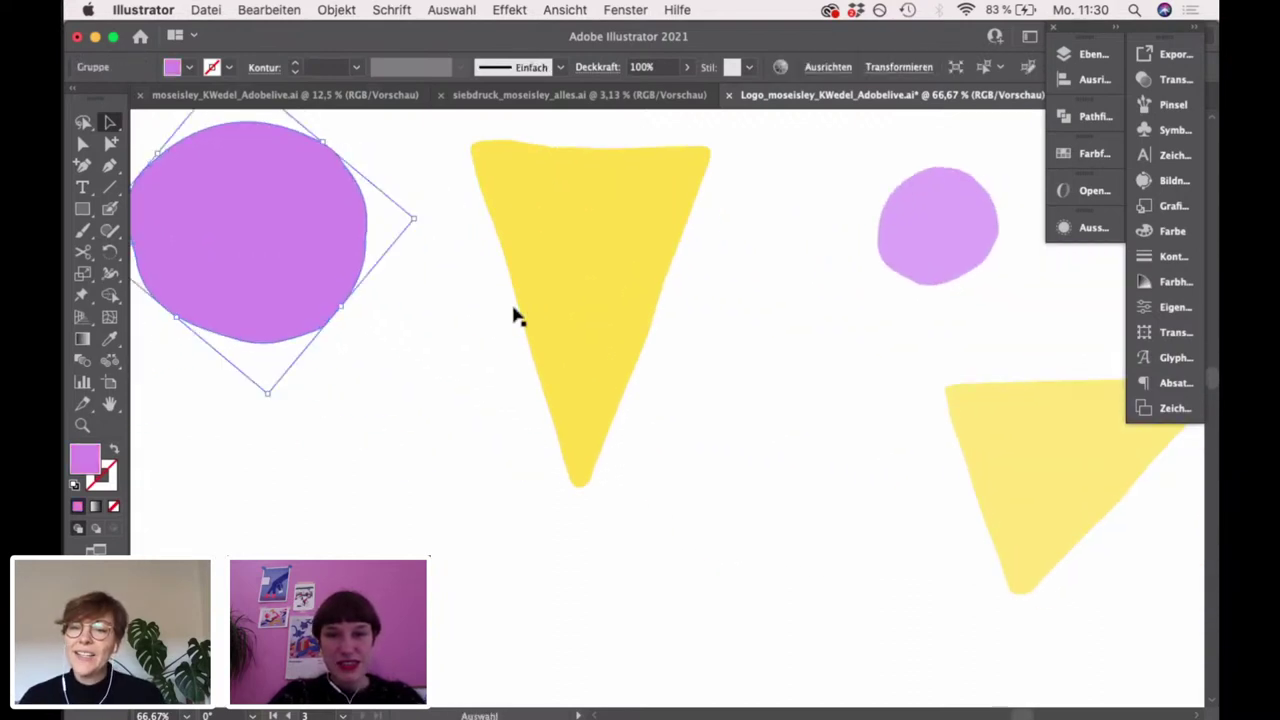
left_click(588, 278)
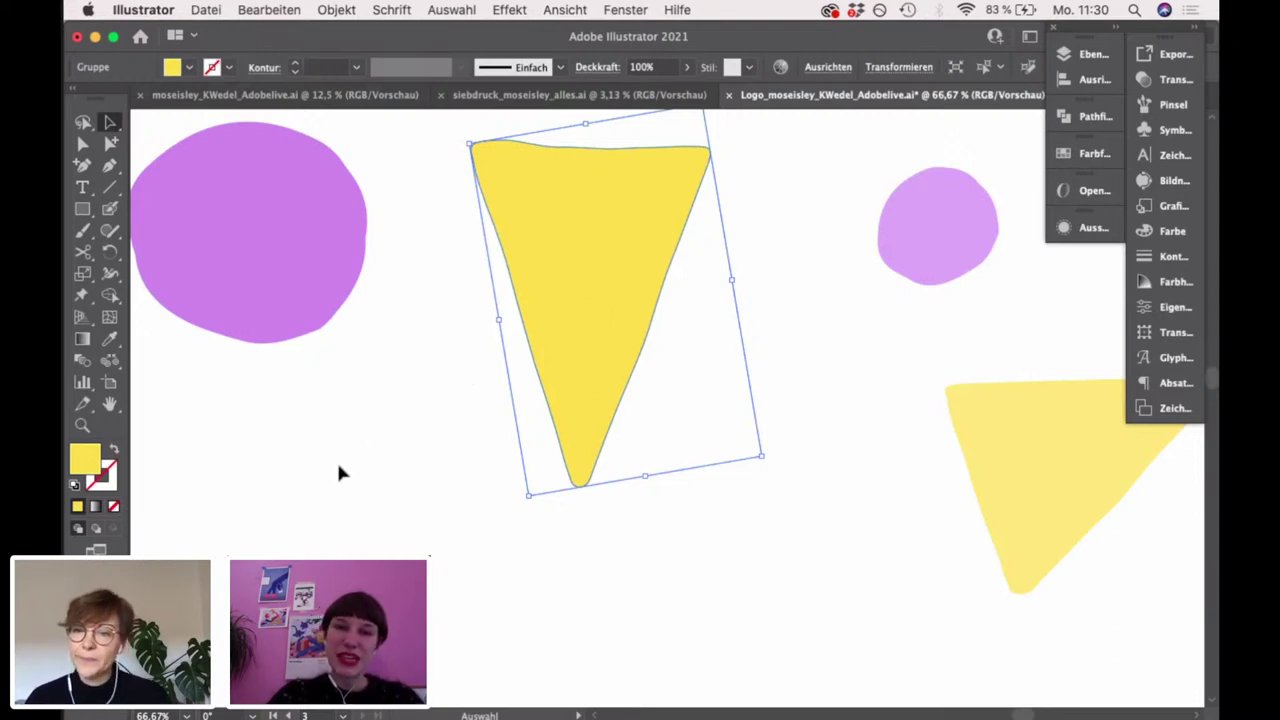
scroll(380, 449, "left", 3)
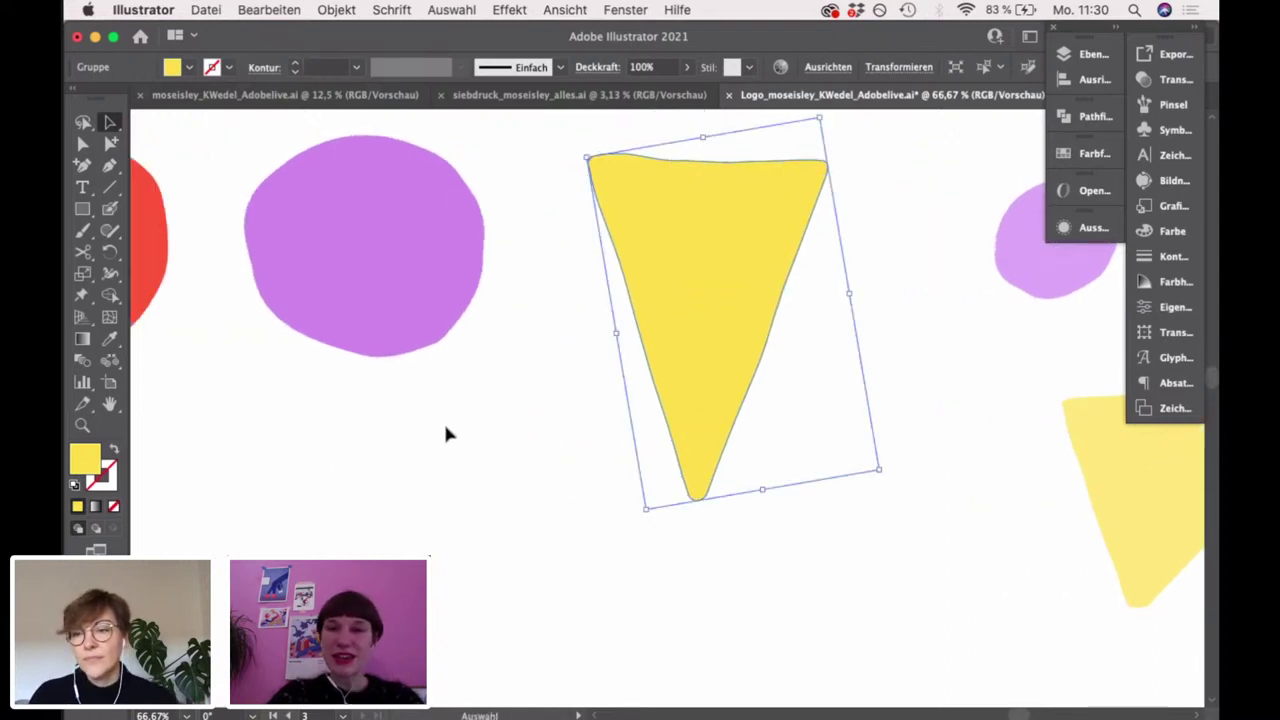
left_click(449, 432)
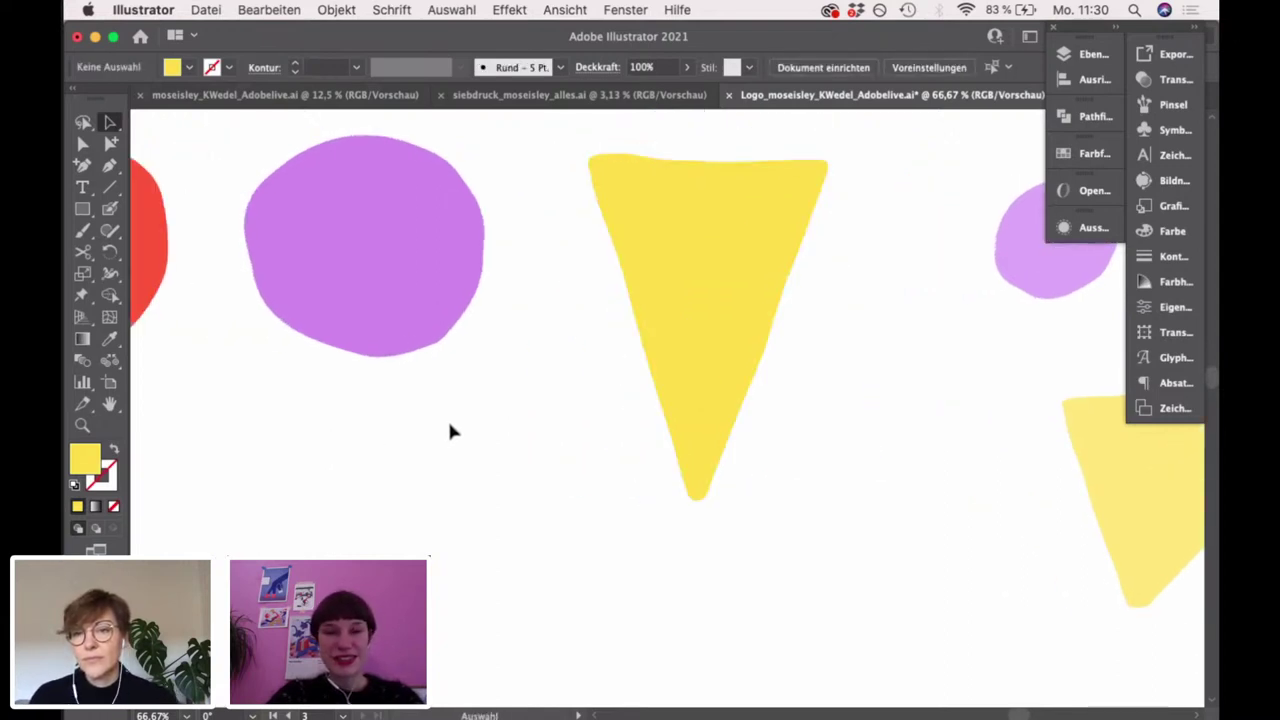
Return past the circles to the drafts with the hand-held red cone and the red and pink lettering scoops
key("space")
left_click_drag(460, 434, 860, 465)
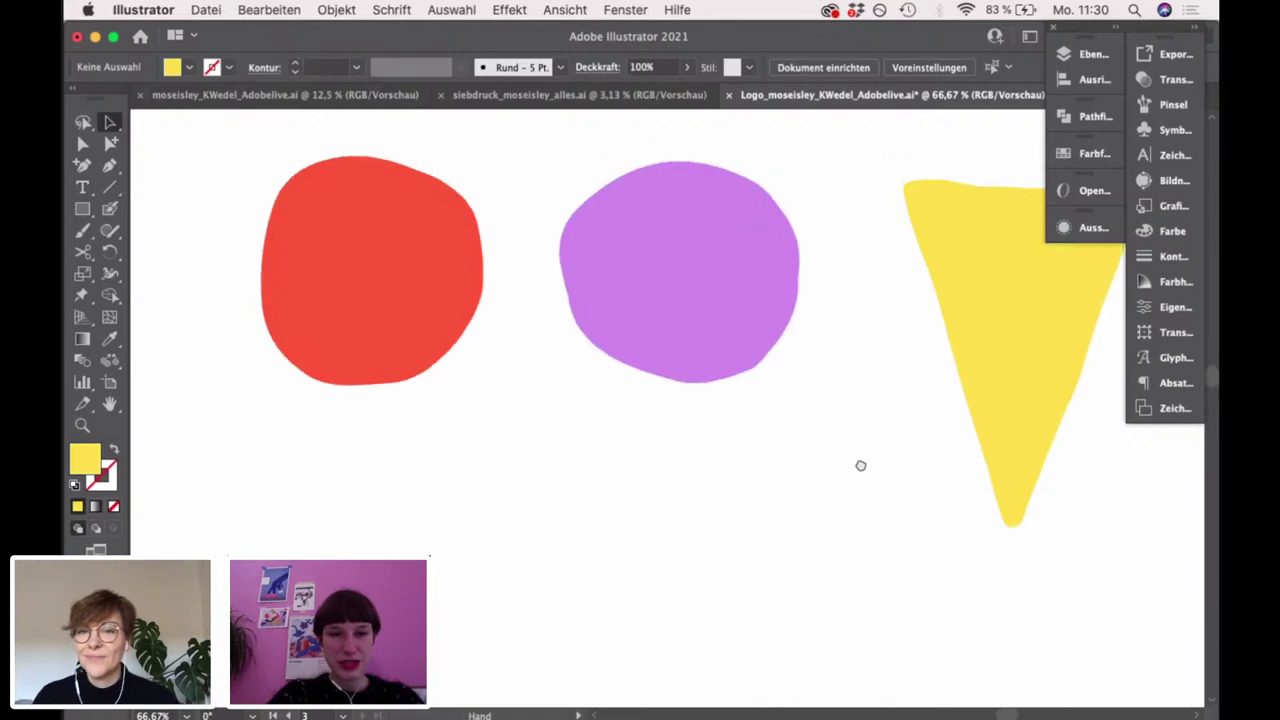
scroll(363, 346, "down", 2)
left_click_drag(369, 451, 678, 325)
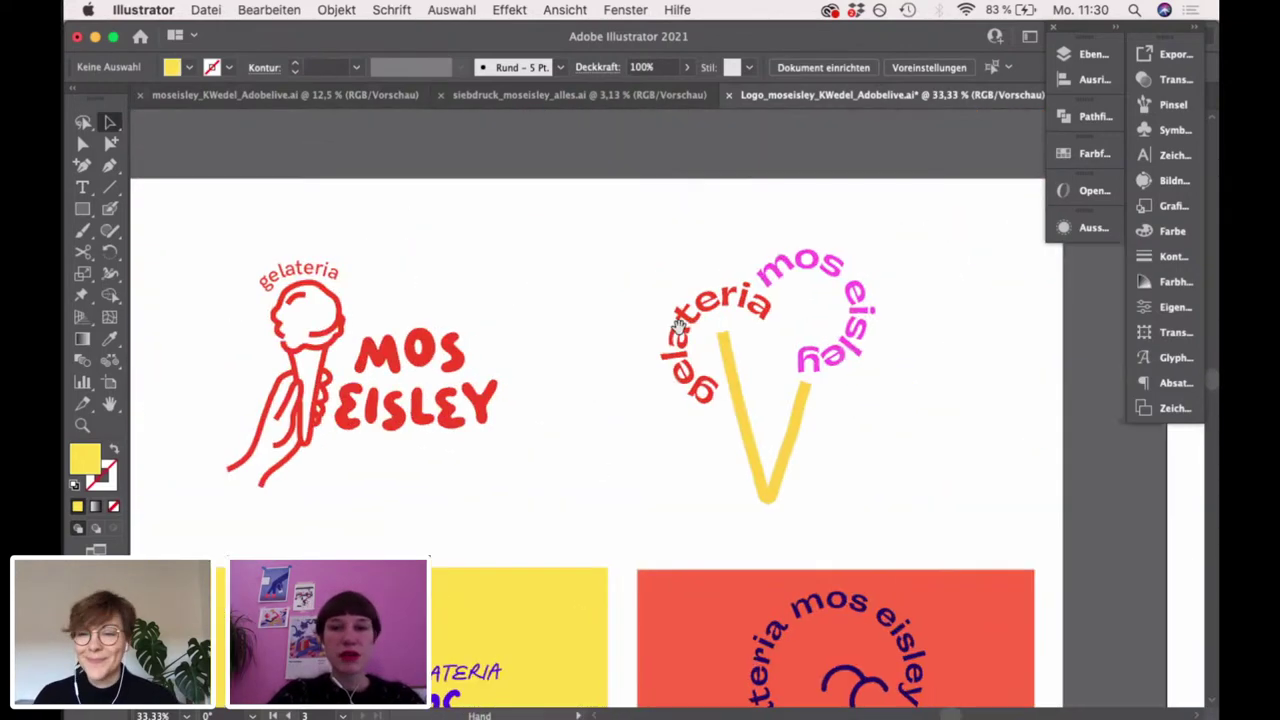
Move the large yellow triangle slightly towards the violet circle and clear the selection
scroll(720, 300, "right", 10)
scroll(694, 295, "up", 2)
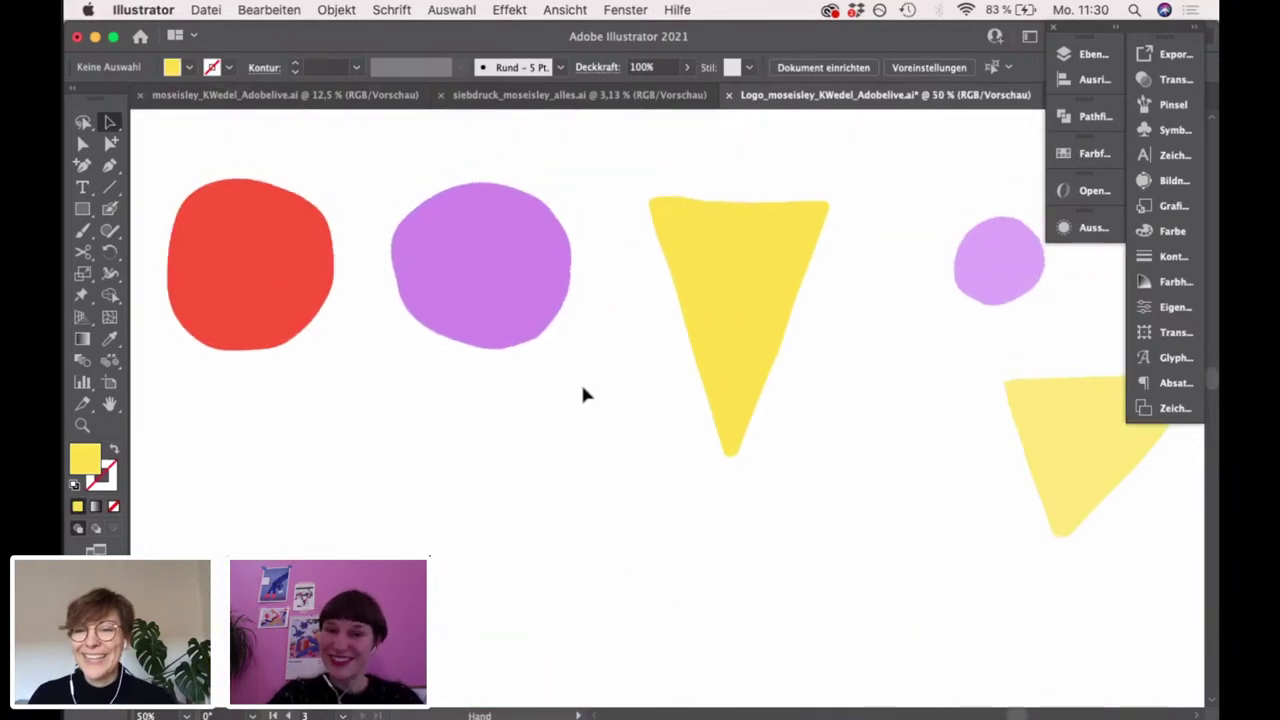
left_click(704, 314)
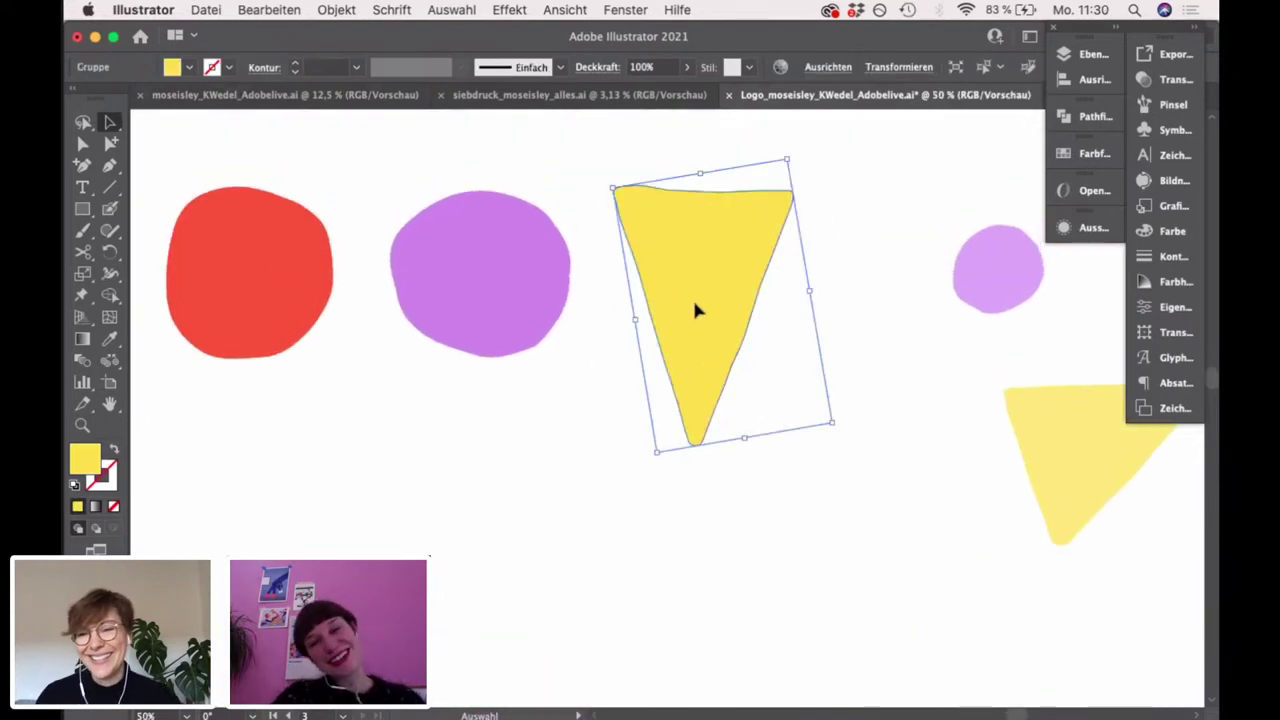
left_click(889, 392)
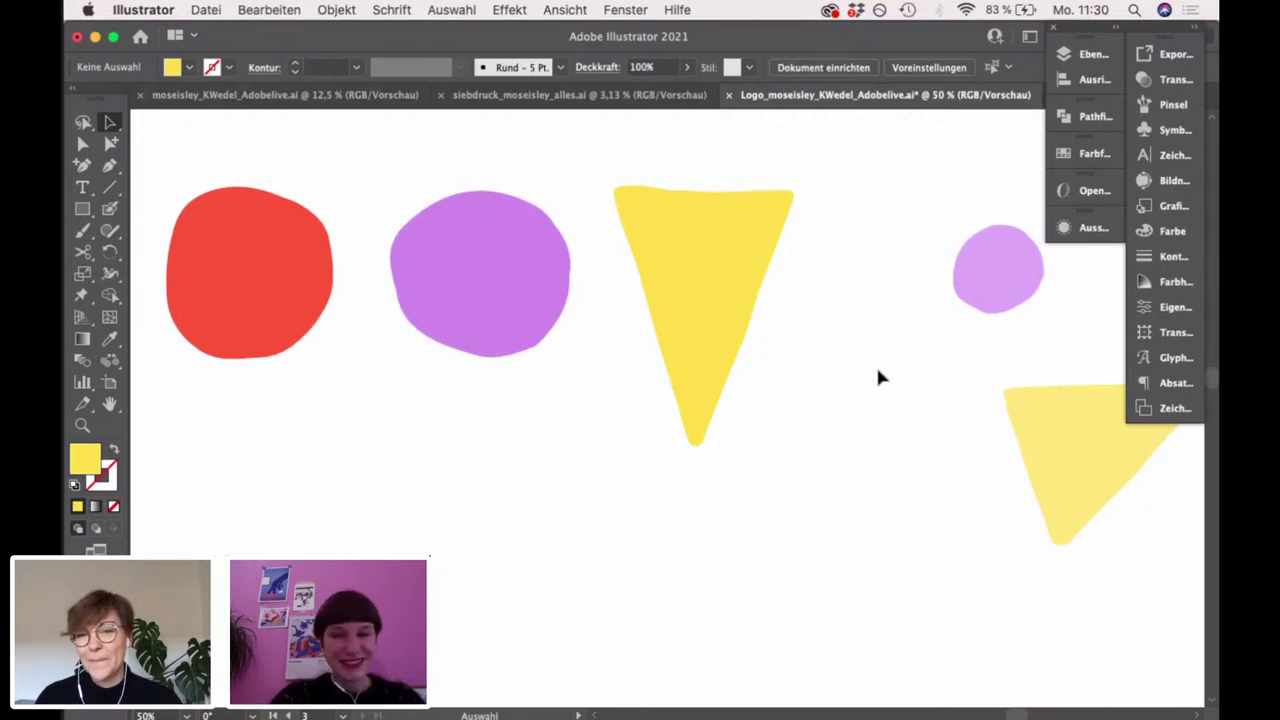
Examine the large circles and triangle beside the paler shape set, both up close and in an overview of the artboard
scroll(878, 376, "right", 5)
scroll(607, 375, "right", 5)
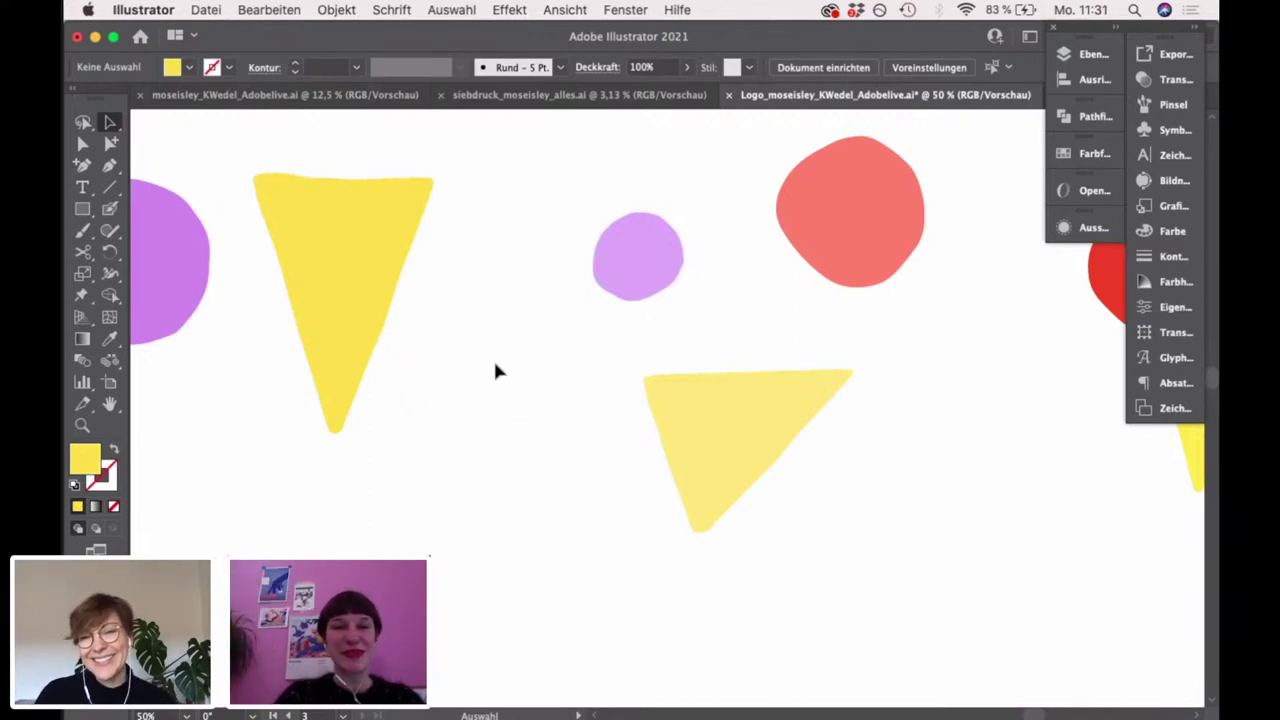
left_click_drag(494, 425, 600, 463)
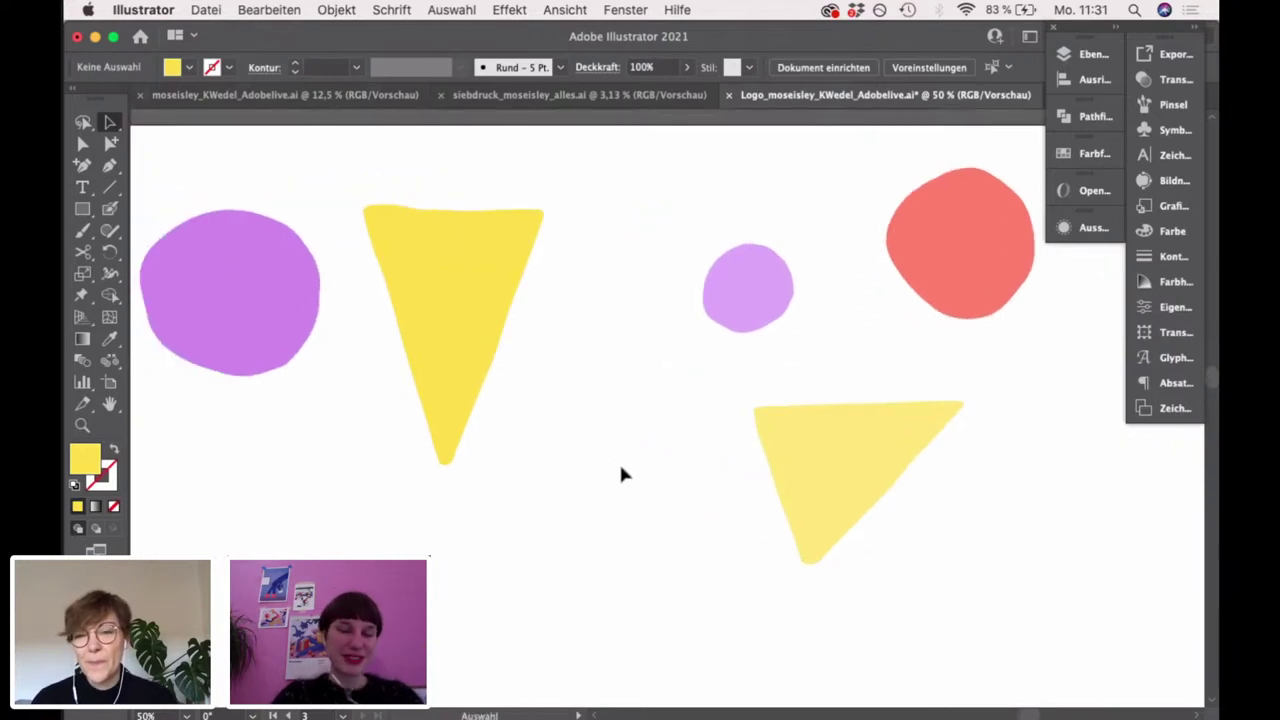
left_click_drag(569, 512, 672, 512)
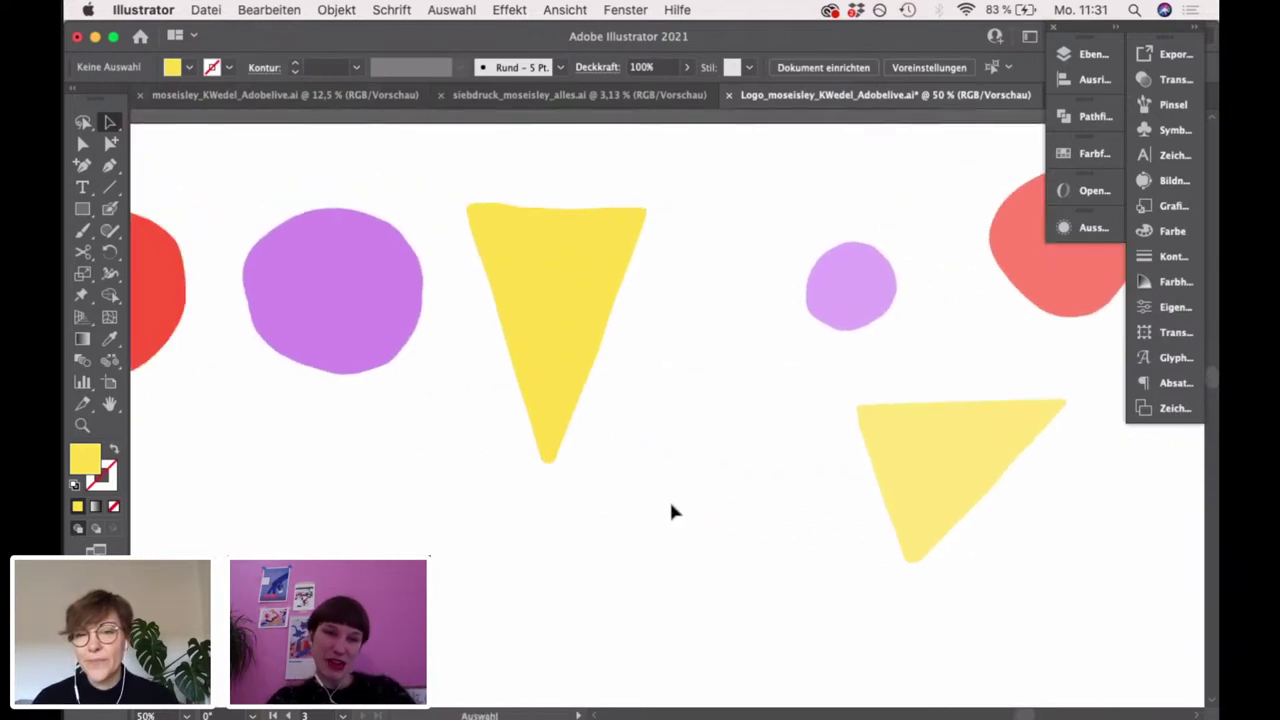
left_click_drag(317, 500, 386, 462)
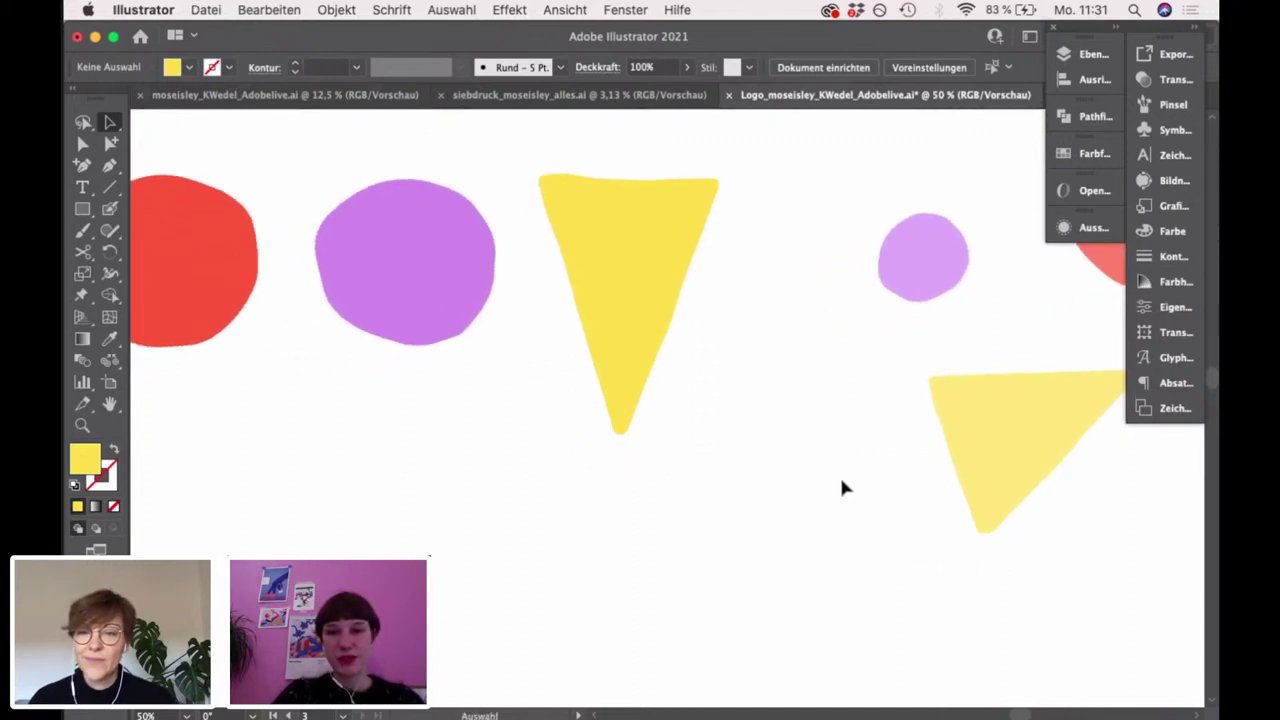
key("super+minus")
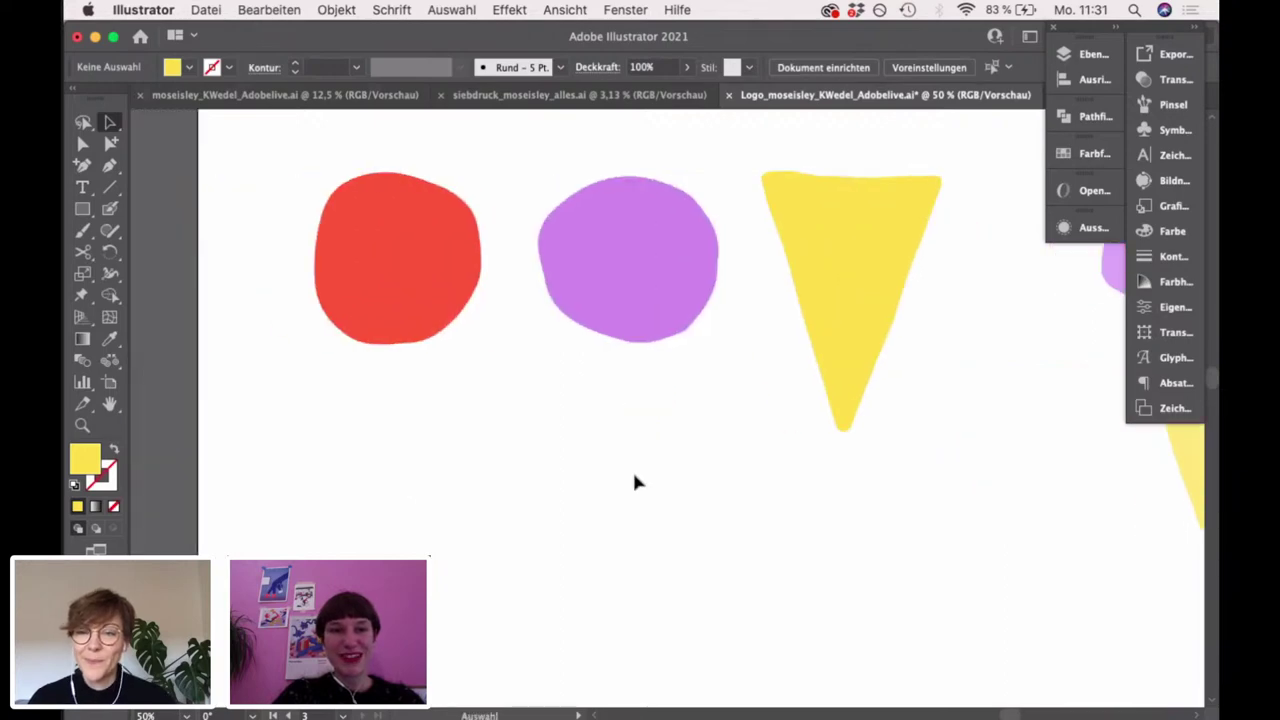
key("super+minus")
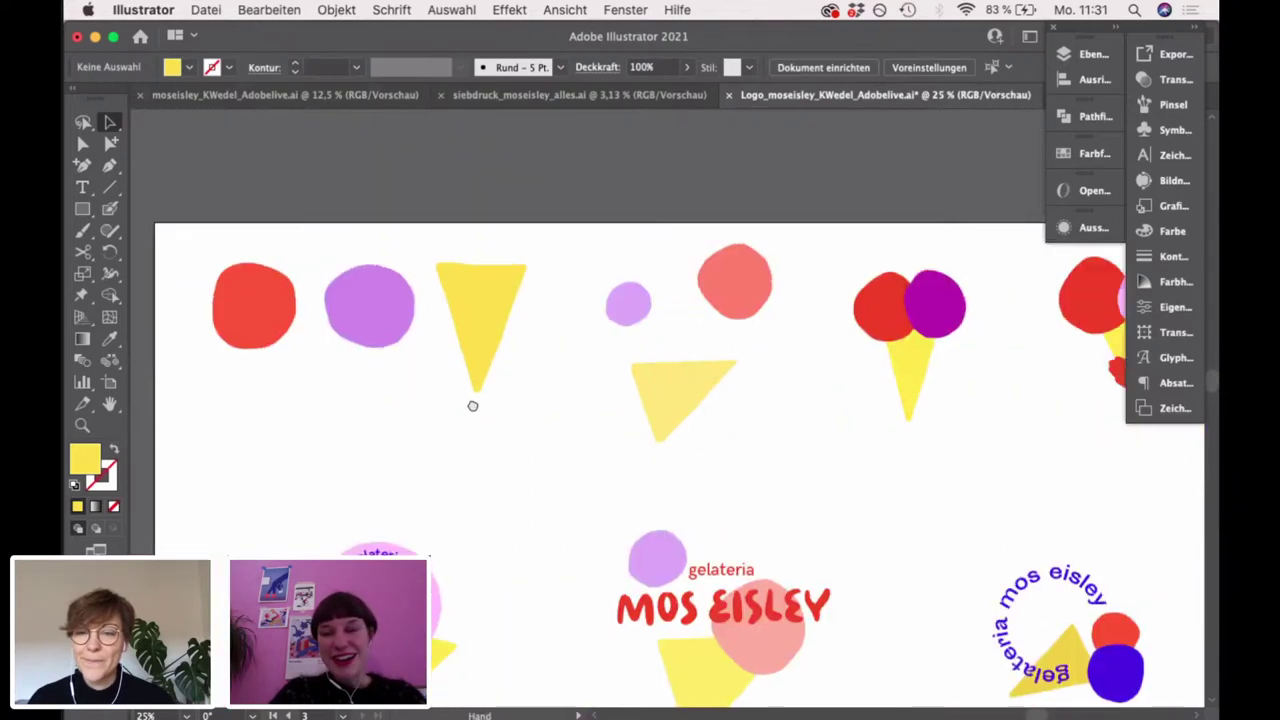
left_click_drag(751, 484, 473, 408)
left_click_drag(588, 443, 686, 420)
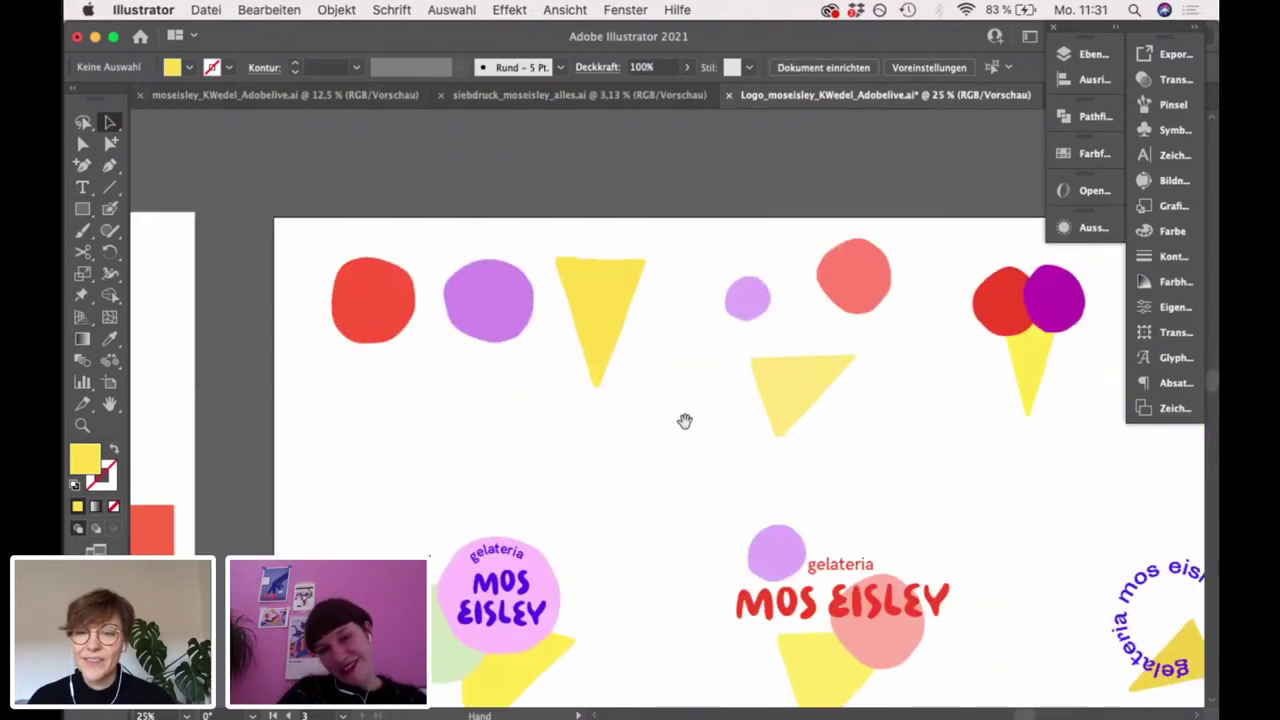
scroll(473, 345, "up", 2)
scroll(570, 470, "right", 10)
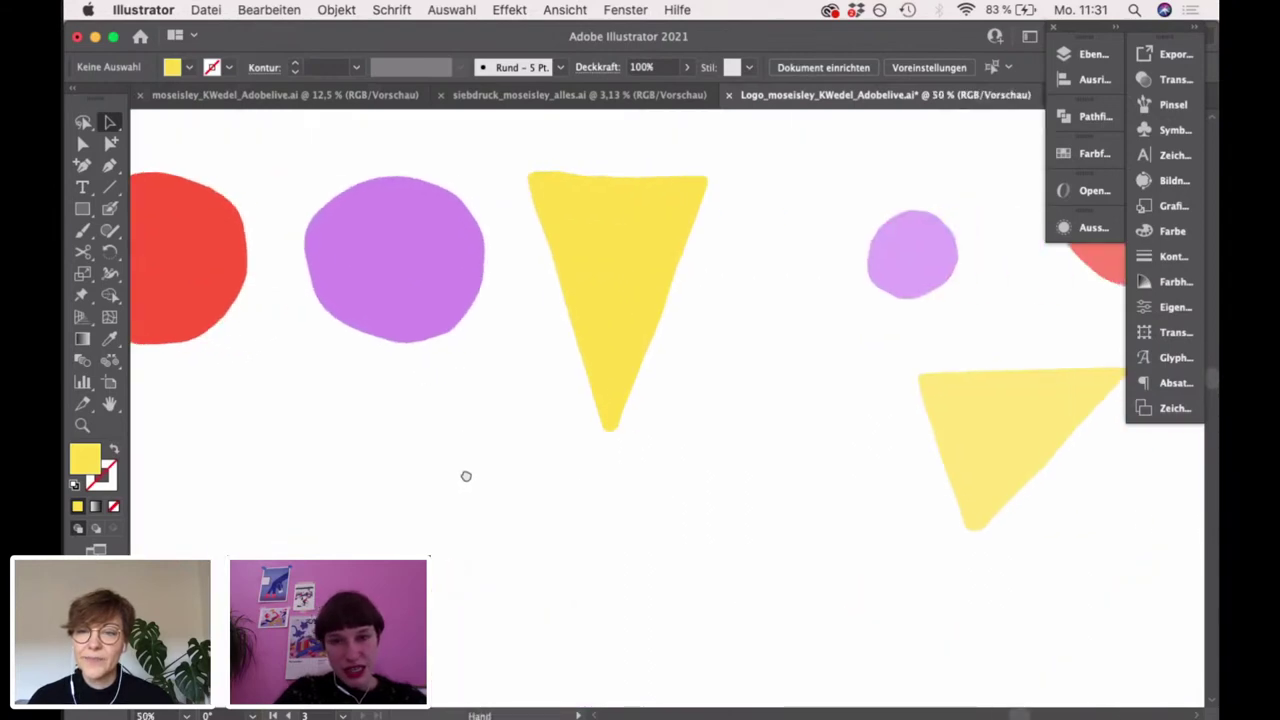
Enlarge the pale yellow triangle and shift it slightly towards the large yellow triangle
scroll(421, 462, "right", 2)
left_click(608, 488)
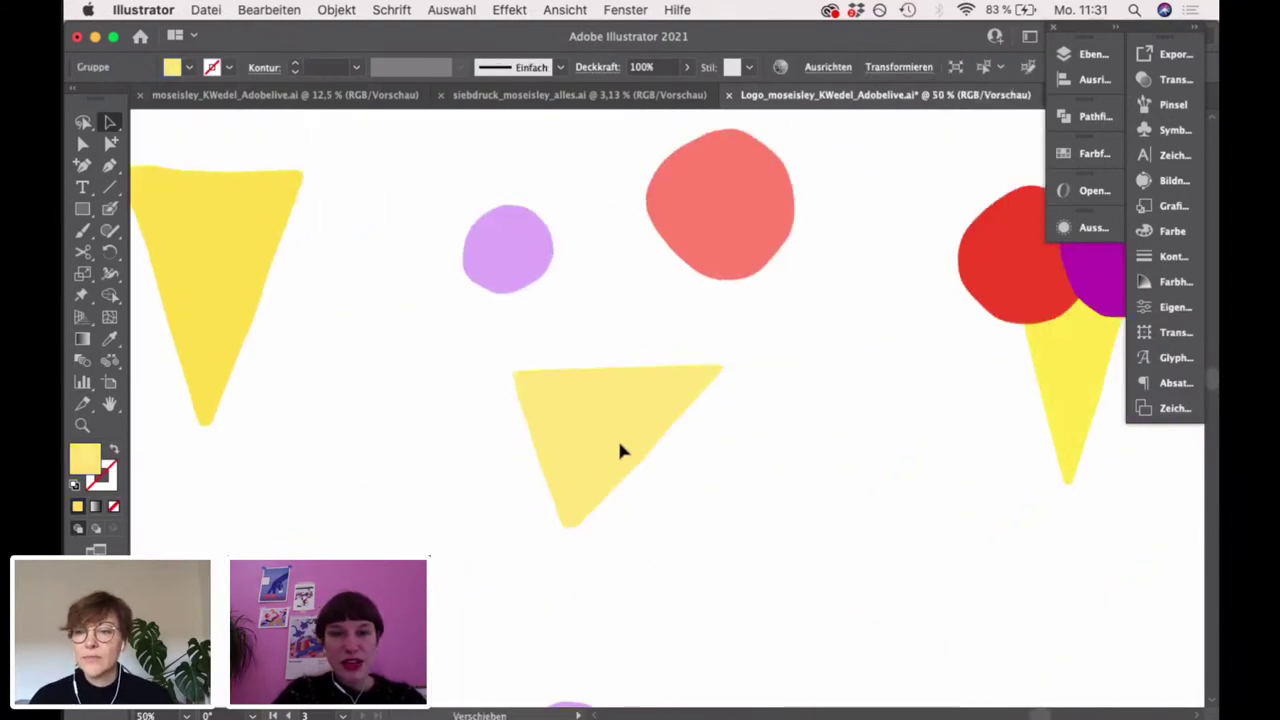
left_click_drag(729, 380, 796, 360)
left_click(830, 345)
left_click_drag(698, 402, 662, 398)
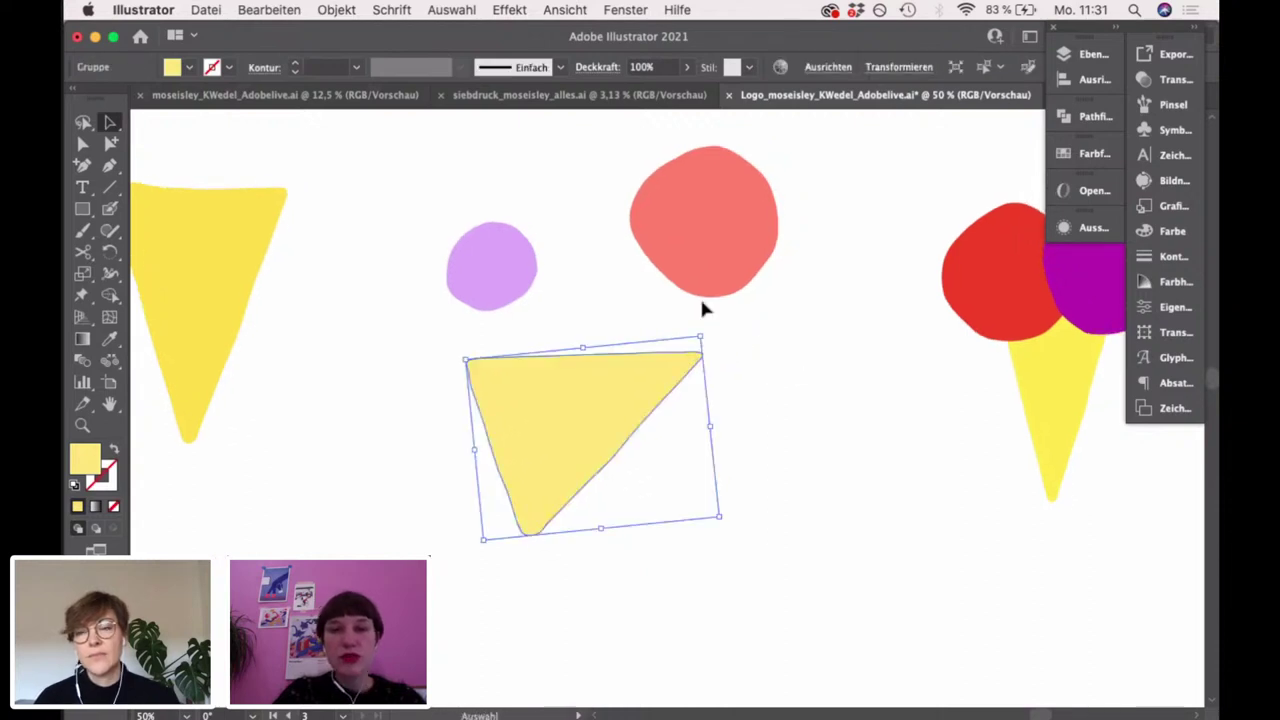
Reposition the salmon circle a little higher above the pale yellow triangle and nudge the small violet circle closer to the triangle
left_click_drag(700, 297, 707, 258)
left_click_drag(503, 294, 515, 303)
left_click(752, 318)
scroll(752, 318, "up", 2)
scroll(752, 318, "right", 2)
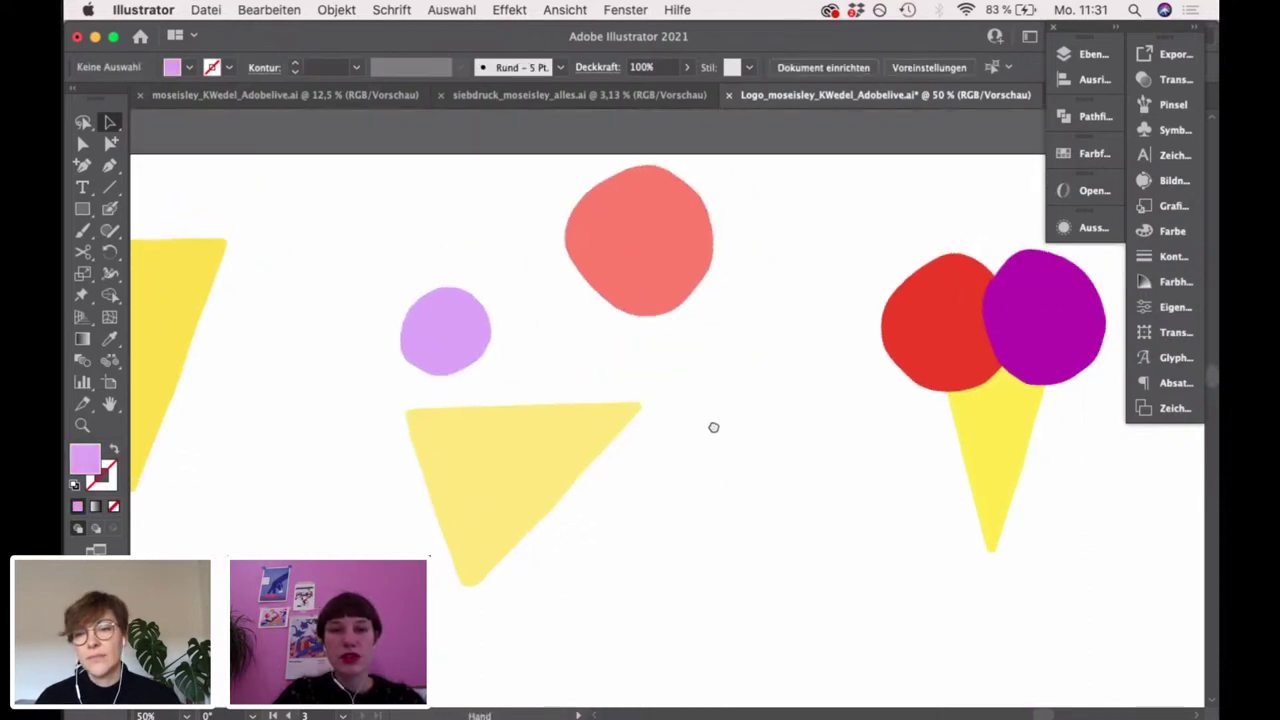
left_click_drag(655, 282, 645, 297)
left_click(697, 364)
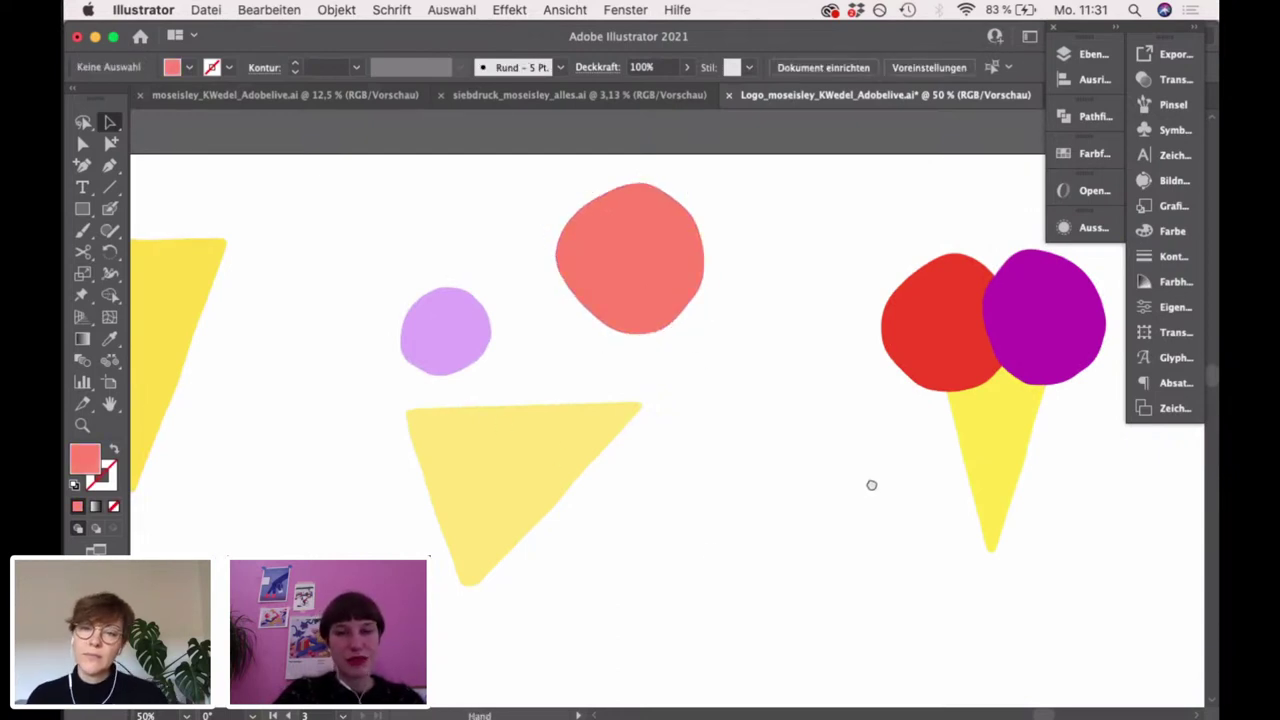
Recolour the large yellow triangle with the red sampled from the large red circle
left_click_drag(871, 483, 850, 483)
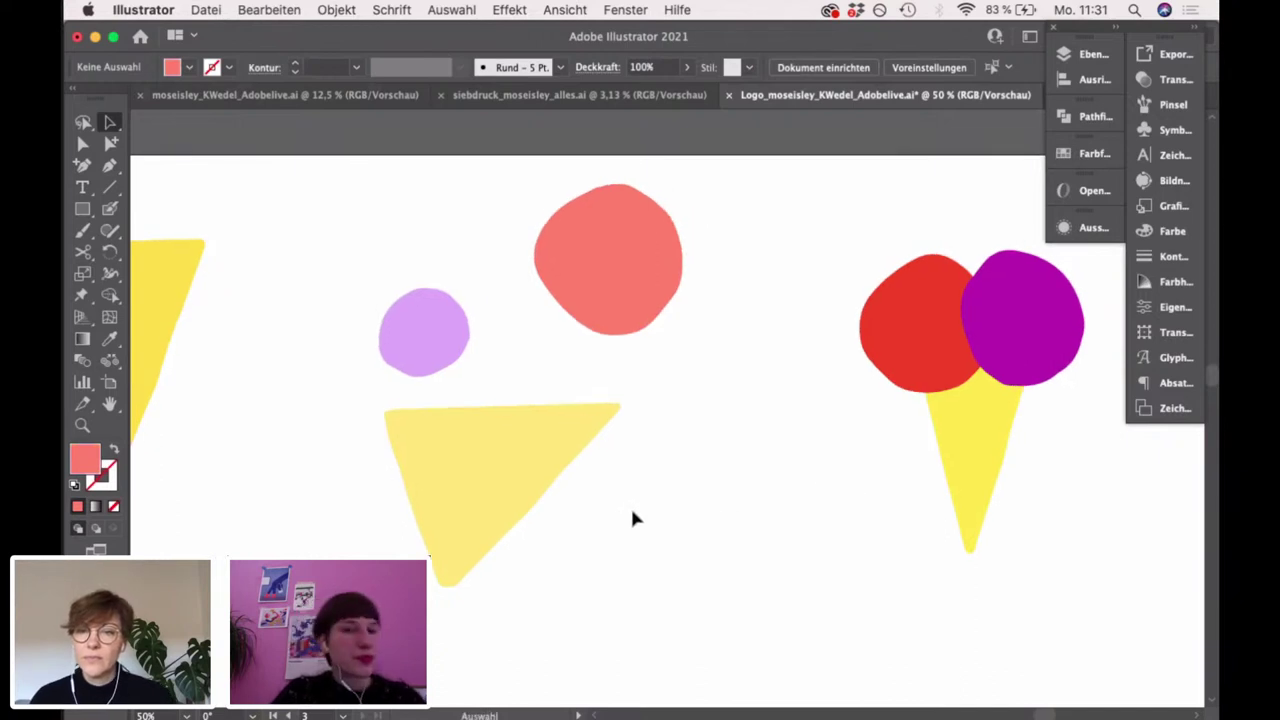
left_click_drag(286, 528, 734, 454)
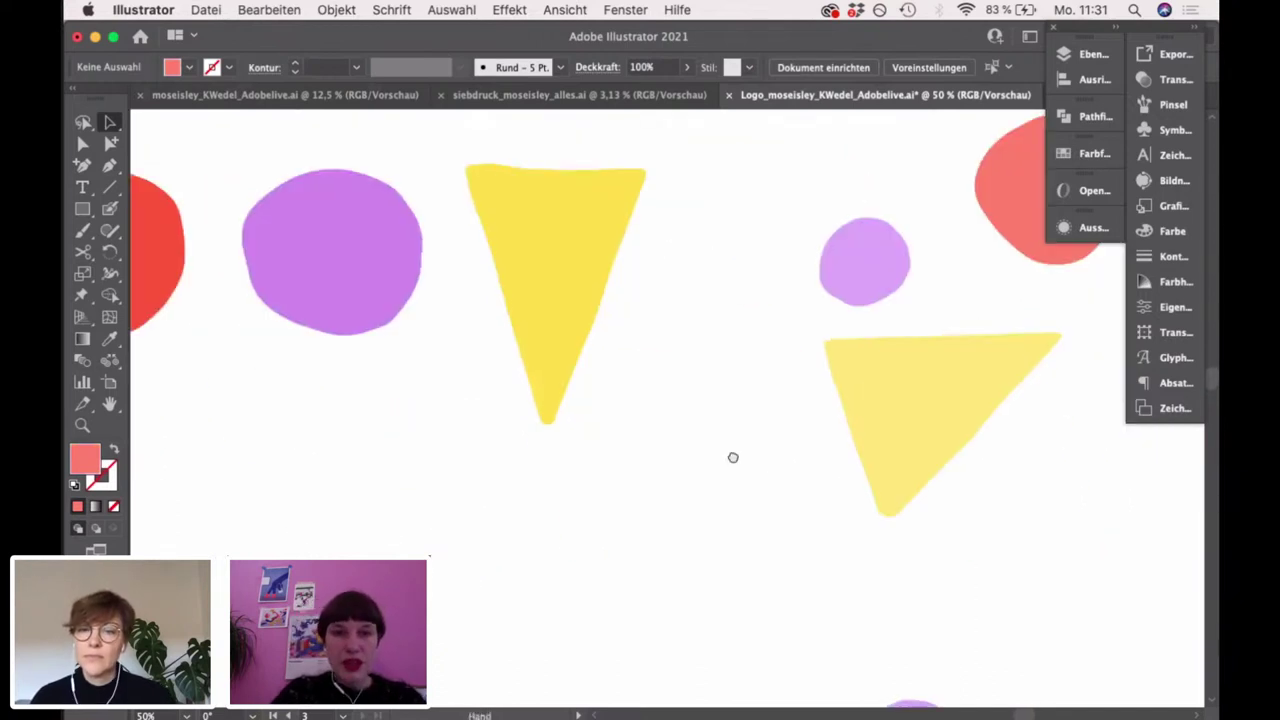
left_click(565, 330)
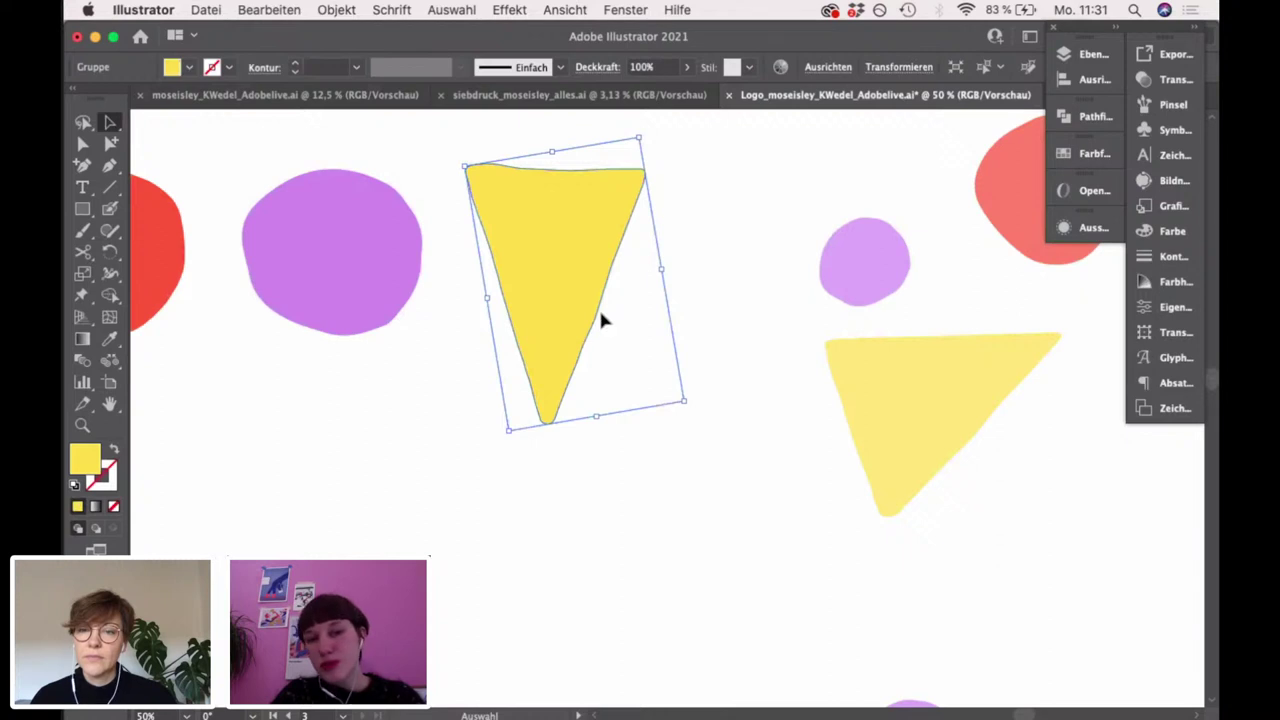
left_click(110, 339)
left_click(158, 200)
left_click(110, 122)
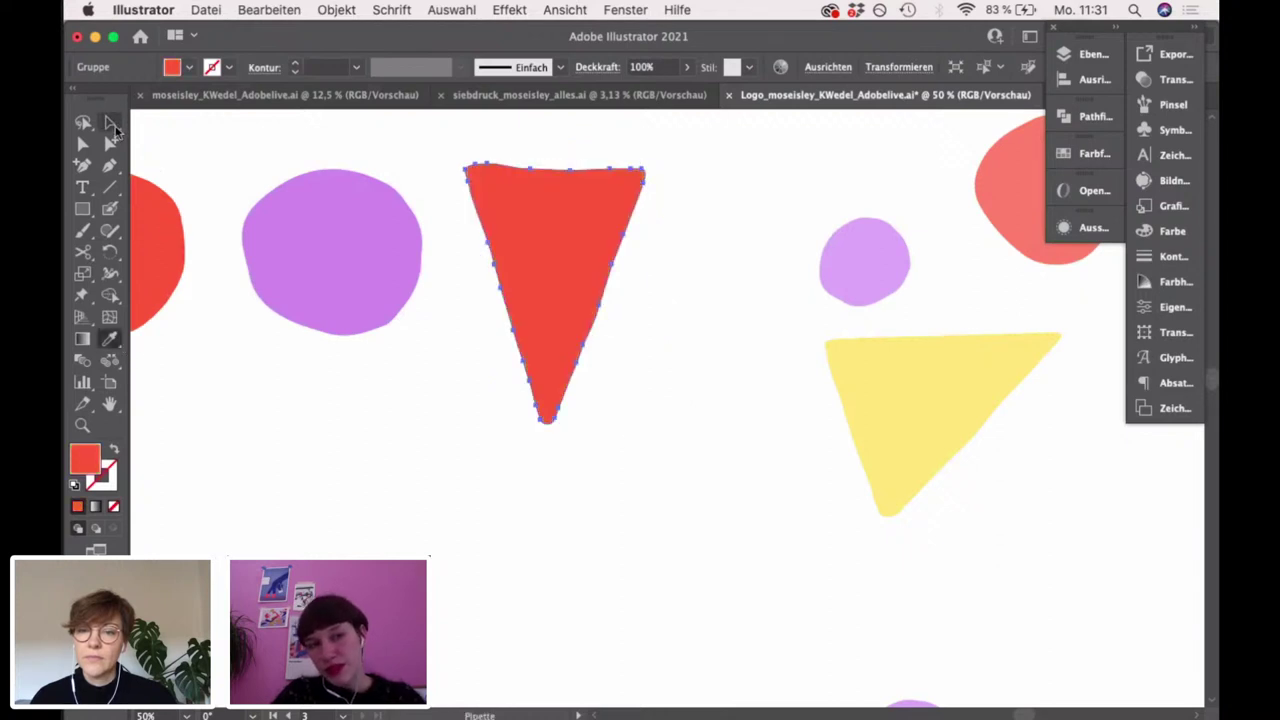
left_click(229, 168)
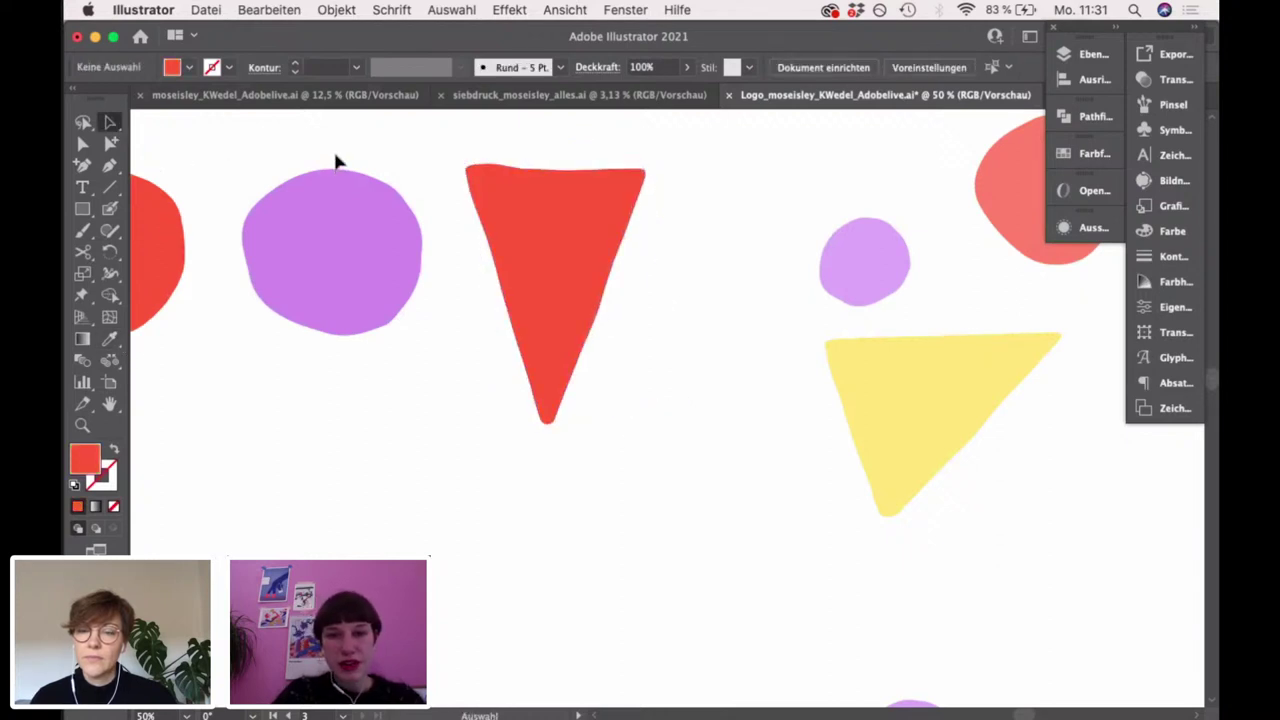
Compare the outlines of the large red triangle and the pale yellow triangle by selecting each, and clear the selection
left_click(583, 257)
scroll(668, 388, "right", 4)
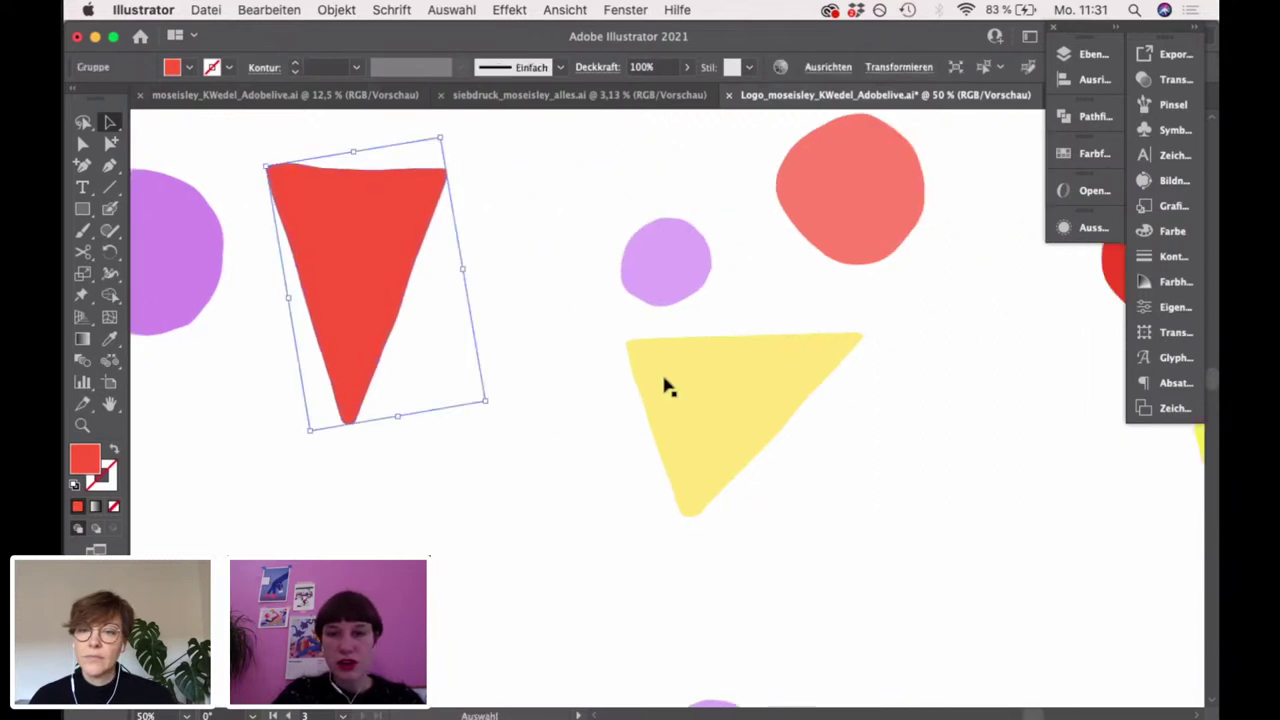
left_click(668, 388)
scroll(545, 375, "right", 3)
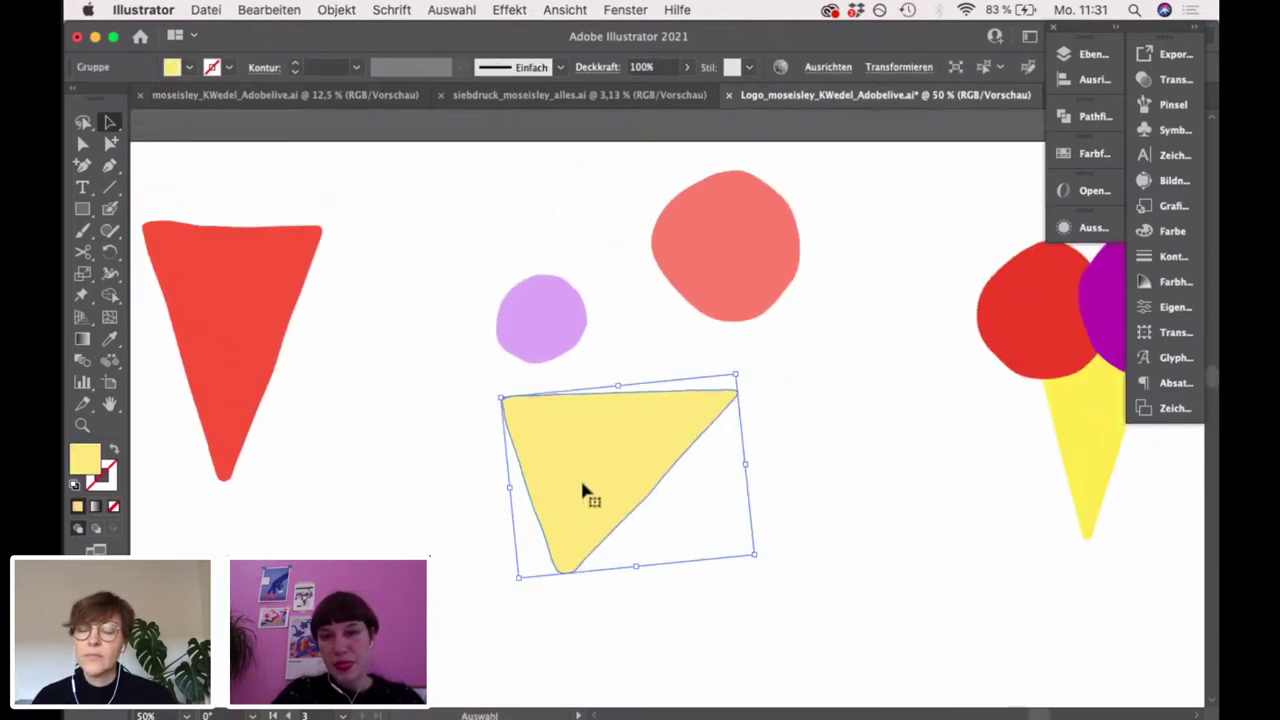
left_click(803, 459)
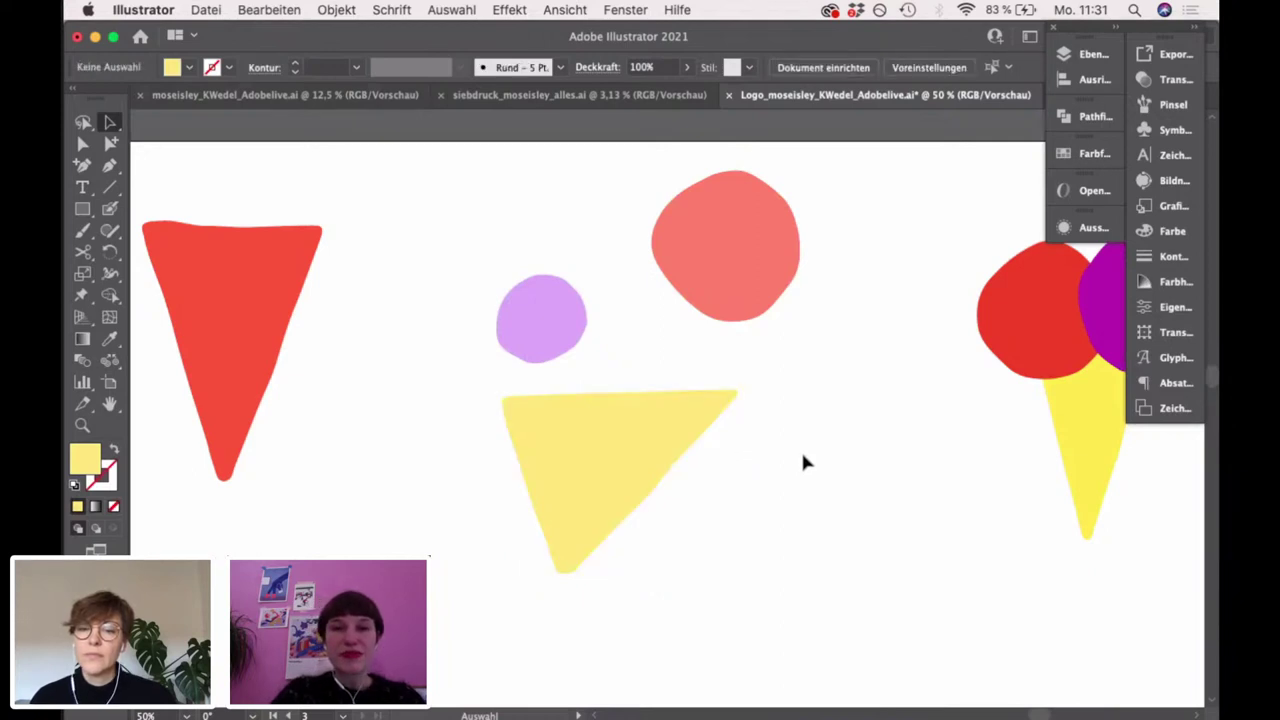
Undo the red recolouring of the large triangle
scroll(665, 485, "left", 5)
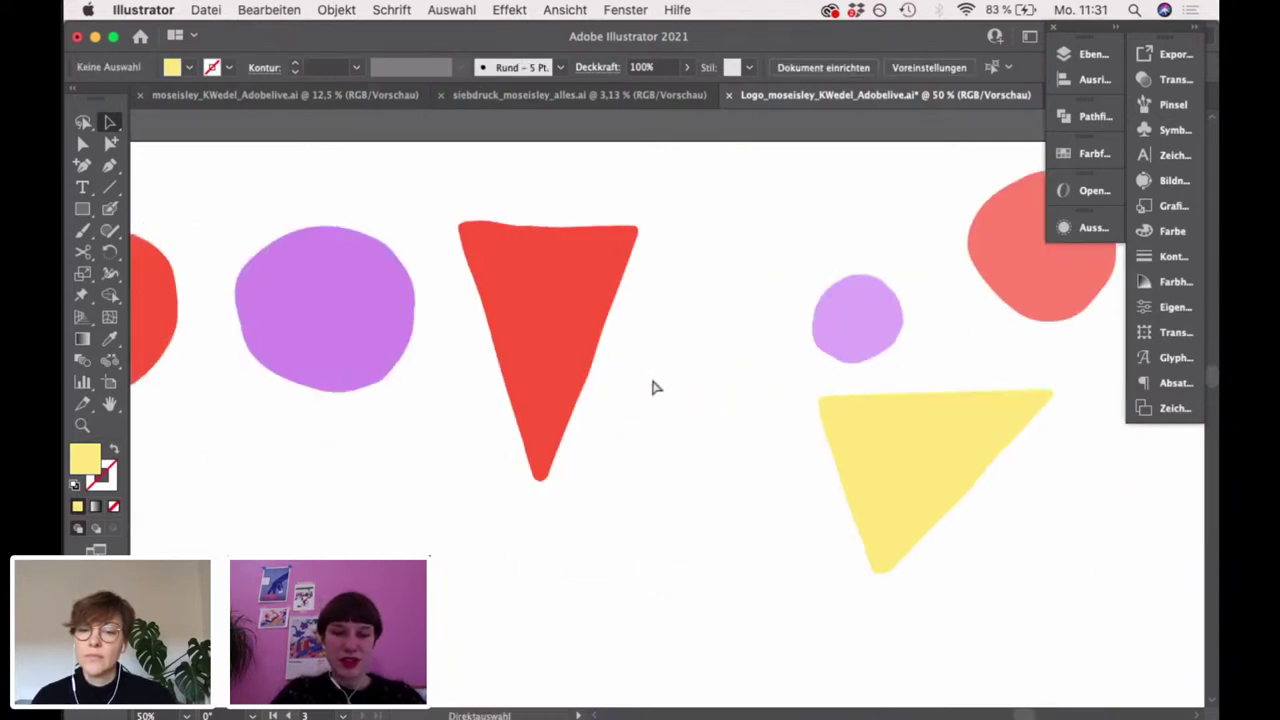
key("super+z")
left_click(790, 424)
Examine the two-scoop cone, the cone held by the red hand, and the pink Mos Eisley badge draft below them
scroll(855, 427, "right", 10)
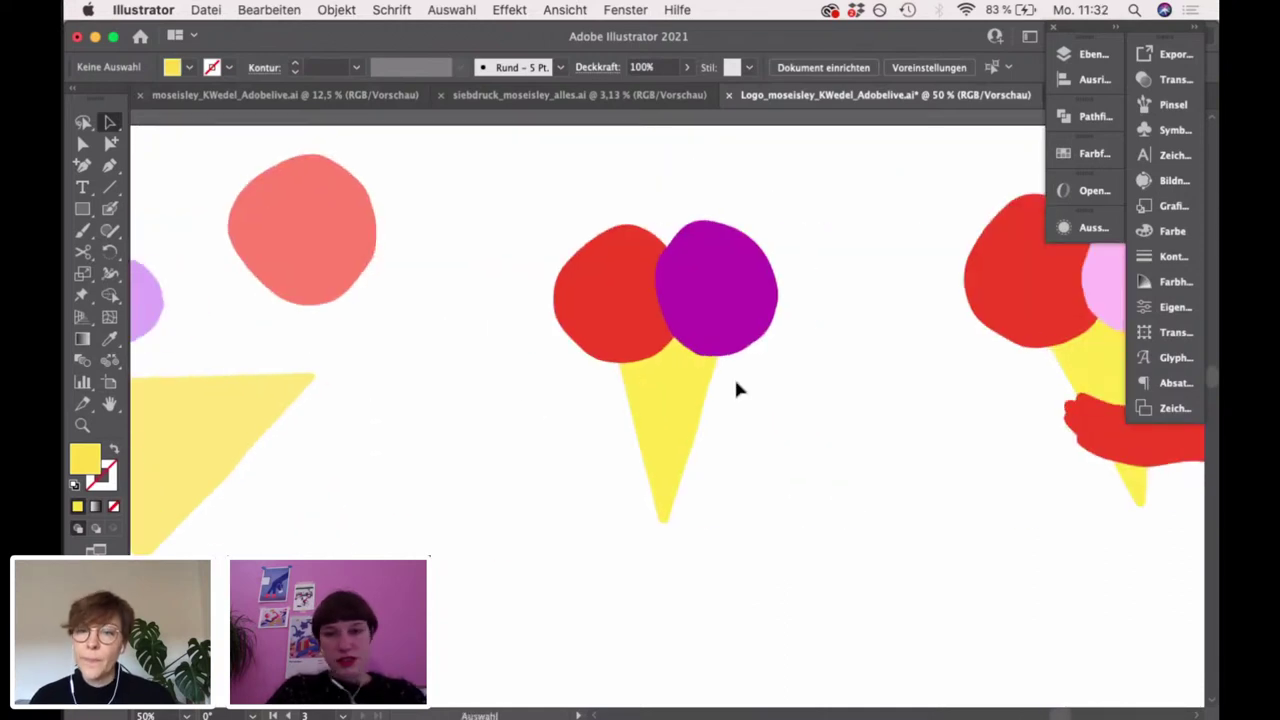
scroll(734, 386, "right", 6)
scroll(531, 514, "right", 2)
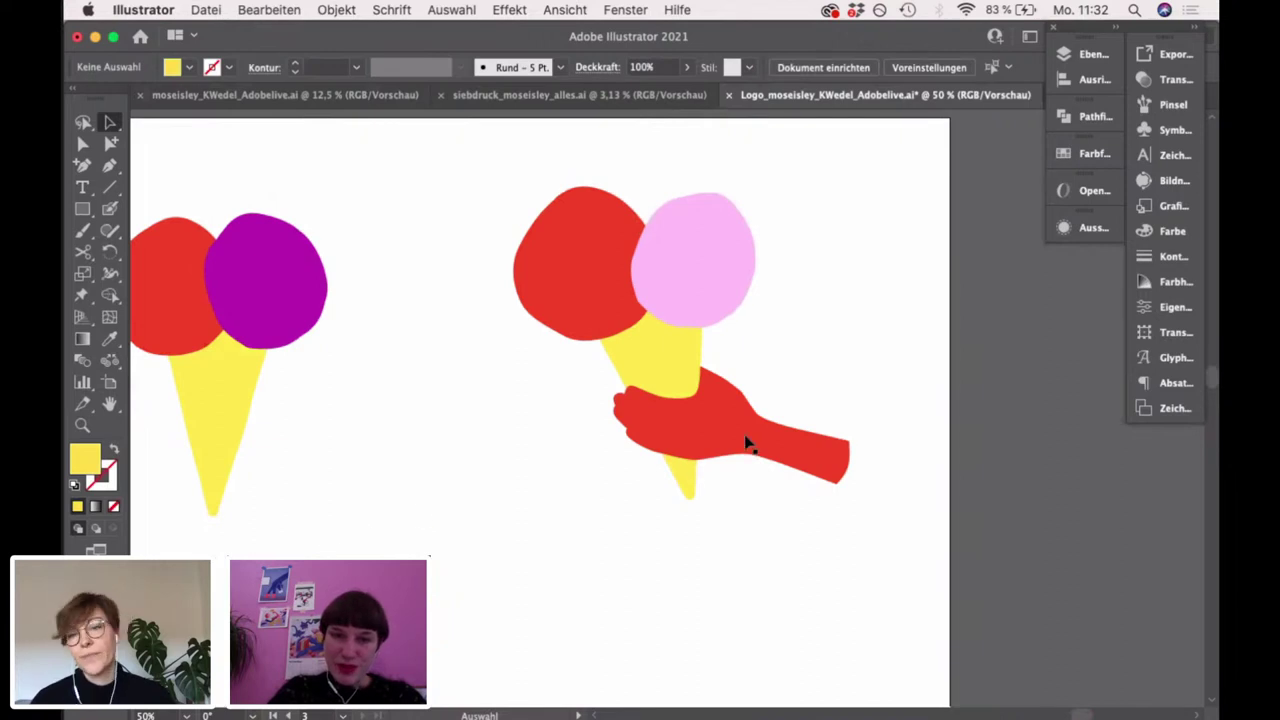
scroll(263, 514, "left", 12)
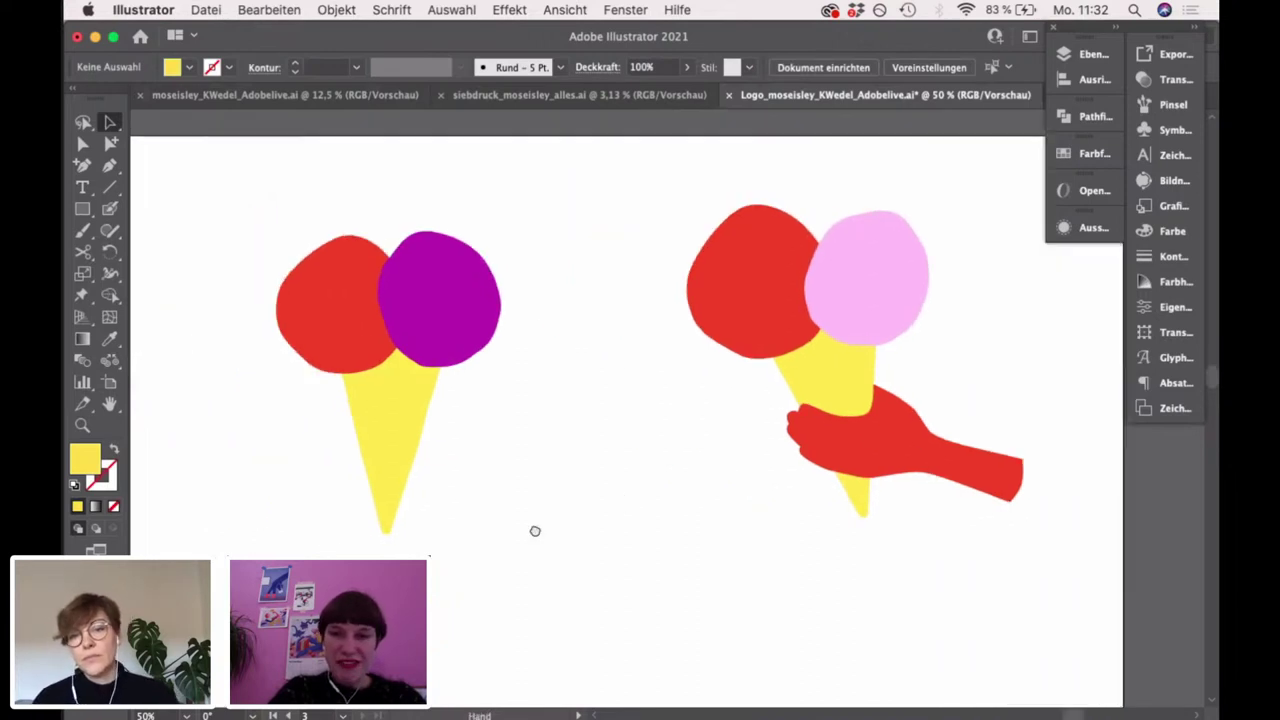
scroll(423, 523, "down", 2)
left_click_drag(543, 470, 737, 317)
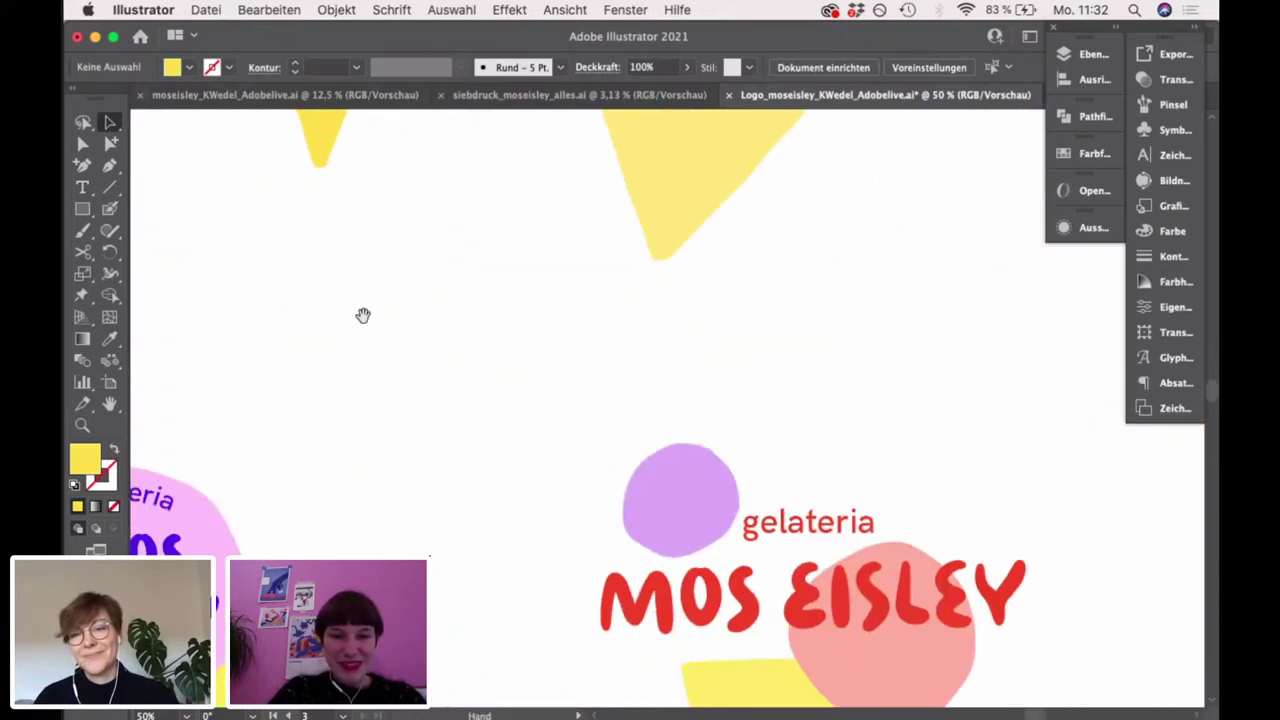
left_click_drag(363, 314, 672, 327)
scroll(672, 327, "down", 5)
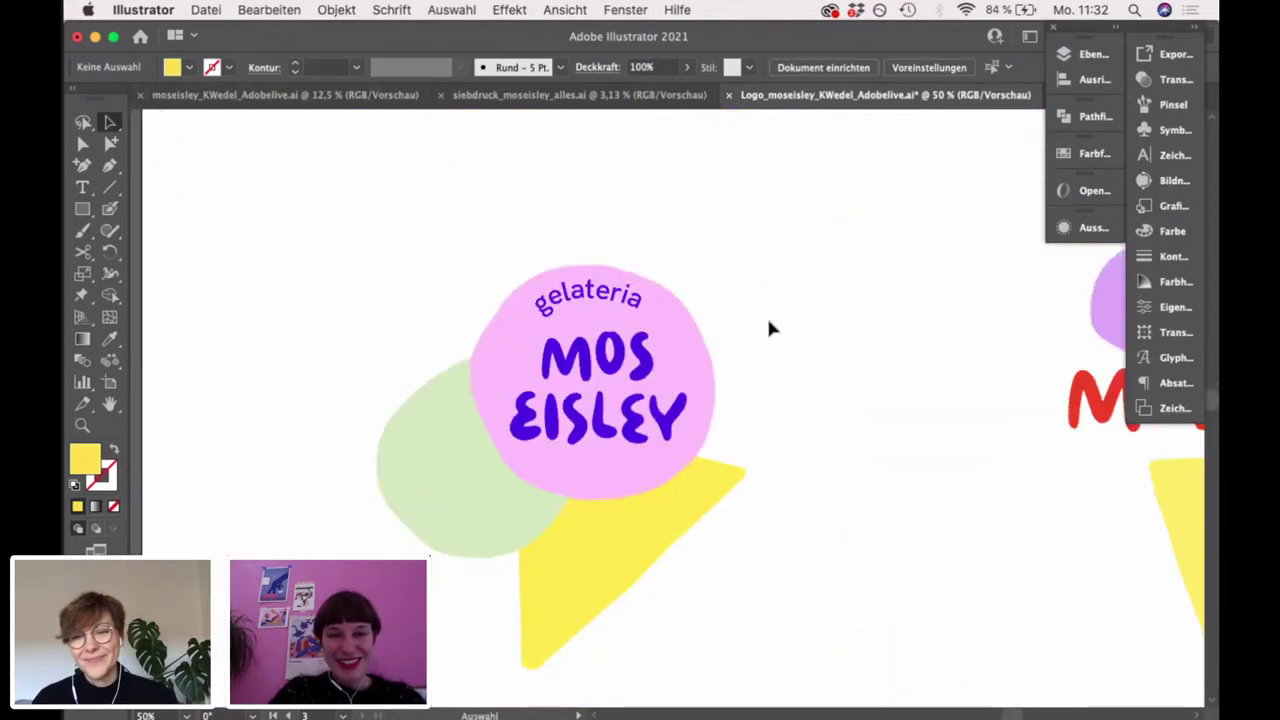
scroll(834, 403, "down", 2)
Ungroup the pink, green and yellow shapes behind the Mos Eisley lettering, select them individually, and clear the selection
left_click(624, 422)
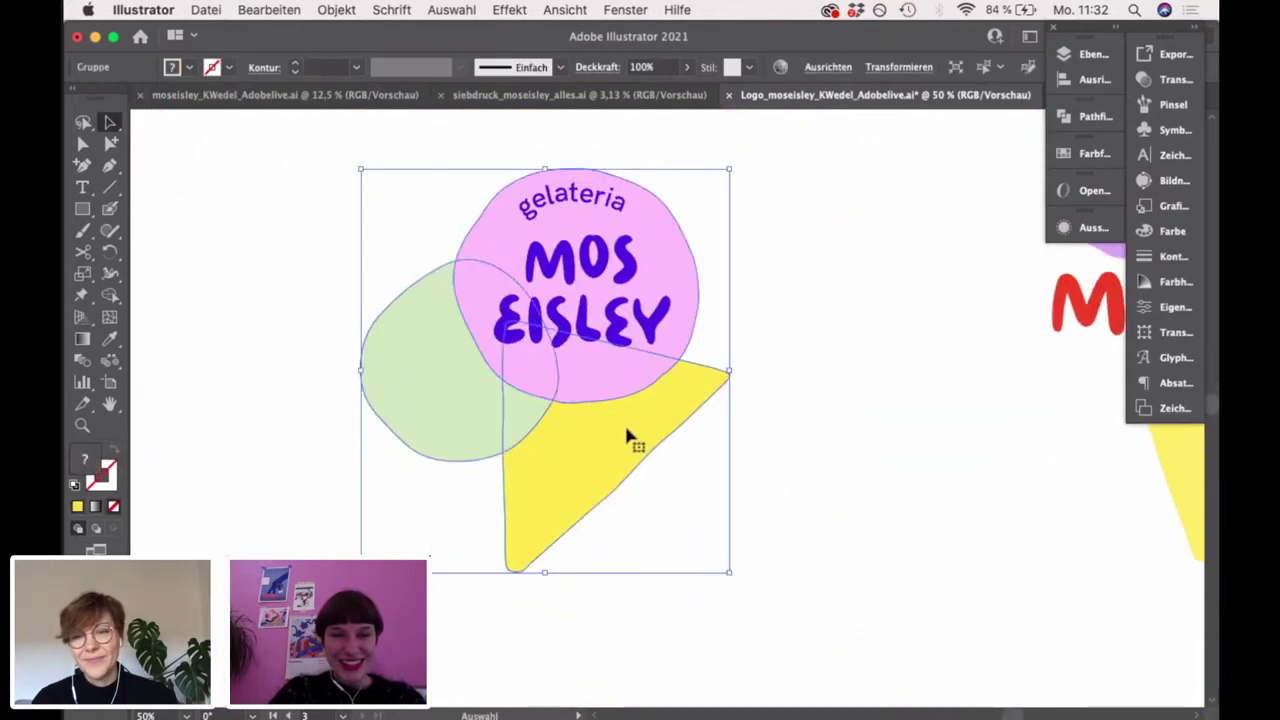
left_click(829, 498)
left_click(557, 420)
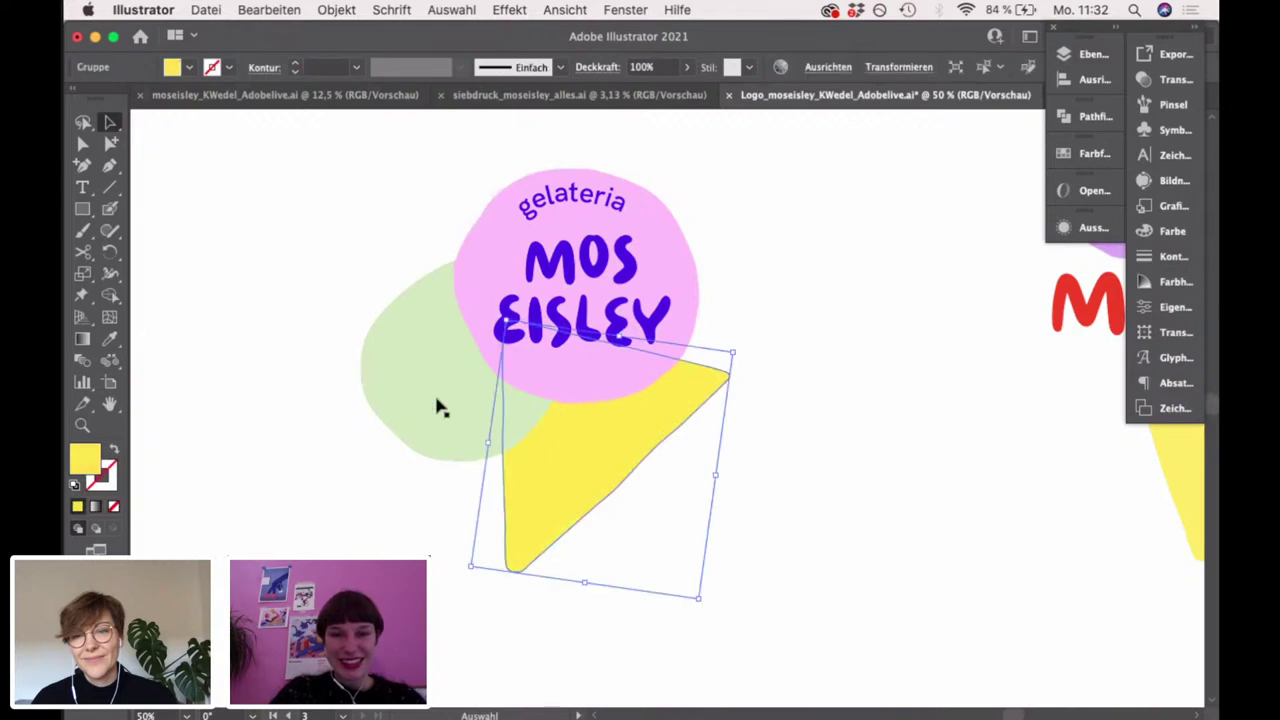
left_click(430, 395, "shift")
left_click(513, 248, "shift")
key("super+shift+a")
Select the curved "gelateria" text on the pink badge and open its character settings
scroll(655, 238, "up", 1)
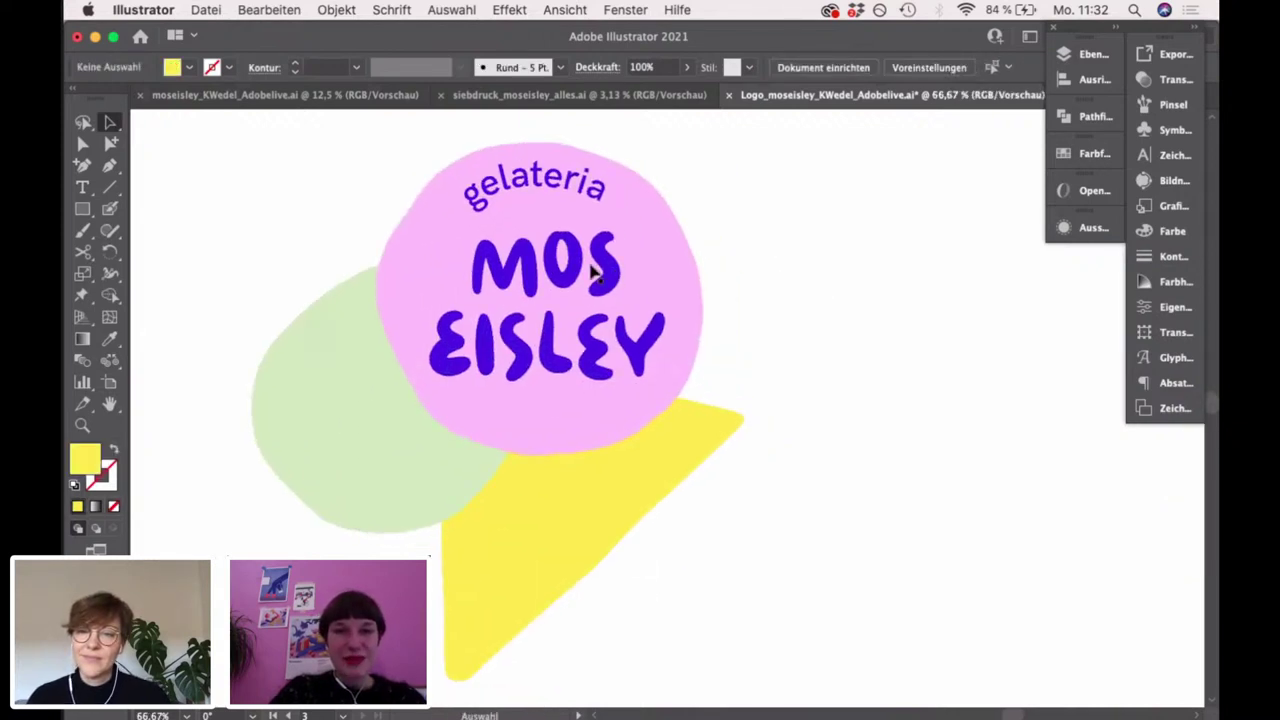
left_click(565, 193)
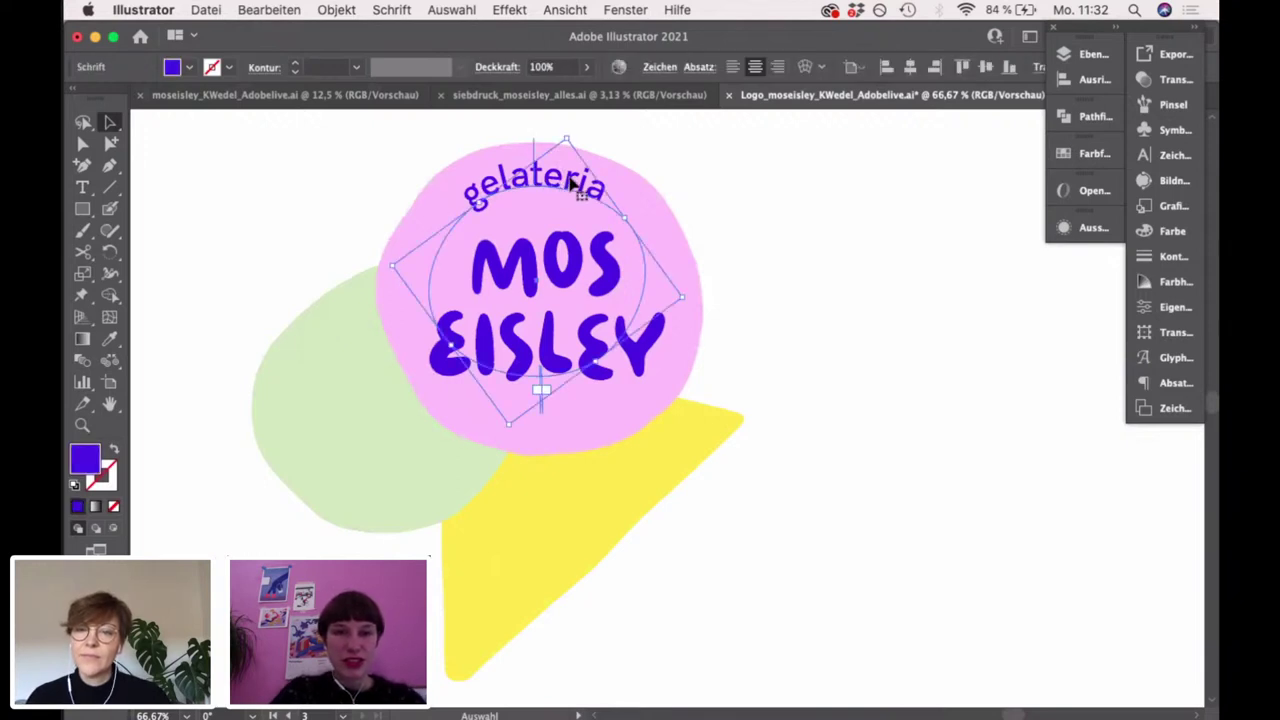
double_click(573, 188)
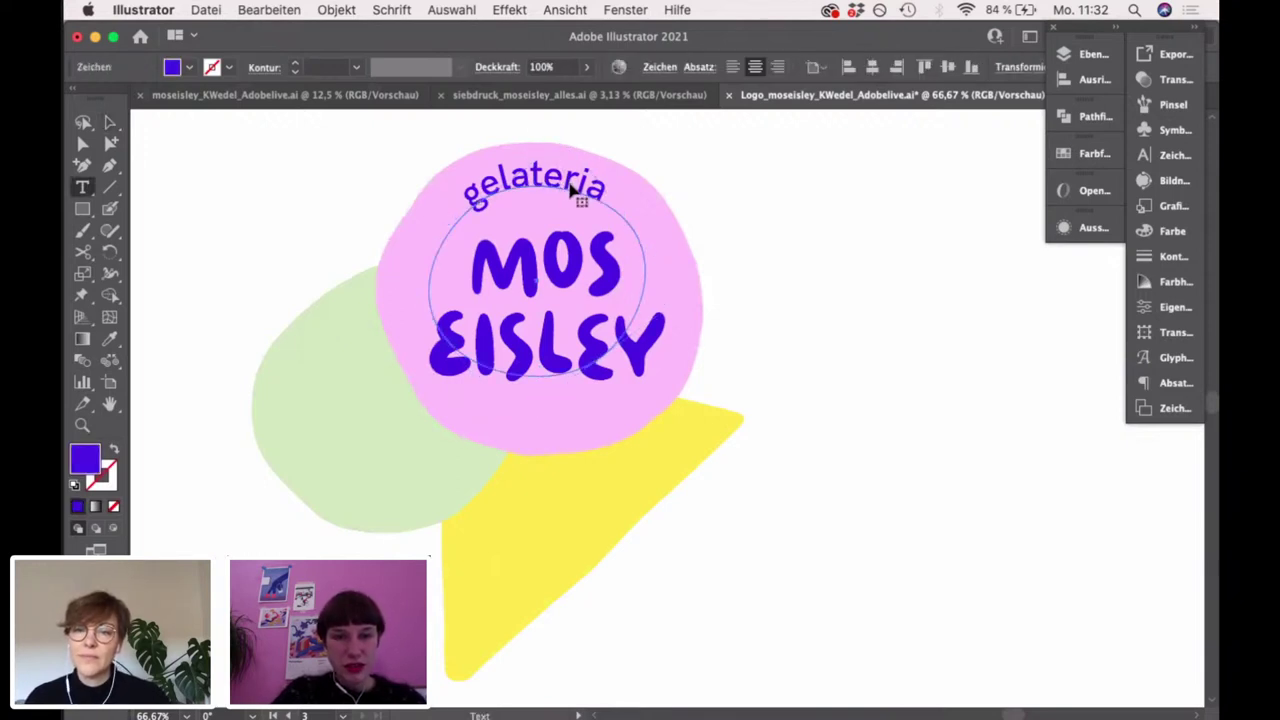
double_click(573, 188)
left_click(651, 66)
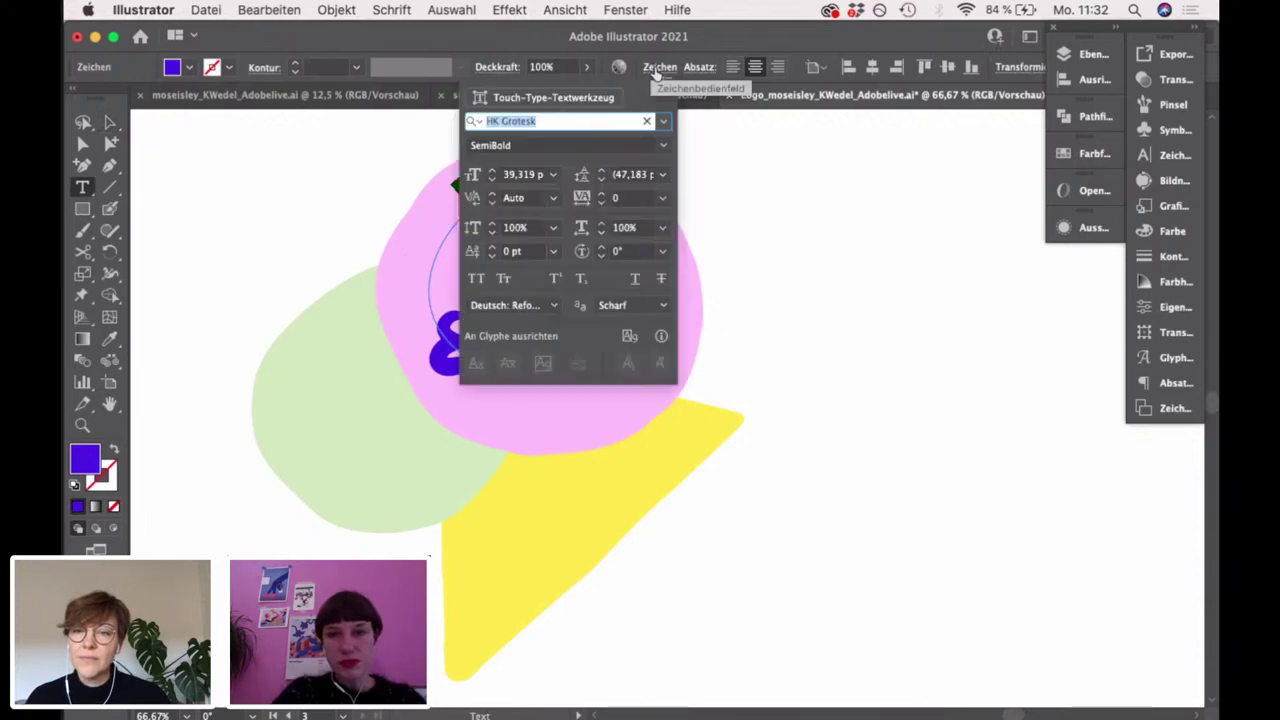
Close the character settings of the curved "gelateria" text and clear the text selection
left_click(655, 70)
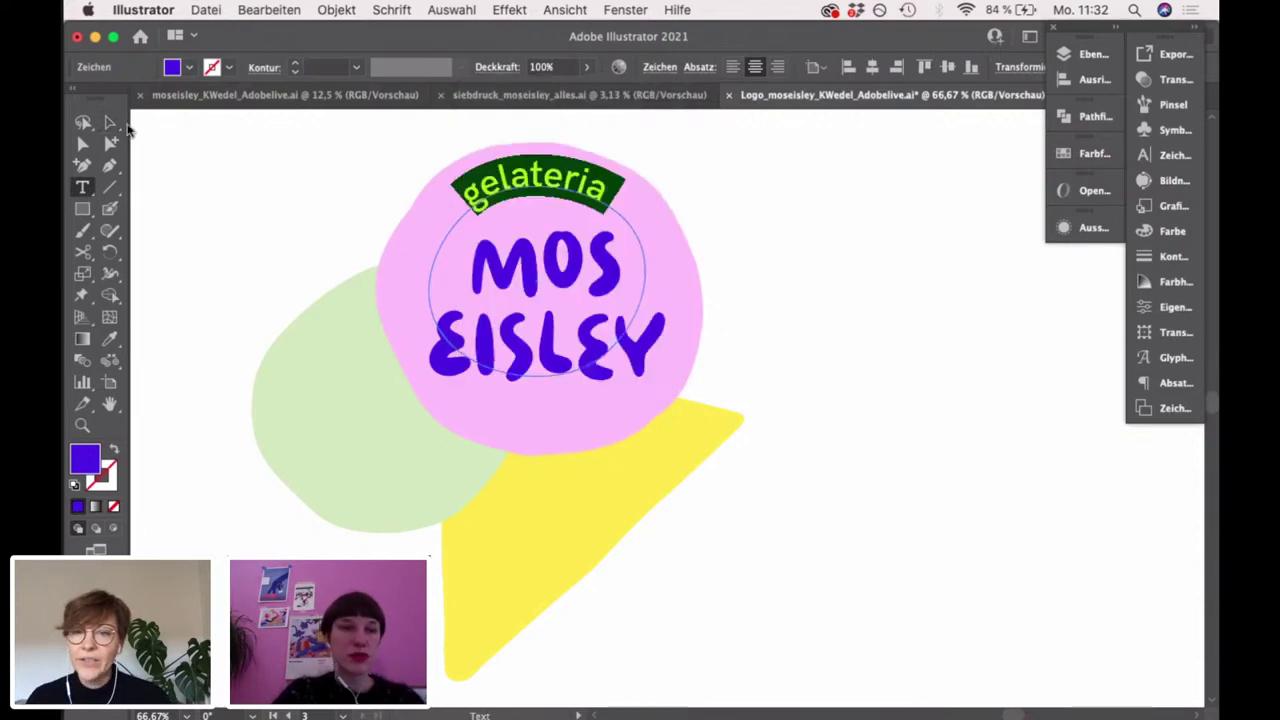
left_click(110, 122)
left_click(338, 195)
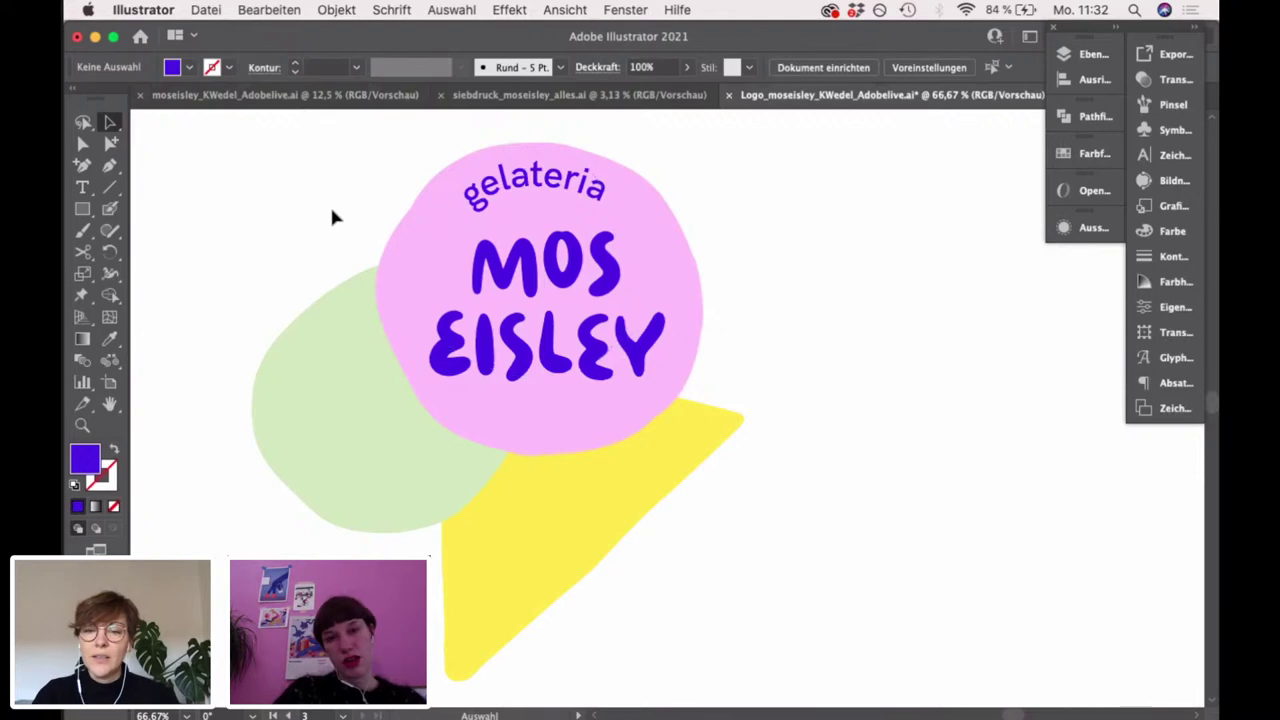
Examine how the curved "gelateria" text and the Mos Eisley lettering sit on the badge's irregular pink shape, briefly selecting that shape
scroll(330, 213, "up", 1)
scroll(585, 195, "up", 1)
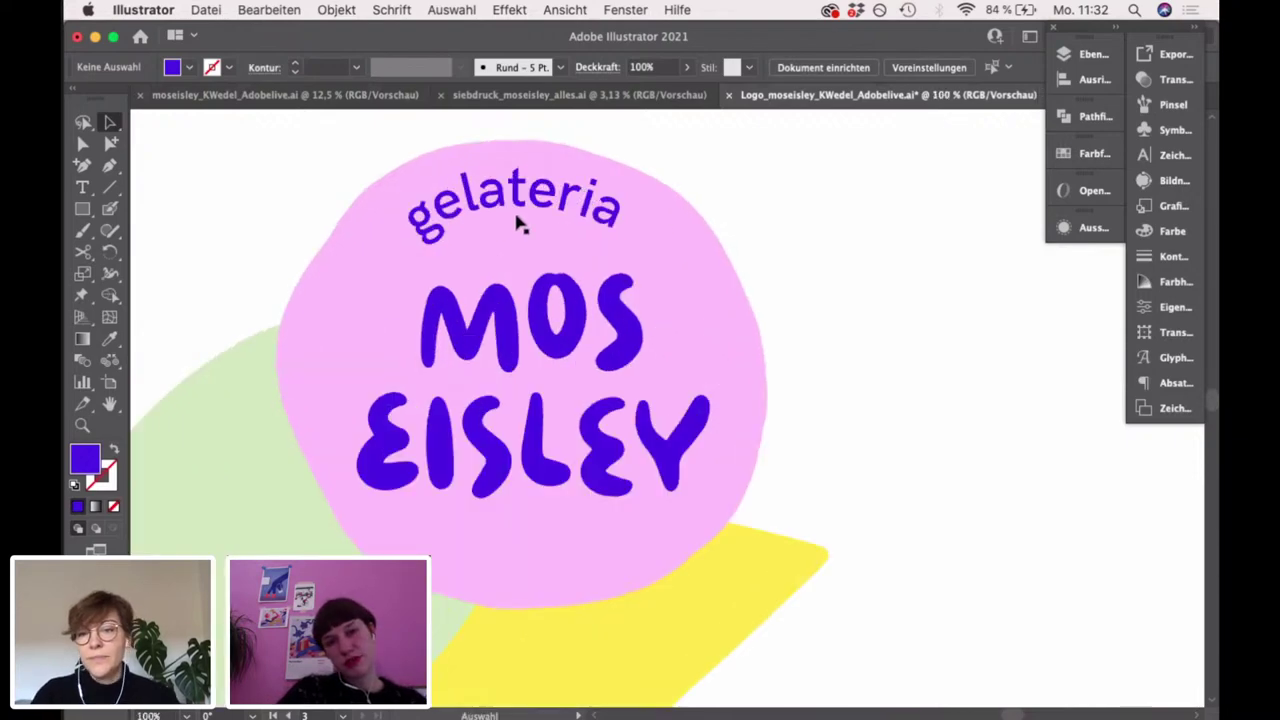
scroll(476, 225, "up", 1)
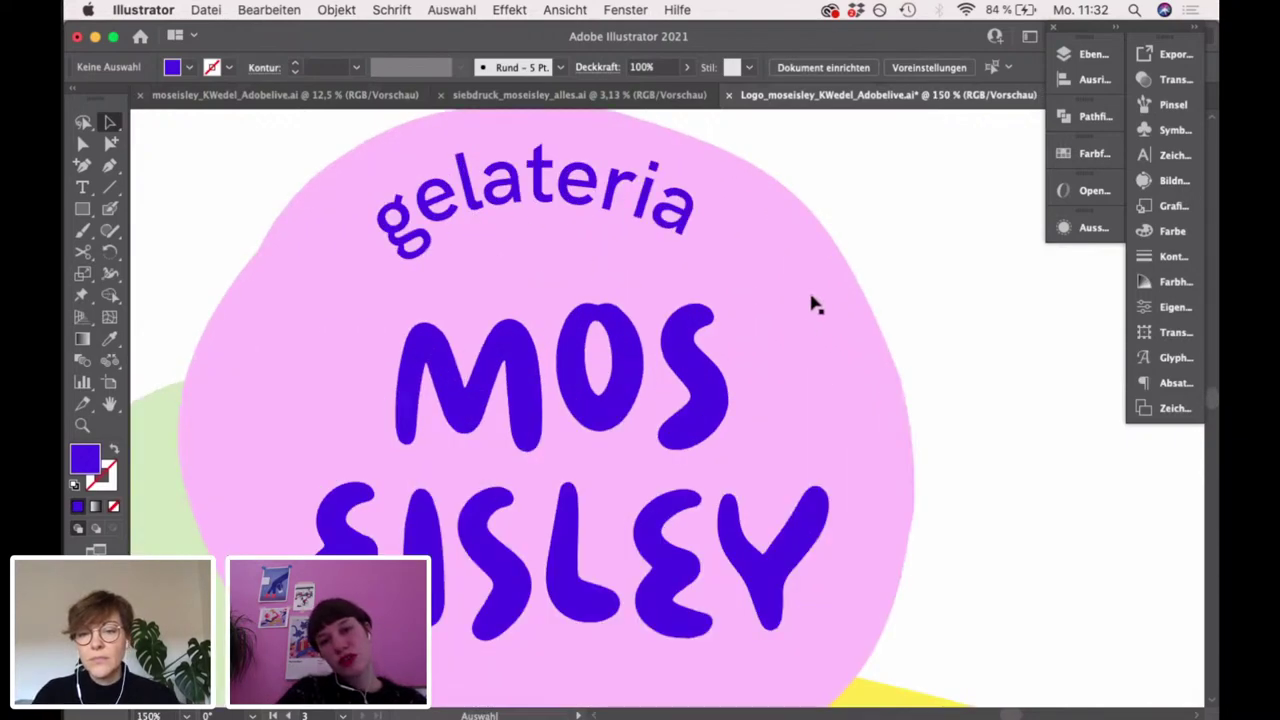
scroll(820, 290, "up", 1)
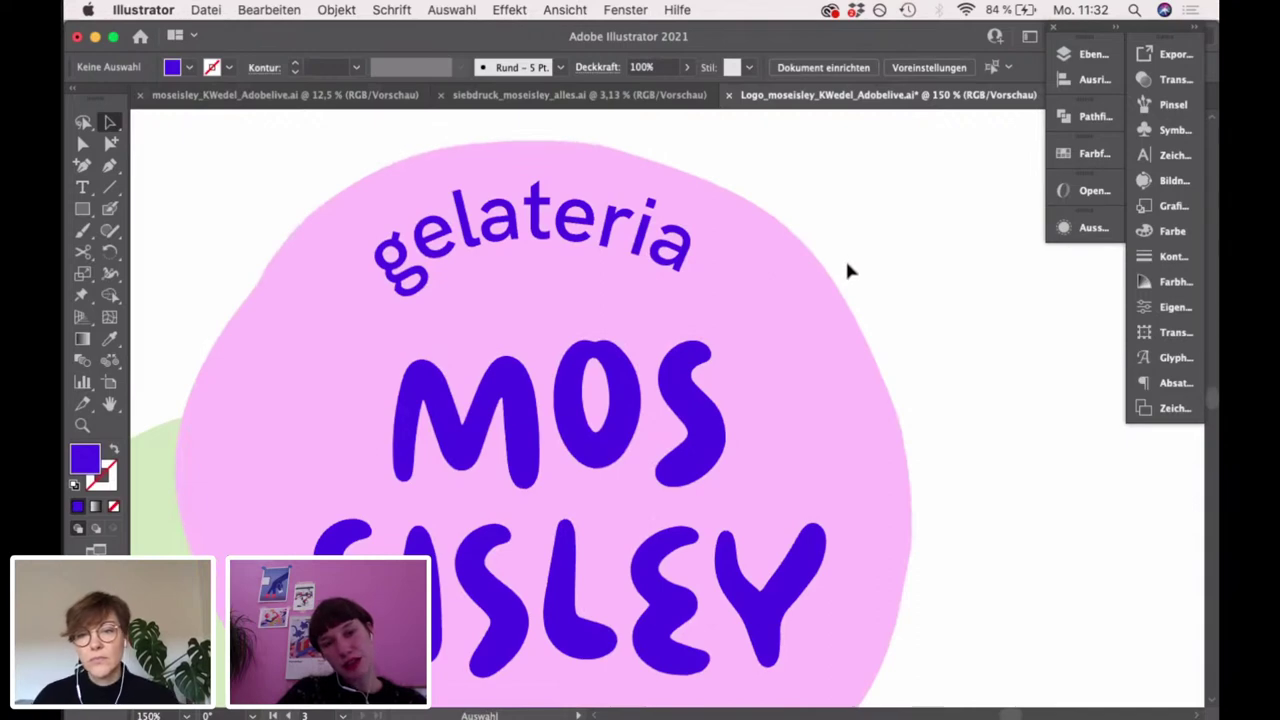
scroll(860, 255, "down", 2)
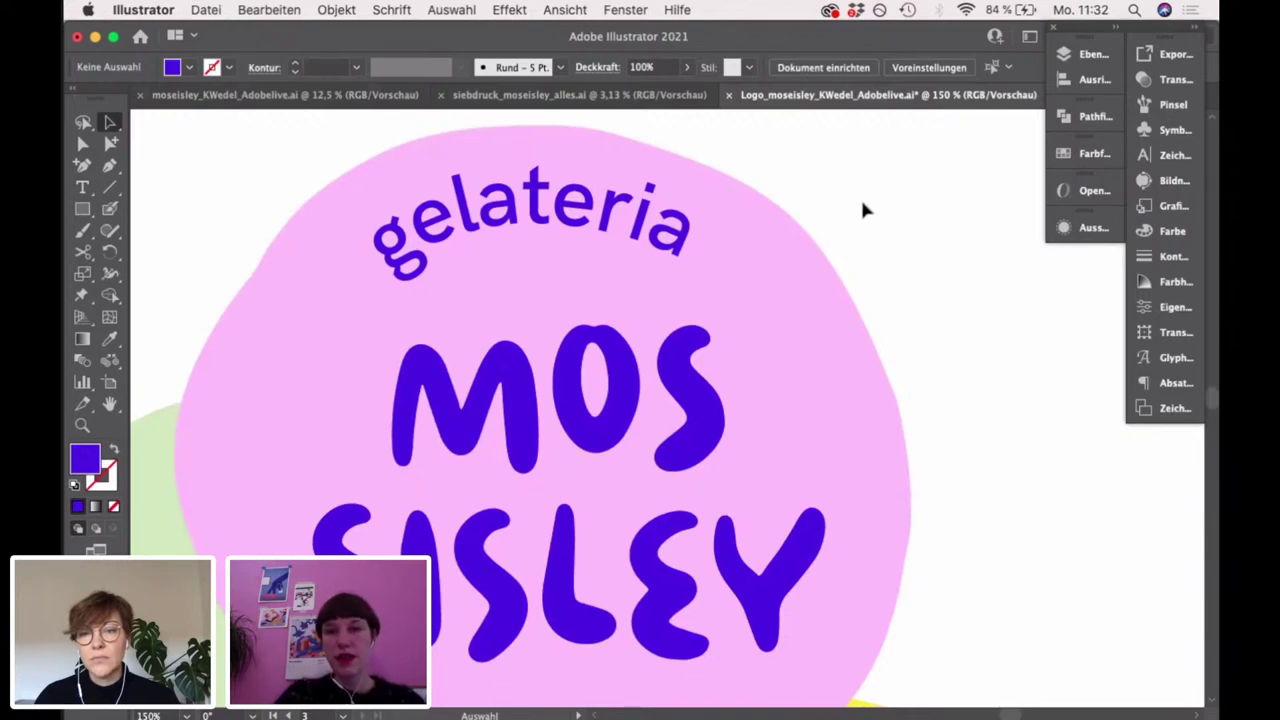
left_click_drag(862, 255, 860, 222)
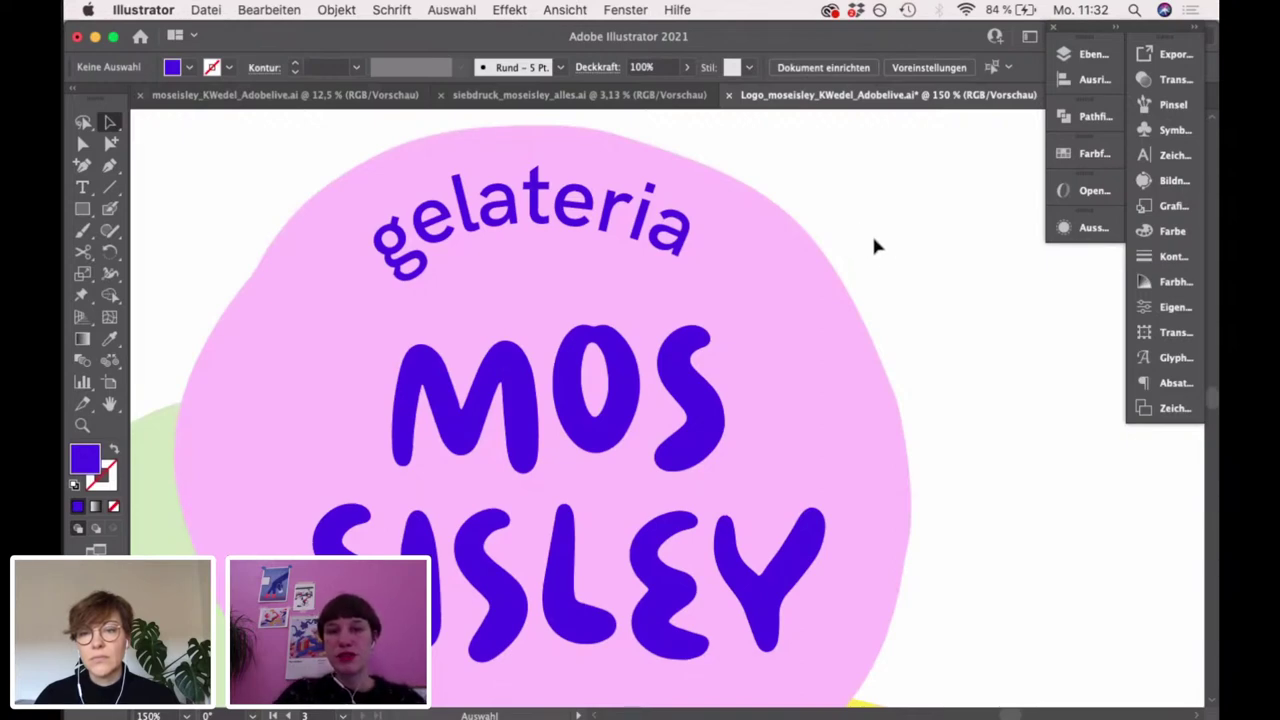
scroll(882, 264, "down", 3)
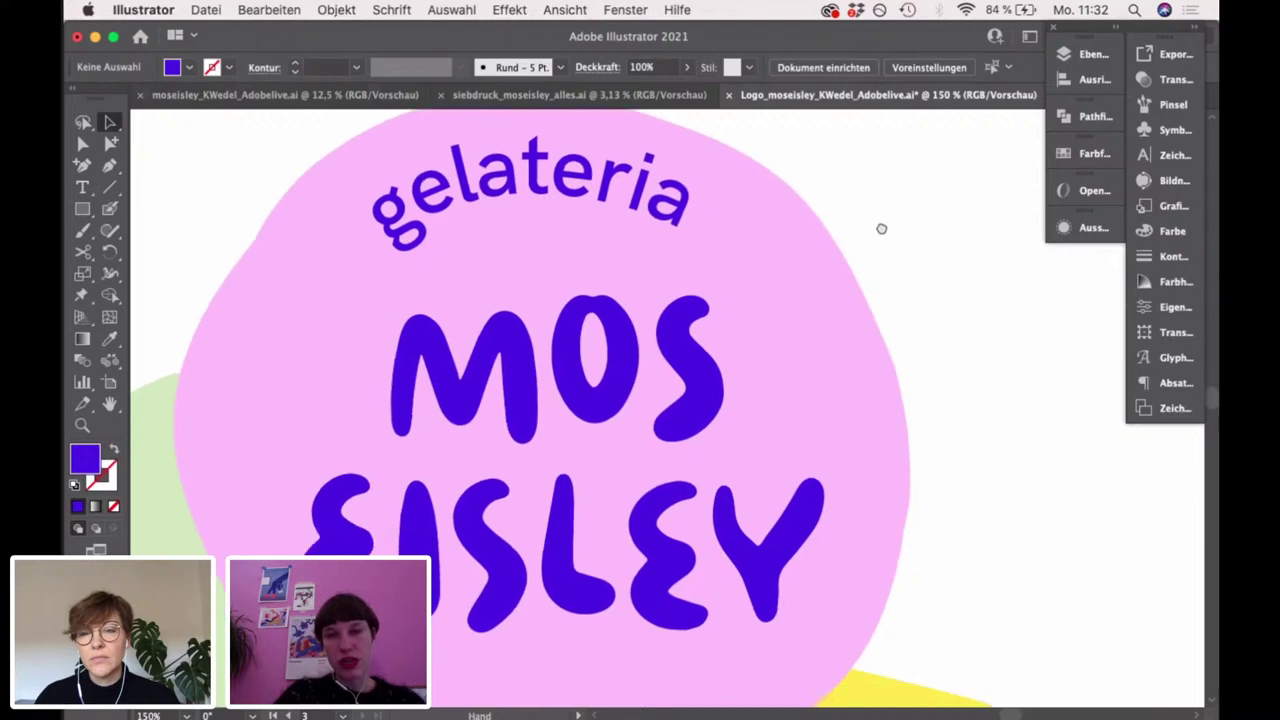
scroll(896, 262, "down", 2)
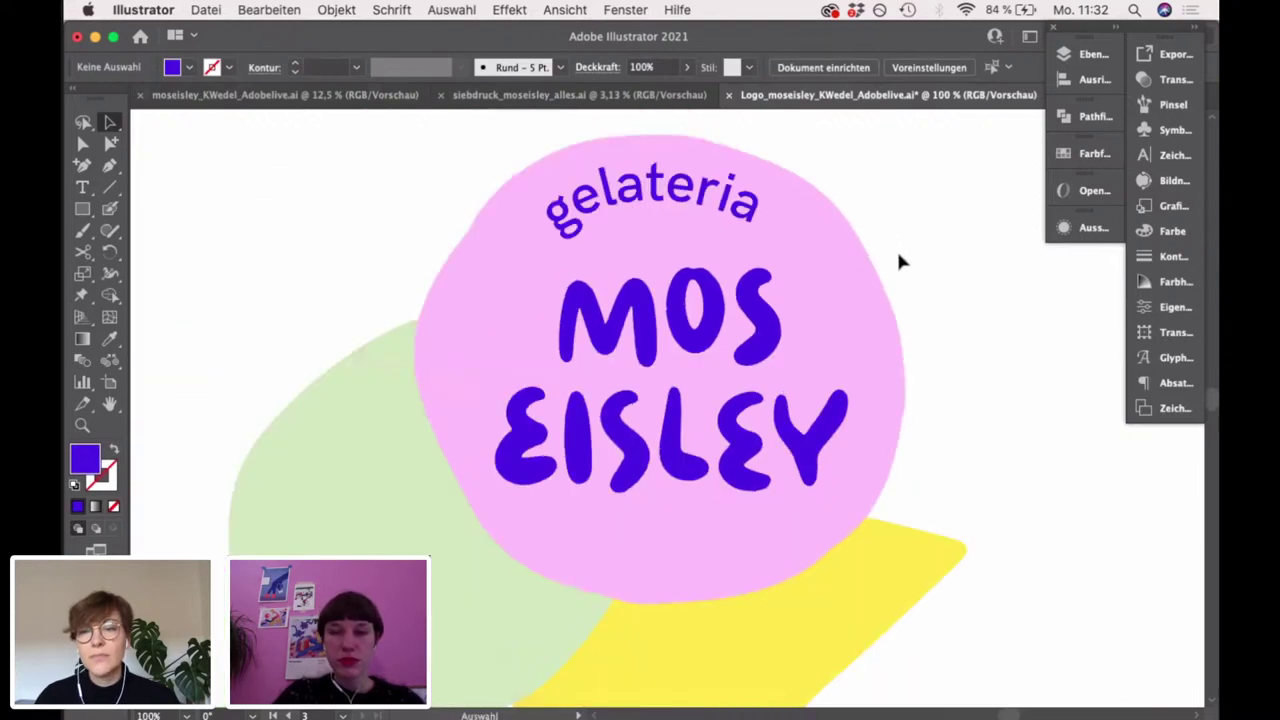
scroll(900, 280, "down", 2)
left_click_drag(843, 270, 639, 227)
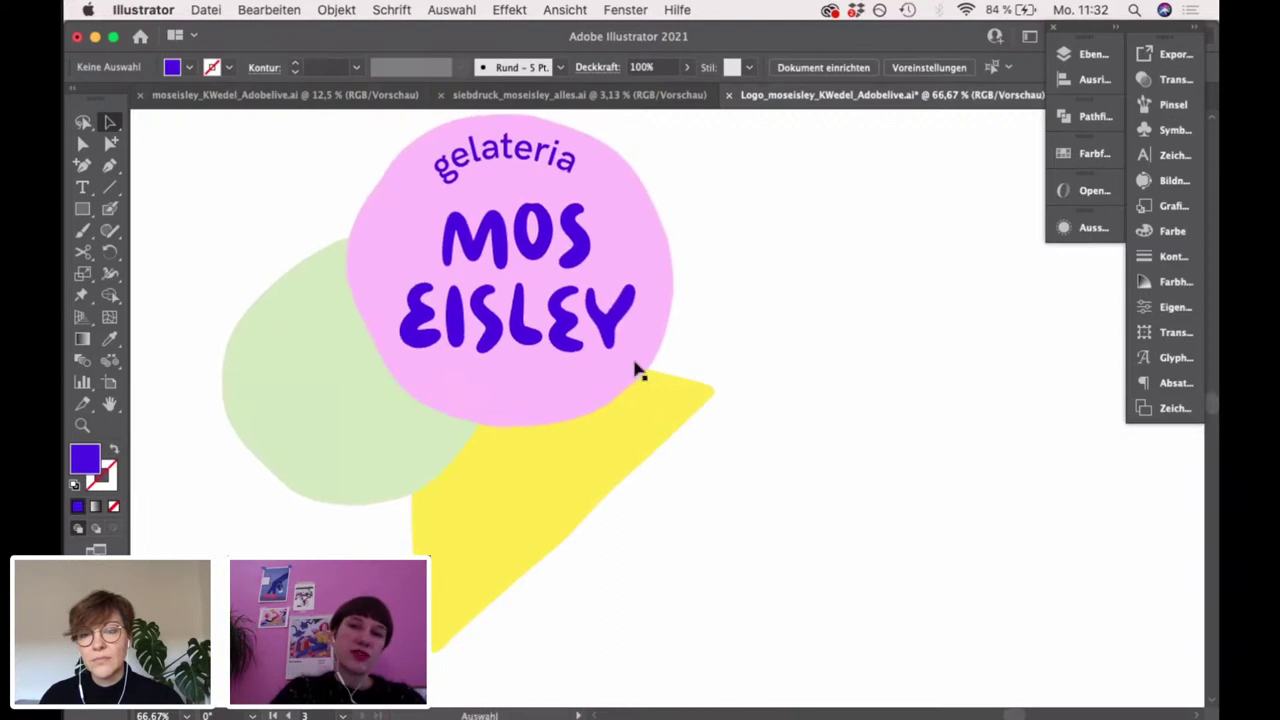
left_click(532, 412)
left_click_drag(771, 378, 763, 388)
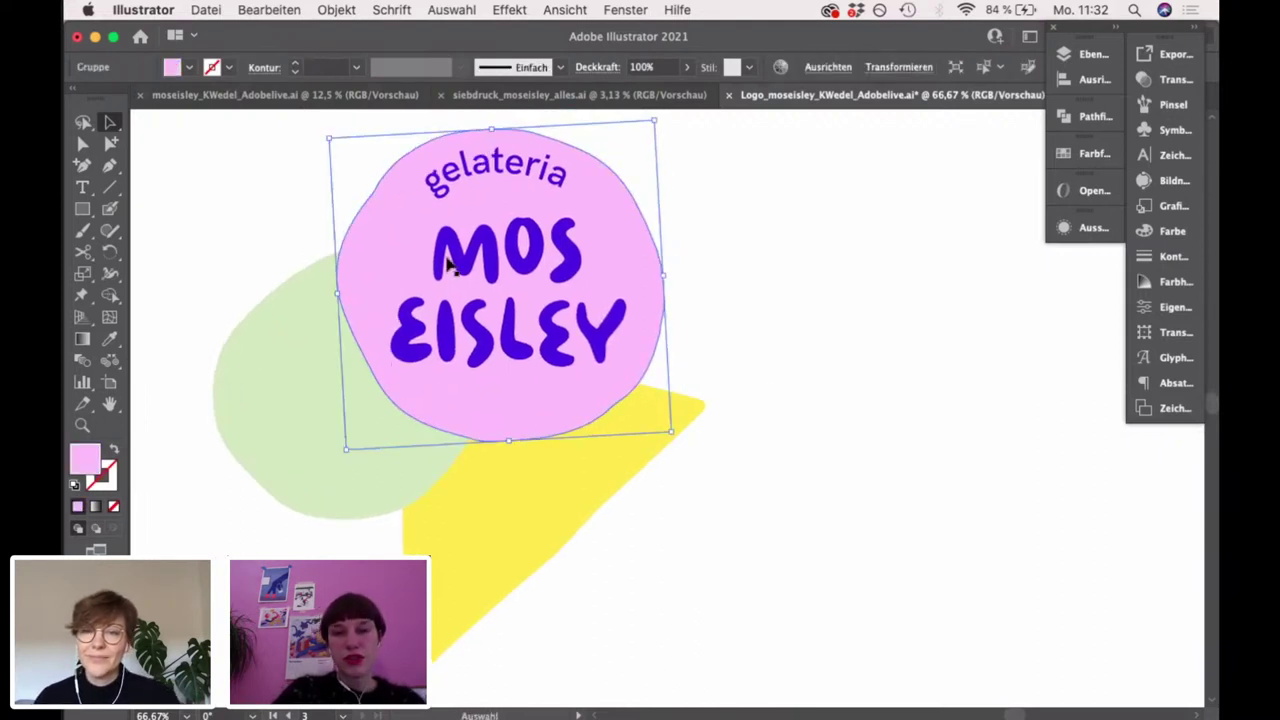
left_click(806, 290)
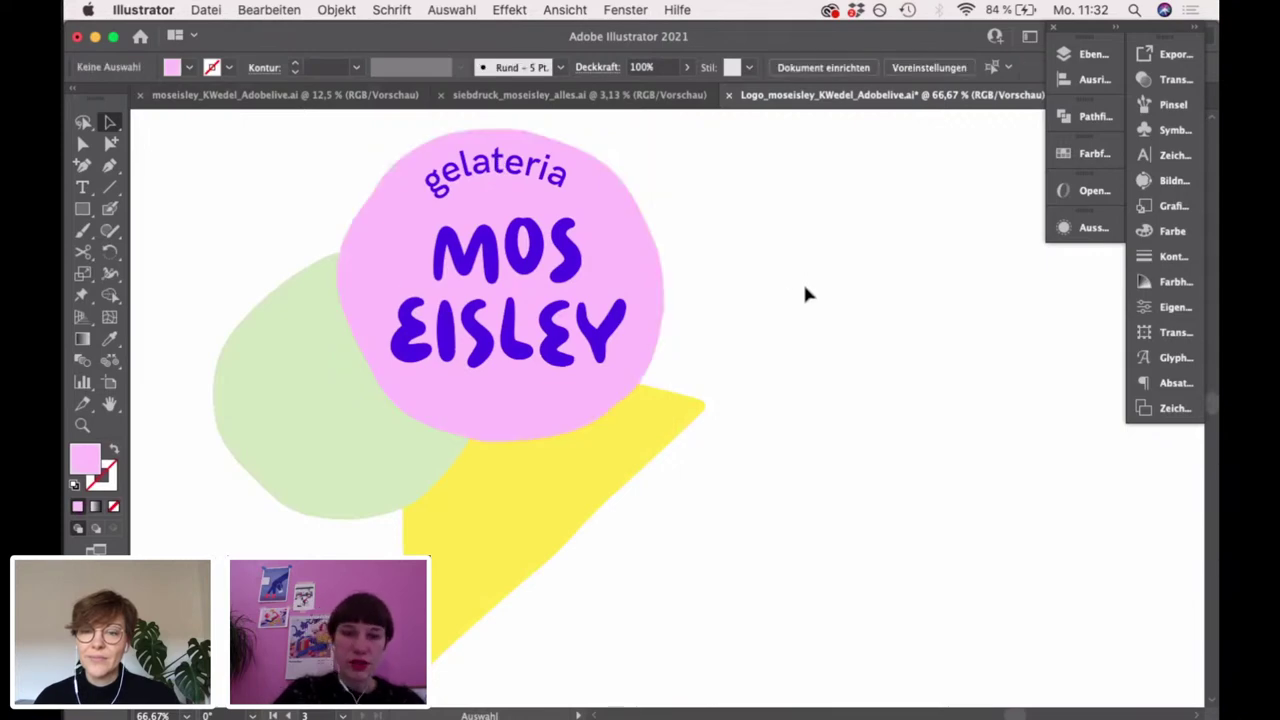
Group the red "gelateria" text with the red Mos Eisley lettering in the neighbouring draft and clear the selection
scroll(806, 294, "down", 1)
scroll(820, 331, "right", 5)
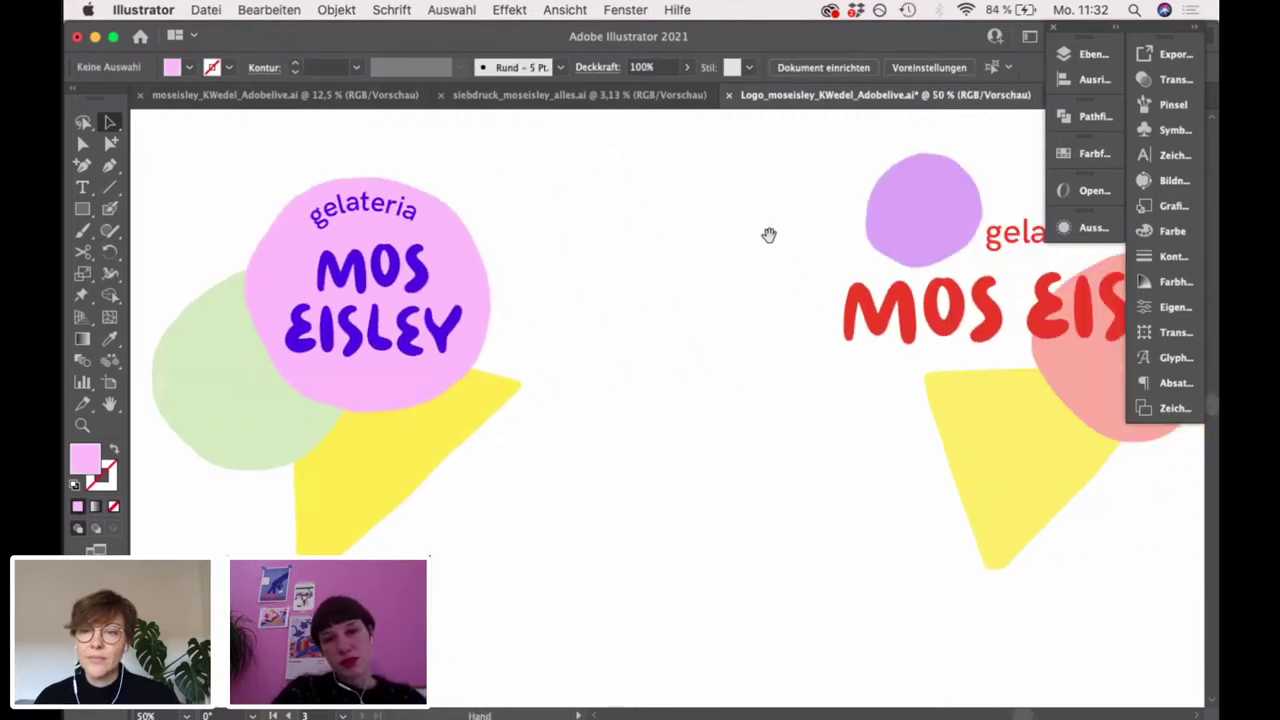
left_click_drag(769, 235, 277, 251)
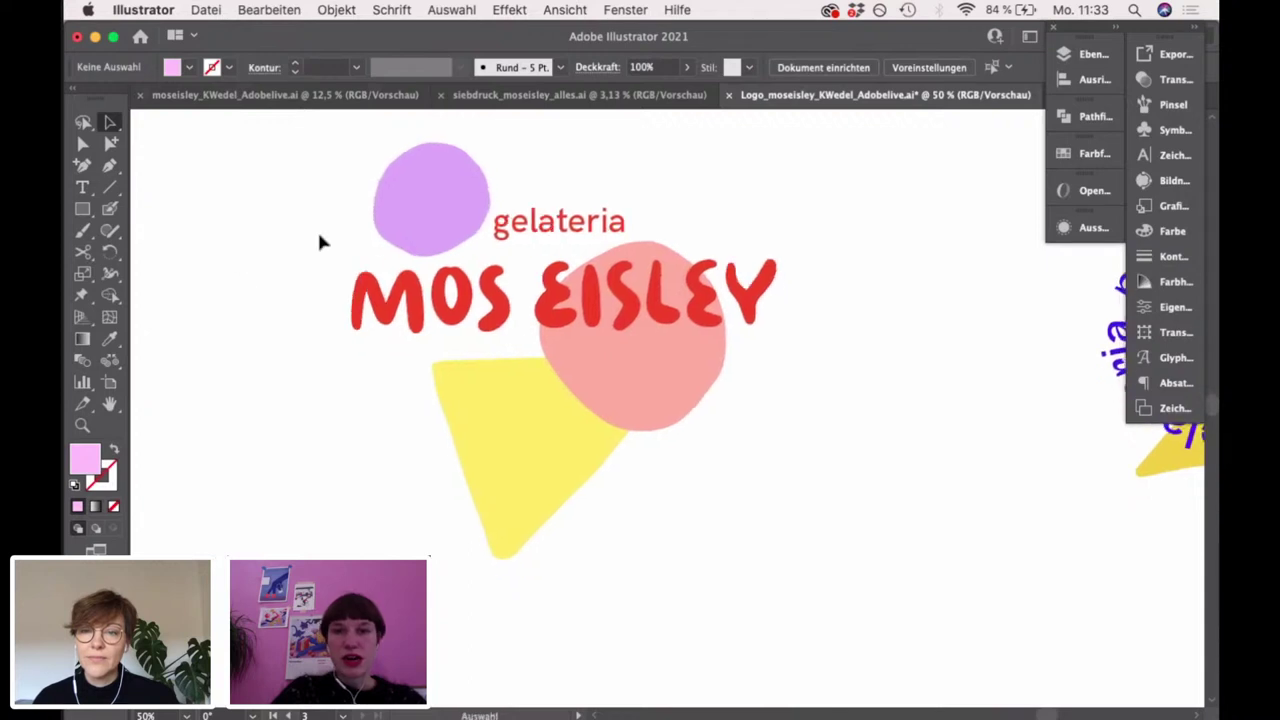
left_click(547, 227)
left_click(546, 304, "shift")
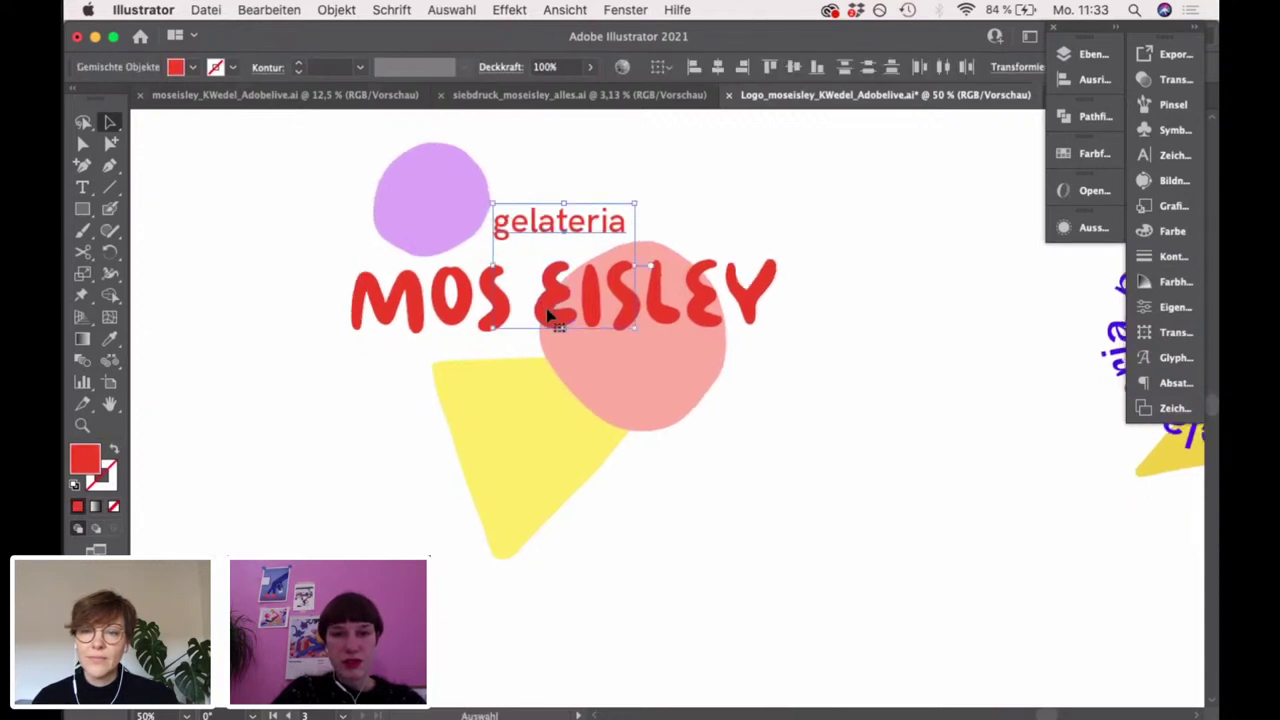
left_click(556, 290)
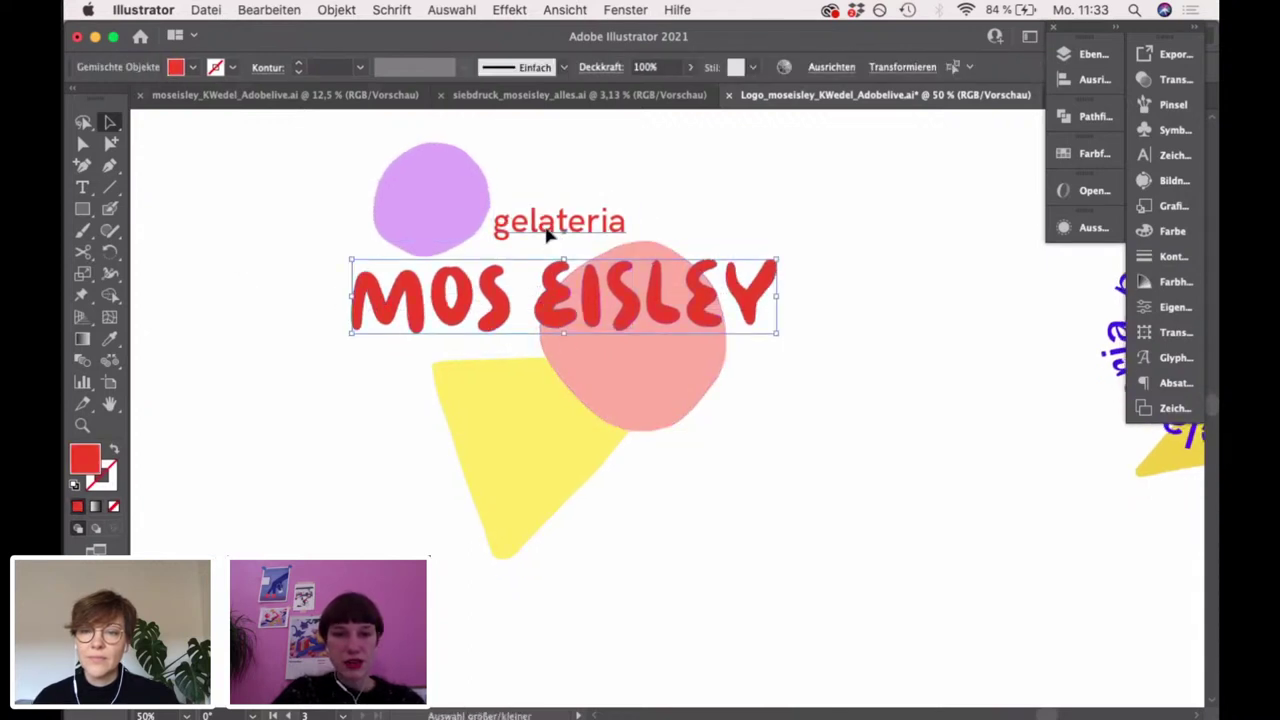
key("super+g")
left_click(750, 185)
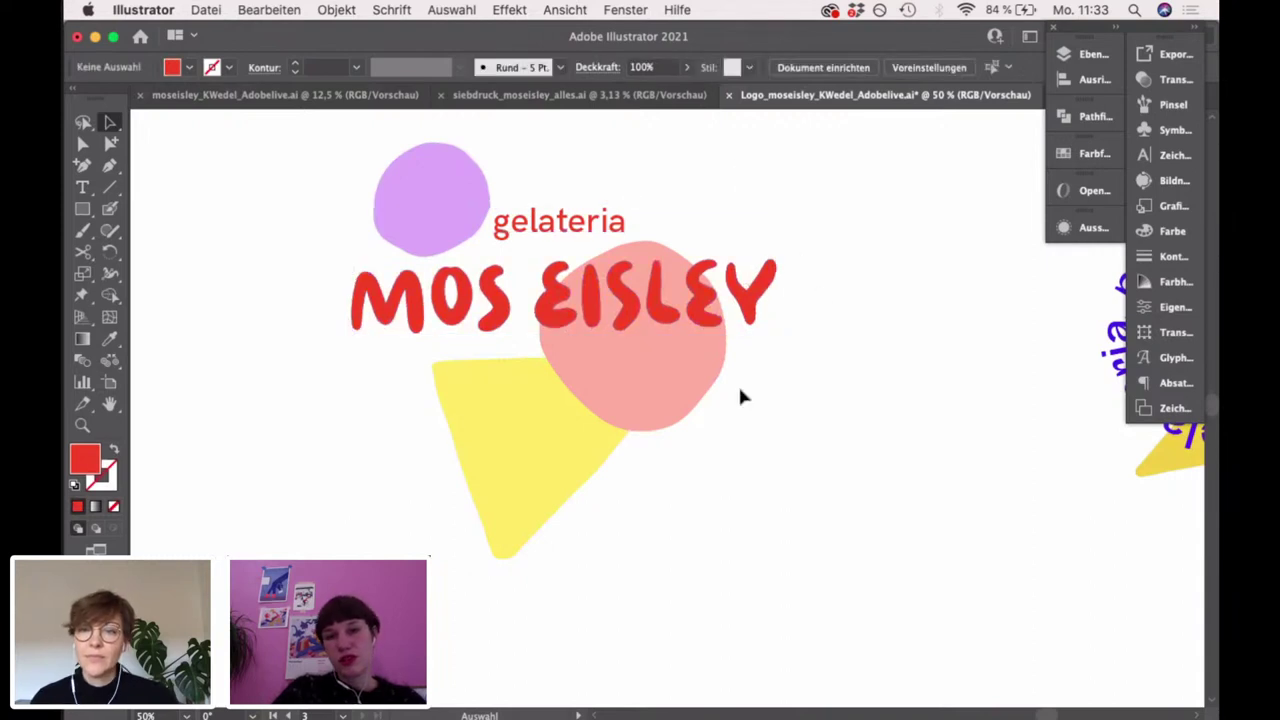
Move the purple circle outward, the salmon circle below the red lettering, and the yellow triangle above it, rotating the triangle
left_click(417, 250)
left_click_drag(424, 205, 395, 200)
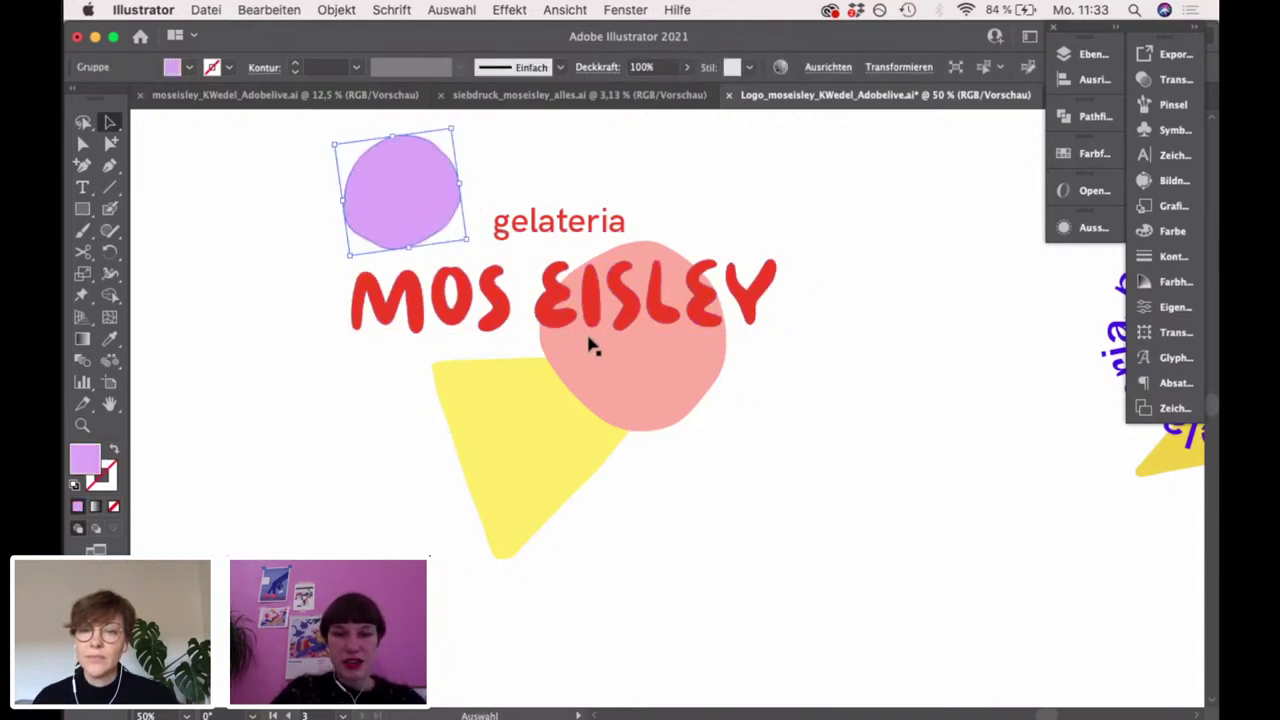
left_click_drag(590, 345, 297, 435)
left_click_drag(580, 446, 652, 205)
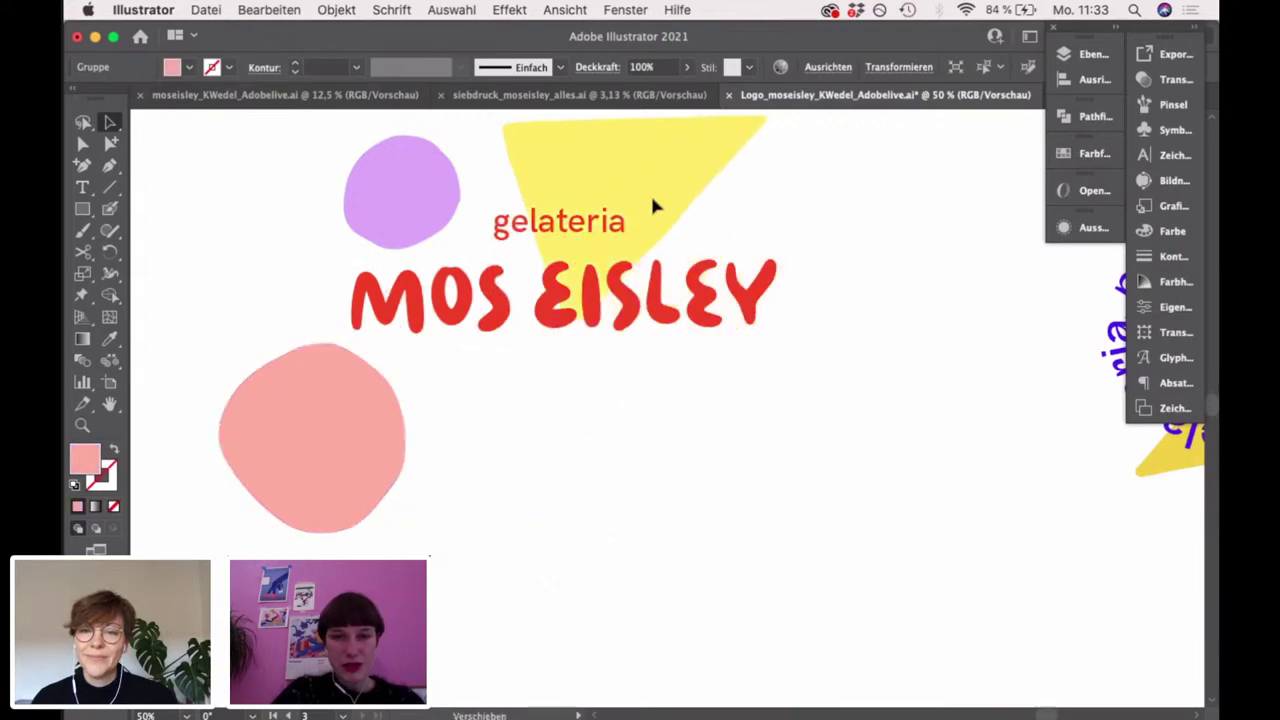
scroll(652, 205, "up", 3)
left_click_drag(752, 213, 700, 250)
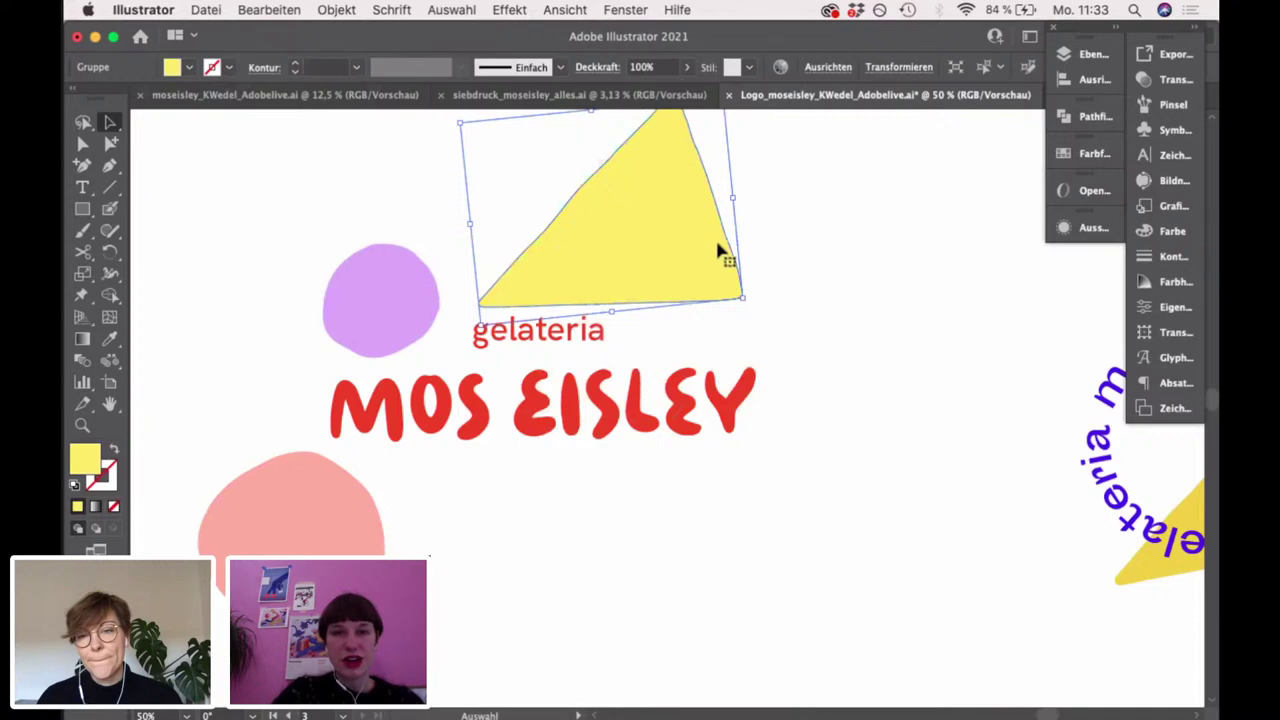
Rearrange the red draft with the salmon circle above the lettering and the yellow triangle rotated point-up below it
left_click_drag(279, 551, 779, 442)
left_click(794, 443)
left_click_drag(697, 266, 565, 550)
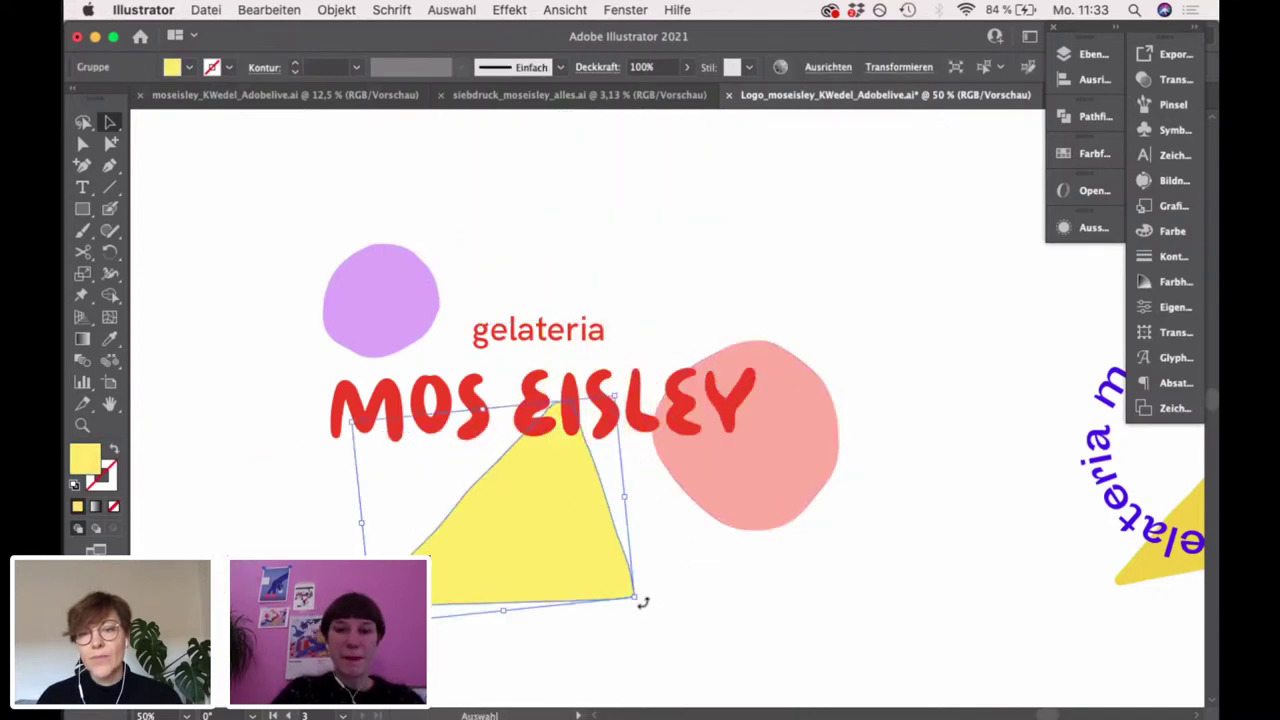
left_click_drag(643, 602, 657, 300)
left_click(868, 286)
Review the rearranged red draft alongside the circular-text cone draft, the pink badge and the drafts on the adjacent artboard
scroll(543, 276, "right", 5)
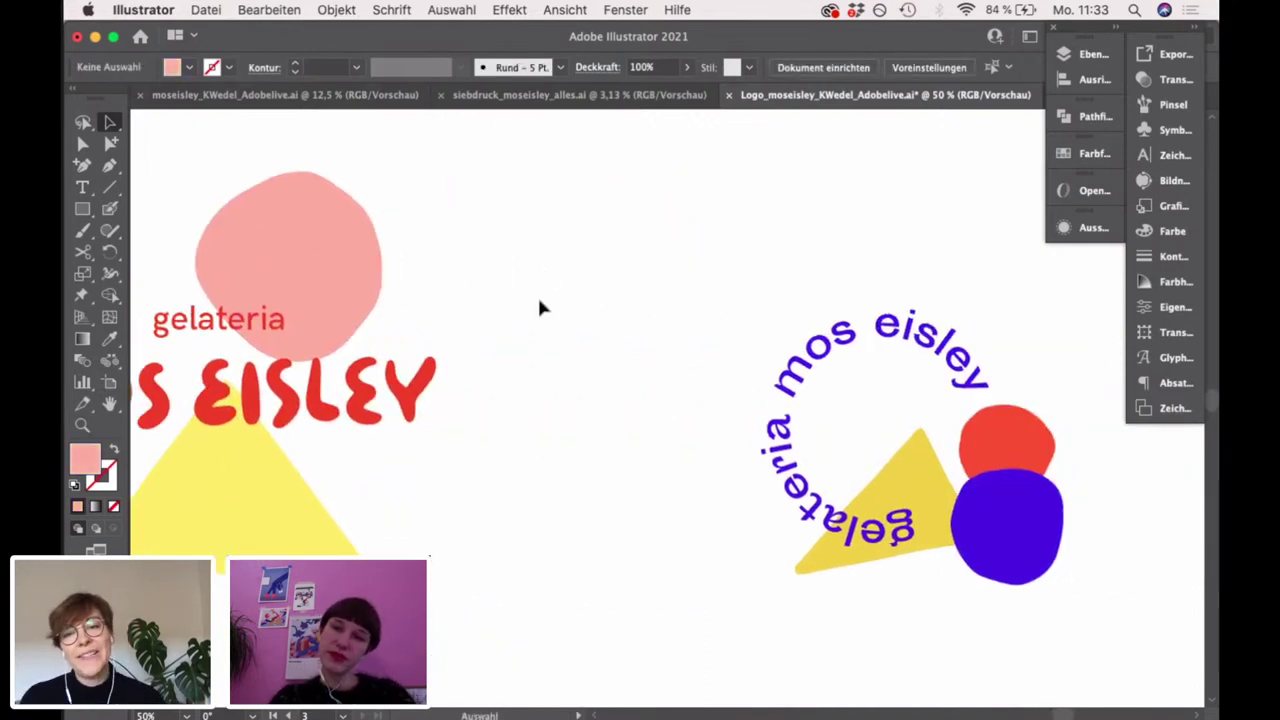
scroll(533, 345, "left", 5)
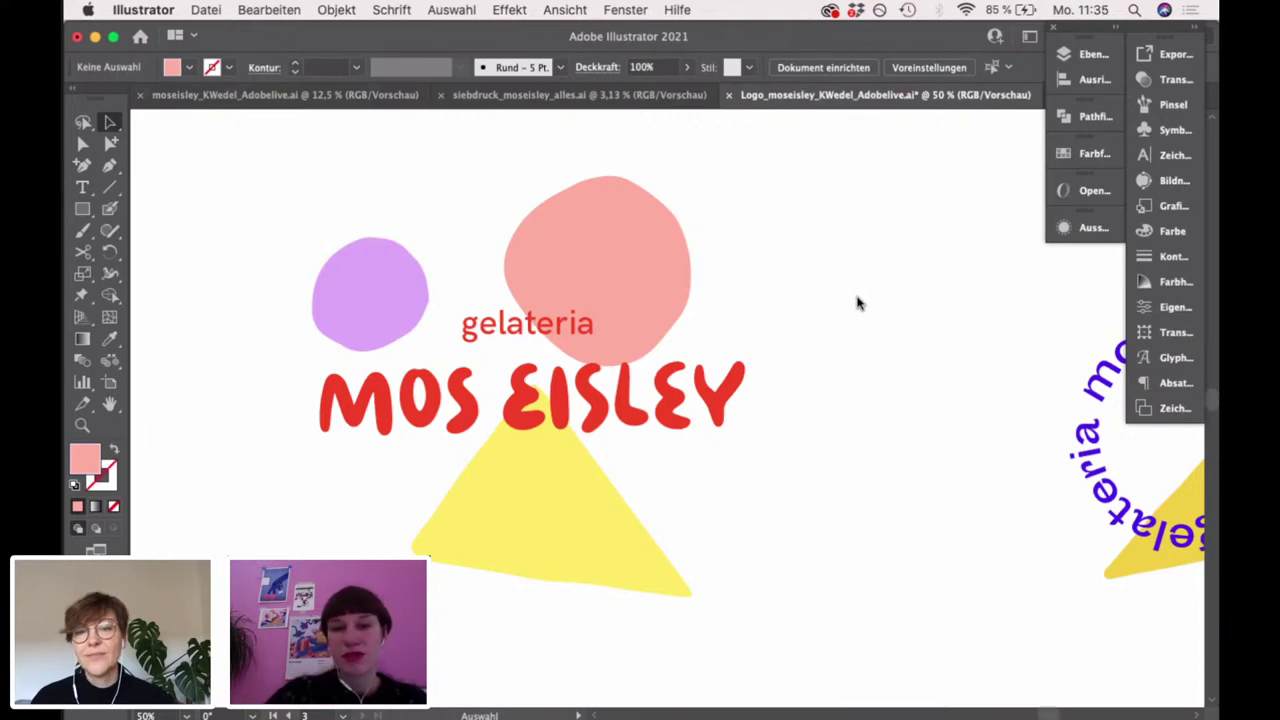
scroll(846, 294, "down", 1)
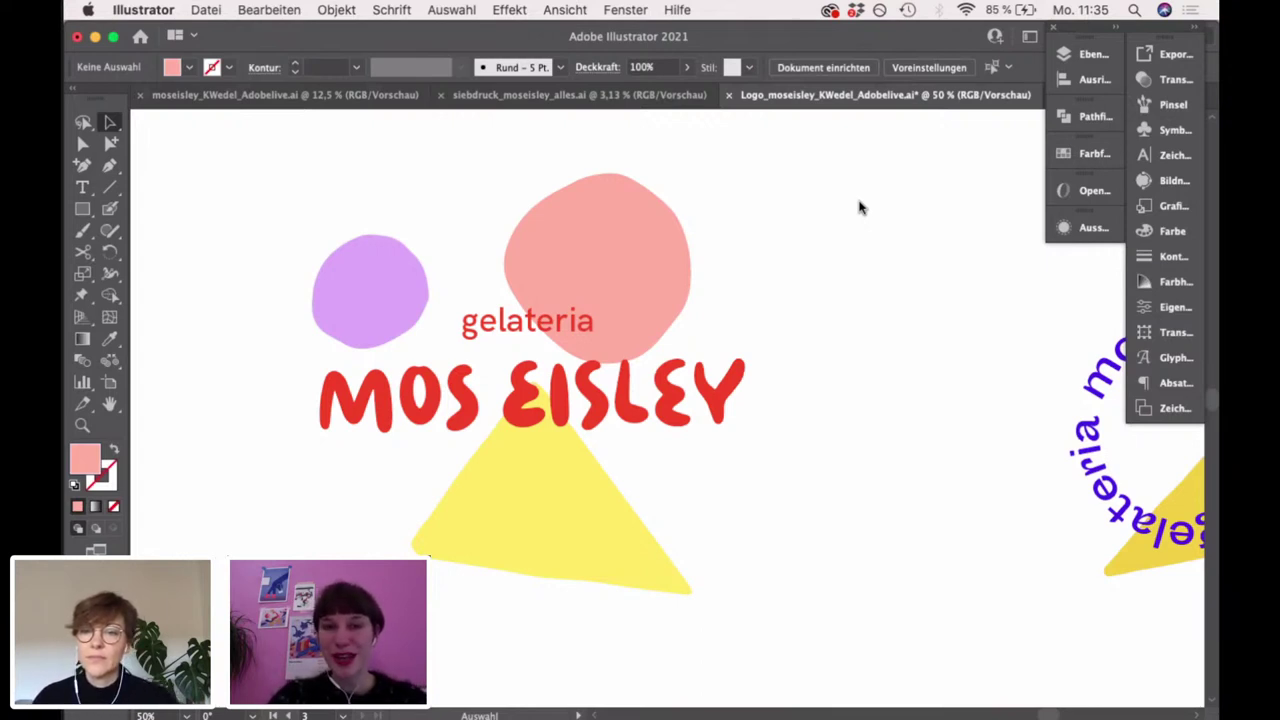
scroll(769, 216, "down", 1)
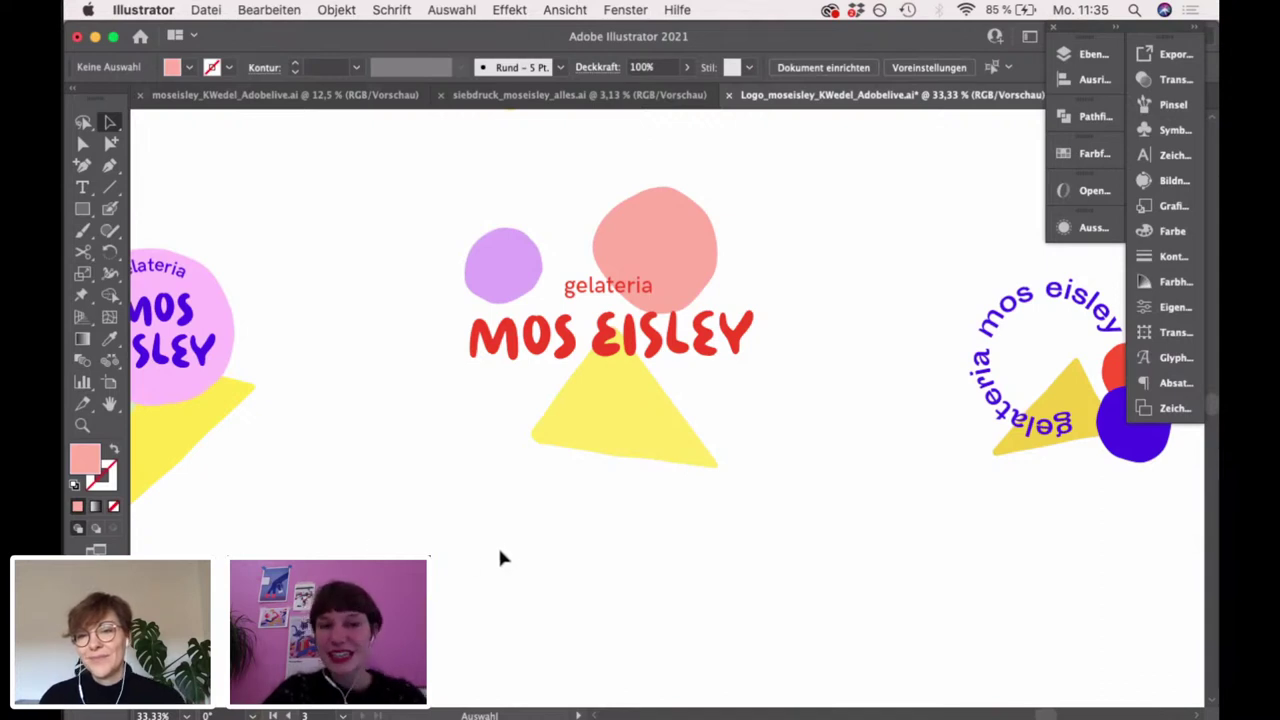
left_click_drag(323, 517, 367, 523)
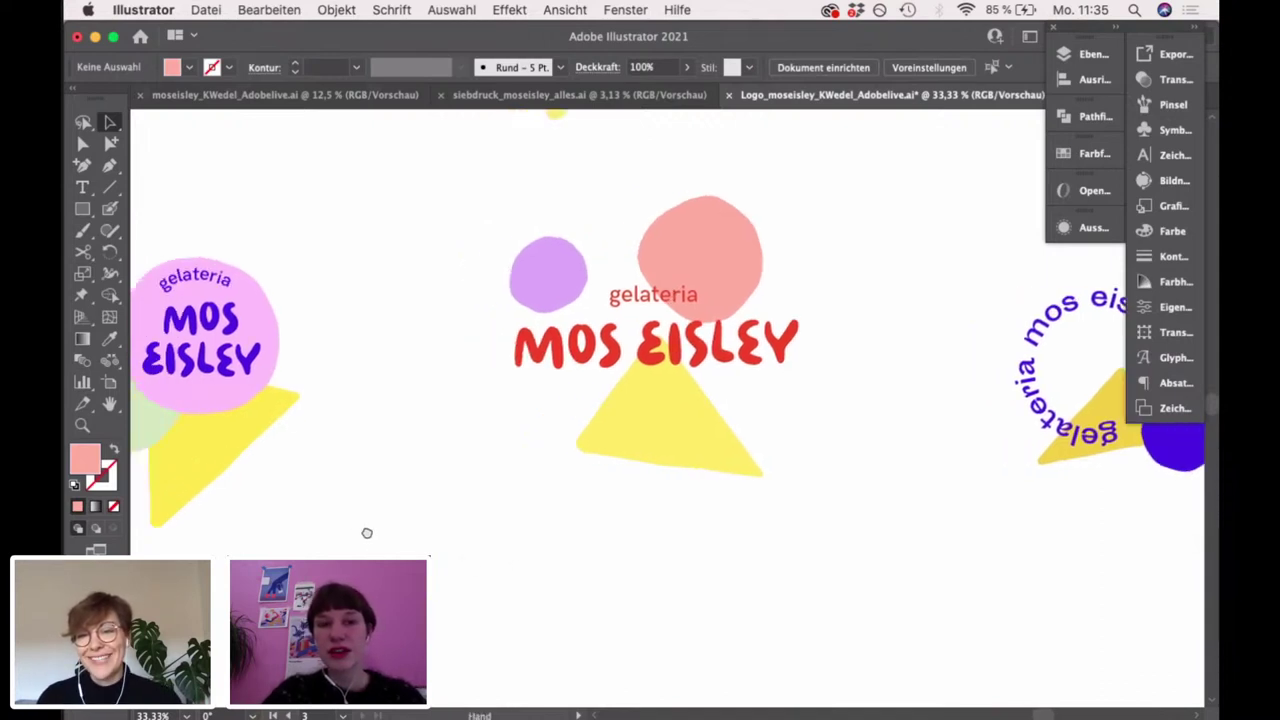
scroll(369, 524, "down", 5)
scroll(369, 524, "left", 3)
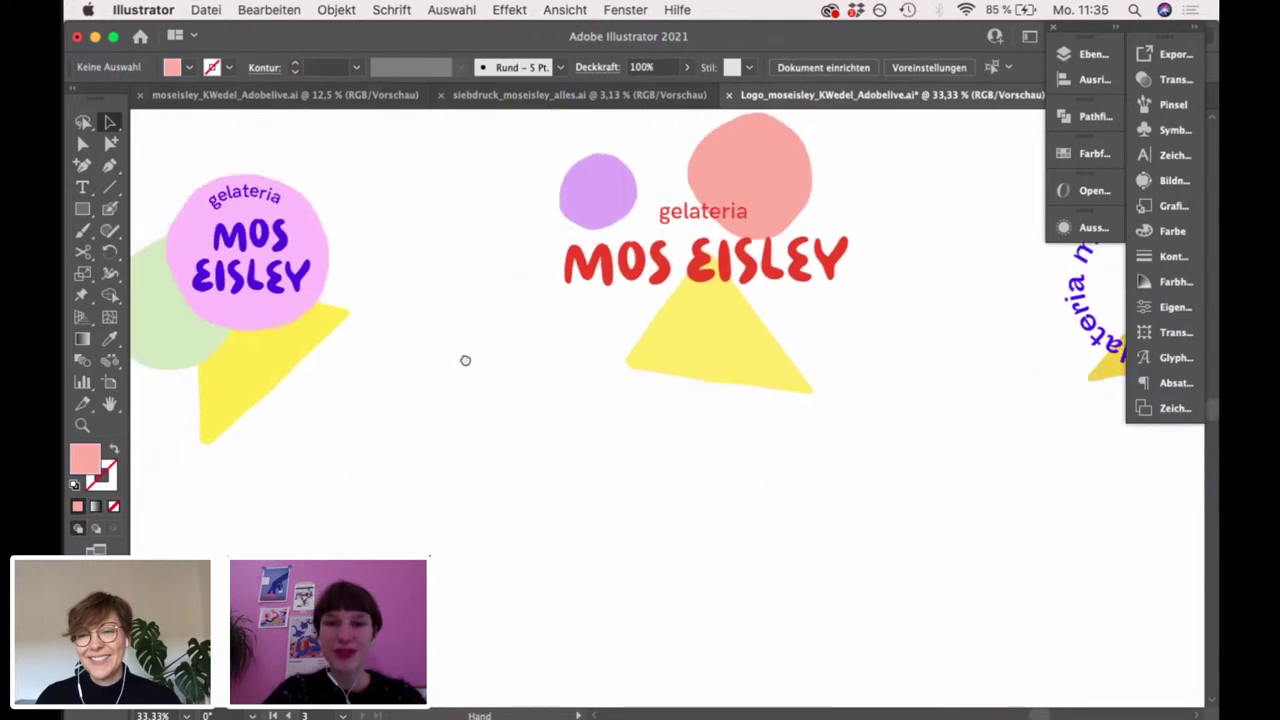
scroll(607, 358, "down", 3)
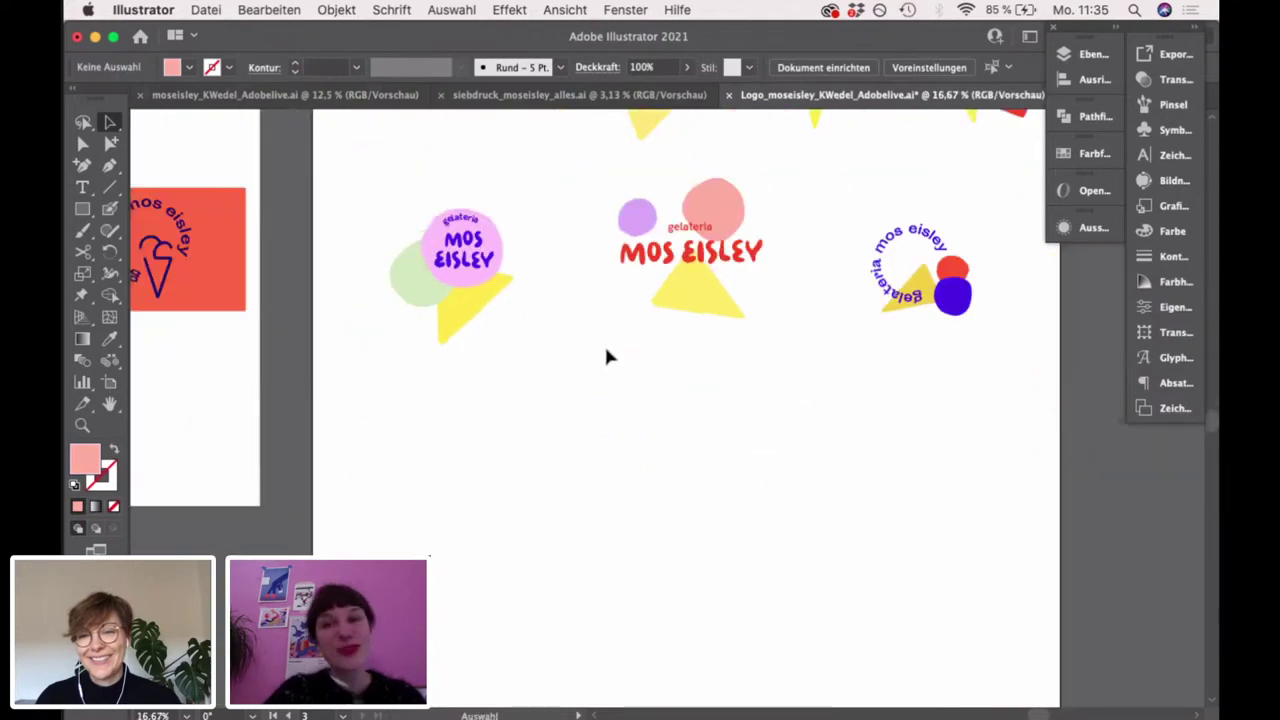
left_click_drag(549, 329, 553, 446)
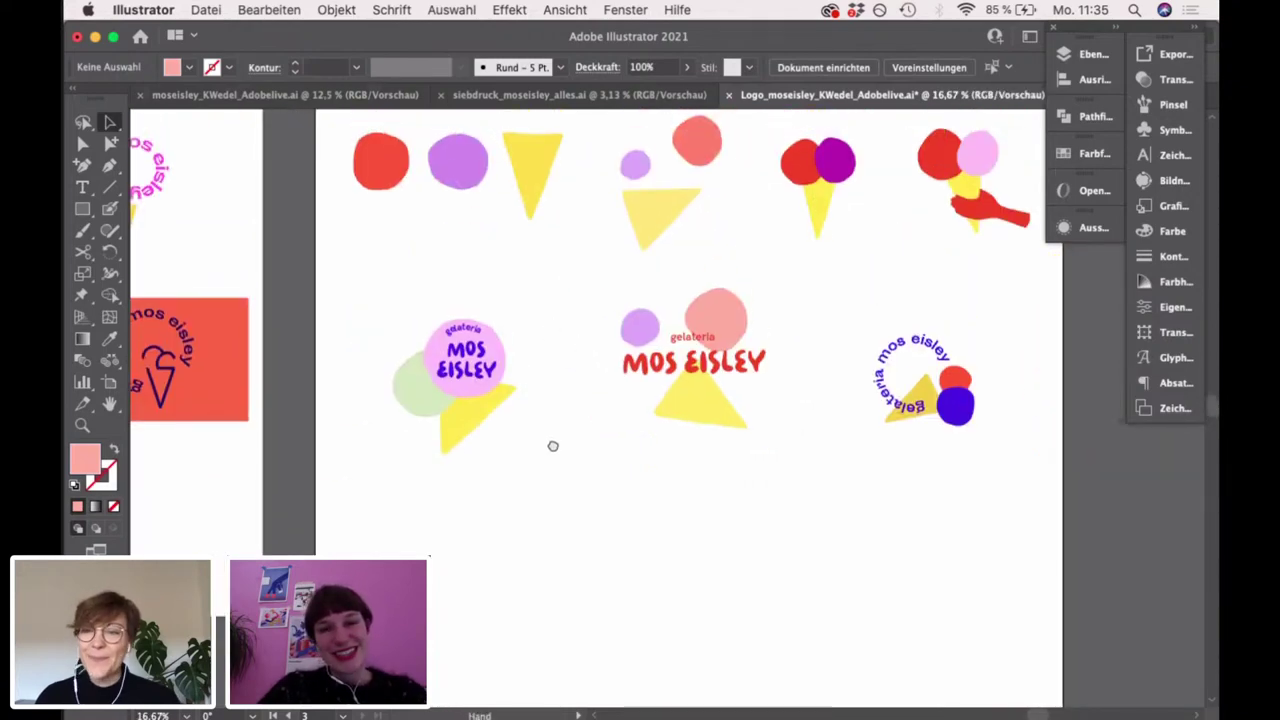
scroll(497, 354, "left", 5)
scroll(497, 354, "up", 1)
scroll(790, 344, "left", 3)
scroll(563, 323, "right", 8)
scroll(366, 283, "down", 2)
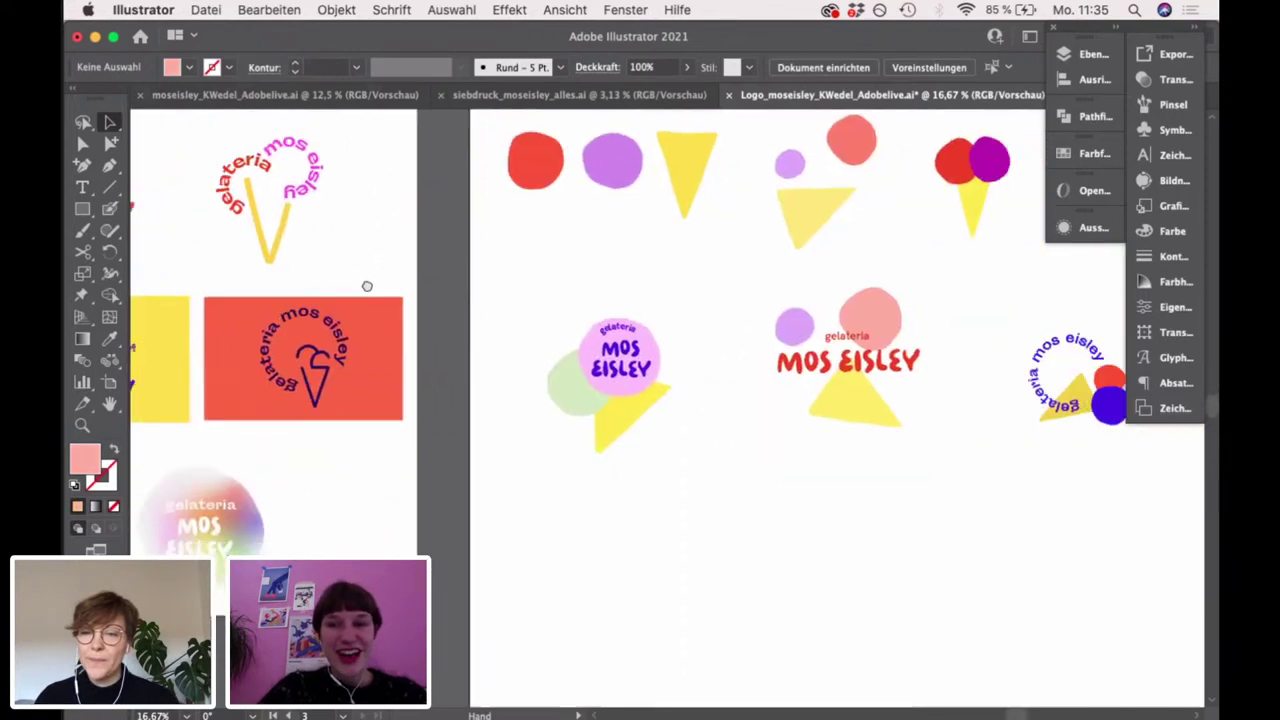
Place a copy of the grouped red "gelateria Mos Eisley" lettering in the empty area below the drafts
left_click(731, 345)
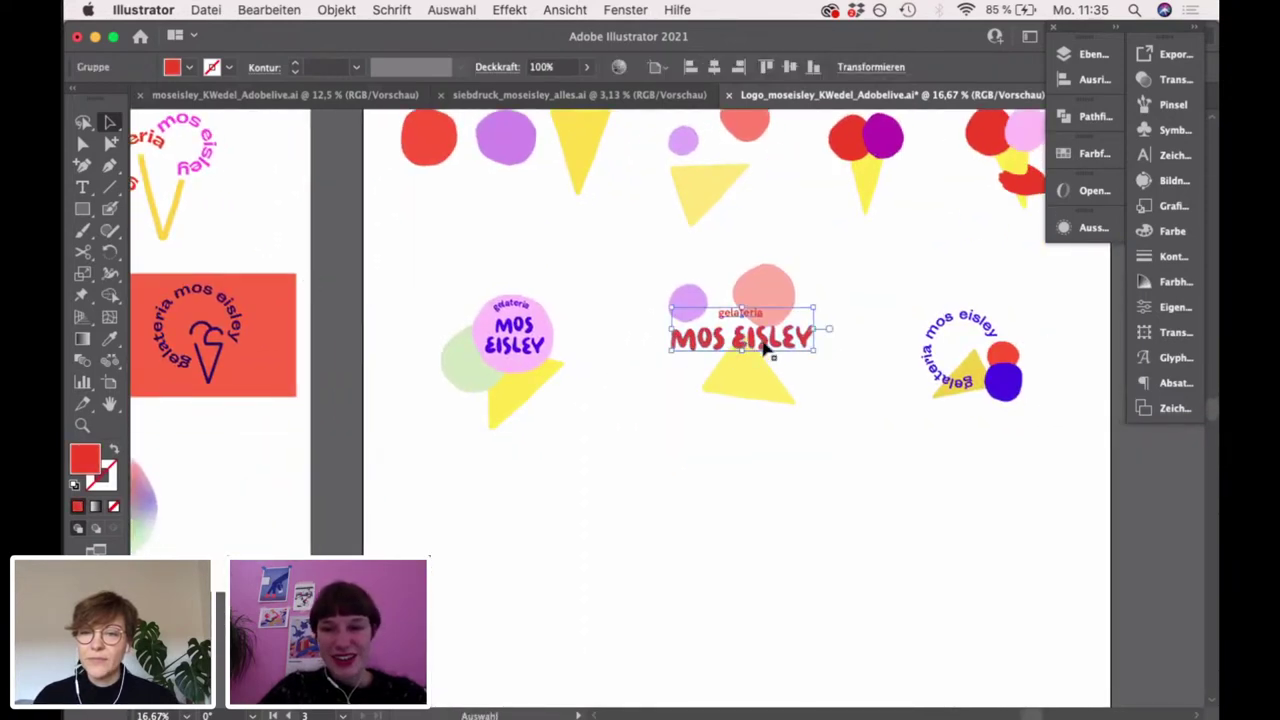
left_click_drag(731, 345, 637, 521)
left_click(645, 407)
Copy the red circle, purple circle and yellow triangle from the top row to beside the copied lettering and clear the selection
scroll(600, 360, "up", 2)
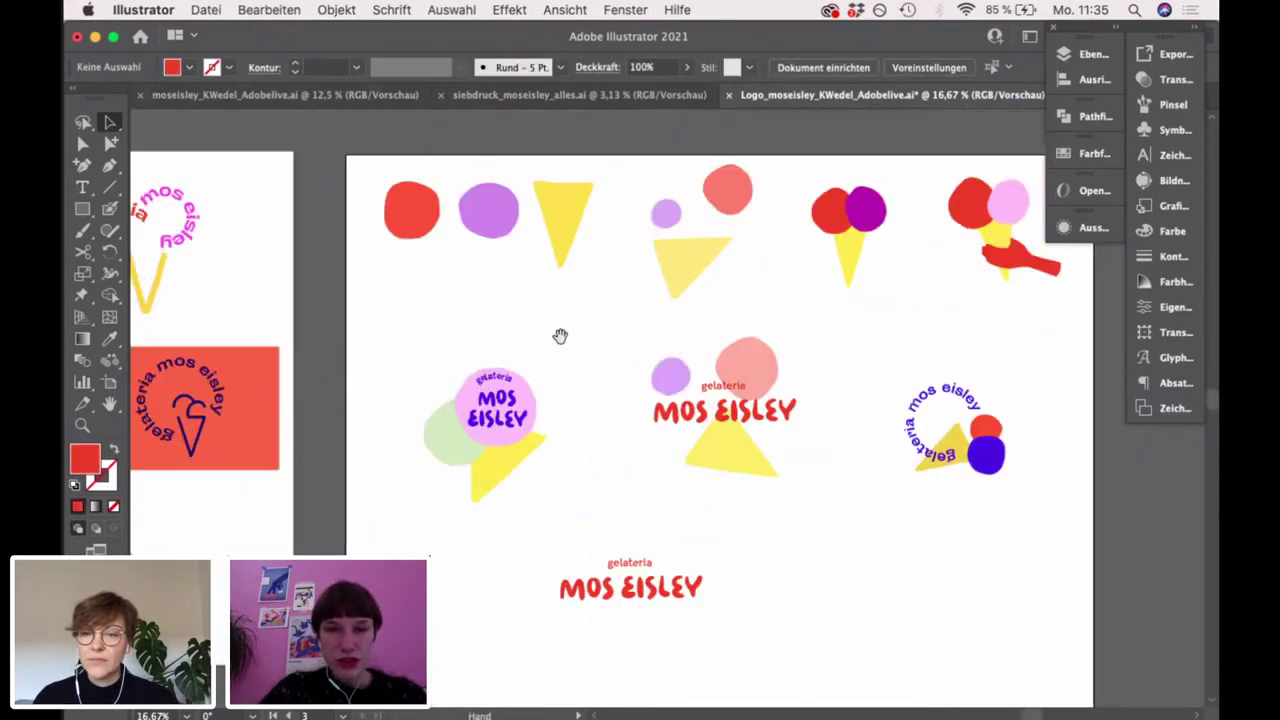
left_click_drag(604, 277, 418, 178)
left_click_drag(505, 240, 880, 586)
scroll(880, 586, "down", 1)
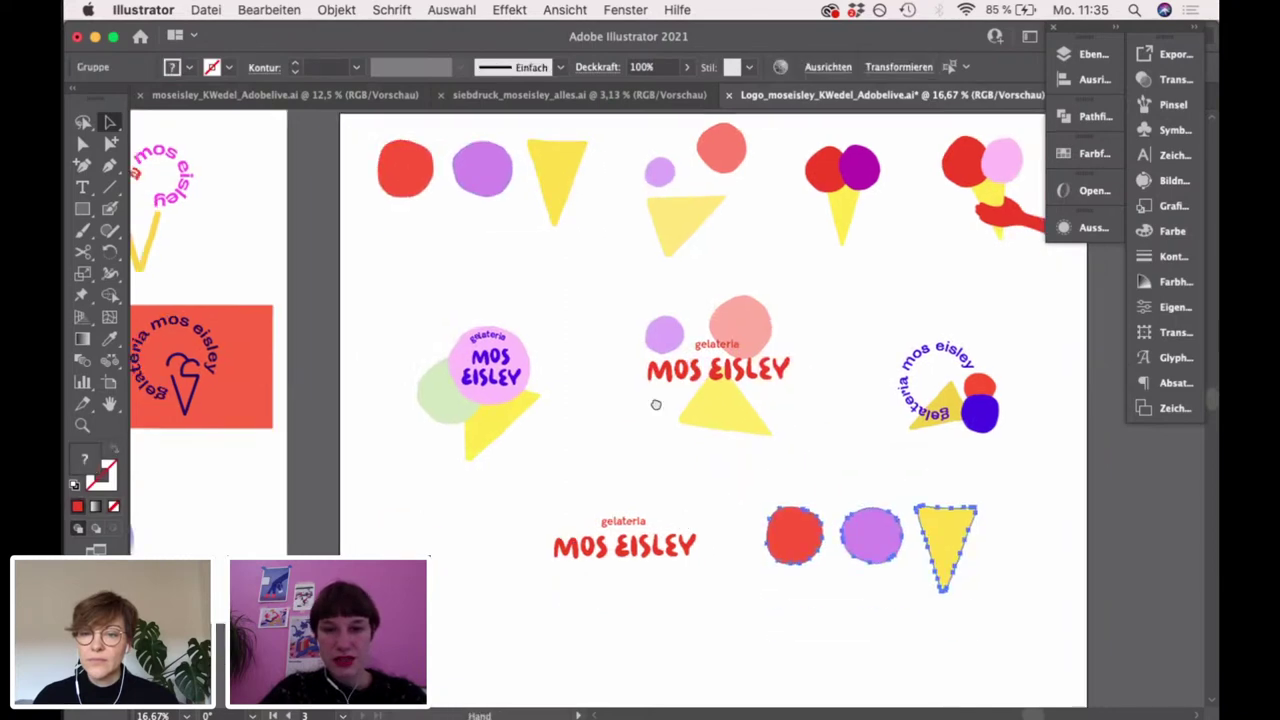
scroll(615, 610, "up", 5)
left_click(760, 290)
scroll(650, 250, "right", 4)
scroll(650, 250, "down", 2)
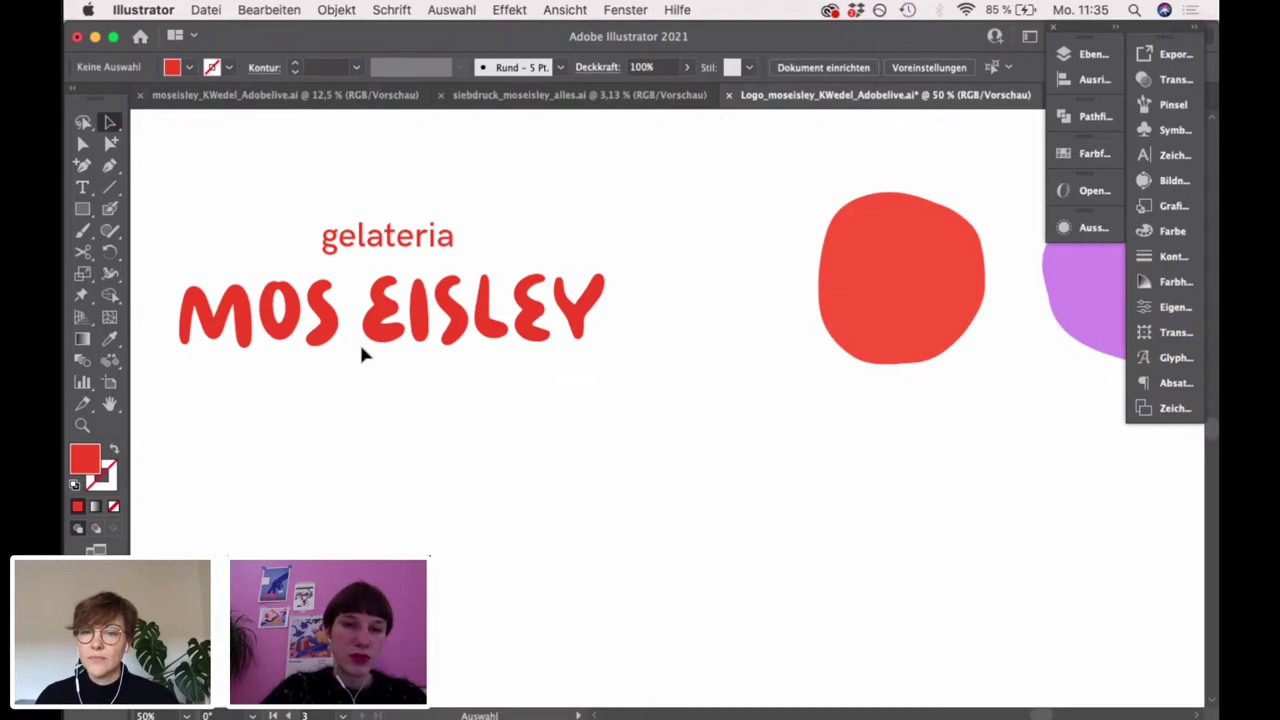
scroll(509, 297, "left", 4)
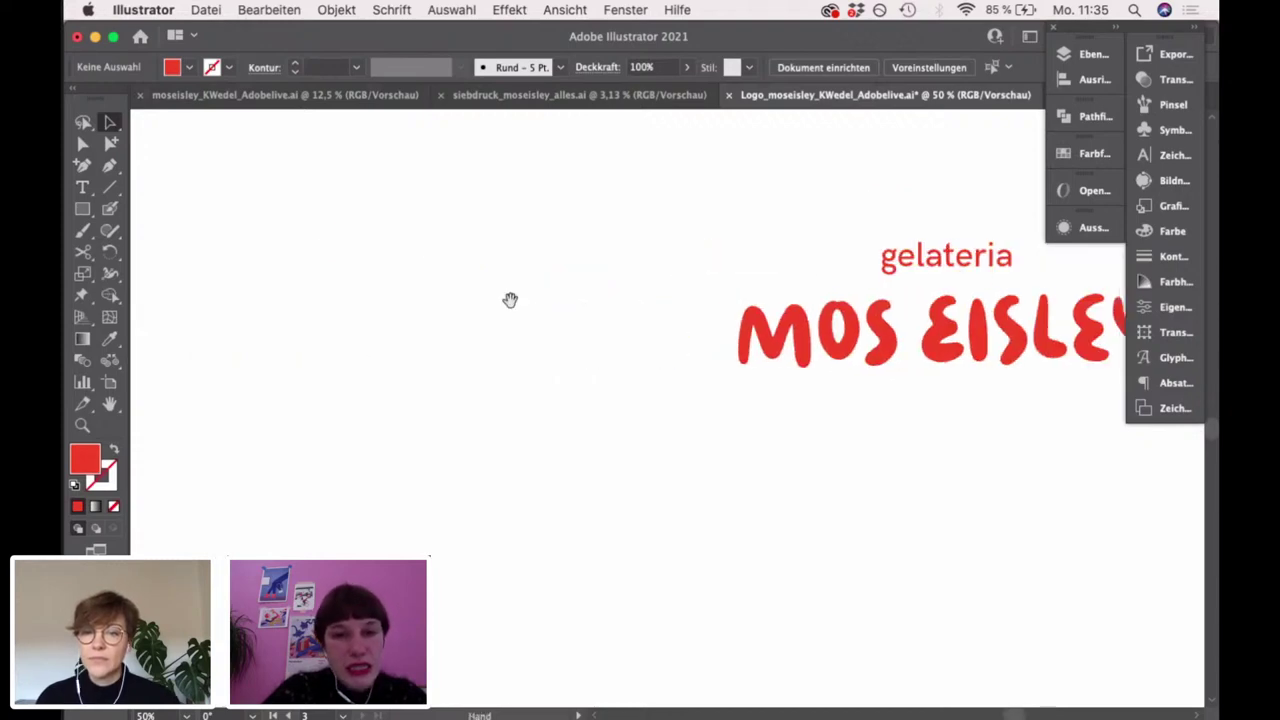
Copy the wide black "MOS EISLEY" lettering from the handwriting drafts artboard and paste it beside the copied red lettering
scroll(505, 330, "down", 4)
scroll(503, 330, "down", 2)
scroll(611, 354, "left", 4)
scroll(611, 354, "up", 2)
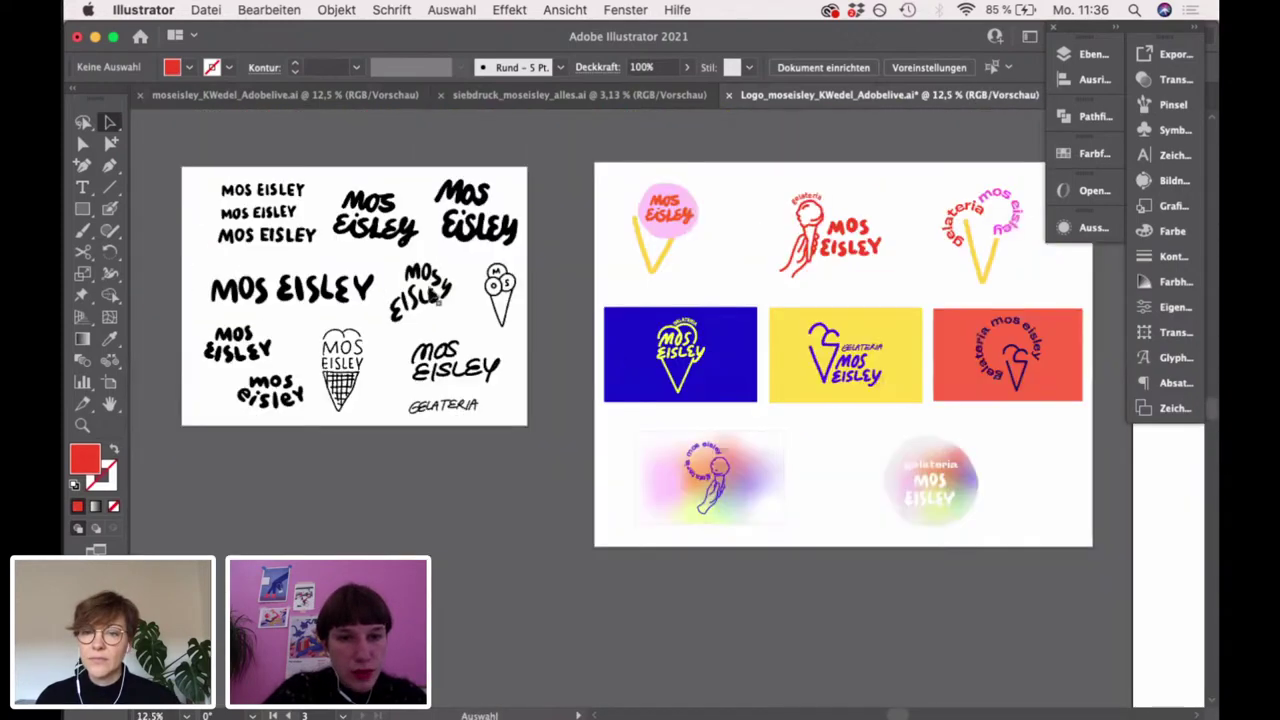
left_click_drag(191, 277, 378, 305)
scroll(478, 335, "right", 8)
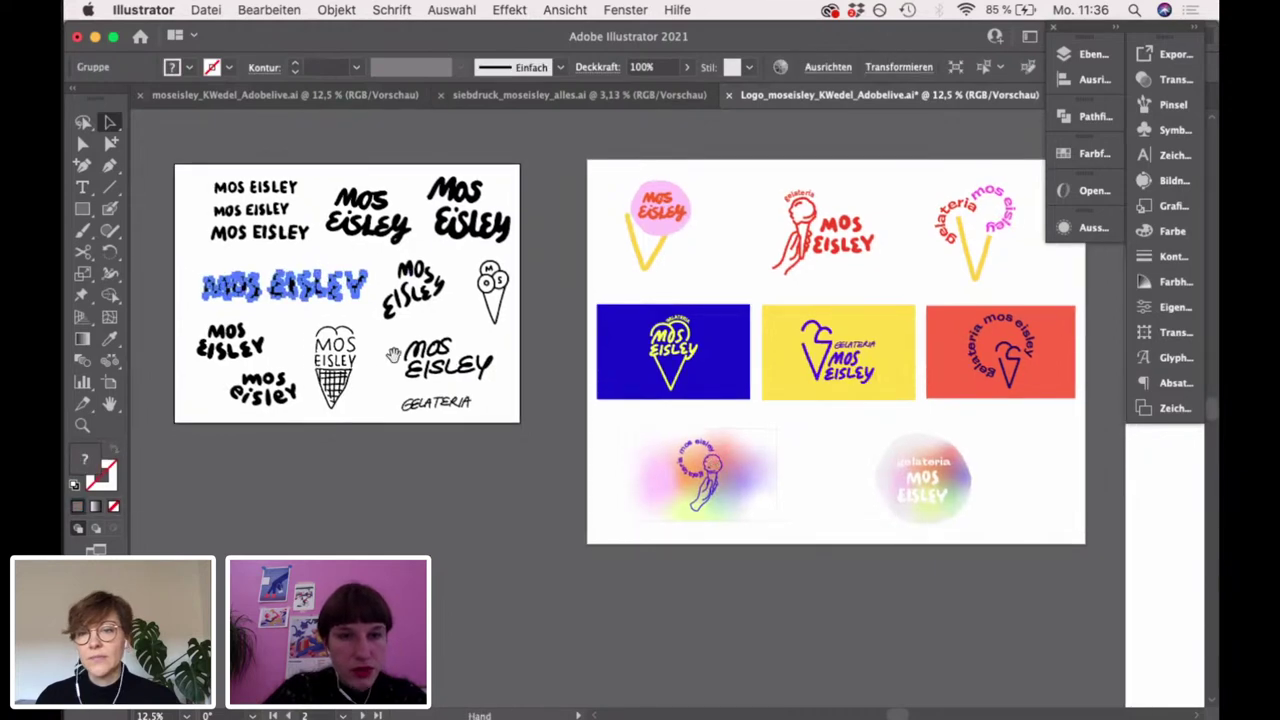
scroll(478, 335, "down", 2)
scroll(478, 335, "up", 3)
scroll(646, 360, "down", 2)
key("super+v")
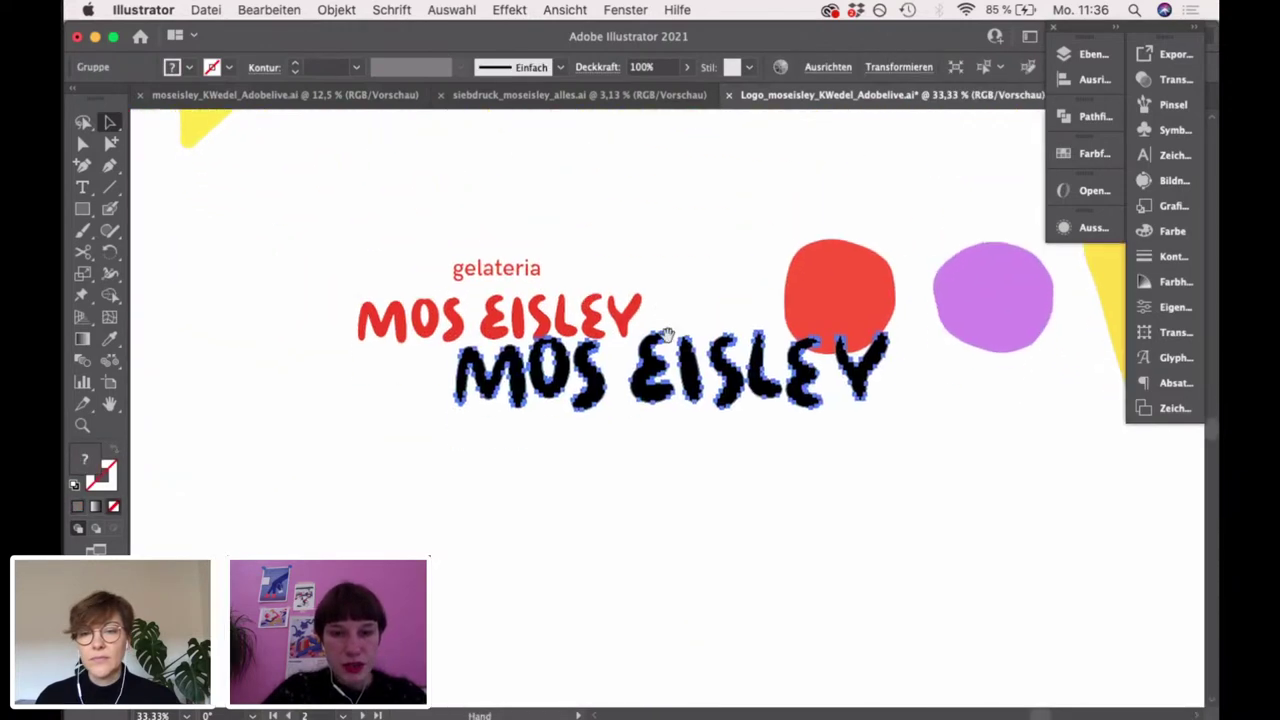
Position the black "MOS EISLEY" lettering above the red "gelateria" lettering and ungroup it into individual letters
left_click_drag(662, 393, 472, 365)
left_click(523, 394)
scroll(496, 350, "up", 1)
left_click(594, 257)
scroll(610, 330, "up", 2)
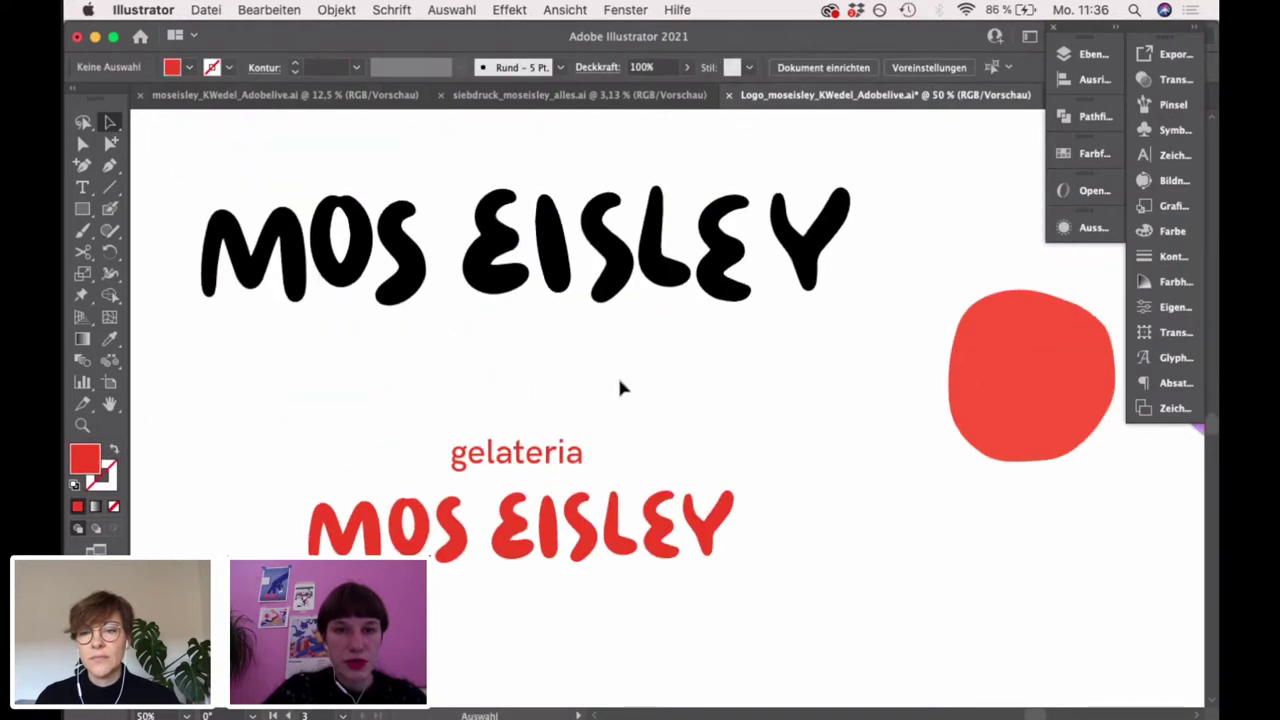
left_click_drag(742, 300, 748, 300)
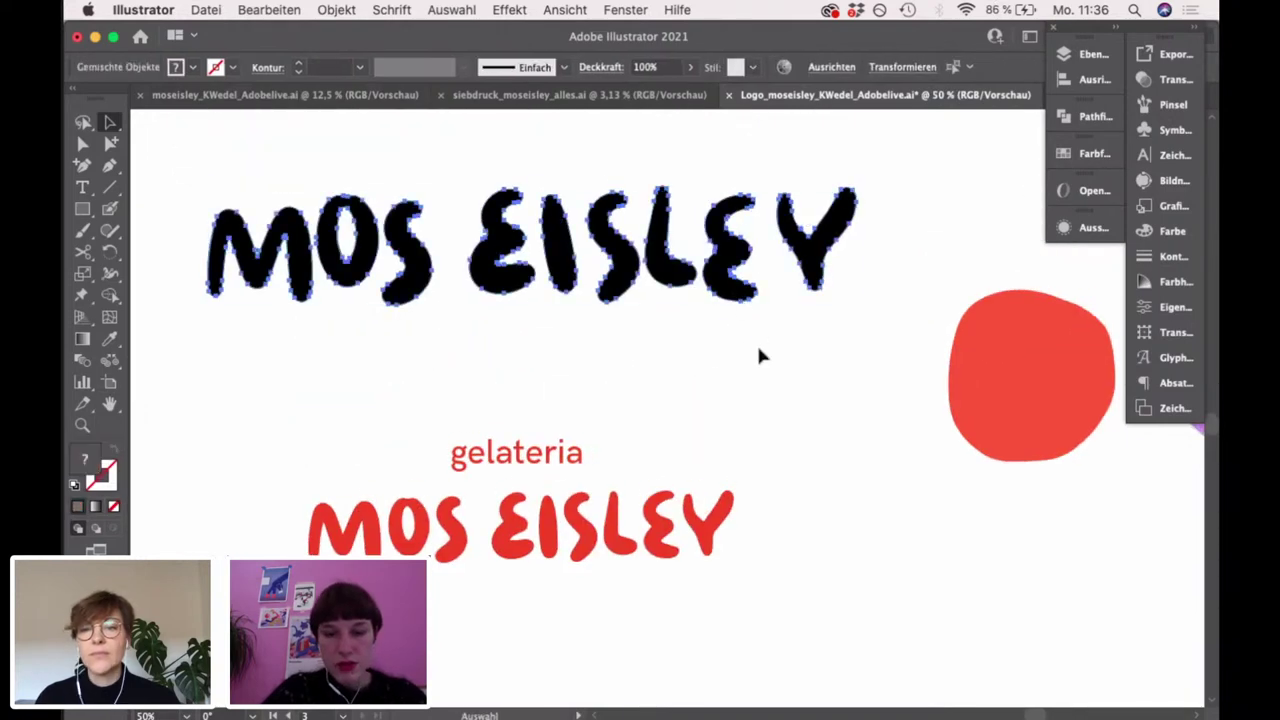
left_click(760, 354)
Move the second E of the black "EISLEY" away from the L and rotate the final Y slightly clockwise
left_click(744, 292)
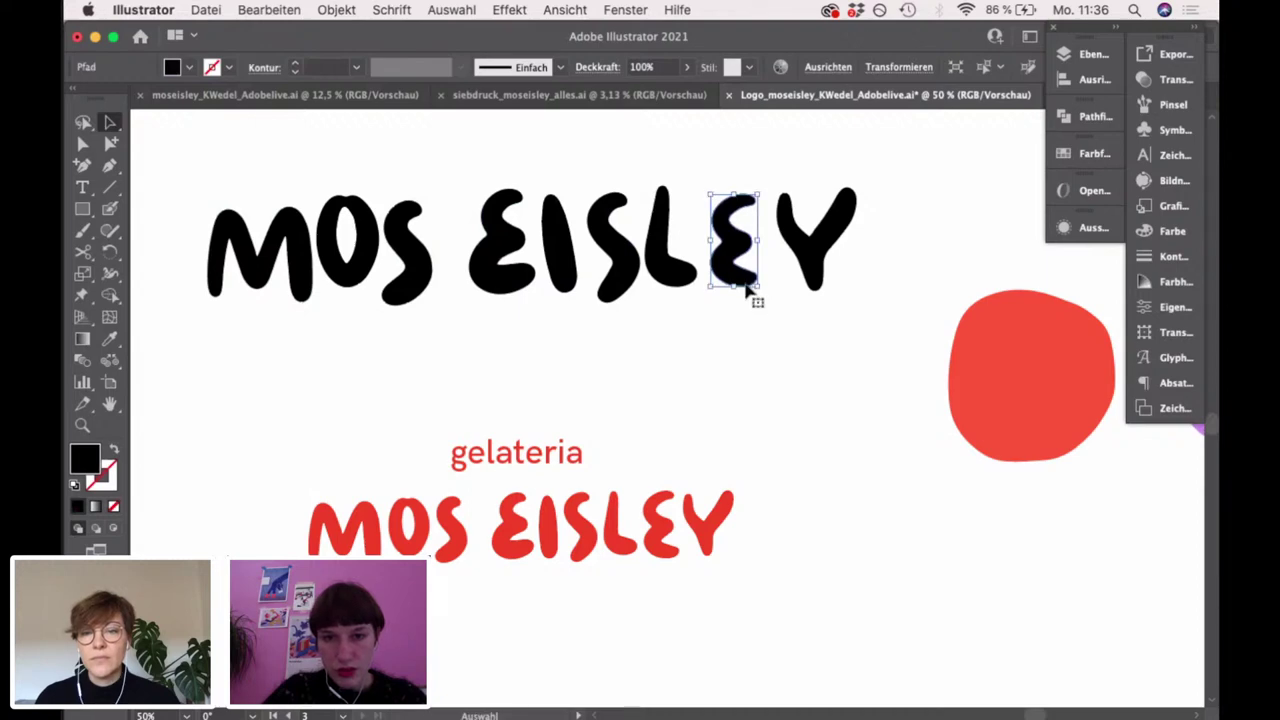
left_click_drag(749, 286, 764, 290)
left_click(830, 275)
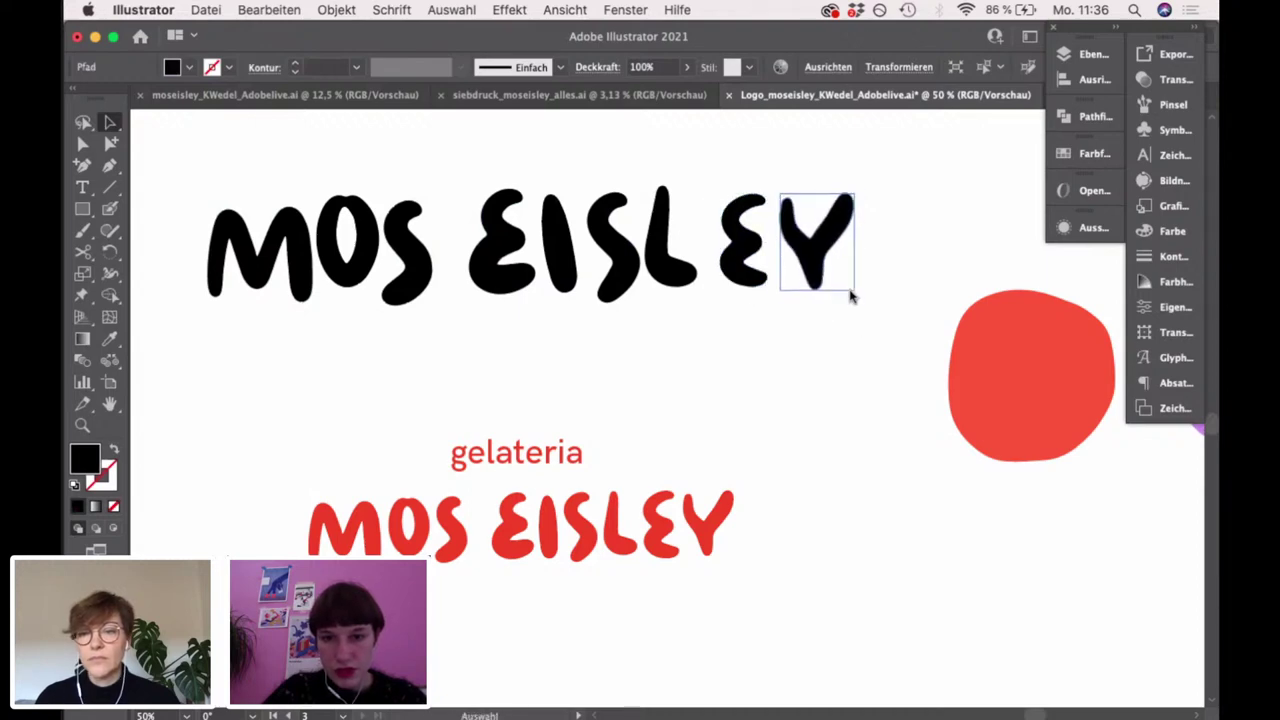
left_click_drag(856, 291, 843, 294)
left_click(871, 349)
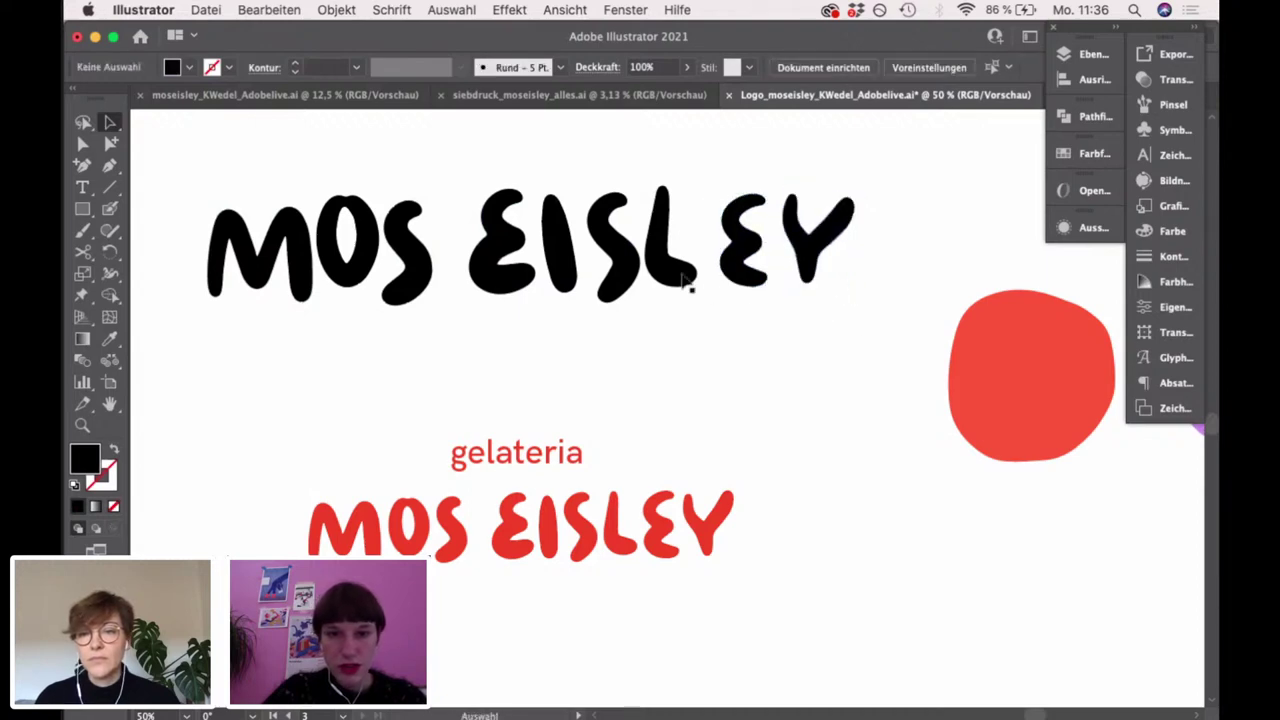
Adjust the spacing of the L and S in the black "EISLEY" and rotate the I more upright
left_click(691, 284)
left_click(608, 290)
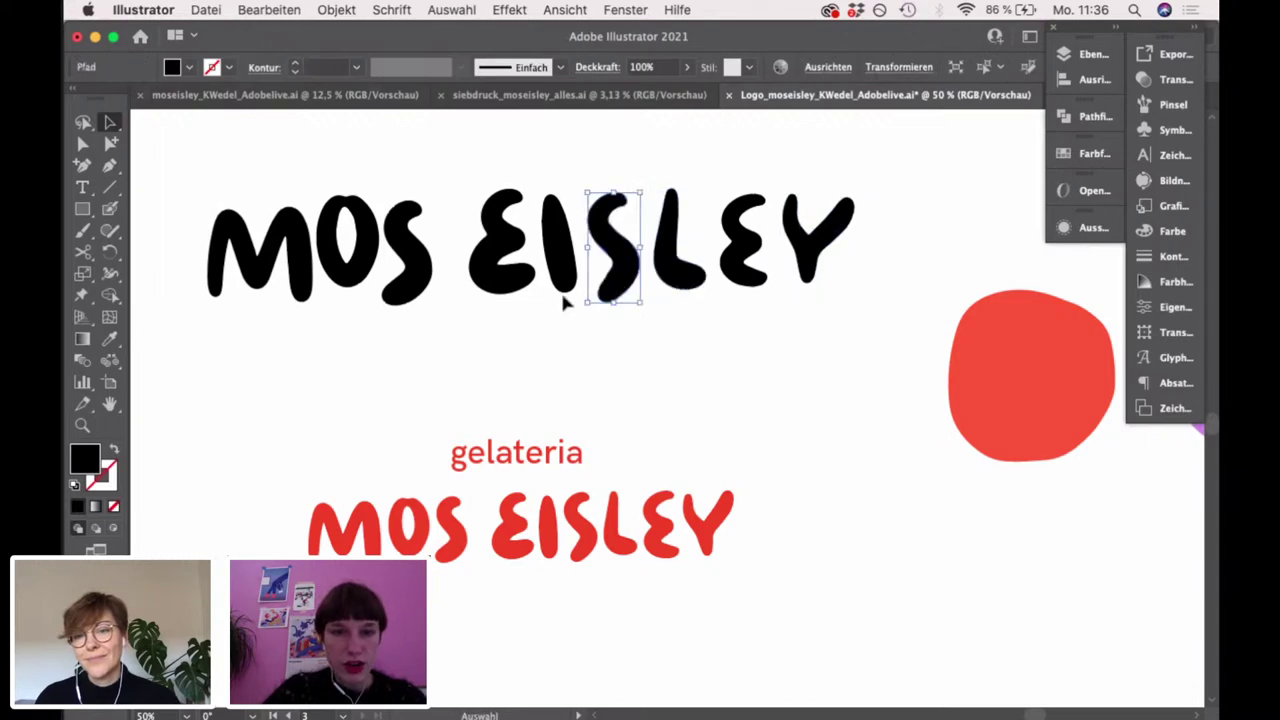
left_click(566, 288)
left_click_drag(584, 302, 577, 306)
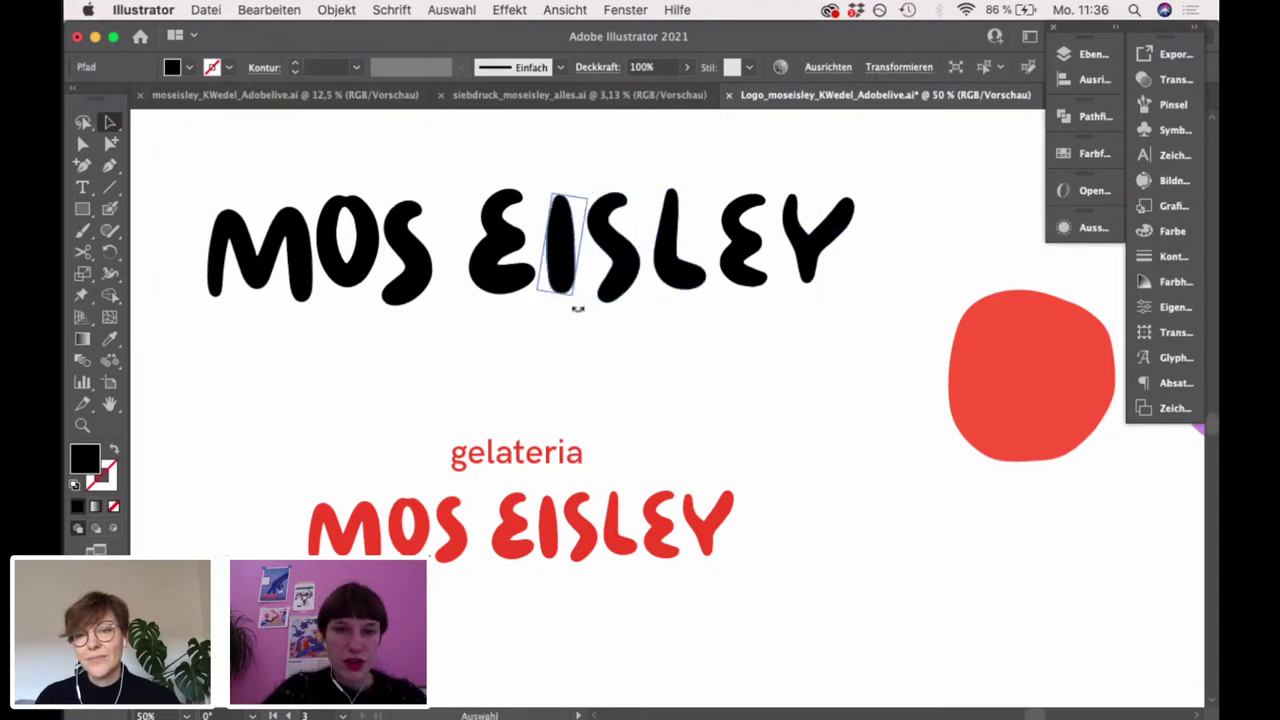
left_click(631, 351)
scroll(790, 423, "up", 1)
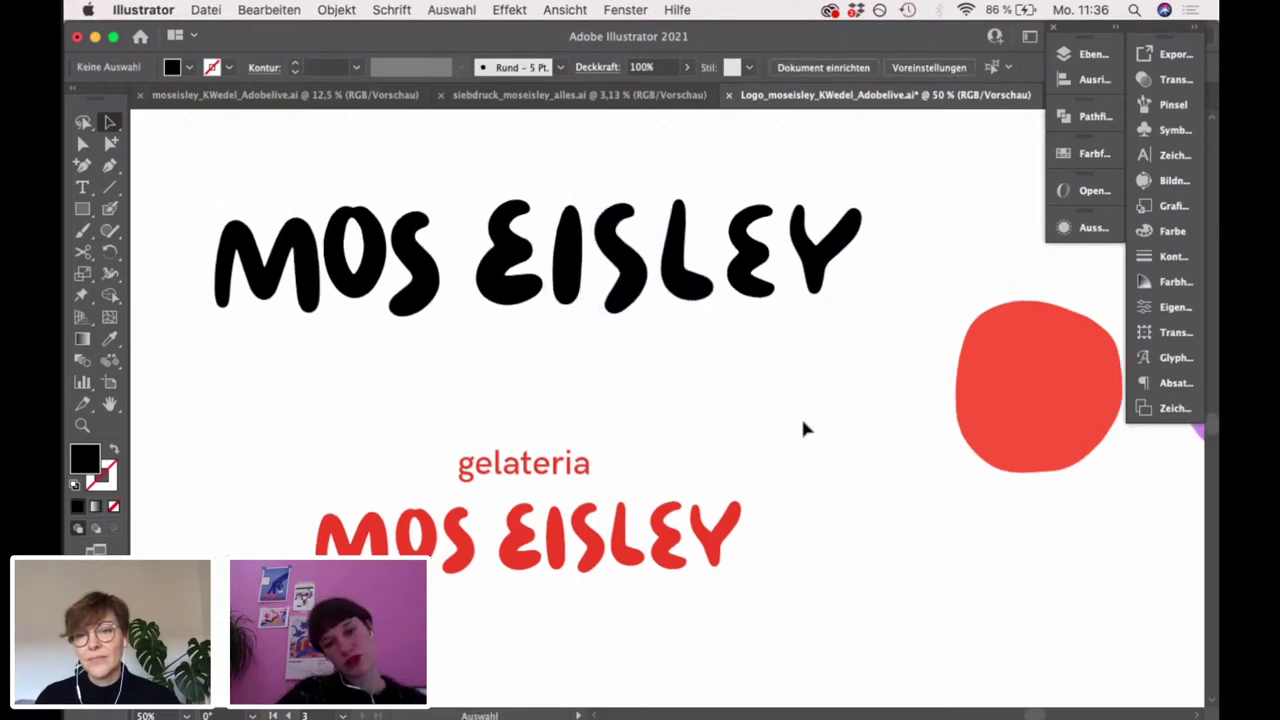
Nudge the S and O of the black "MOS" slightly away from the M
left_click_drag(436, 262, 442, 262)
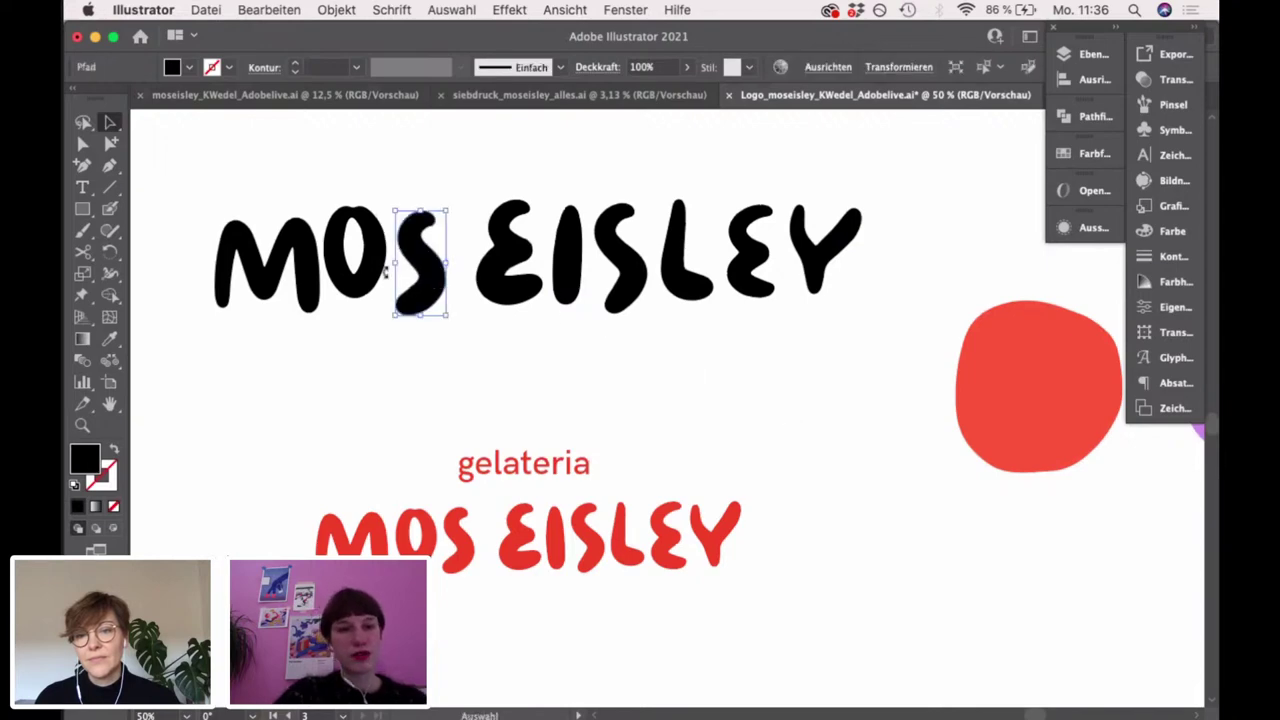
left_click(385, 270)
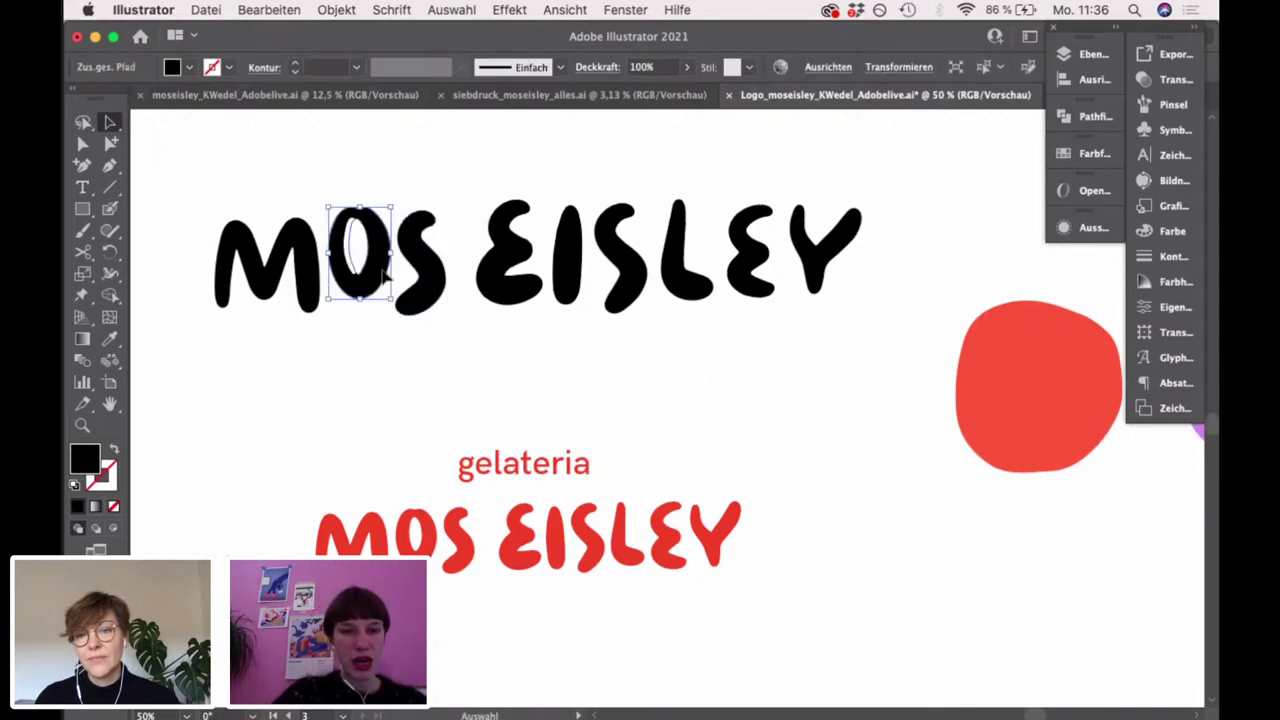
left_click(371, 354)
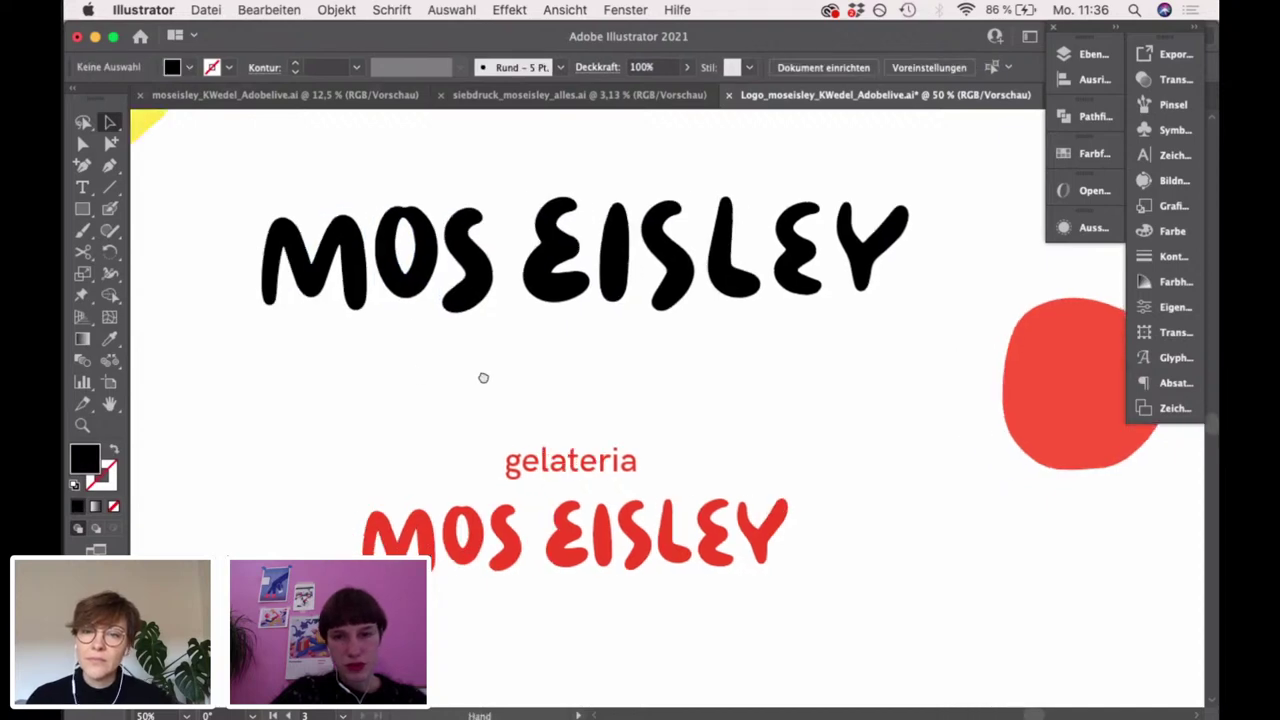
Tighten the end of the black "EISLEY" by moving the second E and the Y closer to the L
left_click(730, 250)
left_click(811, 364)
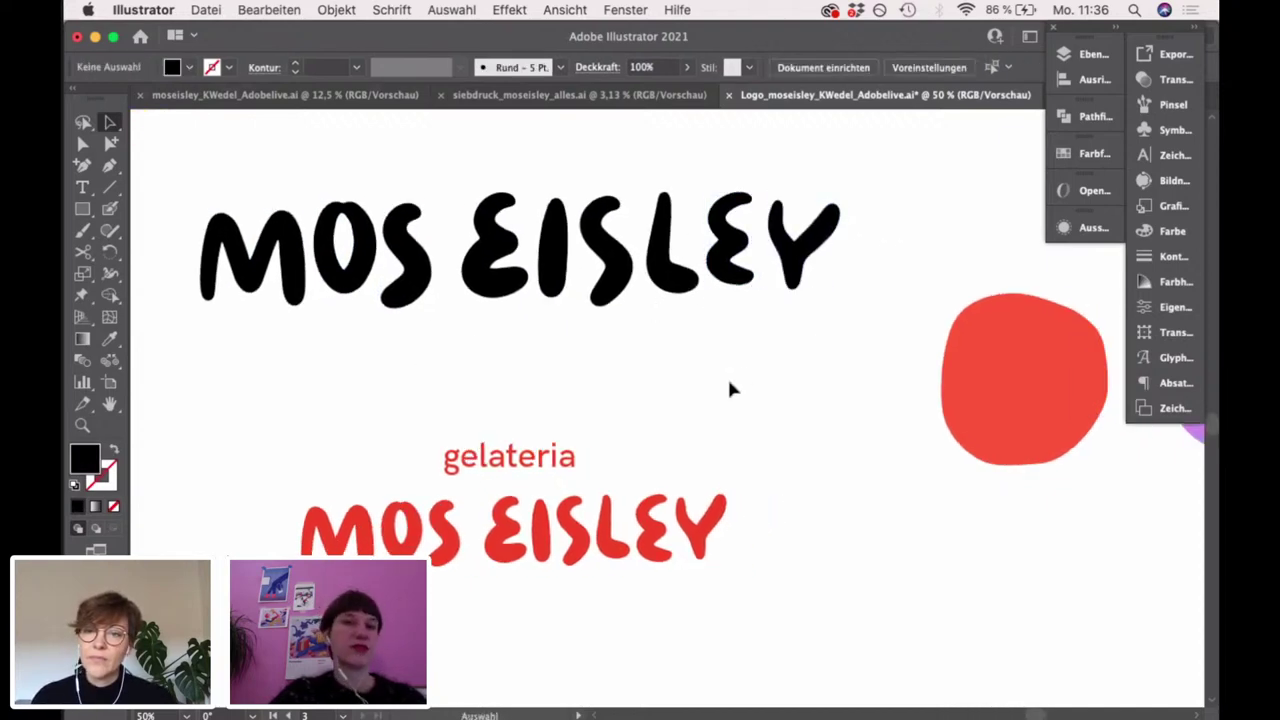
scroll(740, 370, "down", 2)
left_click_drag(855, 278, 686, 249)
left_click(796, 333)
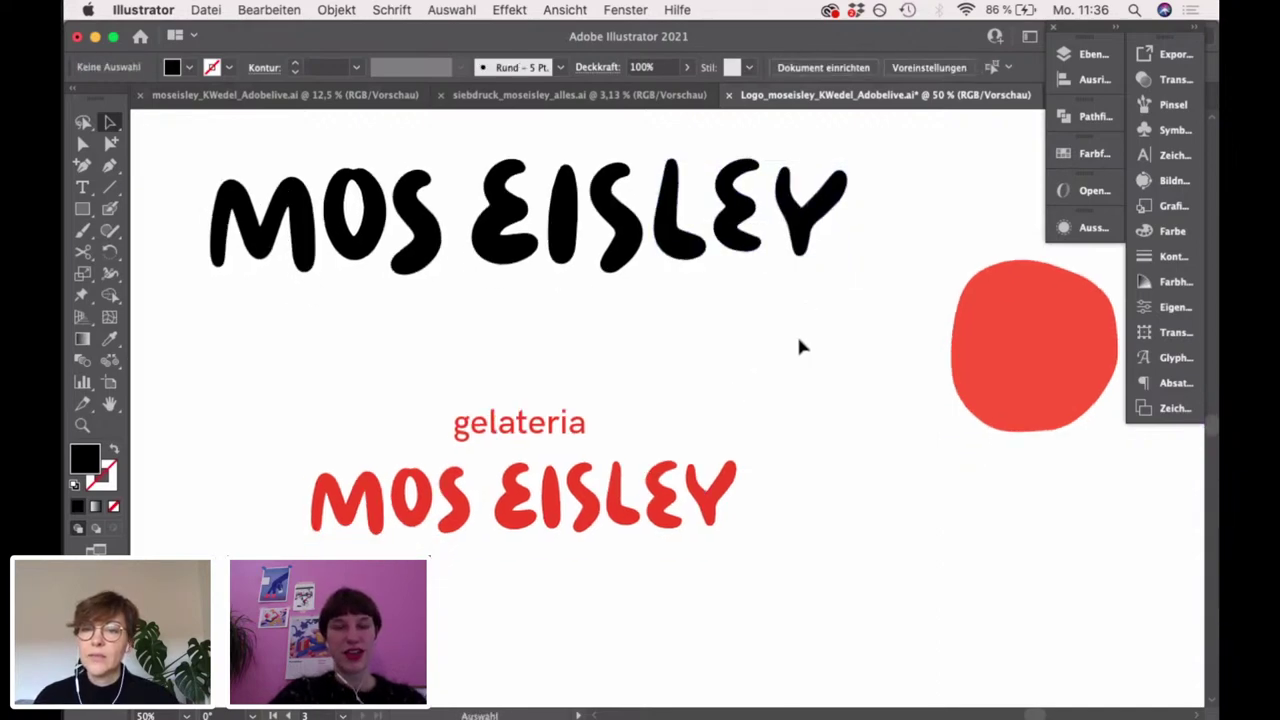
left_click_drag(796, 333, 835, 395)
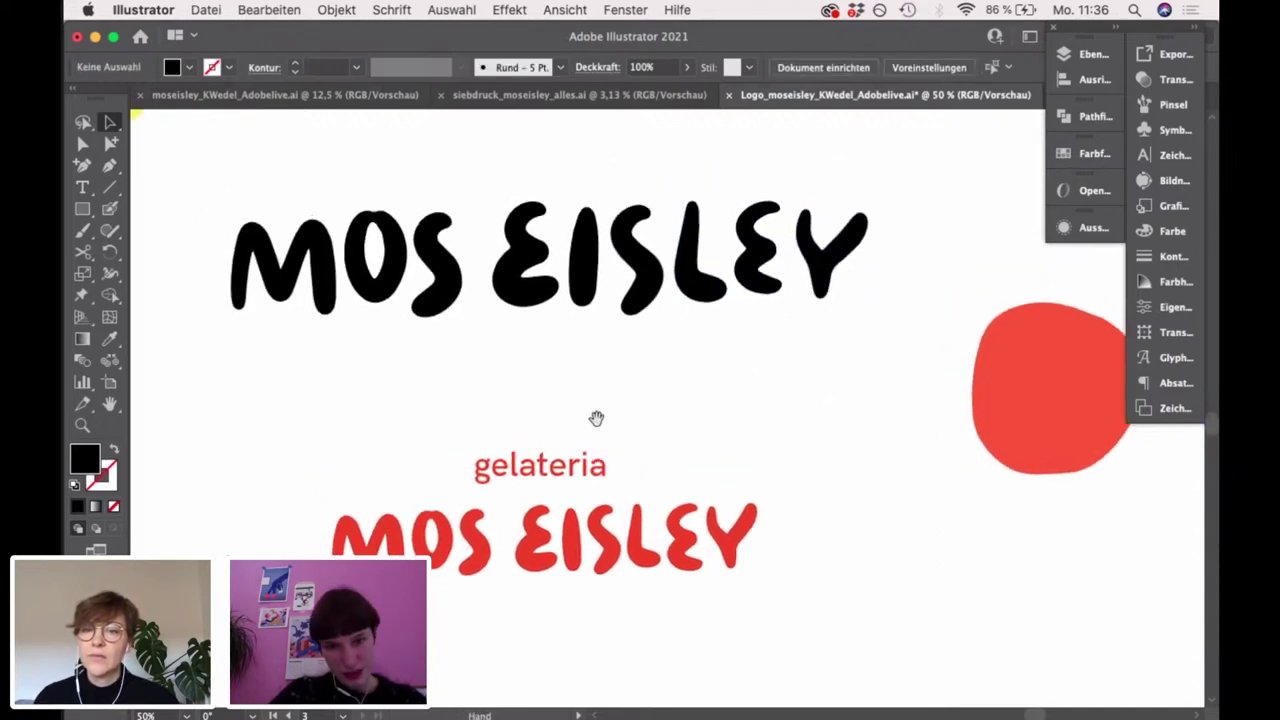
left_click_drag(594, 420, 614, 375)
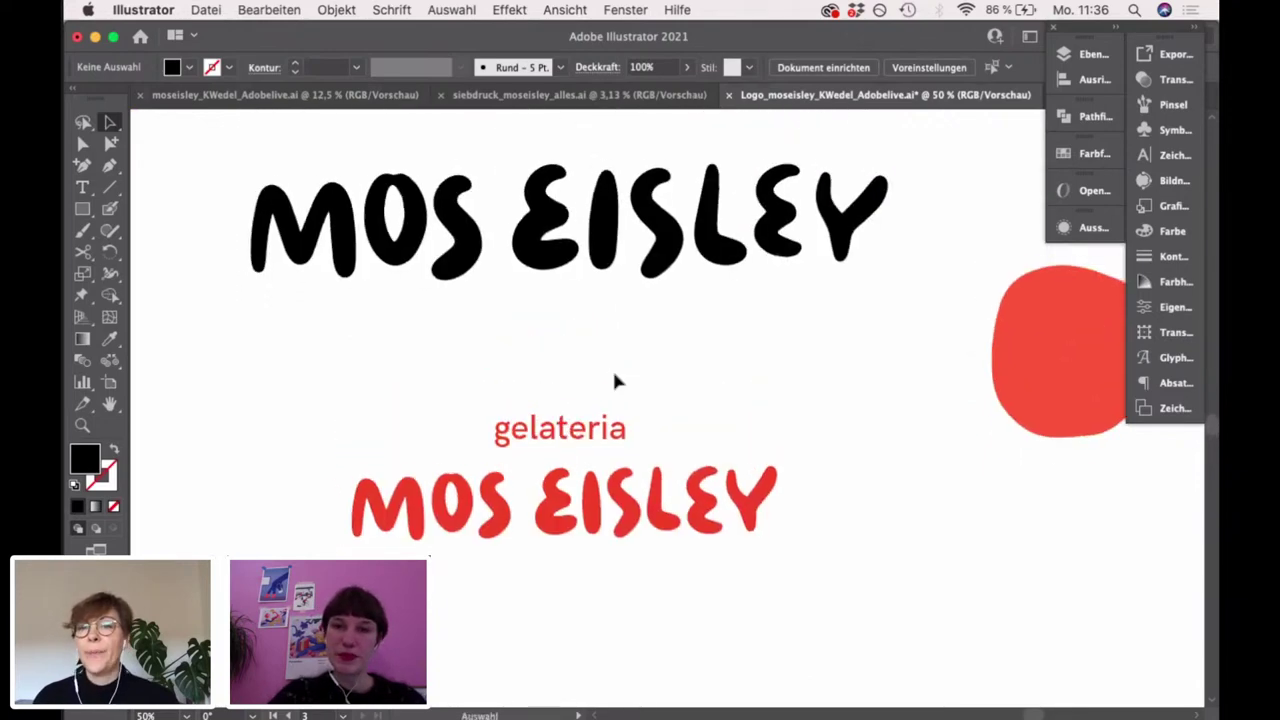
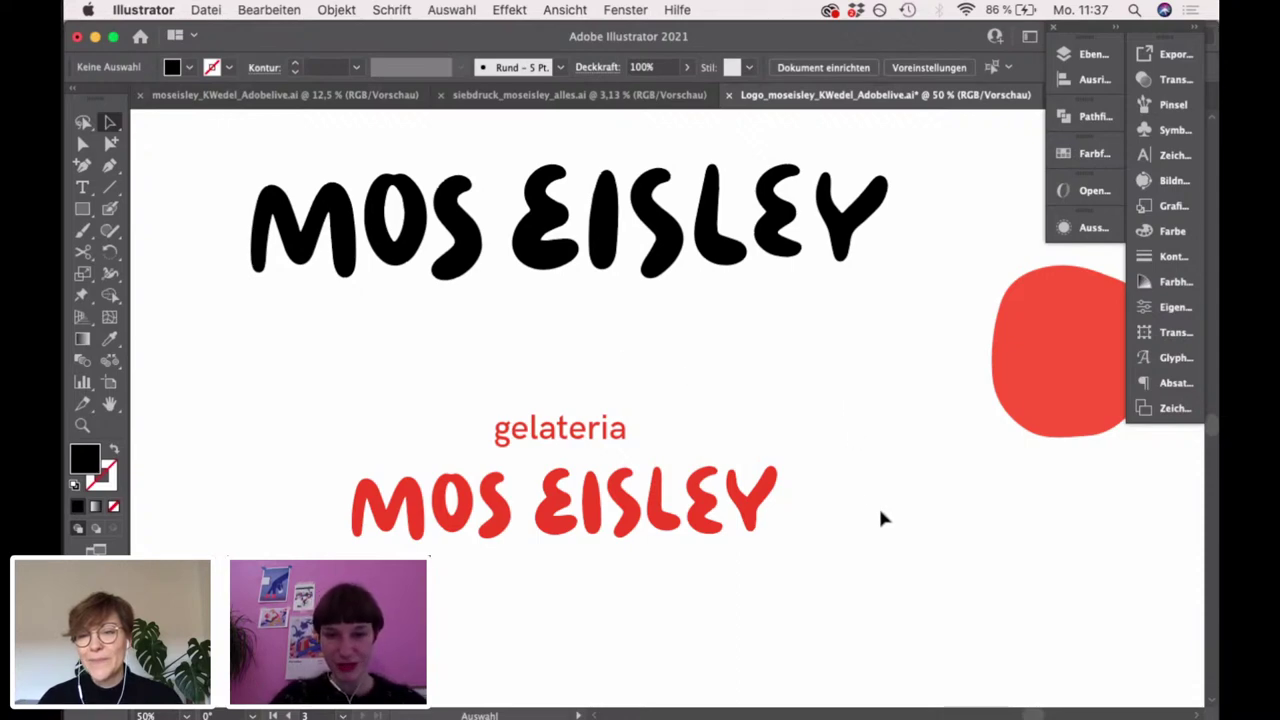
Move the copied red circle, purple circle and yellow triangle together further down beside the red lettering
scroll(860, 494, "down", 1)
left_click_drag(897, 563, 756, 368)
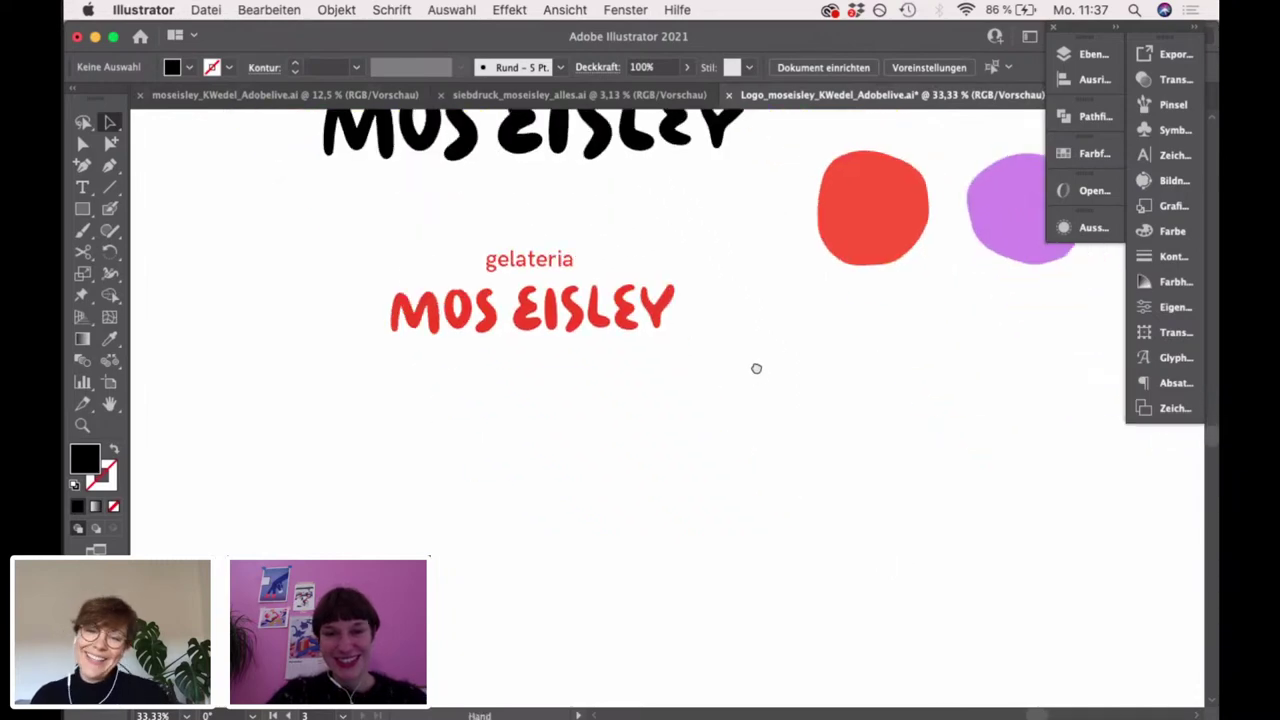
scroll(743, 300, "down", 3)
left_click_drag(749, 306, 656, 380)
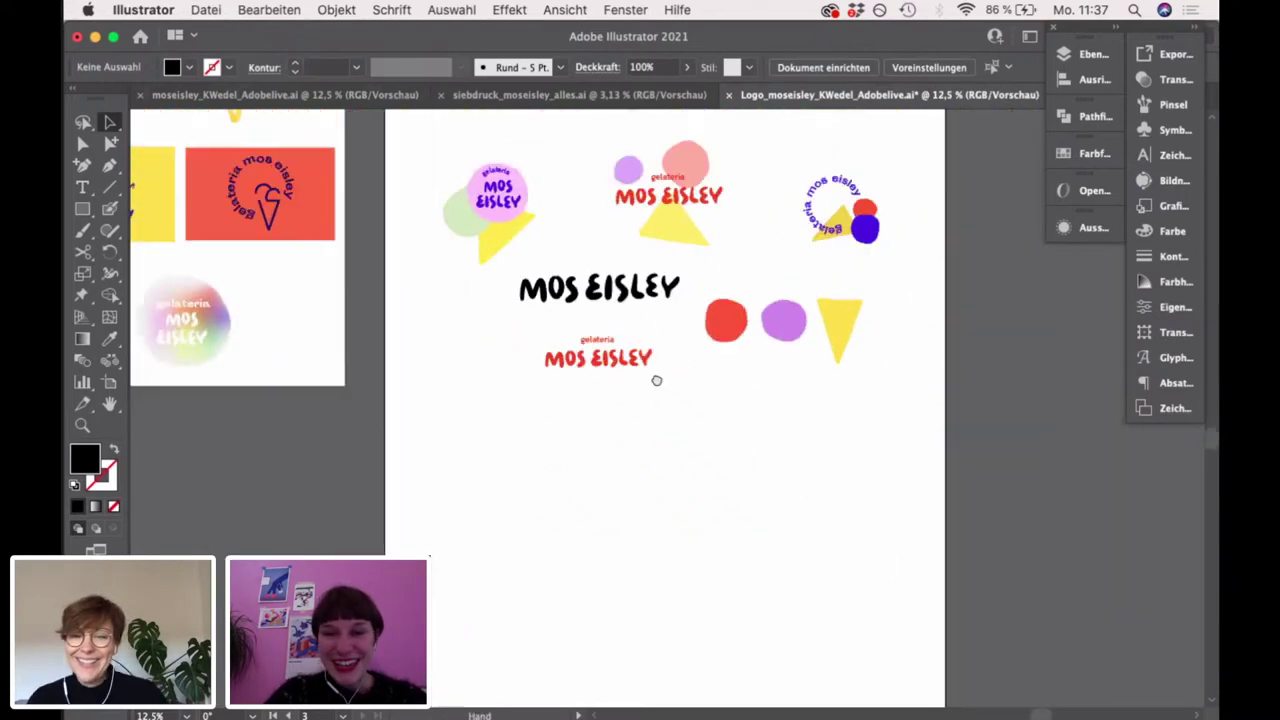
left_click_drag(732, 330, 731, 403)
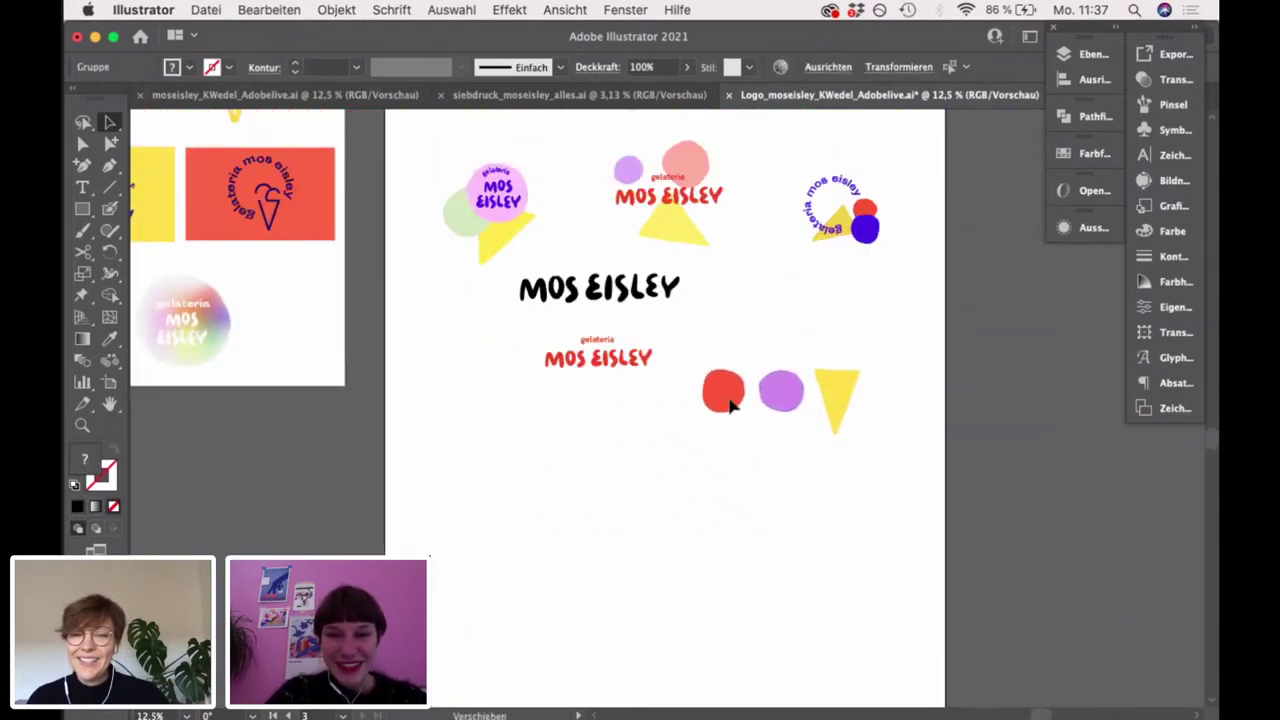
scroll(600, 363, "up", 3)
left_click(729, 343)
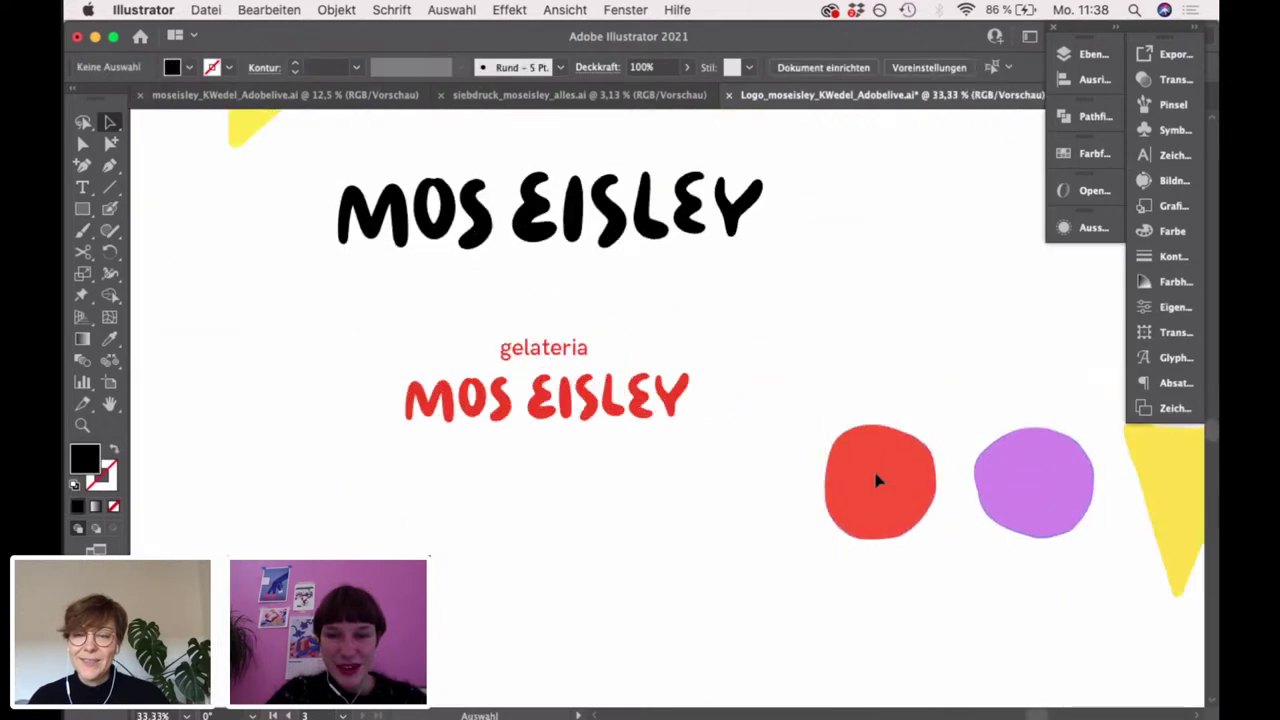
Place the red circle over the start of the red lettering, the purple circle at its end and the yellow triangle beneath it
left_click_drag(877, 481, 457, 320)
scroll(646, 317, "right", 5)
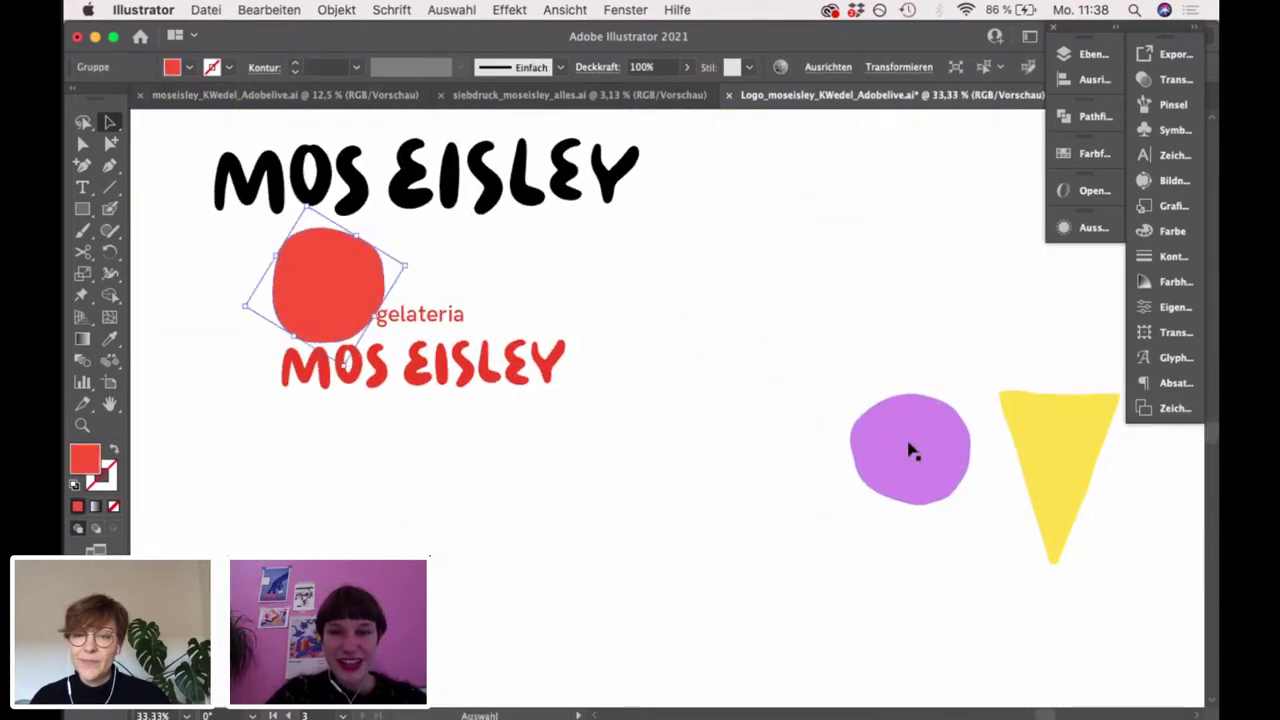
left_click_drag(910, 452, 560, 302)
left_click_drag(1077, 471, 449, 442)
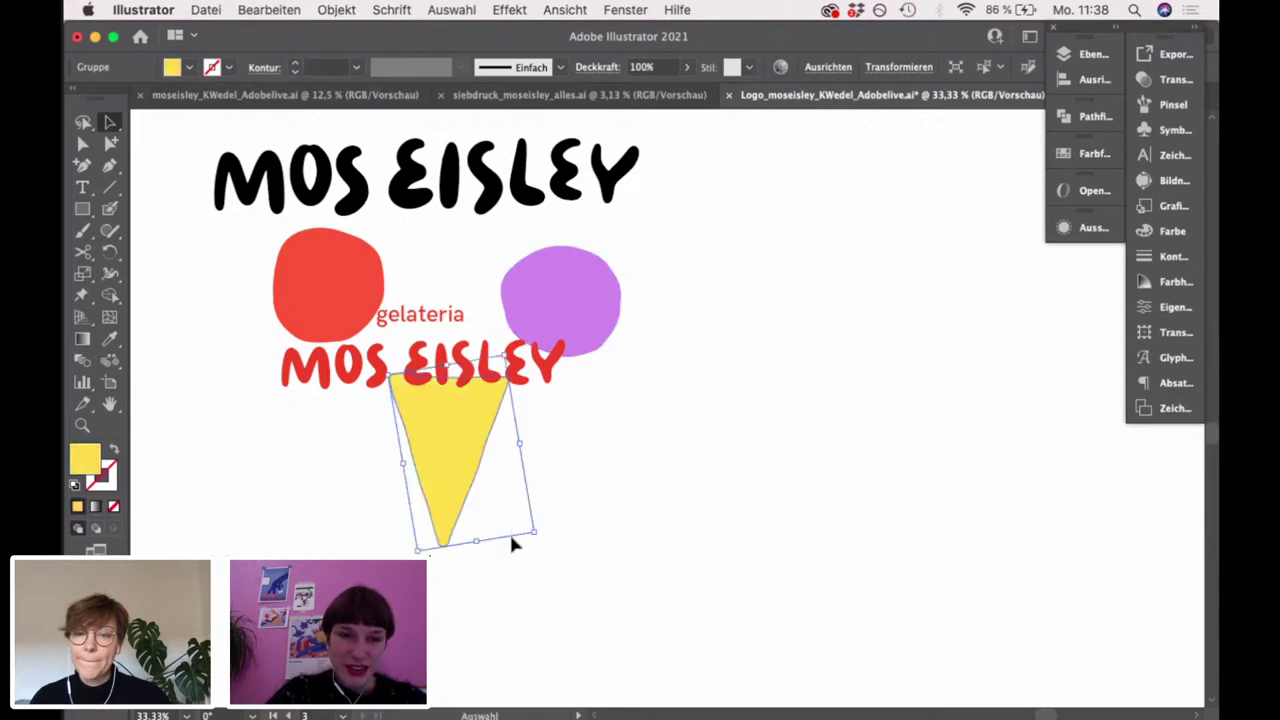
Rotate the yellow triangle so its tip points right and set it just below the red lettering
left_click_drag(543, 534, 521, 394)
left_click(521, 394)
left_click(464, 468)
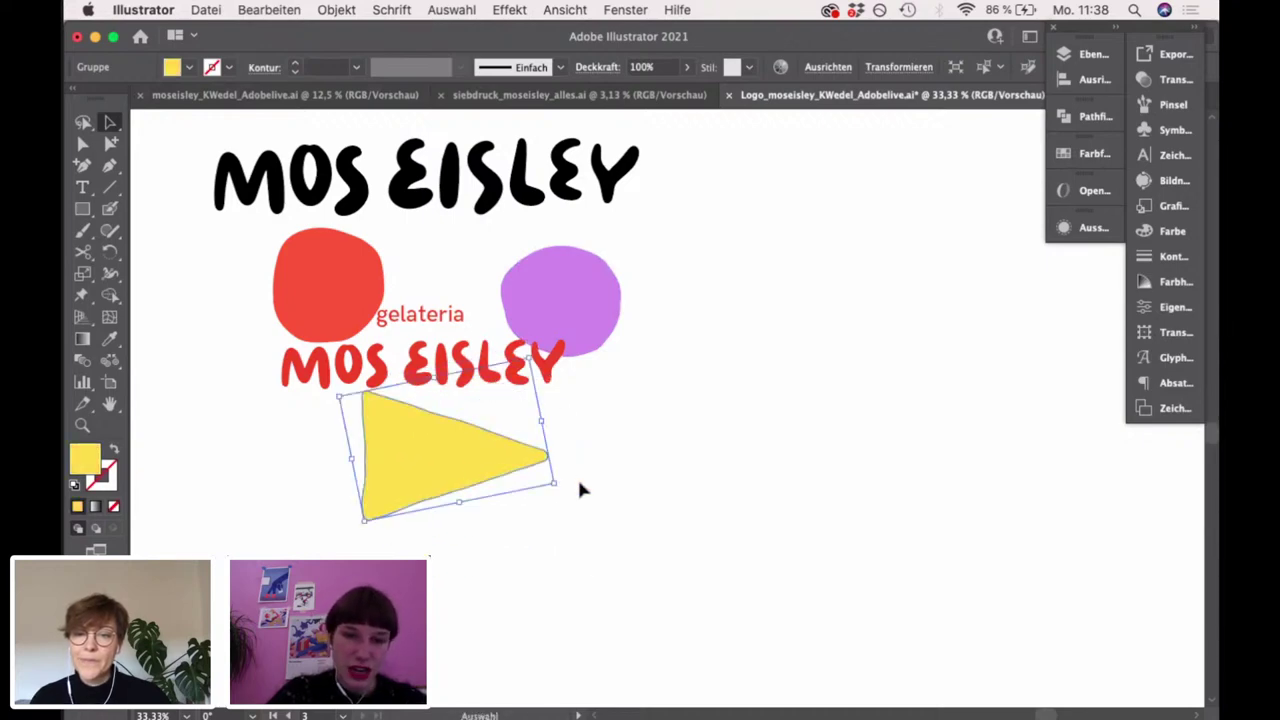
left_click(560, 490)
scroll(671, 466, "down", 2)
left_click_drag(668, 460, 306, 200)
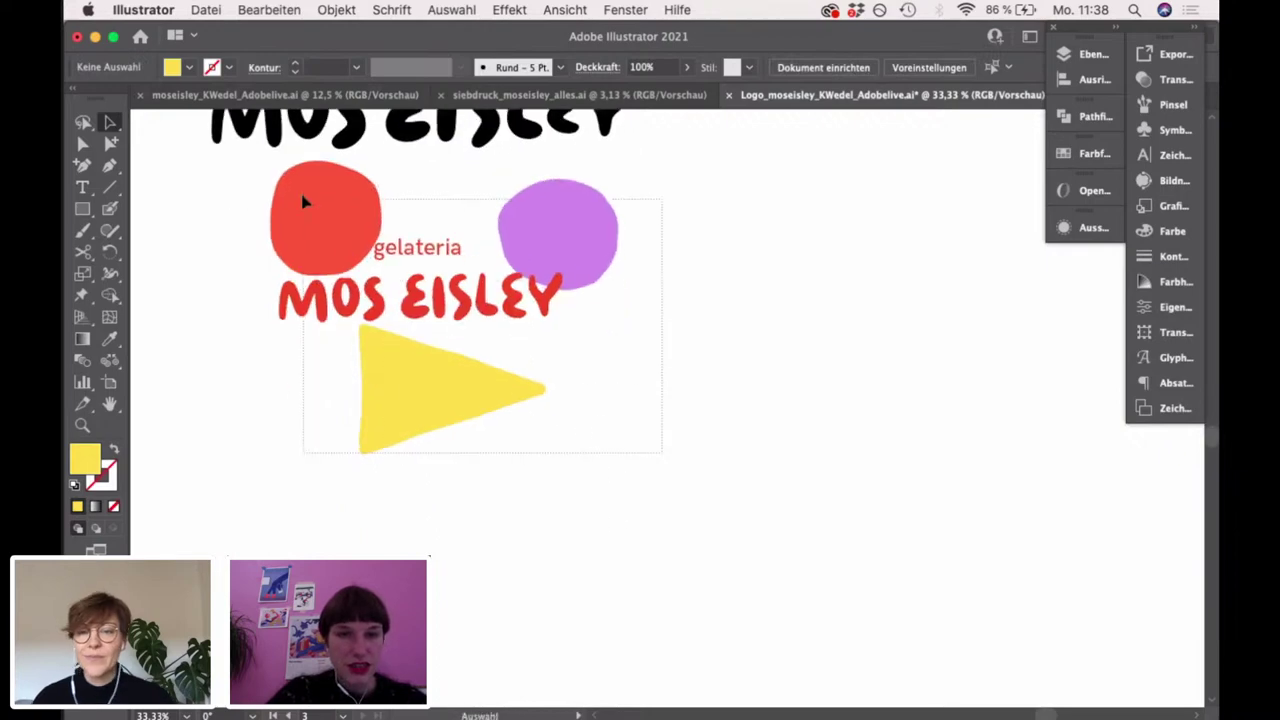
left_click_drag(478, 241, 560, 458)
left_click(560, 453)
scroll(731, 349, "down", 3)
scroll(566, 406, "up", 1)
scroll(566, 410, "down", 1)
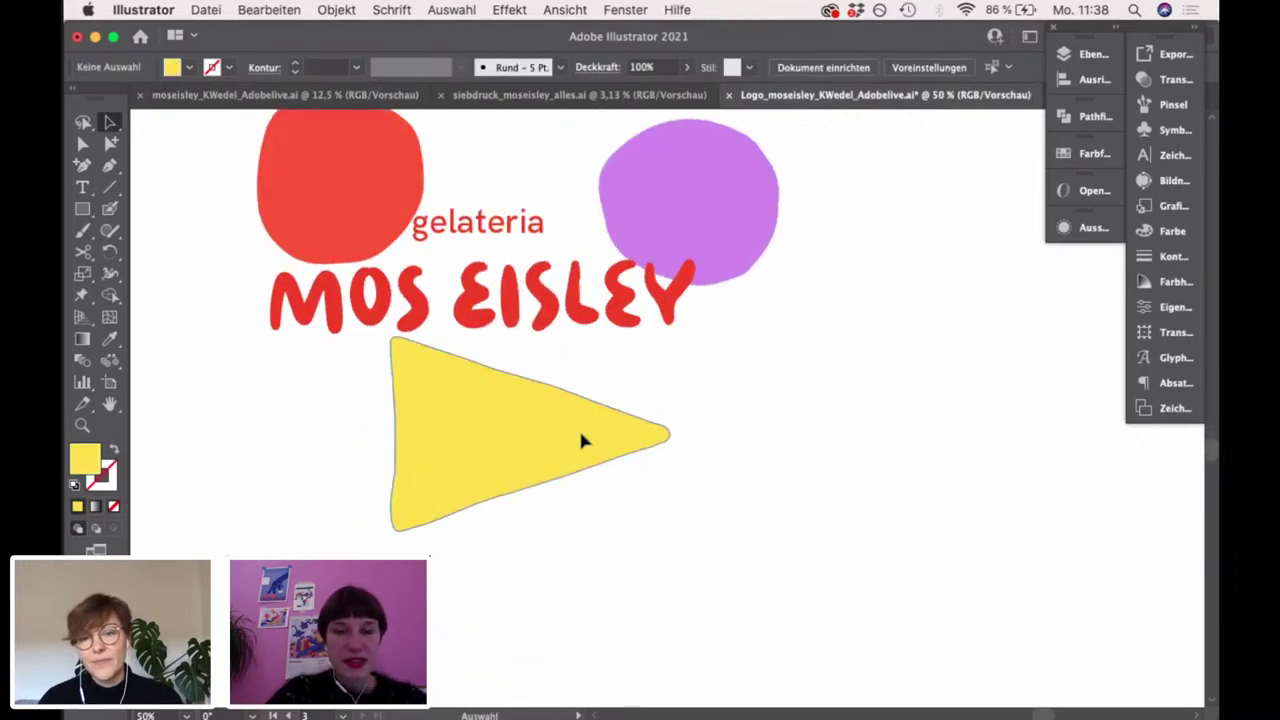
Enlarge and rotate the yellow triangle beneath MOS EISLEY into a cone with its tip pointing down, about as wide as the lettering
left_click(578, 427)
left_click_drag(688, 478, 779, 428)
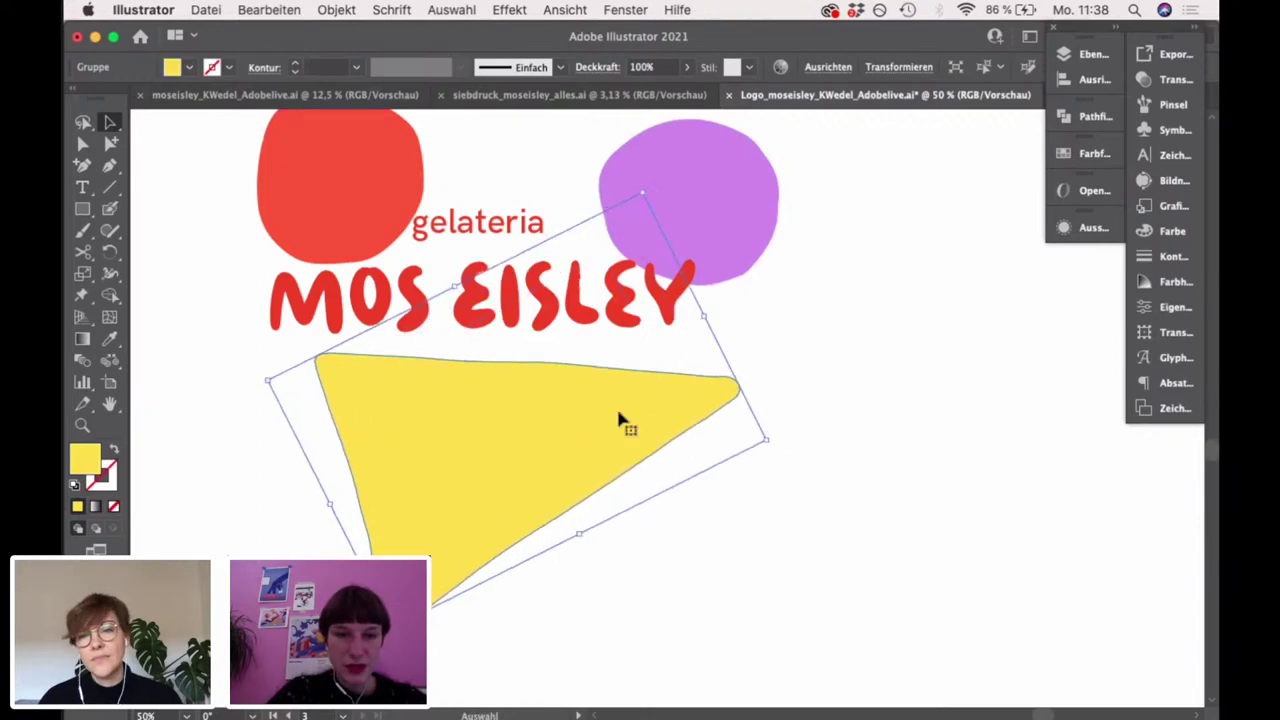
left_click_drag(616, 408, 595, 399)
left_click(746, 441)
key("super+z")
left_click_drag(755, 441, 529, 426)
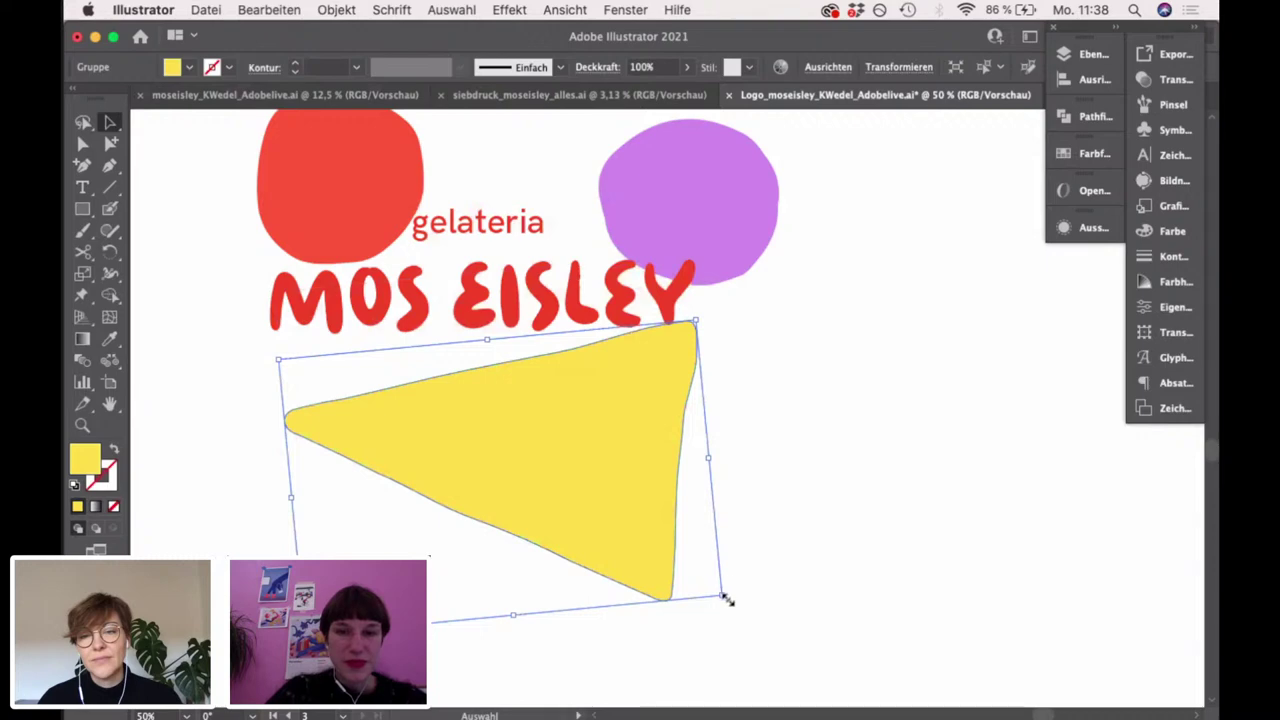
left_click_drag(734, 600, 585, 482)
key("super+z")
key("super+z")
key("super+z")
key("super+z")
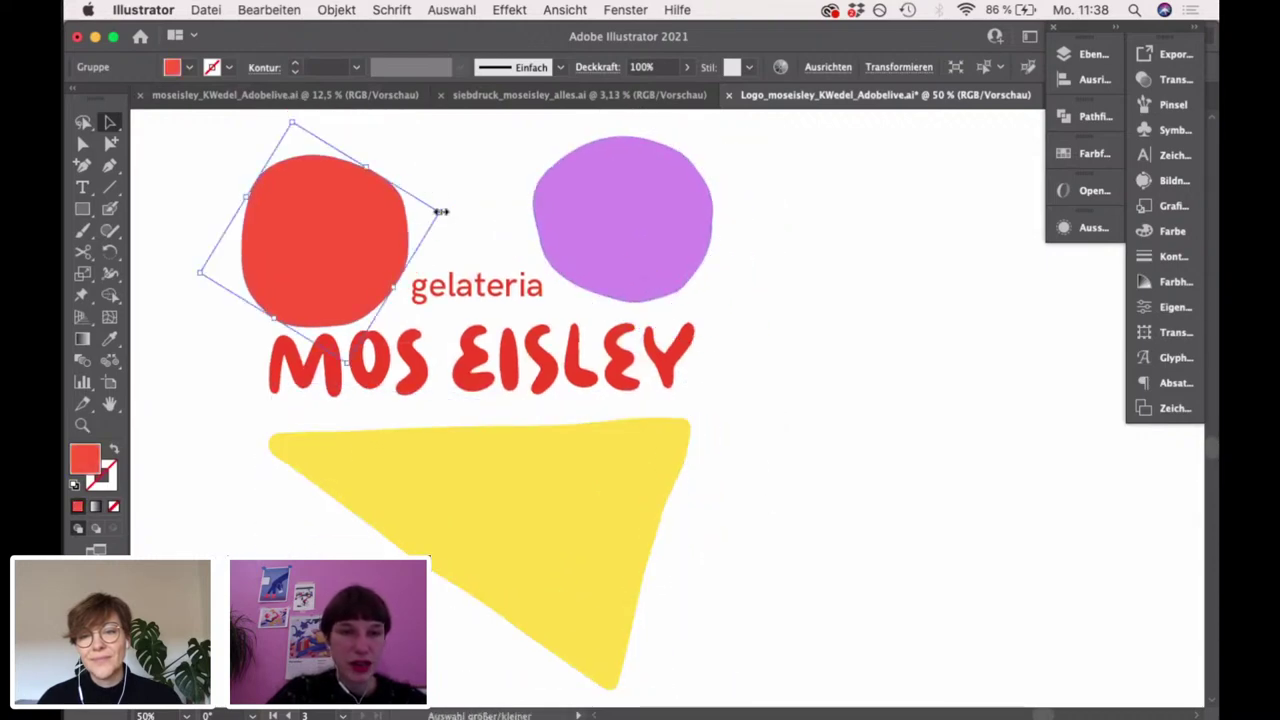
Shrink the red circle above the lettering and recolour it with the red sampled from MOS EISLEY
left_click_drag(437, 210, 363, 238)
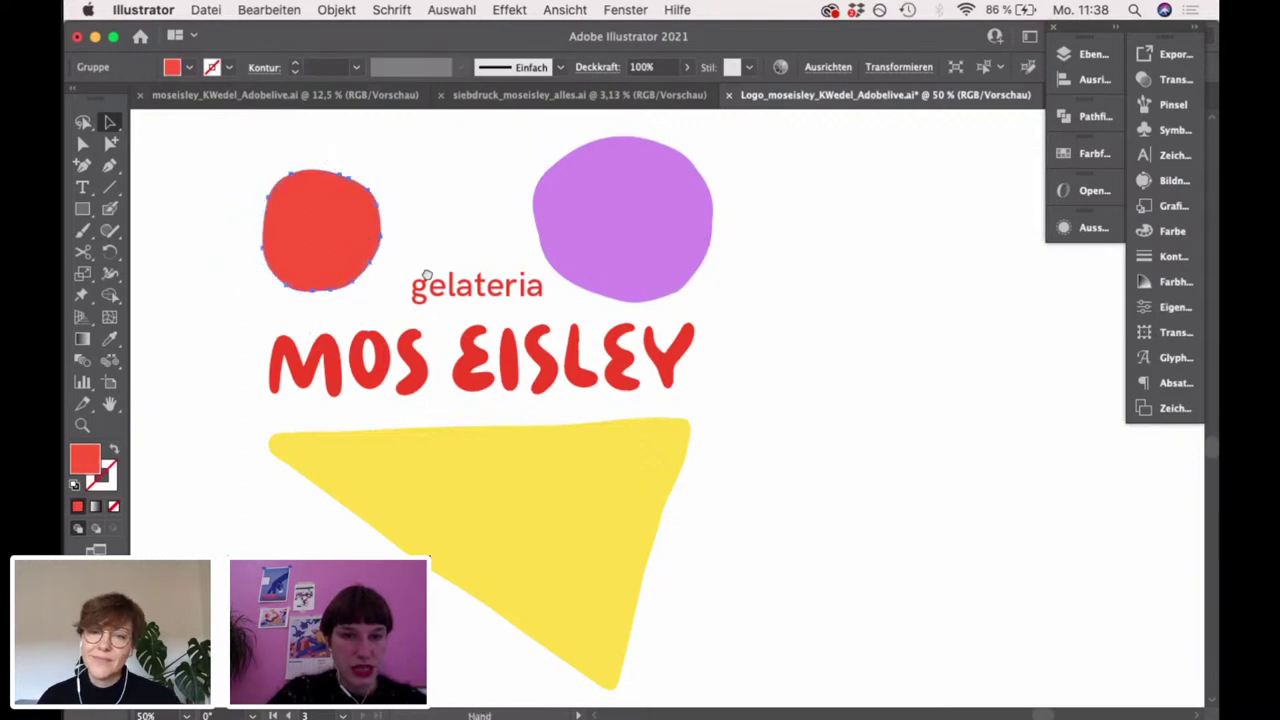
left_click(467, 207)
left_click(371, 234)
left_click(110, 340)
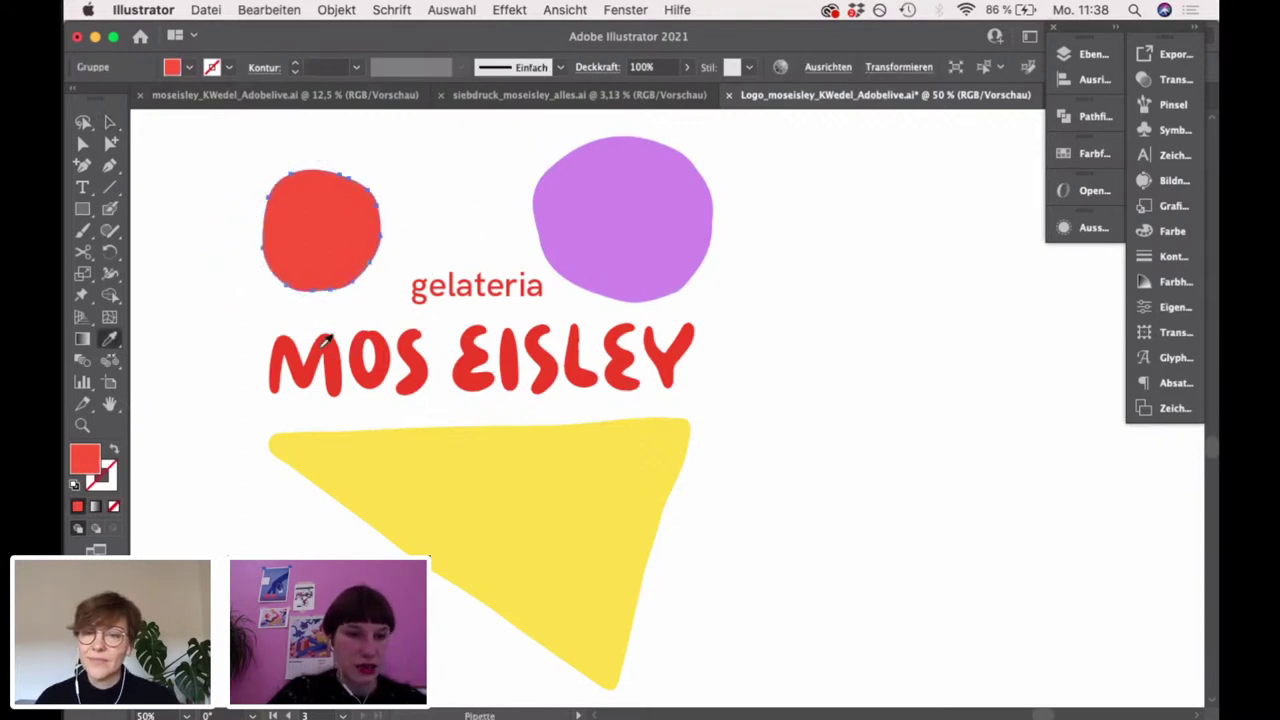
left_click(318, 360)
left_click(110, 122)
left_click(249, 266)
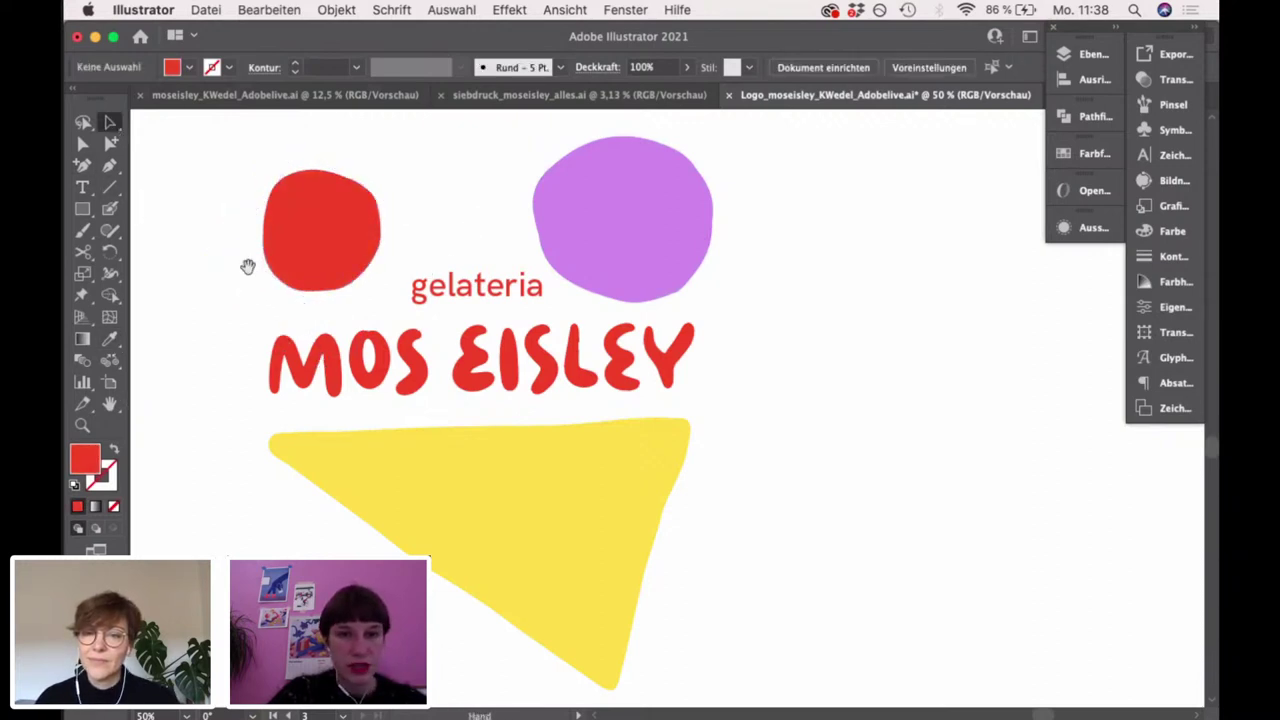
Move the red circle closer to the lettering, shift the purple circle up and inward, and enlarge the purple circle slightly
scroll(300, 270, "up", 2)
left_click_drag(346, 277, 352, 283)
left_click_drag(622, 290, 600, 244)
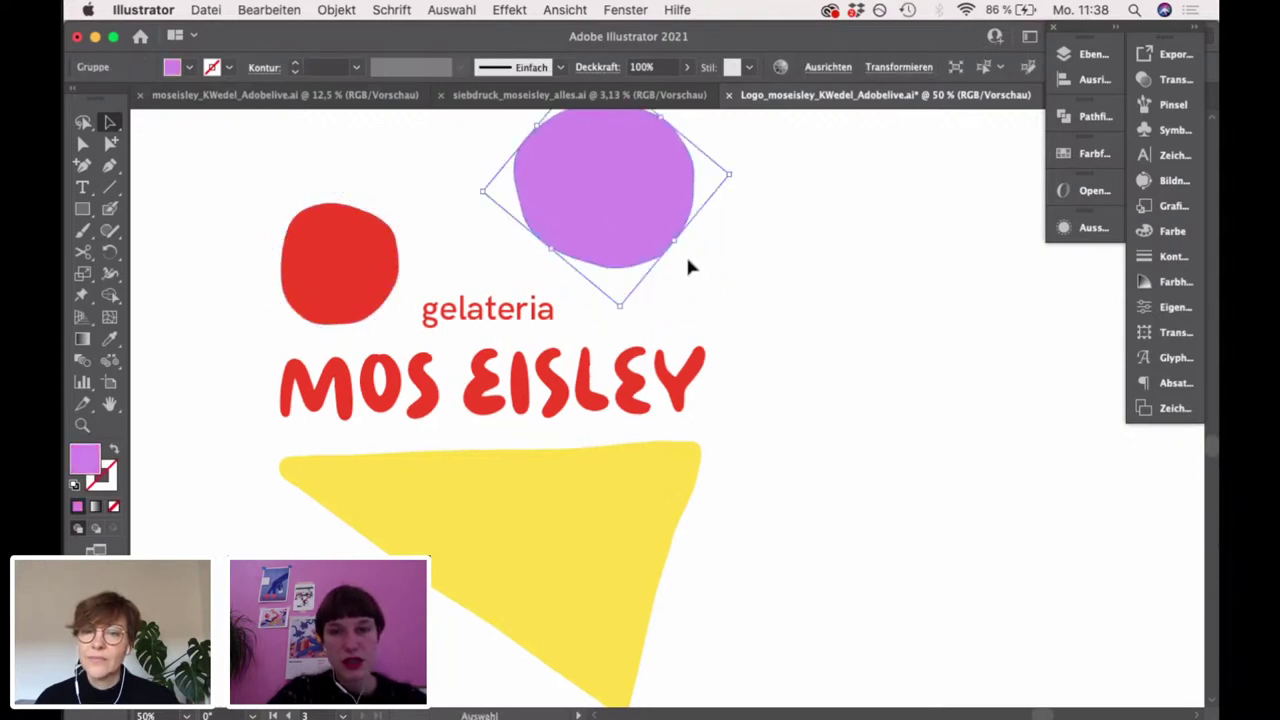
left_click_drag(623, 302, 627, 345)
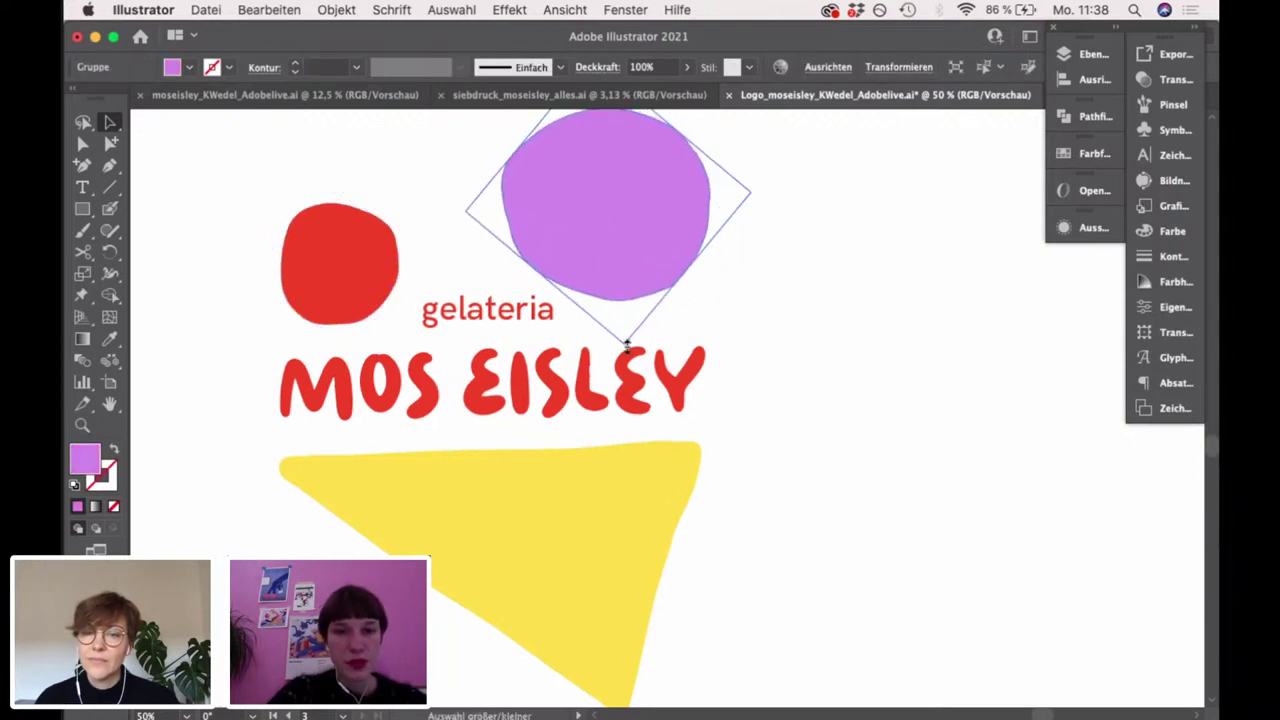
left_click(405, 280)
scroll(553, 260, "up", 2)
scroll(562, 300, "down", 1)
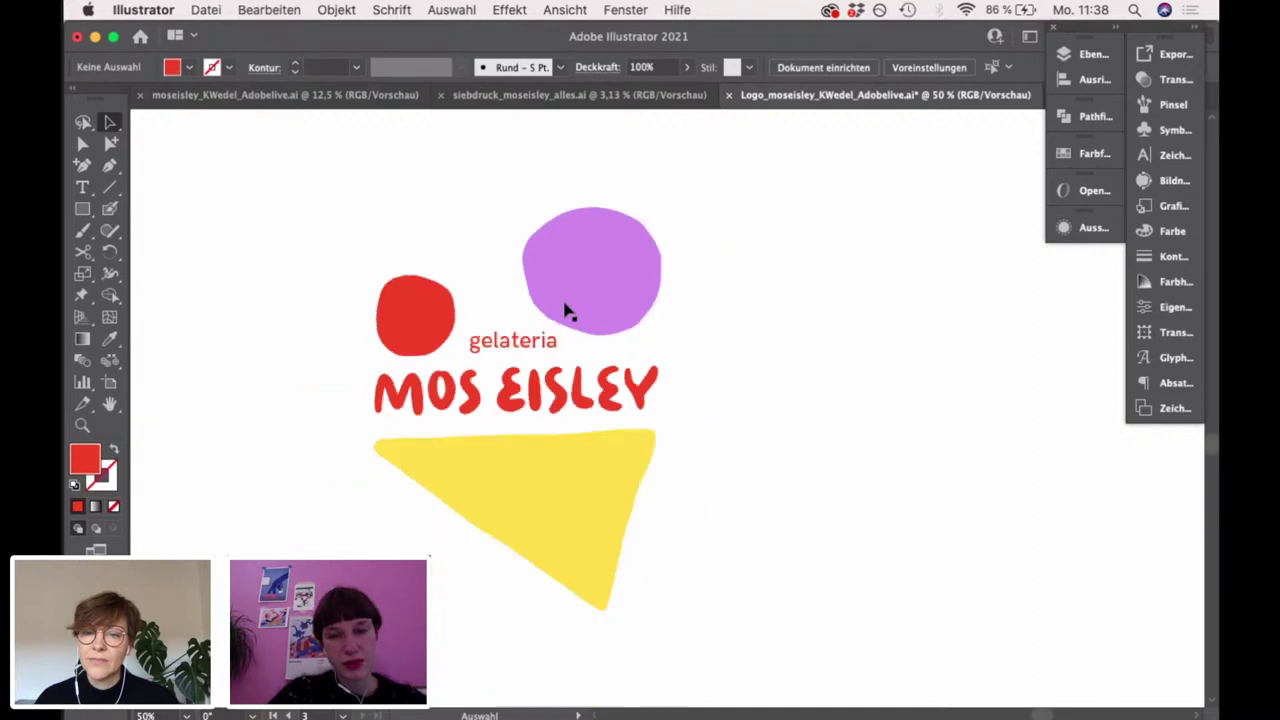
Nudge the purple circle so its outer edge aligns with the end of the MOS EISLEY lettering
left_click(477, 397)
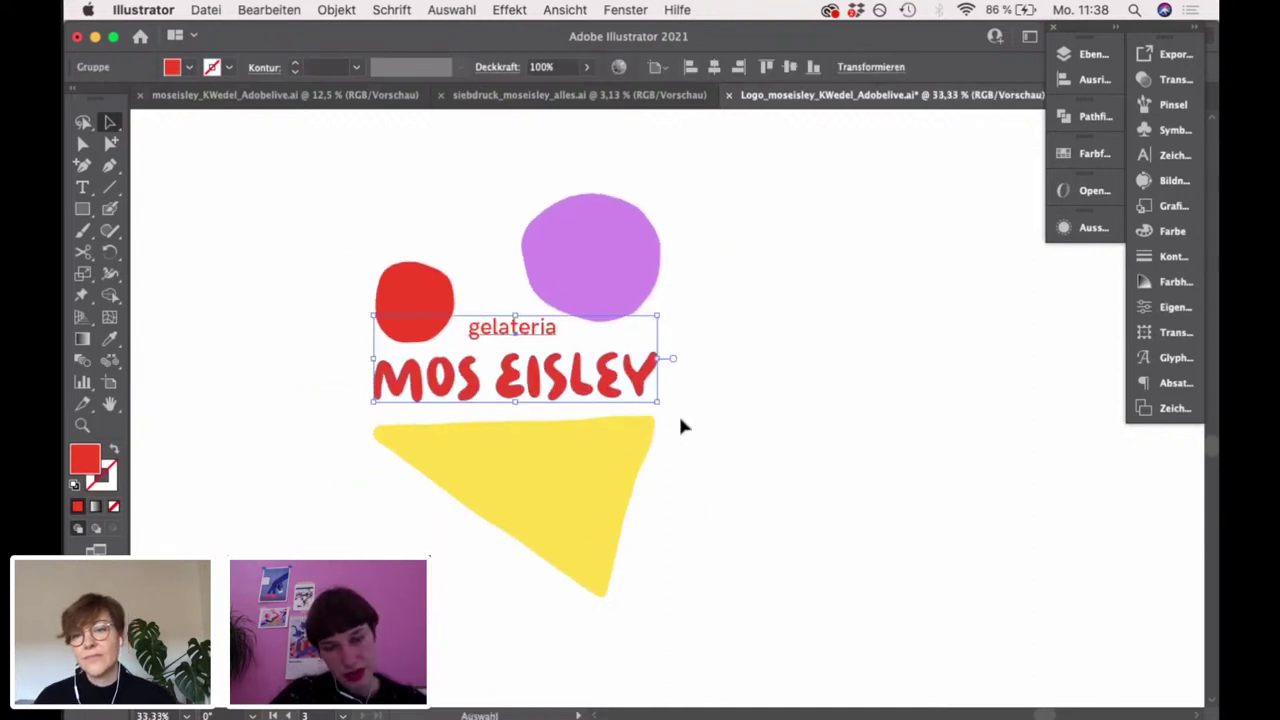
left_click(709, 366)
left_click(611, 286)
left_click(692, 310)
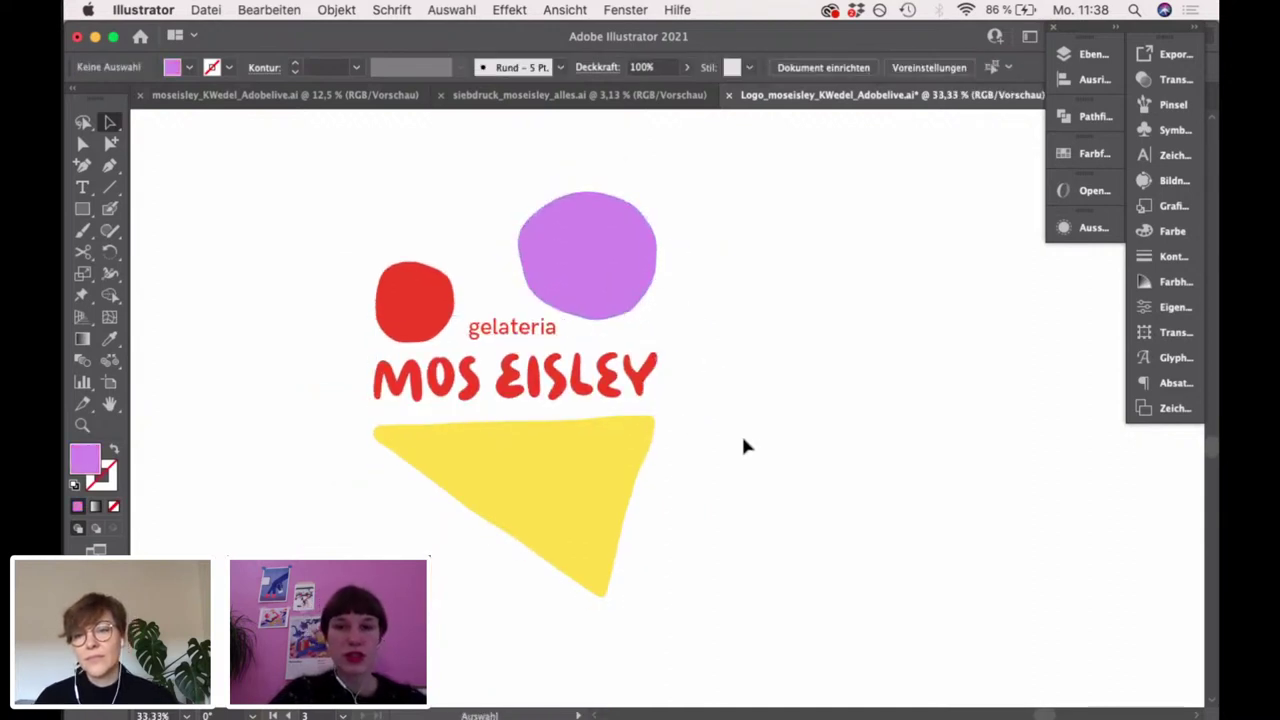
Scale the yellow cone down so it is narrower than the MOS EISLEY lettering and sits centred beneath it
left_click(609, 460)
left_click_drag(646, 429, 612, 425)
left_click(678, 435)
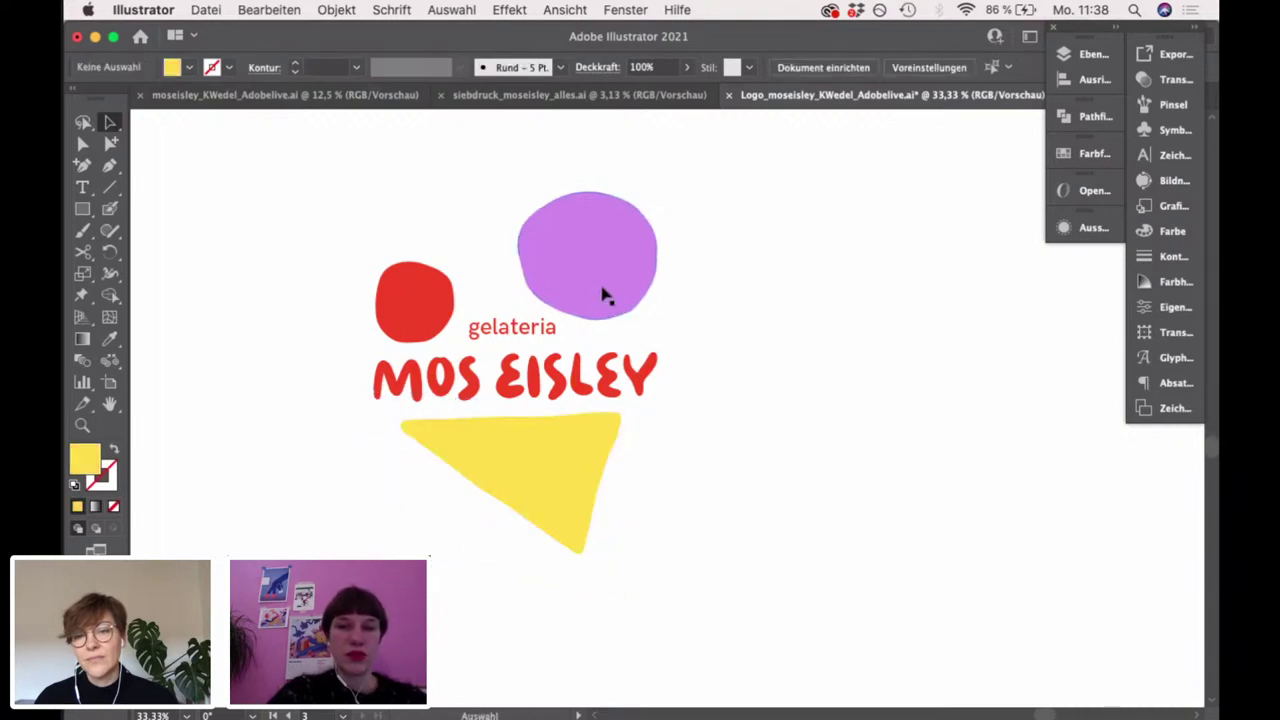
left_click(606, 291)
key("super+minus")
left_click(732, 404)
Examine the horizontal and stacked logo variants lower on the artboard, comparing their lettering and ice-cream shapes
scroll(727, 477, "down", 5)
scroll(709, 474, "right", 3)
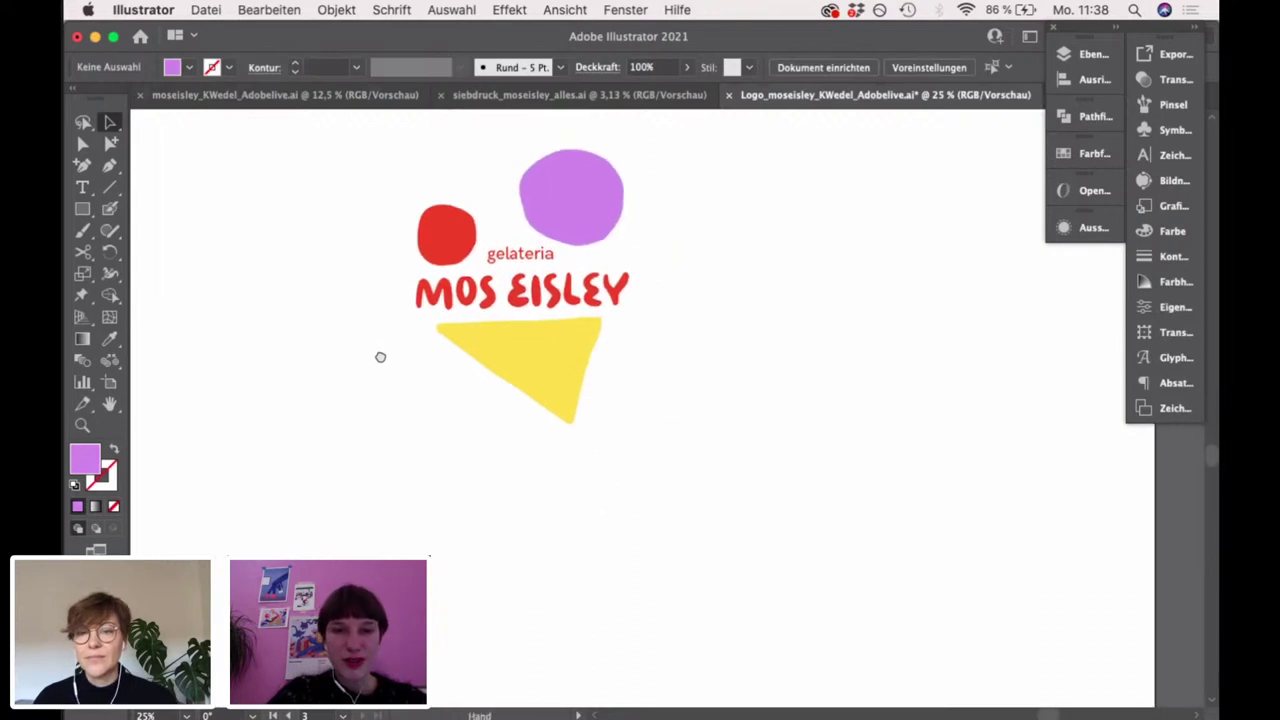
scroll(397, 391, "down", 10)
scroll(446, 422, "down", 7)
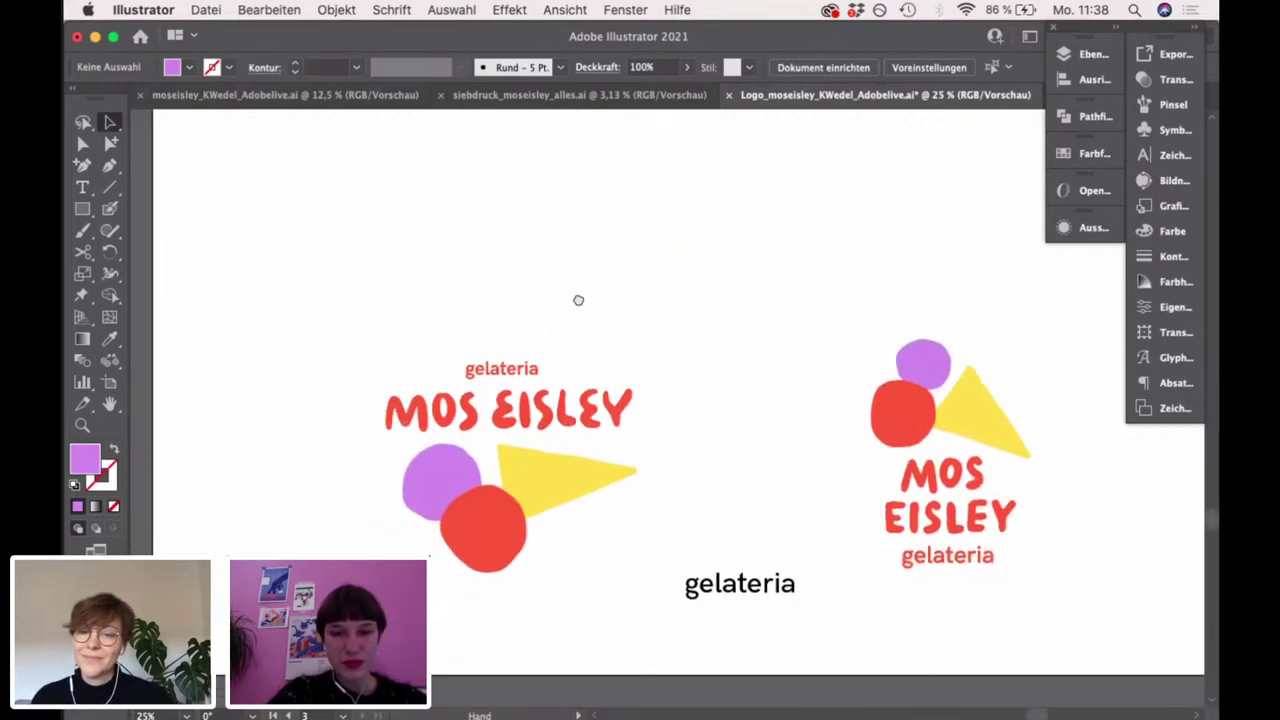
scroll(430, 380, "up", 2)
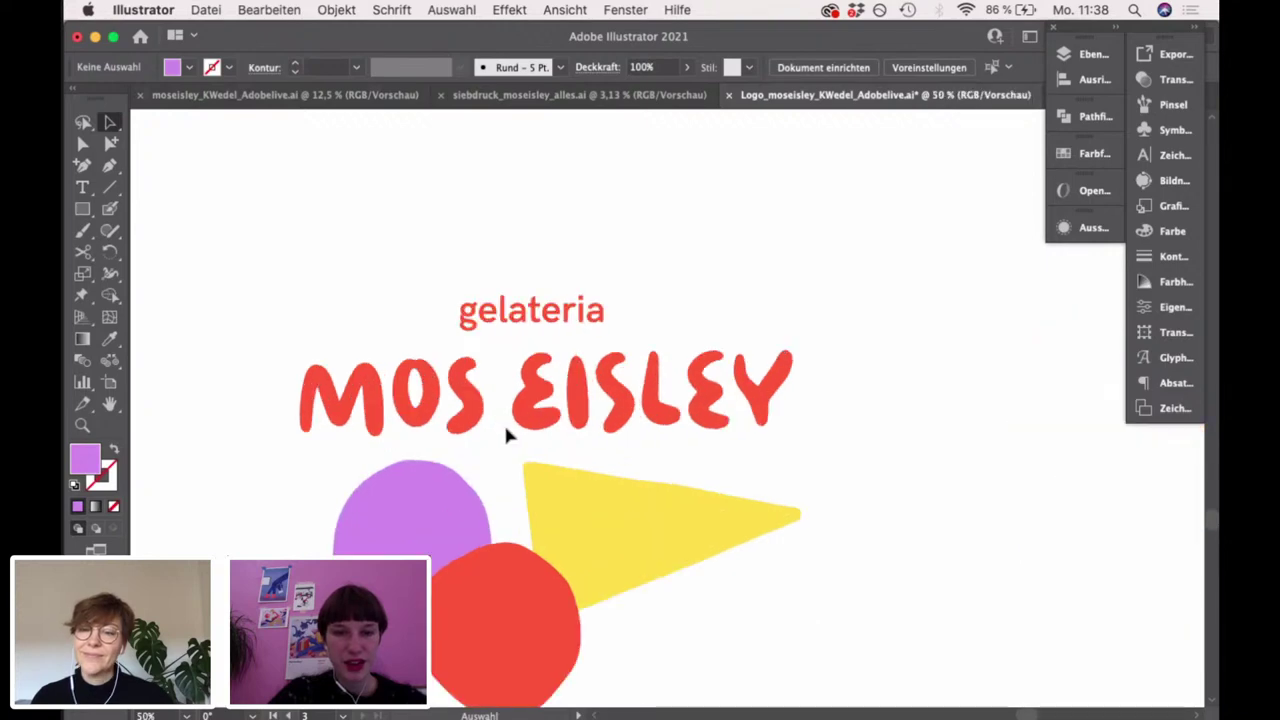
scroll(700, 520, "down", 2)
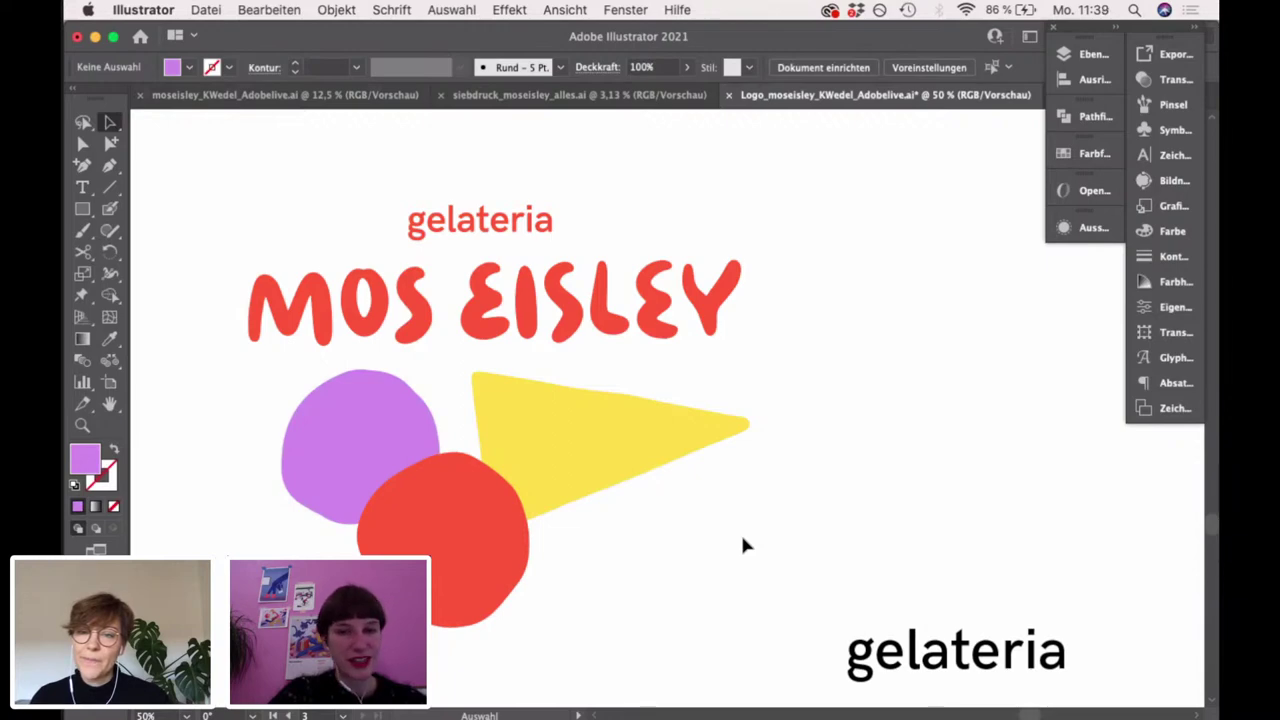
left_click_drag(742, 540, 307, 420)
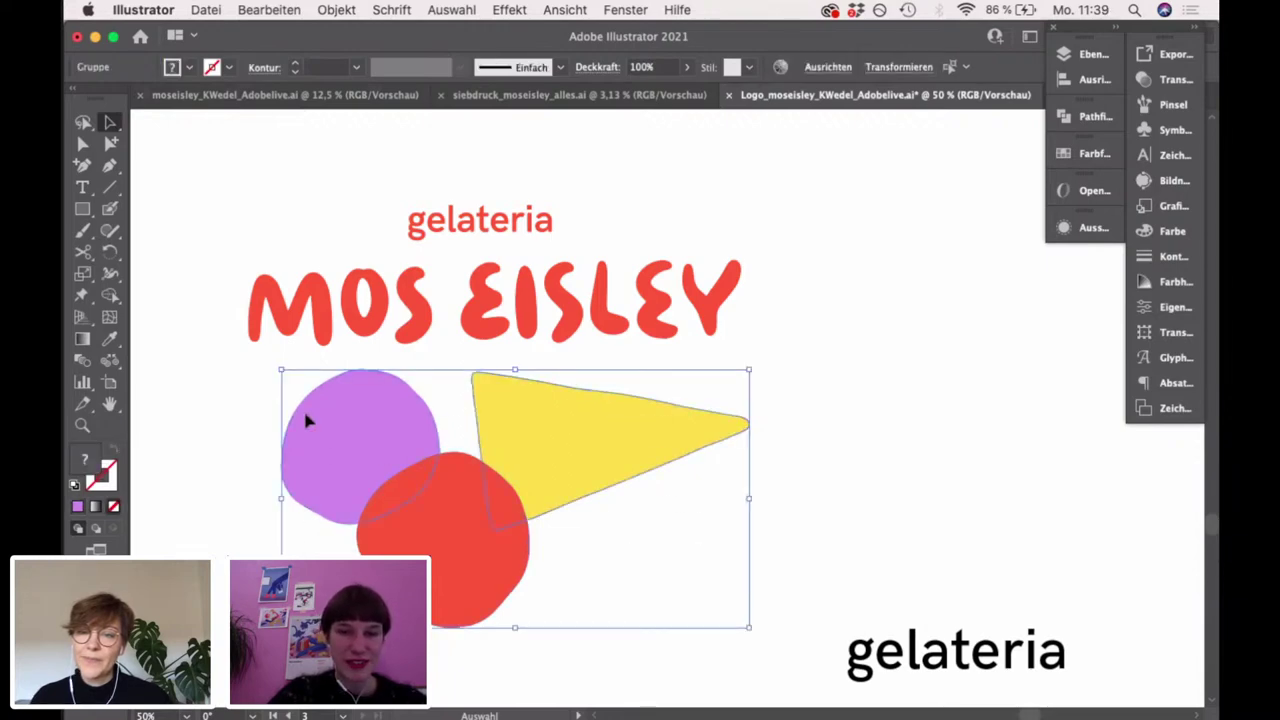
left_click(775, 457)
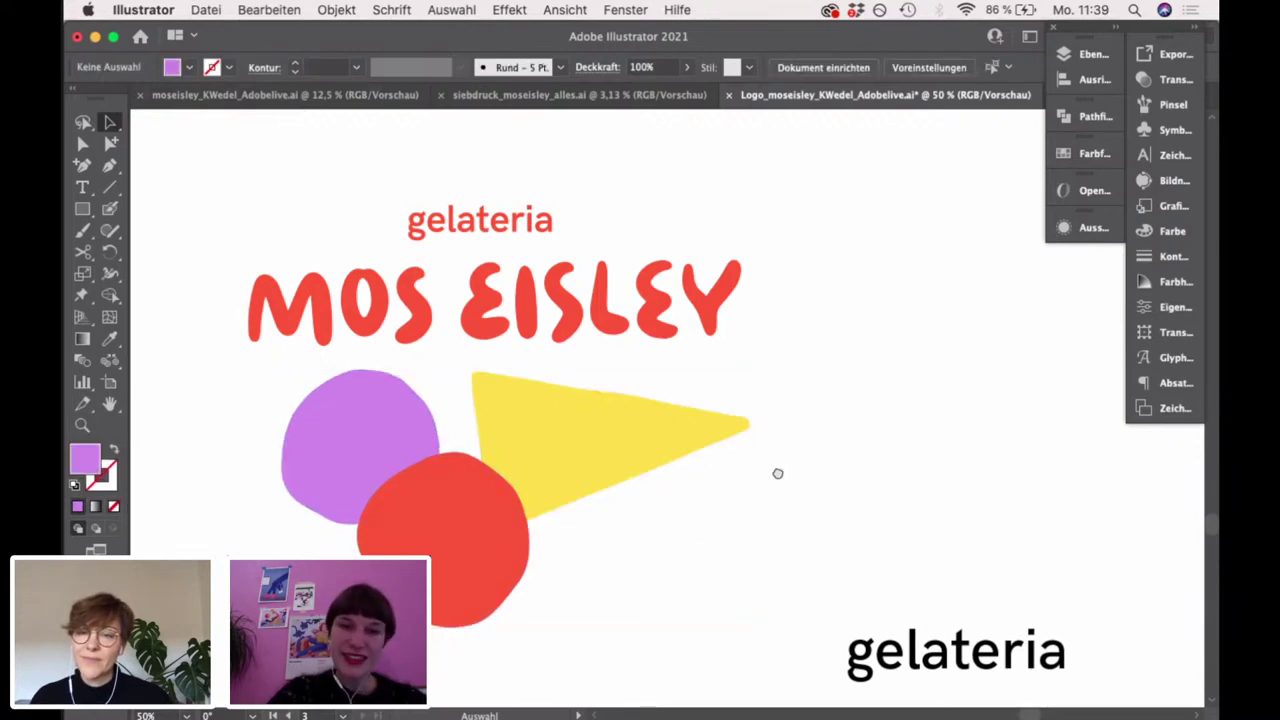
scroll(781, 456, "down", 1)
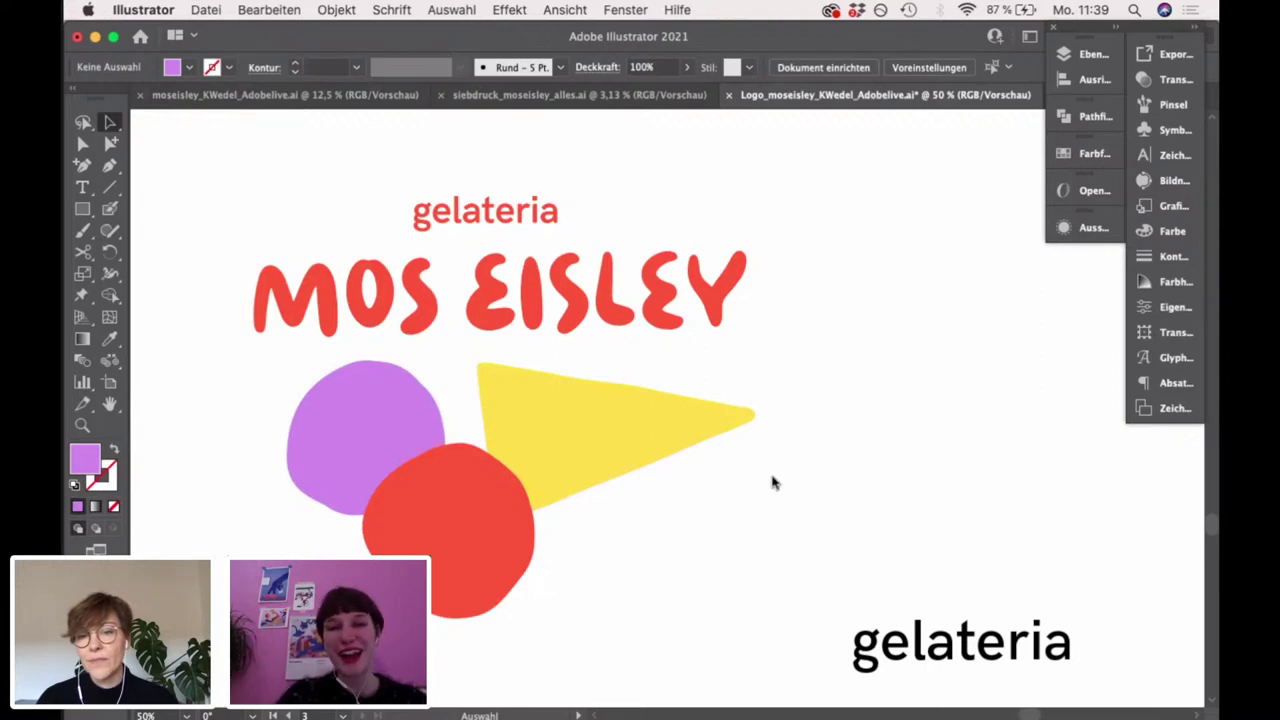
left_click_drag(777, 473, 799, 454)
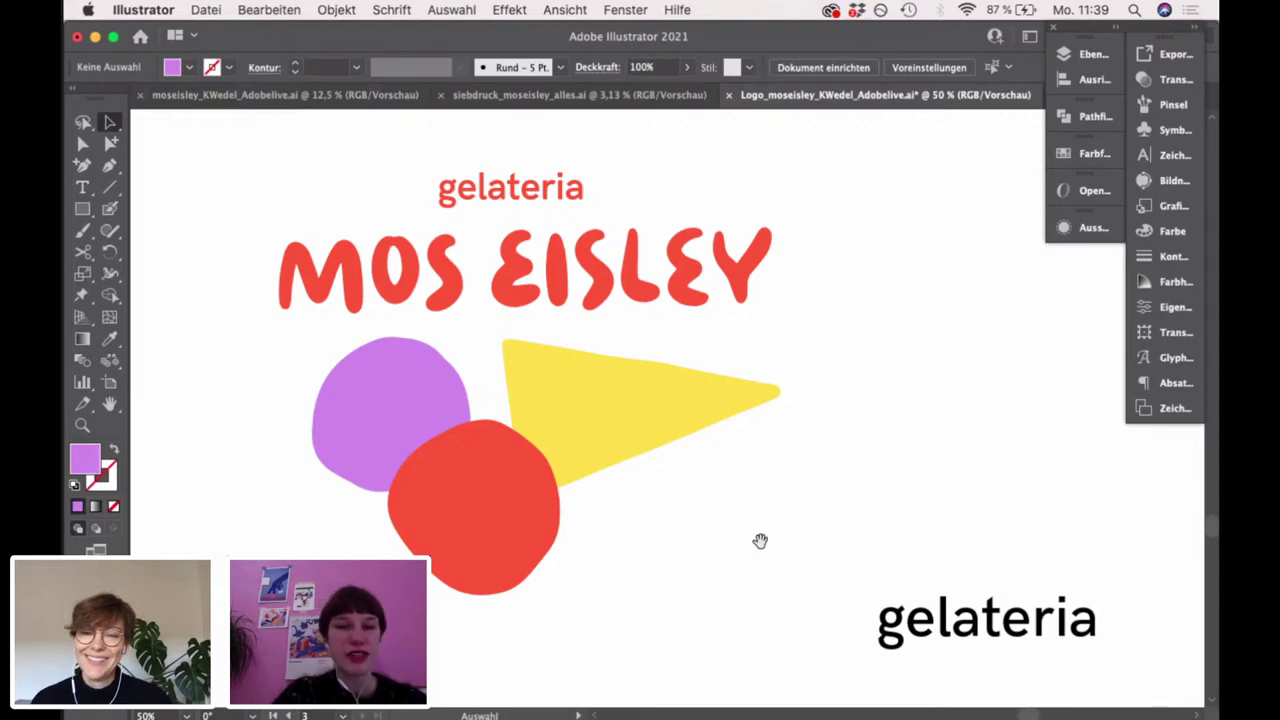
scroll(762, 540, "up", 1)
scroll(760, 550, "down", 1)
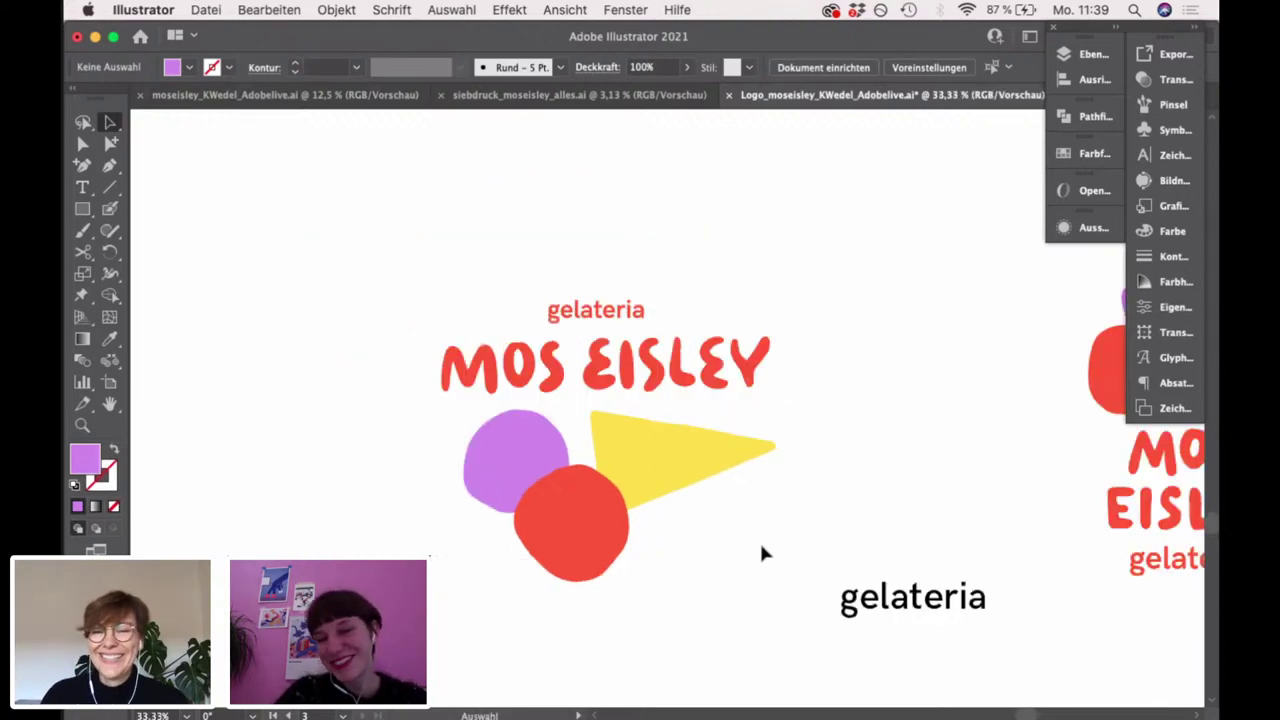
left_click_drag(729, 534, 660, 425)
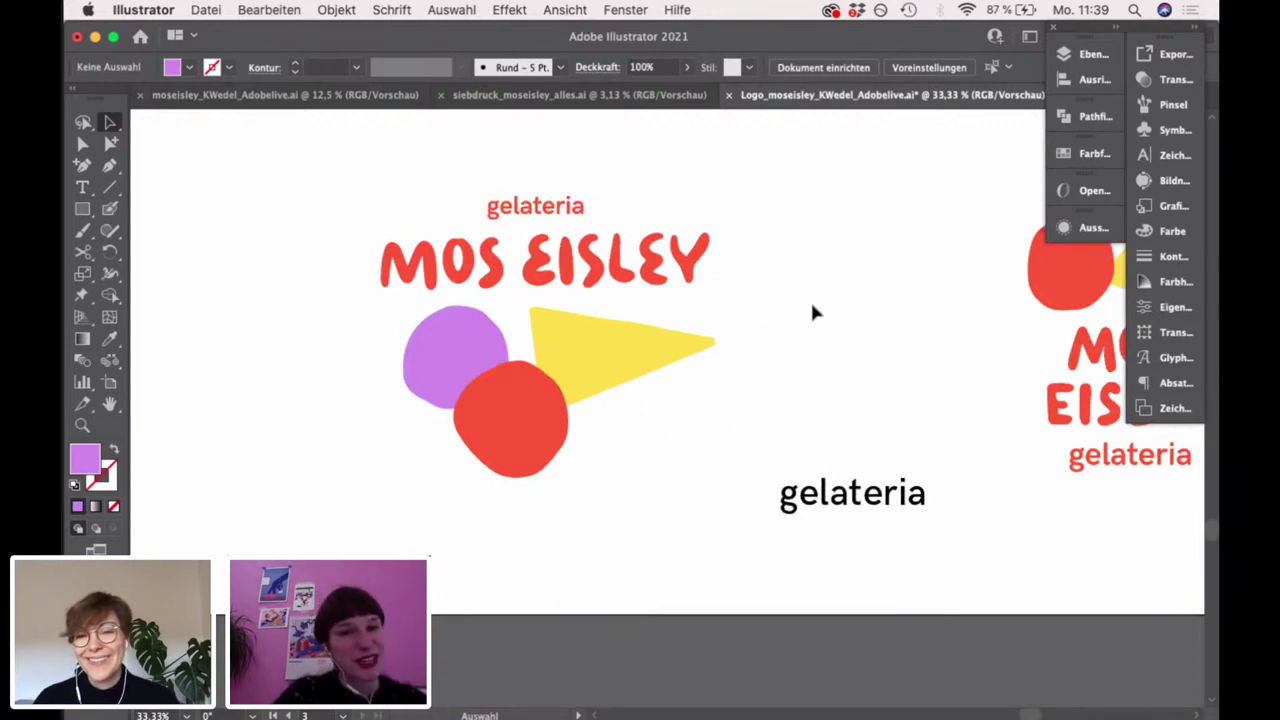
left_click_drag(812, 313, 791, 328)
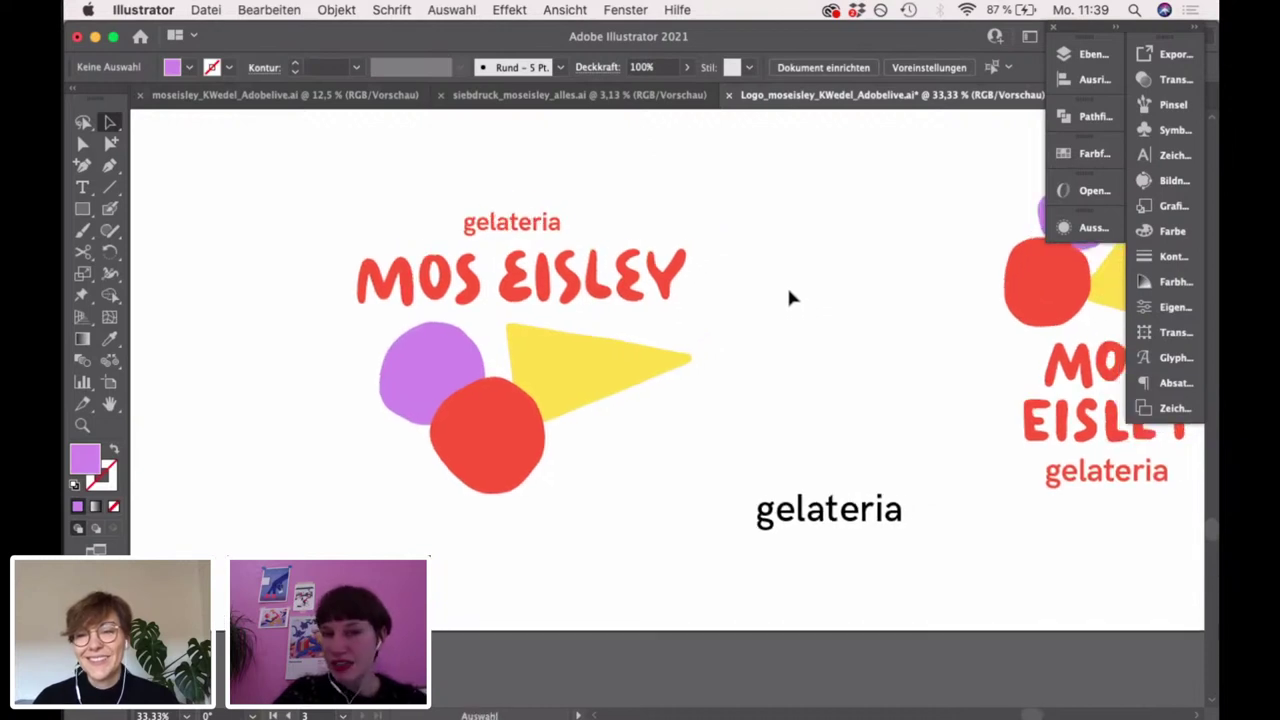
left_click_drag(786, 283, 743, 291)
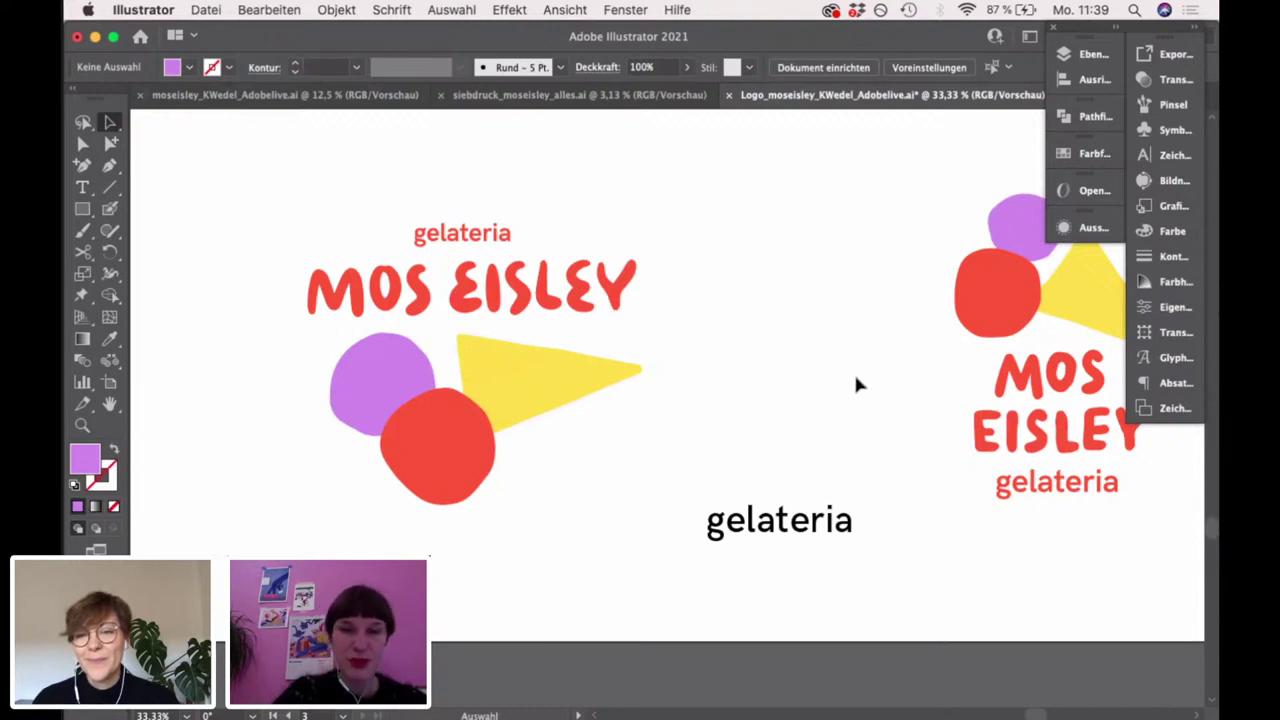
left_click_drag(834, 374, 694, 397)
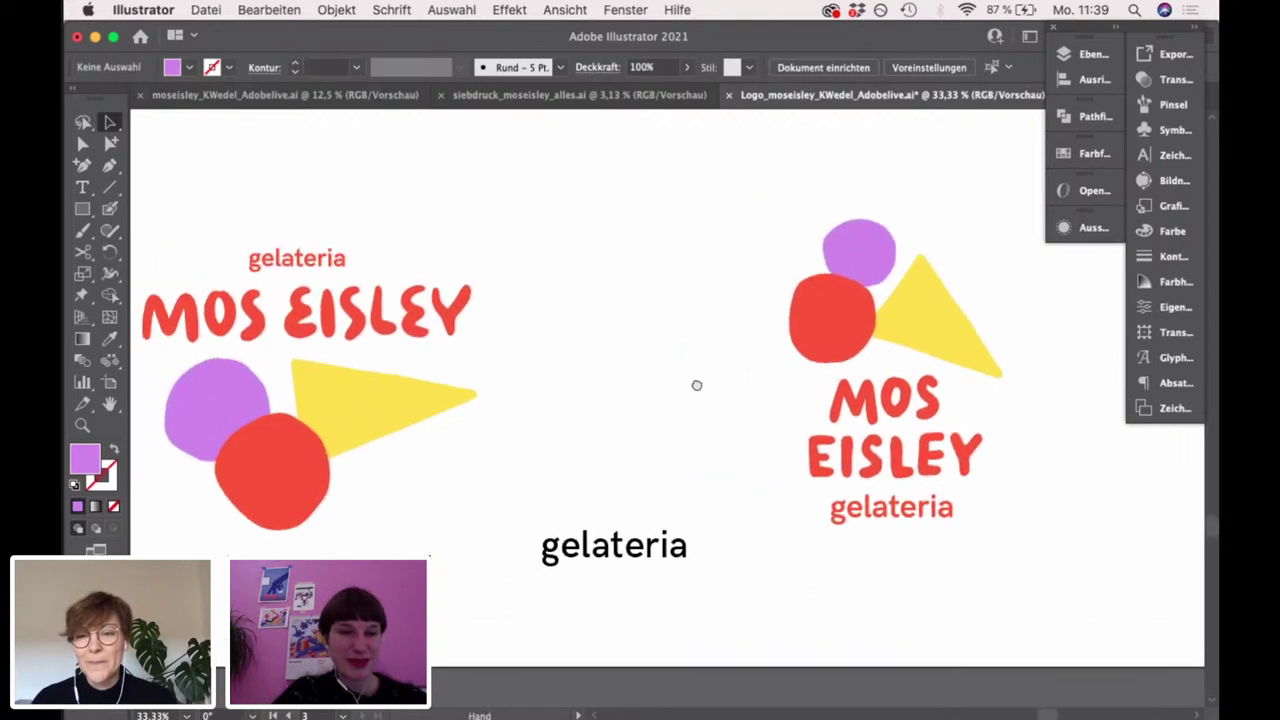
scroll(695, 440, "down", 3)
left_click_drag(695, 463, 687, 499)
left_click_drag(617, 417, 525, 438)
scroll(591, 337, "left", 3)
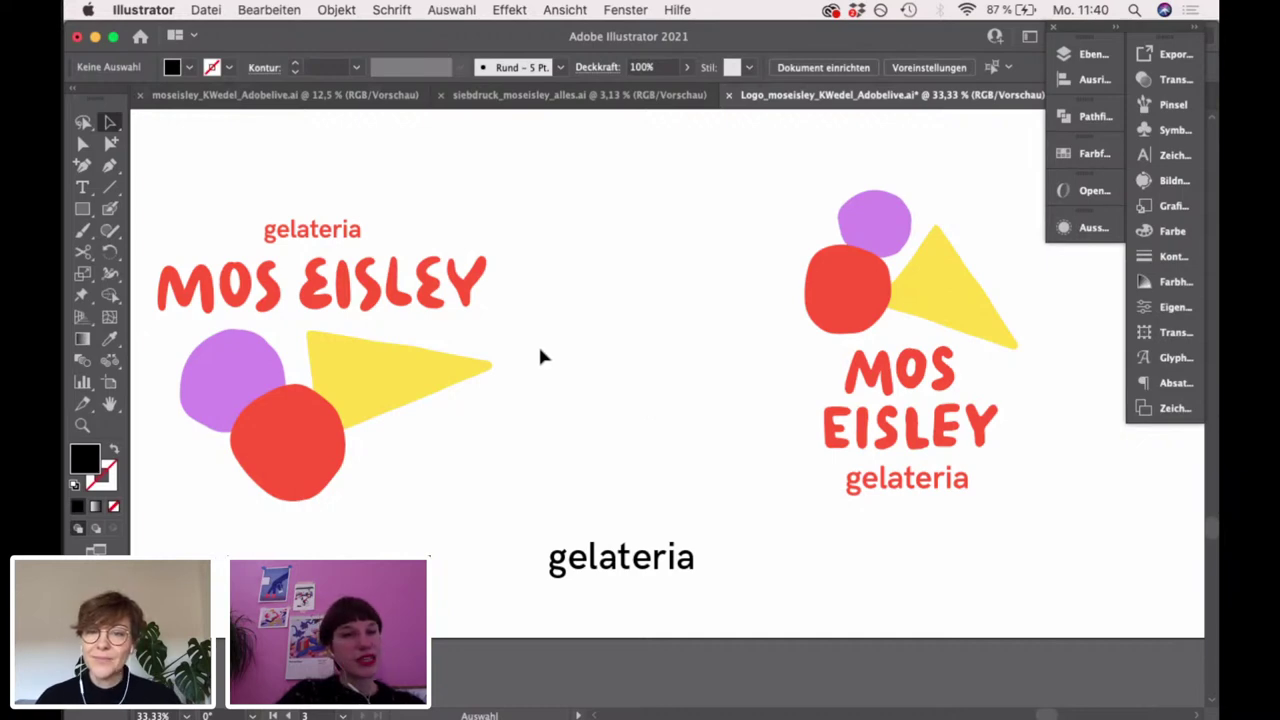
scroll(560, 405, "left", 3)
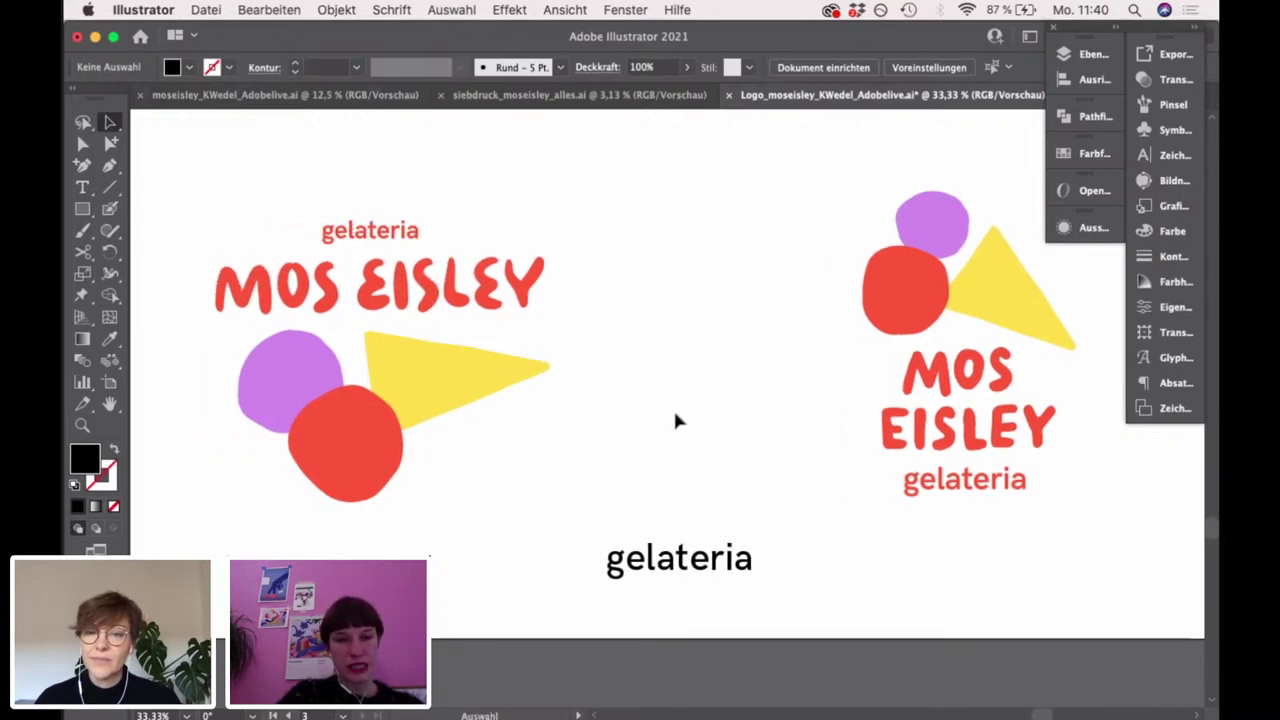
left_click_drag(748, 400, 728, 375)
Duplicate the horizontal logo's ice-cream group into the space between the two variants, rotated so the cone points diagonally downward
left_click(430, 407)
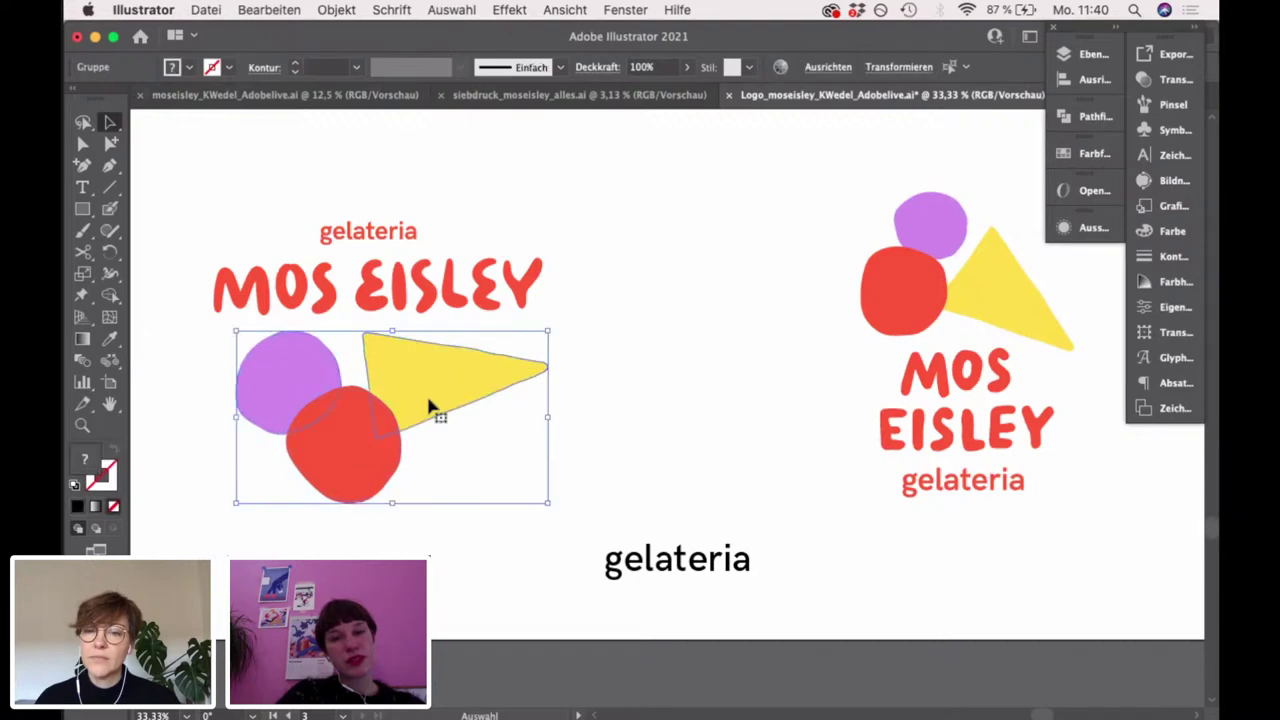
left_click_drag(427, 402, 701, 262)
left_click_drag(829, 349, 640, 457)
left_click(709, 471)
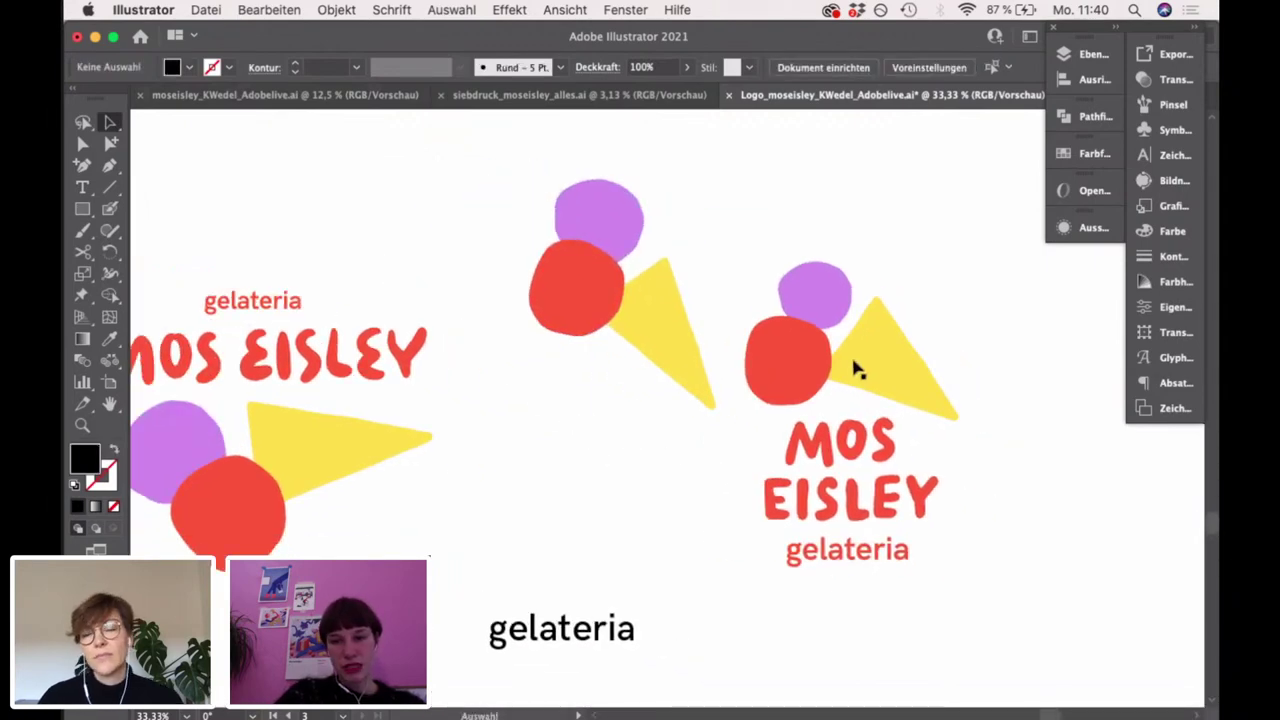
scroll(519, 484, "left", 2)
left_click_drag(727, 410, 600, 190)
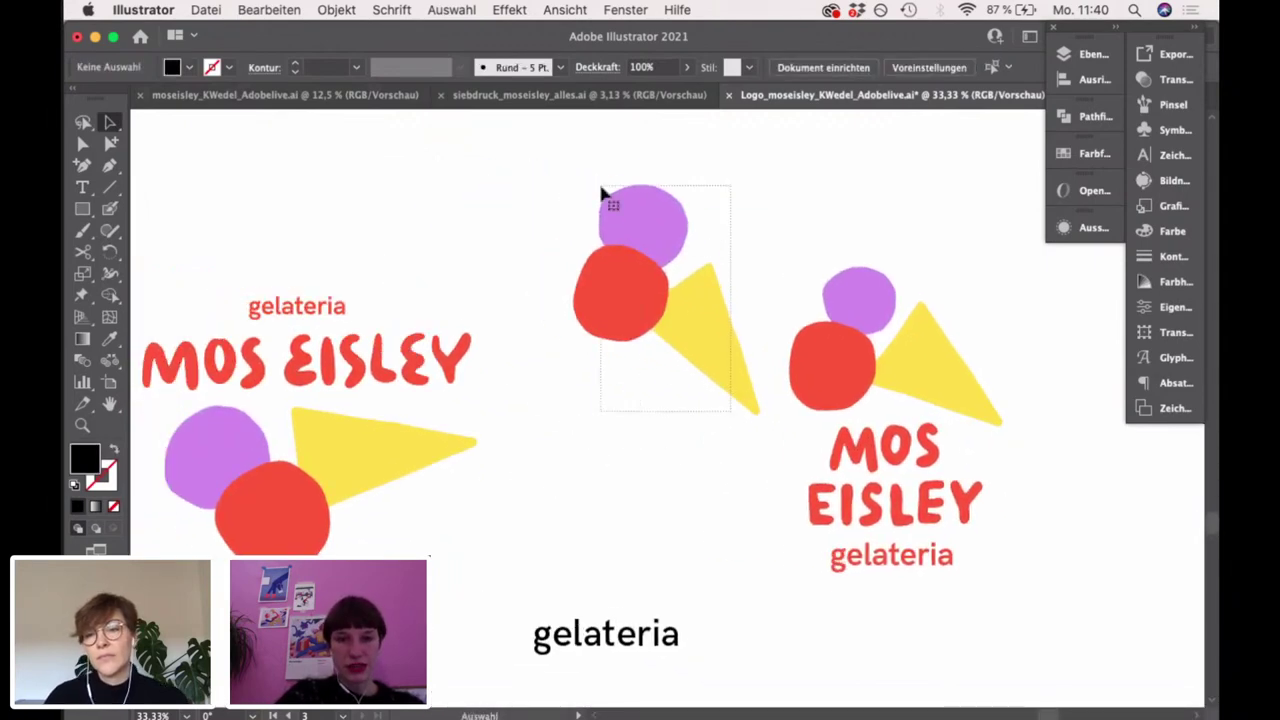
left_click_drag(706, 337, 683, 316)
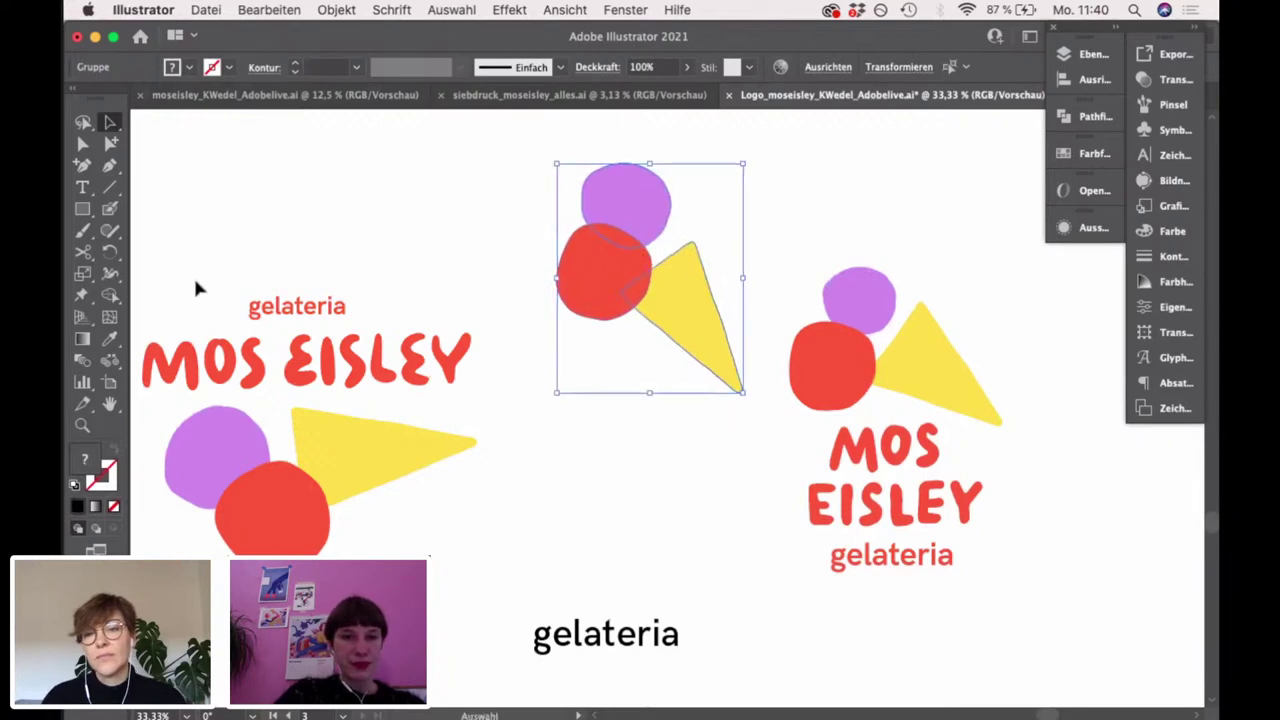
Place a copy of the gelateria MOS EISLEY lettering beside the new ice cream, moving the stacked logo to the artboard's lower right corner
left_click_drag(194, 280, 756, 460)
scroll(760, 548, "right", 4)
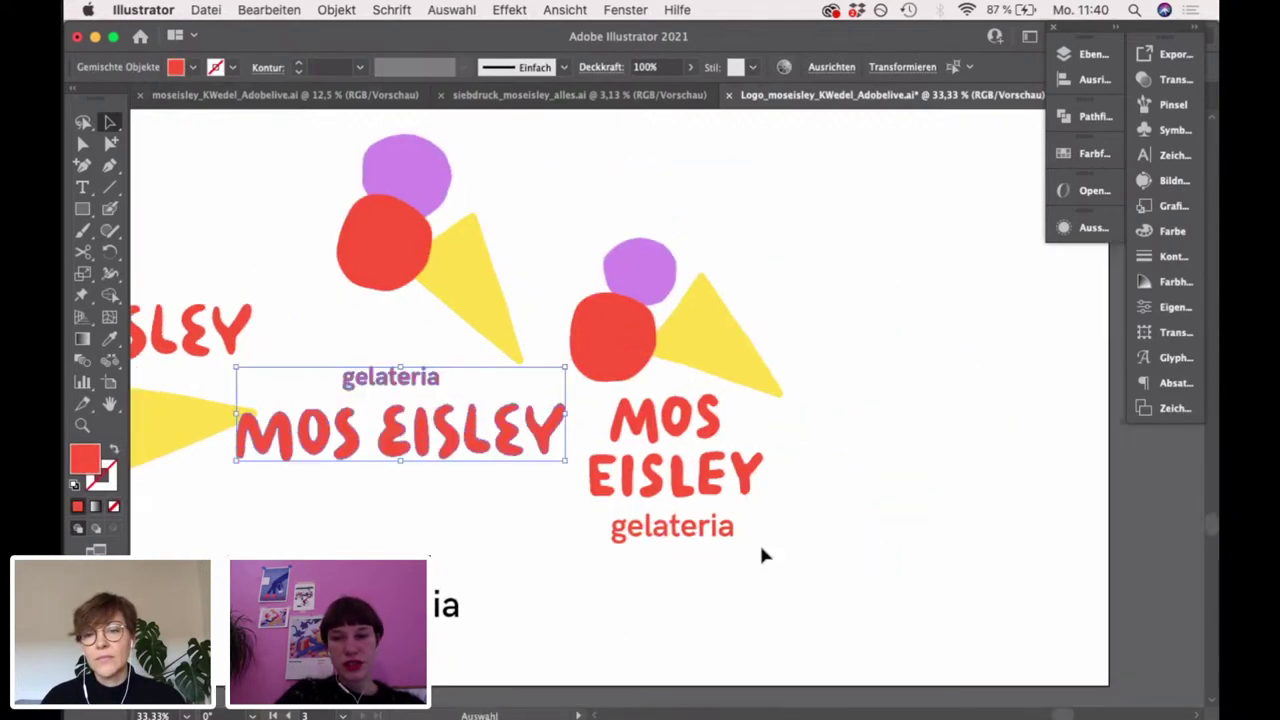
left_click_drag(614, 320, 983, 557)
left_click_drag(632, 470, 295, 372)
left_click_drag(474, 455, 252, 372)
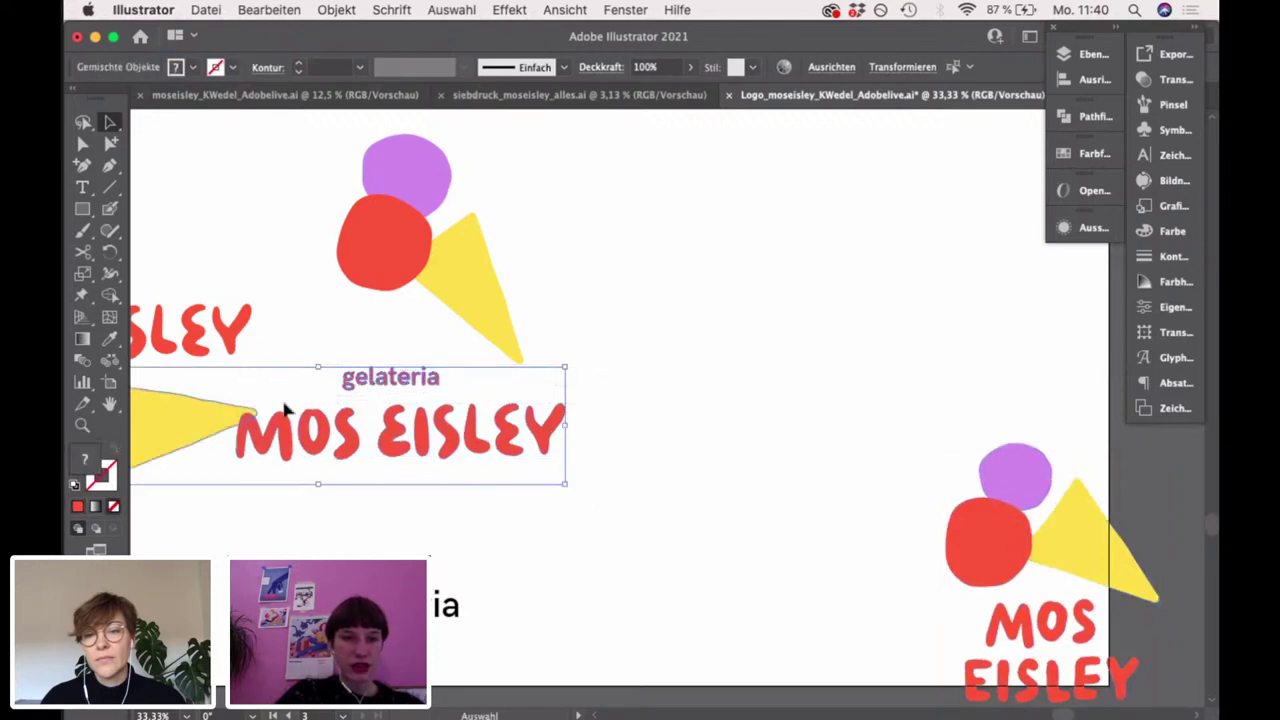
left_click_drag(523, 454, 815, 330)
scroll(763, 403, "right", 2)
left_click(837, 390)
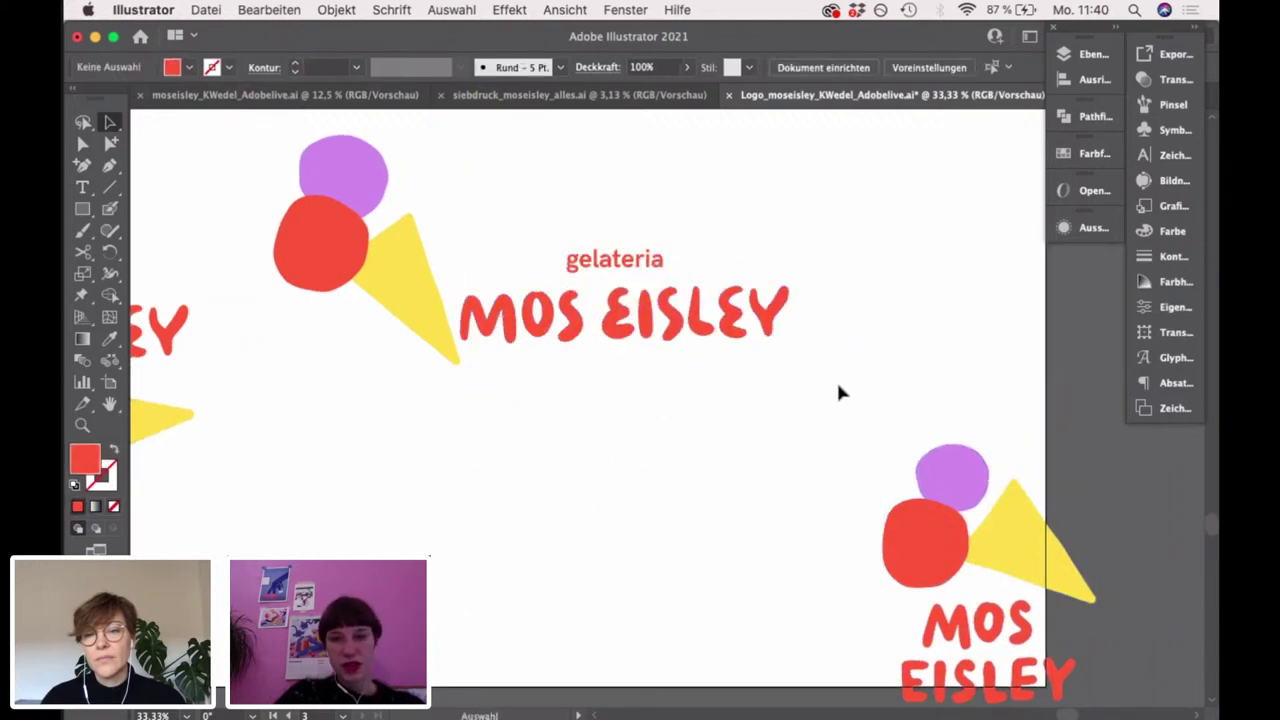
Move the word EISLEY beneath MOS to break the copied lettering into two lines
left_click(609, 323)
left_click_drag(609, 323, 440, 400)
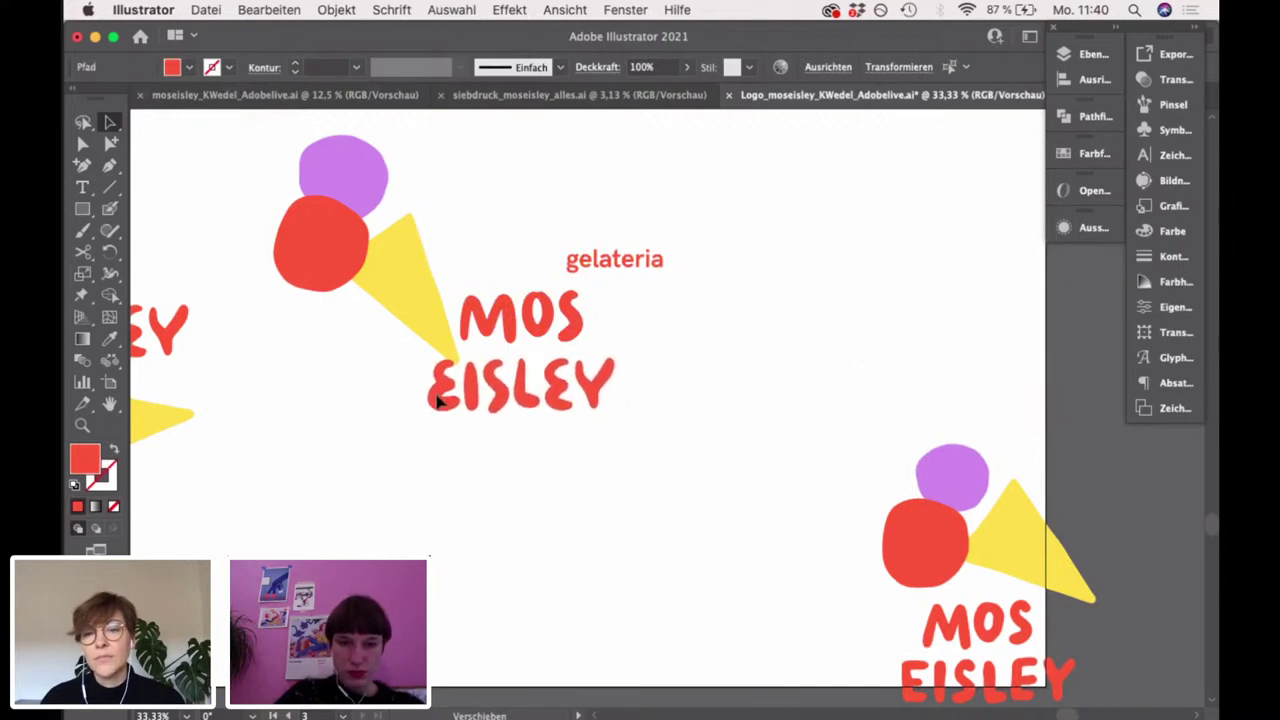
Centre the word gelateria above MOS EISLEY and place the three-line lettering beneath the diagonal ice cream
left_click(643, 278)
left_click(650, 270)
left_click_drag(650, 272, 534, 263)
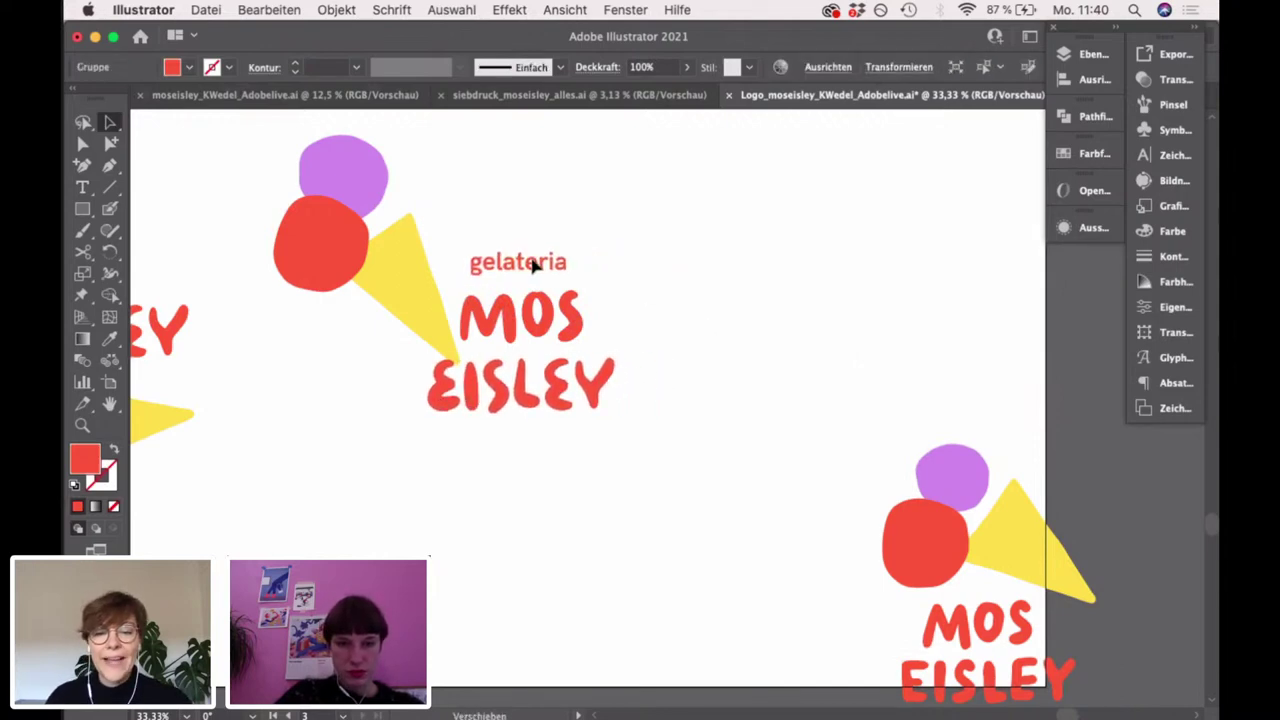
left_click_drag(700, 468, 443, 220)
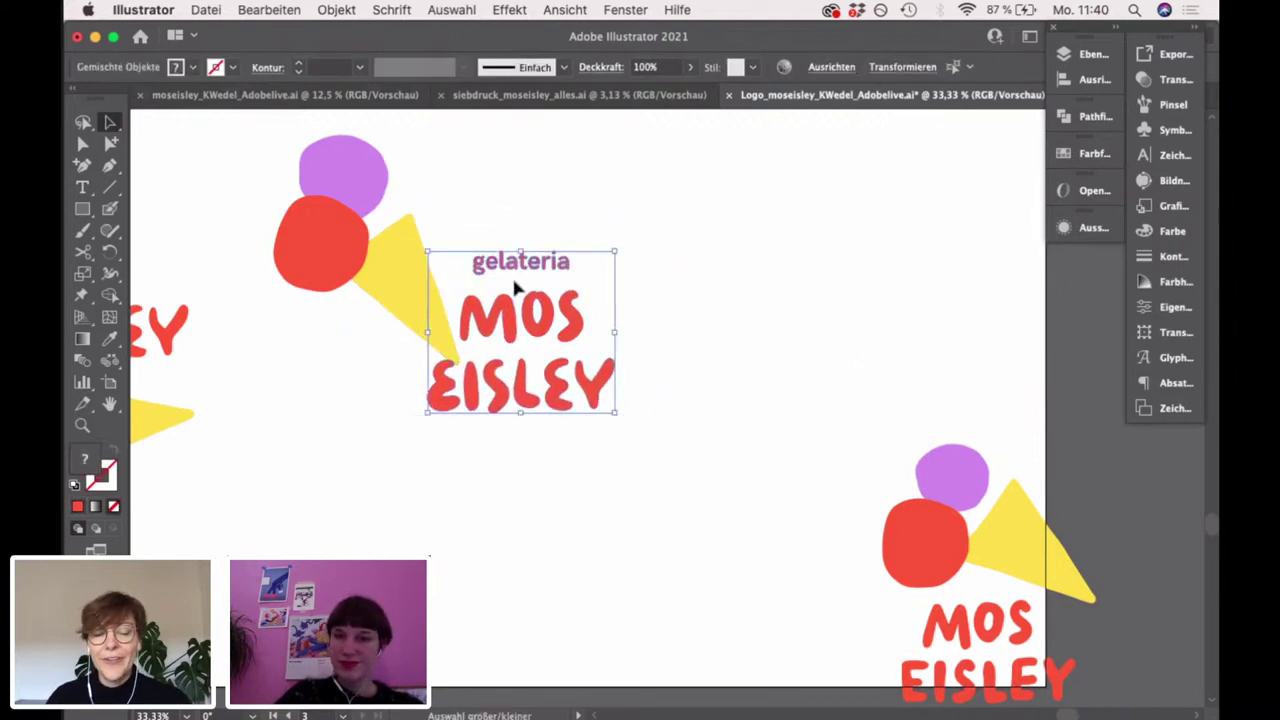
left_click_drag(524, 272, 377, 369)
Rotate the ice cream counterclockwise so its cone lies flatter, and set it down close to the gelateria lettering
left_click_drag(225, 170, 445, 282)
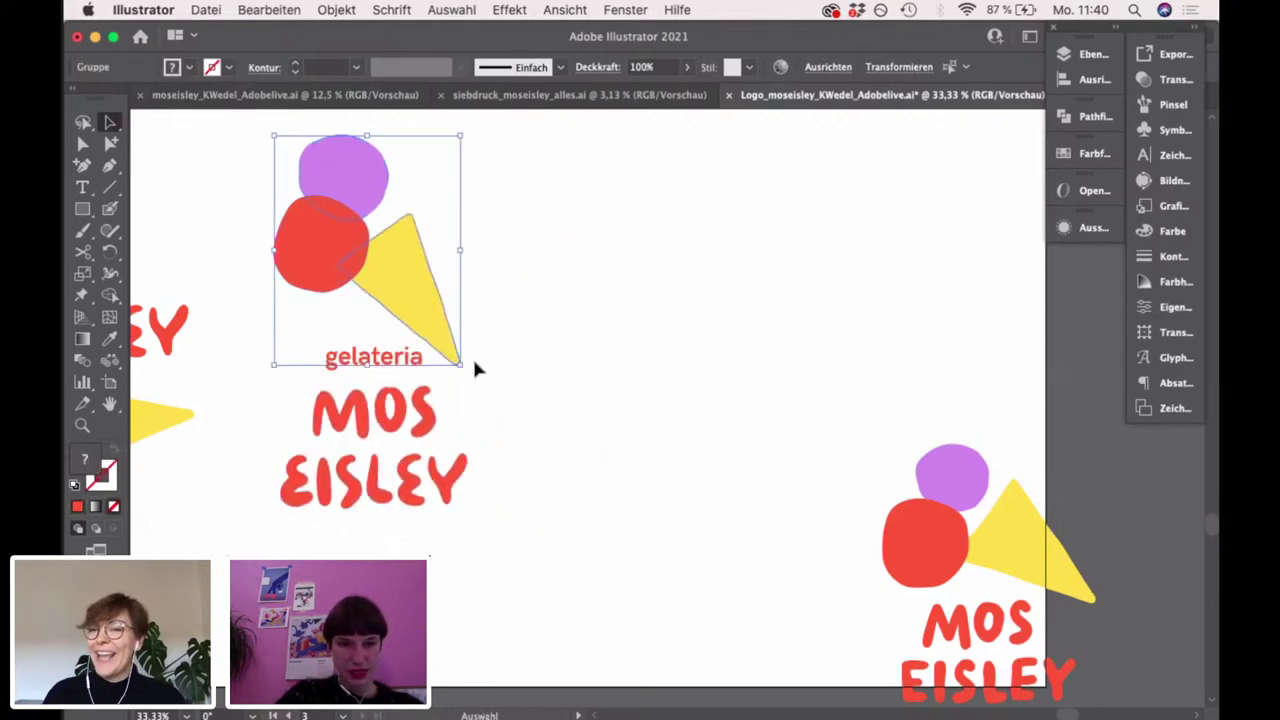
left_click_drag(473, 367, 491, 334)
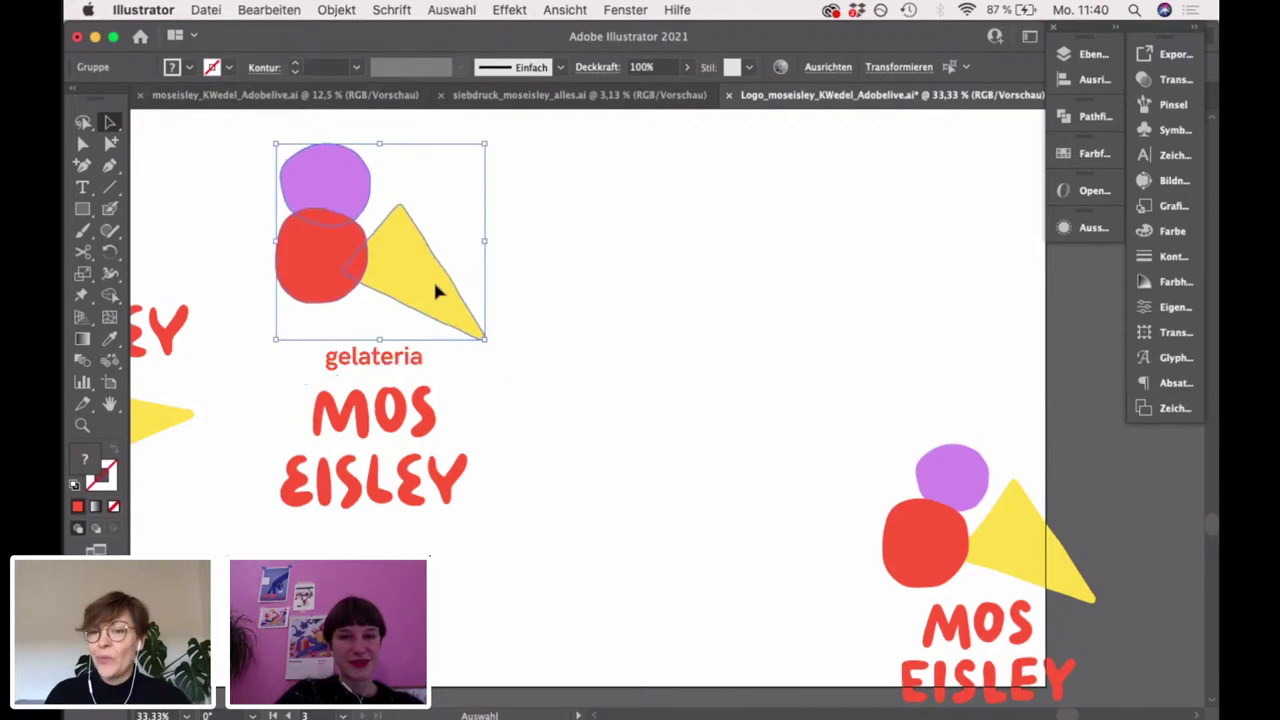
left_click_drag(434, 286, 429, 298)
Move the whole new stacked logo to the right, widening its distance from the horizontal logo
scroll(549, 495, "up", 1)
left_click_drag(562, 524, 286, 180)
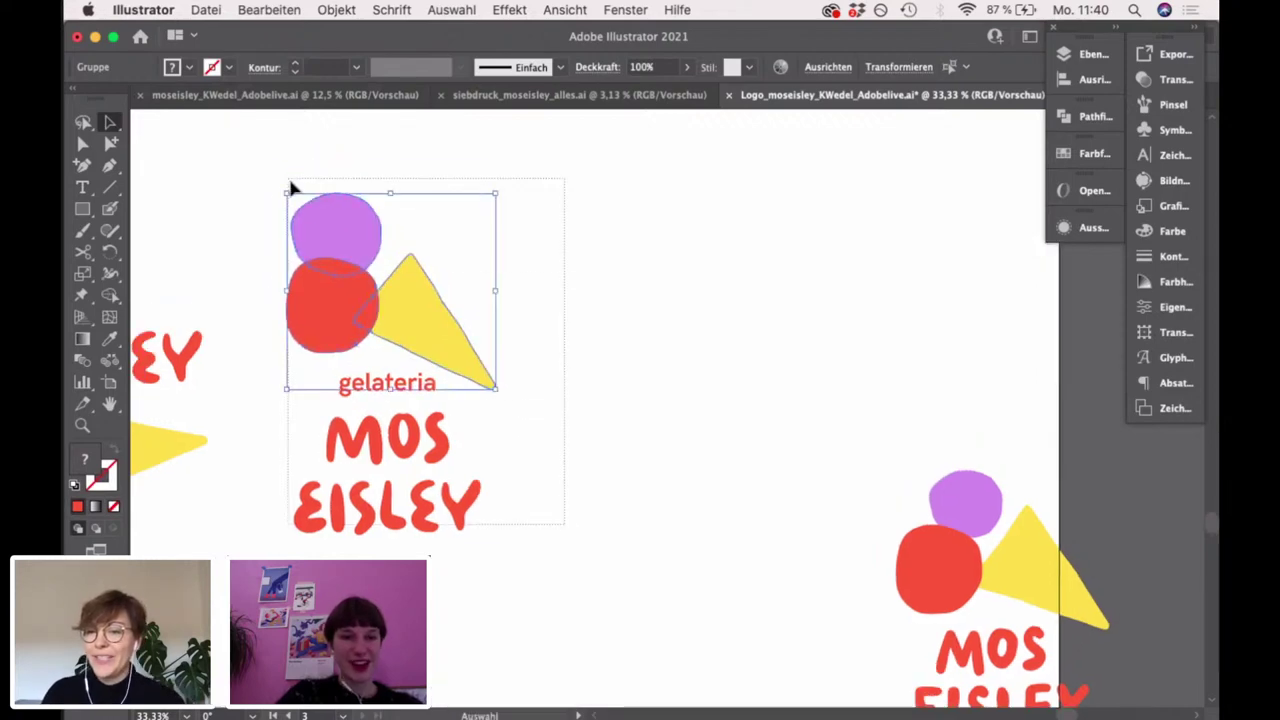
left_click_drag(306, 224, 511, 203)
left_click(388, 315)
Examine the new logo's letterforms and compare them with the lettering sketches and logo drafts on the other artboards
scroll(596, 486, "up", 2)
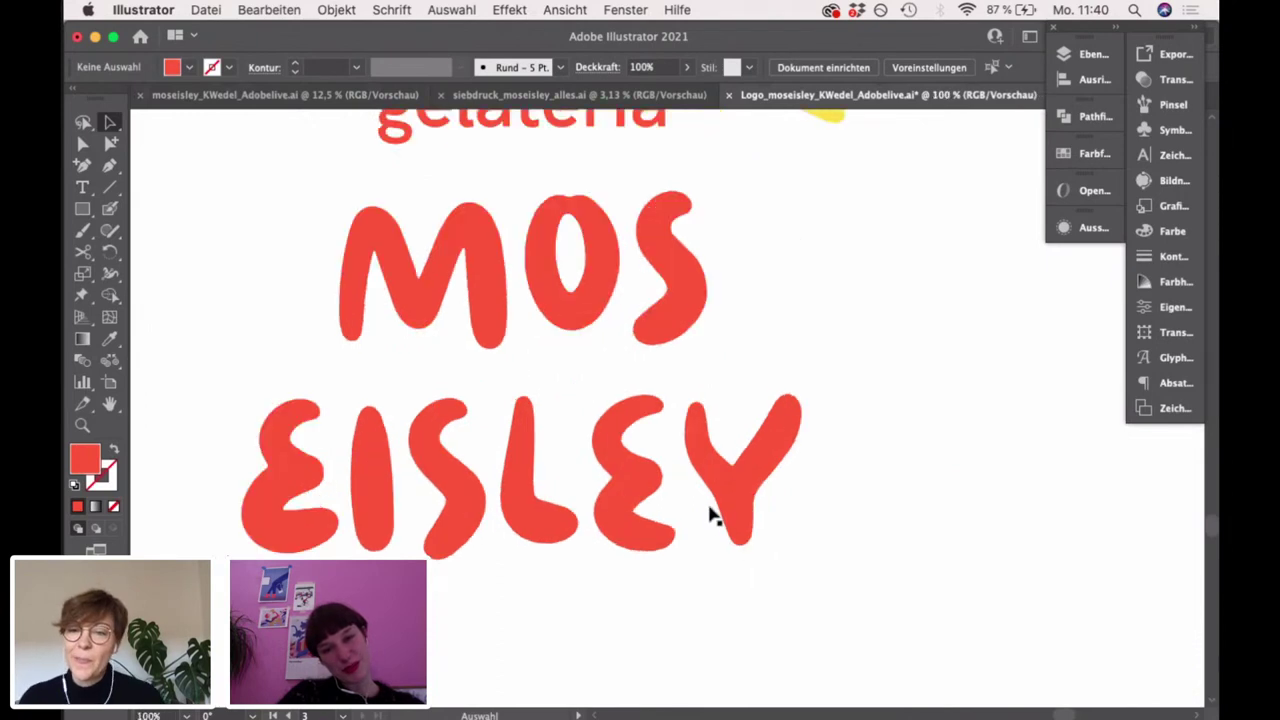
scroll(712, 514, "up", 1)
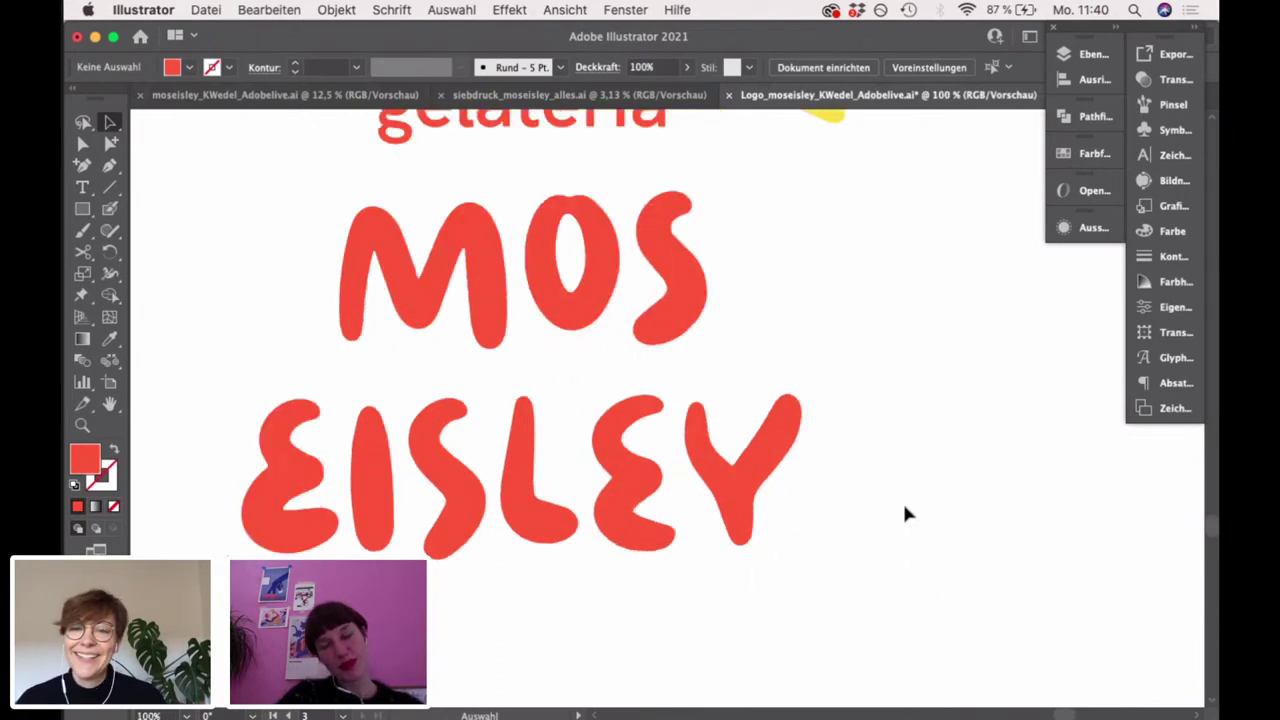
scroll(891, 492, "down", 4)
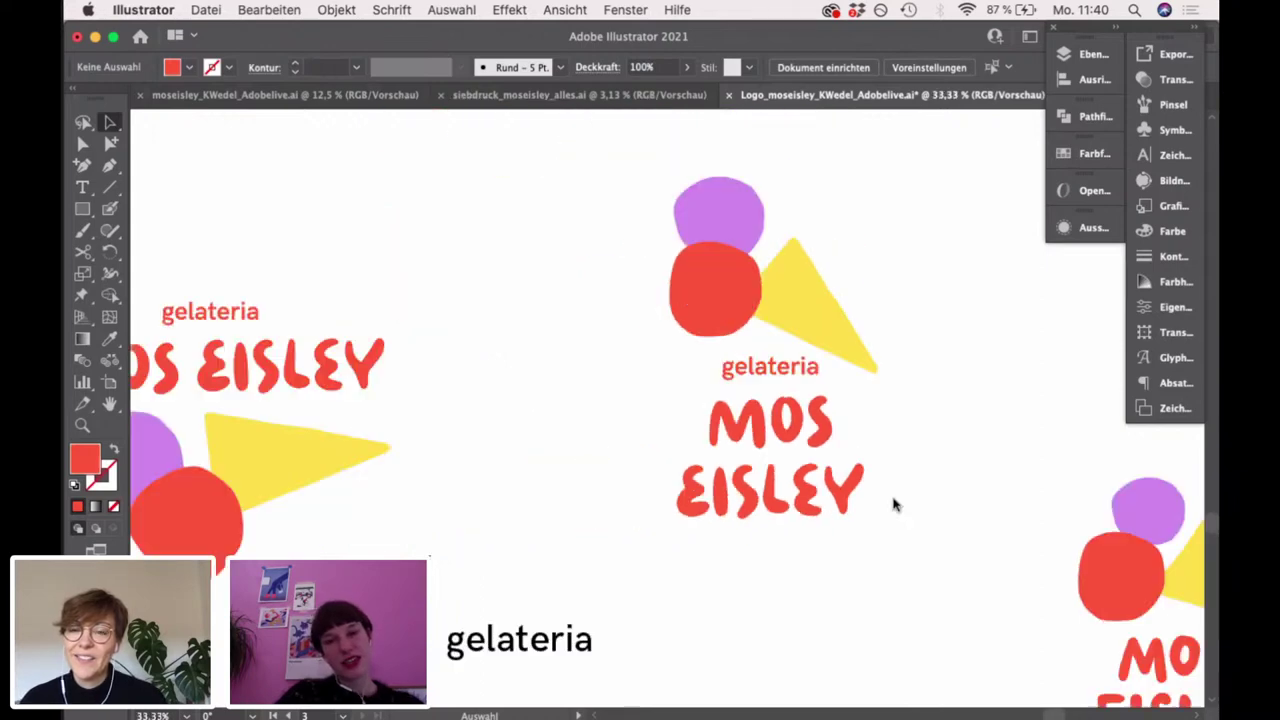
scroll(767, 501, "up", 2)
scroll(767, 505, "down", 3)
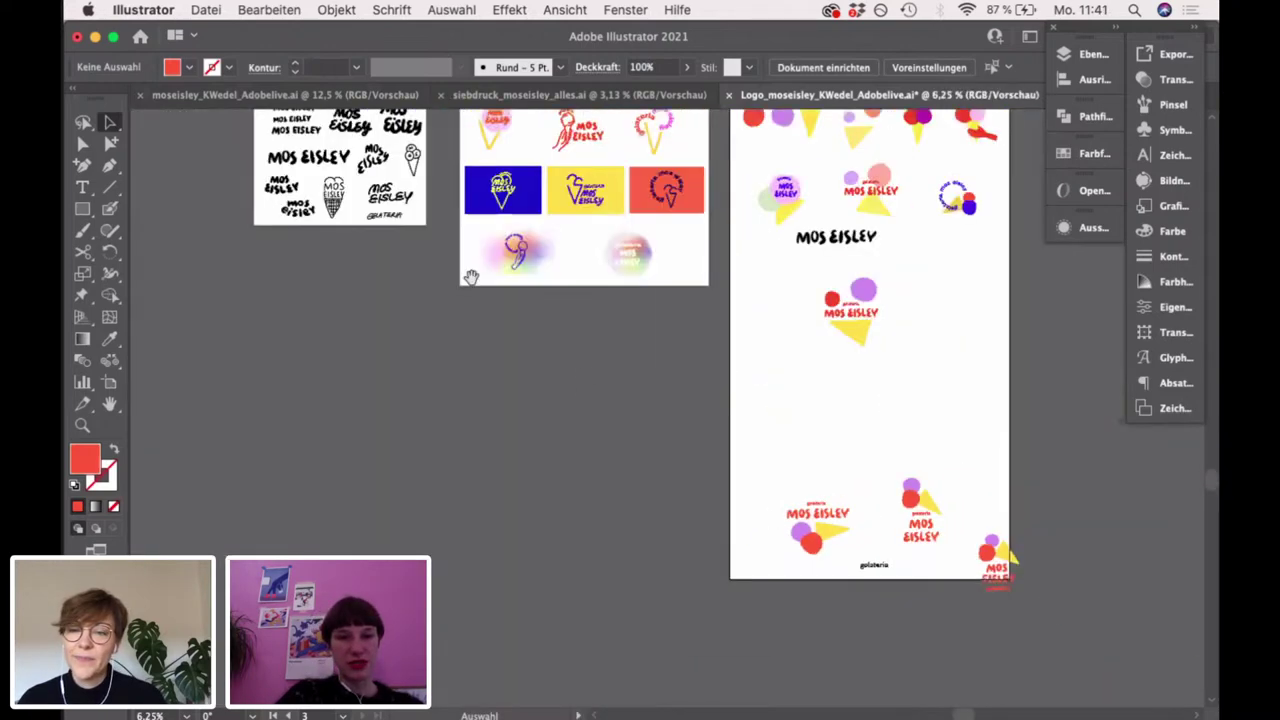
scroll(643, 528, "up", 3)
key("super+plus")
key("super+plus")
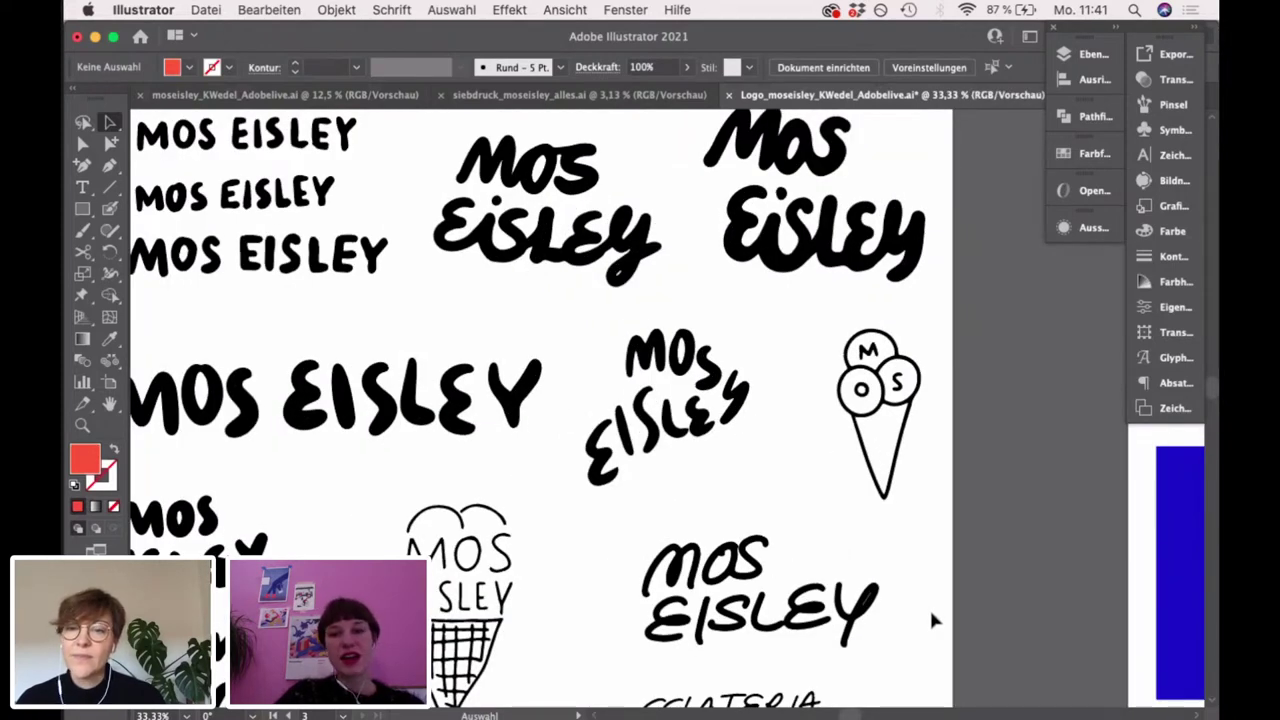
scroll(928, 605, "down", 2)
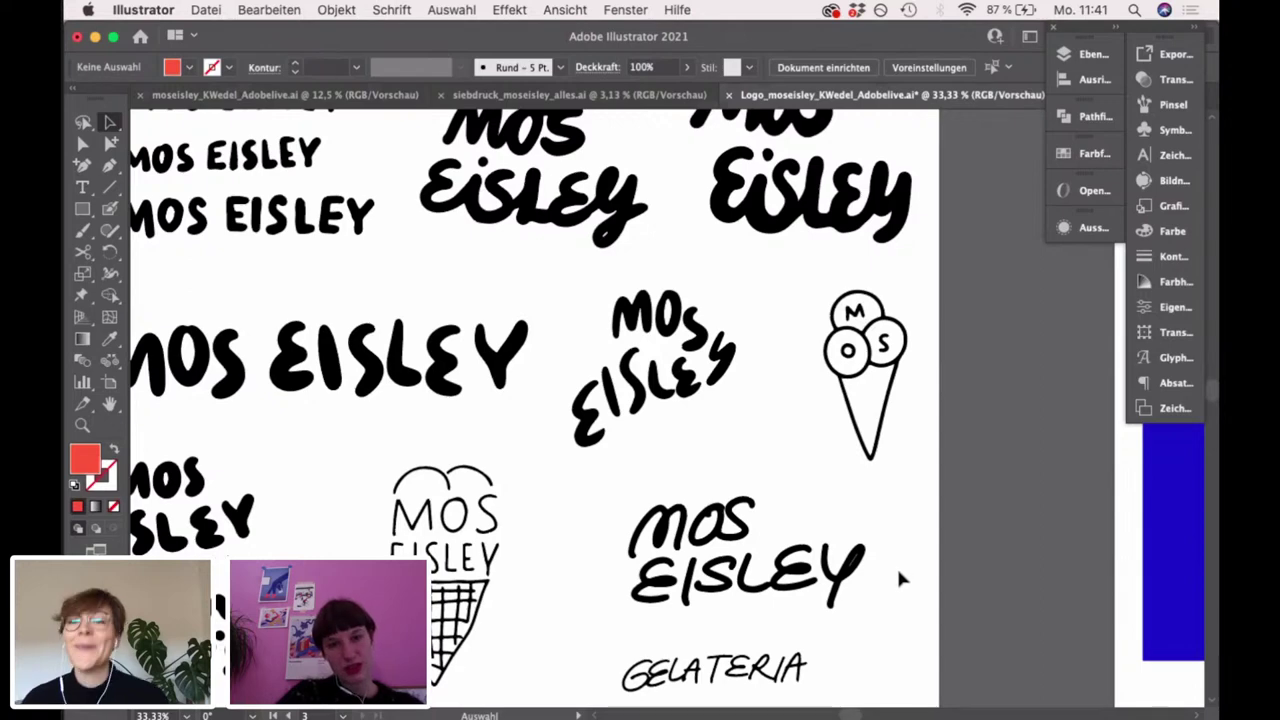
scroll(896, 565, "down", 3)
left_click_drag(943, 583, 474, 372)
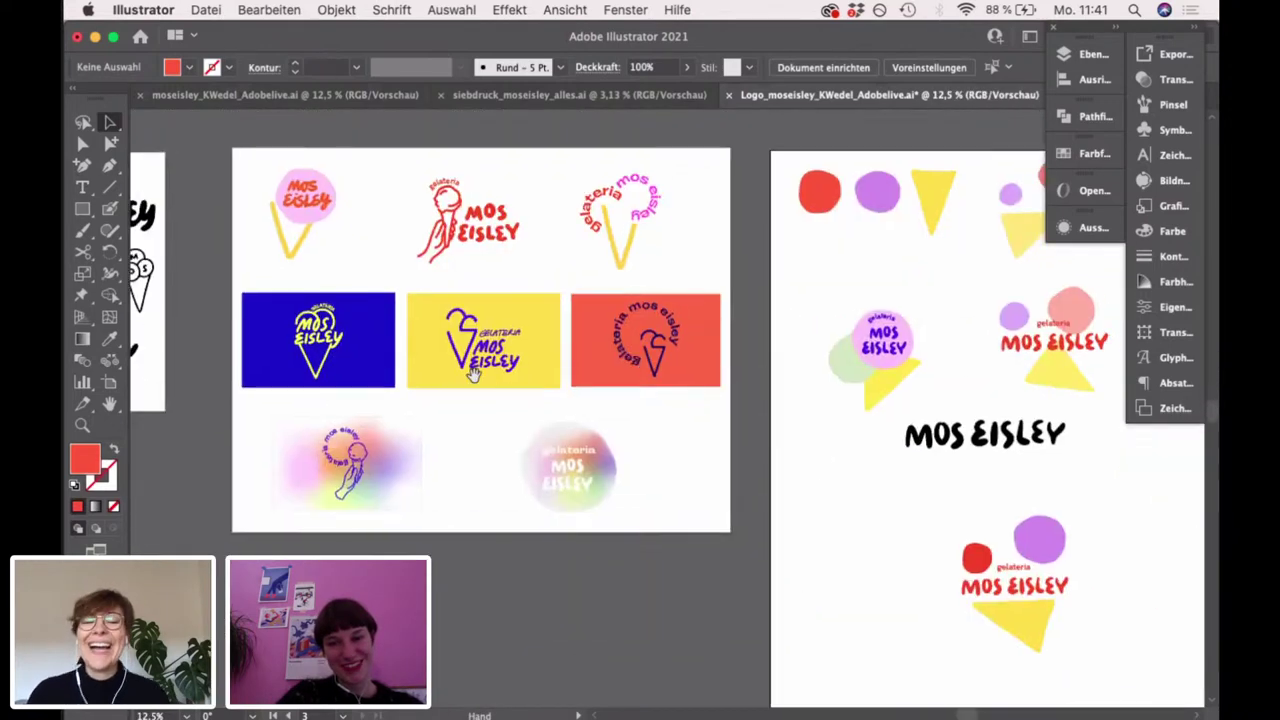
scroll(829, 471, "right", 5)
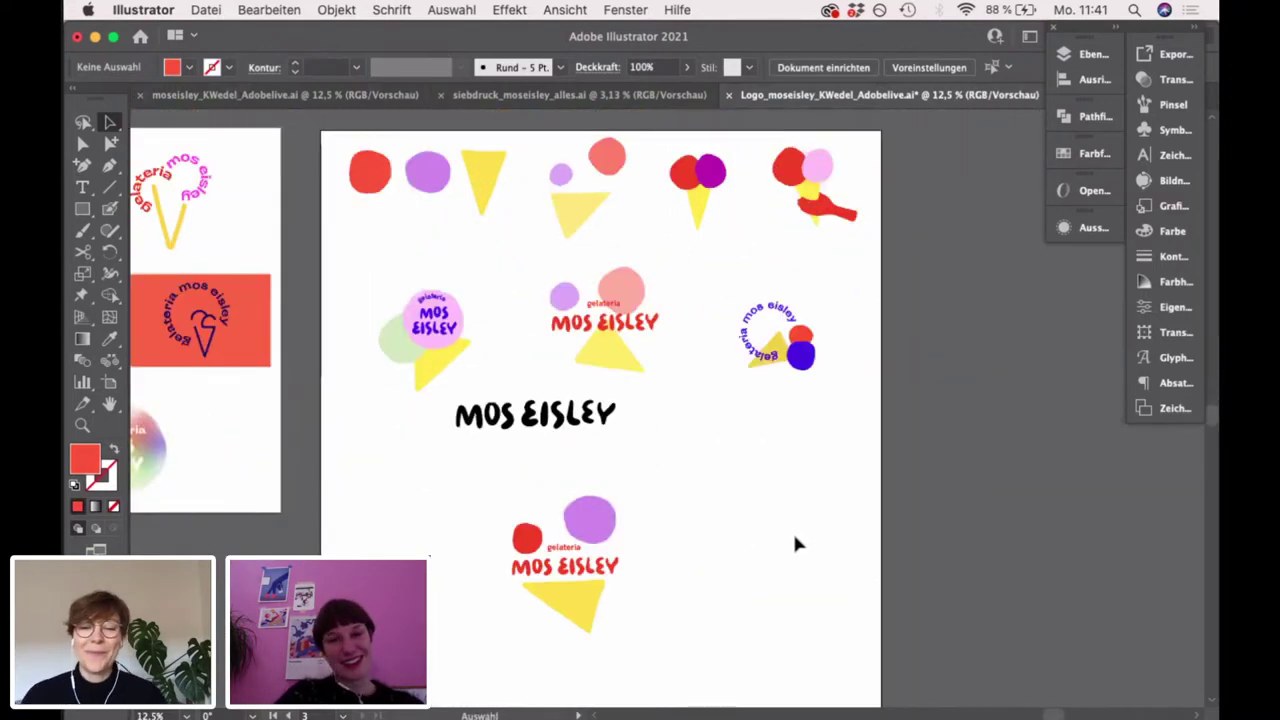
scroll(820, 531, "down", 10)
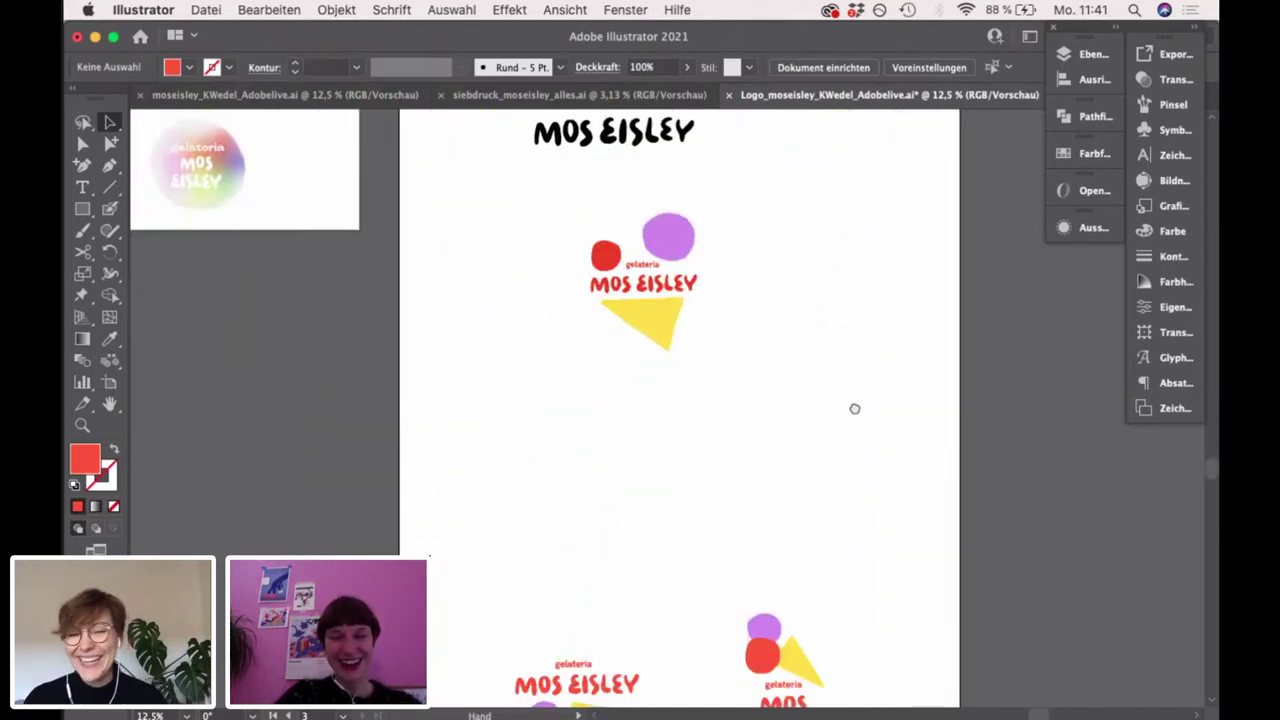
left_click_drag(854, 408, 854, 306)
Move the black gelateria text off the artboard, below its lower edge
left_click_drag(851, 489, 731, 283)
left_click_drag(622, 258, 731, 414)
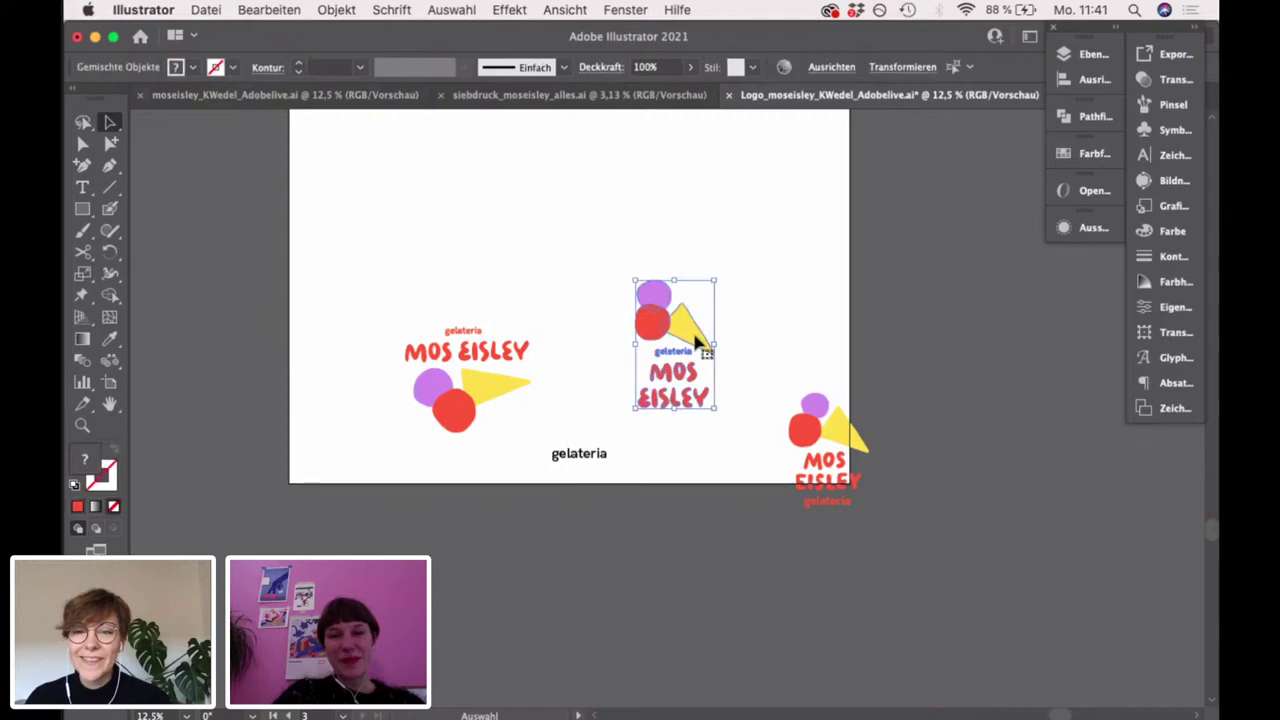
left_click(759, 346)
scroll(637, 346, "up", 3)
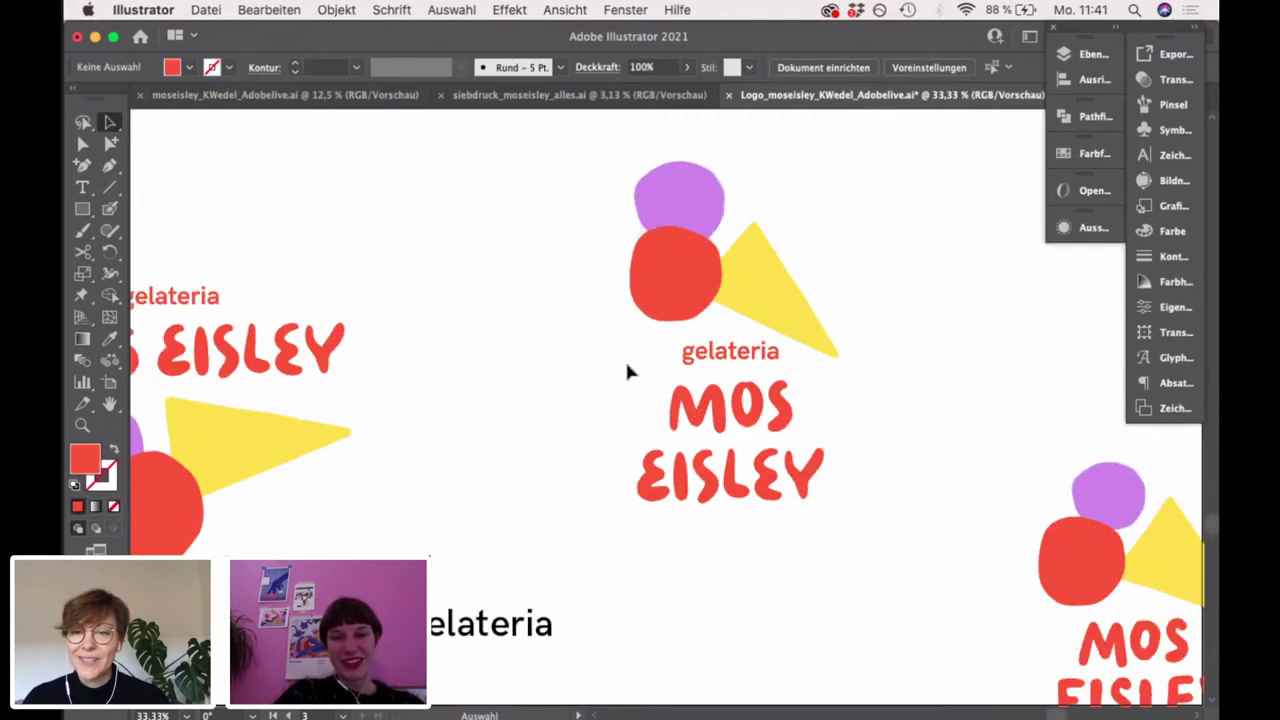
scroll(613, 380, "down", 1)
scroll(603, 410, "down", 2)
left_click_drag(591, 500, 588, 591)
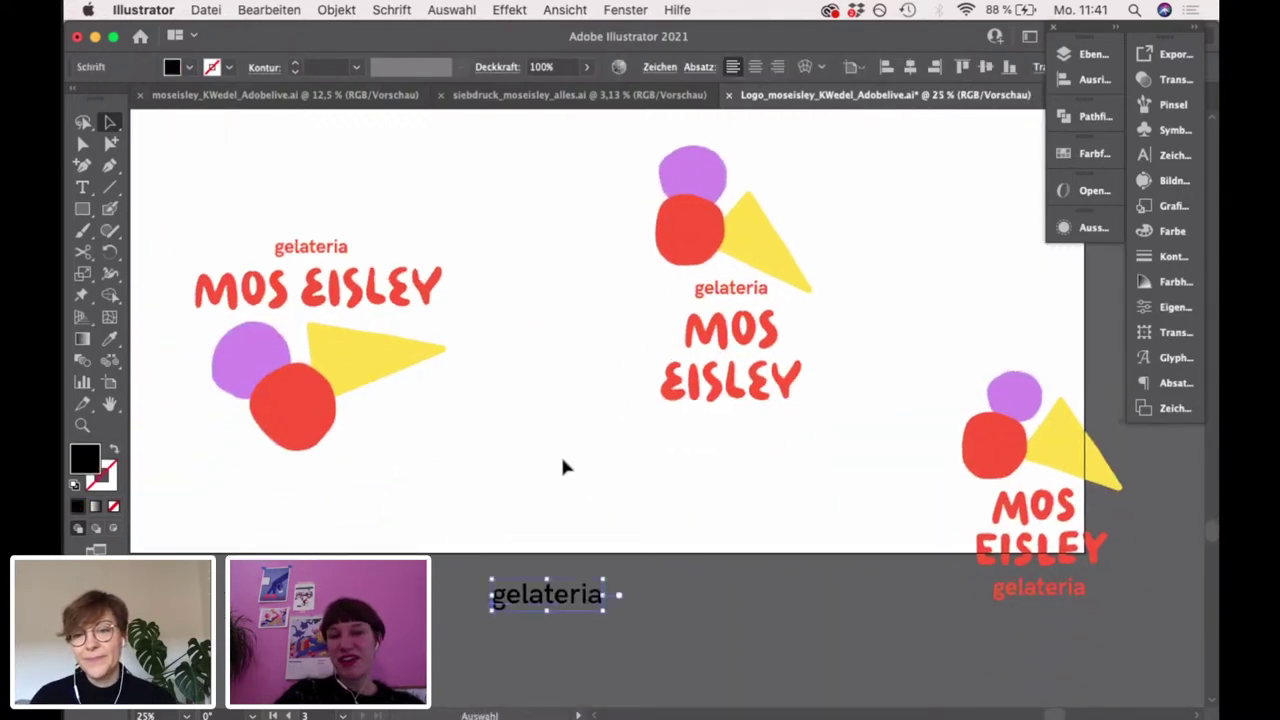
left_click(563, 466)
Duplicate the complete horizontal logo, lettering and ice cream included, into the empty space above the original
left_click_drag(563, 466, 669, 474)
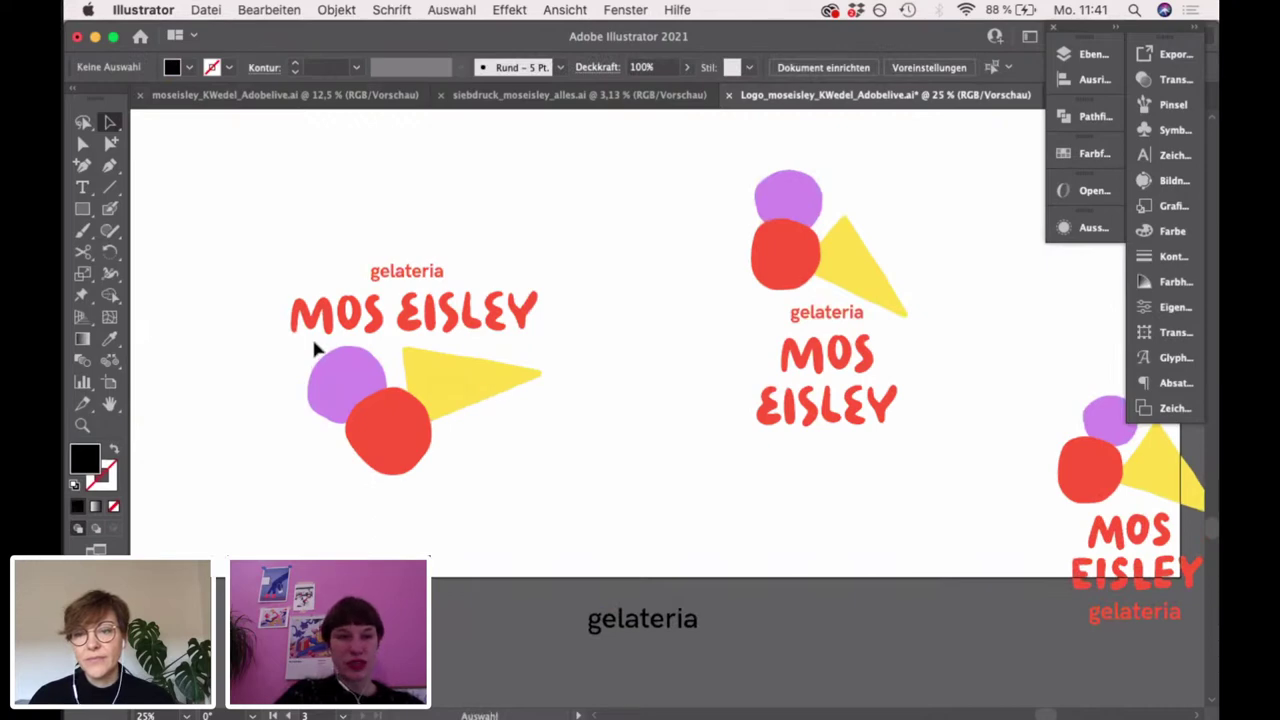
scroll(316, 348, "up", 1)
left_click_drag(718, 412, 370, 458)
scroll(560, 420, "right", 2)
scroll(669, 434, "up", 1)
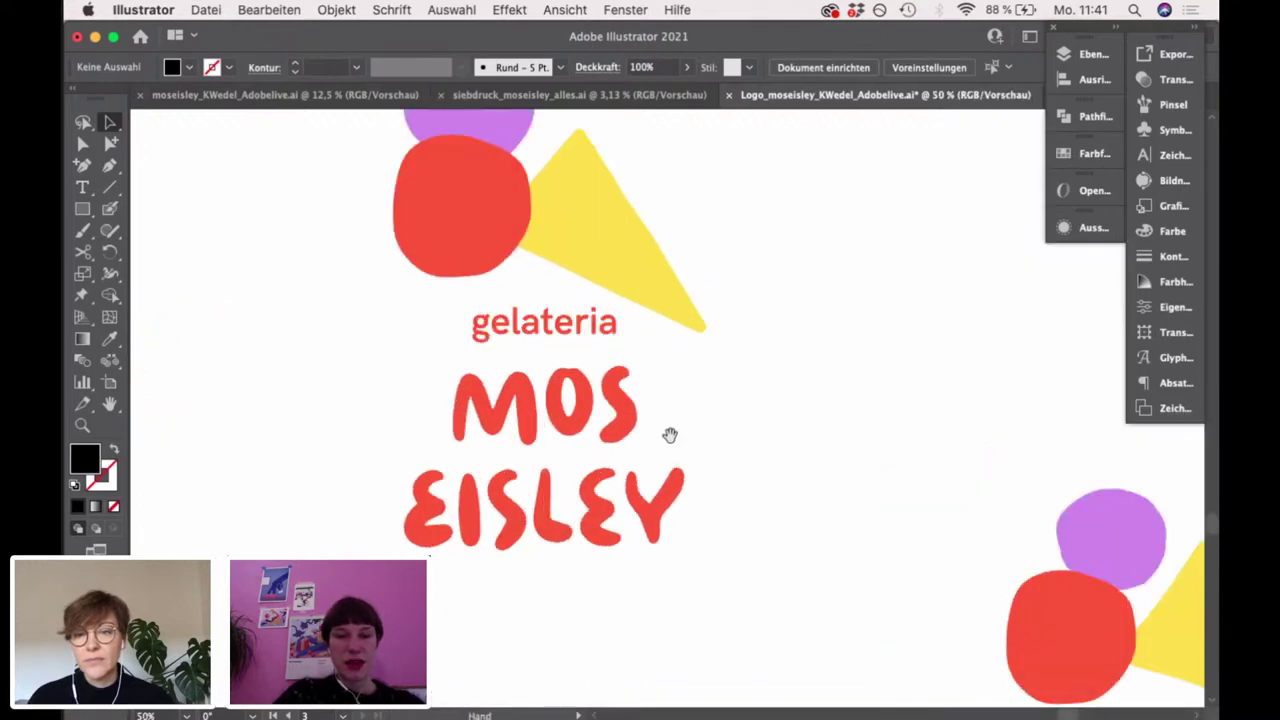
scroll(652, 496, "up", 1)
scroll(410, 472, "left", 8)
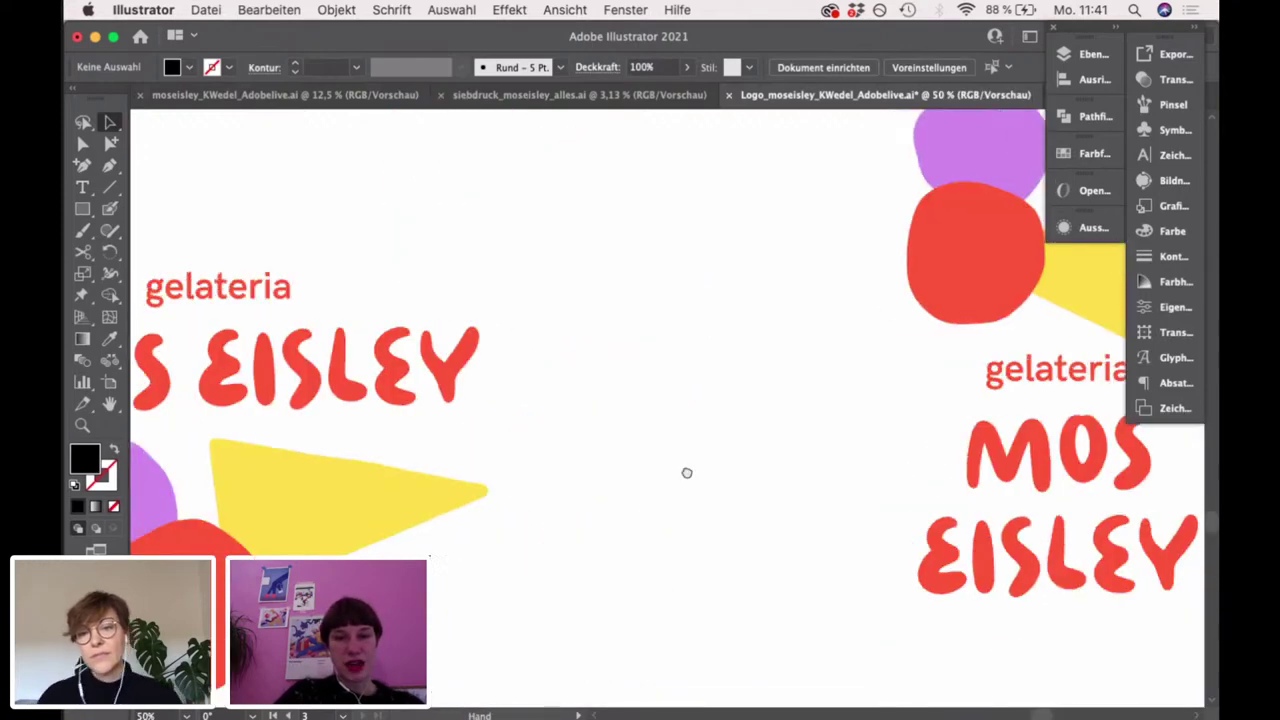
scroll(757, 535, "down", 1)
left_click_drag(755, 535, 251, 181)
key("super+minus")
key("super+minus")
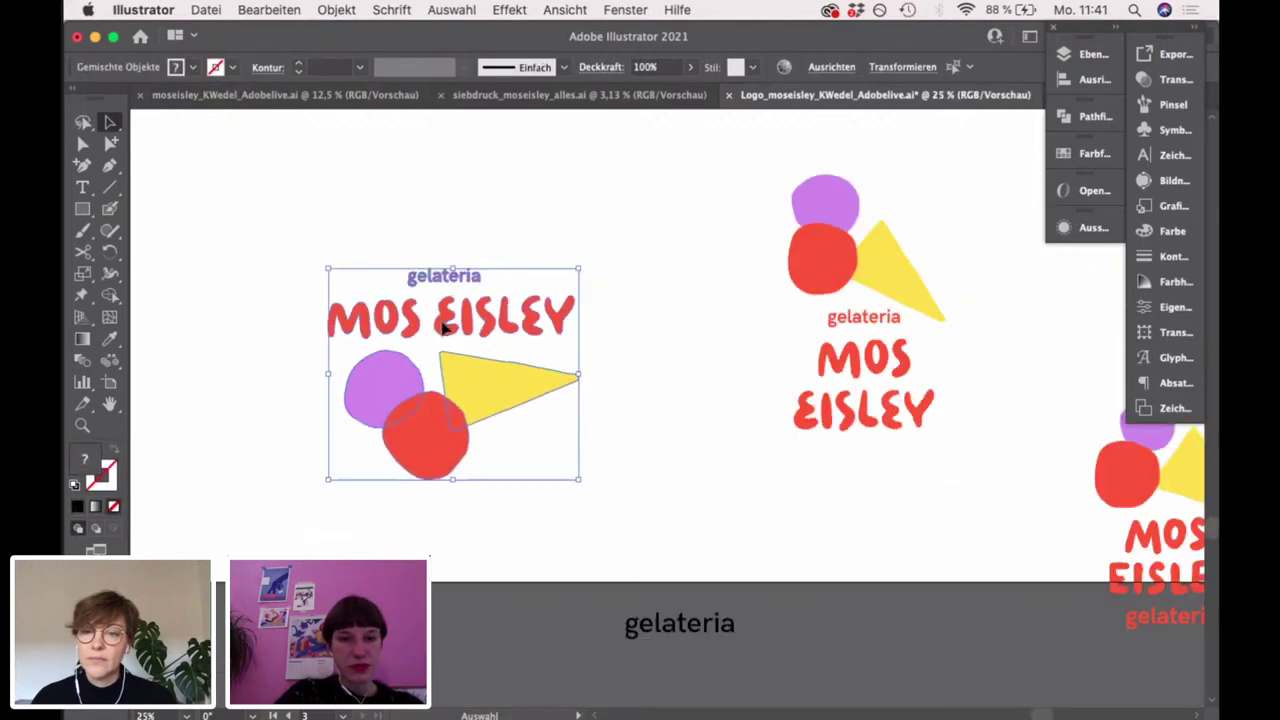
scroll(554, 480, "up", 2)
left_click_drag(554, 480, 525, 228)
scroll(634, 340, "up", 2)
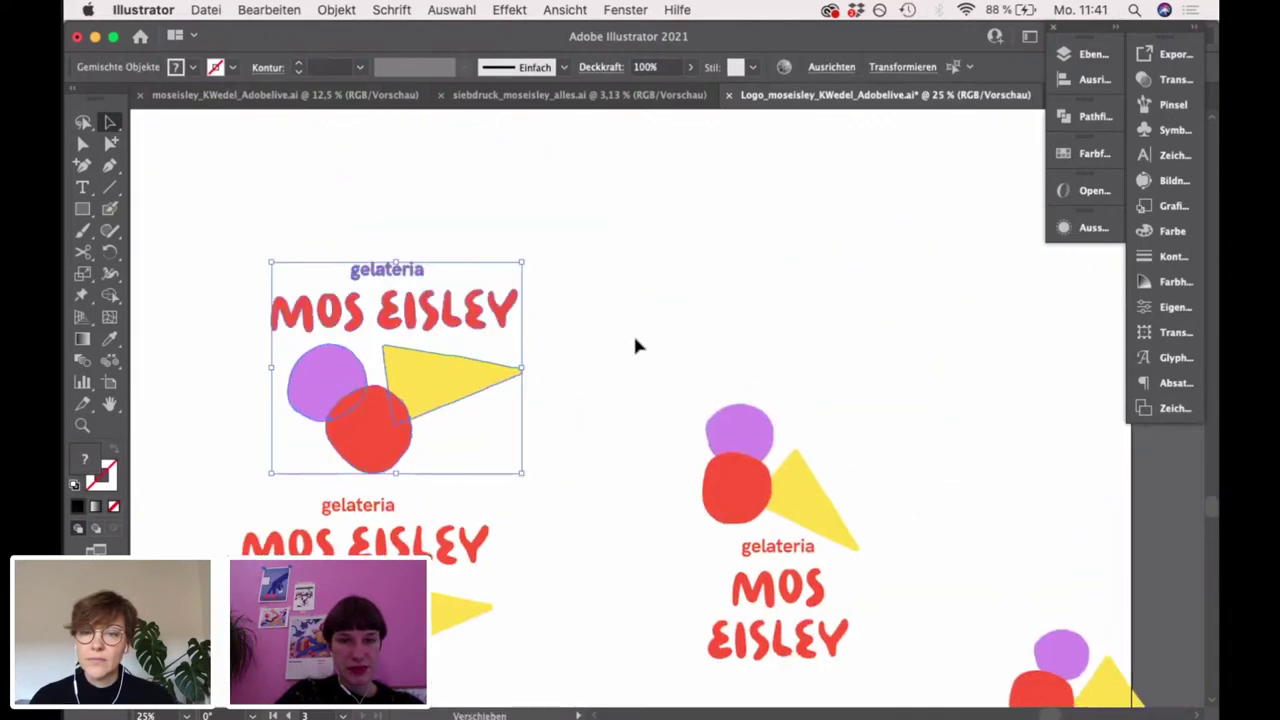
Apply Pathfinder Trim to the duplicated horizontal logo to cut away the hidden overlaps of its ice-cream shapes
key("super+plus")
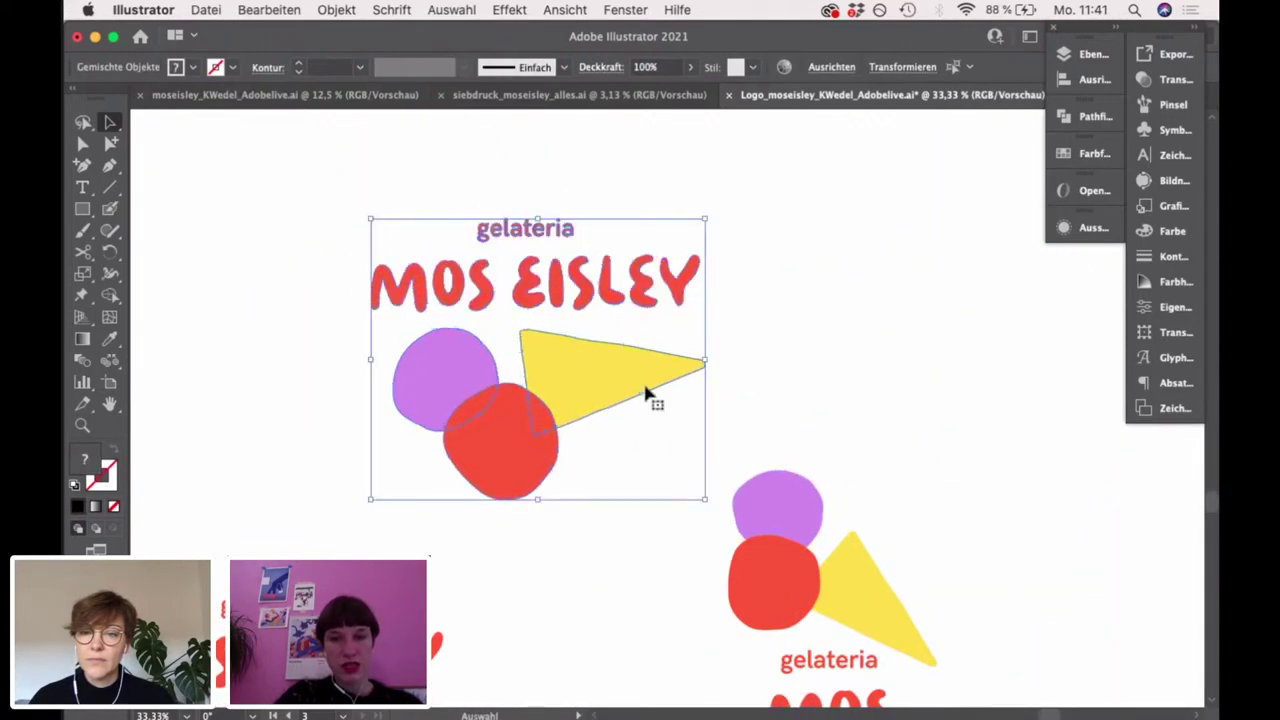
scroll(566, 349, "up", 2)
scroll(618, 380, "down", 1)
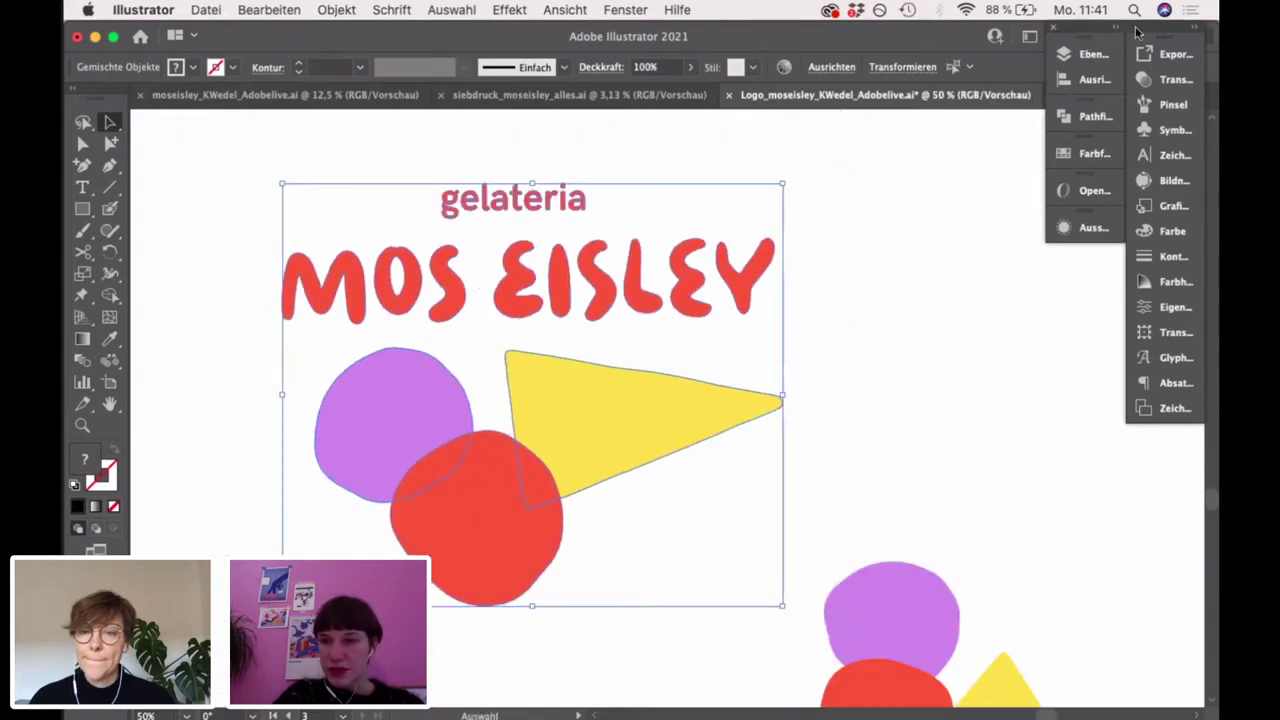
left_click_drag(1140, 22, 828, 18)
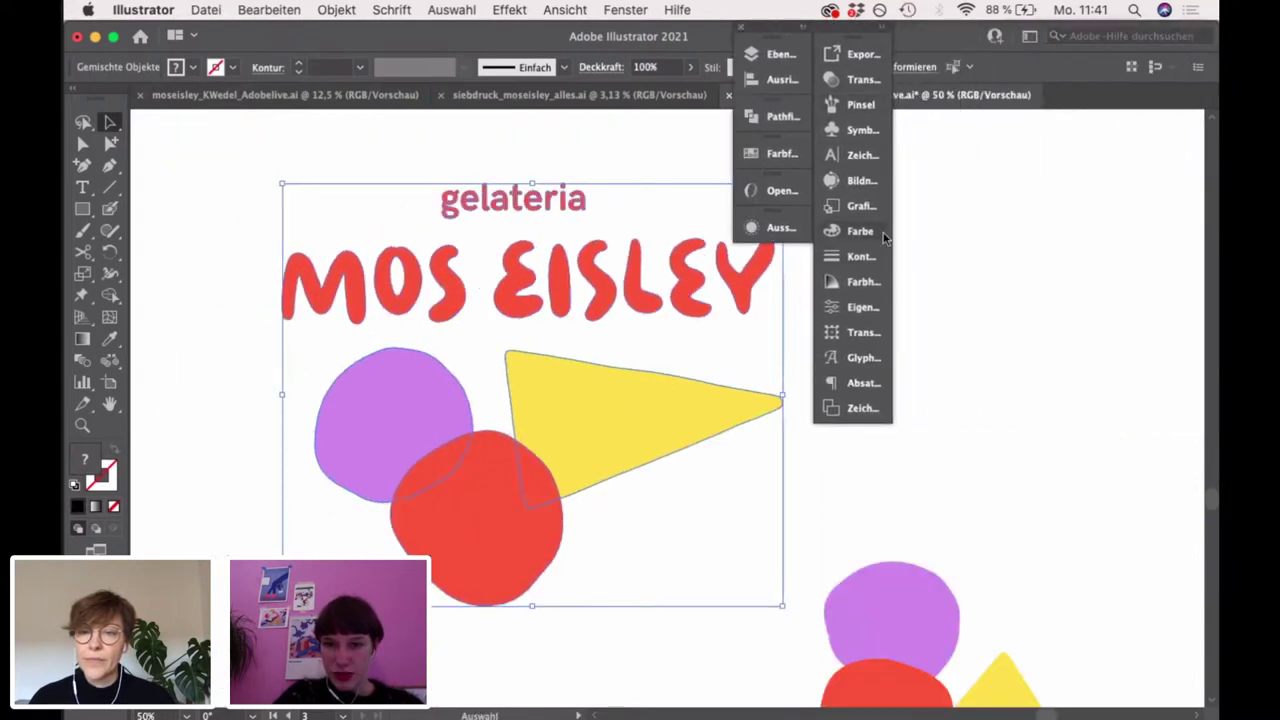
left_click(783, 118)
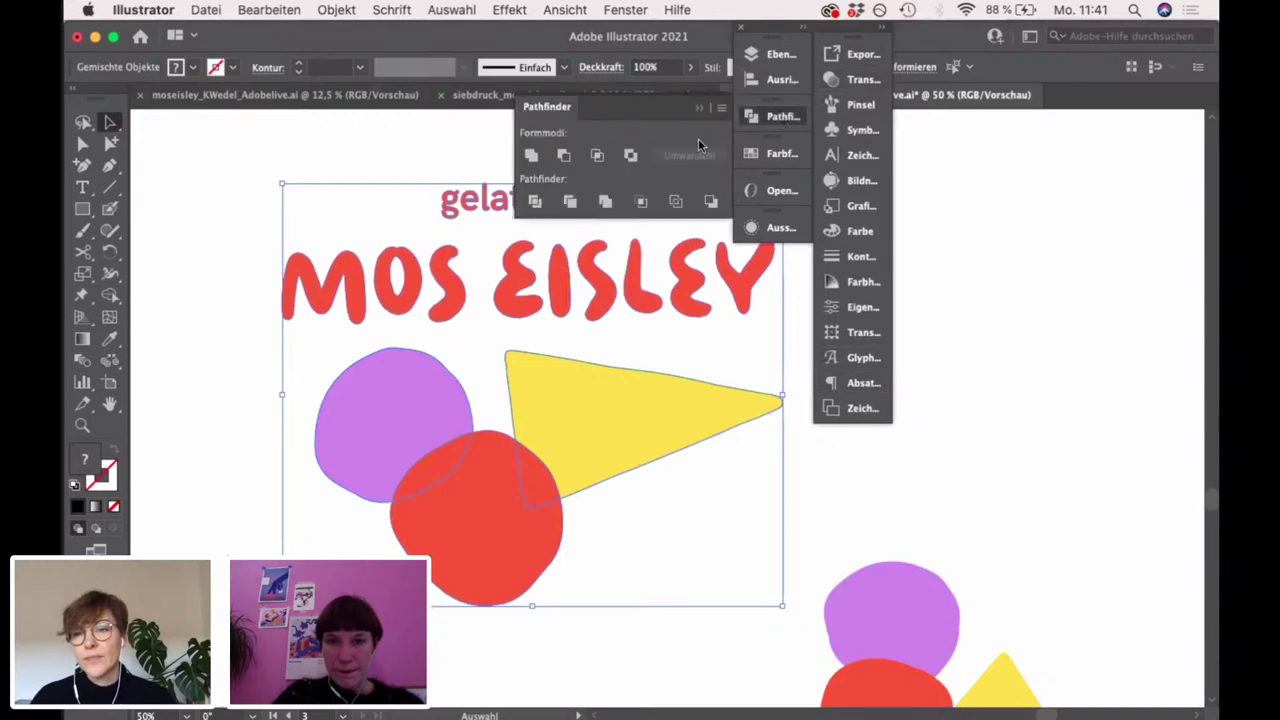
left_click(572, 203)
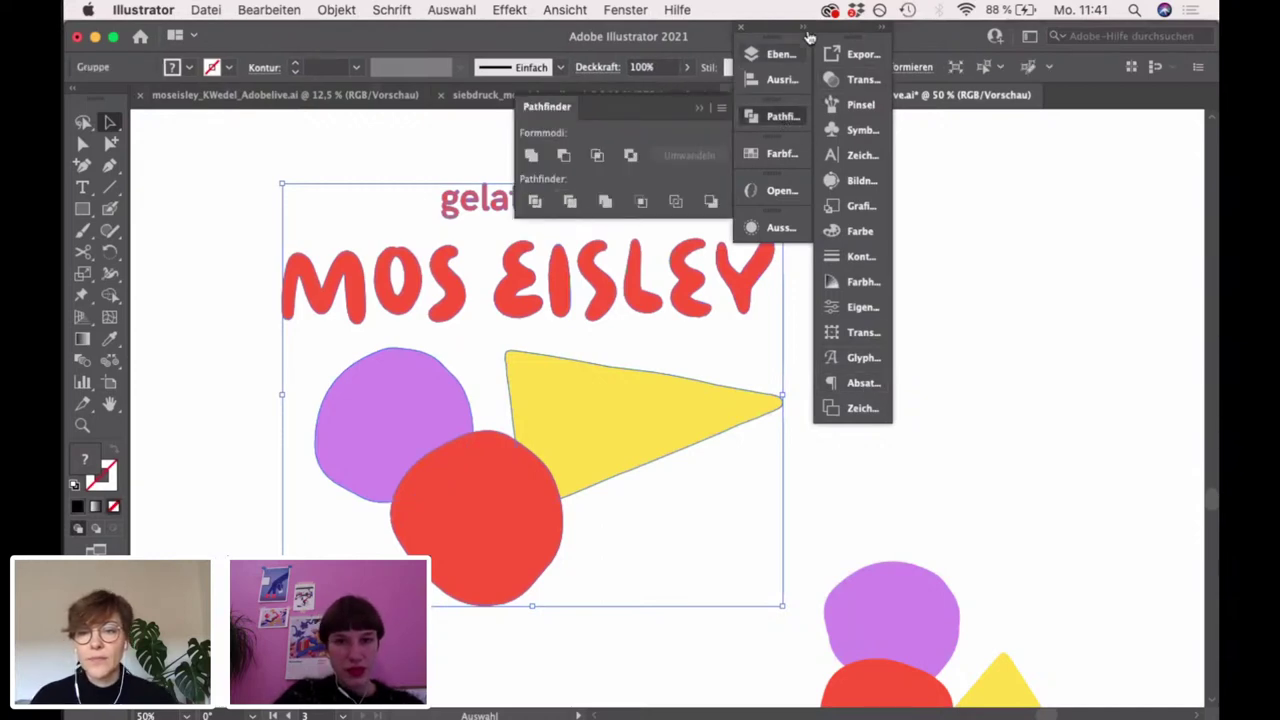
Ungroup the trimmed logo and shift the cone and both scoops slightly apart, leaving narrow white gaps around the red scoop
left_click_drag(824, 24, 975, 22)
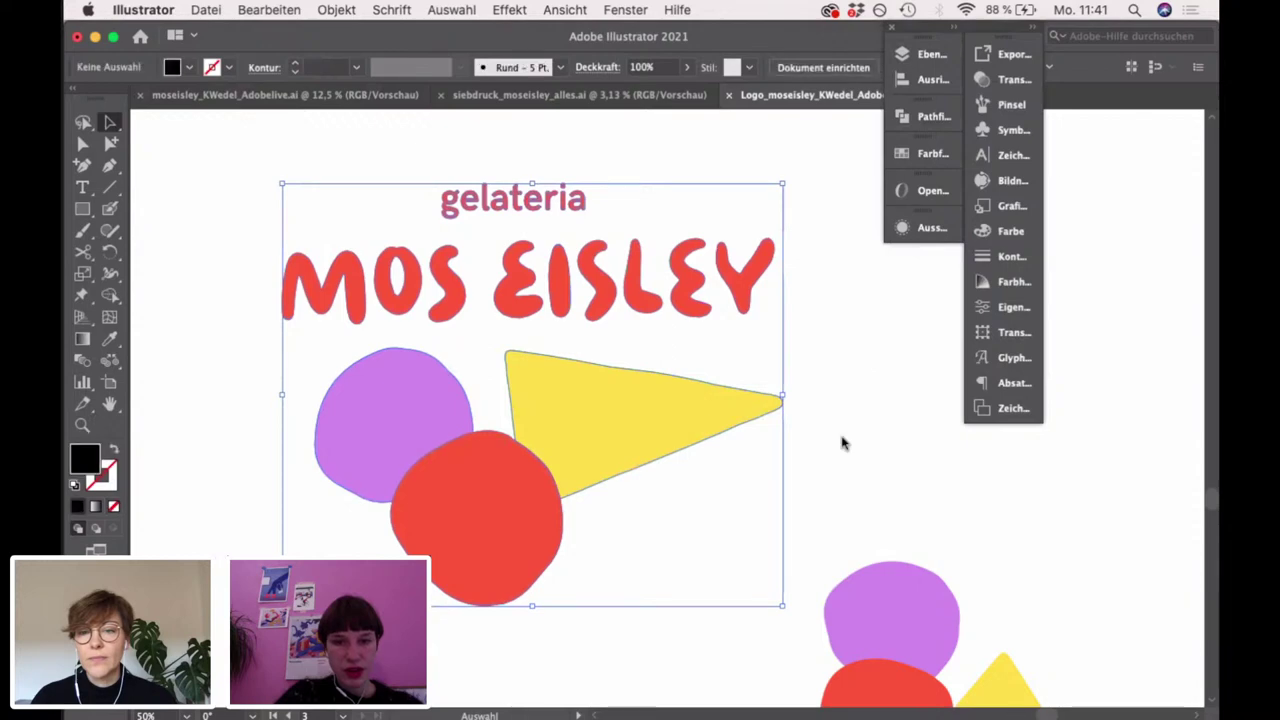
left_click(606, 434)
left_click_drag(606, 440, 616, 440)
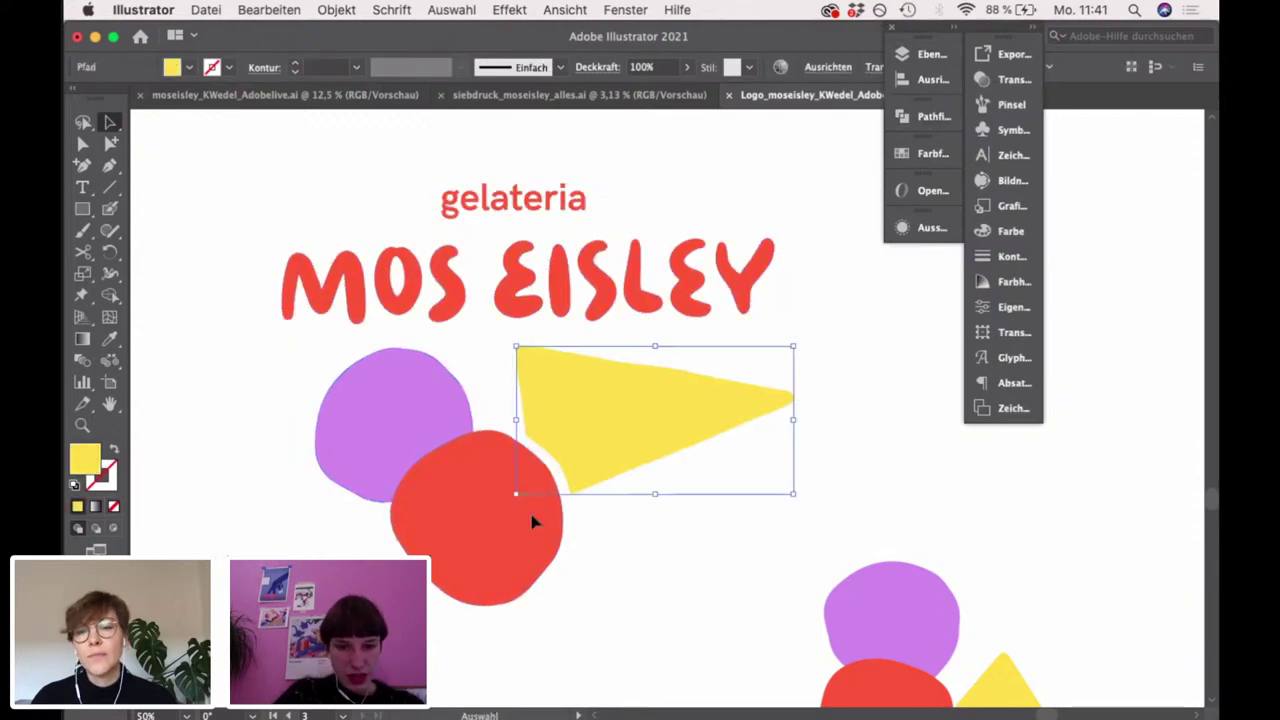
left_click_drag(532, 520, 537, 530)
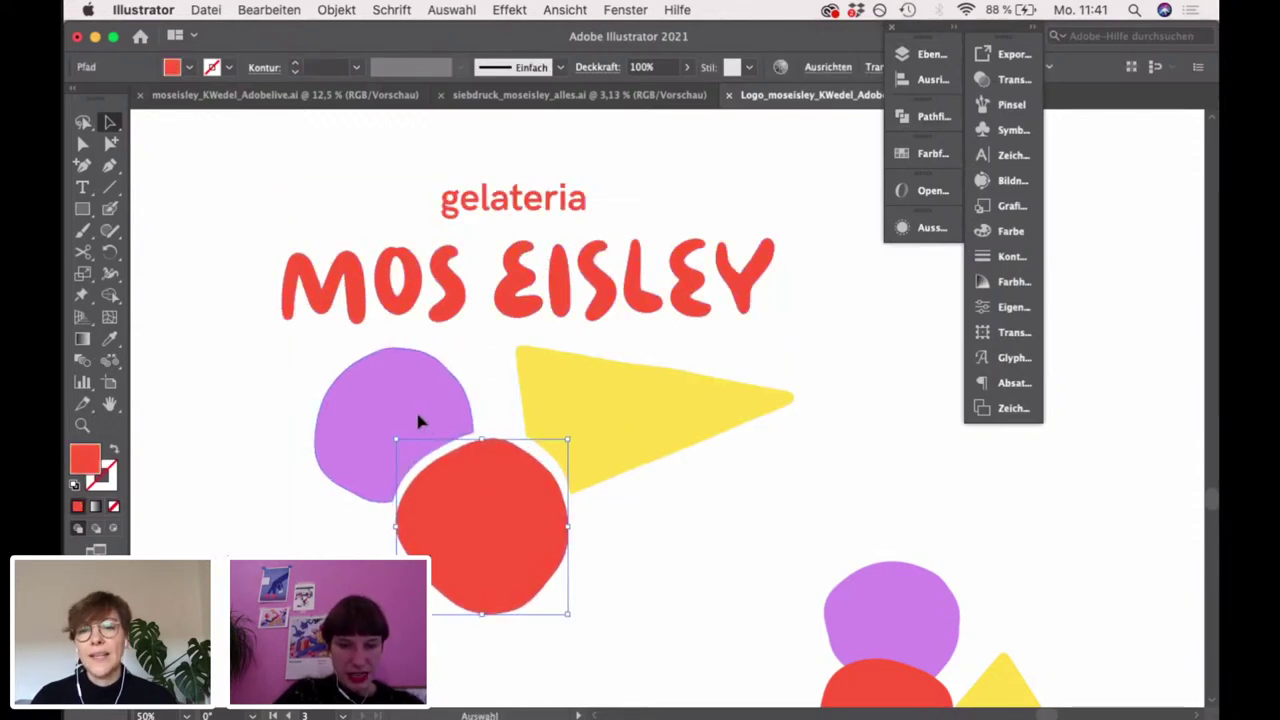
left_click_drag(415, 408, 412, 408)
left_click(641, 409)
left_click(735, 486)
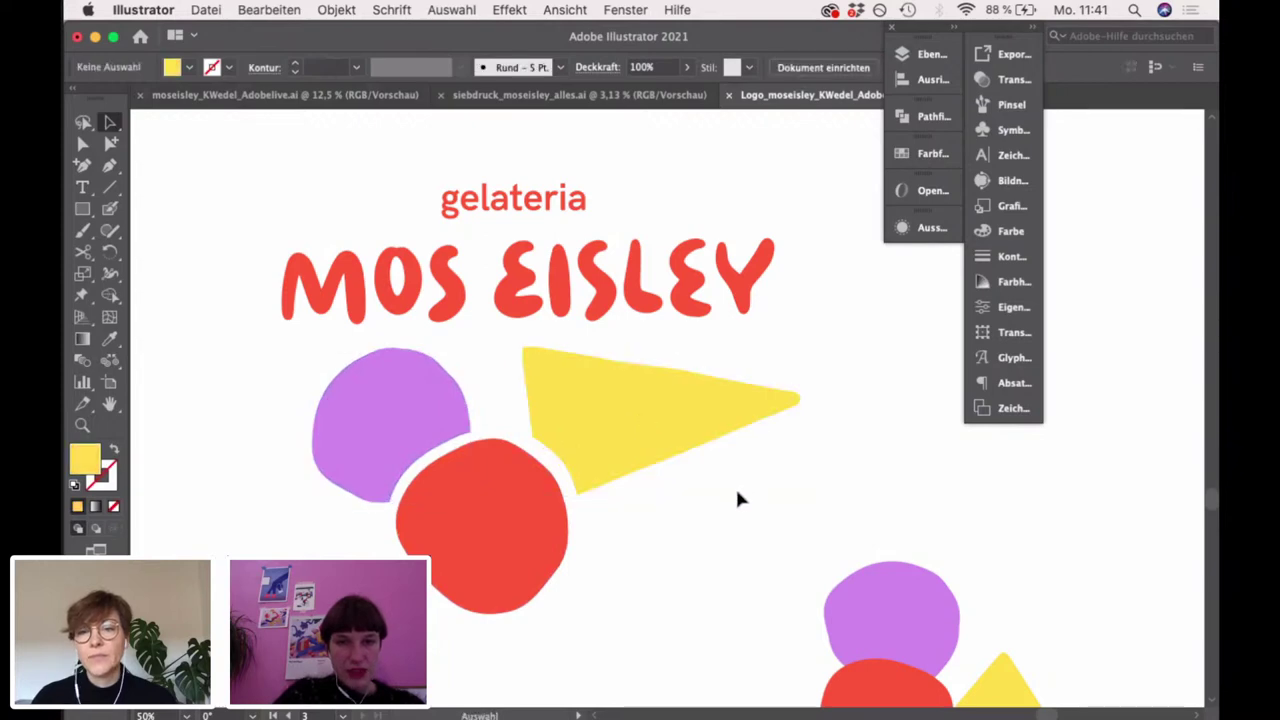
Recolour the entire duplicated logo with the red of its front scoop using the Eyedropper
left_click_drag(748, 531, 267, 186)
left_click(110, 340)
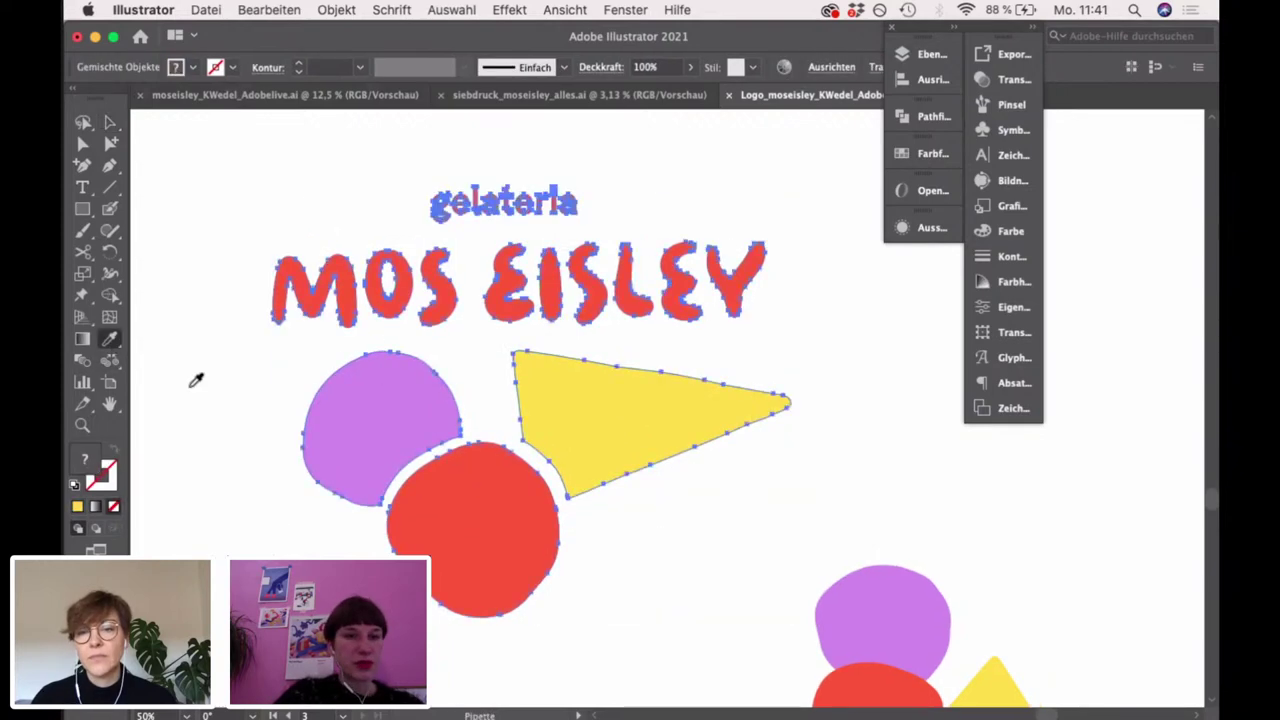
left_click(520, 486)
left_click(110, 122)
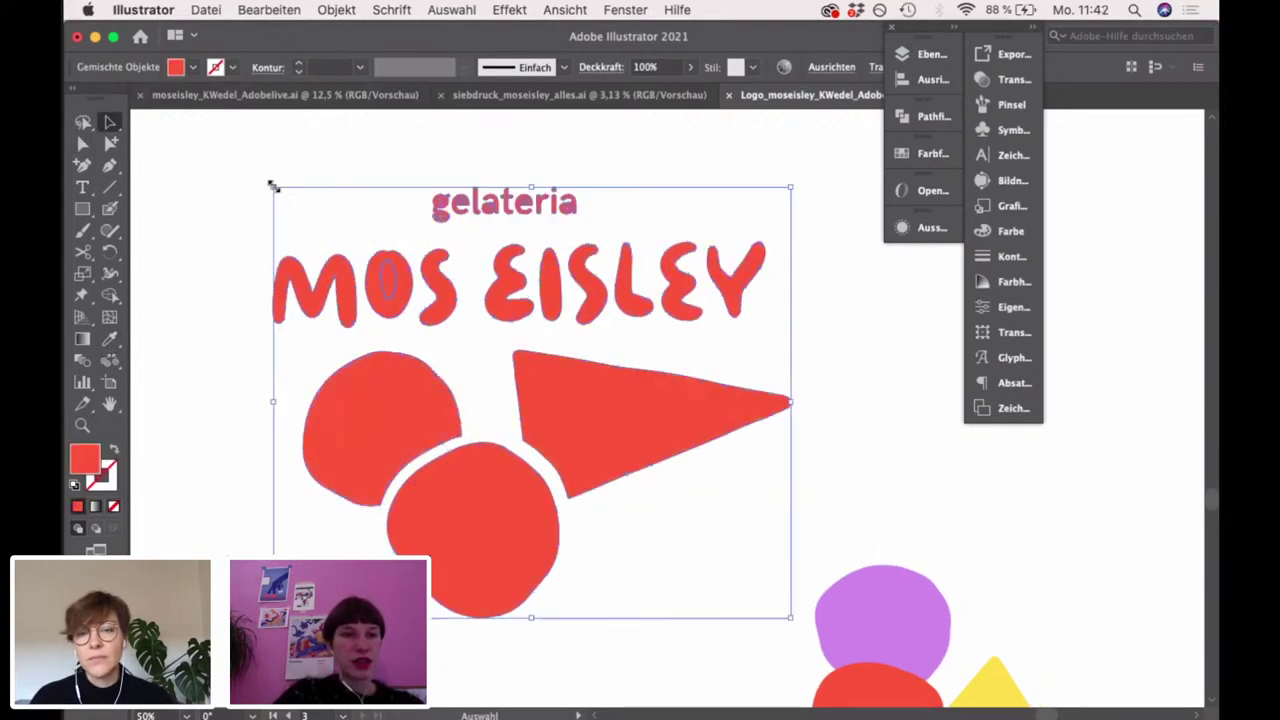
Delete the red shape filling the counter of the O in MOS
left_click(271, 186)
left_click(390, 281)
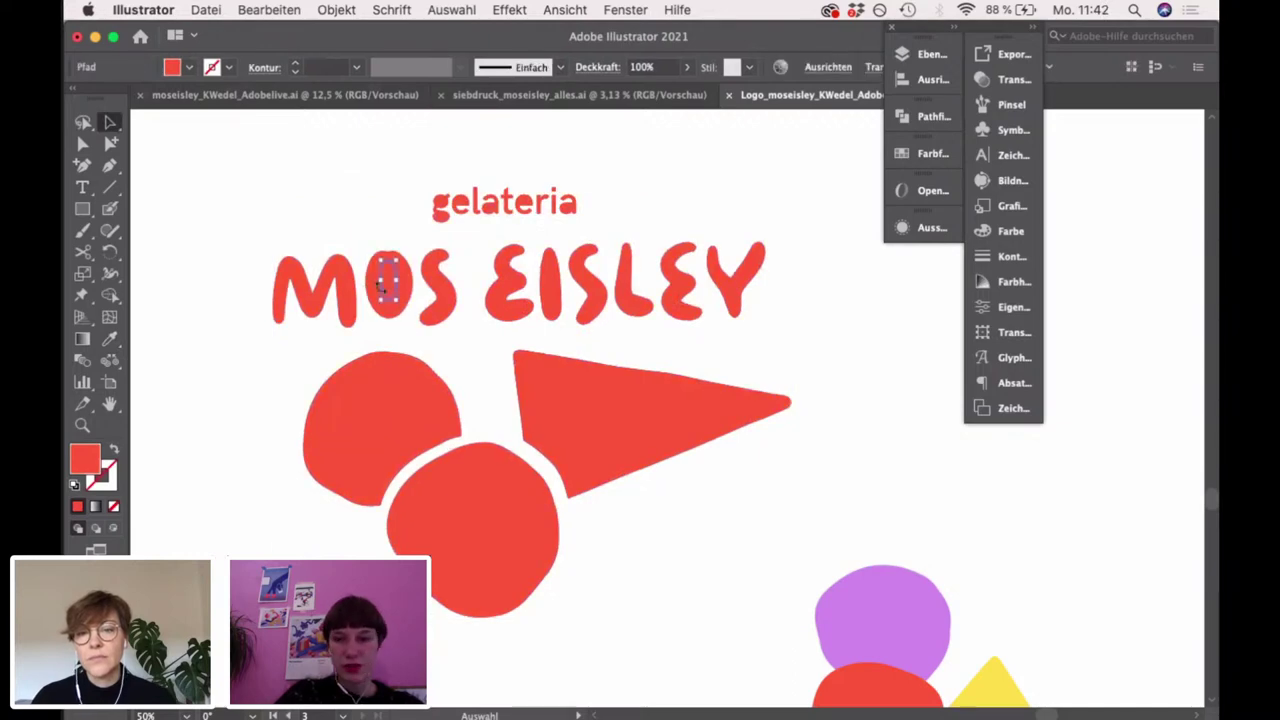
key("Delete")
scroll(455, 200, "up", 5)
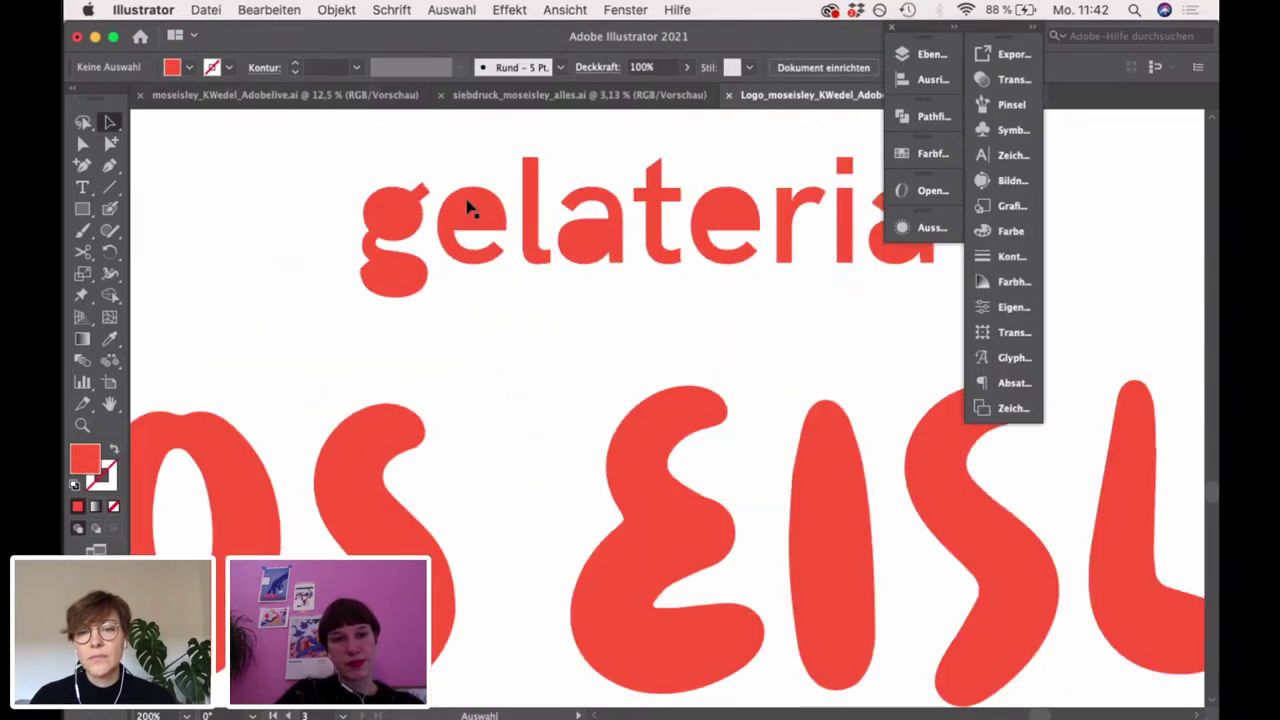
Delete the red shapes filling the letter counters in the word gelateria of the single-colour logo
left_click(481, 213)
key("Delete")
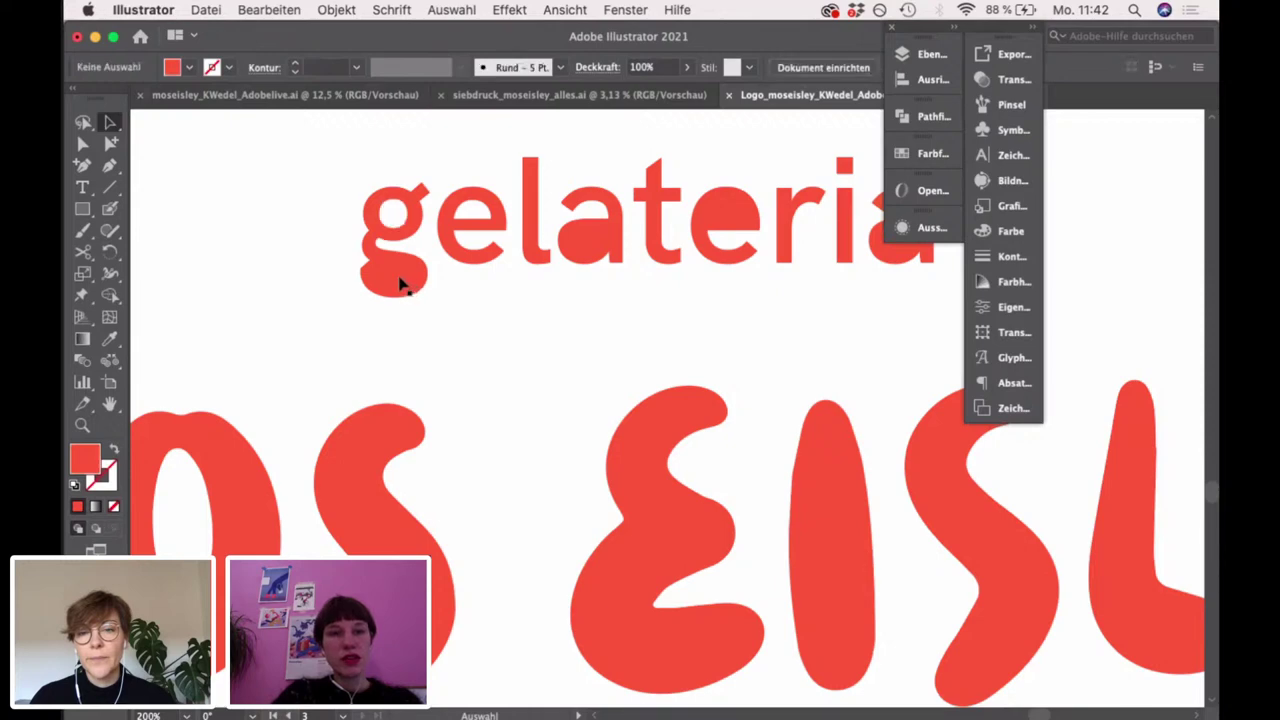
left_click(400, 279)
key("Delete")
left_click(708, 232)
left_click(740, 225)
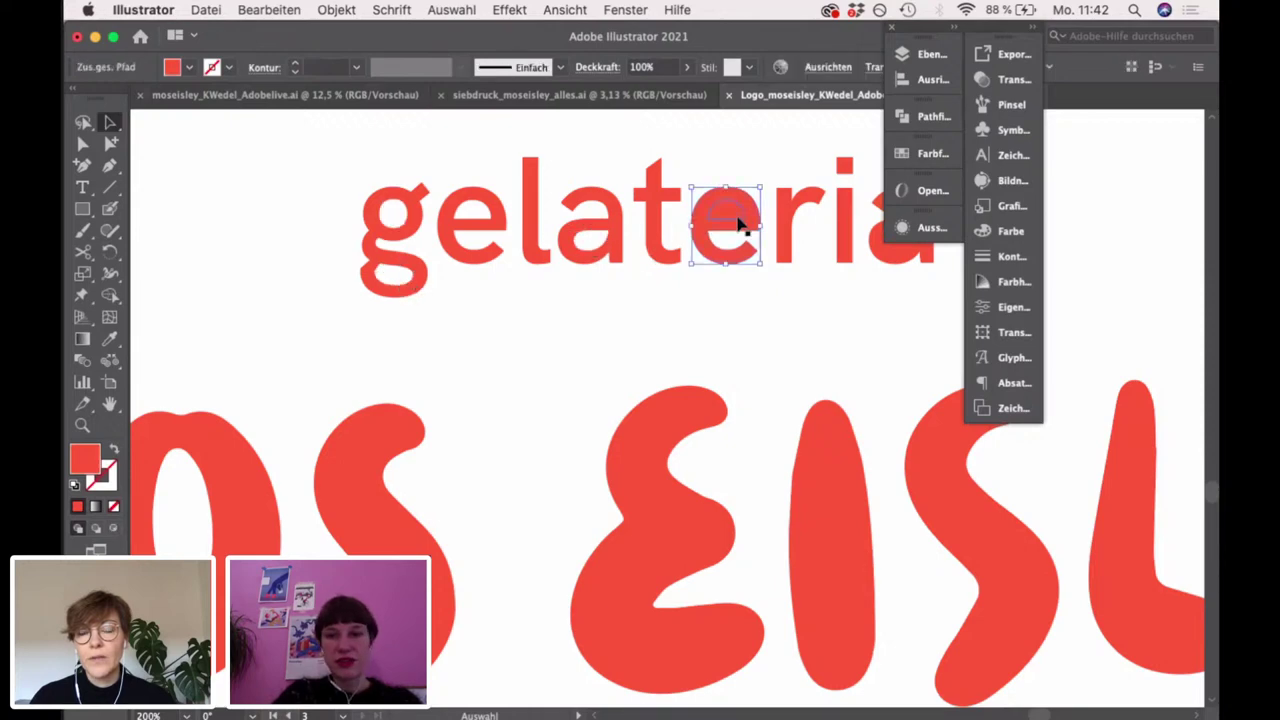
left_click(740, 238)
key("Delete")
left_click(731, 208)
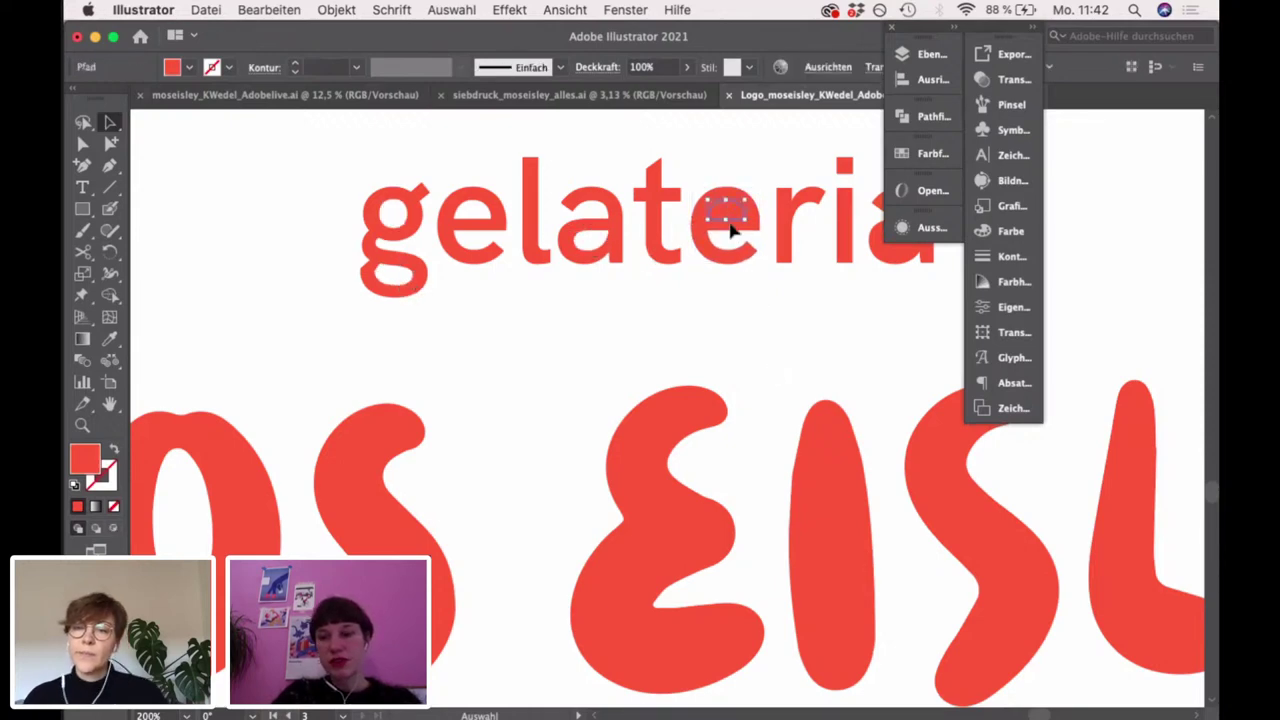
key("Delete")
scroll(815, 335, "right", 3)
left_click(786, 243)
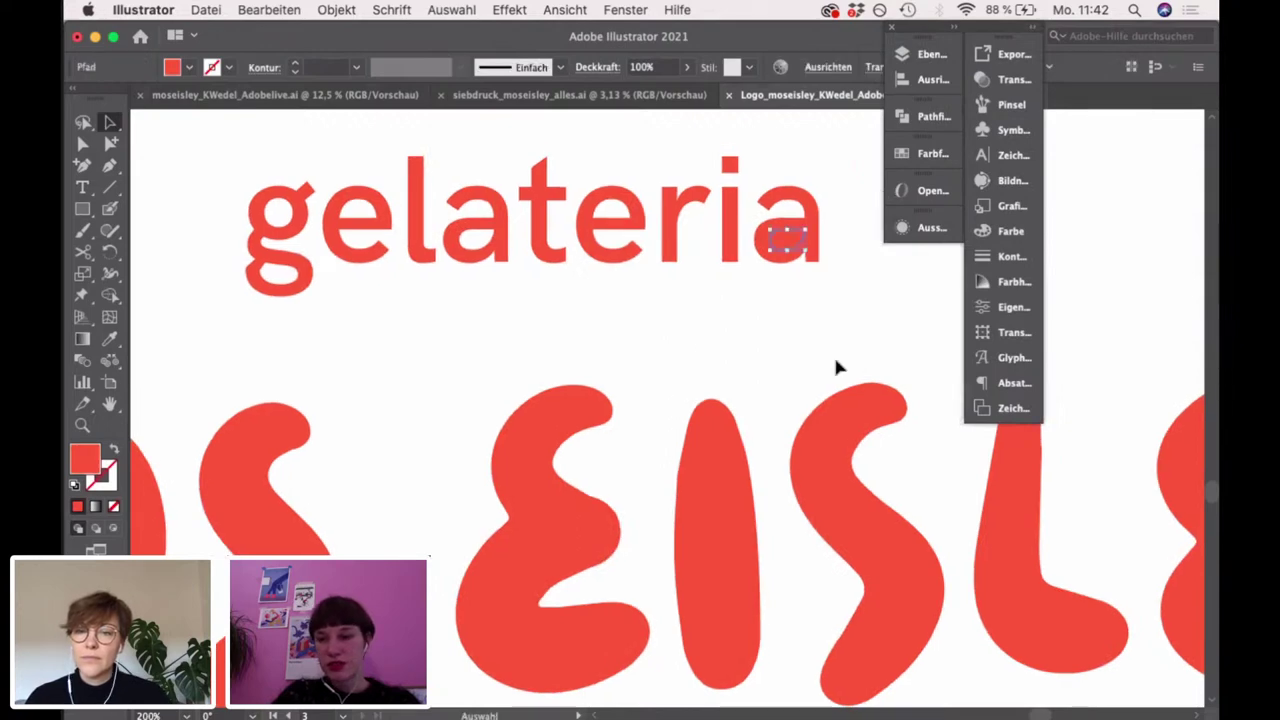
key("Delete")
Group the lettering, scoops and cone of the single-colour red logo
scroll(770, 345, "down", 5)
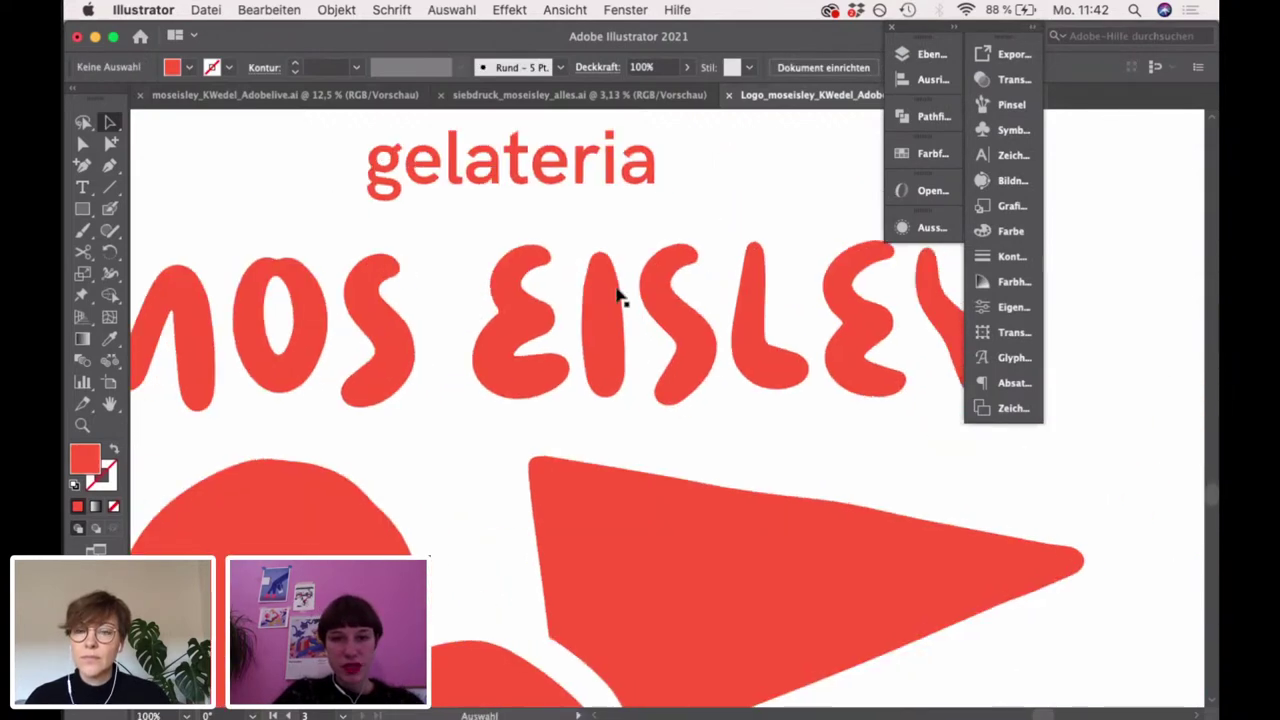
scroll(645, 313, "right", 2)
scroll(645, 313, "down", 2)
left_click_drag(703, 534, 278, 165)
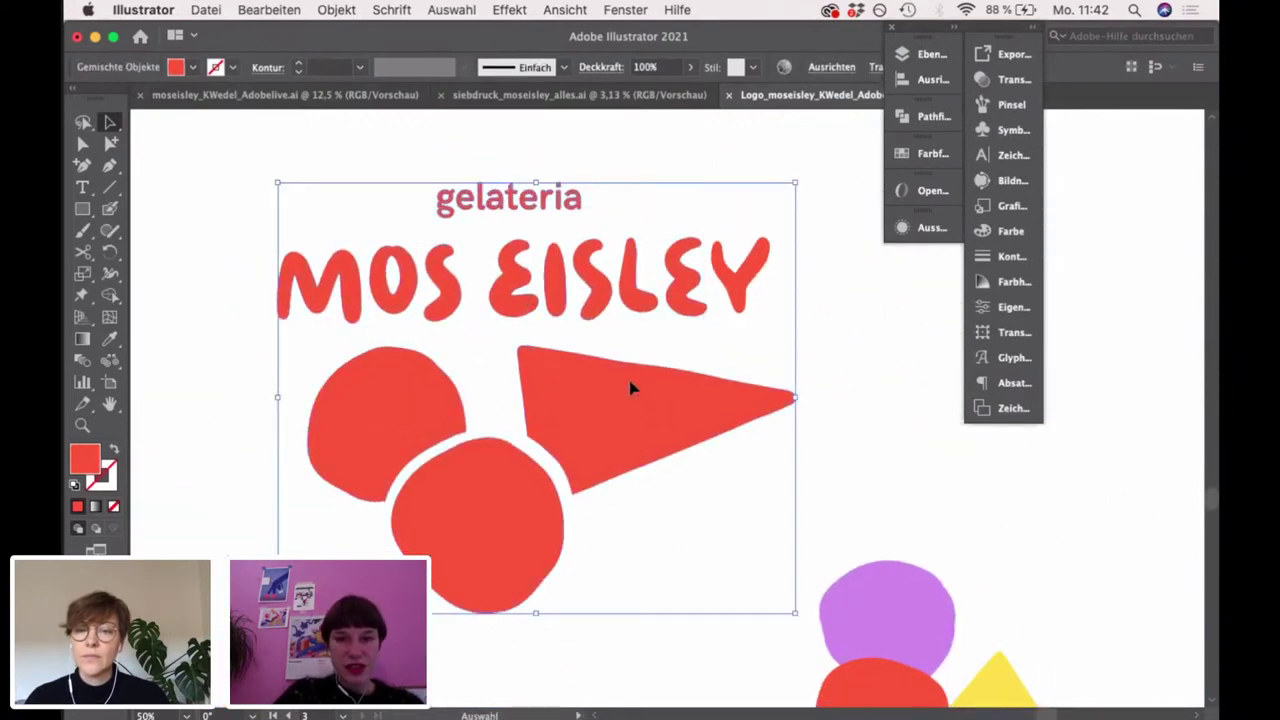
left_click_drag(785, 379, 880, 429)
left_click(880, 429)
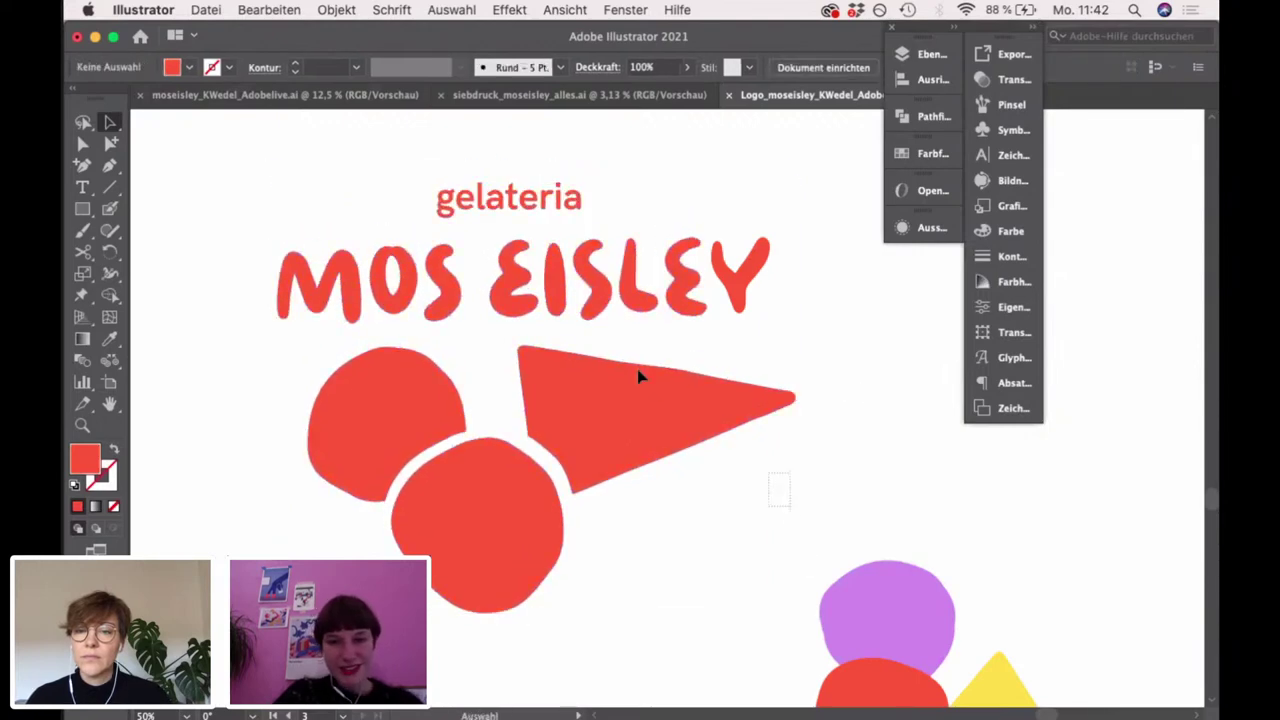
left_click_drag(278, 170, 279, 168)
left_click(868, 390)
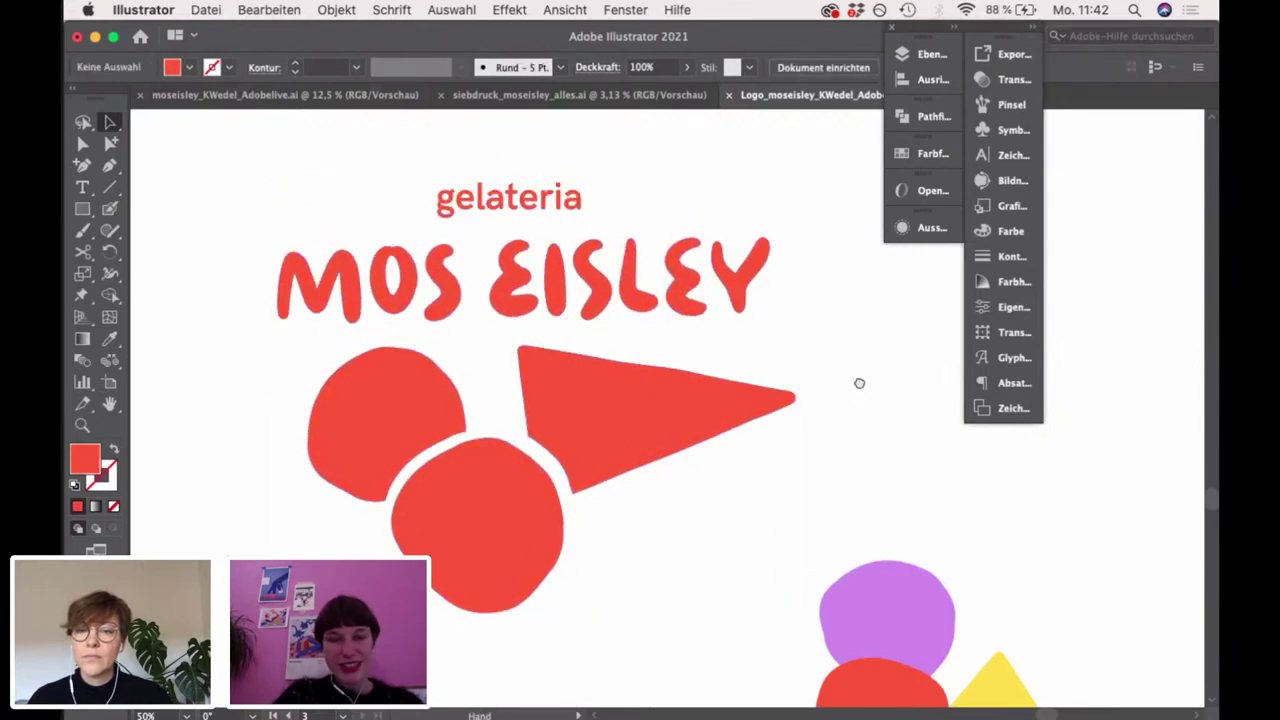
Isolate the red logo group and shift its cone and rear scoop slightly closer to the front scoop, narrowing the gaps
scroll(830, 380, "down", 1)
scroll(651, 335, "up", 1)
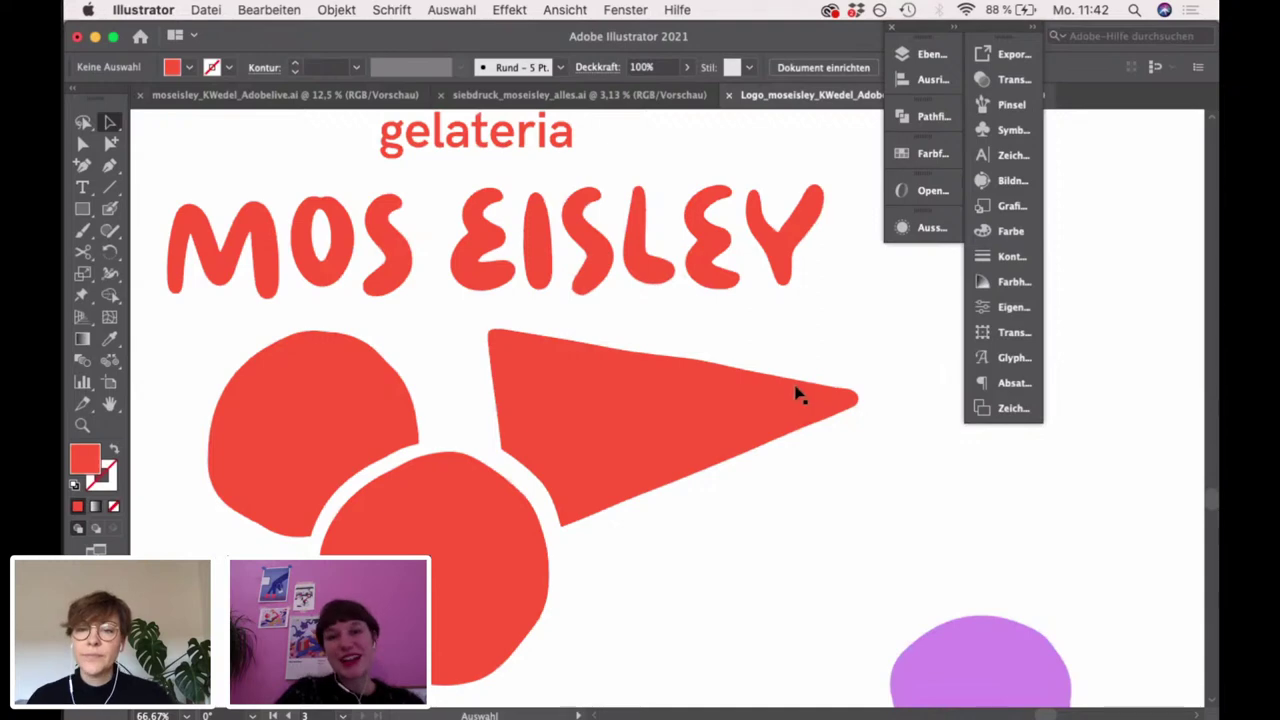
scroll(798, 395, "down", 1)
scroll(760, 450, "right", 1)
scroll(760, 450, "down", 1)
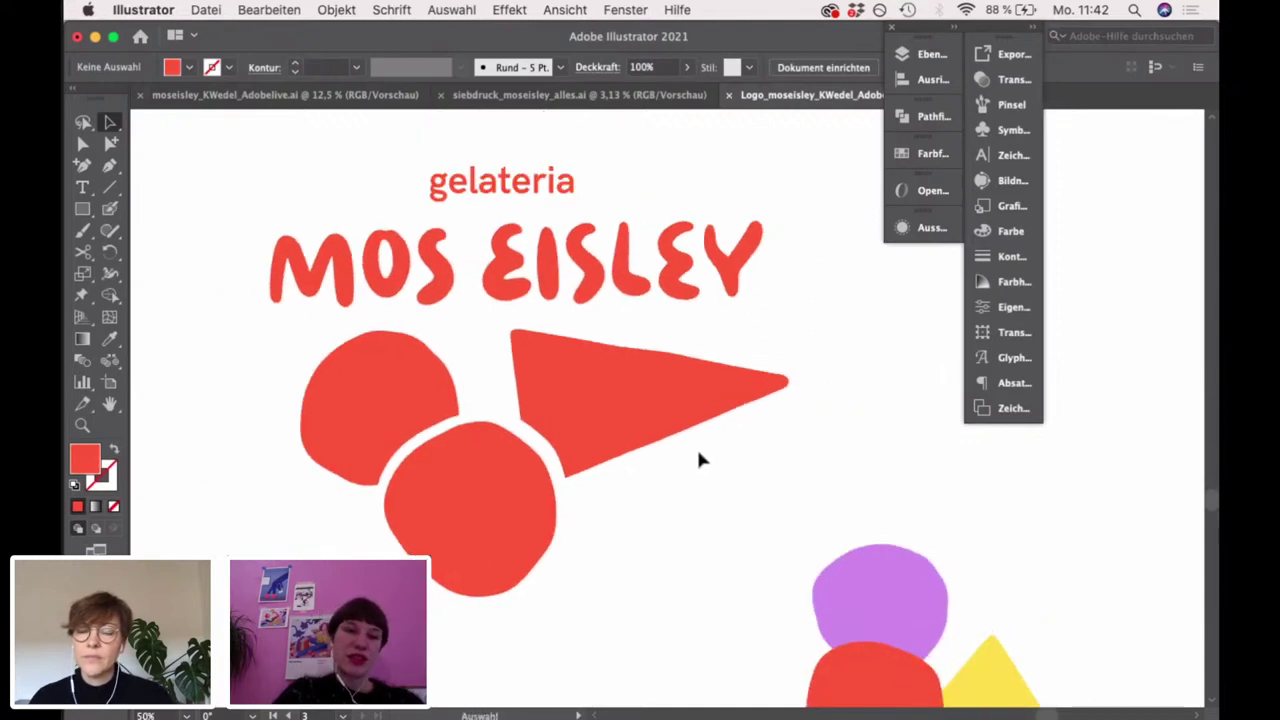
left_click(491, 486)
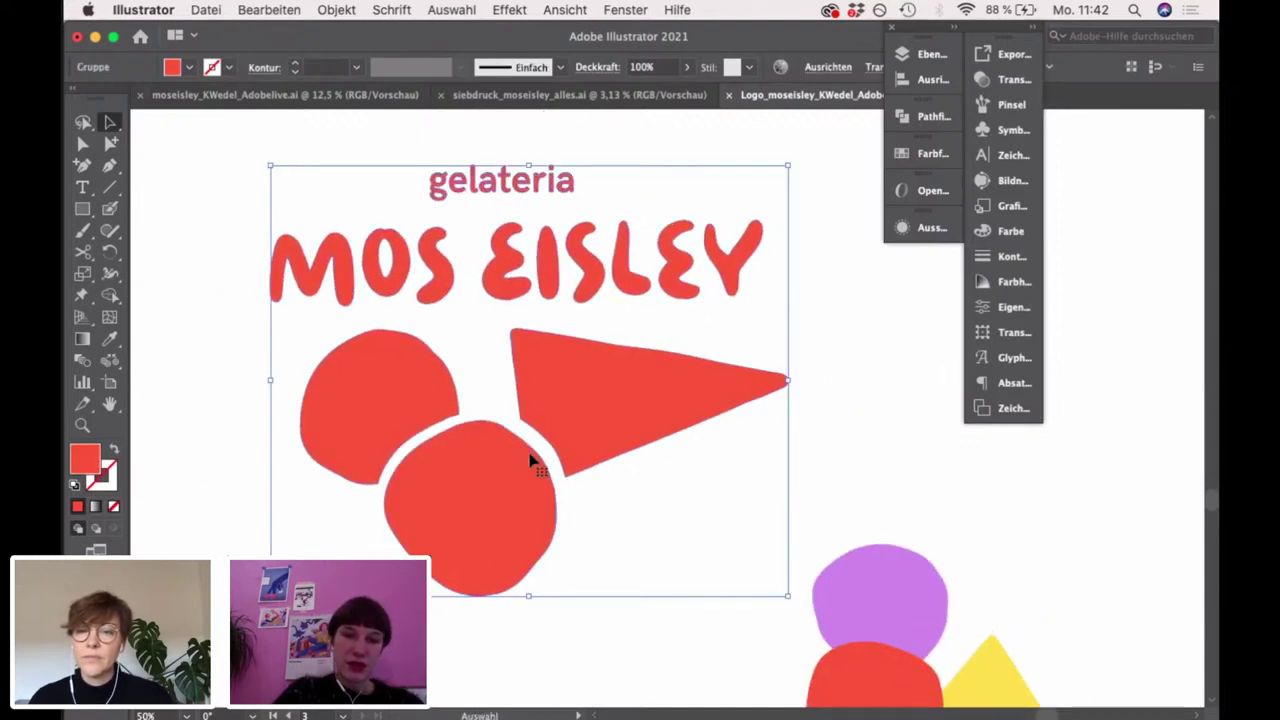
double_click(600, 428)
left_click_drag(605, 432, 600, 434)
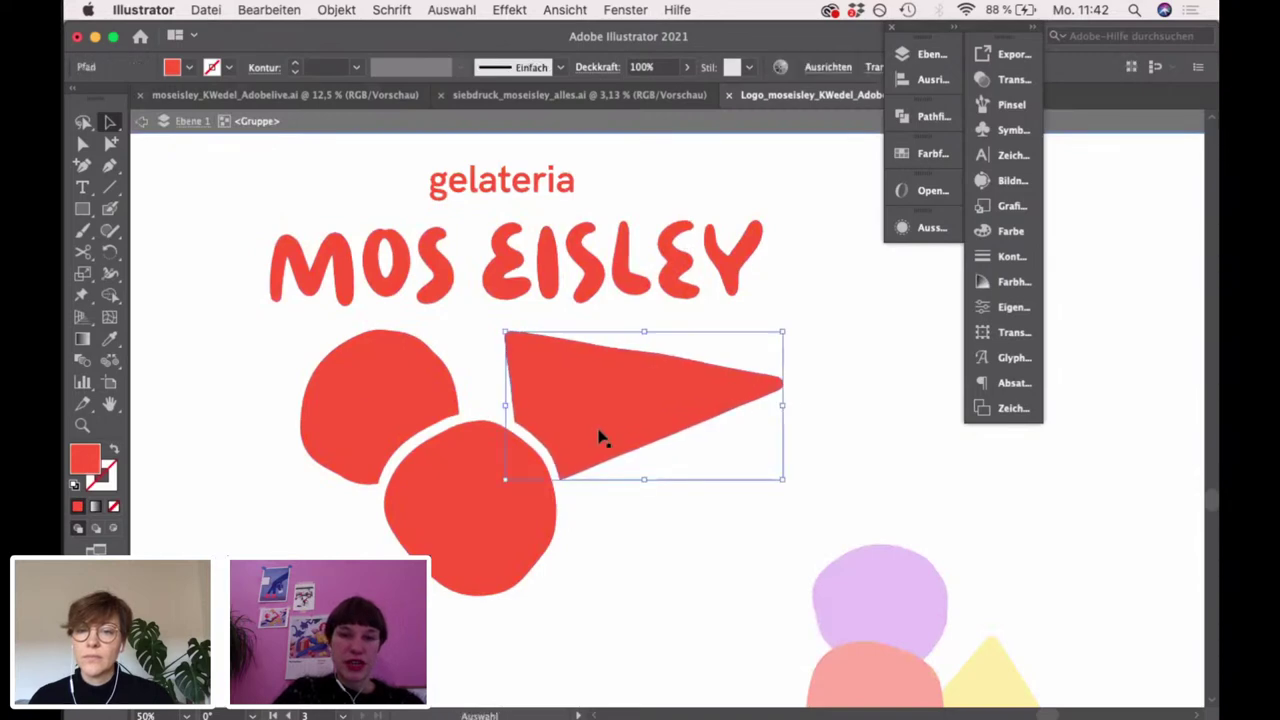
left_click(366, 411)
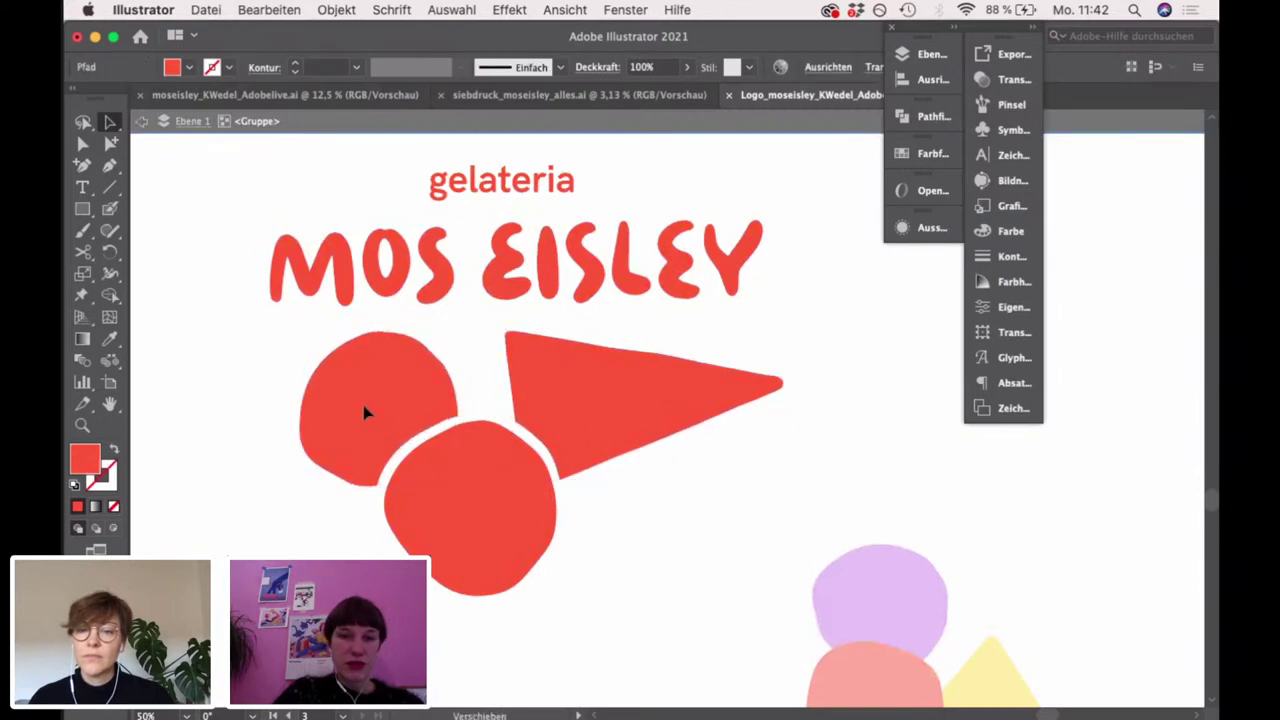
double_click(321, 508)
Examine the single-colour red logo and its gaps next to the coloured vertical version
scroll(690, 510, "up", 1)
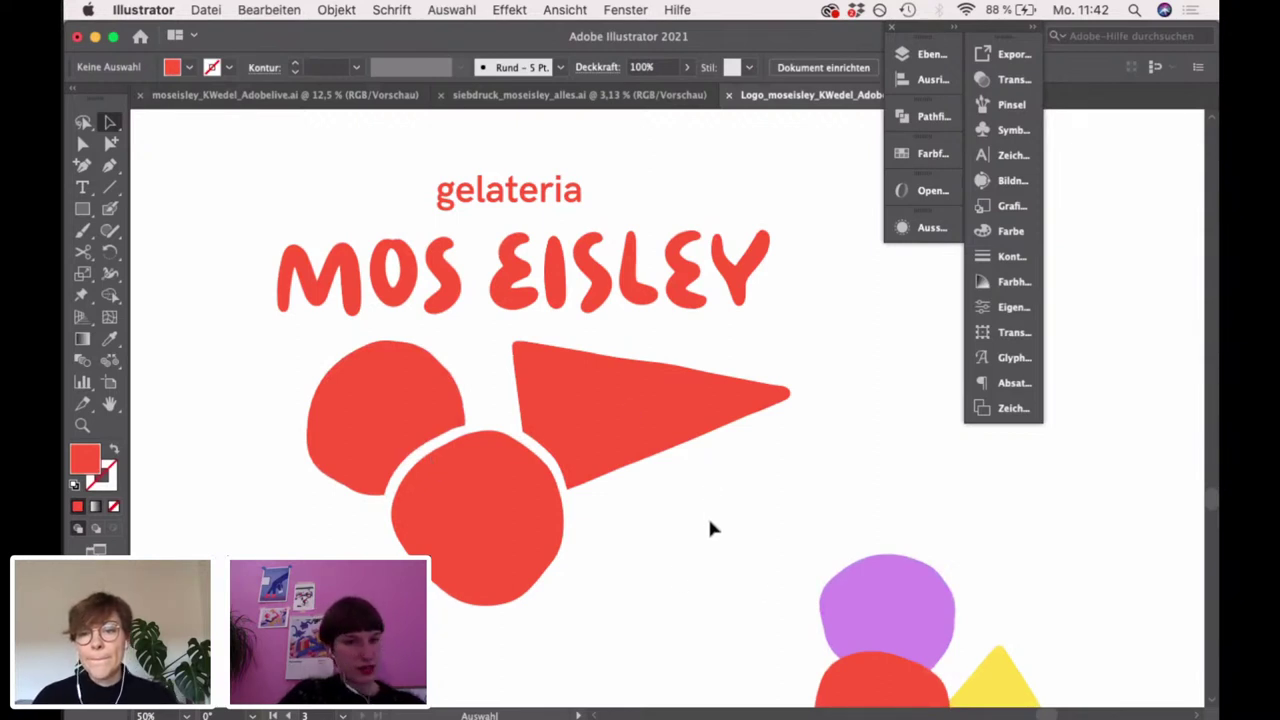
scroll(620, 540, "down", 3)
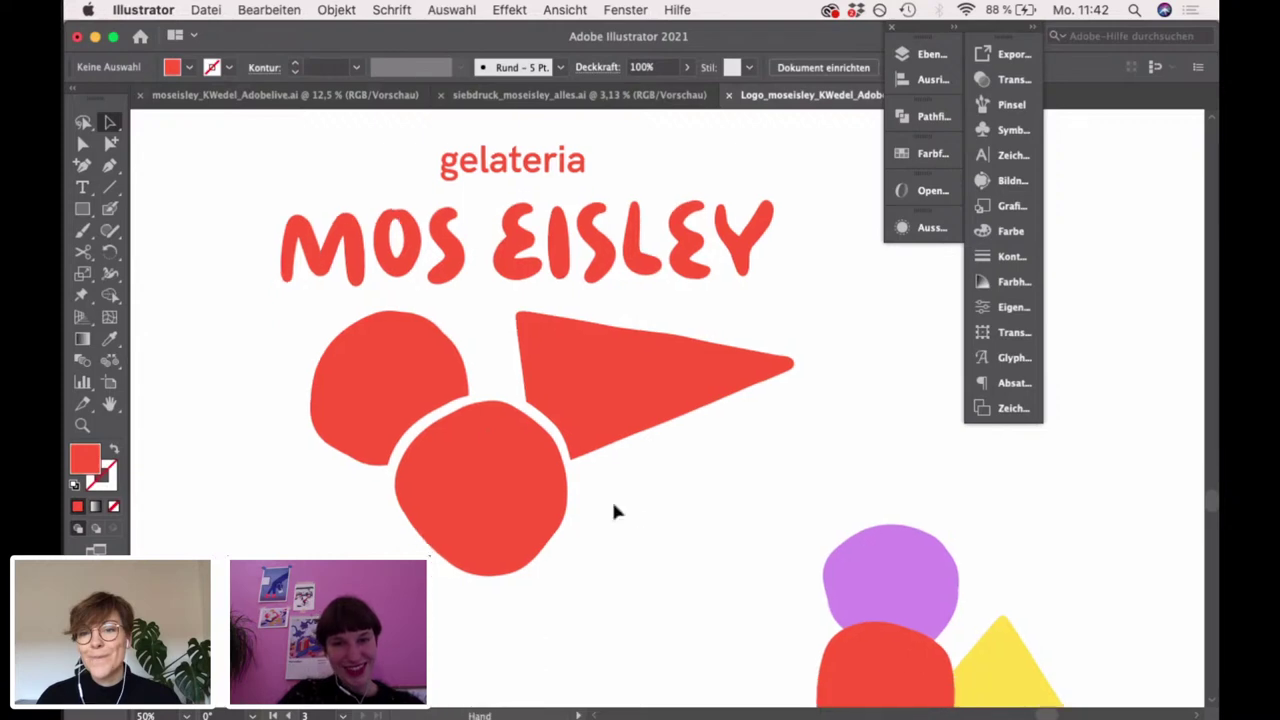
scroll(478, 412, "up", 1)
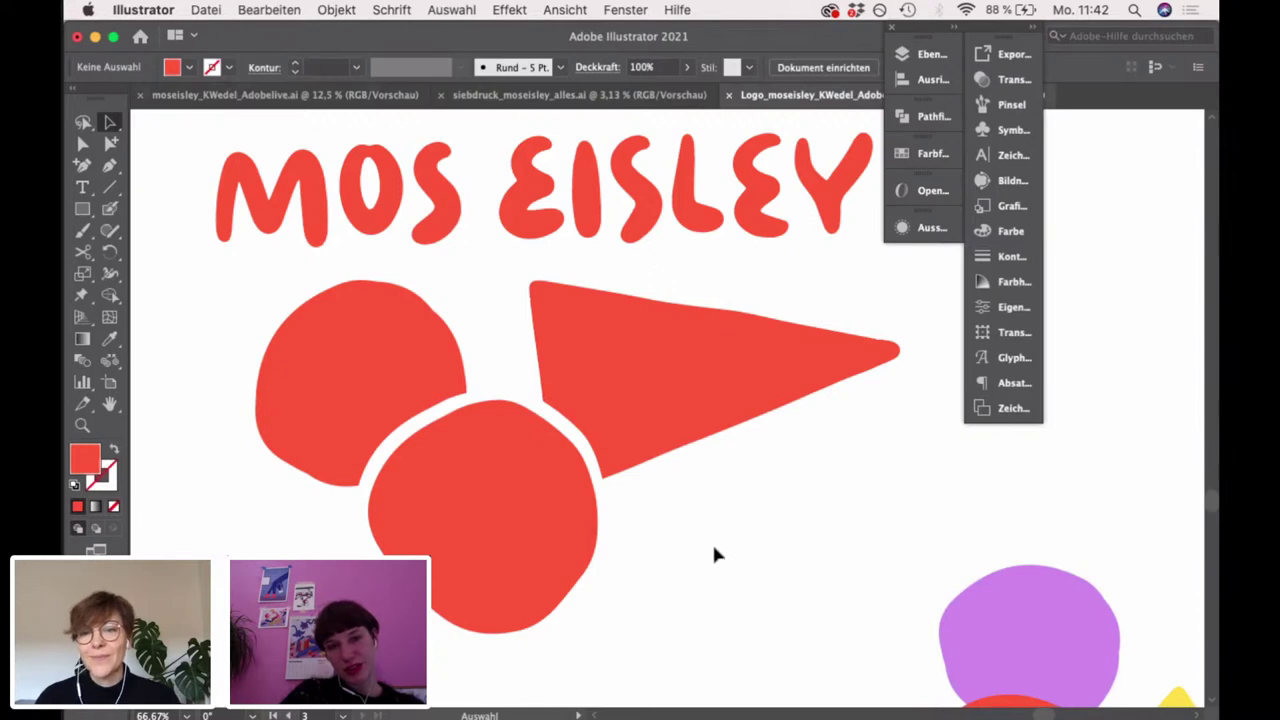
left_click_drag(766, 592, 464, 274)
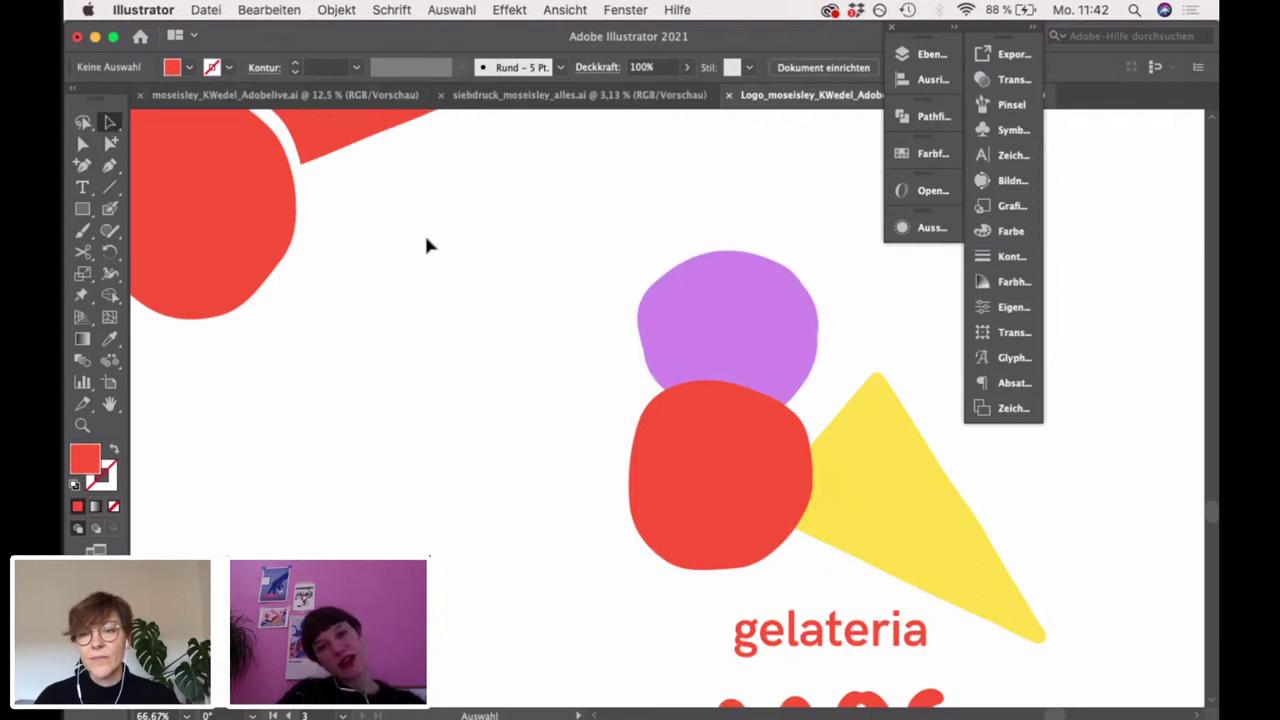
scroll(714, 451, "up", 10)
scroll(714, 451, "left", 8)
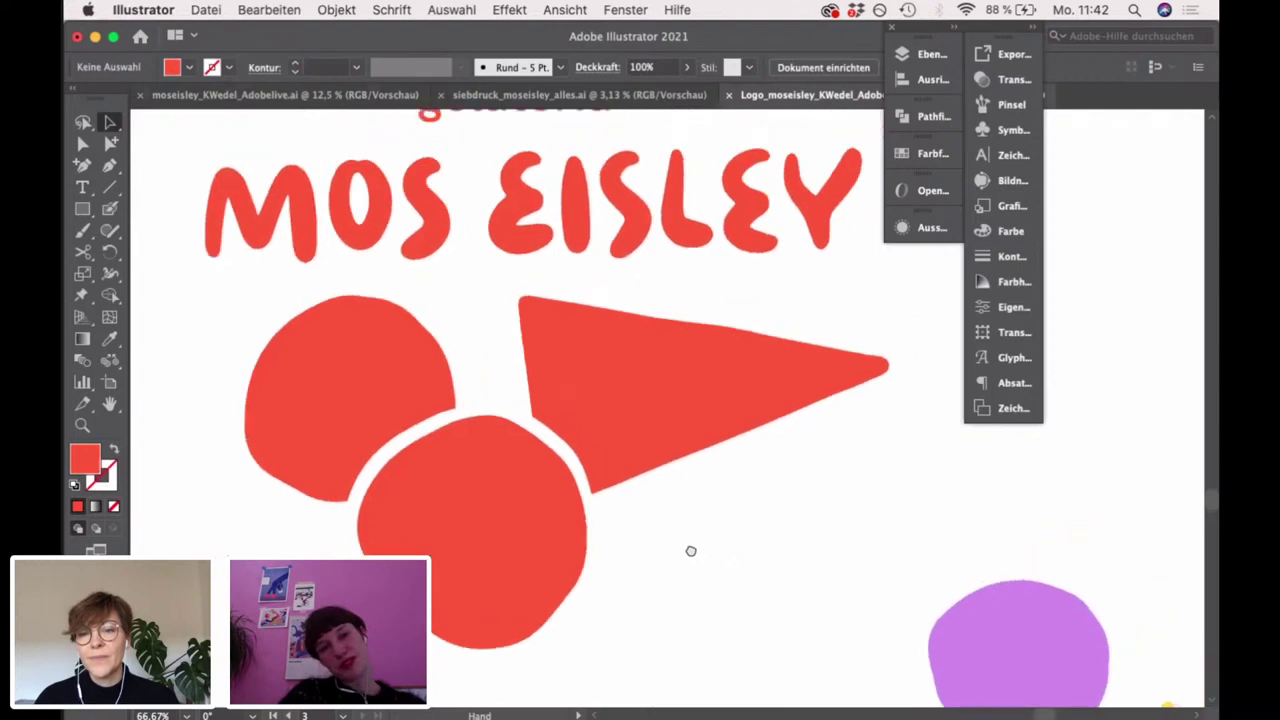
scroll(690, 551, "up", 1)
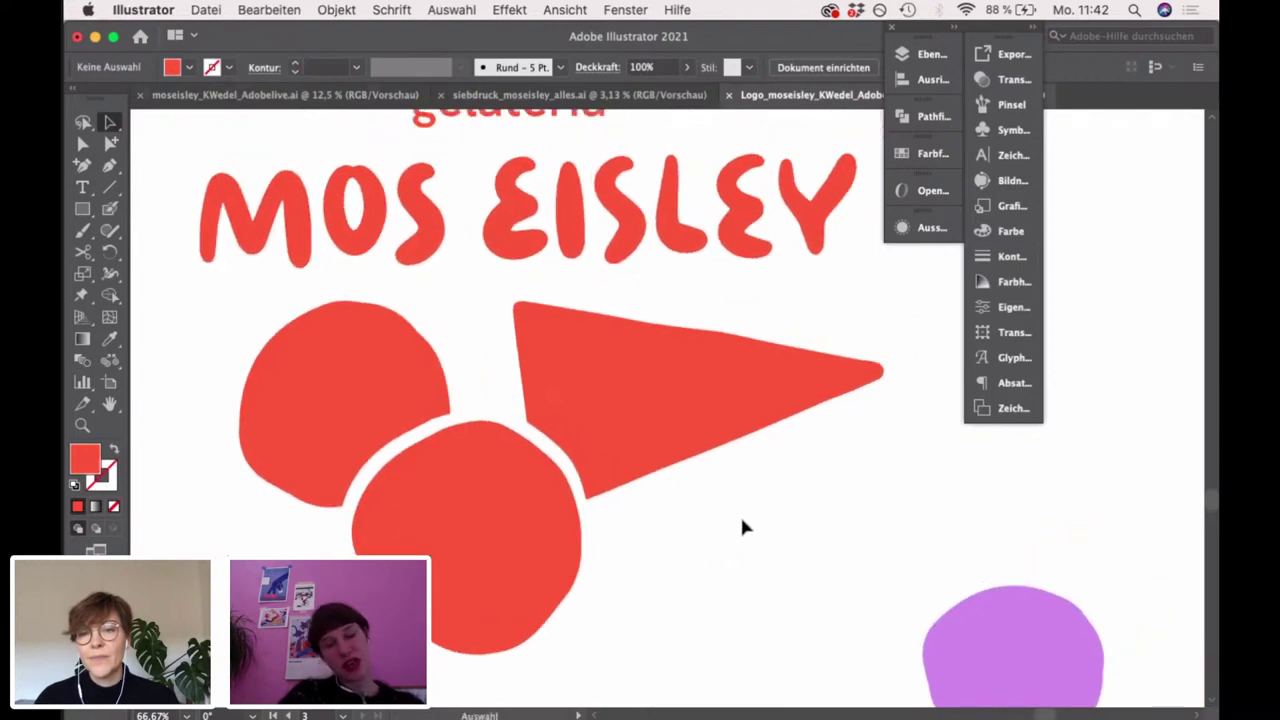
scroll(736, 472, "up", 3)
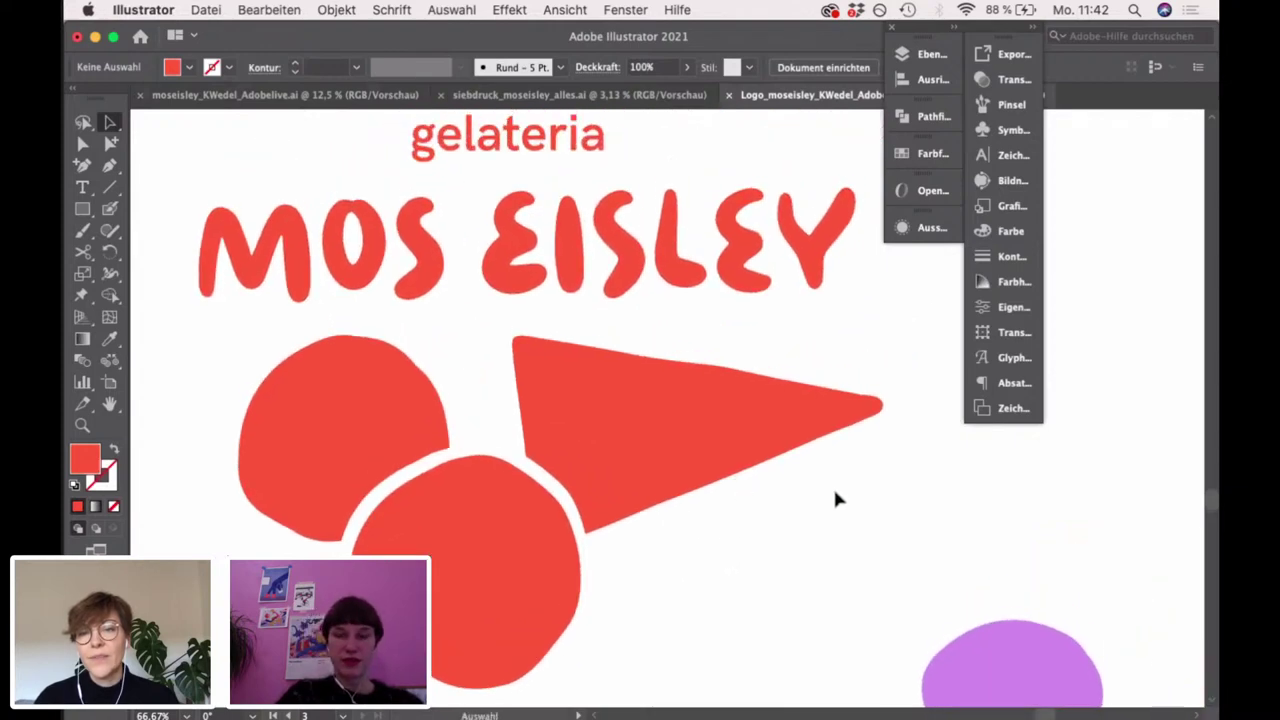
scroll(833, 486, "down", 2)
scroll(833, 485, "left", 3)
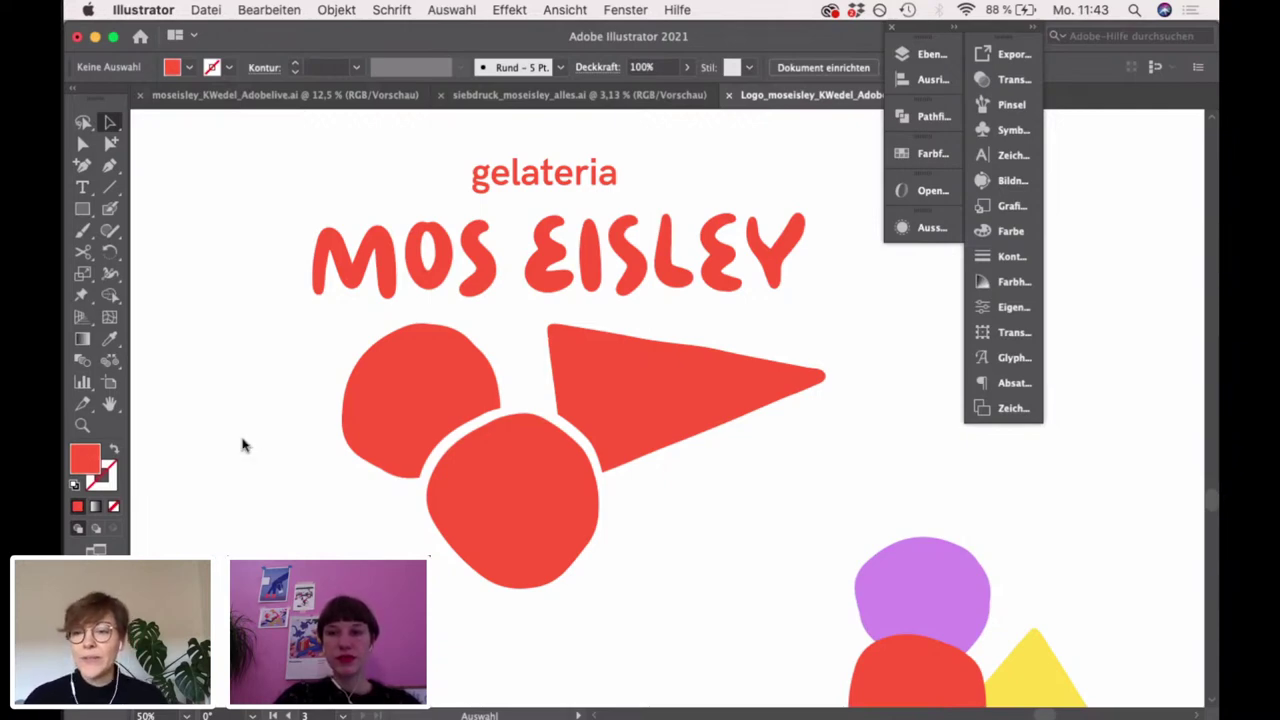
Review the artboard of earlier colour logo drafts with the blue, yellow and red backgrounds
mouse_move(220, 715)
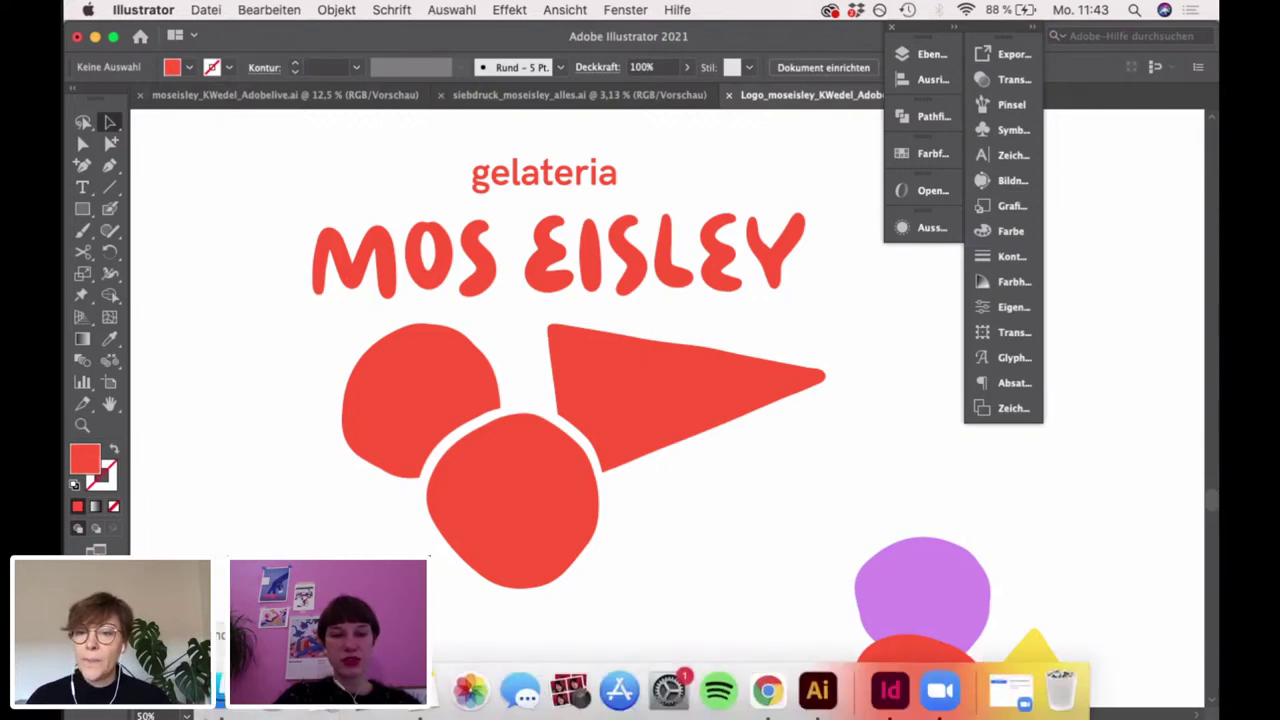
scroll(263, 480, "down", 10)
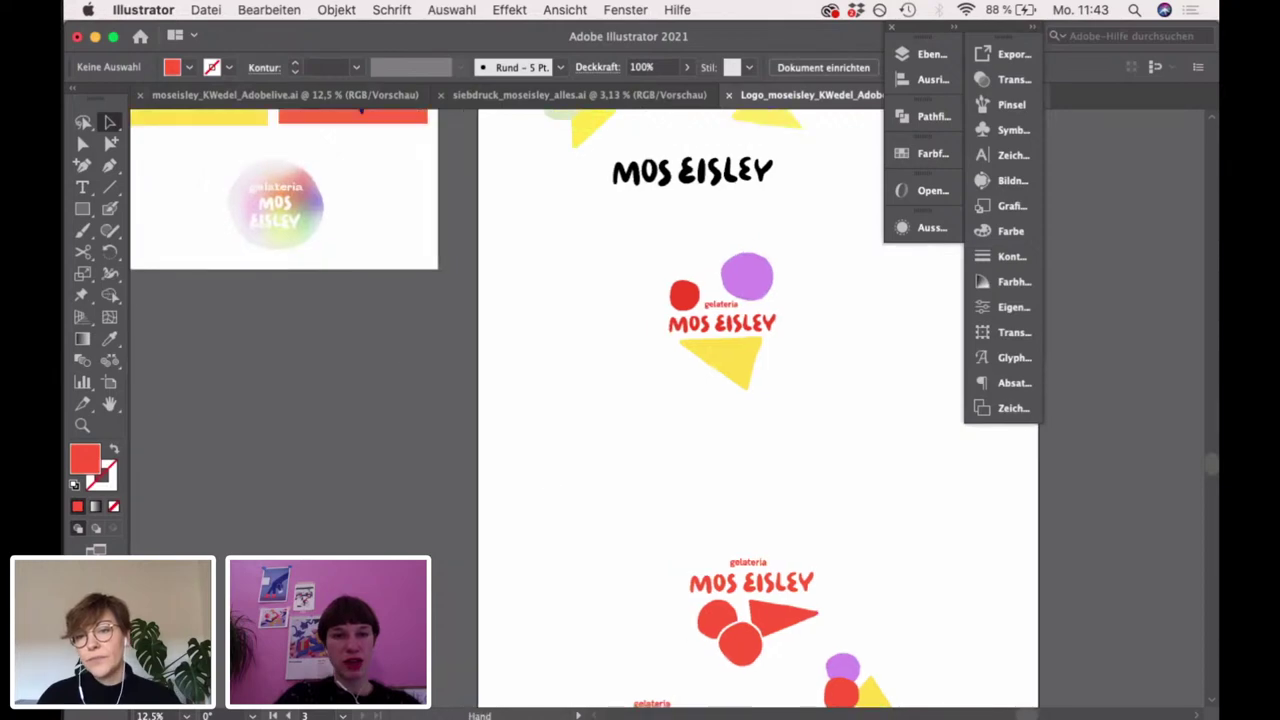
scroll(548, 485, "left", 8)
scroll(548, 485, "up", 6)
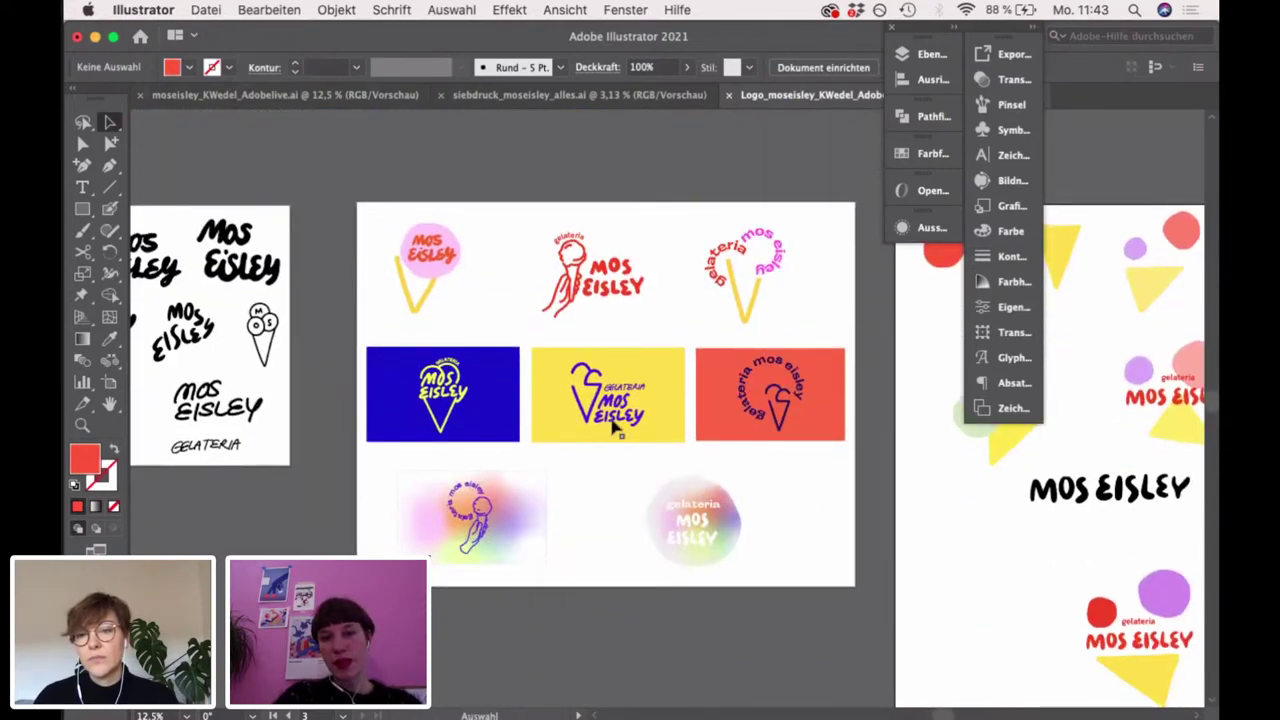
scroll(613, 428, "up", 1)
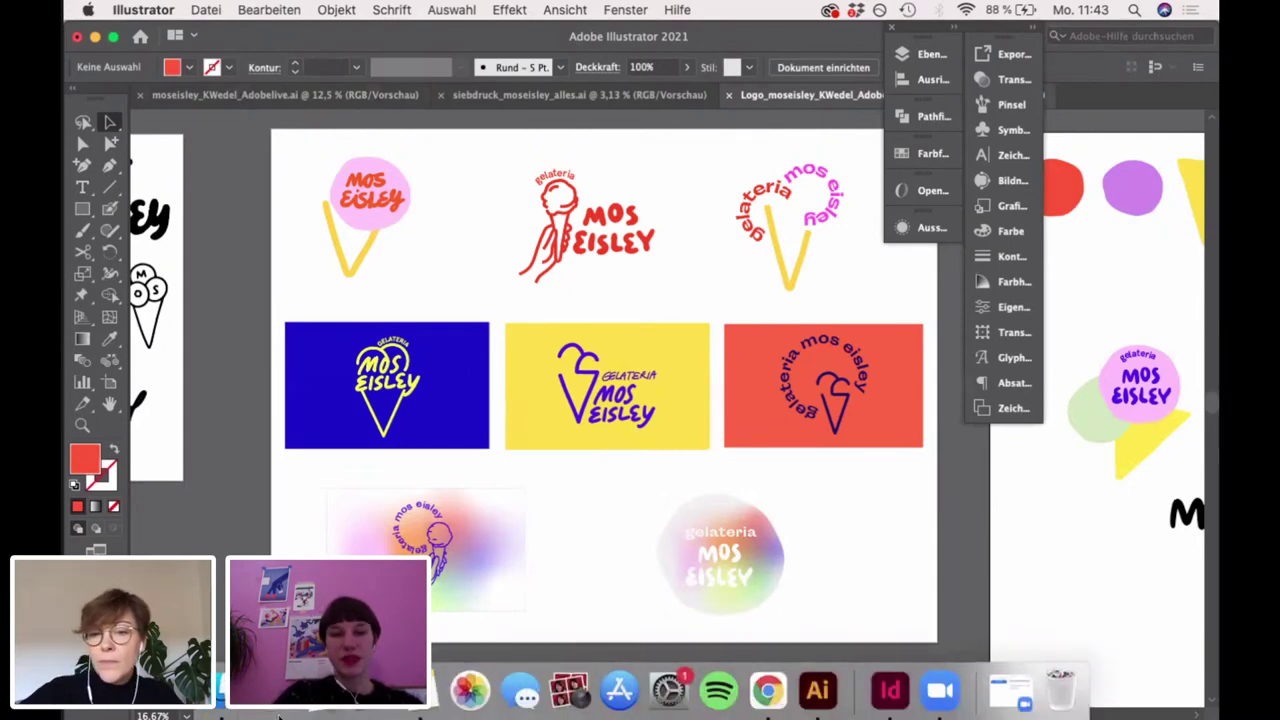
Switch to Finder and open moseisley_visitenkarte.indd from the CI/Logo folder in InDesign
left_click(220, 690)
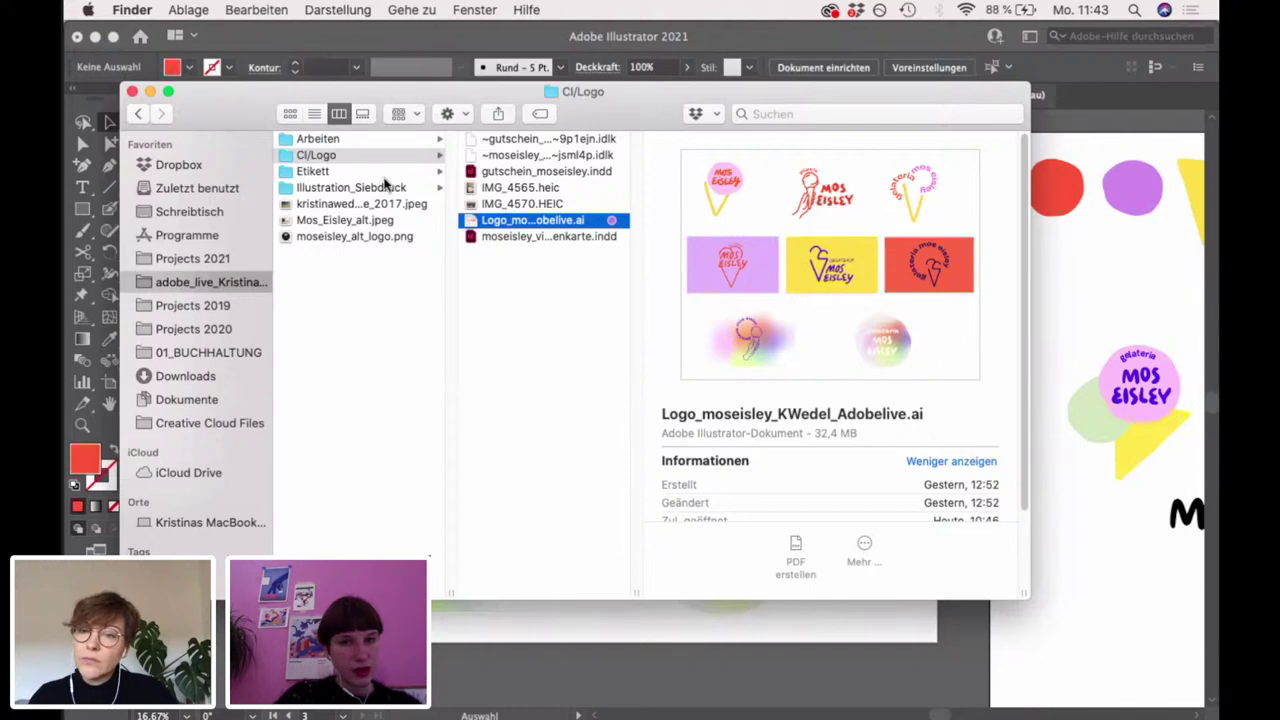
left_click(592, 237)
double_click(592, 237)
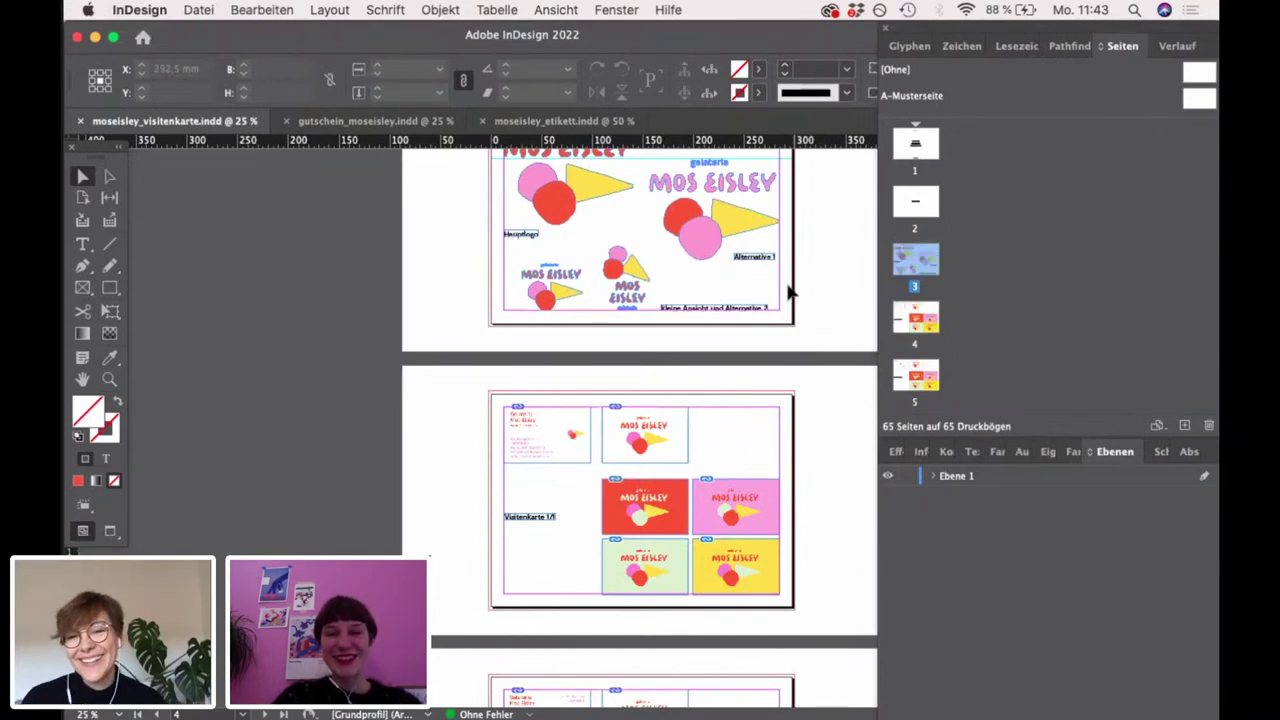
Show the logo overview on page 3 in preview mode at 50% and move the panel group off the page
scroll(775, 400, "up", 4)
key("w")
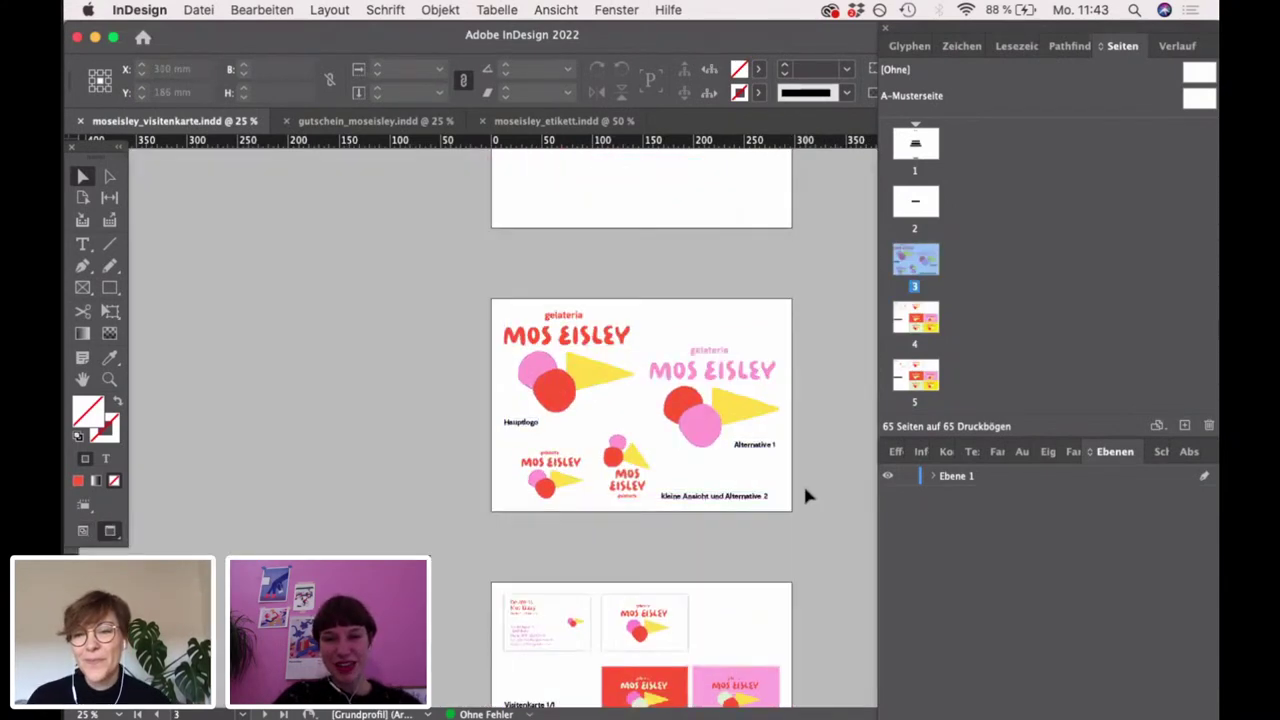
key("super+5")
scroll(738, 489, "down", 1)
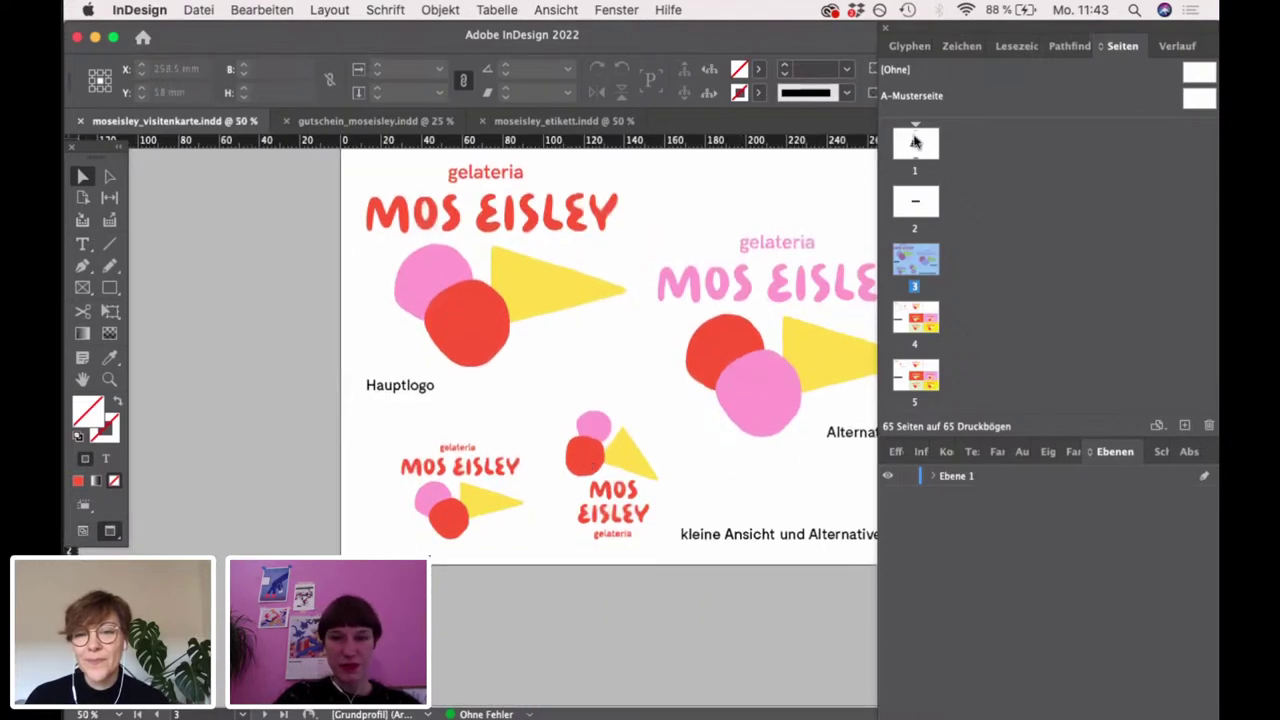
left_click_drag(935, 32, 1027, 15)
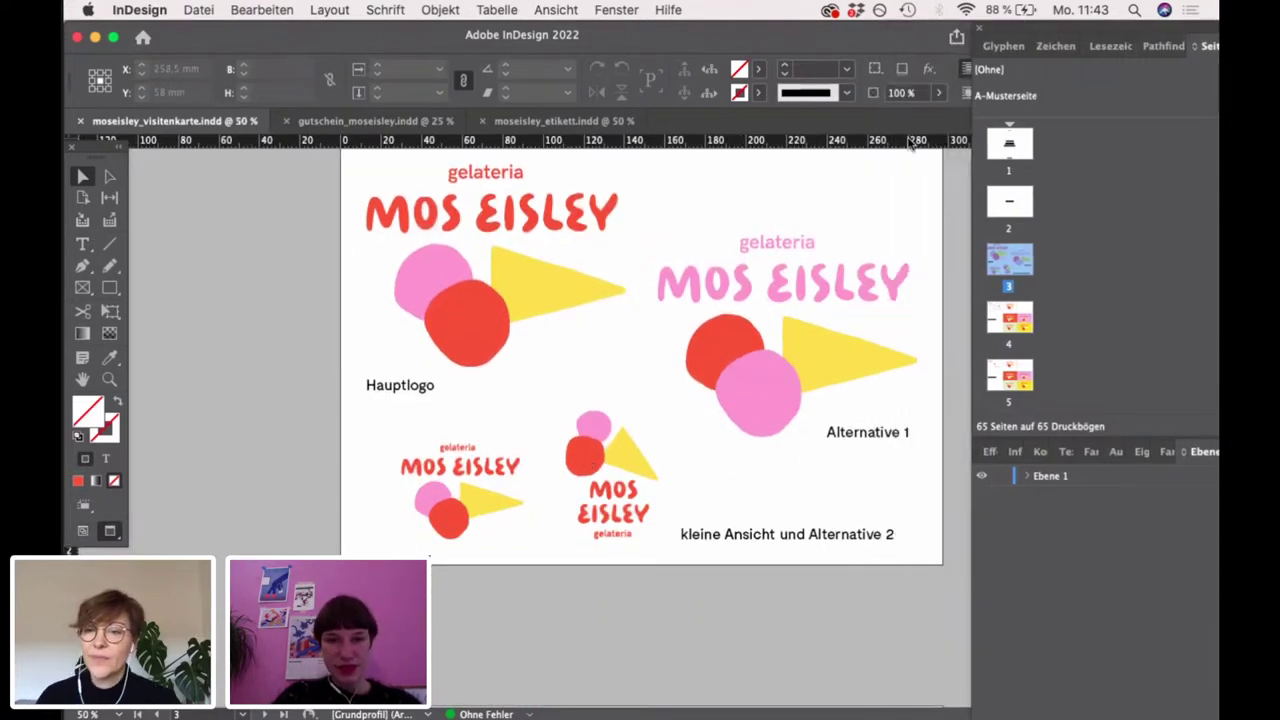
Examine the Hauptlogo, Alternative 1 and the small-view variants on the logo overview page, enlarging the small ones to 100%
scroll(878, 210, "up", 1)
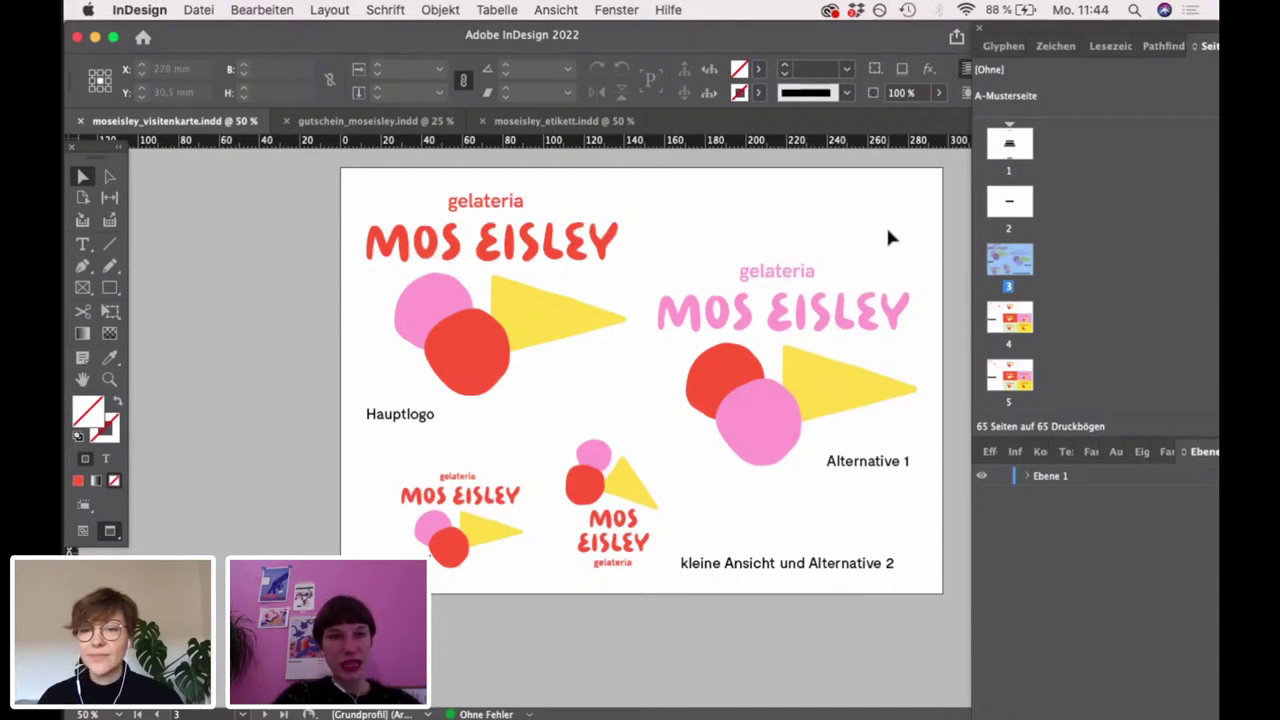
scroll(887, 235, "up", 1)
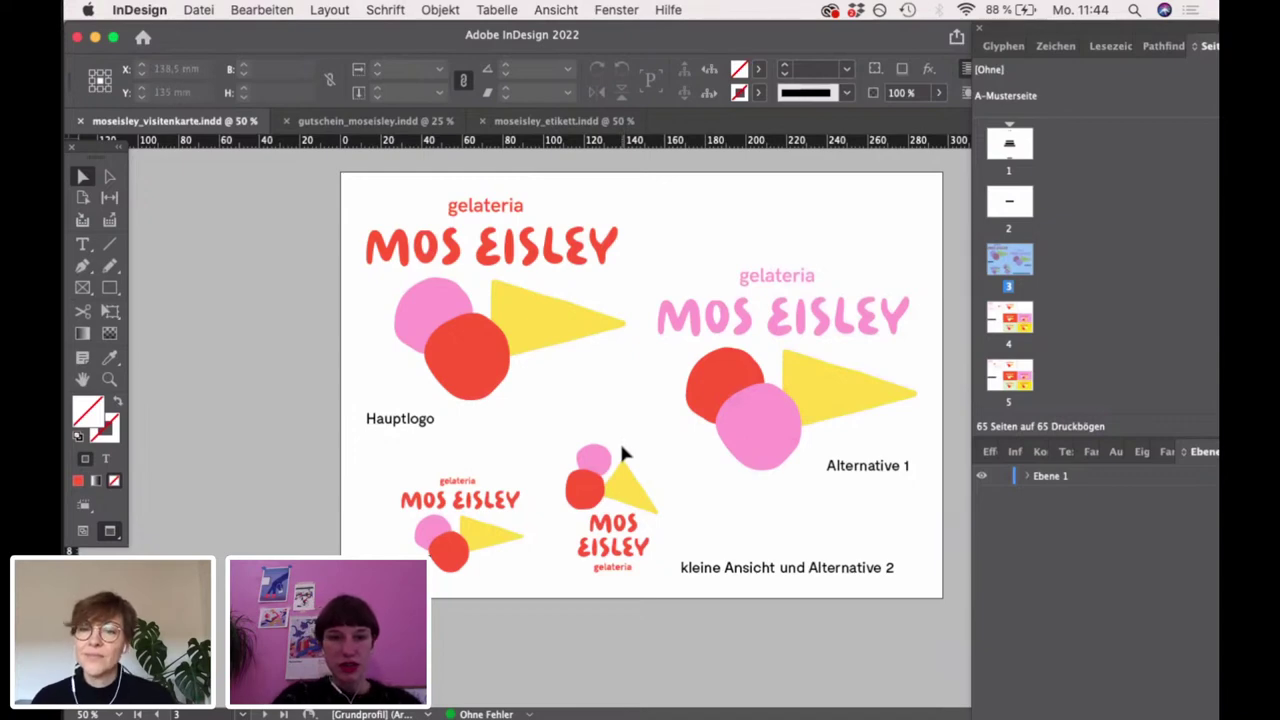
scroll(639, 444, "down", 1)
left_click_drag(598, 399, 337, 197)
left_click(337, 197)
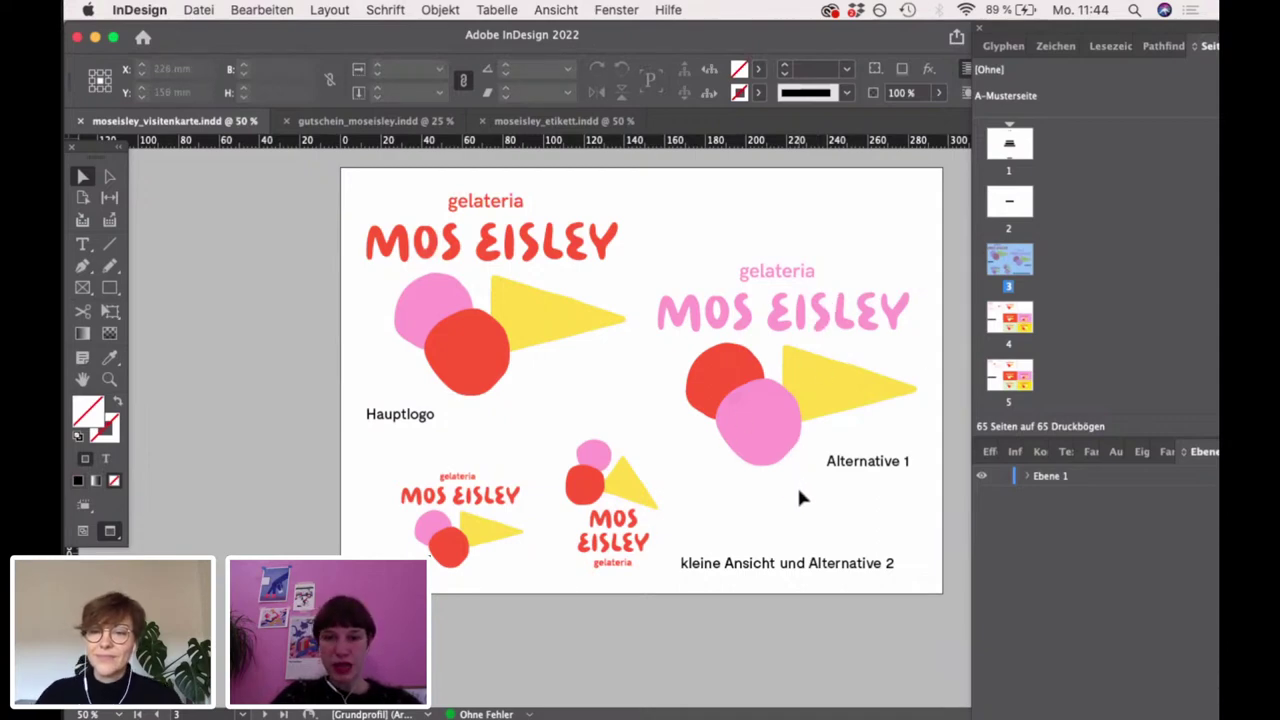
scroll(795, 511, "down", 1)
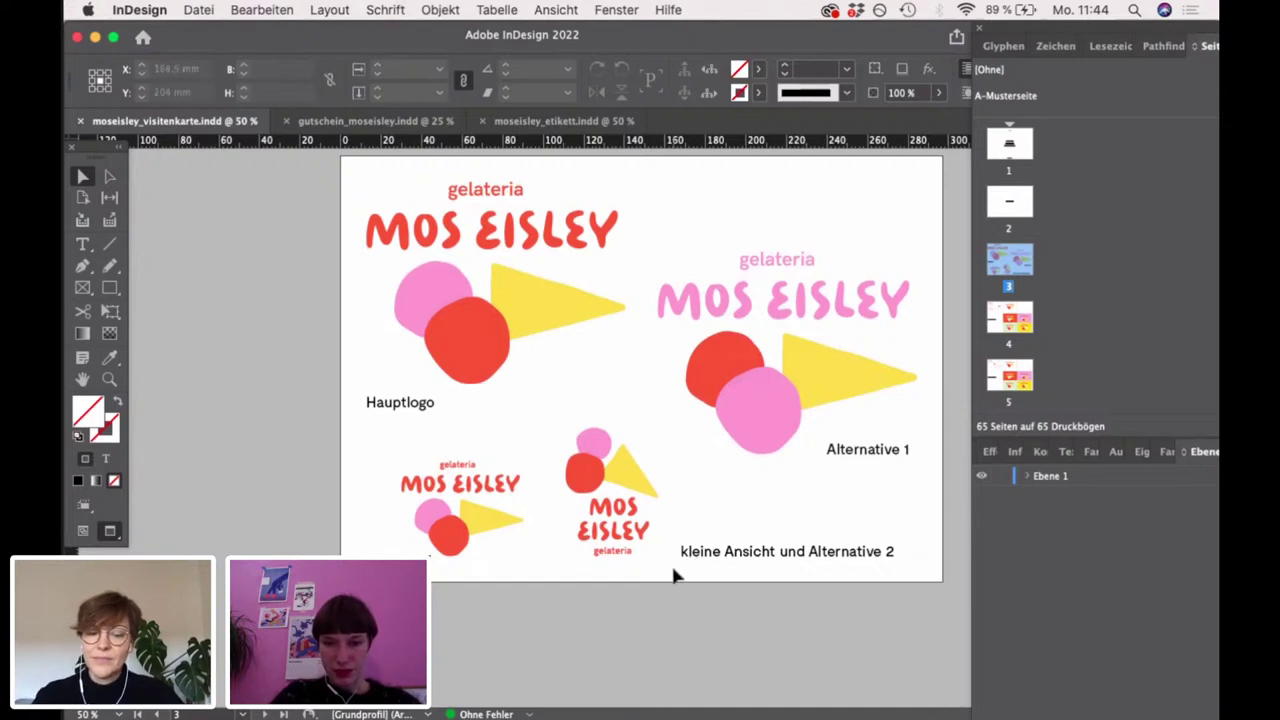
scroll(673, 574, "up", 2)
scroll(723, 583, "right", 3)
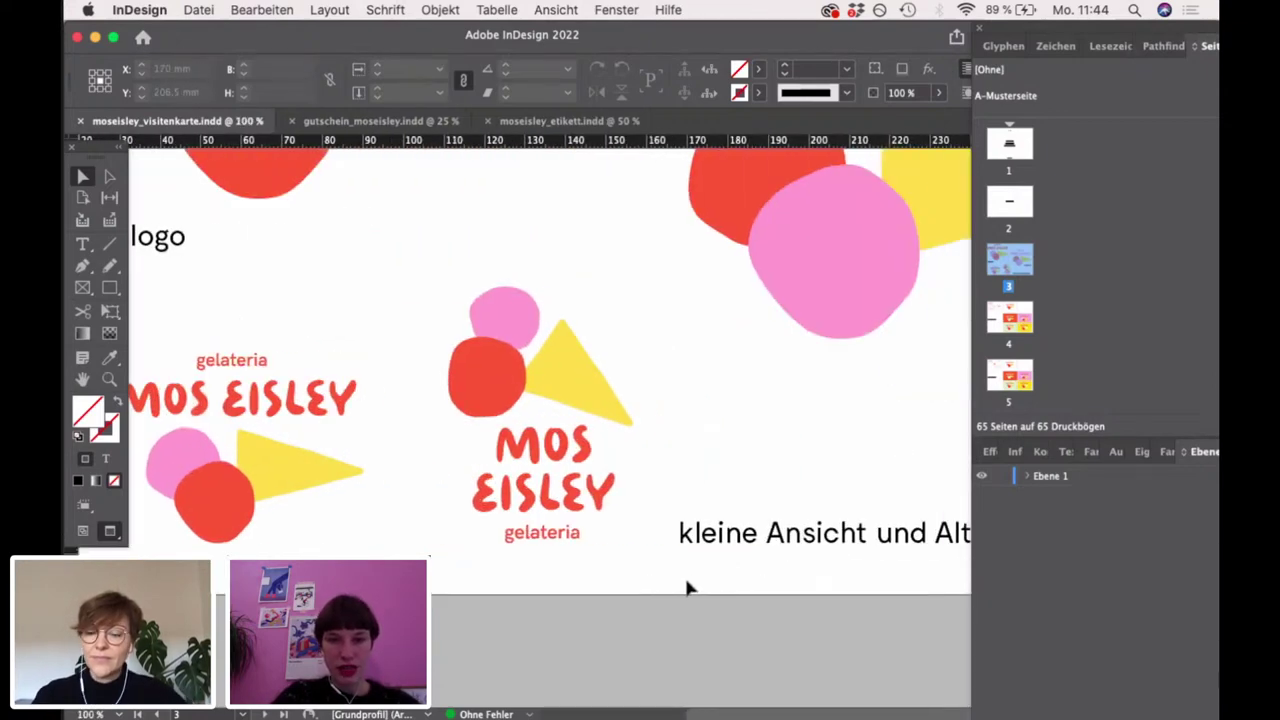
Go from the logo overview to the Visitenkarte 1/1 page and enlarge its cards to 100%
scroll(686, 588, "down", 2)
scroll(797, 596, "up", 1)
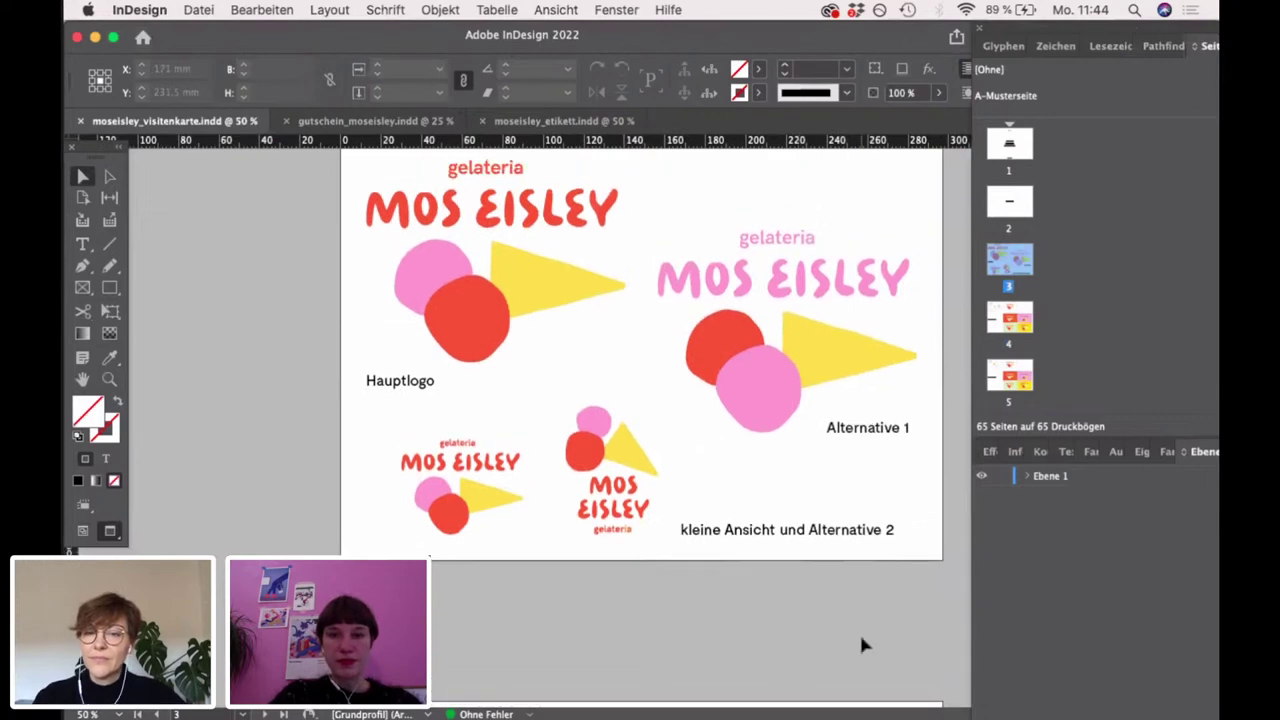
scroll(562, 582, "down", 5)
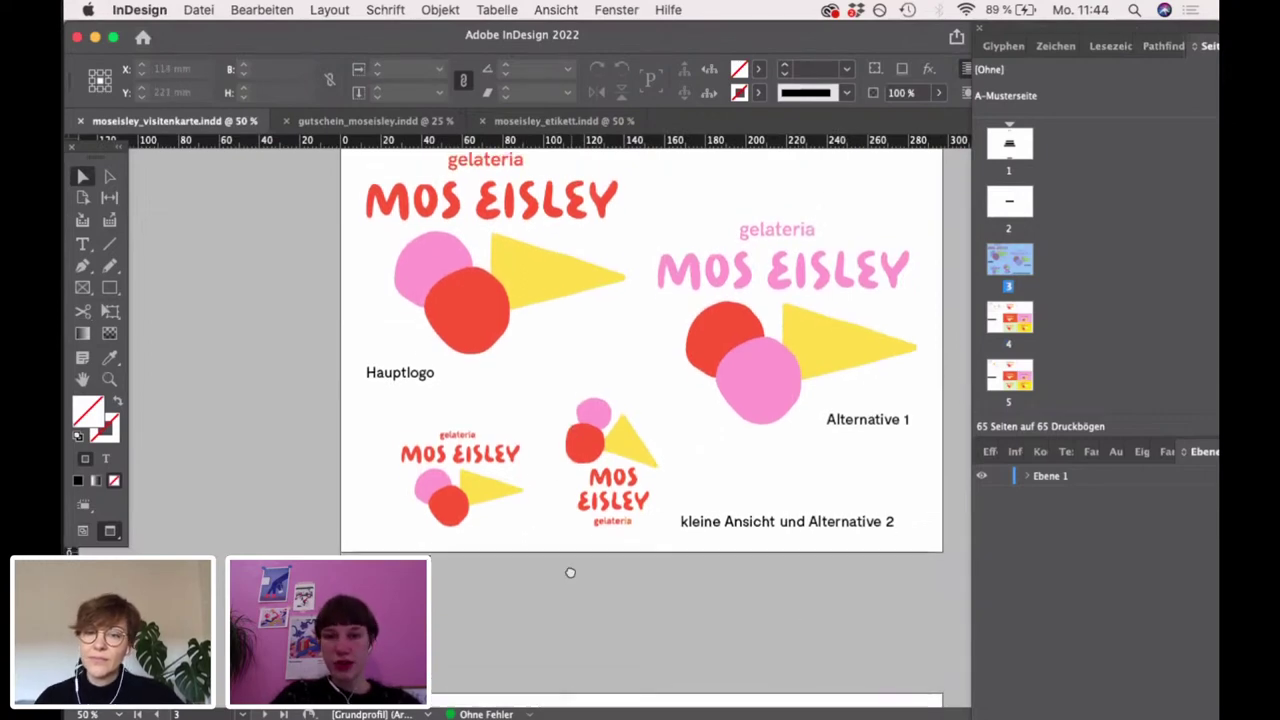
scroll(652, 300, "down", 3)
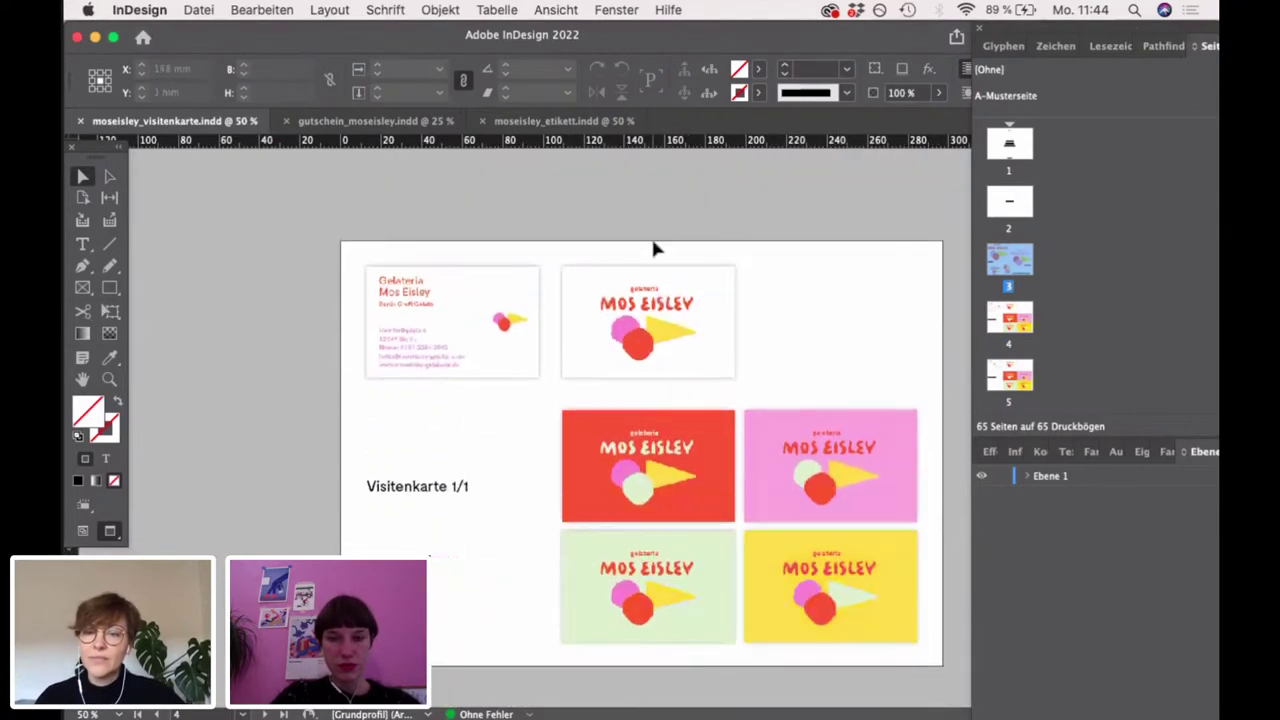
scroll(534, 337, "up", 4)
left_click_drag(720, 434, 560, 445)
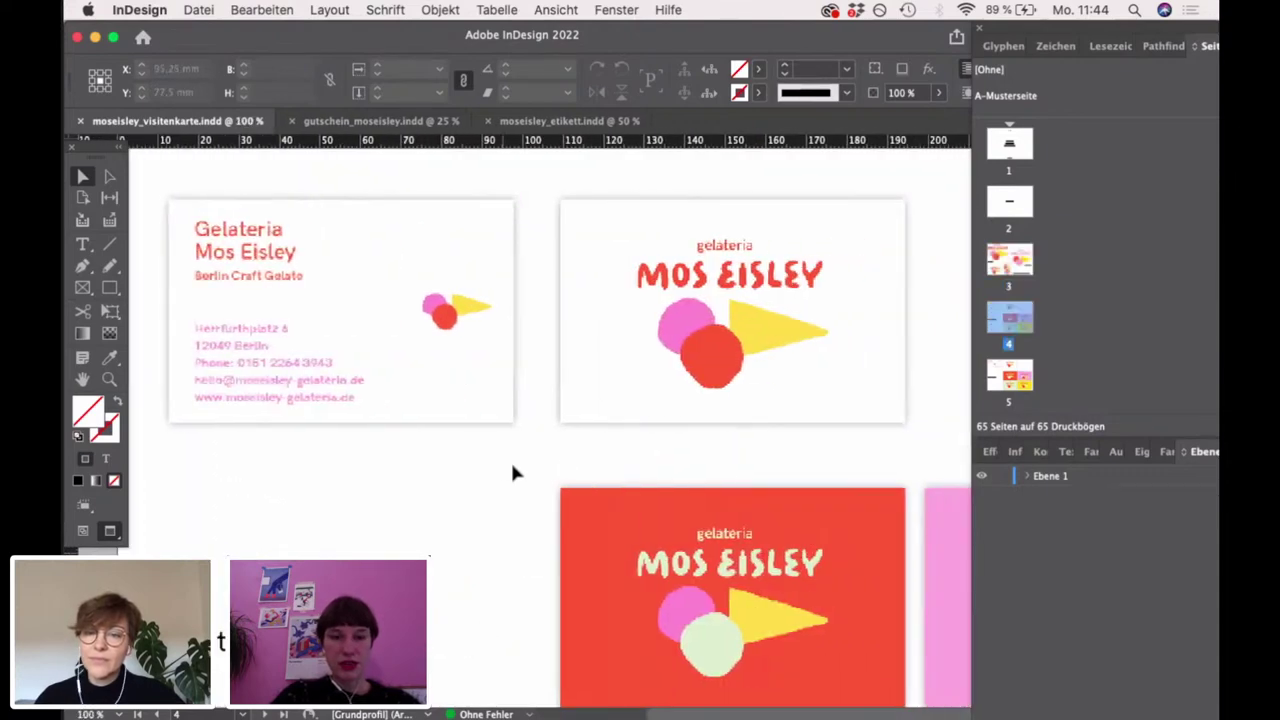
Show the business-card variants Visitenkarte 1/1 to 4/1 page by page in presentation mode
key("shift+w")
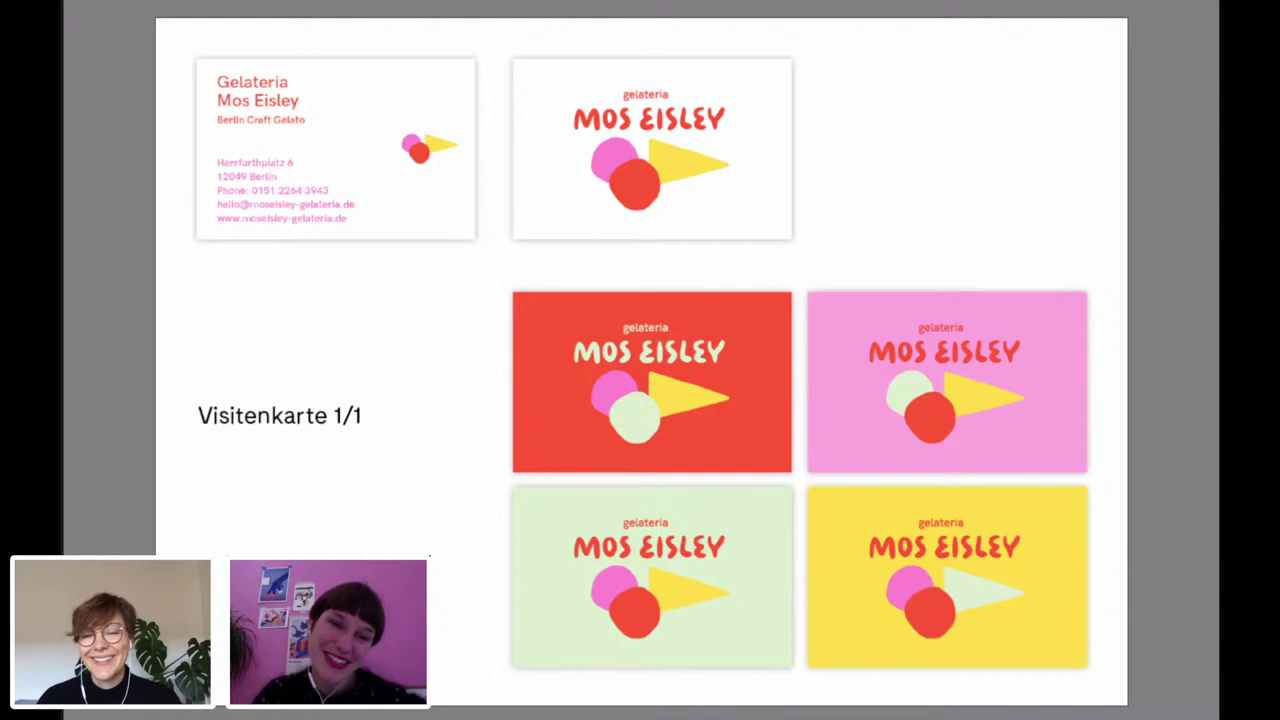
left_click(352, 388)
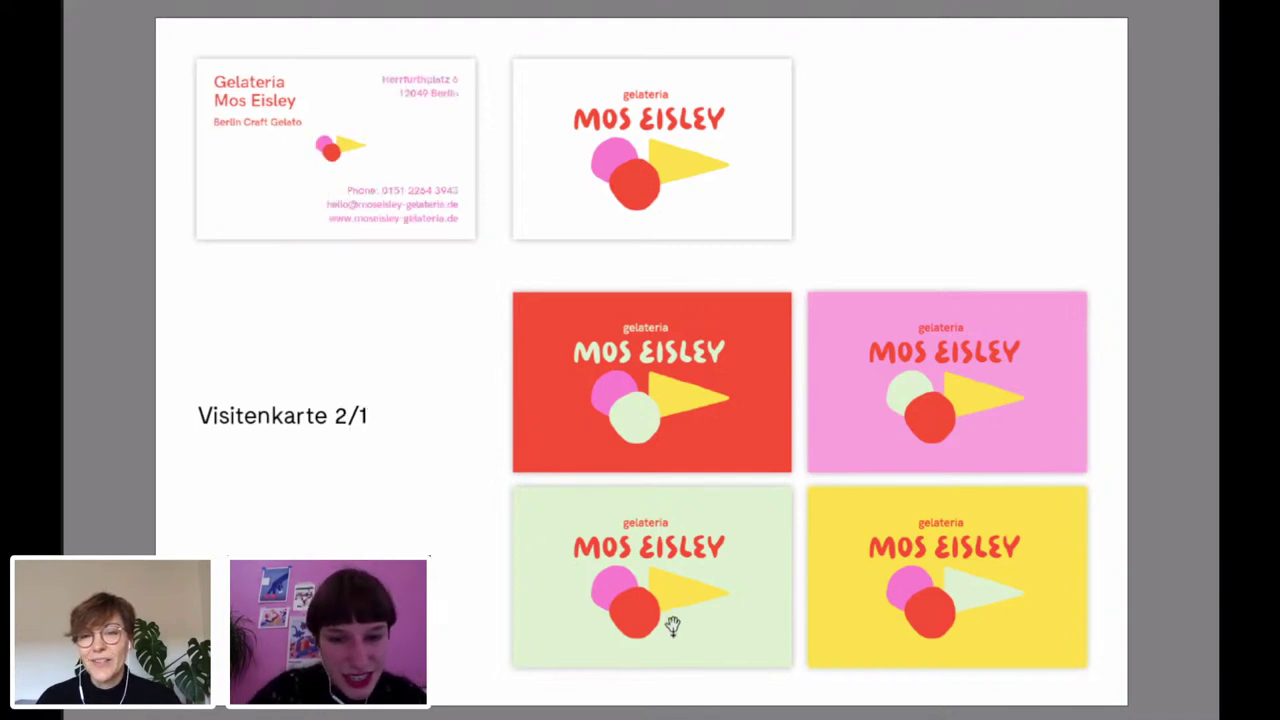
left_click(363, 400)
key("Escape")
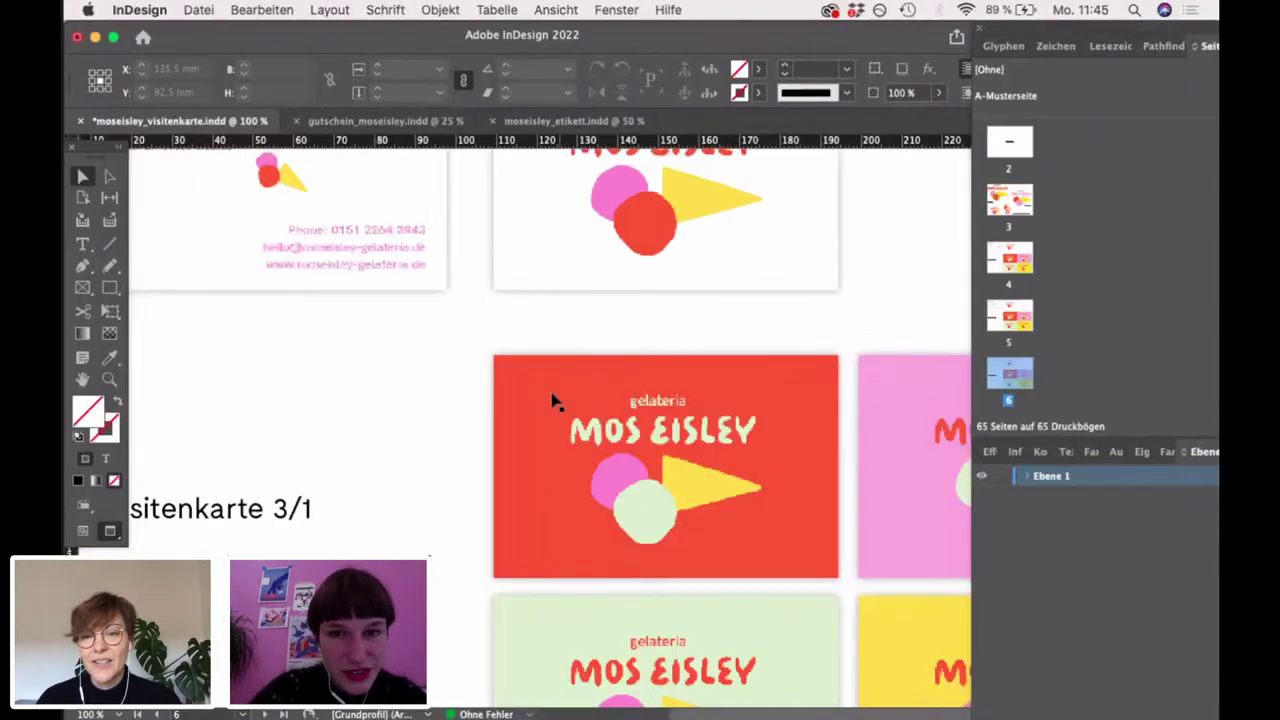
key("shift+w")
left_click(414, 330)
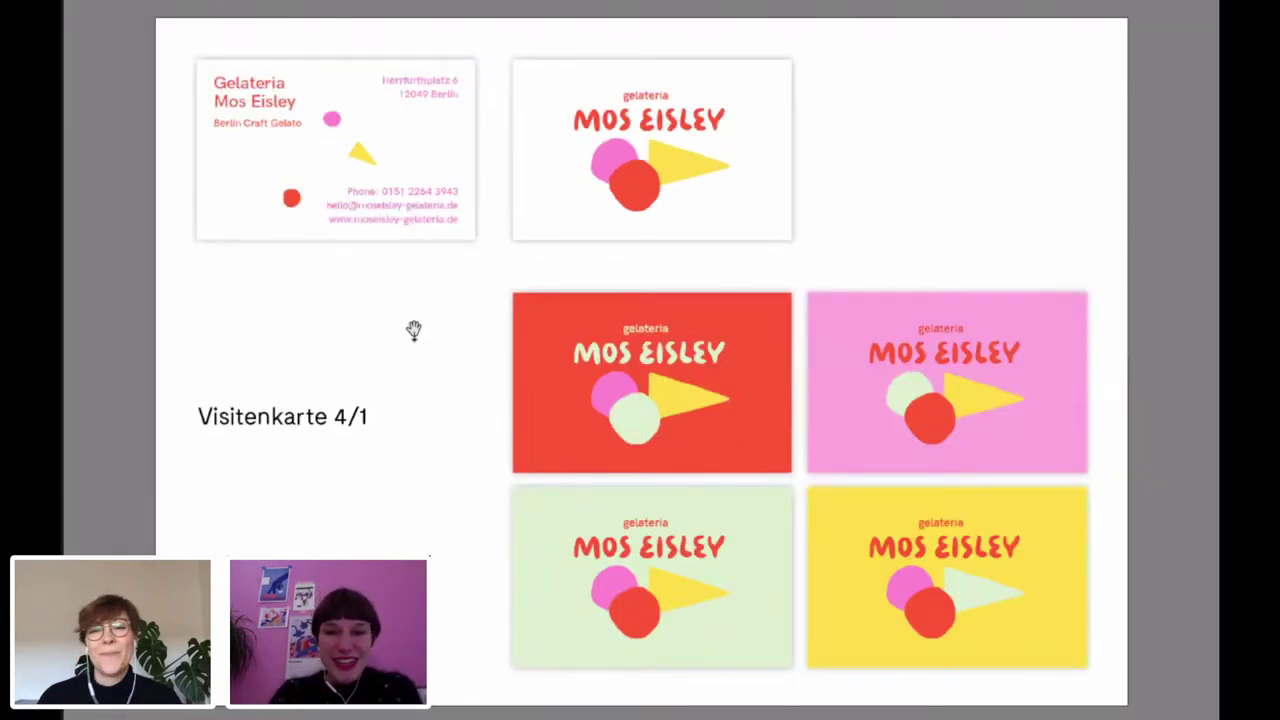
Go back to Visitenkarte 1/1 and compare the contact-side layouts one after another up to Visitenkarte 7/1
key("Left")
key("Left")
key("Left")
key("Right")
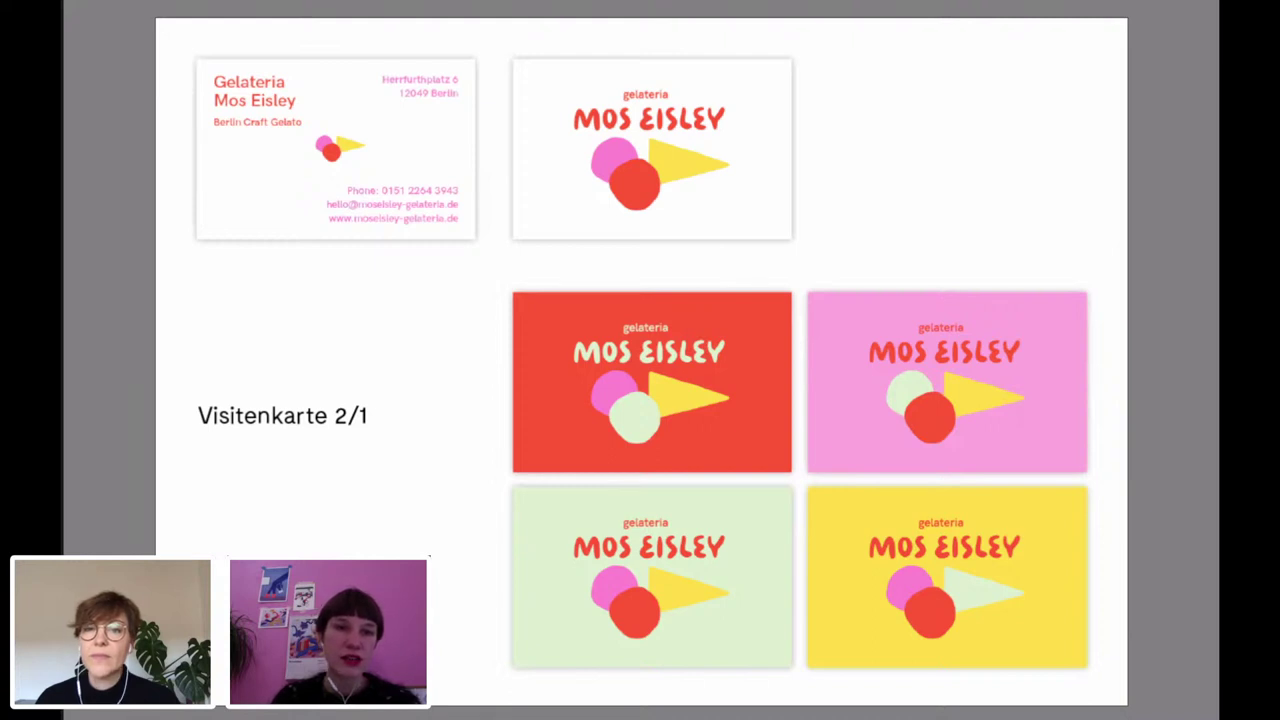
key("Right")
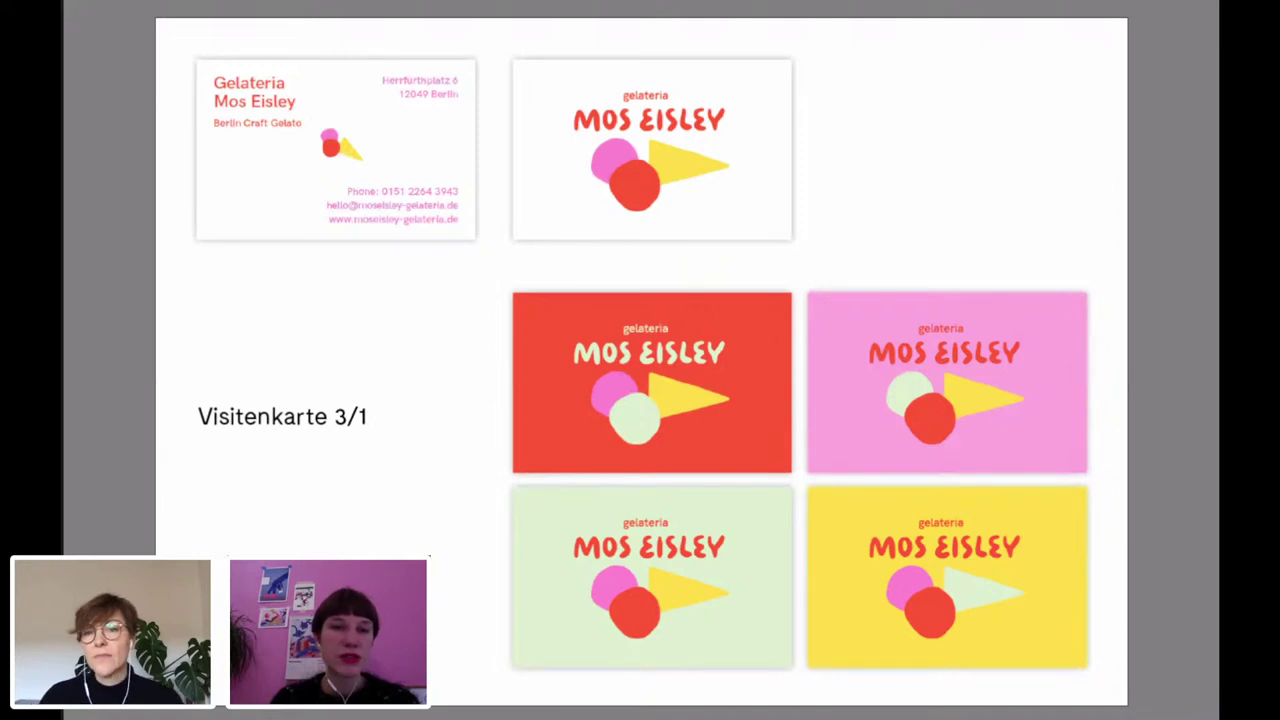
key("Right")
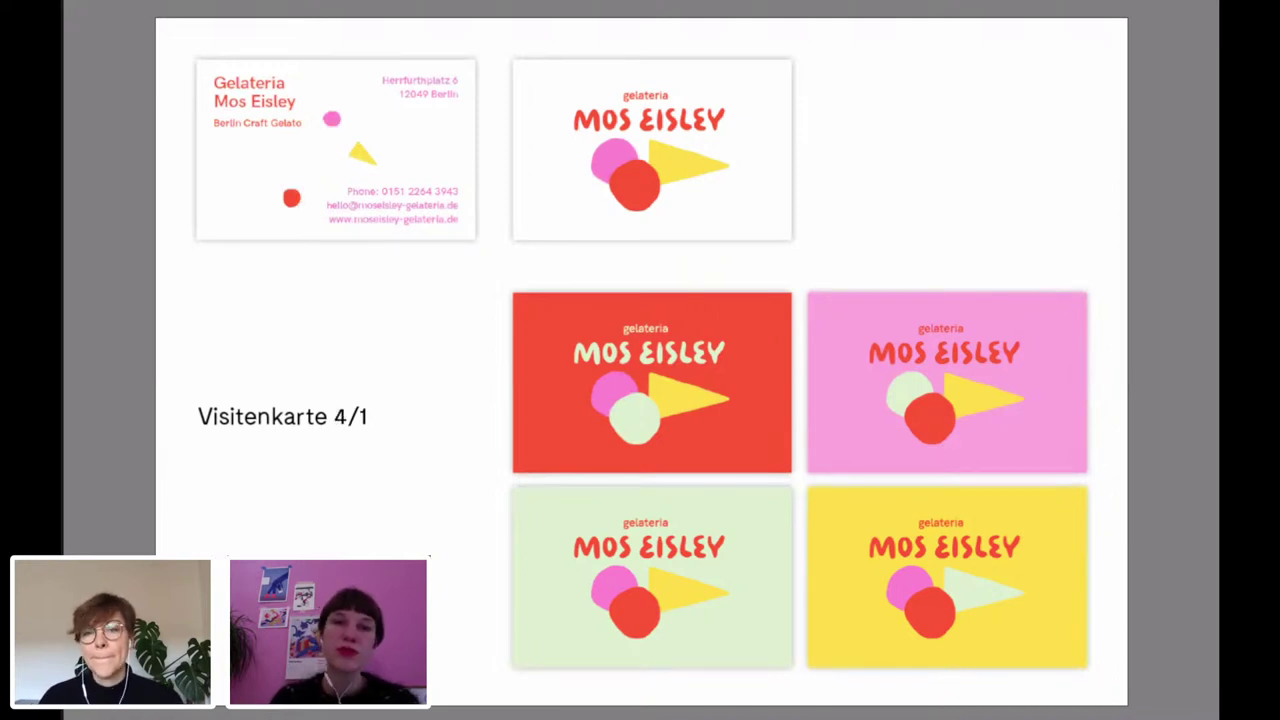
key("Right")
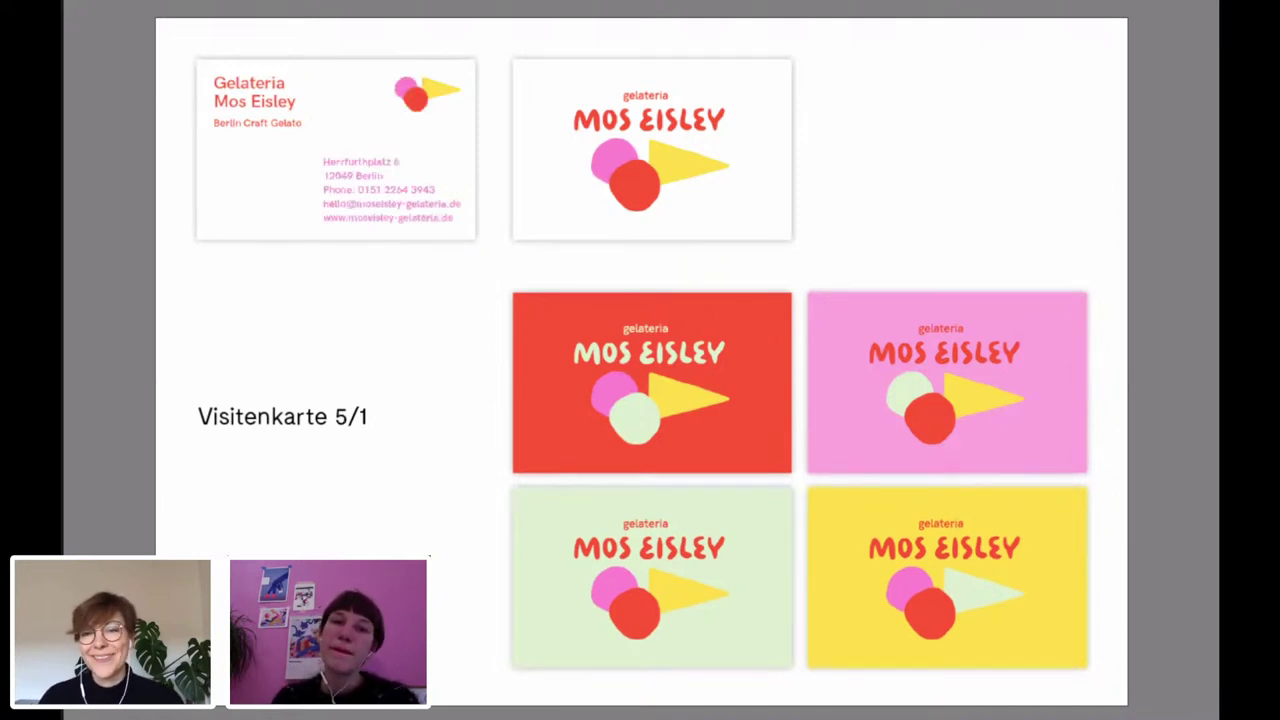
key("Right")
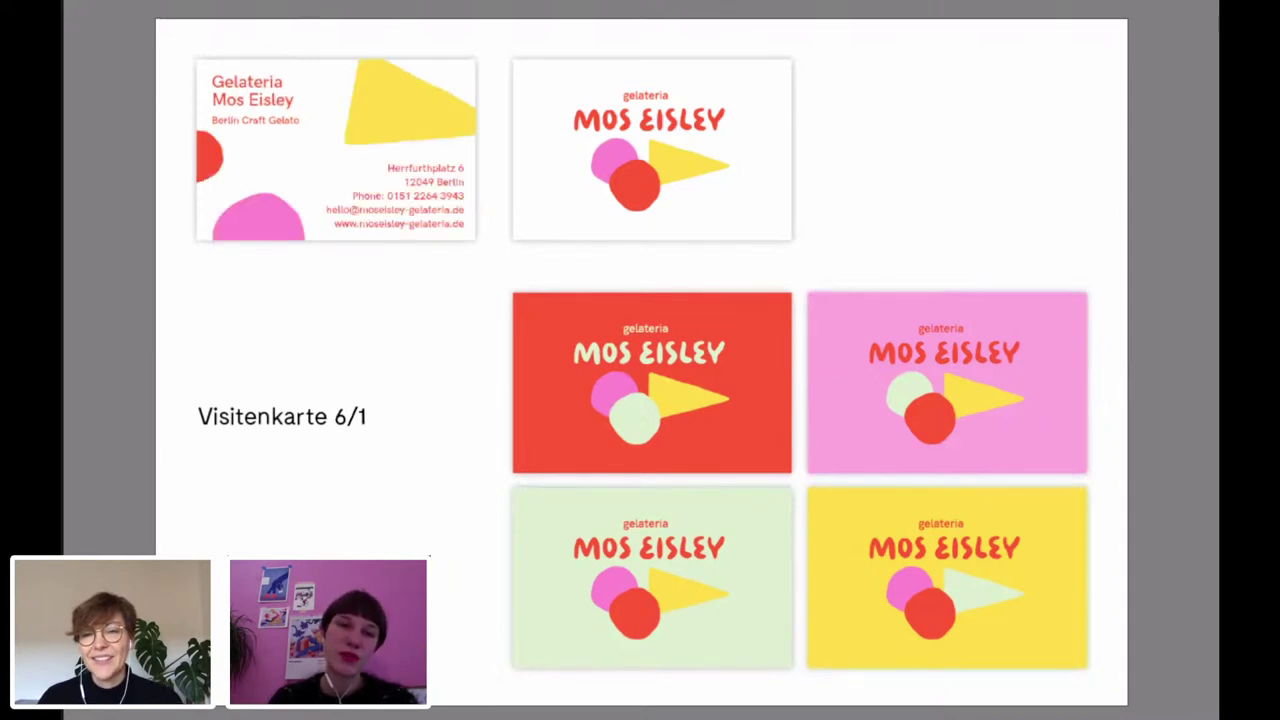
key("Right")
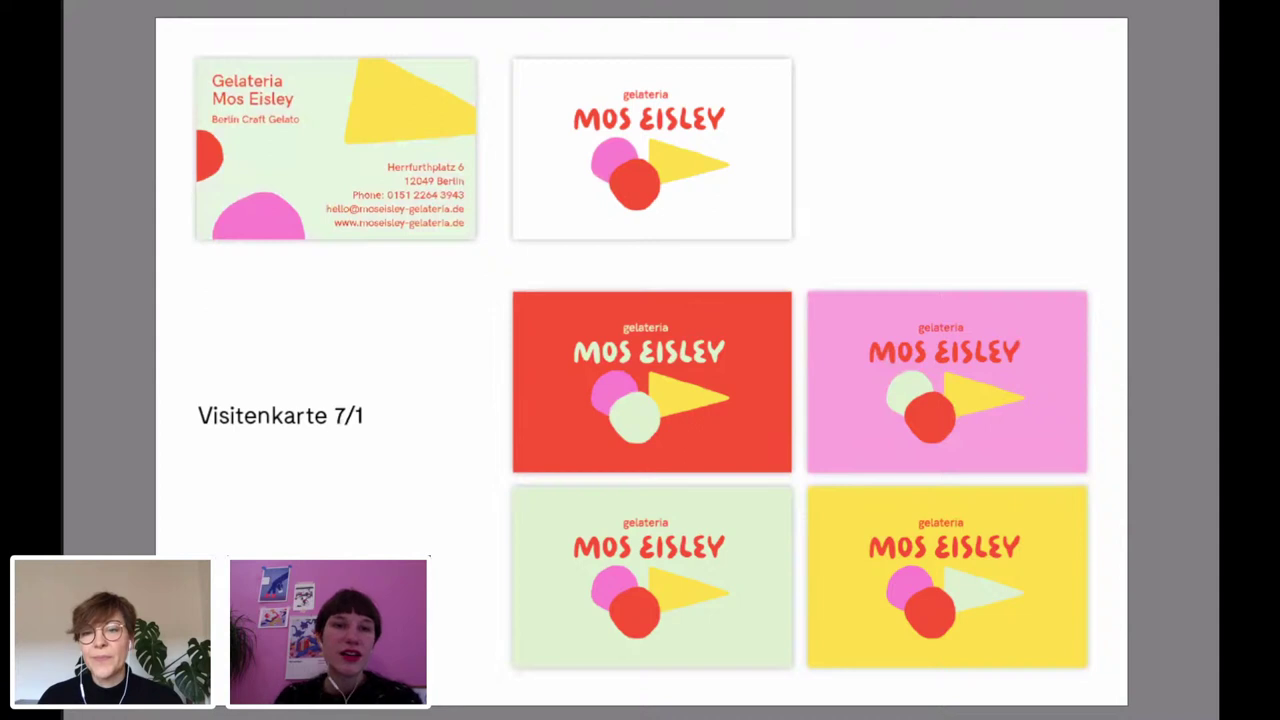
key("Right")
key("Left")
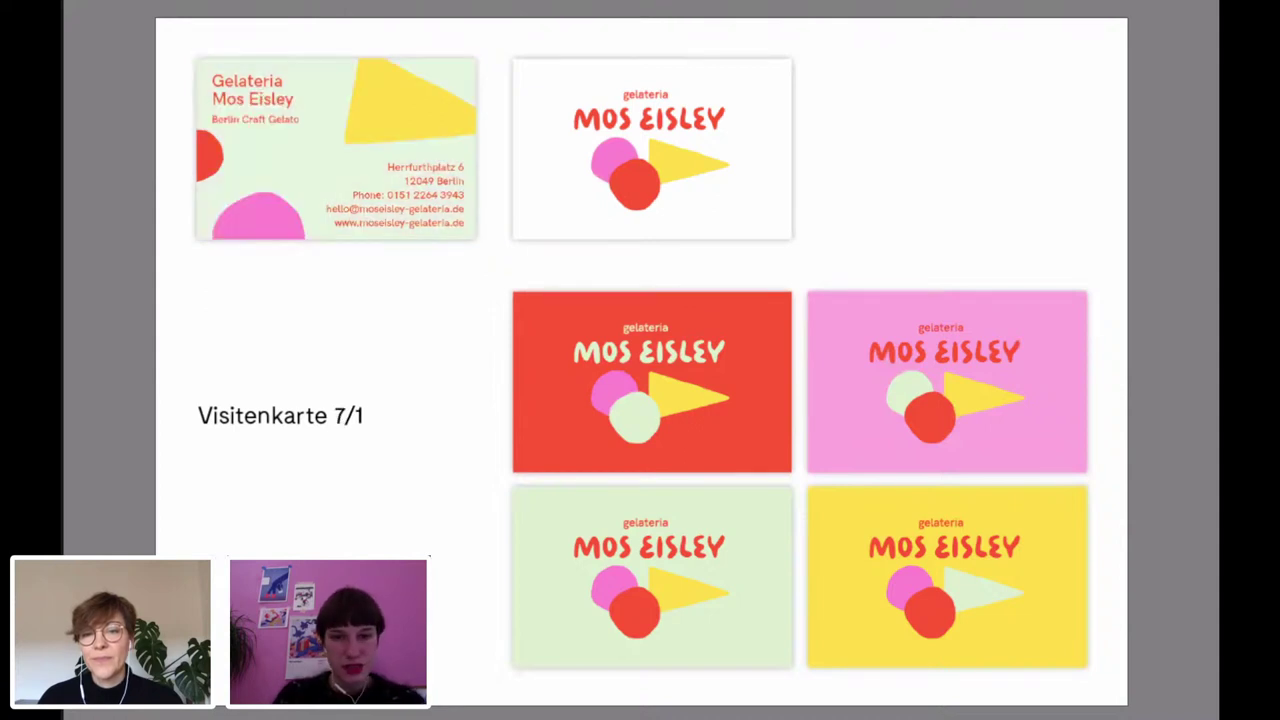
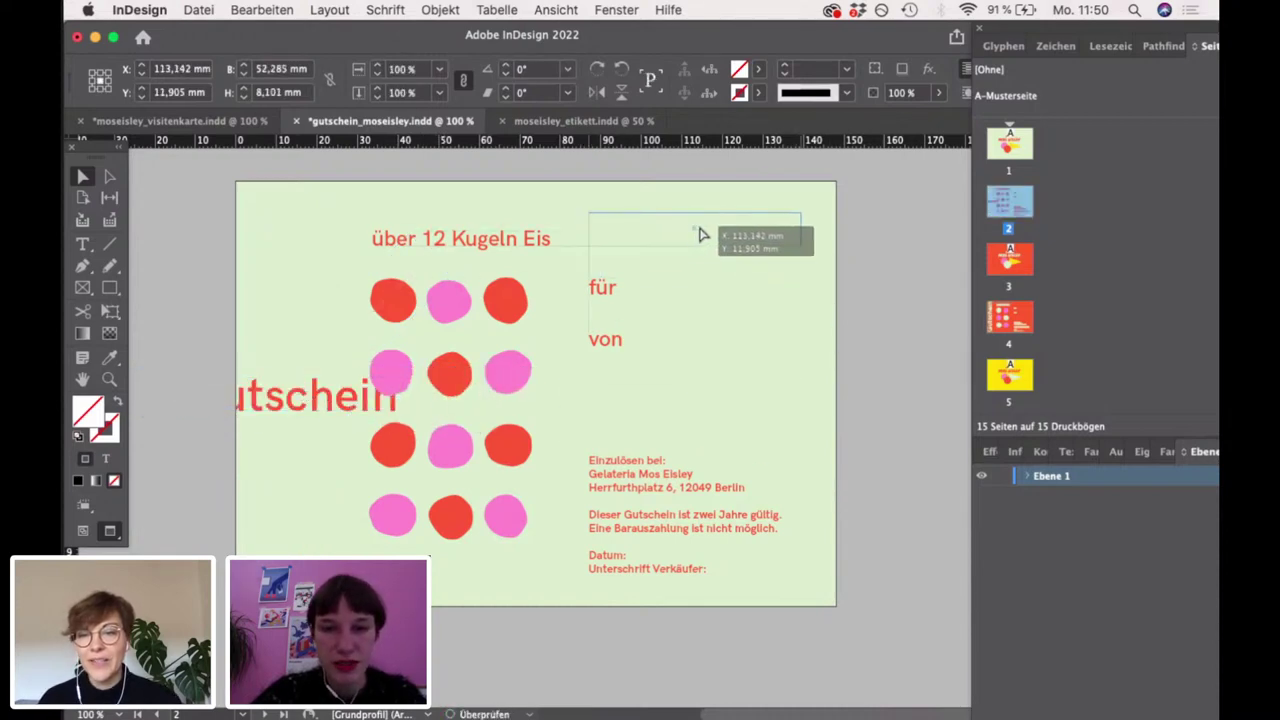
Try a smaller horizontal Gutschein heading above "für" on the voucher, scaled to about 42 mm wide
left_click_drag(801, 212, 762, 220)
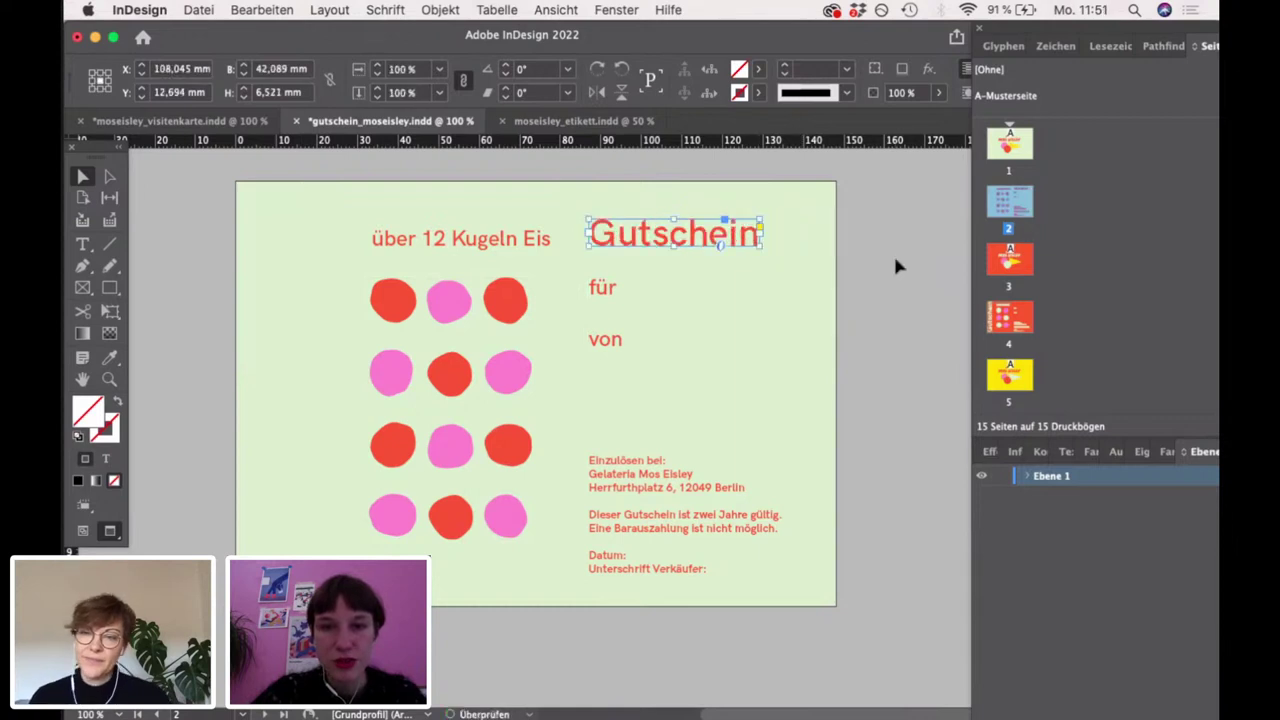
left_click(893, 275)
scroll(894, 300, "down", 1)
left_click_drag(188, 198, 543, 543)
left_click(914, 457)
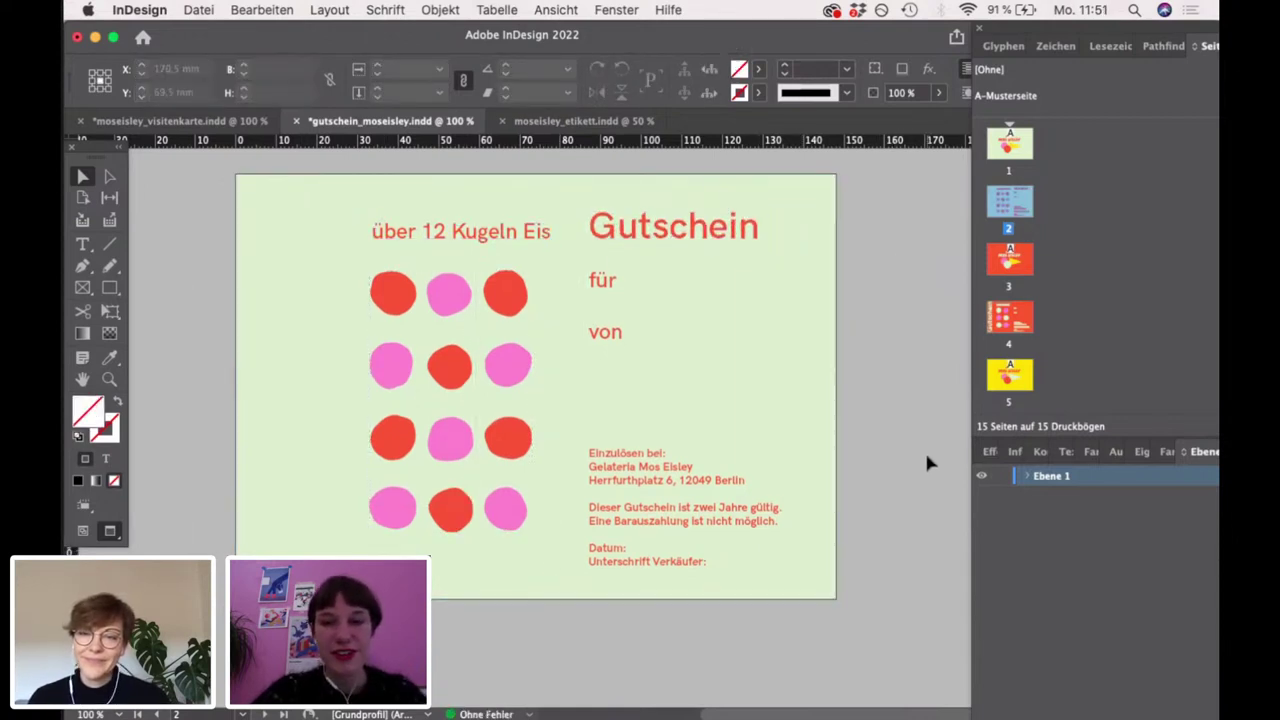
Undo the scaling, move and rotation of the Gutschein heading to restore the large vertical version along the voucher's edge
key("super+z")
key("super+z")
key("super+z")
key("super+z")
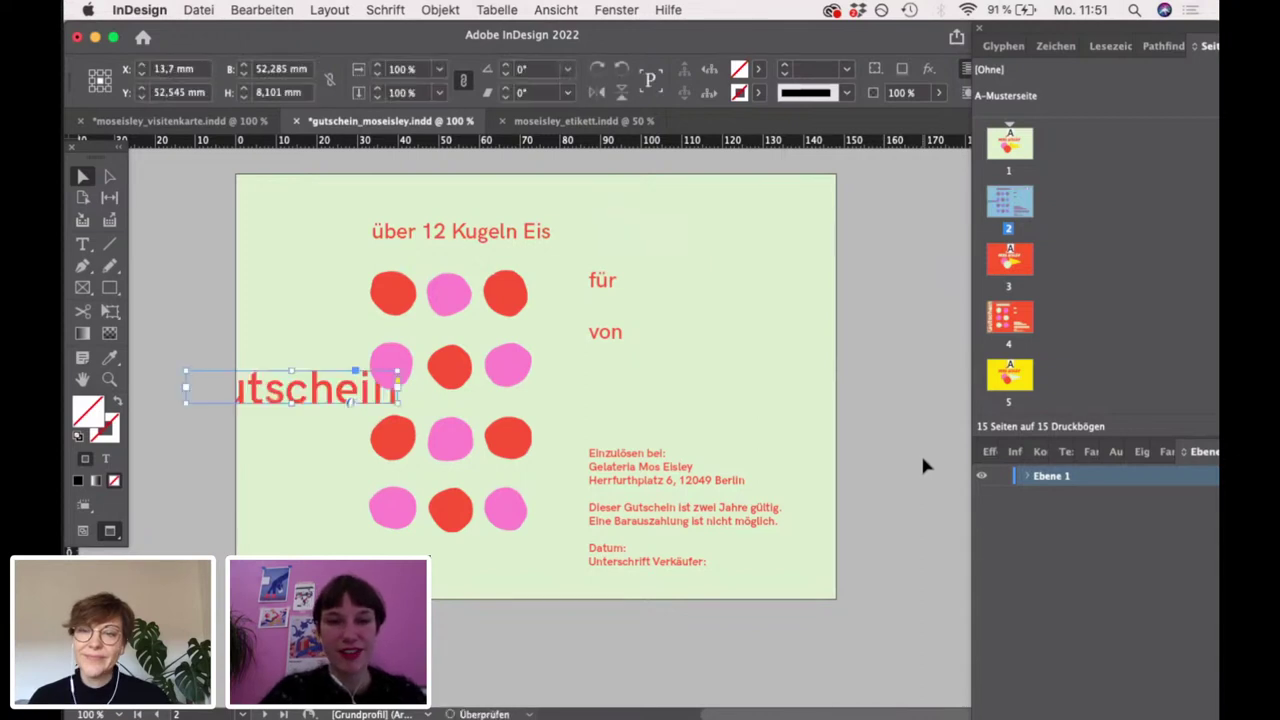
left_click(922, 450)
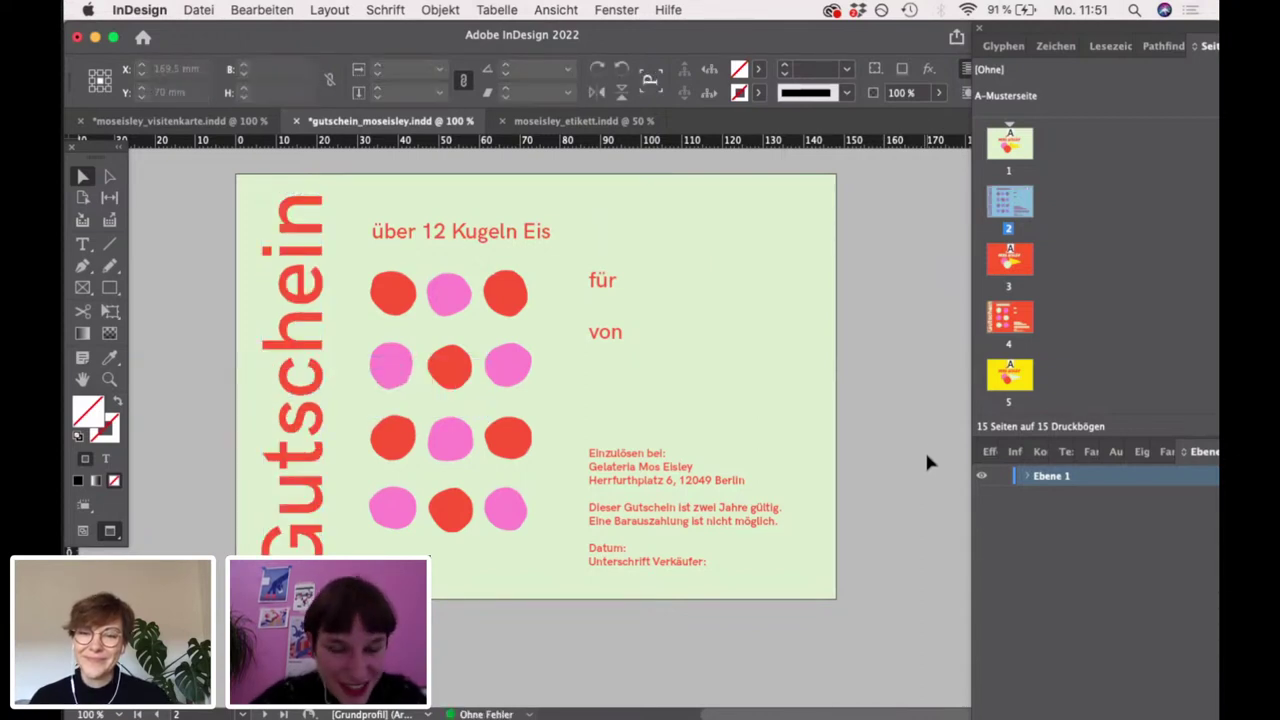
scroll(898, 449, "left", 1)
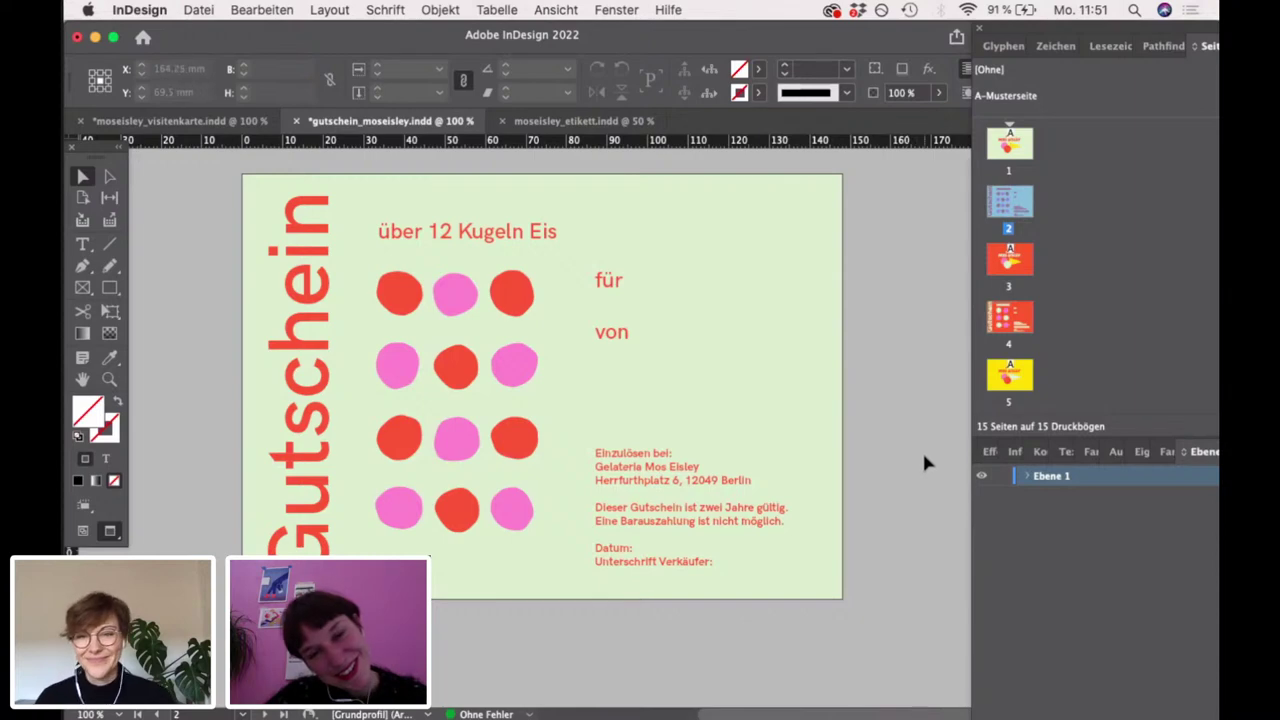
scroll(895, 482, "left", 1)
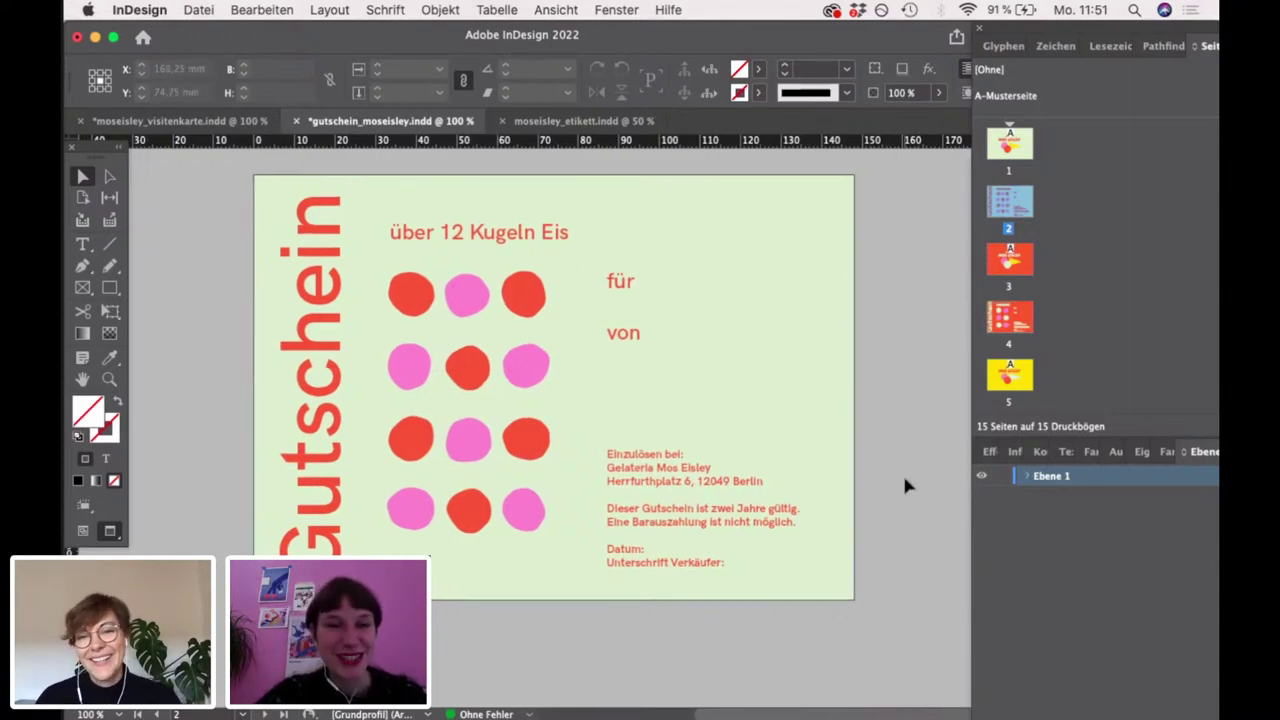
scroll(188, 487, "up", 1)
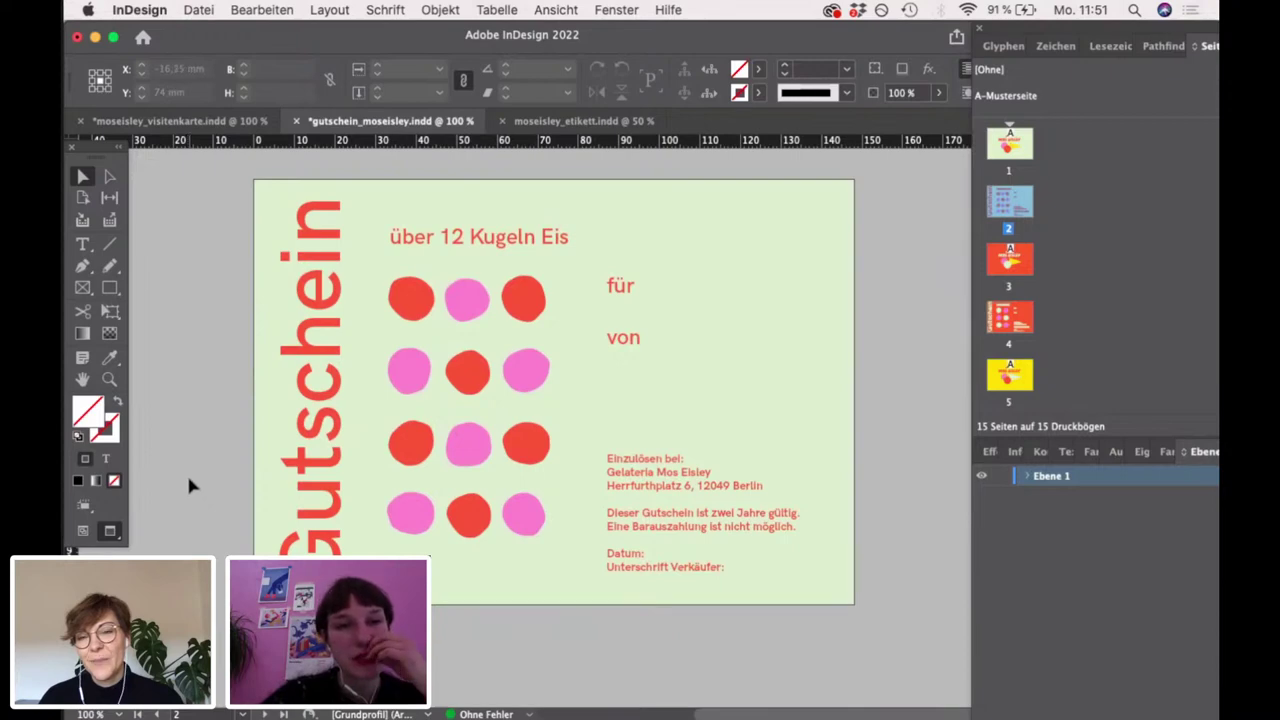
Switch to moseisley_visitenkarte.indd and review the mint contact card and the four-card arrangement on pages 24 and 25 in presentation mode
key("super+grave")
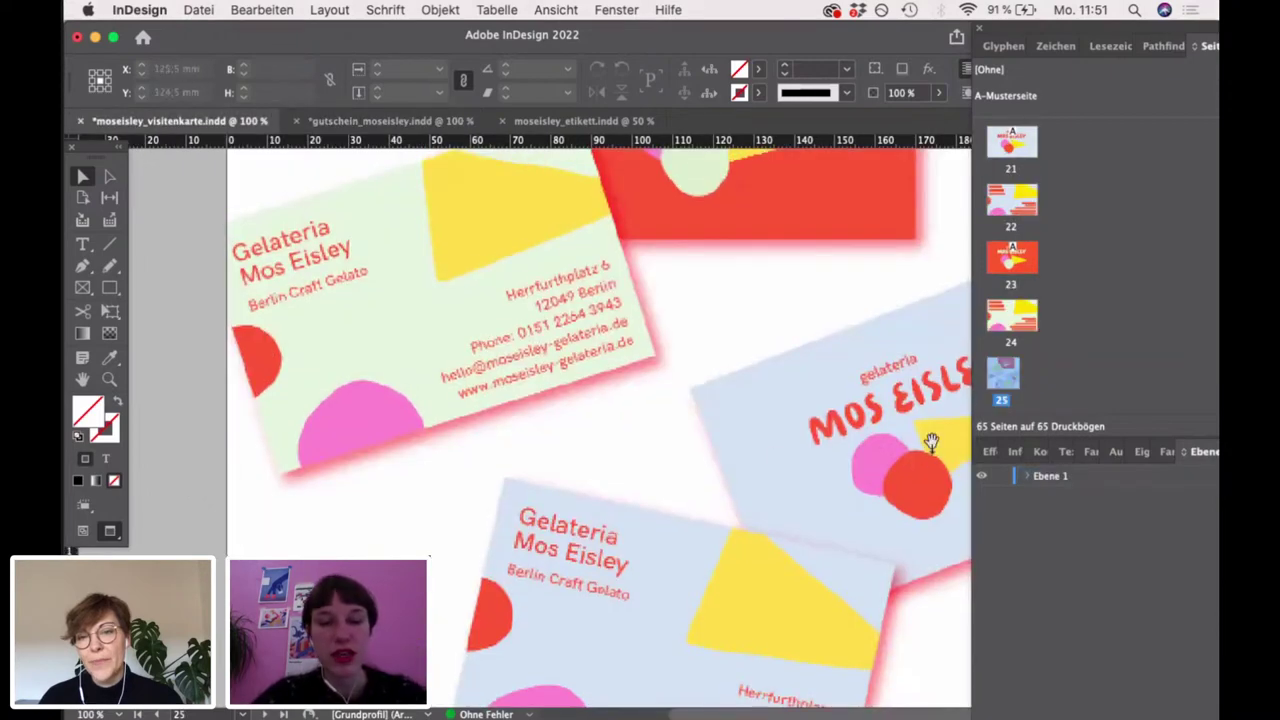
key("shift+w")
key("Left")
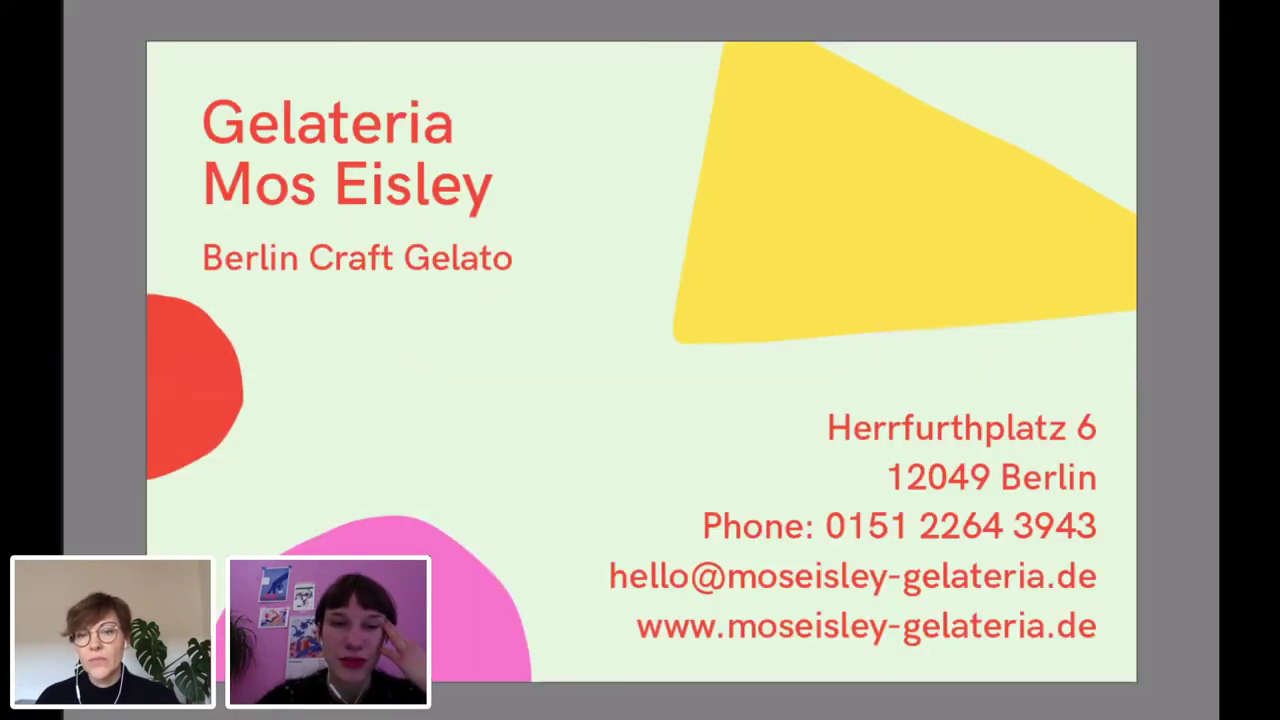
key("Left")
key("Right")
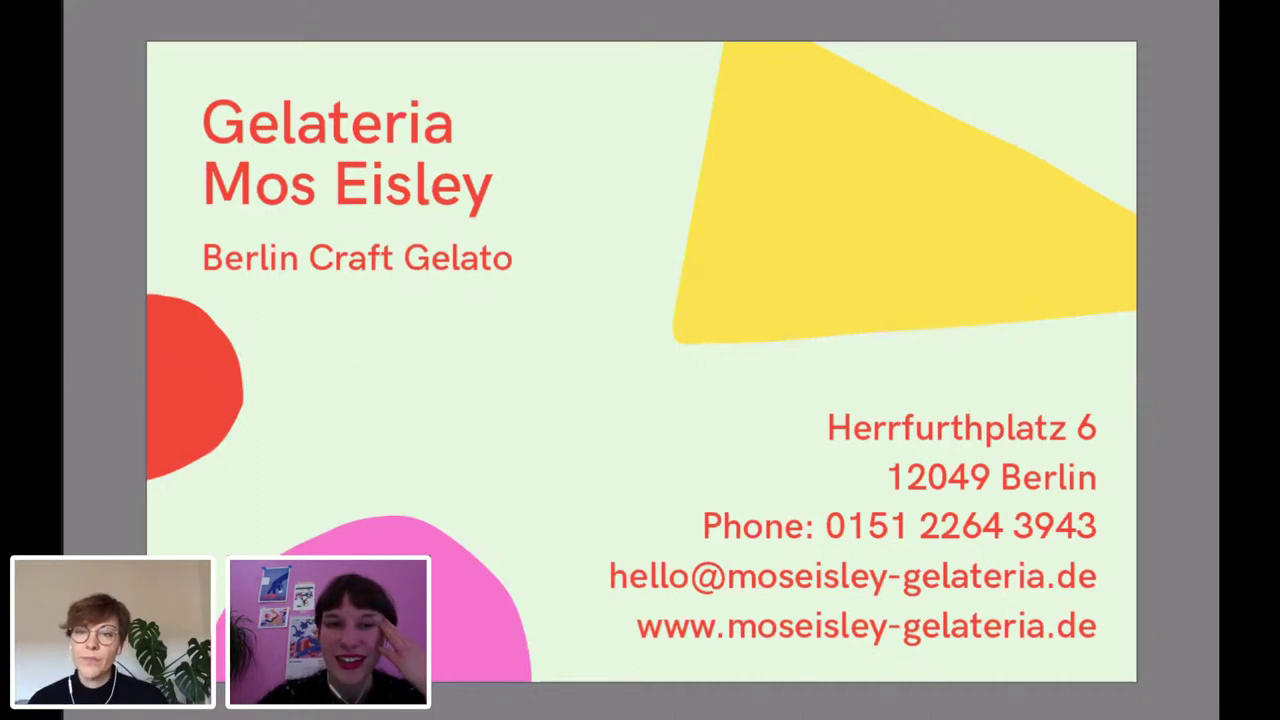
key("Right")
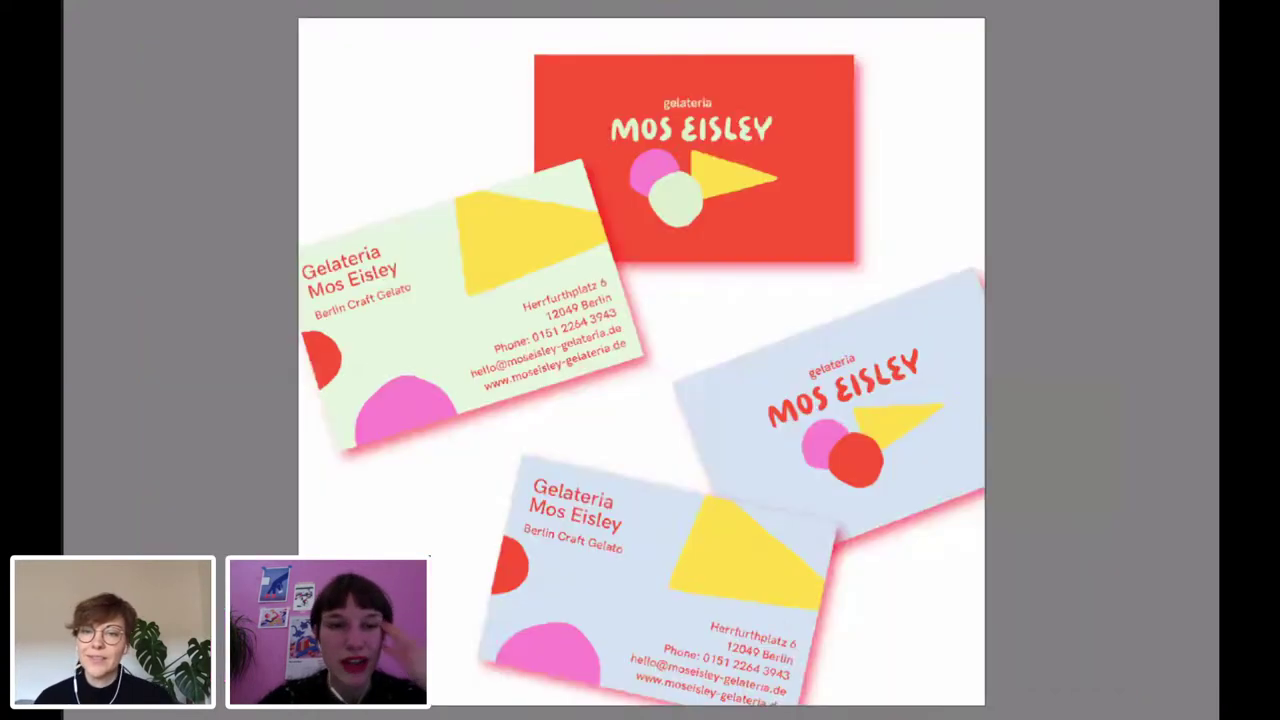
key("Right")
key("Escape")
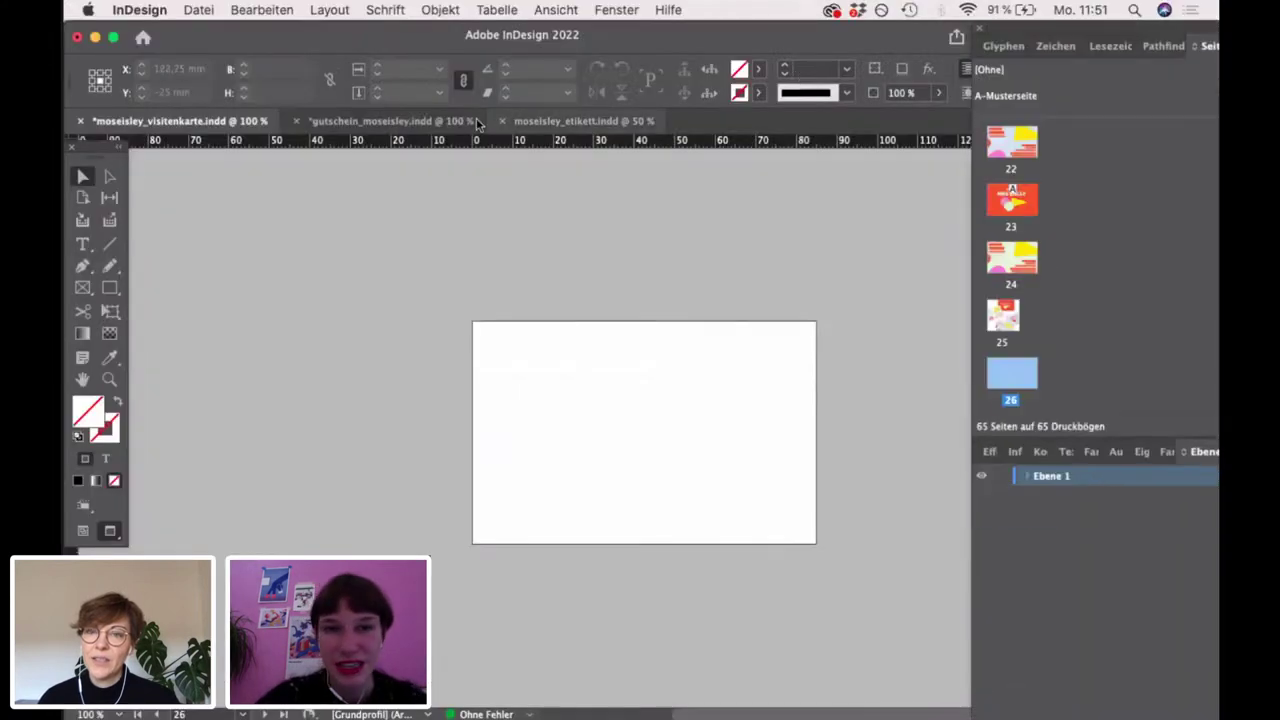
Return to gutschein_moseisley.indd and examine the vertical Gutschein heading on page 2
left_click(390, 120)
left_click(313, 395)
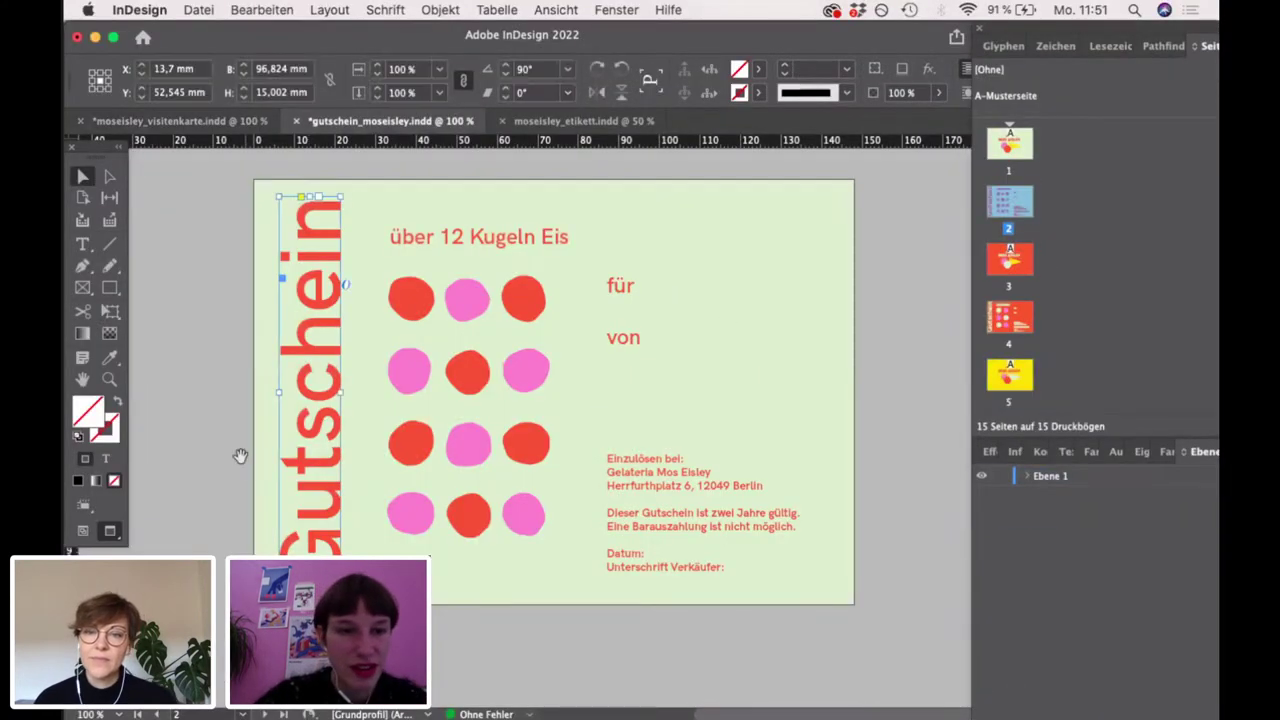
scroll(251, 451, "left", 1)
left_click(240, 451)
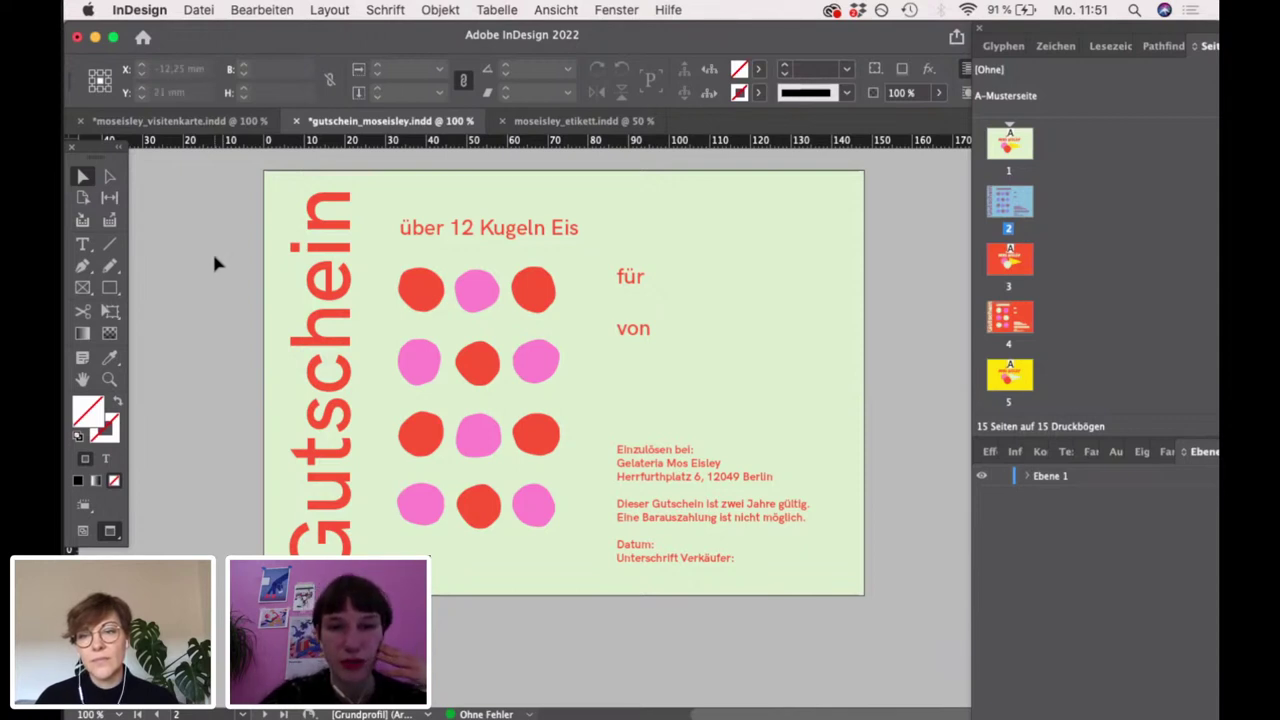
left_click(343, 357)
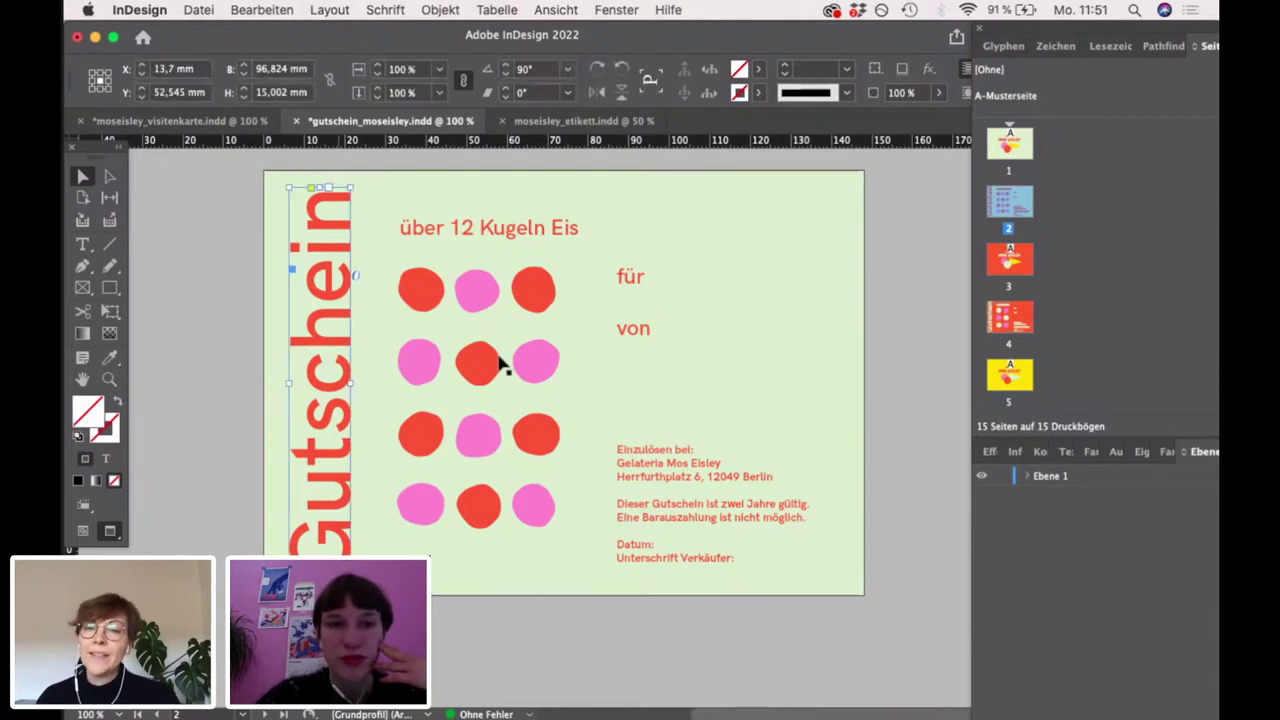
left_click(922, 452)
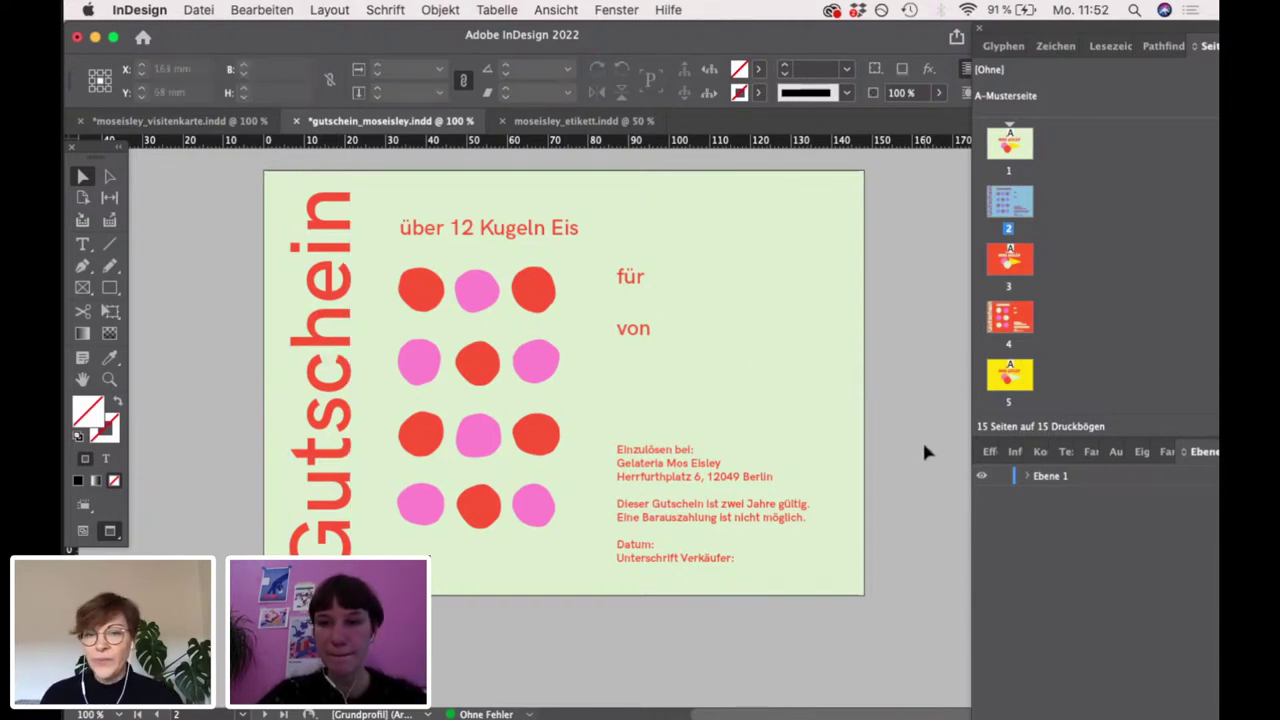
scroll(923, 446, "down", 1)
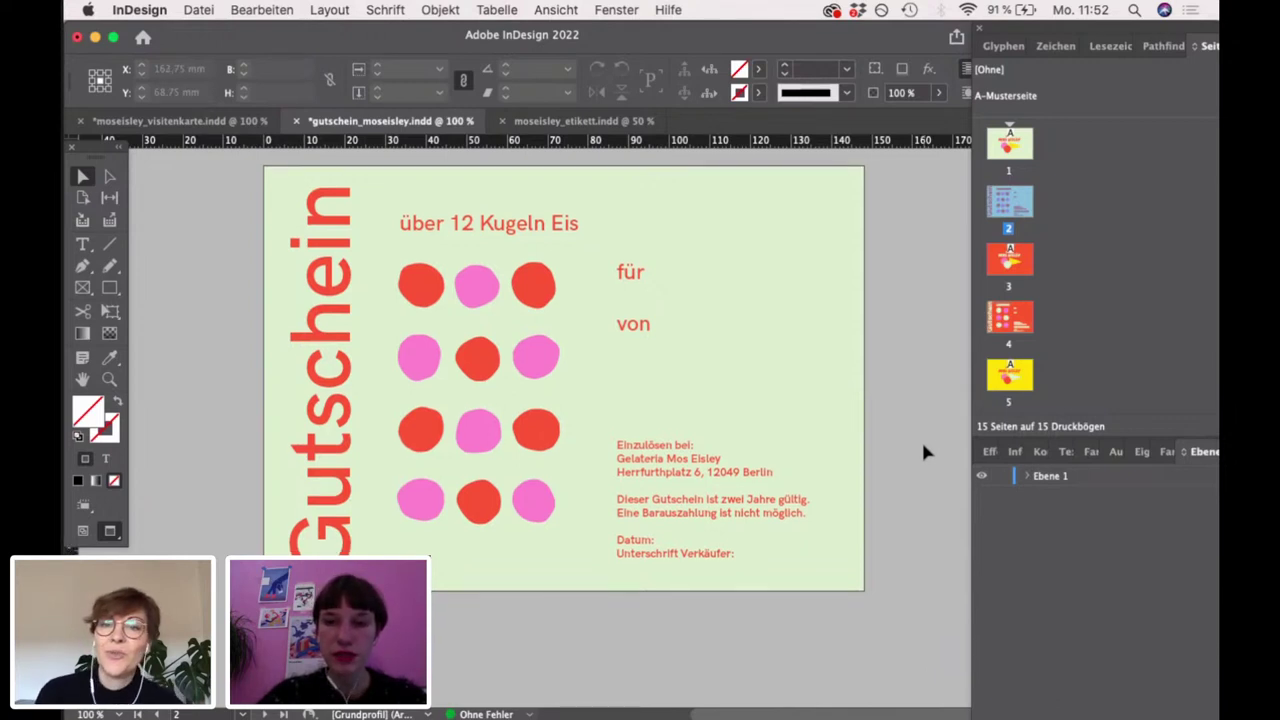
scroll(923, 445, "down", 1)
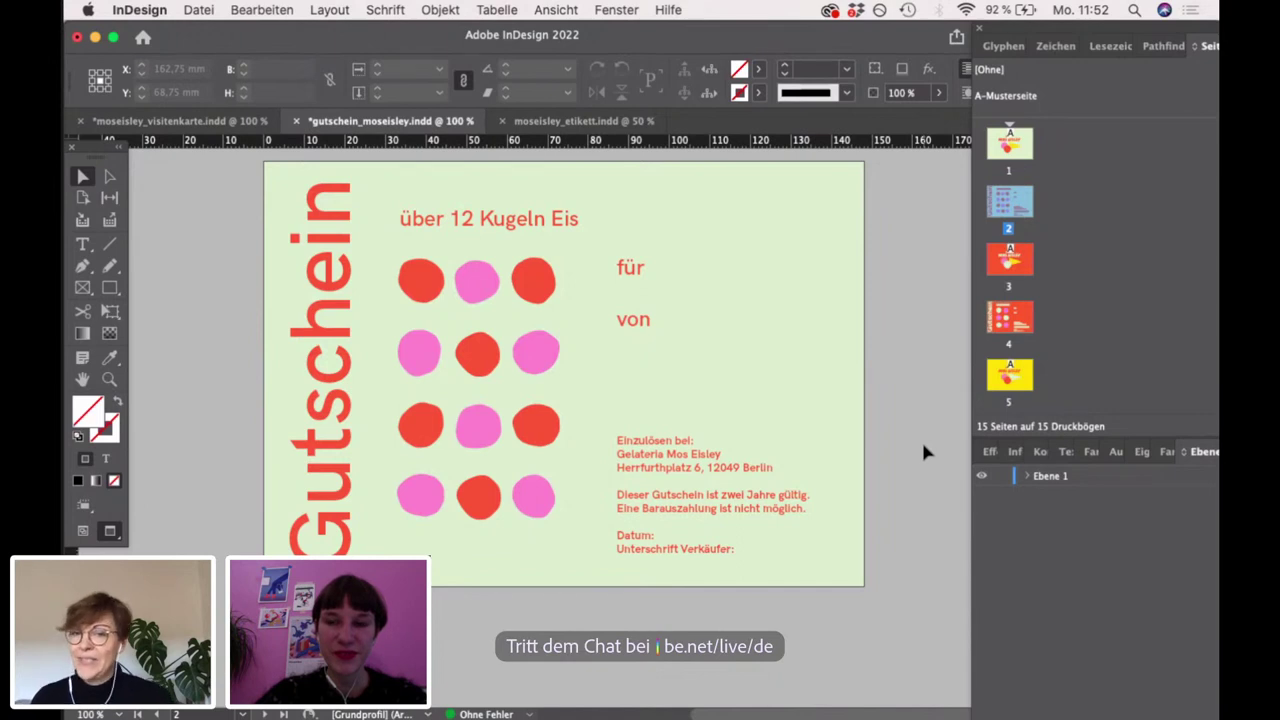
scroll(921, 439, "up", 1)
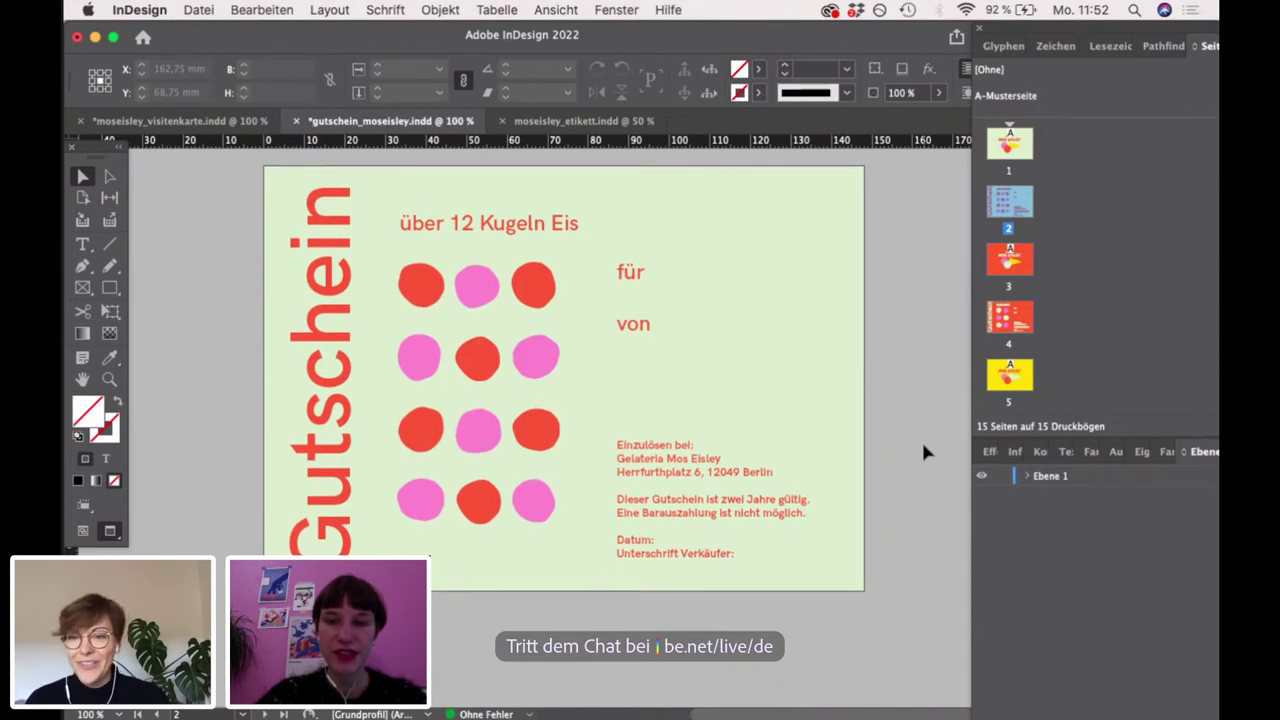
scroll(924, 448, "up", 1)
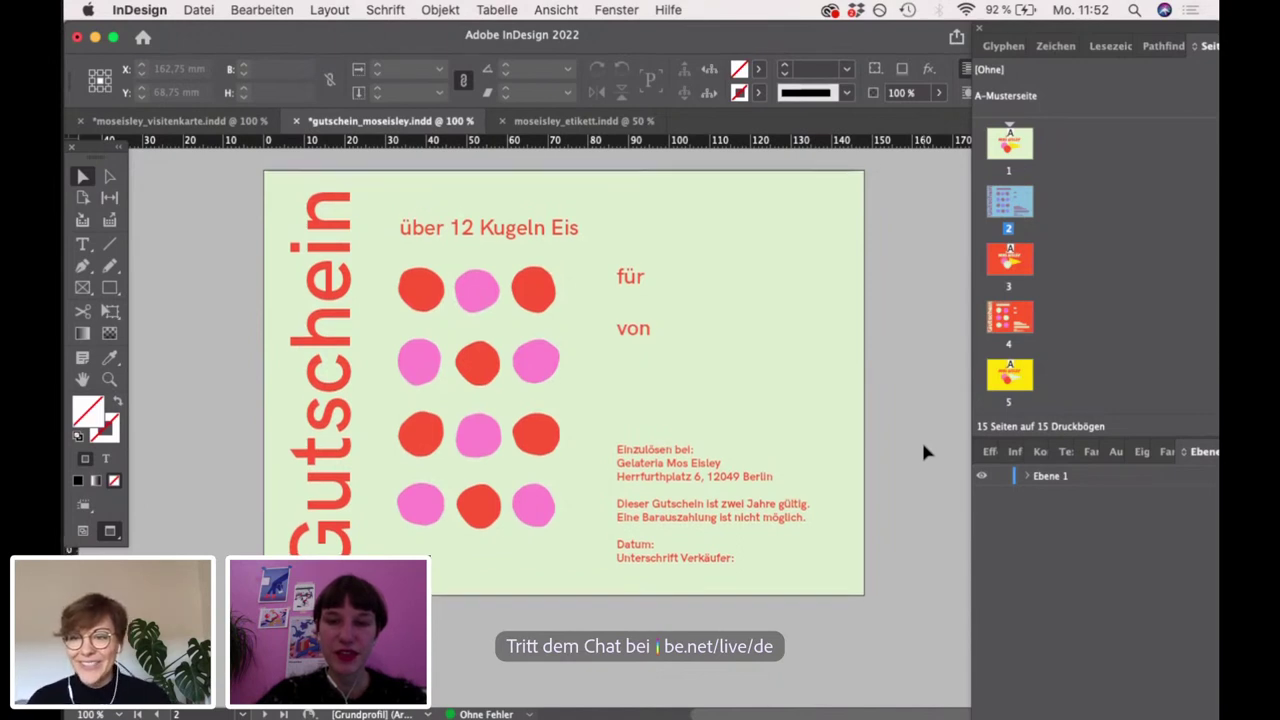
left_click(677, 476)
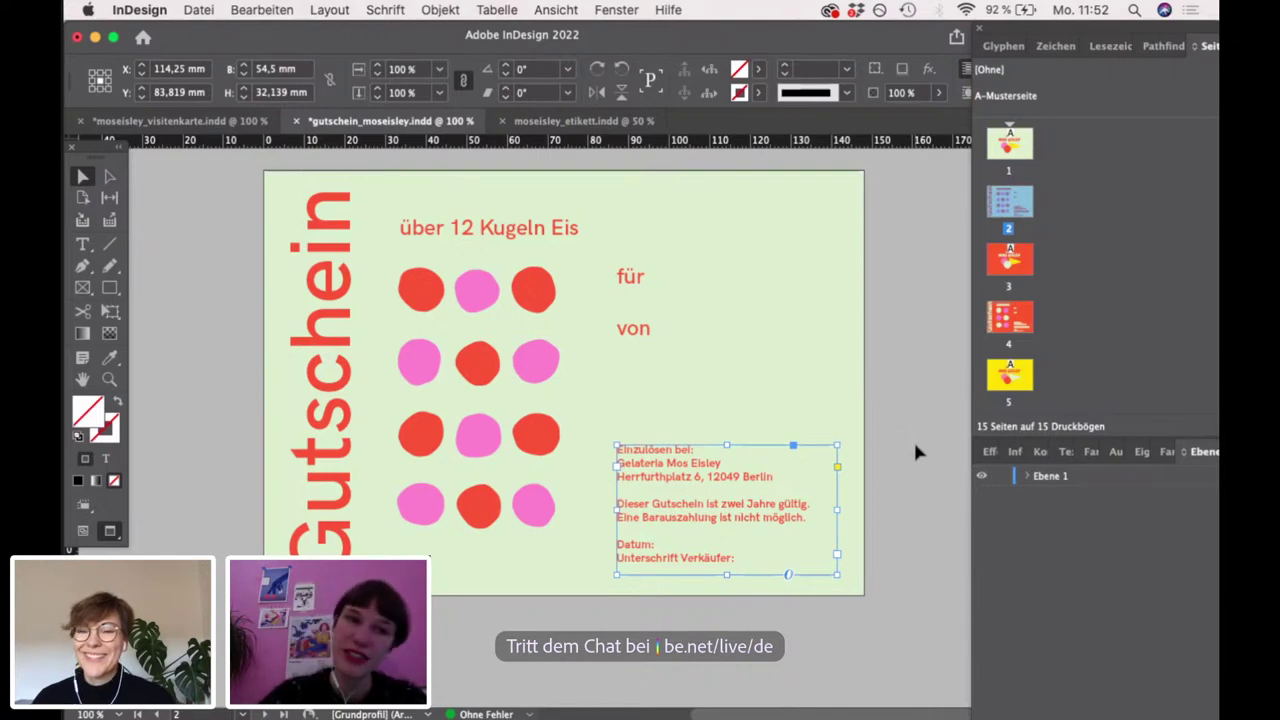
left_click(212, 344)
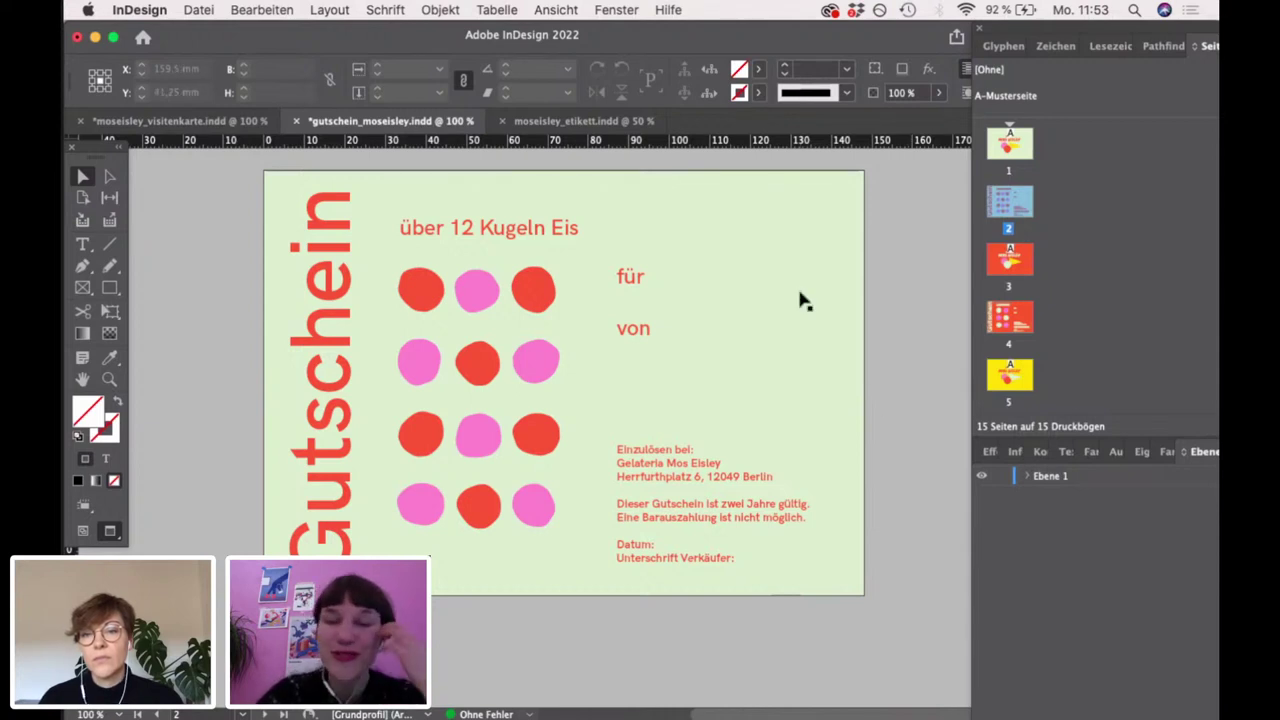
scroll(913, 268, "up", 1)
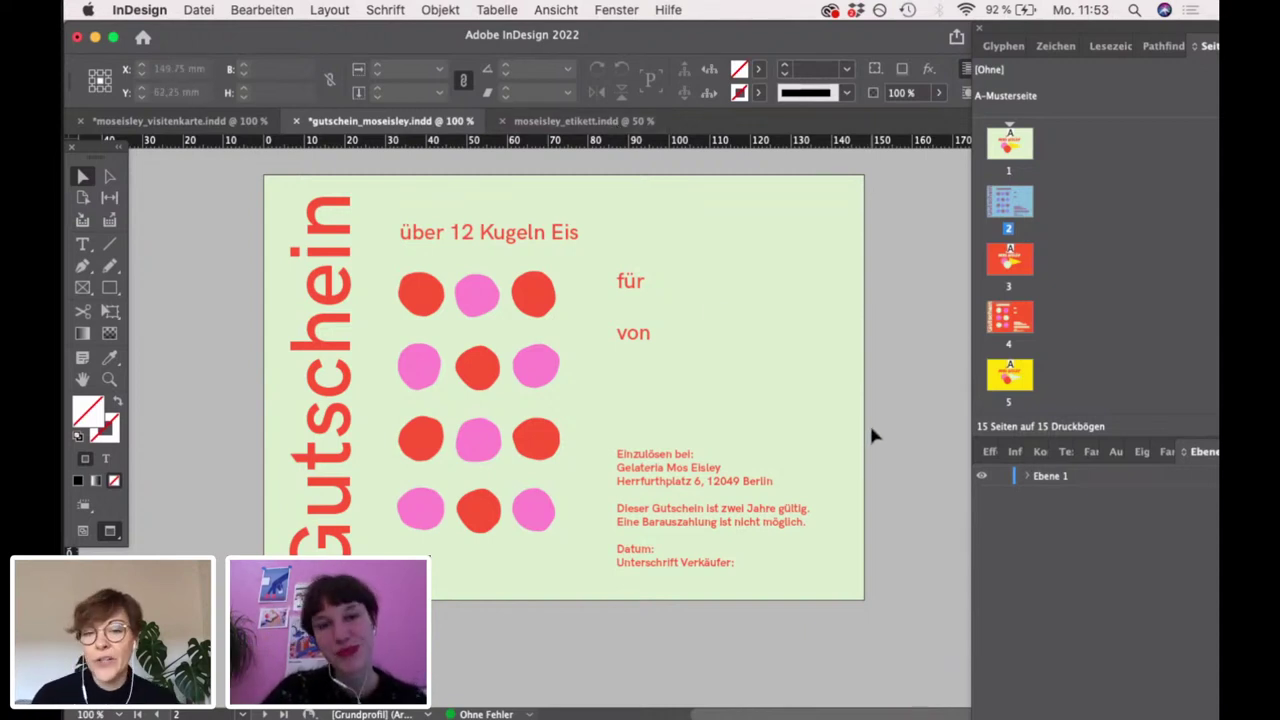
scroll(869, 422, "down", 1)
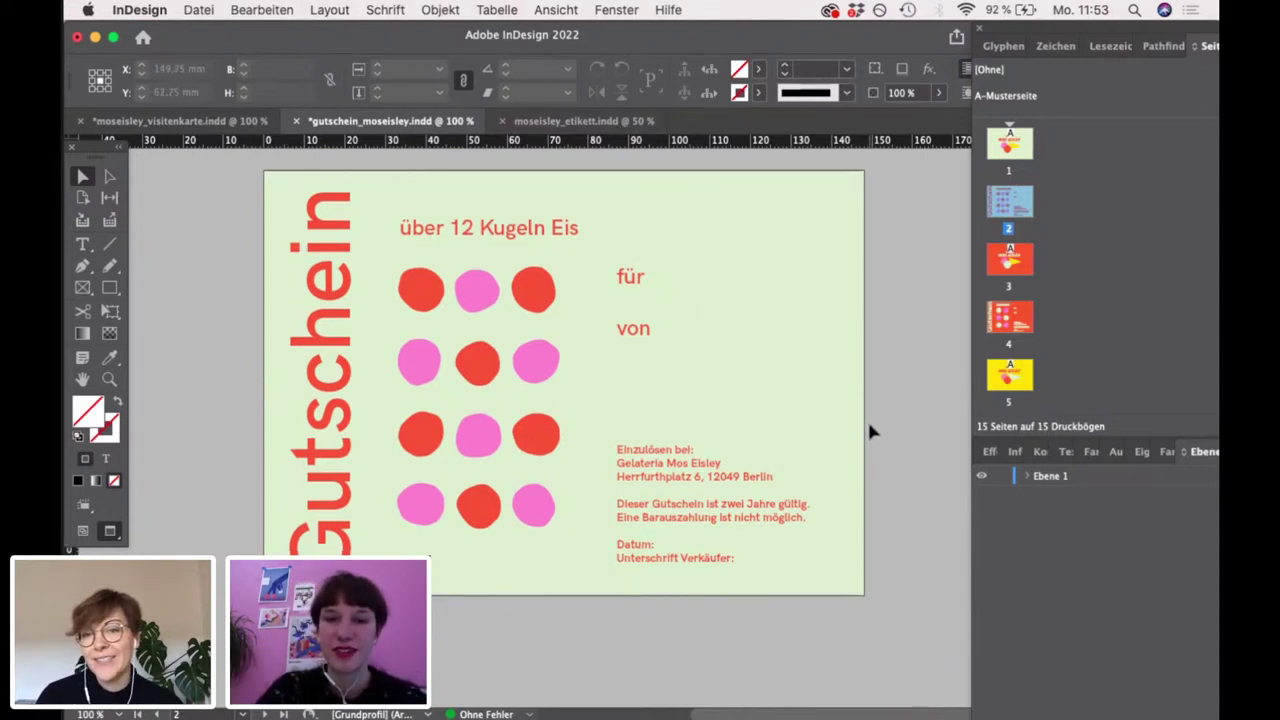
scroll(869, 425, "down", 1)
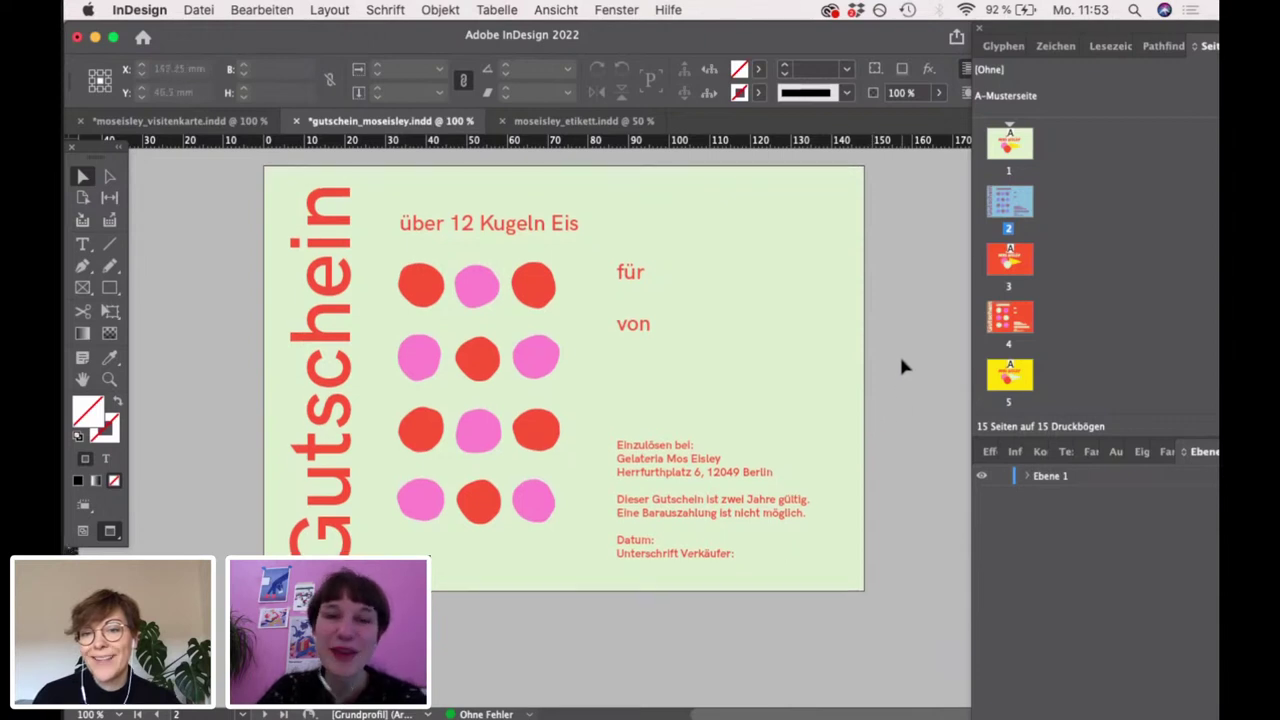
scroll(901, 367, "down", 1)
scroll(901, 362, "up", 1)
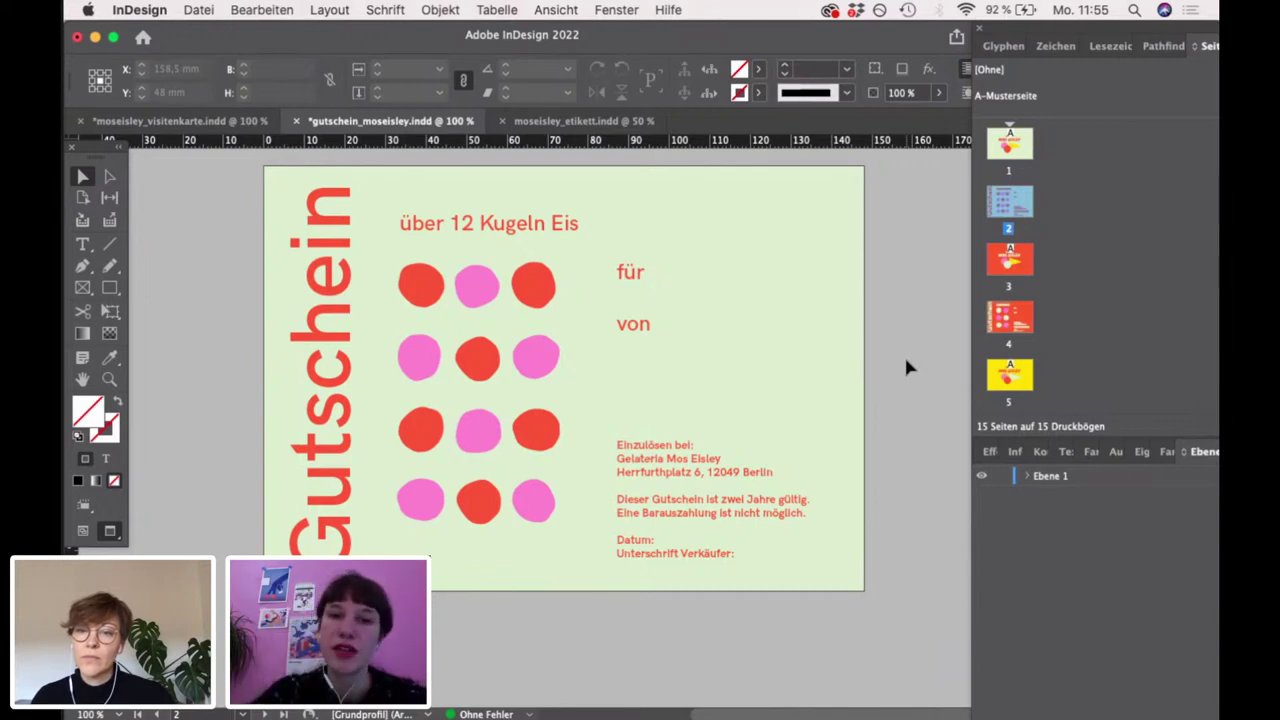
scroll(892, 257, "down", 1)
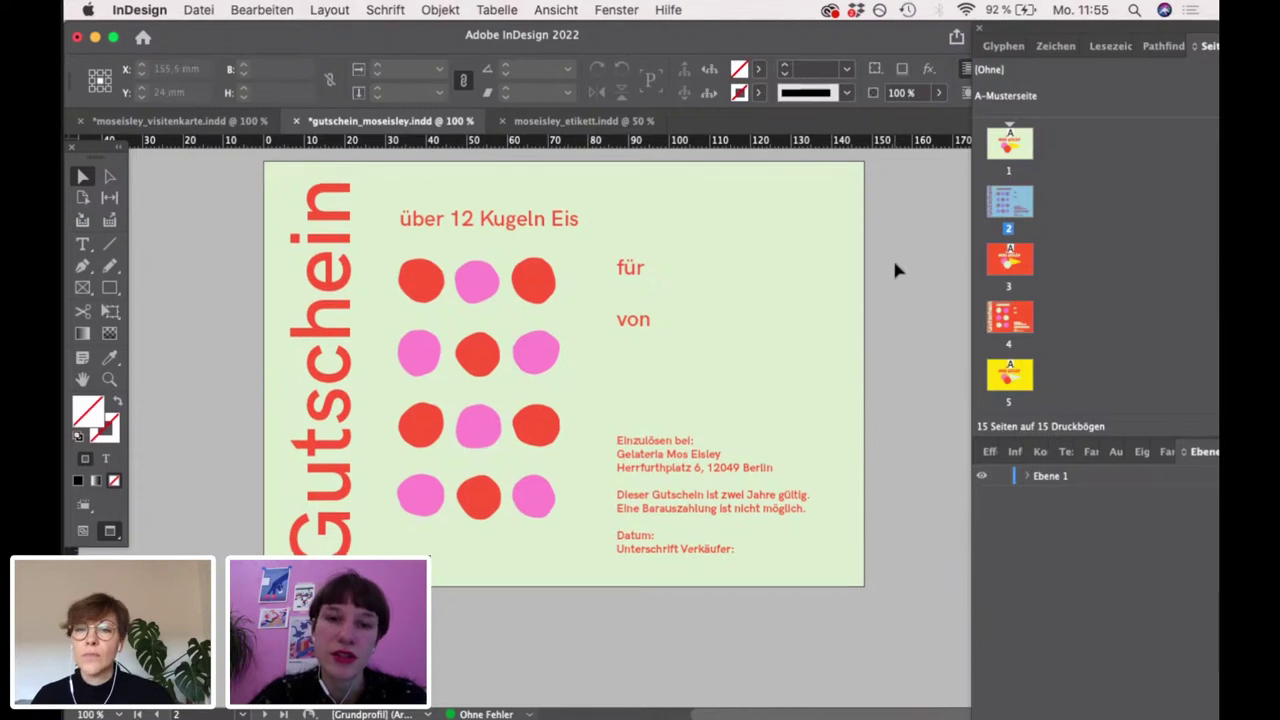
scroll(895, 265, "down", 2)
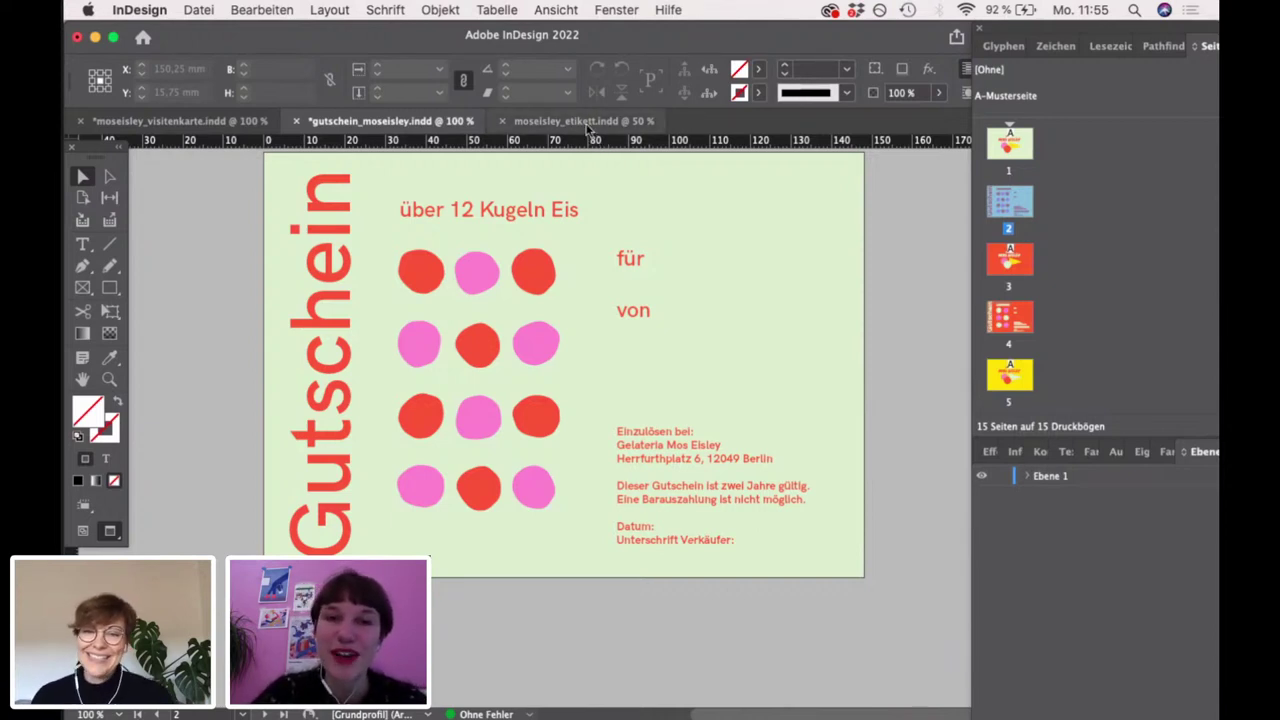
Switch to moseisley_etikett.indd, hide the guides and frames, and view the Pistaziencreme label on page 1 in presentation mode
left_click(587, 124)
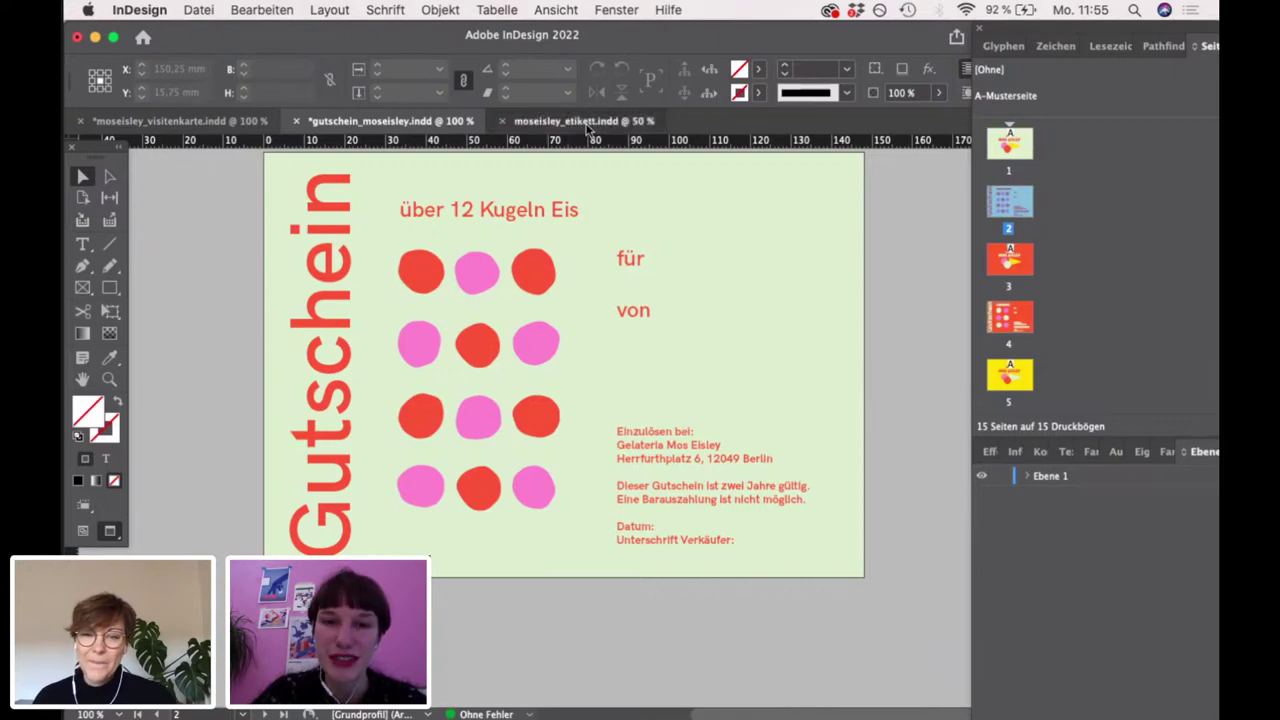
scroll(825, 312, "up", 10)
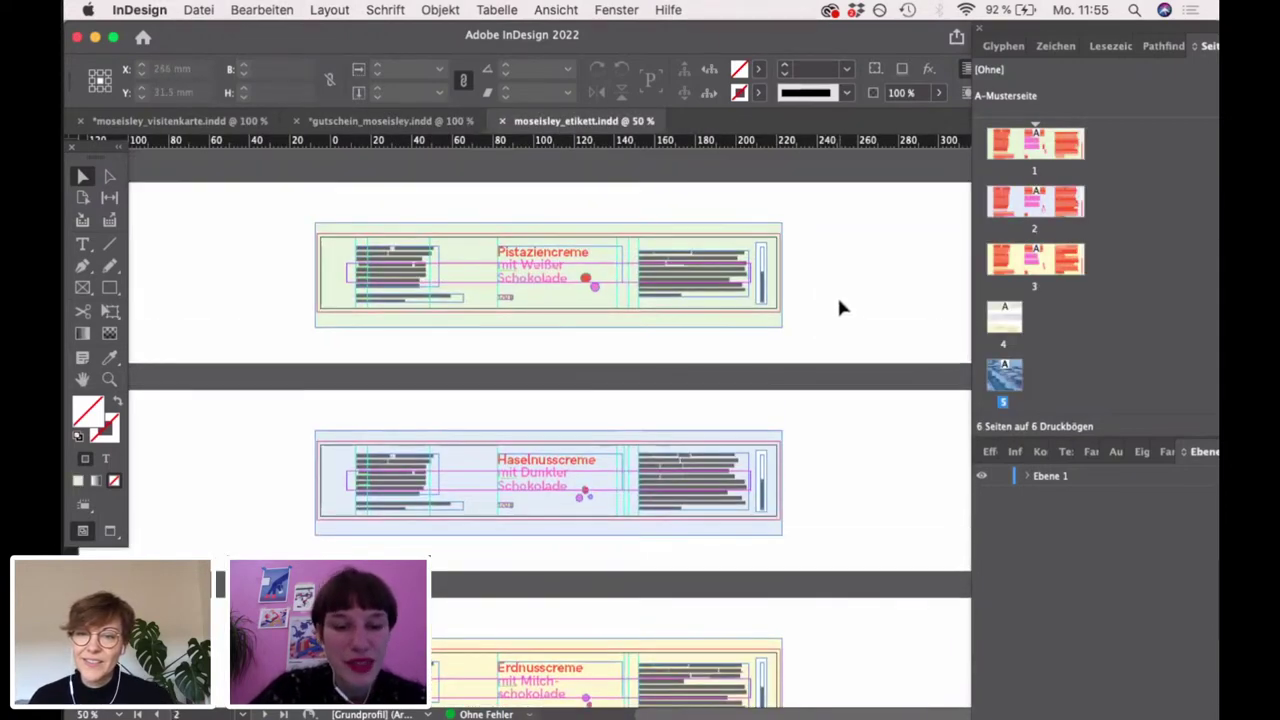
key("w")
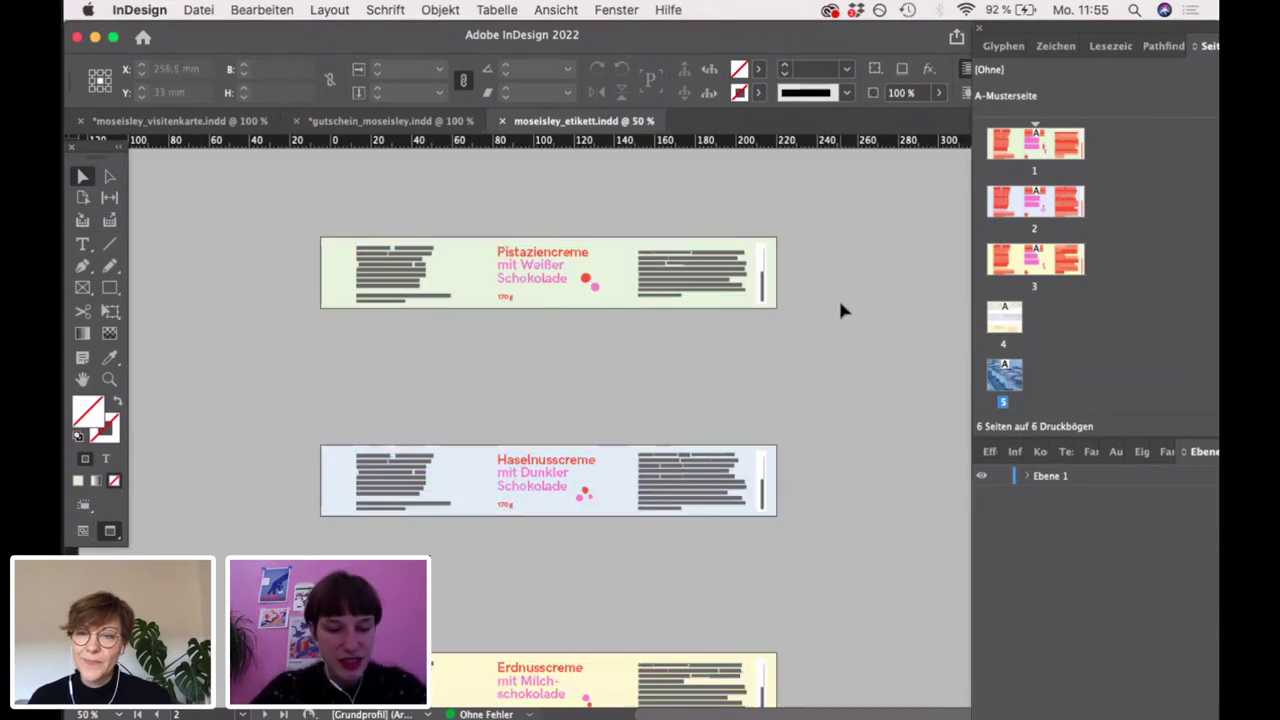
scroll(834, 297, "up", 2)
scroll(745, 454, "left", 5)
scroll(745, 454, "up", 2)
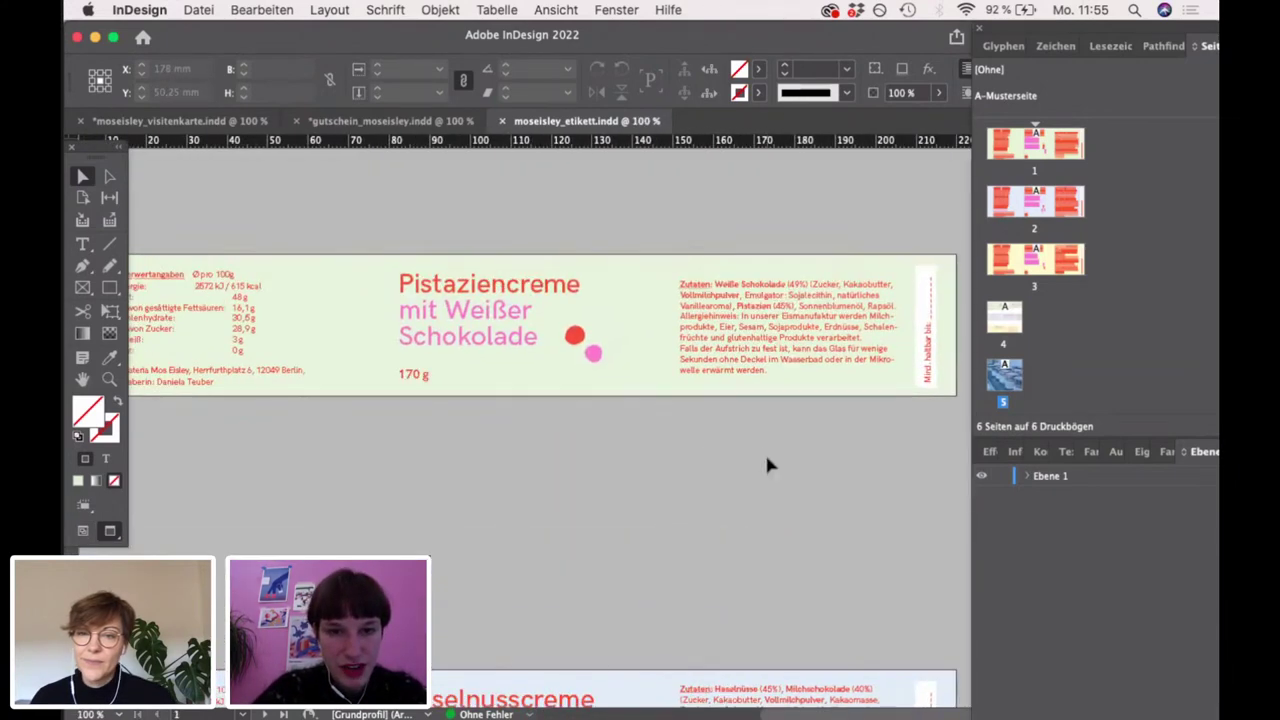
key("shift+w")
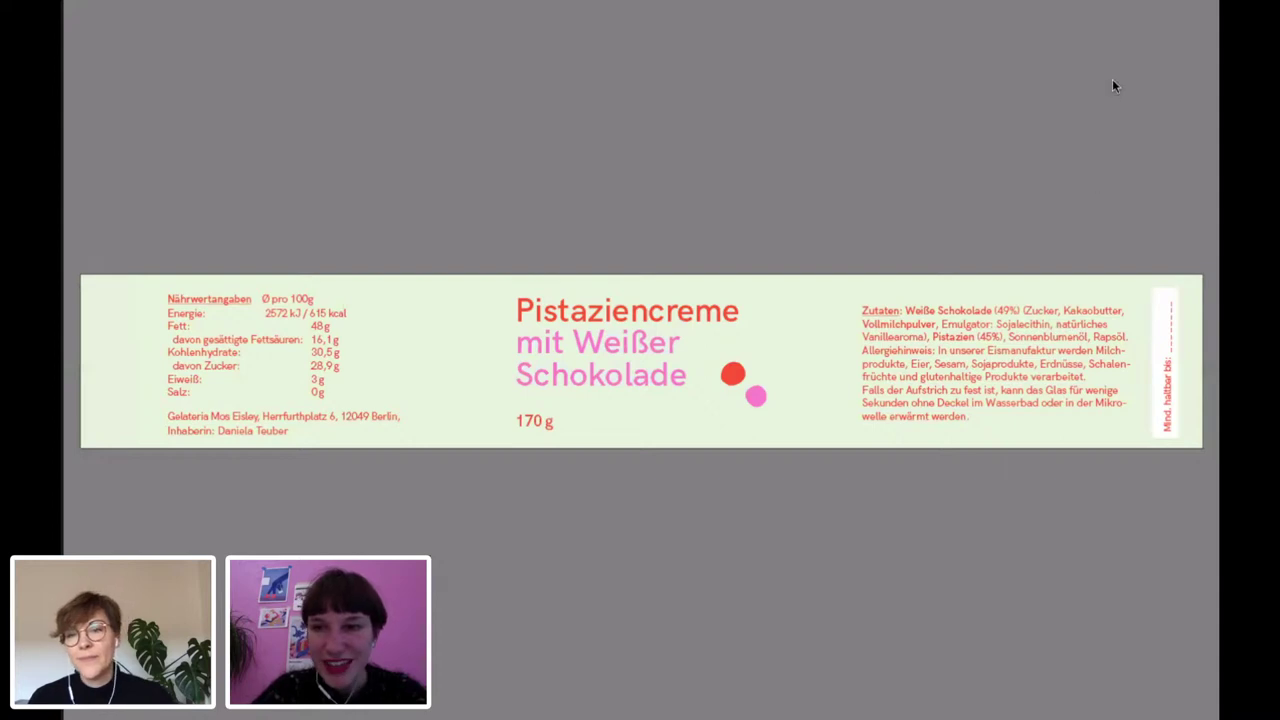
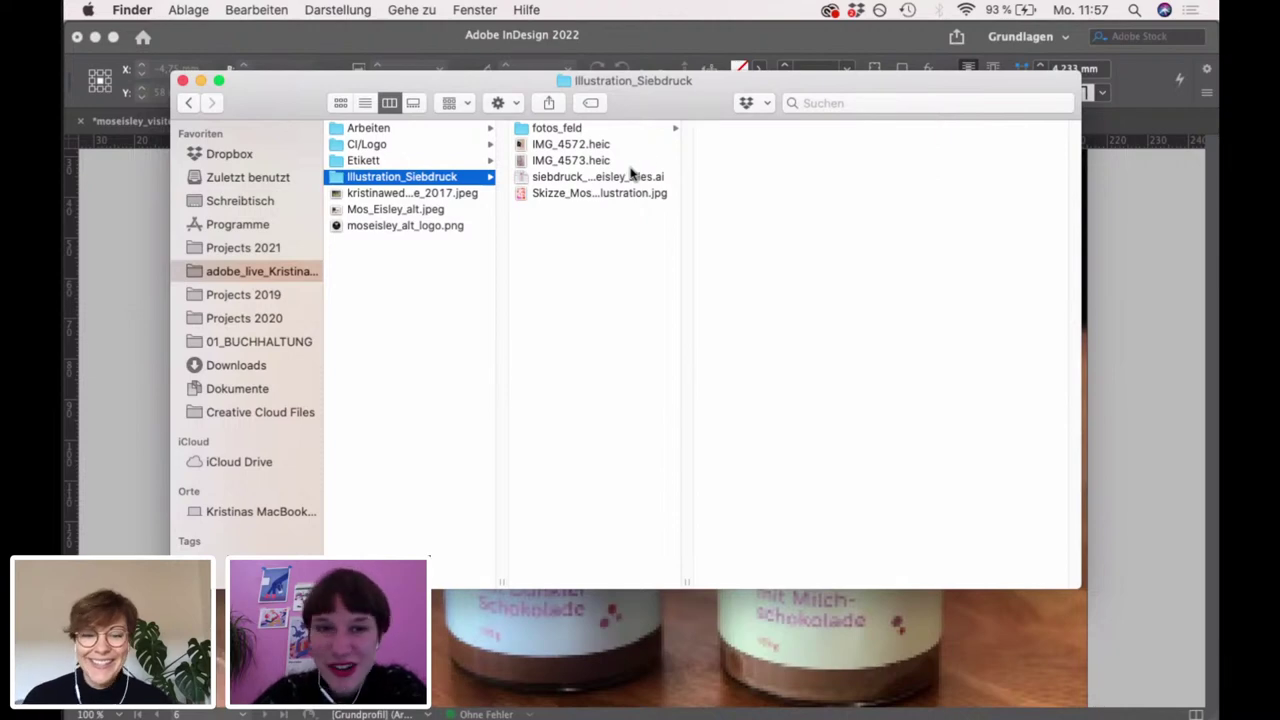
Open the fotos_feld folder in Finder and look through its Tempelhof reference photos in Quick Look, ending with TempelhoferFeld.jpeg
left_click(613, 134)
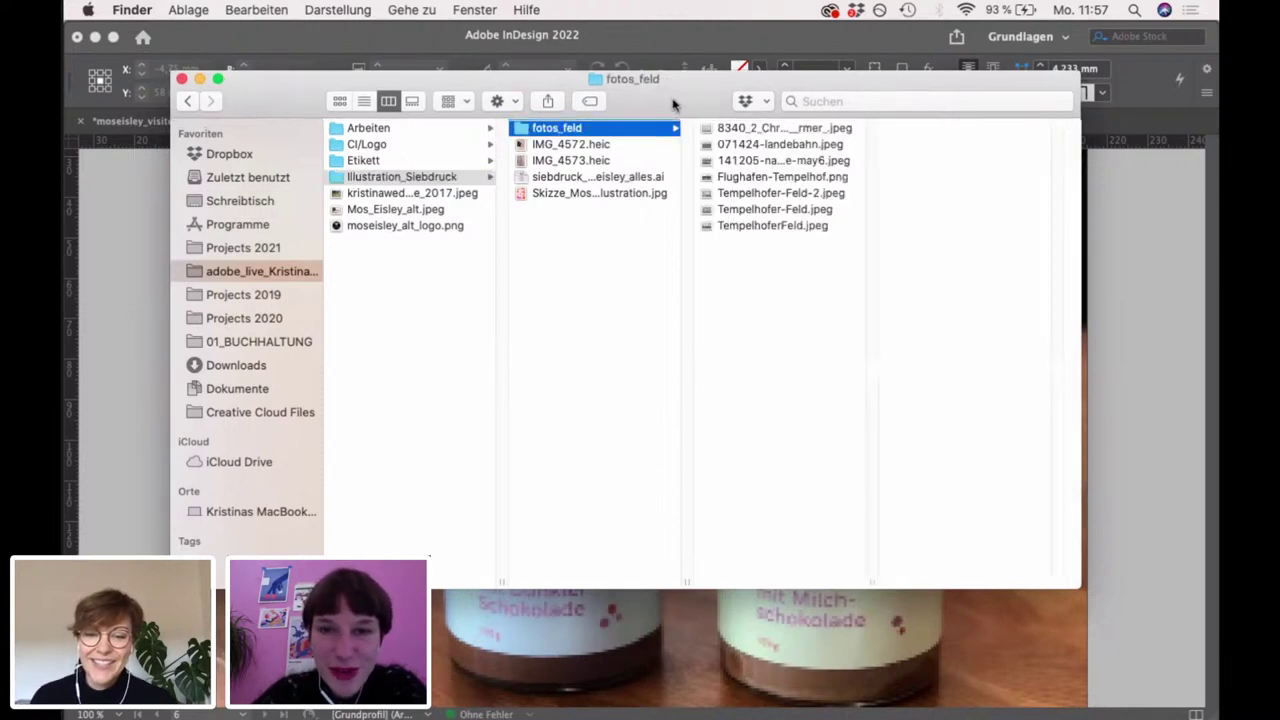
left_click_drag(674, 104, 630, 95)
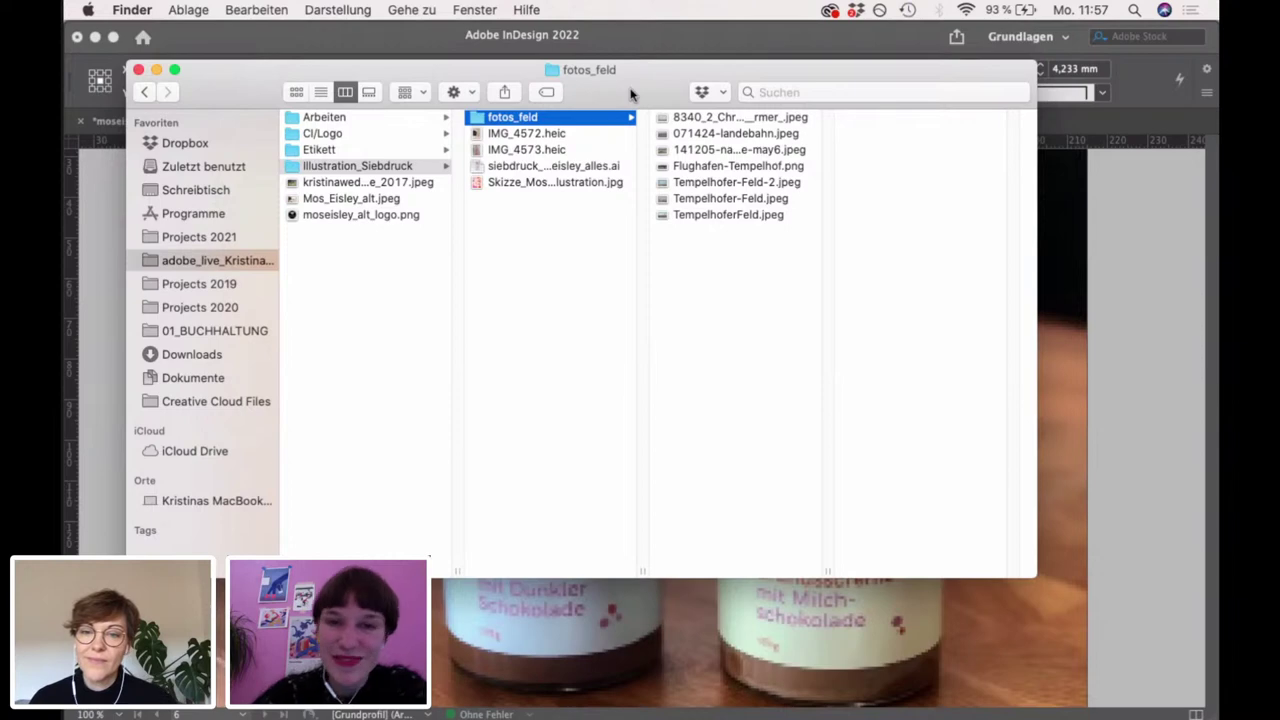
left_click_drag(652, 90, 638, 89)
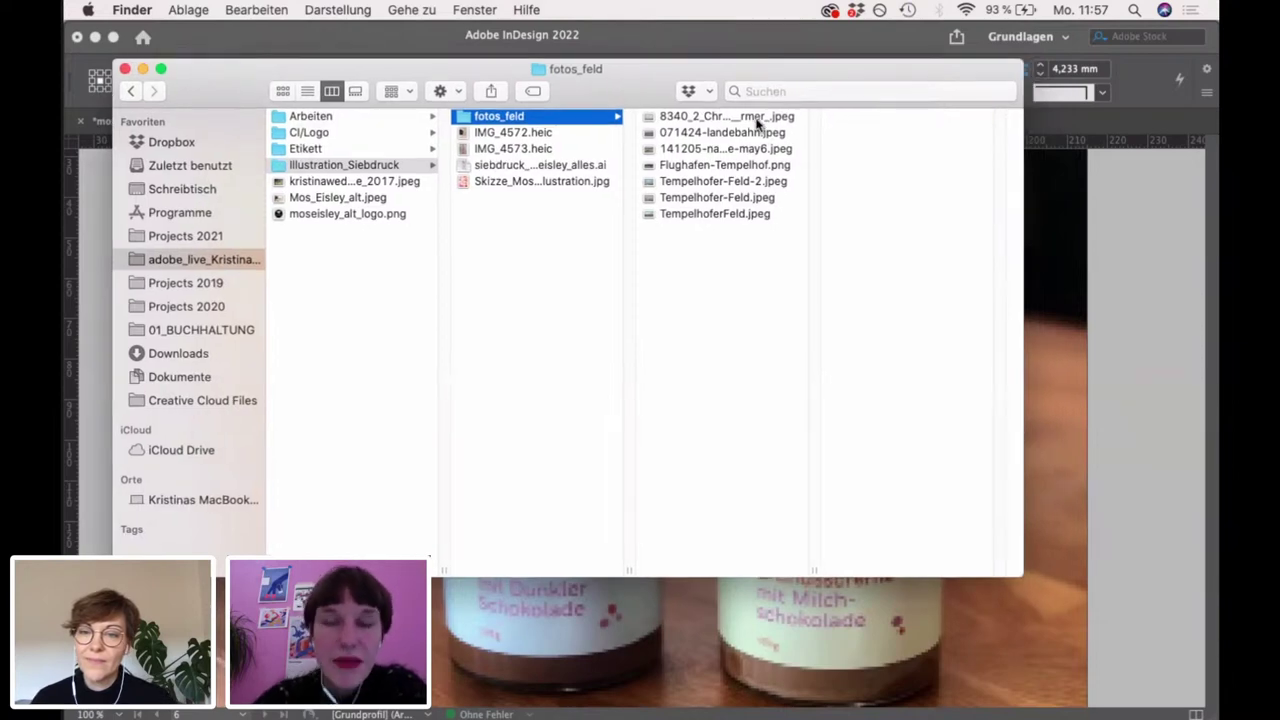
left_click(757, 118)
key("space")
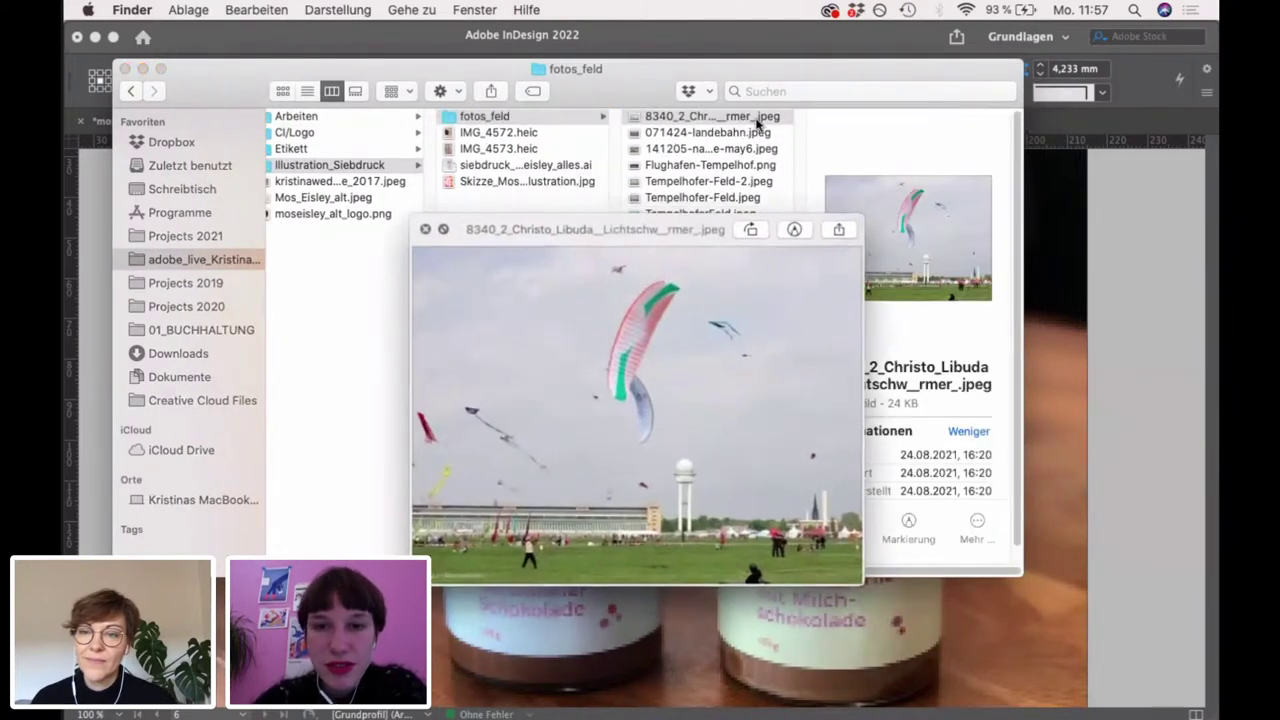
key("Down")
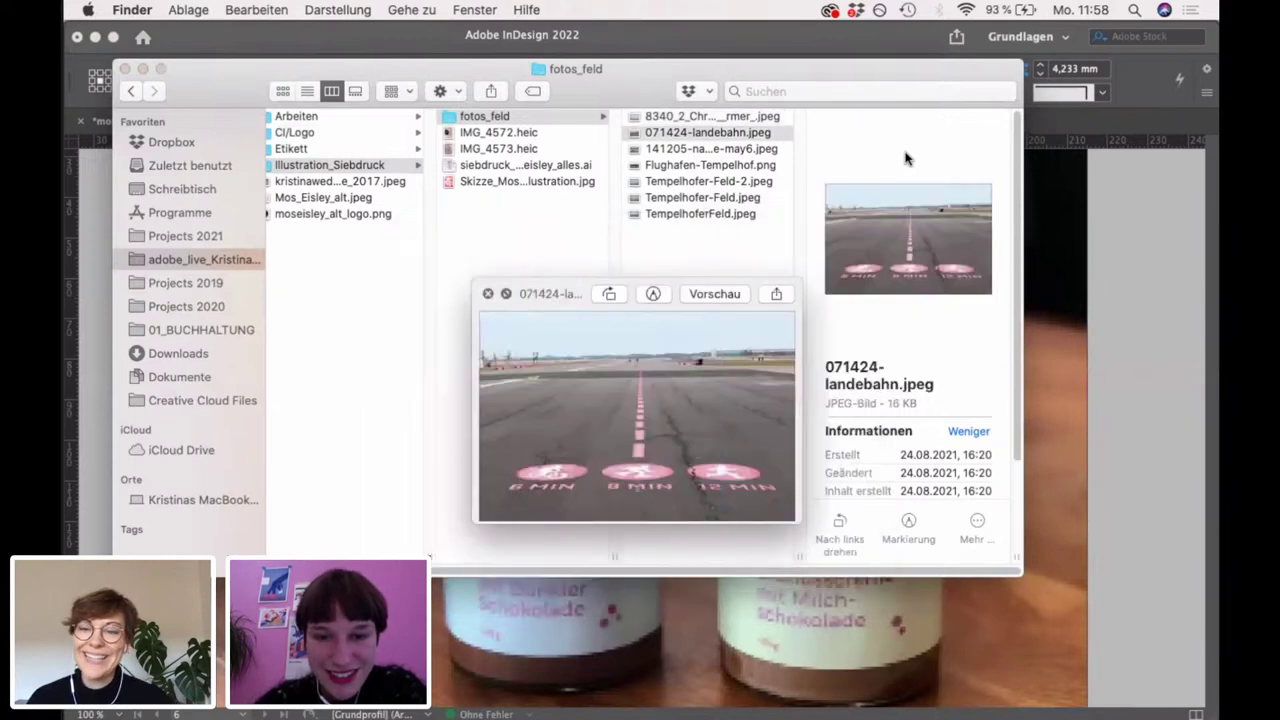
key("Down")
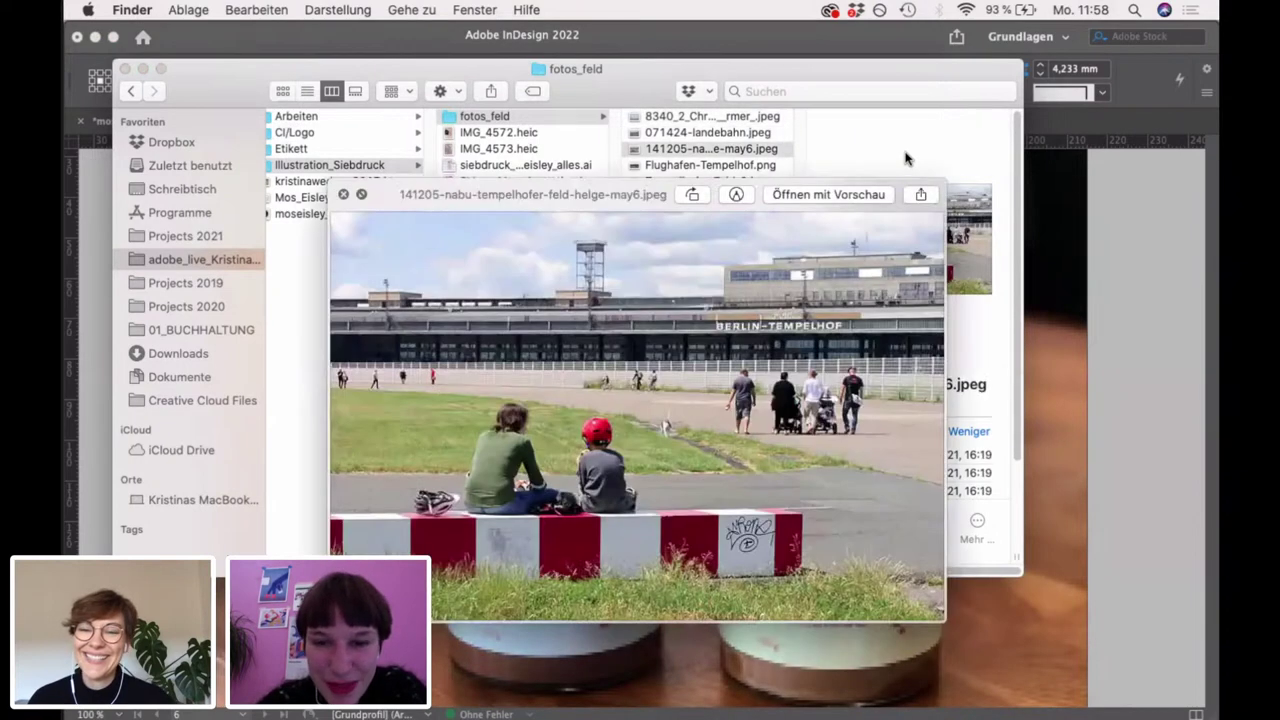
key("Down")
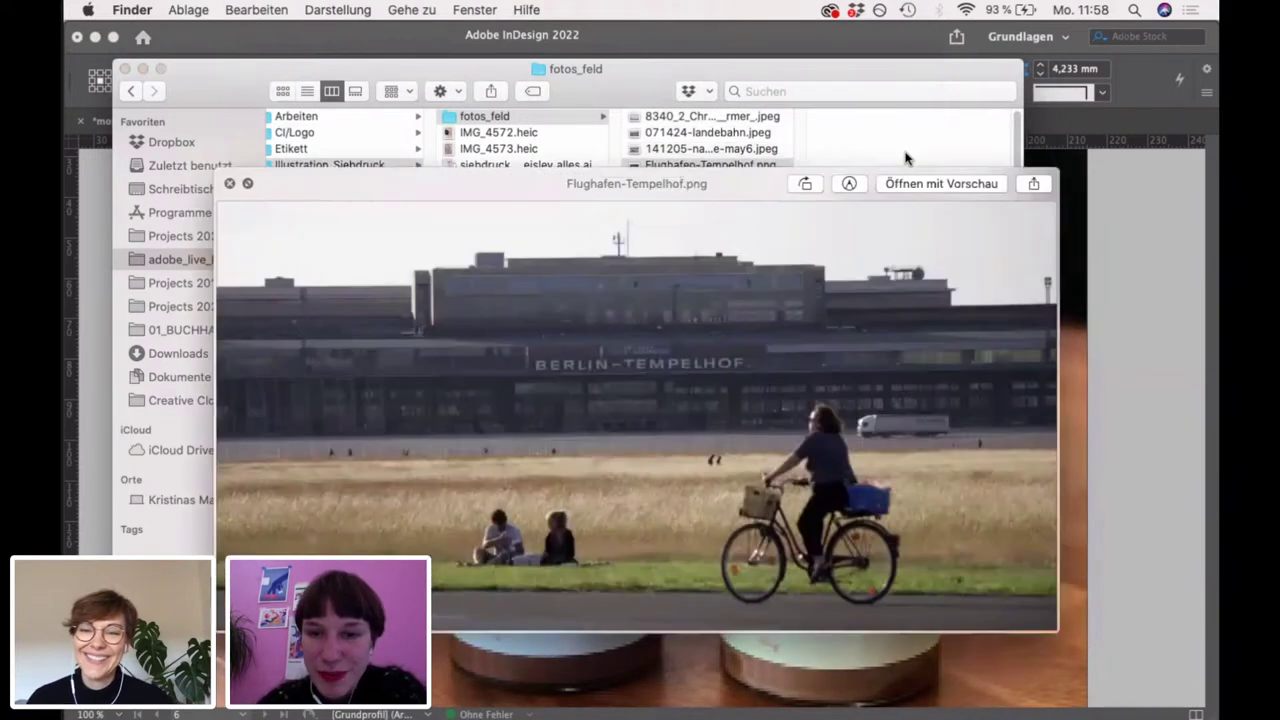
key("Down")
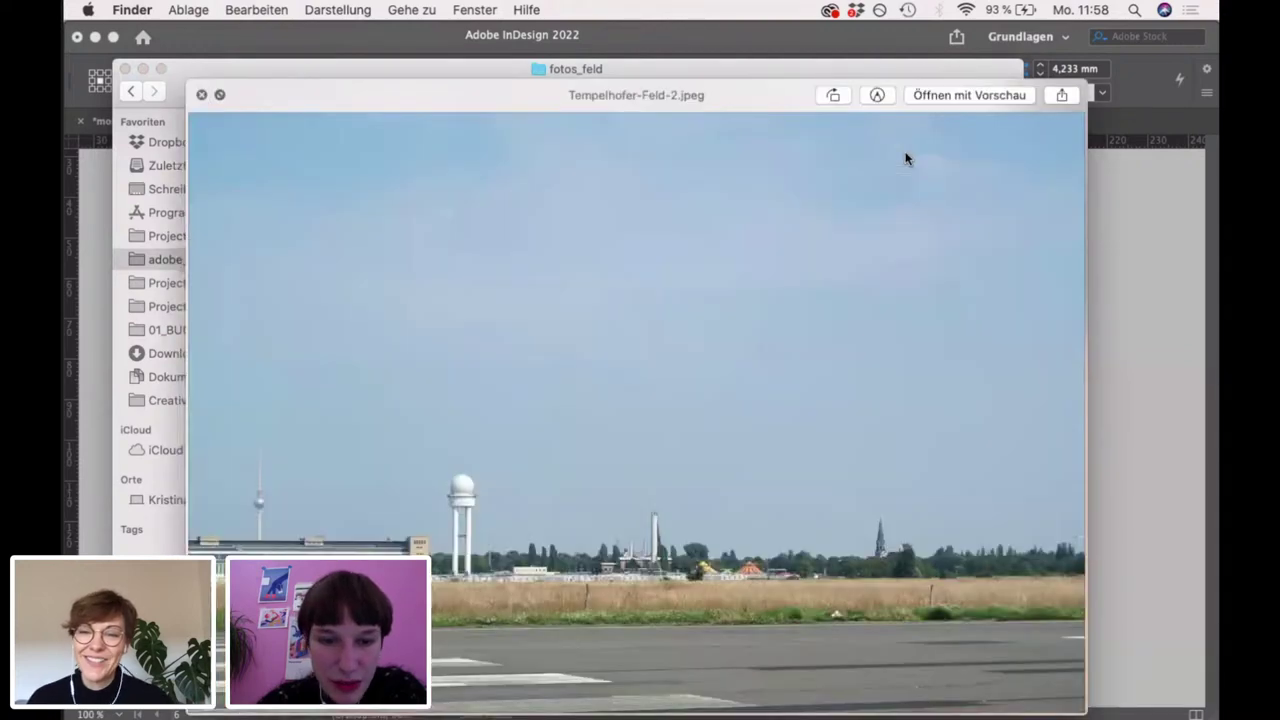
key("Down")
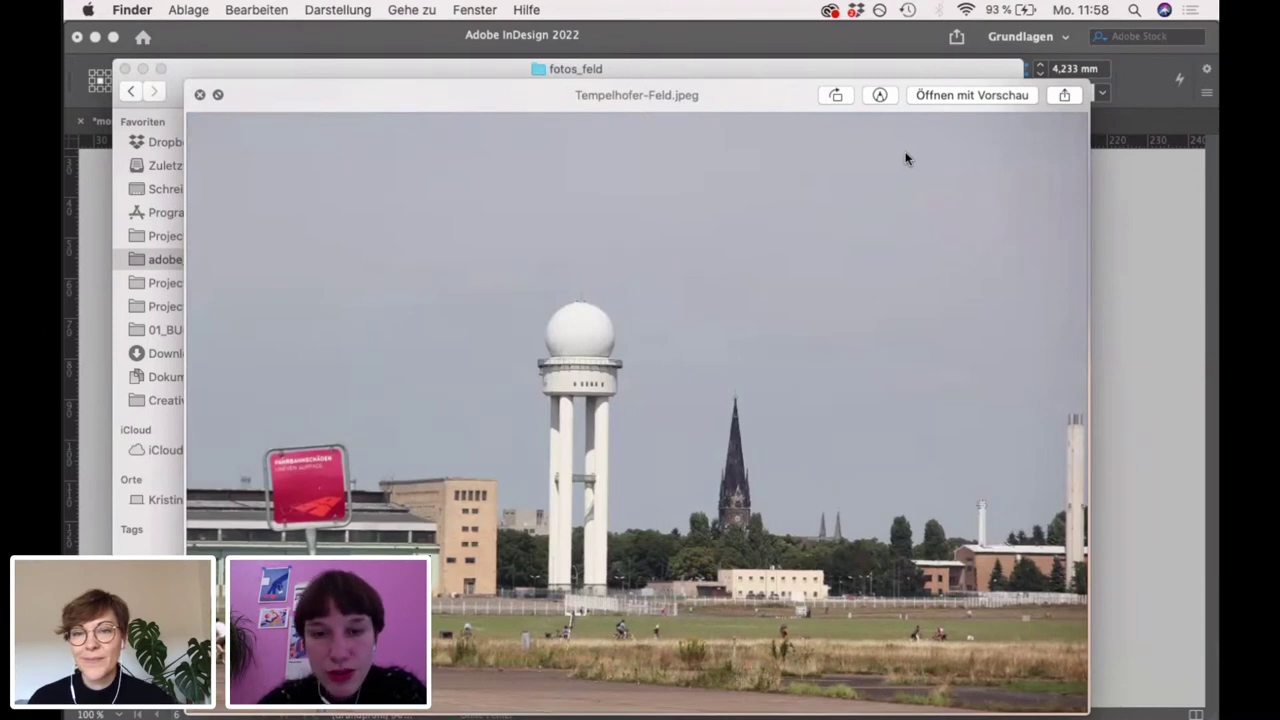
key("Down")
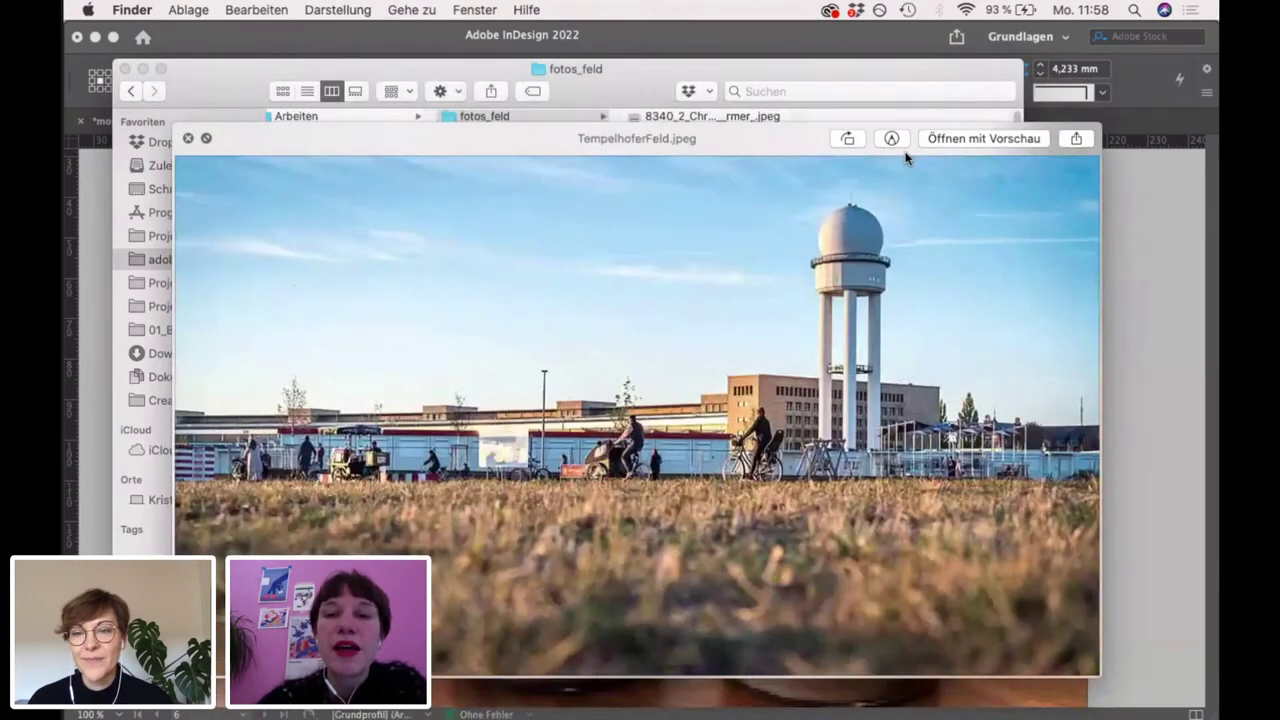
key("space")
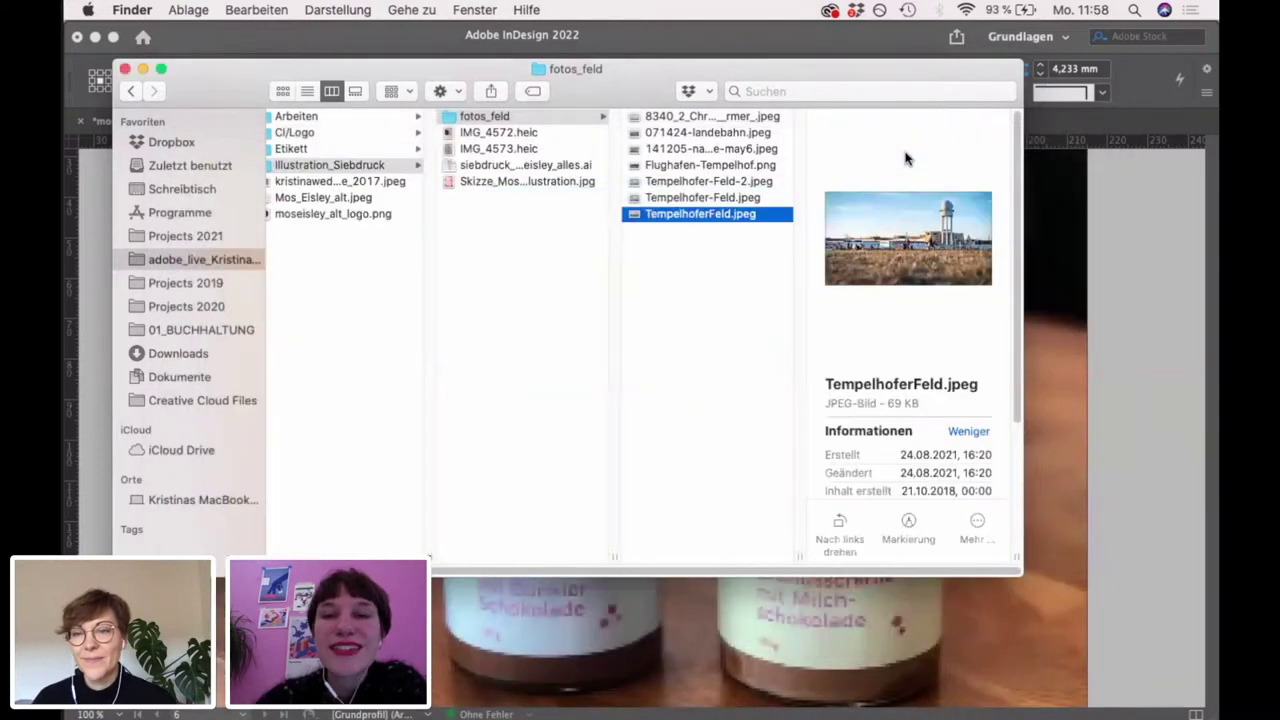
Return to the Illustration_Siebdruck folder and browse the file previews from IMG_4572.heic to siebdruck_moseisley_alles.ai
left_click_drag(677, 83, 674, 77)
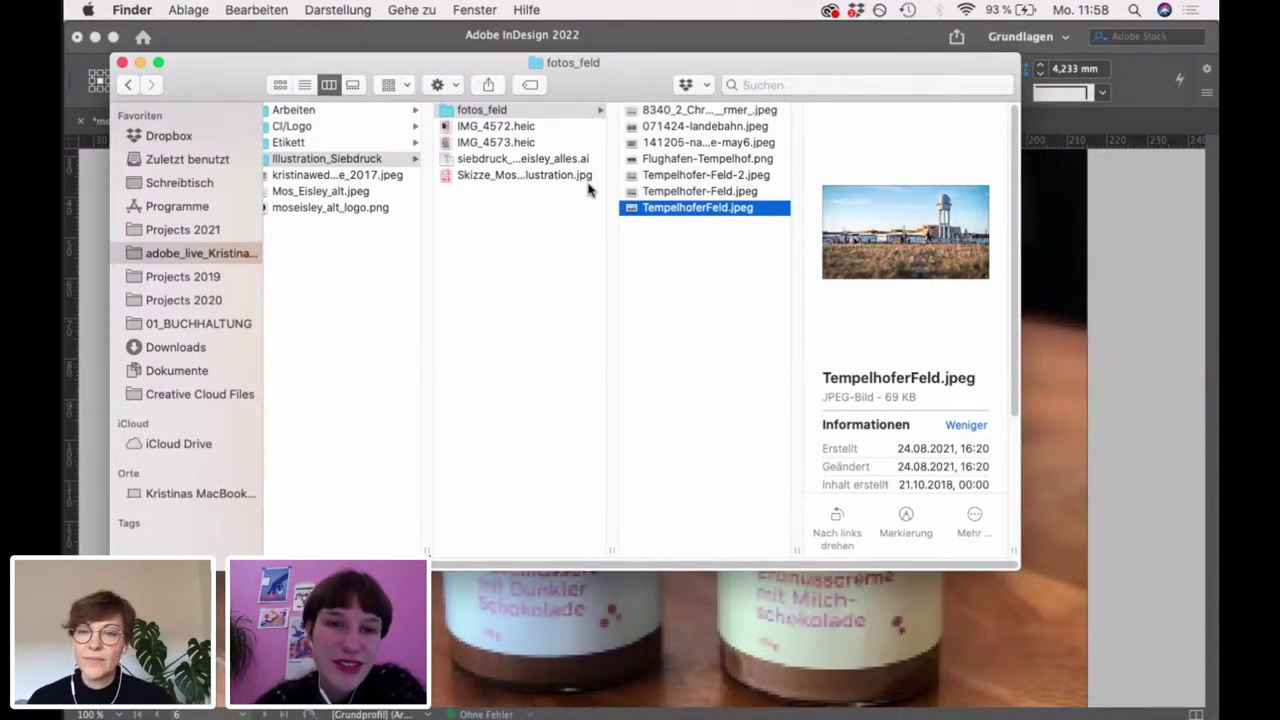
key("Left")
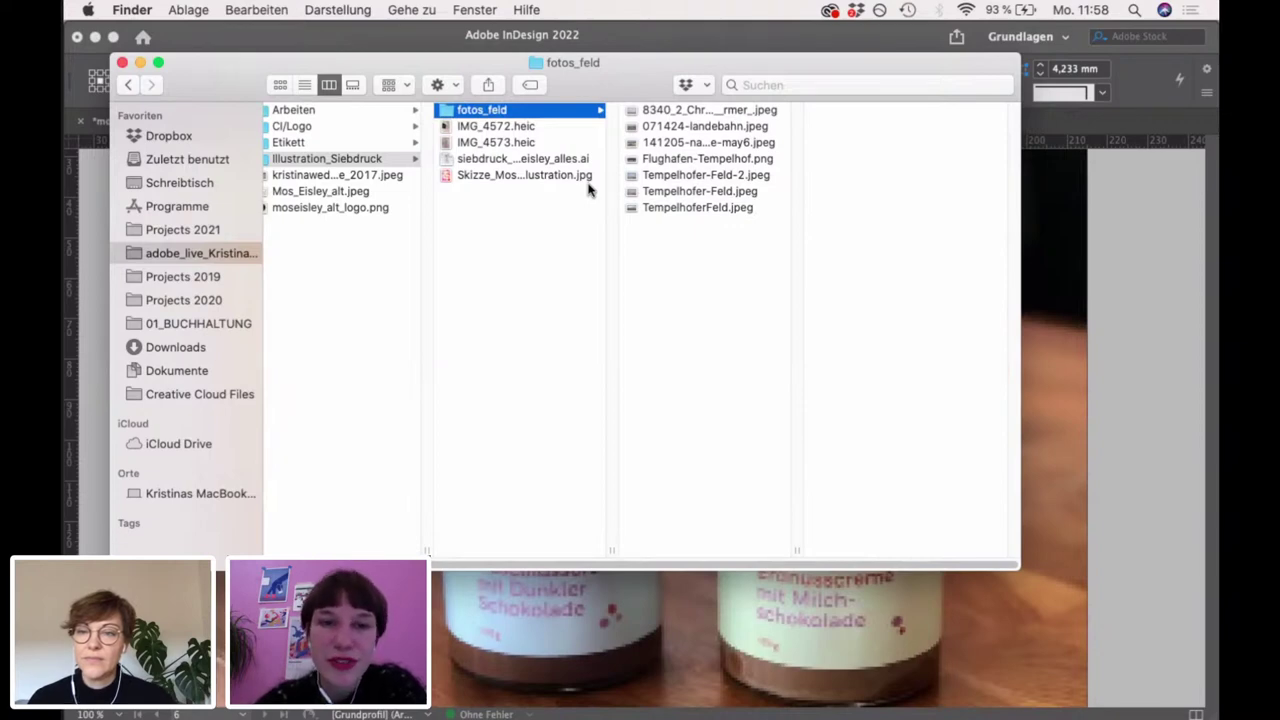
key("Down")
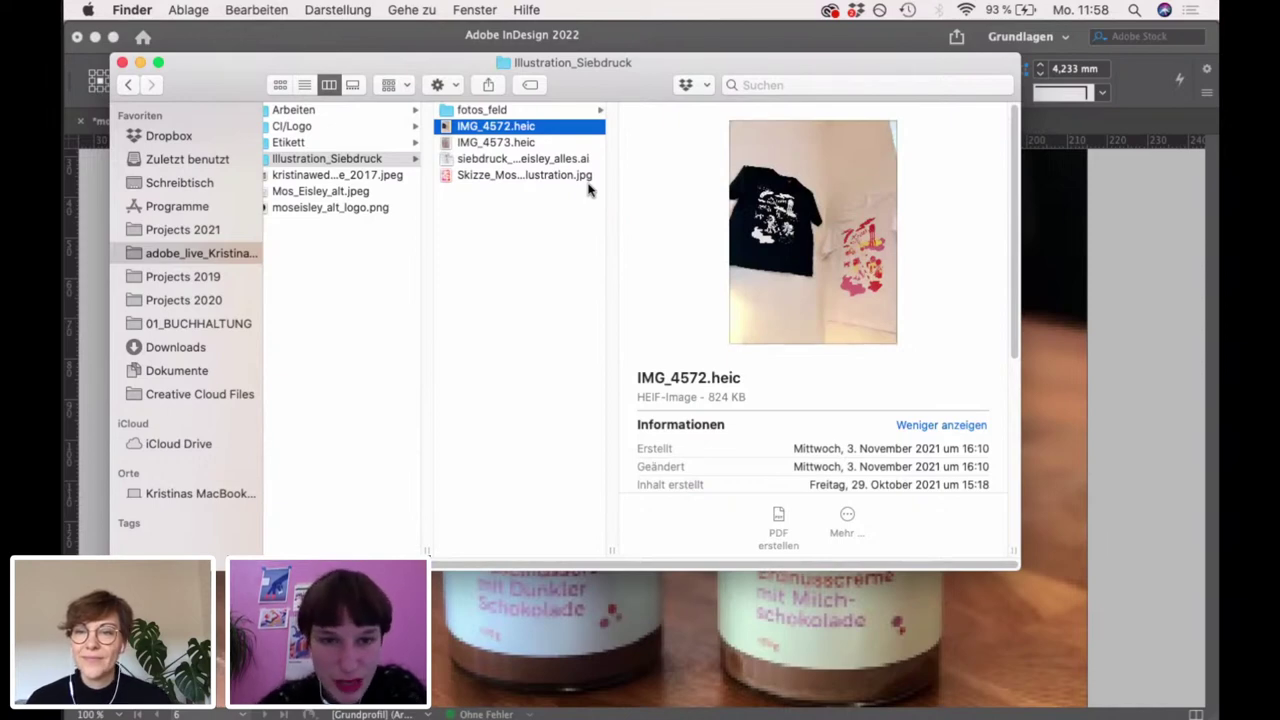
key("Down")
key("Down")
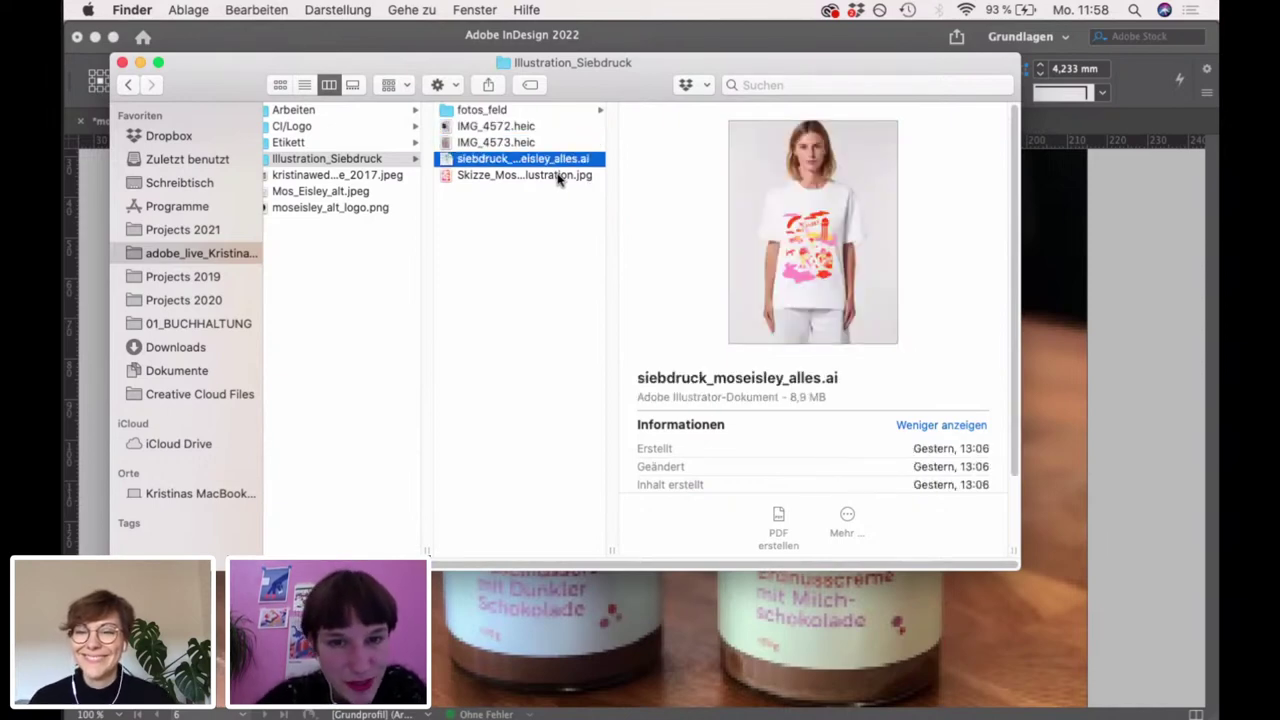
Examine Skizze_Moseisley_illustration.jpg in Quick Look, close it and select siebdruck_moseisley_alles.ai
left_click(549, 177)
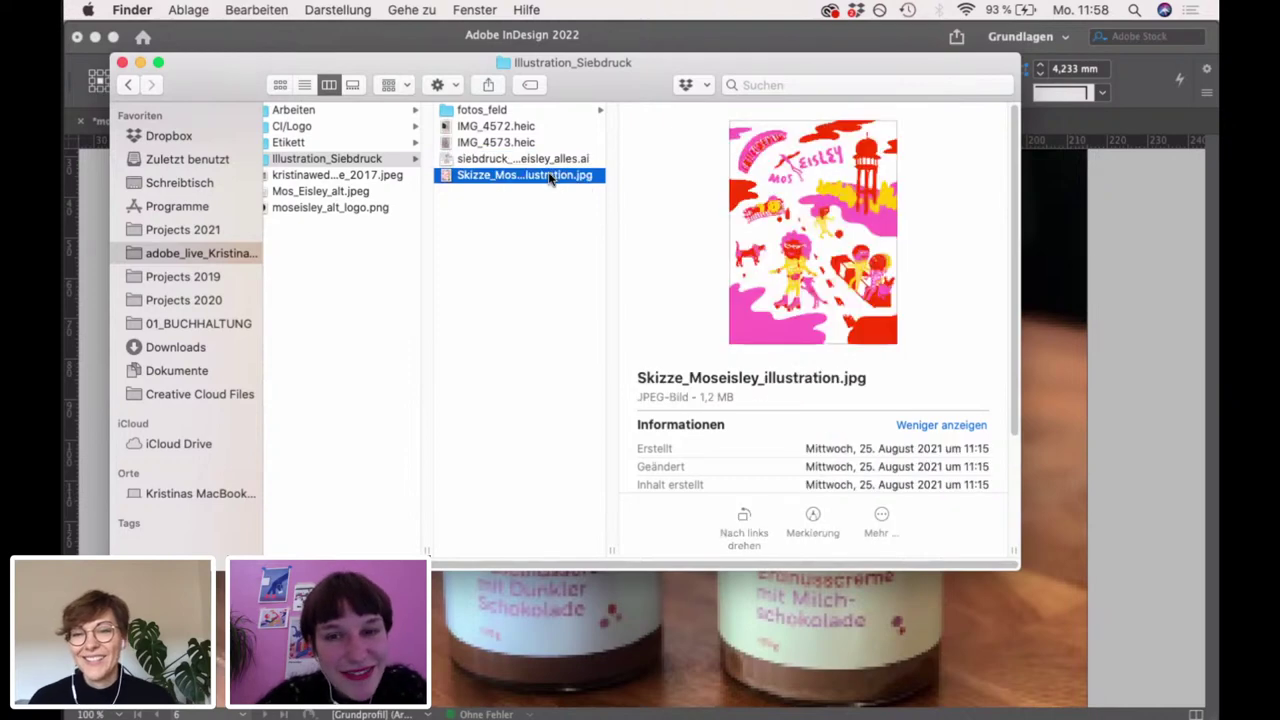
key("space")
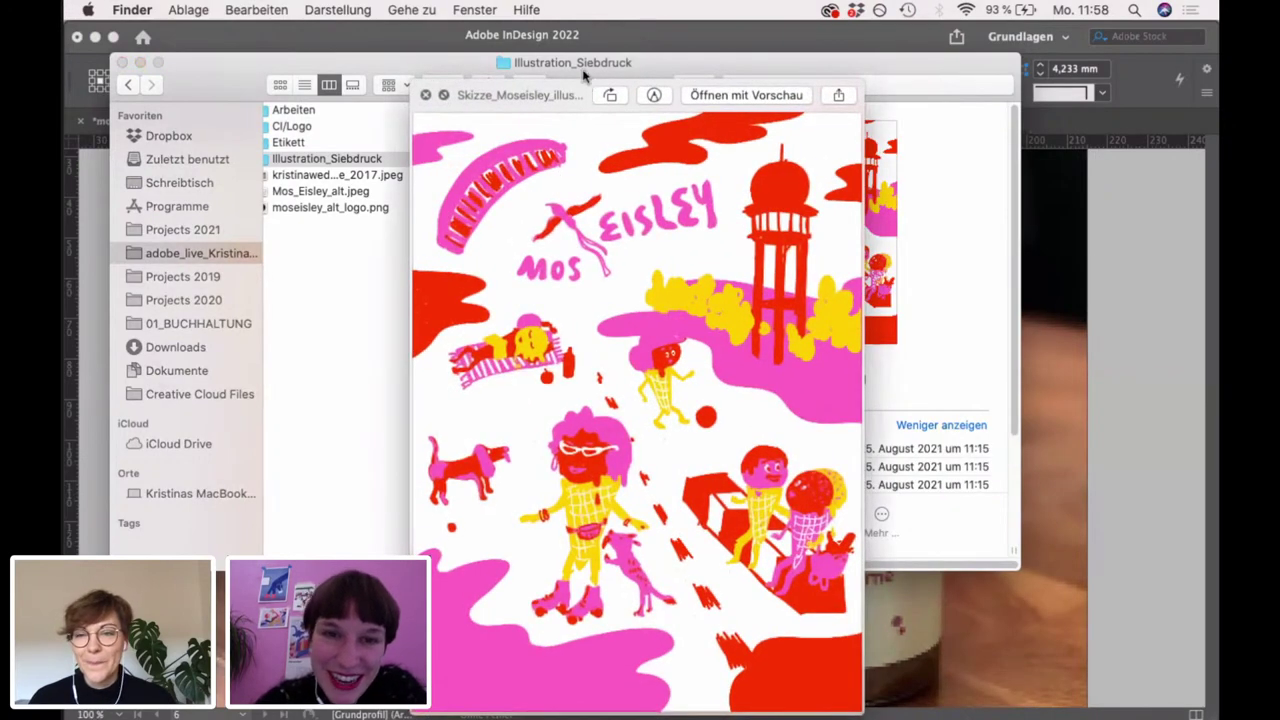
left_click_drag(588, 96, 585, 52)
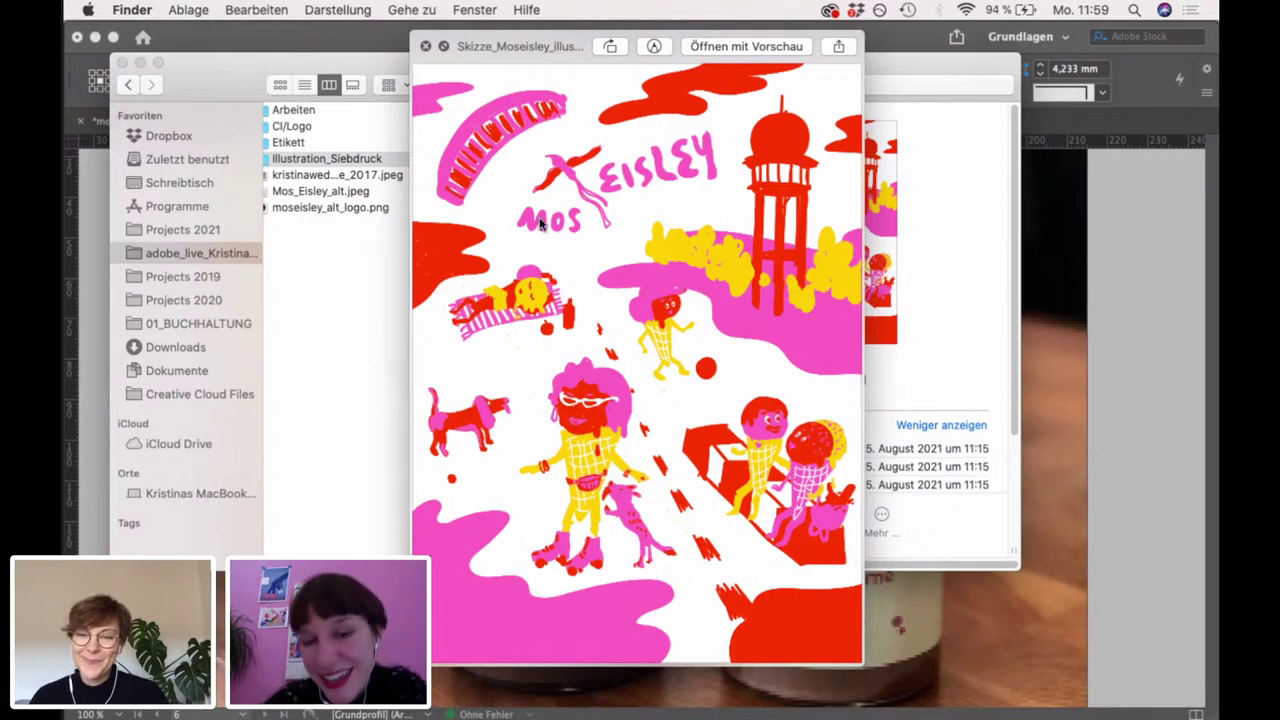
key("space")
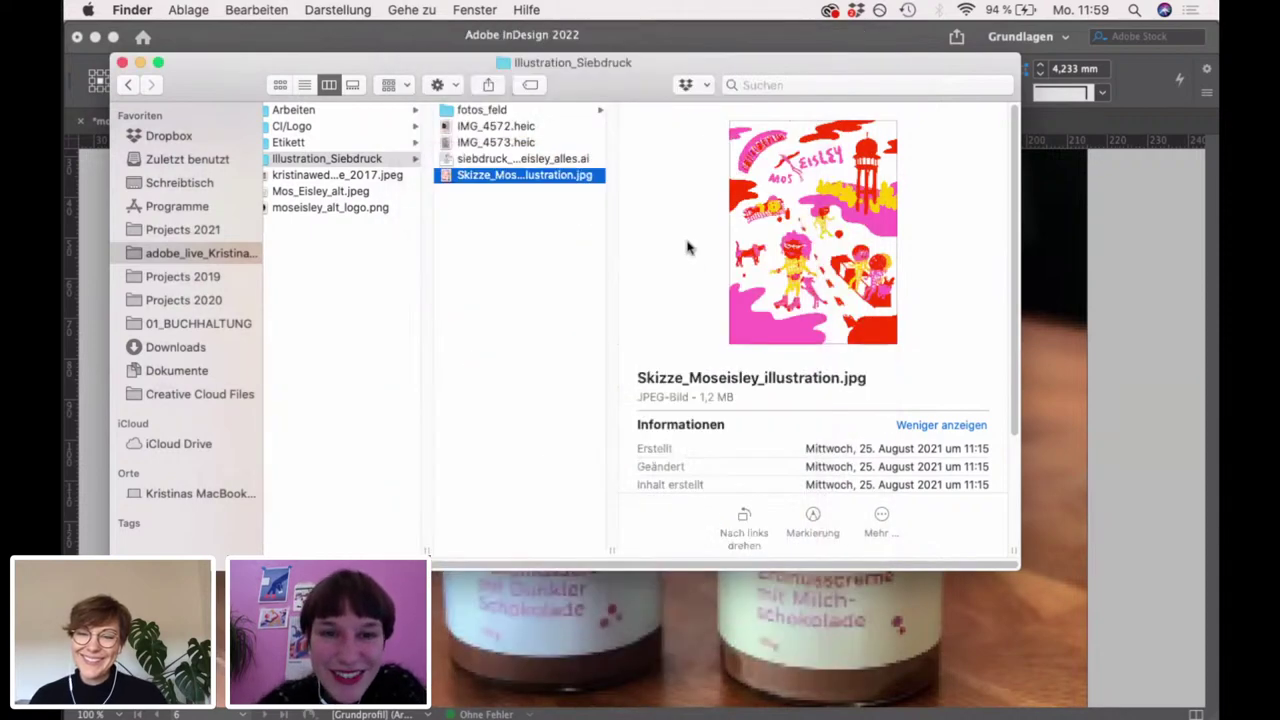
key("Up")
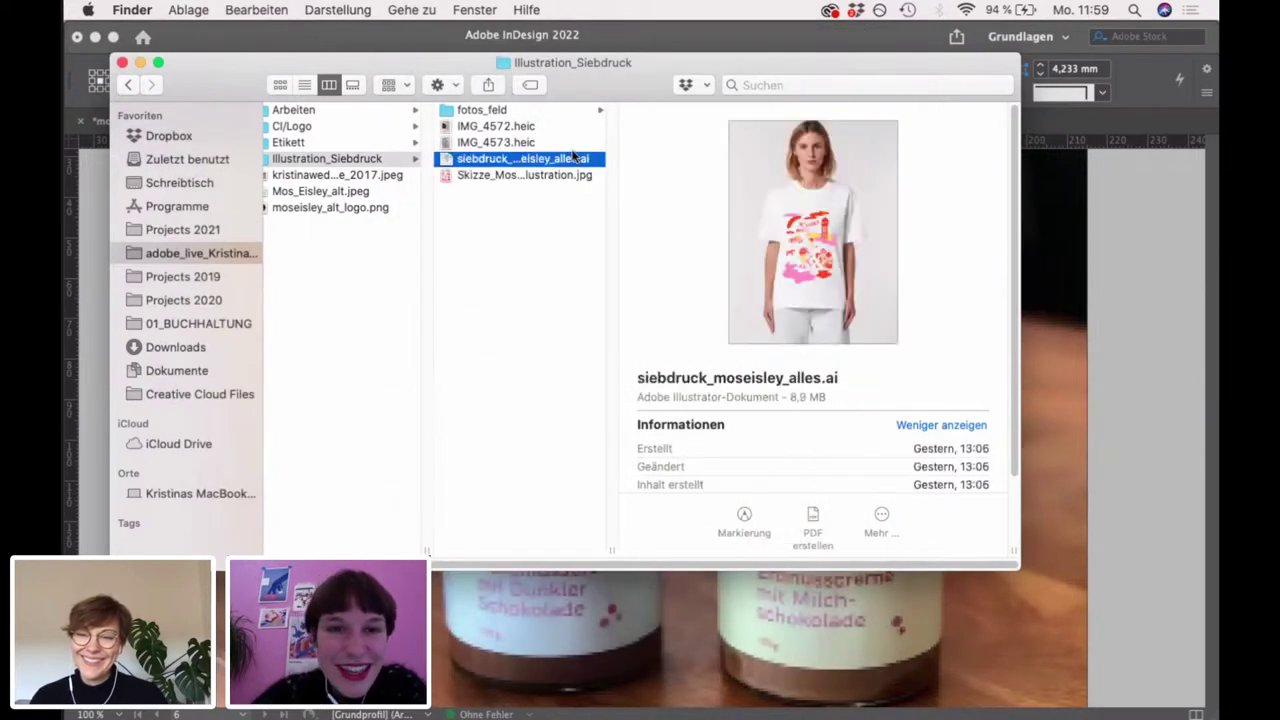
Switch to siebdruck_moseisley_alles.ai in Illustrator and move the floating panels clear of the T-shirt mockups
key("super+Tab")
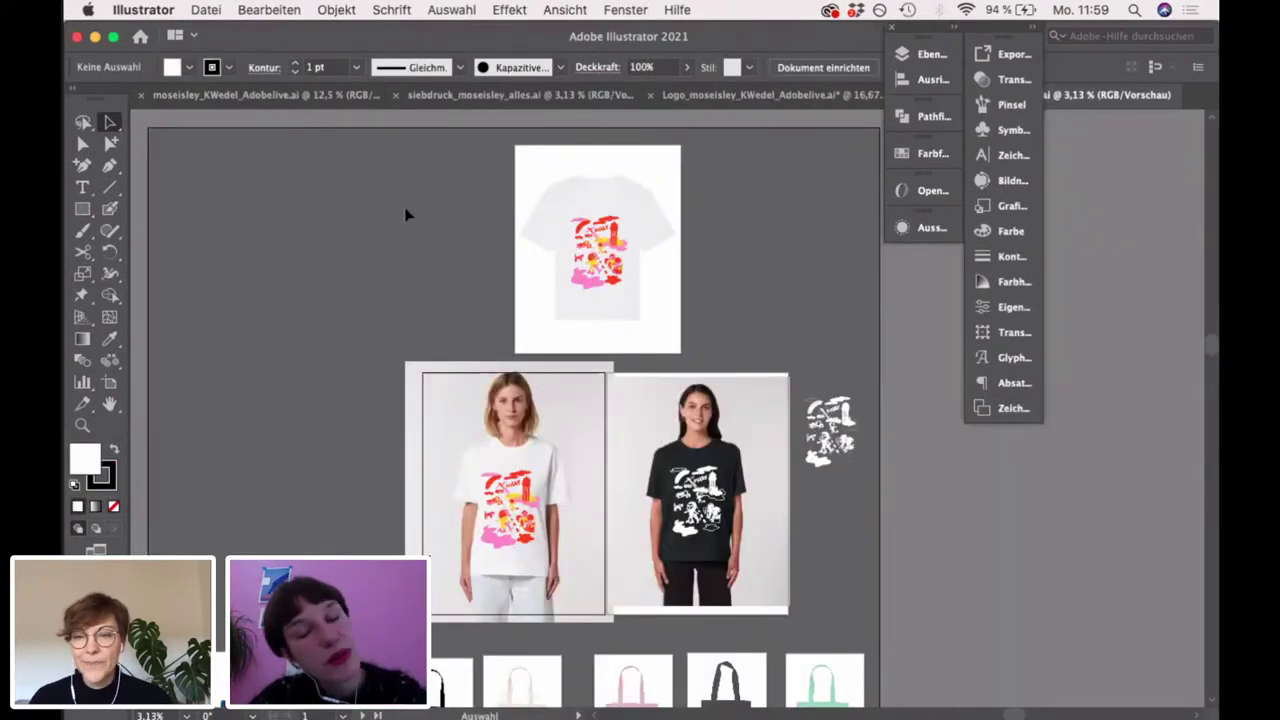
left_click_drag(369, 235, 351, 289)
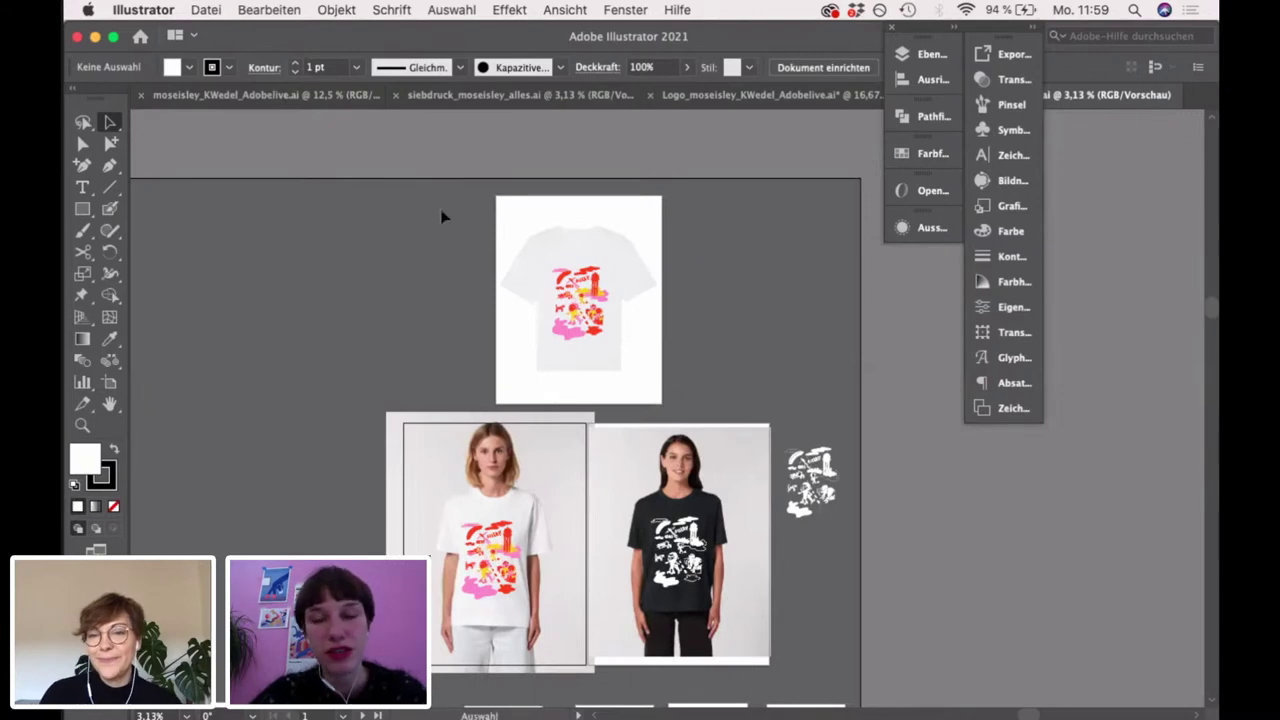
scroll(443, 216, "up", 2)
scroll(557, 263, "right", 5)
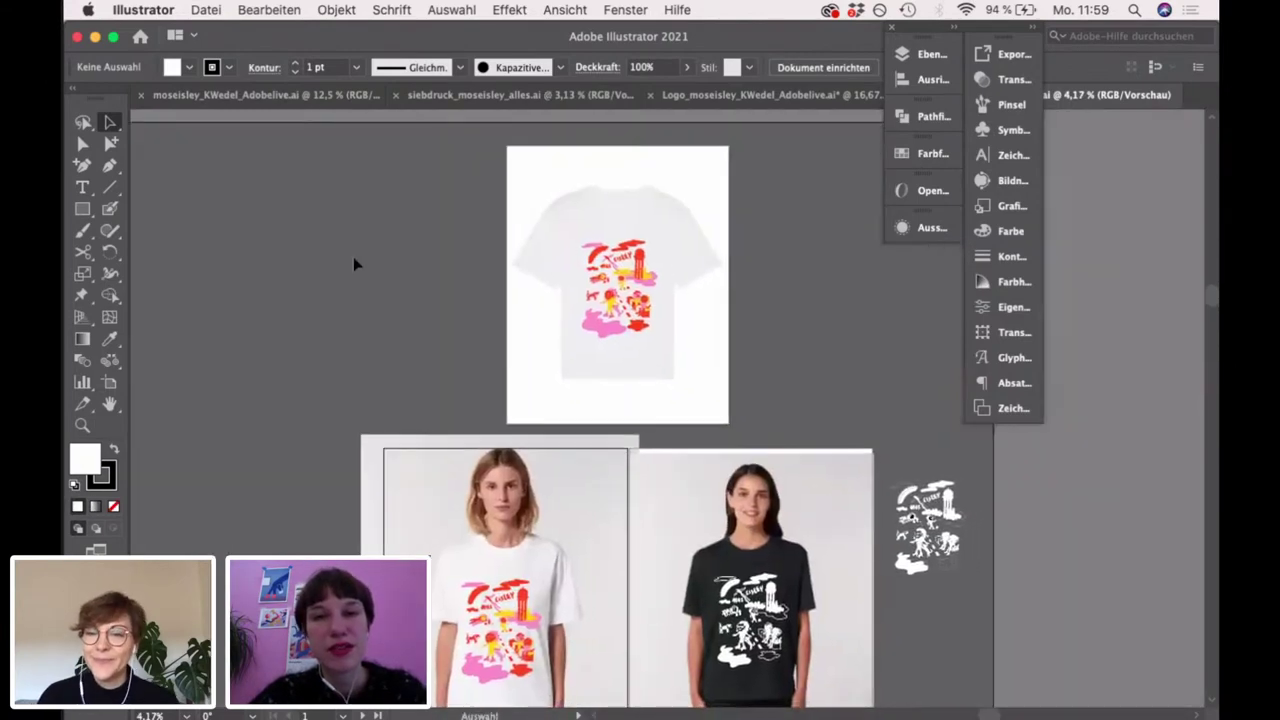
left_click_drag(990, 28, 1130, 28)
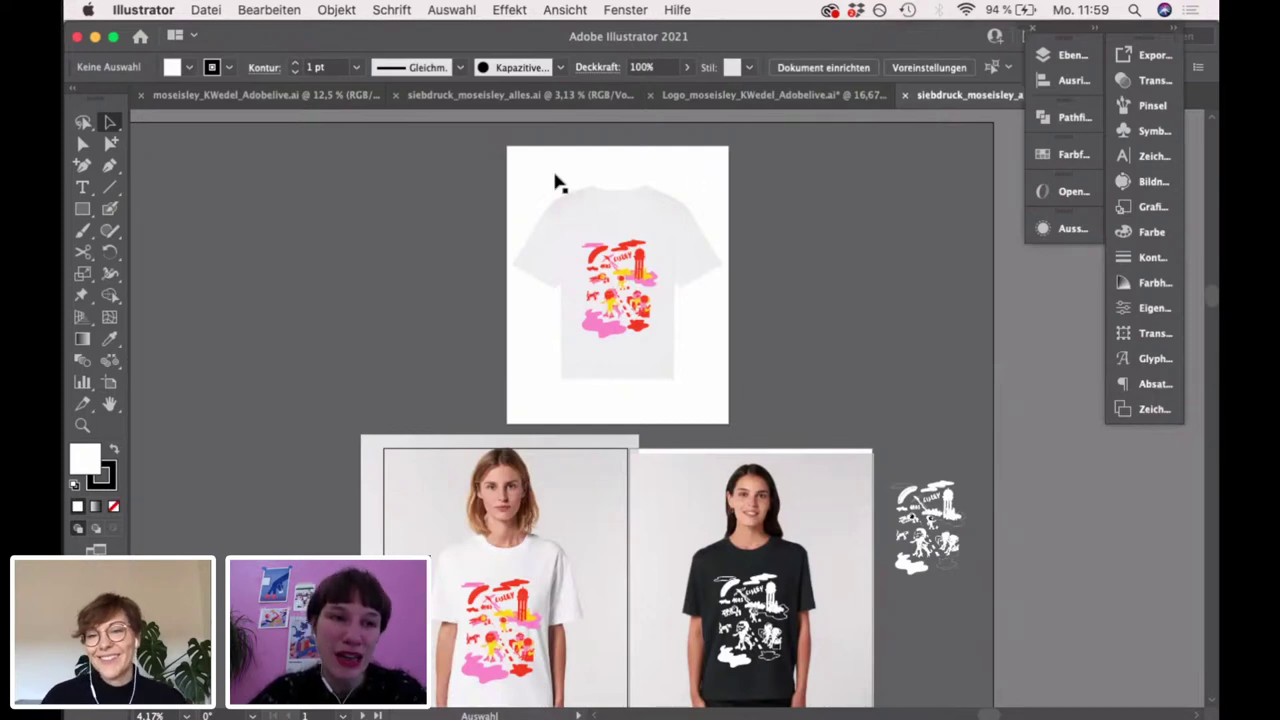
Examine the pink, red and yellow Mos Eisley print on the flat white T-shirt mockup
scroll(557, 180, "up", 2)
scroll(843, 340, "up", 1)
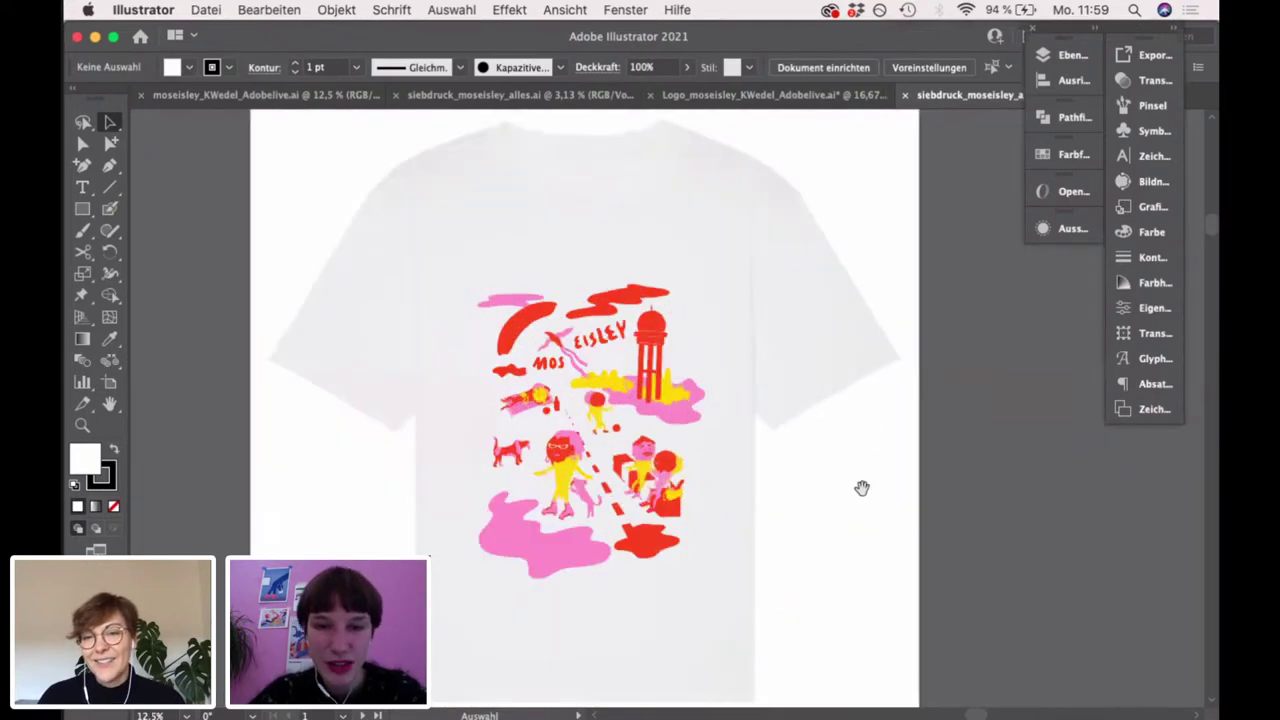
scroll(868, 490, "down", 3)
scroll(868, 490, "left", 2)
scroll(590, 206, "up", 2)
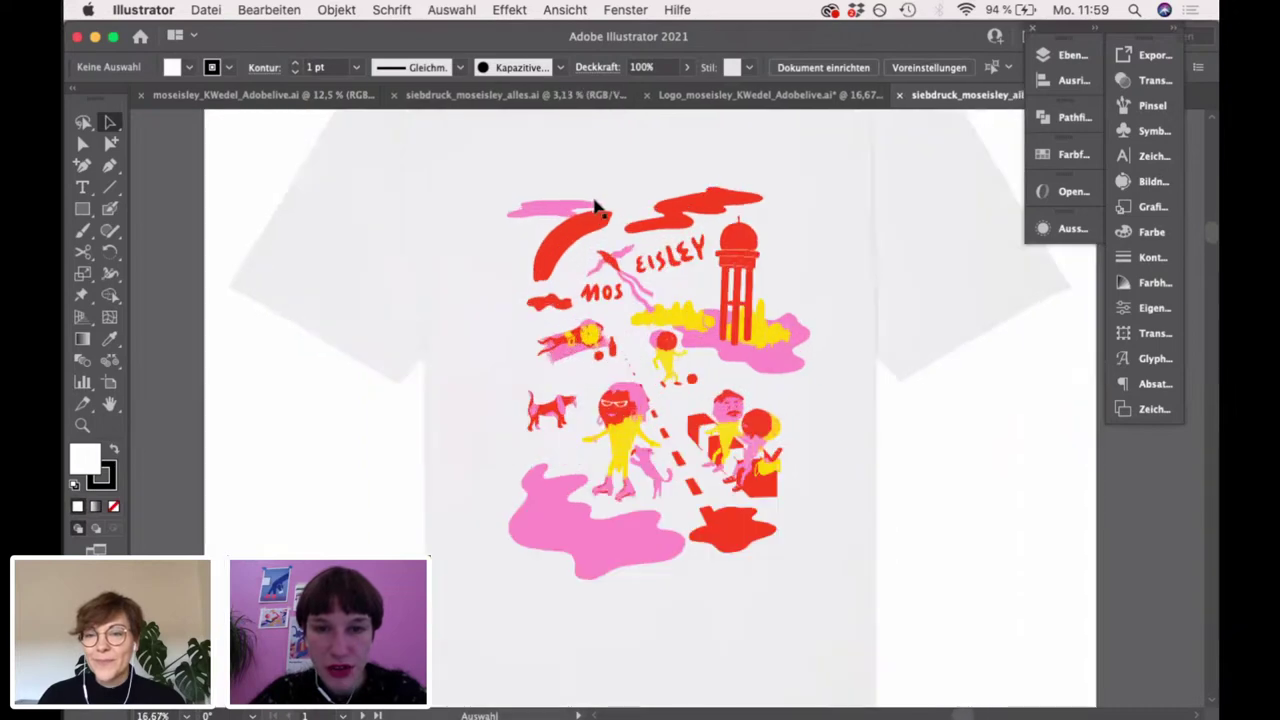
left_click_drag(903, 514, 851, 471)
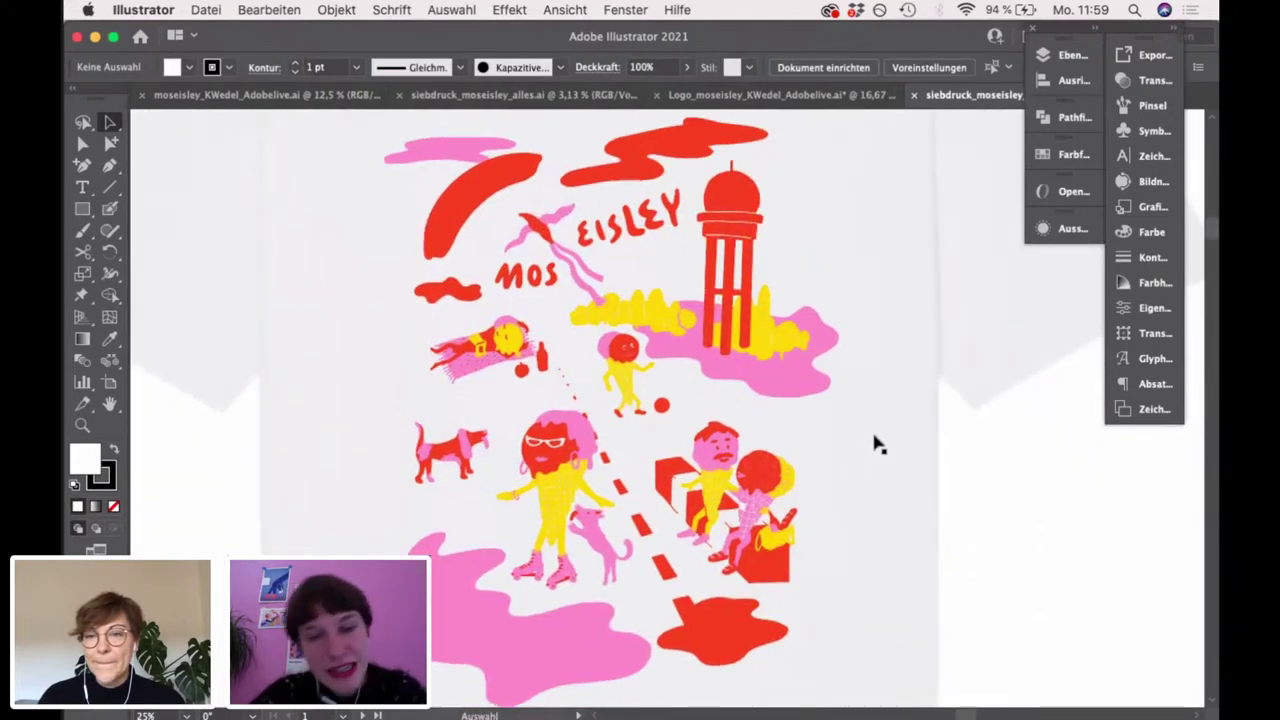
Inspect the ice-cream characters, dogs and trees of the colour illustration up close, return to the whole print and clear the selection
left_click(558, 515)
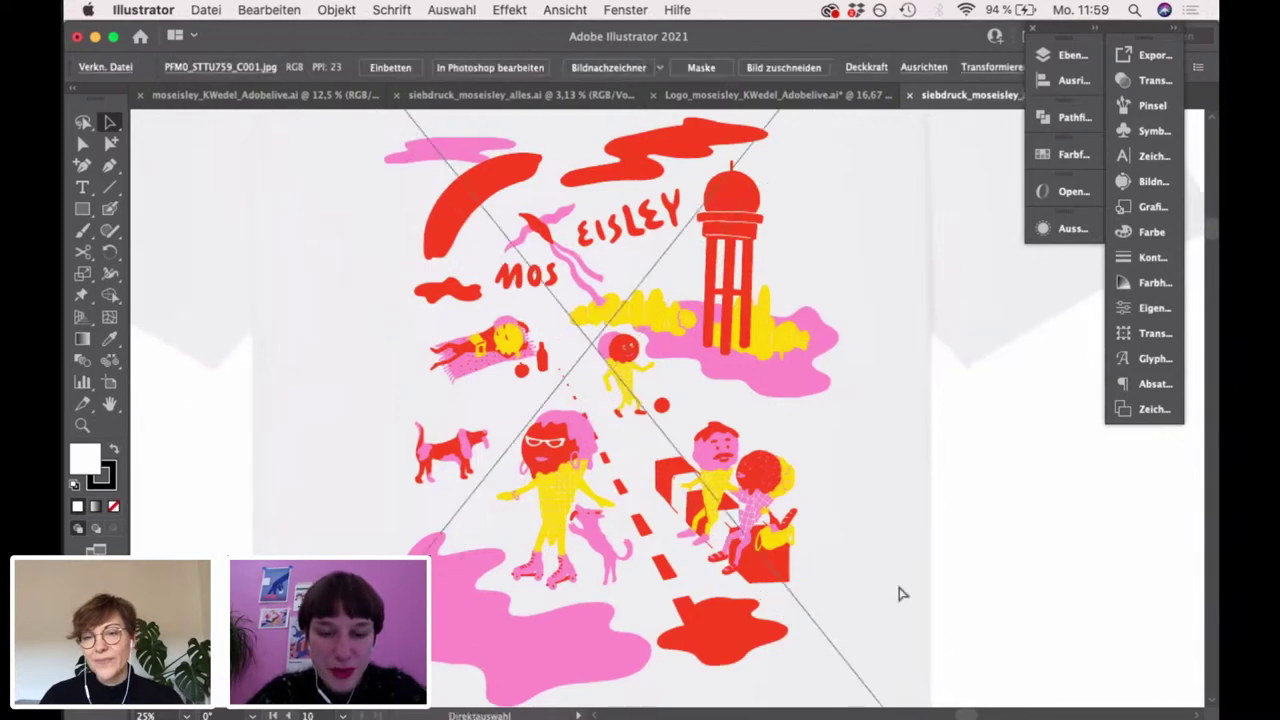
scroll(603, 562, "up", 1)
scroll(603, 562, "up", 1)
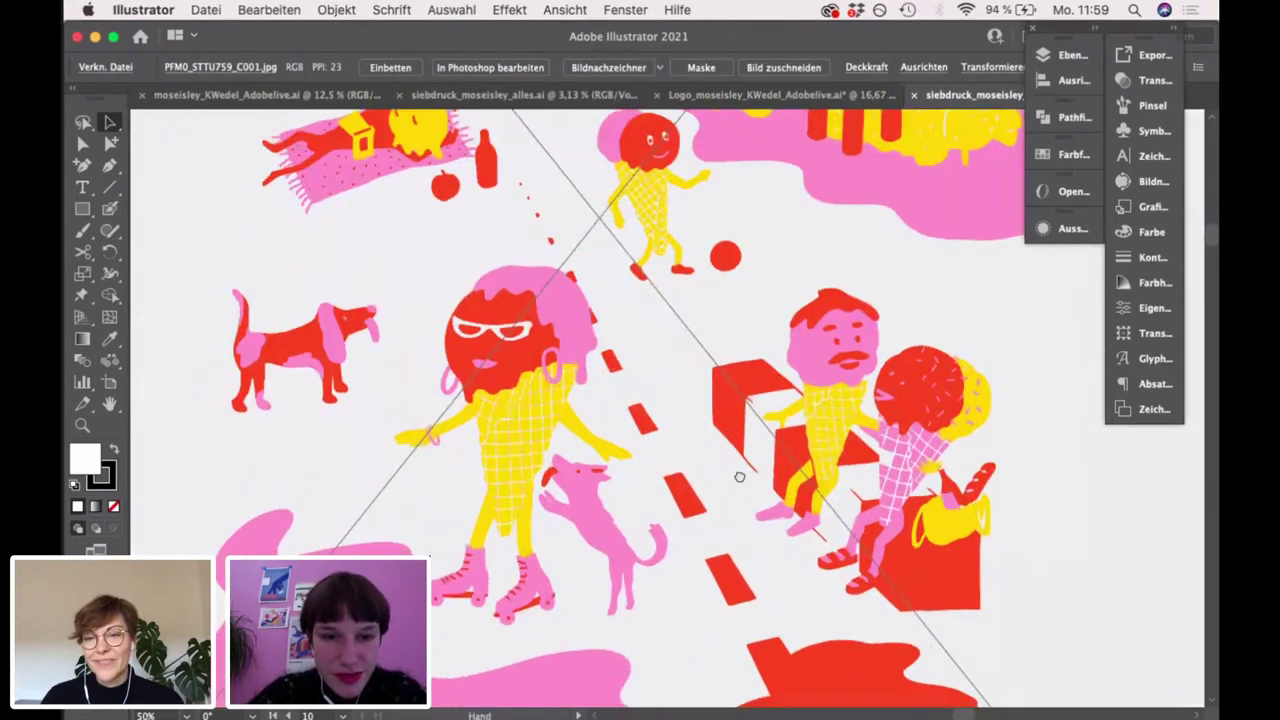
left_click_drag(740, 568, 745, 490)
left_click_drag(908, 500, 763, 595)
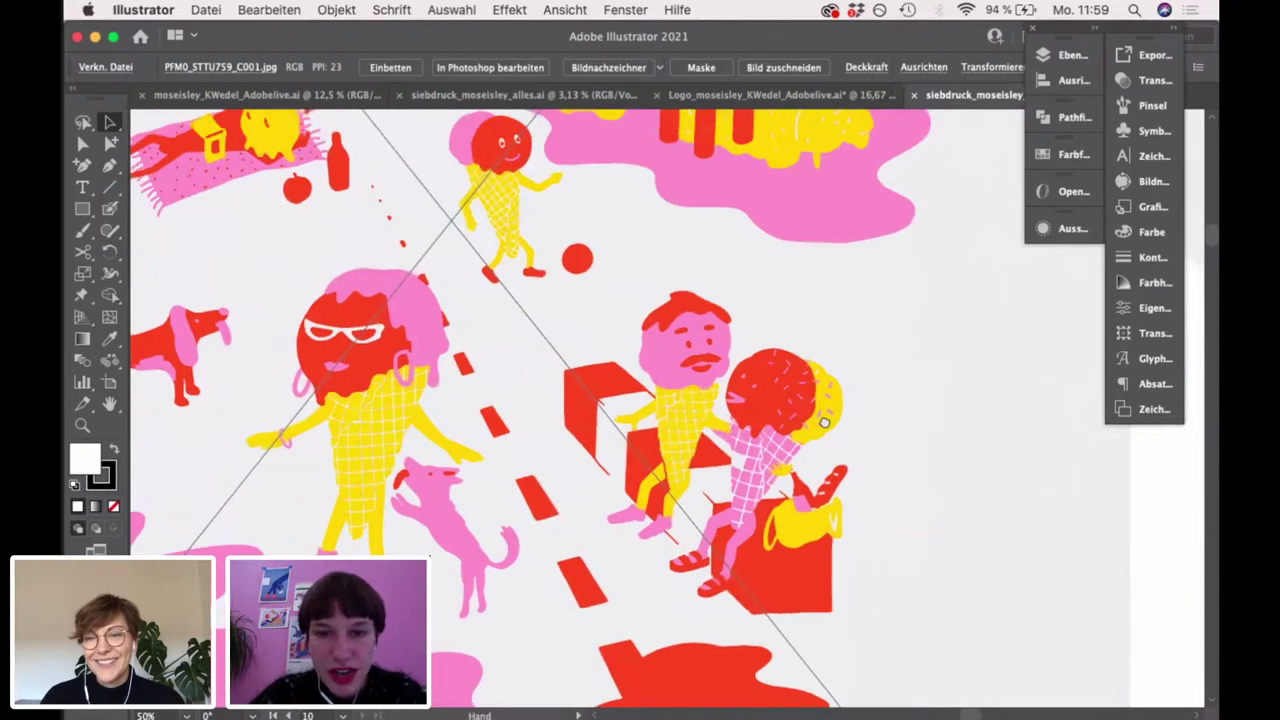
left_click_drag(740, 288, 839, 453)
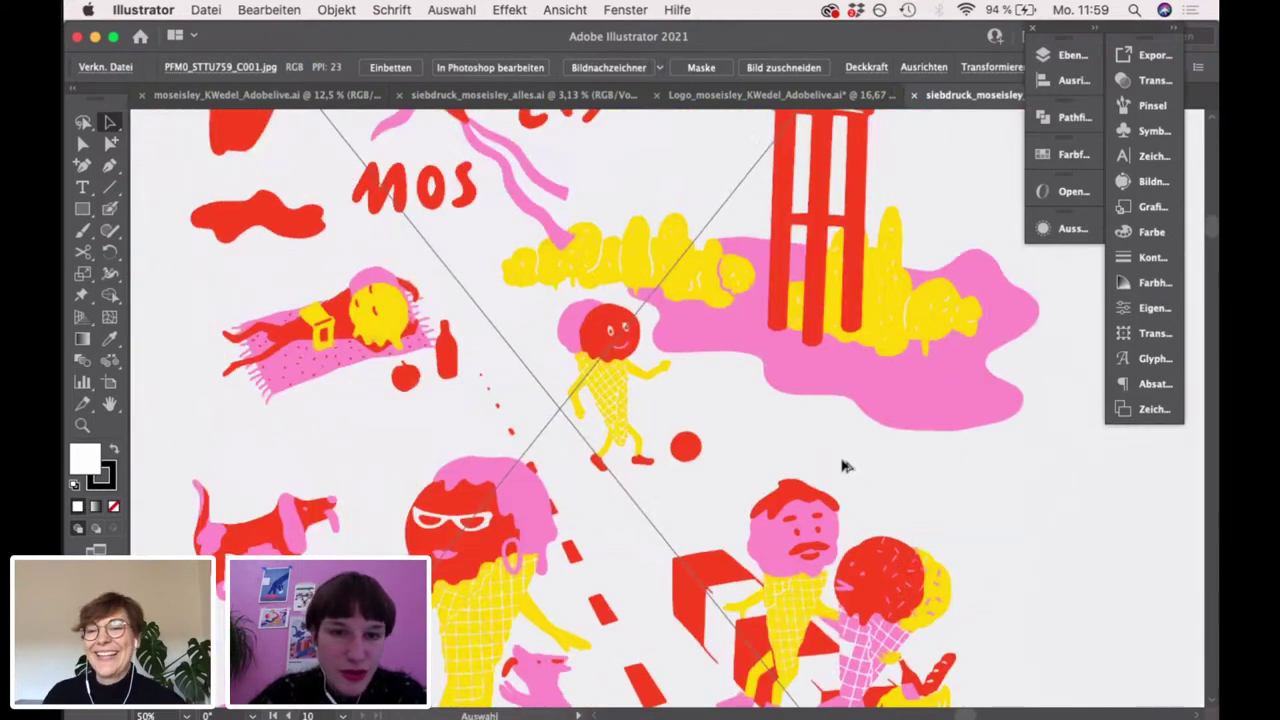
scroll(843, 466, "down", 2)
scroll(843, 466, "down", 1)
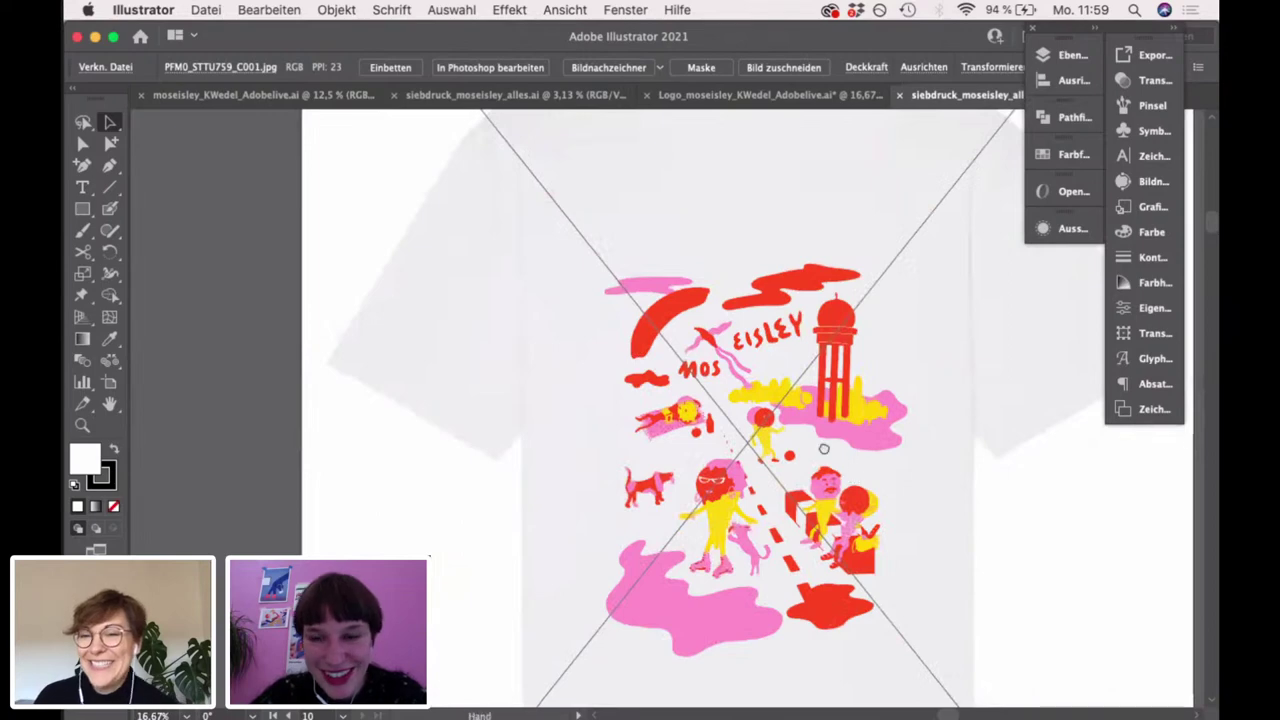
scroll(824, 449, "right", 3)
scroll(824, 449, "down", 1)
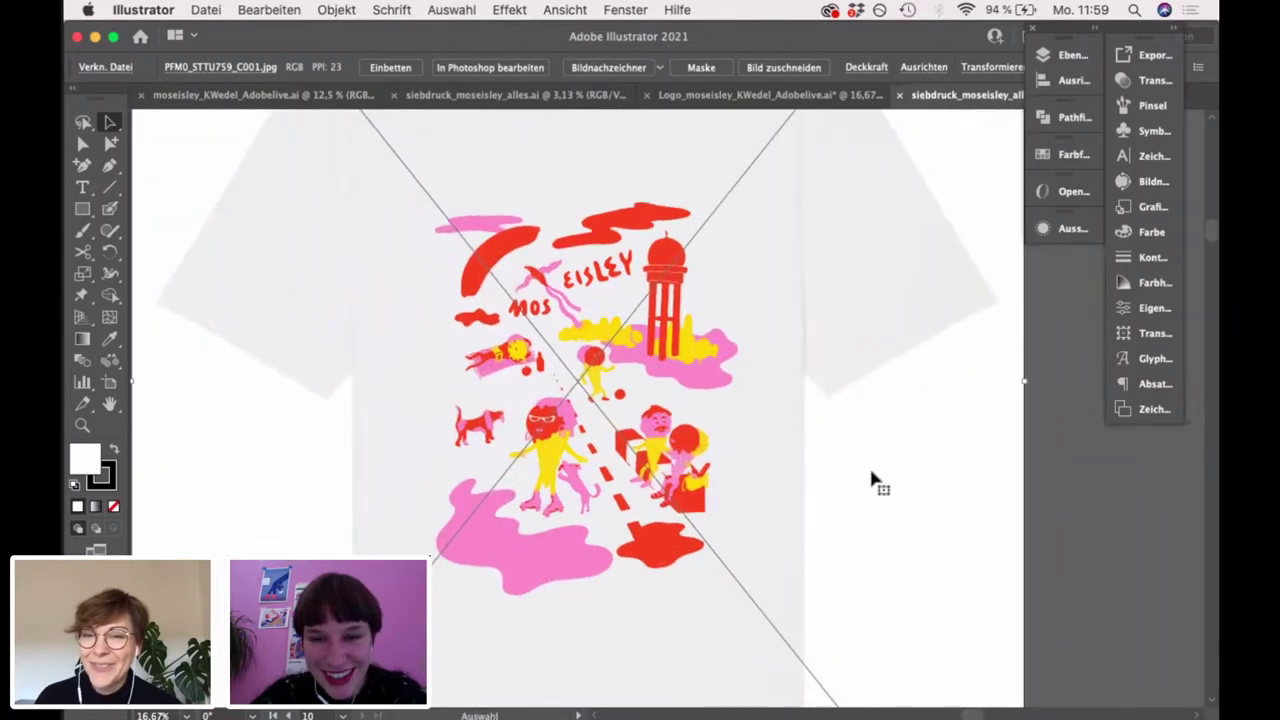
left_click(1090, 704)
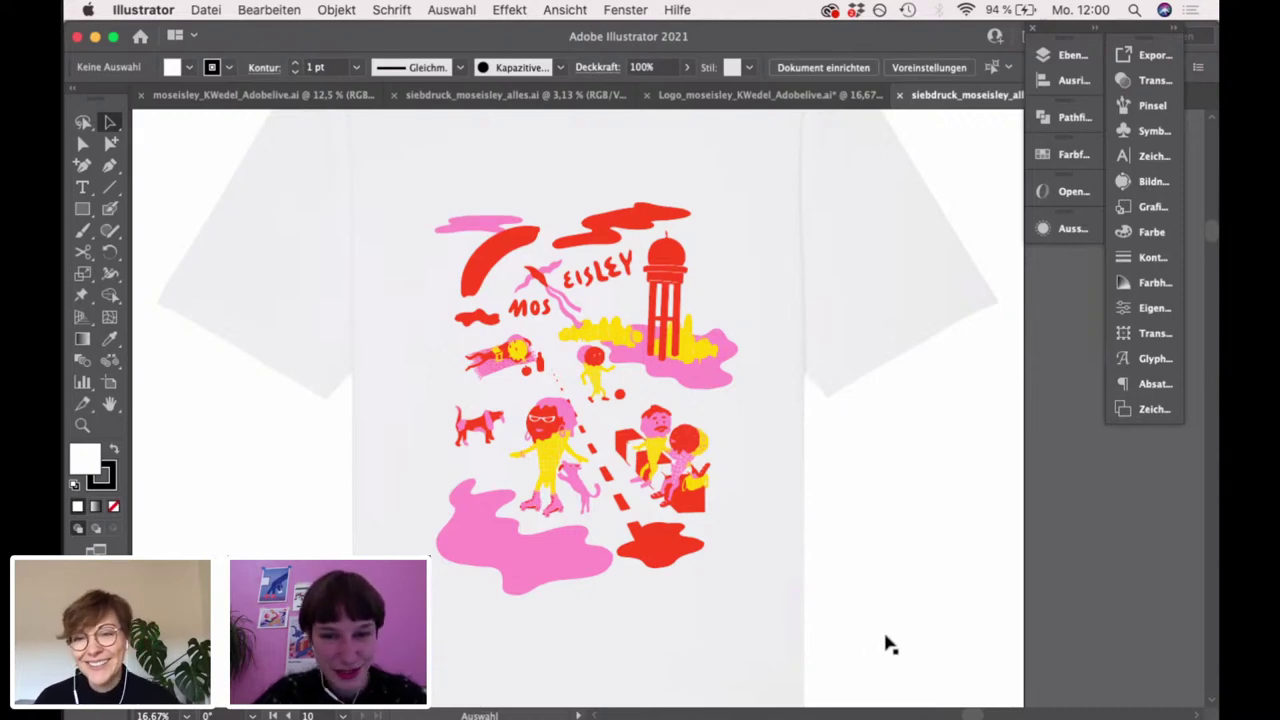
Look at the tower and lettering in the colour print, and view the flat white T-shirt mockup as a whole
scroll(886, 646, "down", 1)
scroll(905, 625, "down", 1)
scroll(652, 355, "up", 2)
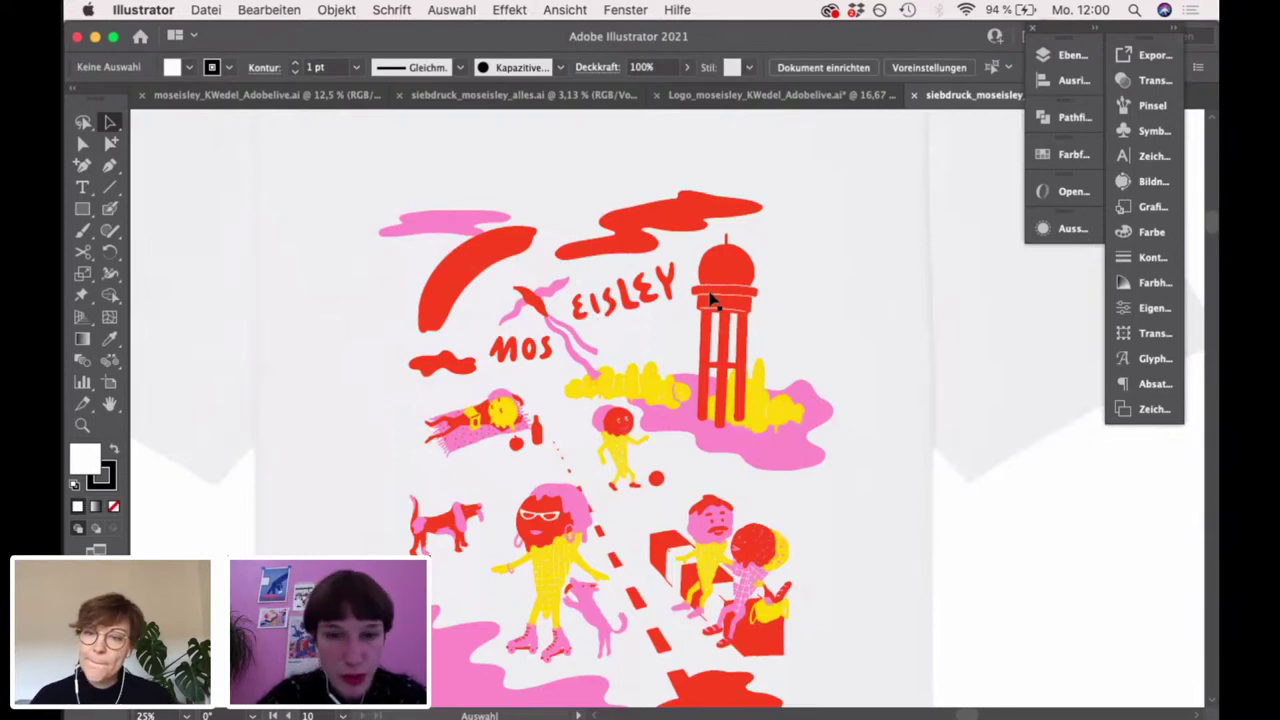
scroll(745, 424, "down", 2)
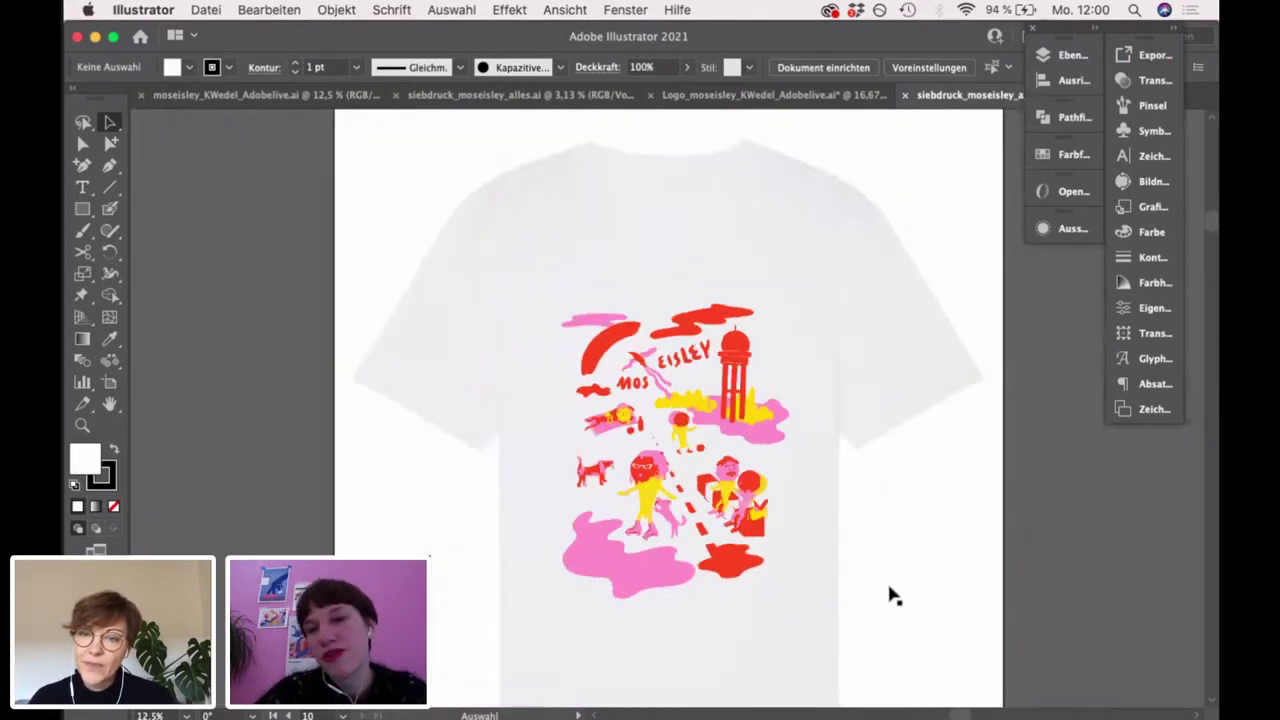
left_click_drag(882, 600, 849, 534)
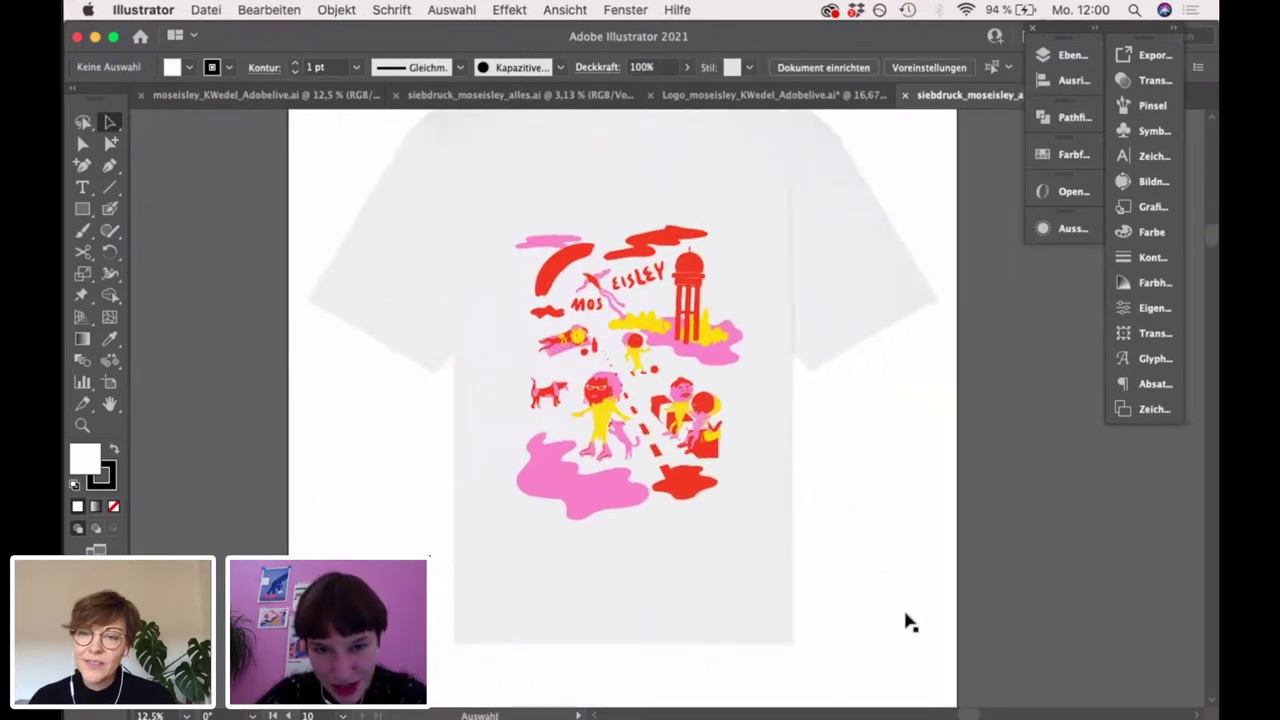
scroll(909, 620, "down", 1)
left_click_drag(909, 620, 801, 522)
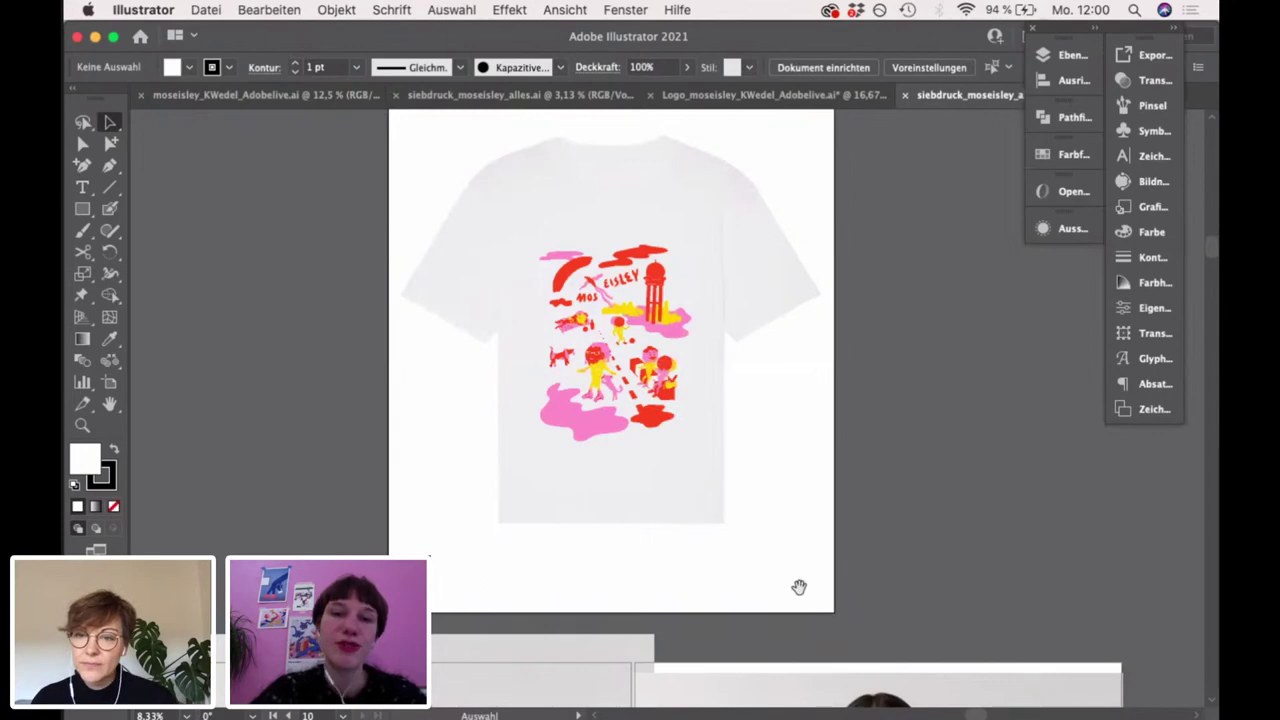
View the two T-shirt mockups worn by models and examine the one-colour white print on the black shirt
scroll(803, 560, "down", 5)
scroll(734, 503, "left", 2)
scroll(734, 503, "down", 8)
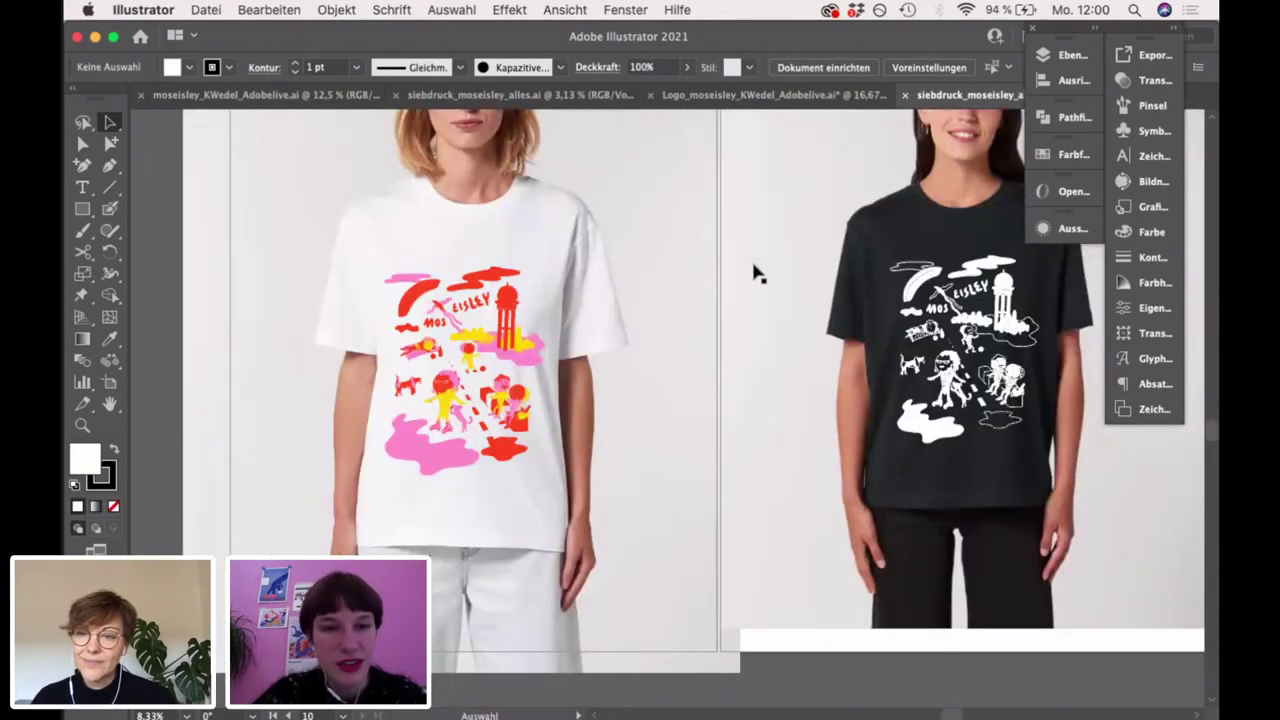
scroll(660, 263, "right", 5)
scroll(648, 348, "up", 1)
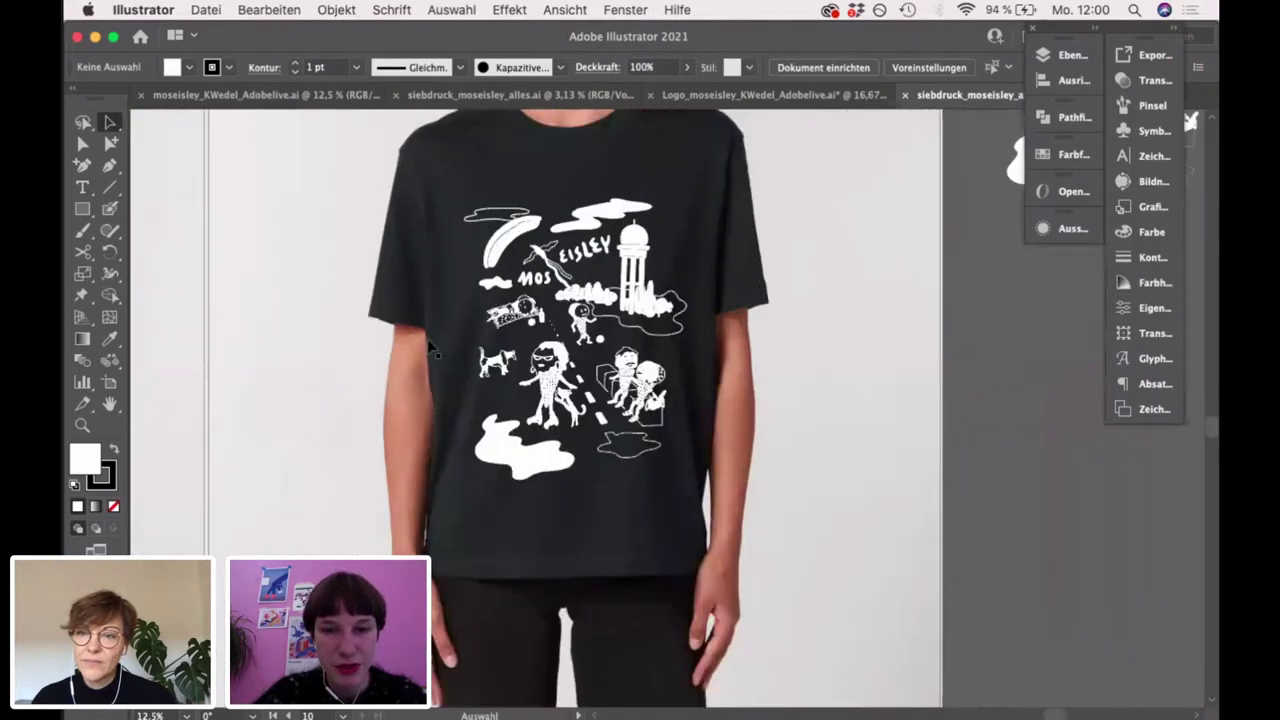
scroll(368, 252, "up", 1)
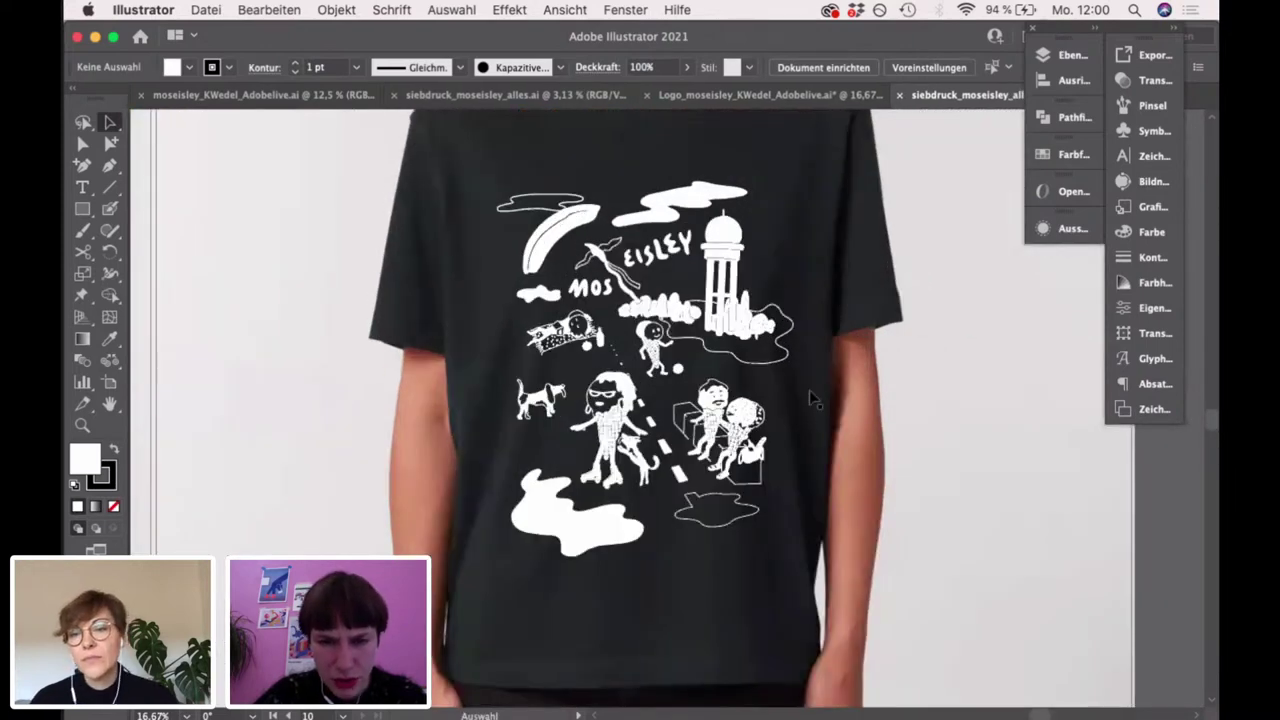
scroll(812, 398, "up", 1)
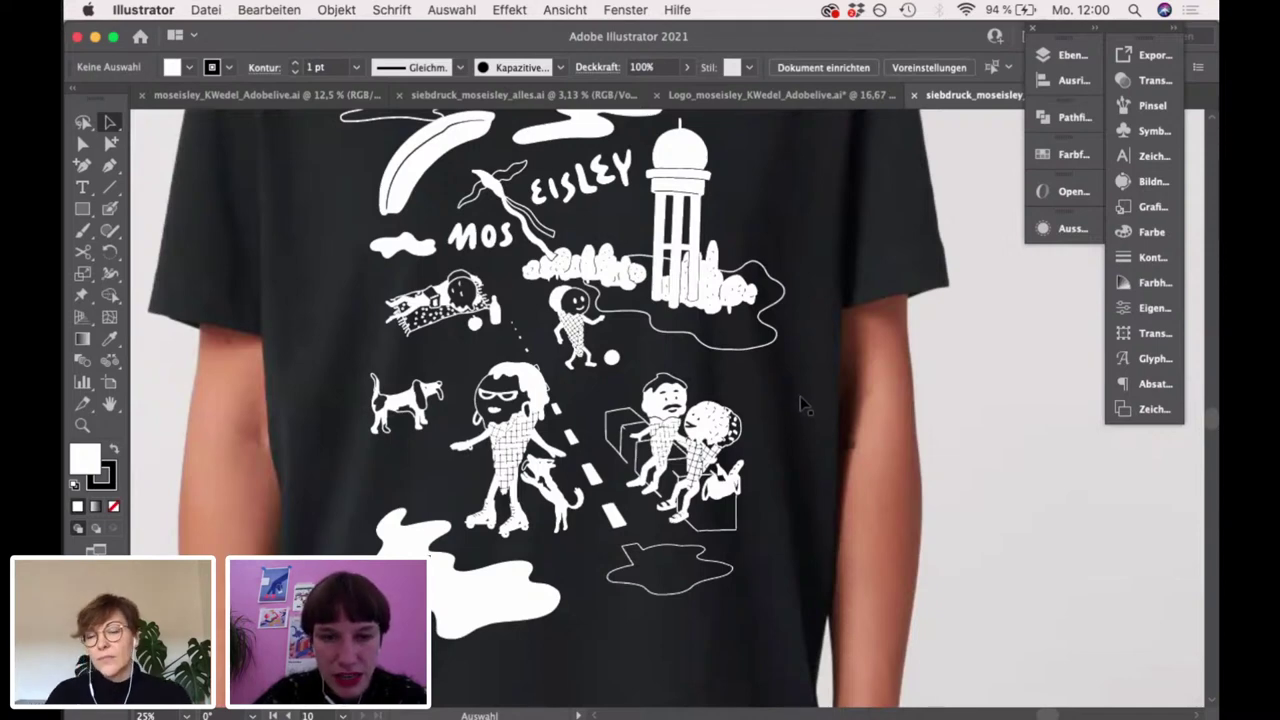
Select the white artwork group on the black T-shirt to show its outlines, and deselect it again
left_click(723, 598)
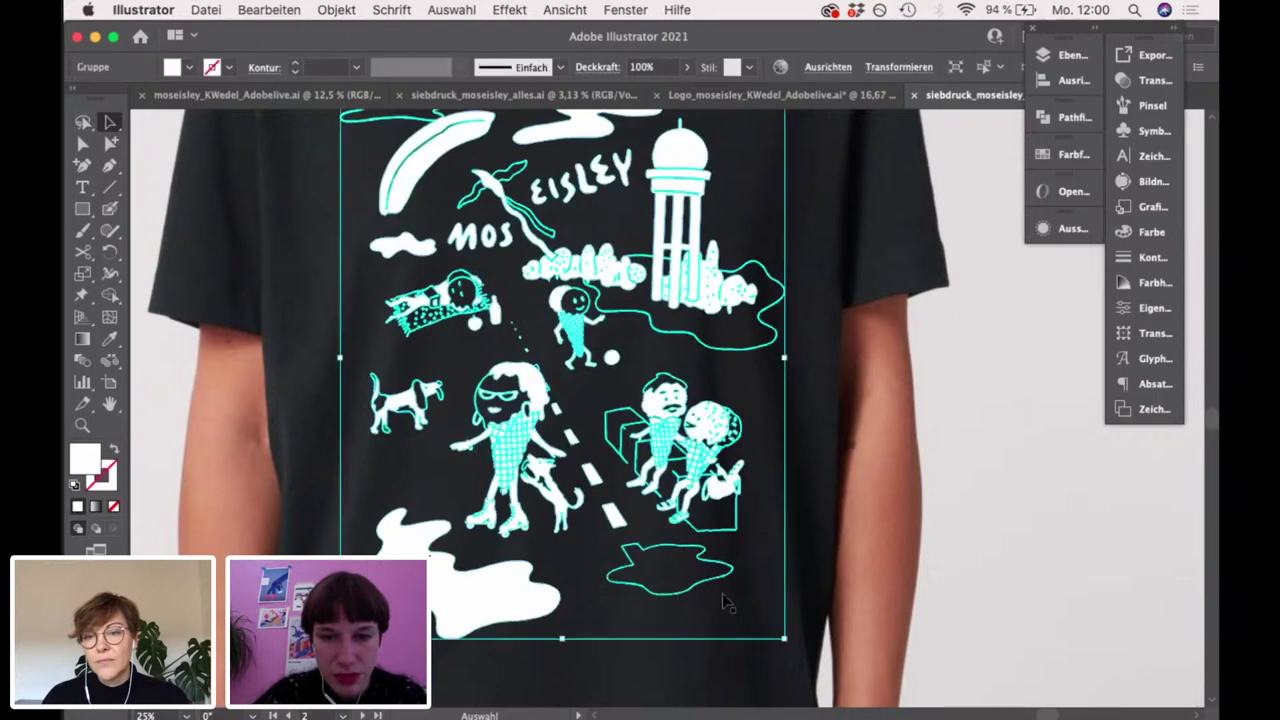
left_click(882, 530)
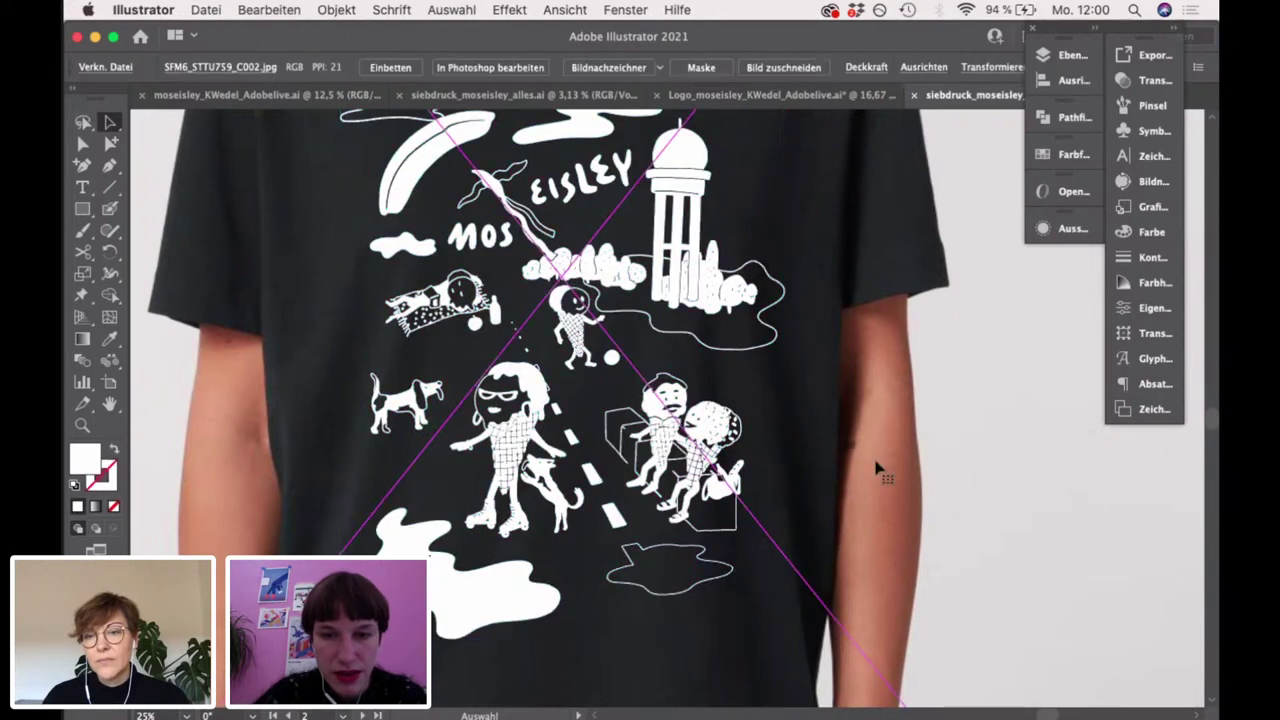
left_click(782, 345)
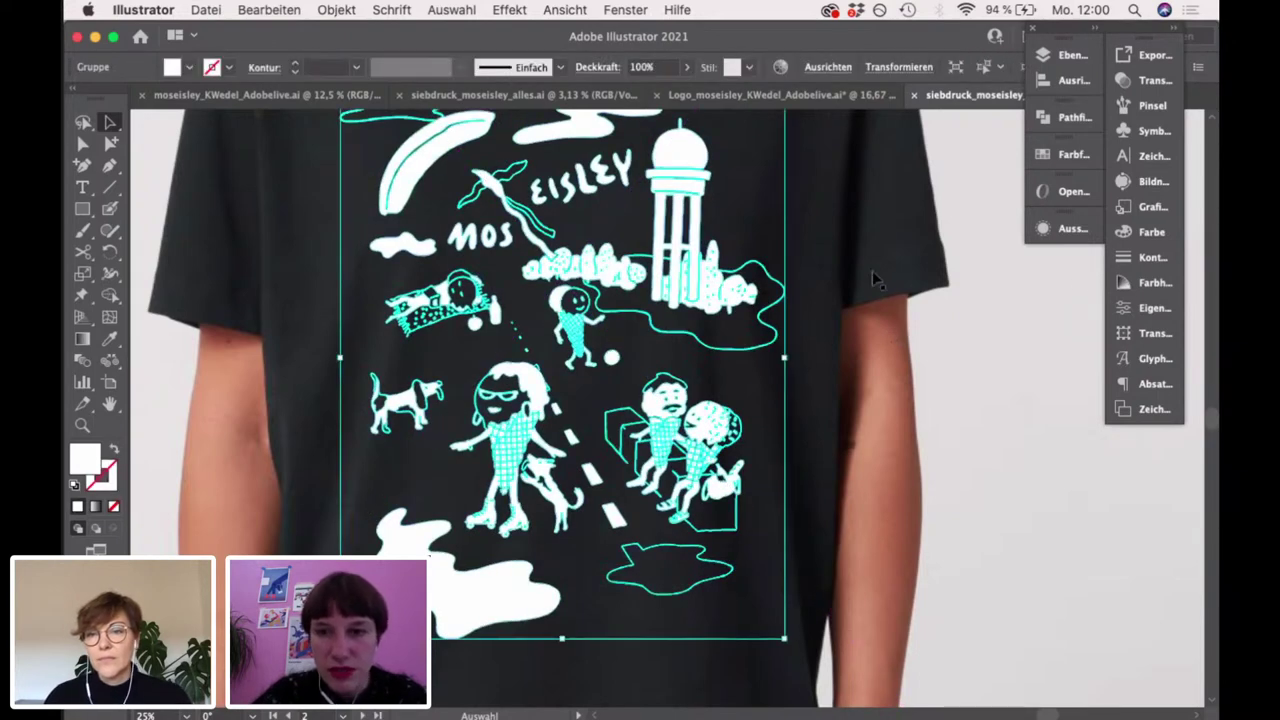
key("super+minus")
left_click(1140, 697)
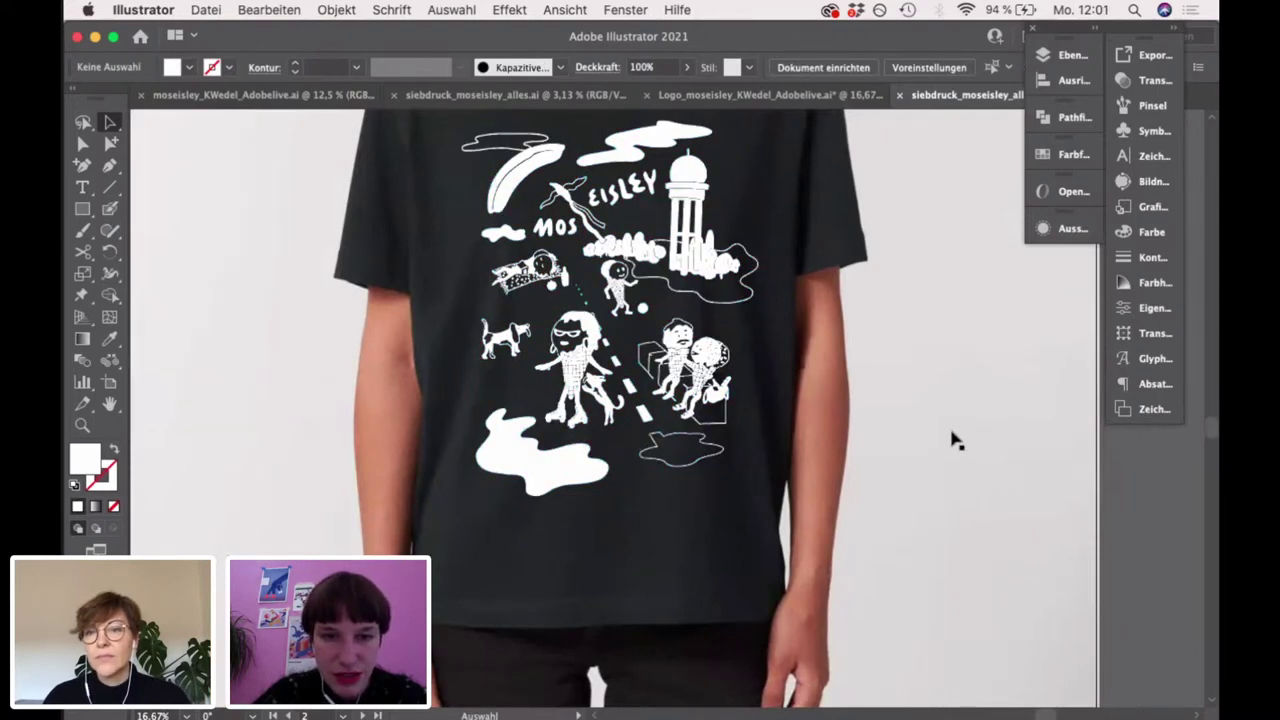
Compare the worn white and black T-shirts and examine the roller-skating ice-cream figure and dogs in the white print
scroll(870, 530, "down", 1)
scroll(870, 530, "down", 1)
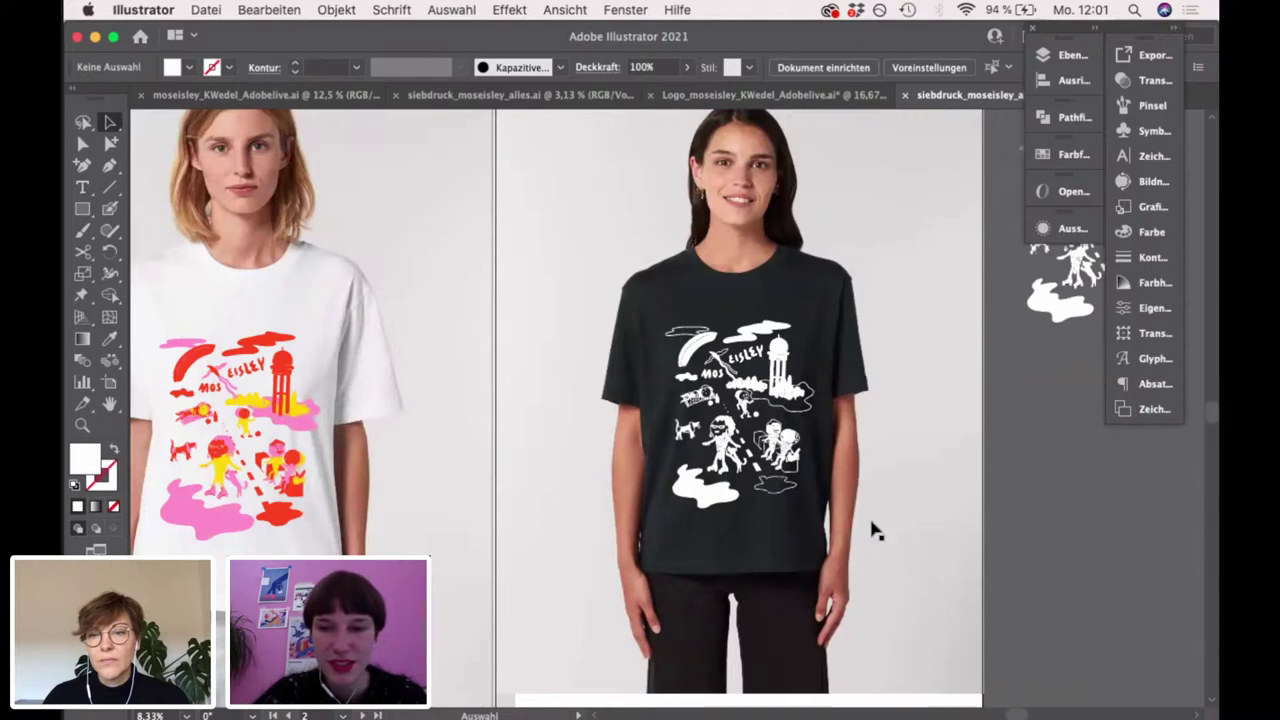
scroll(874, 523, "down", 1)
scroll(874, 523, "right", 1)
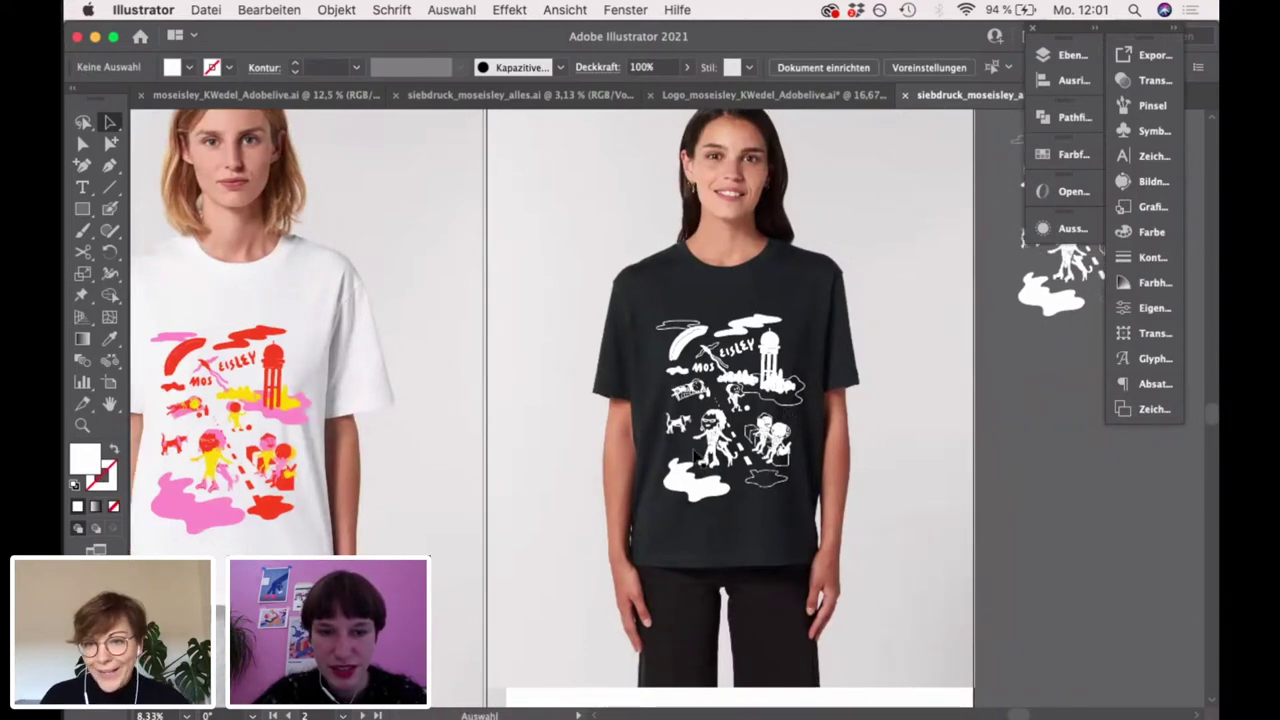
scroll(718, 468, "up", 1)
scroll(715, 400, "up", 4)
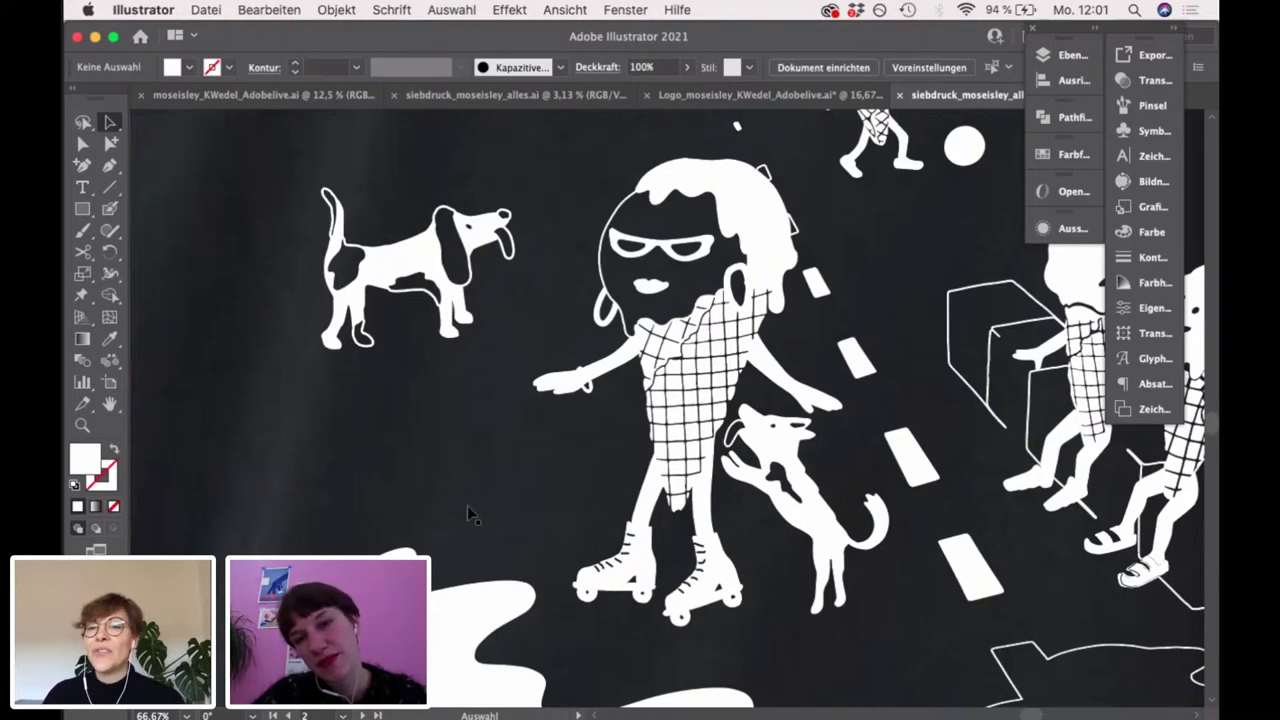
scroll(467, 505, "down", 3)
scroll(467, 505, "down", 2)
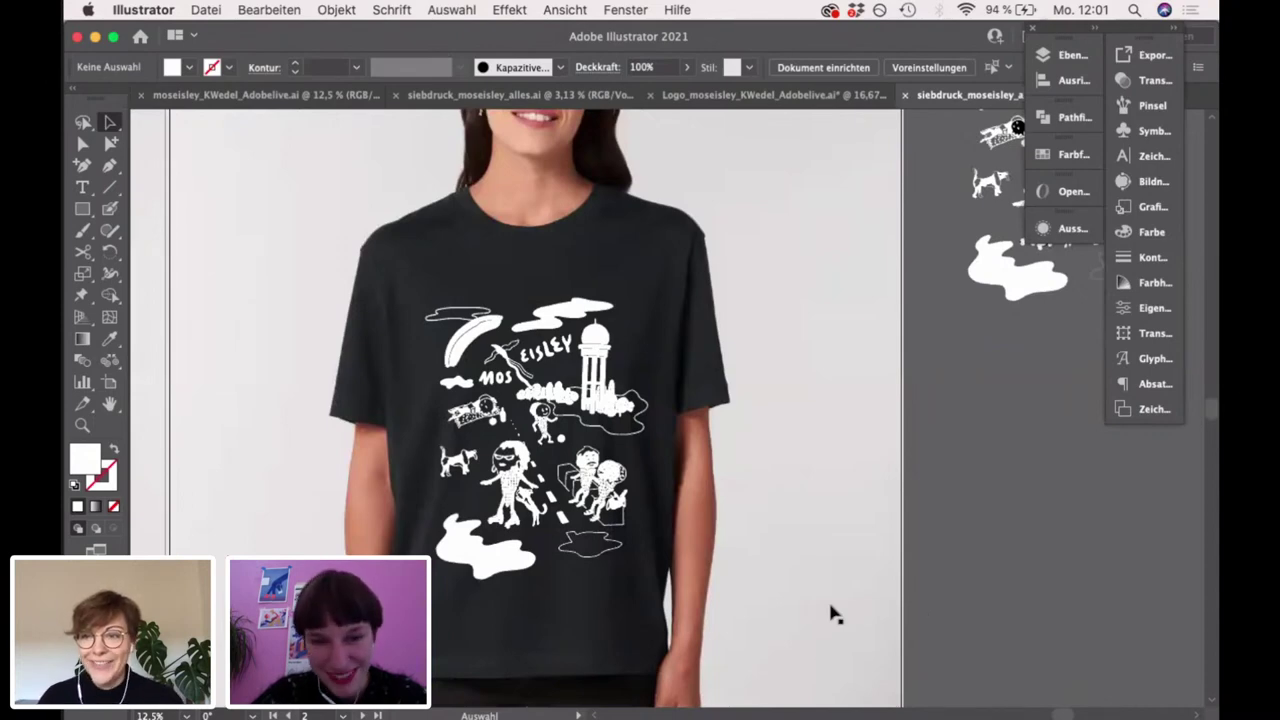
View the colour print on the white T-shirt and the white print on the black T-shirt side by side
scroll(706, 609, "left", 5)
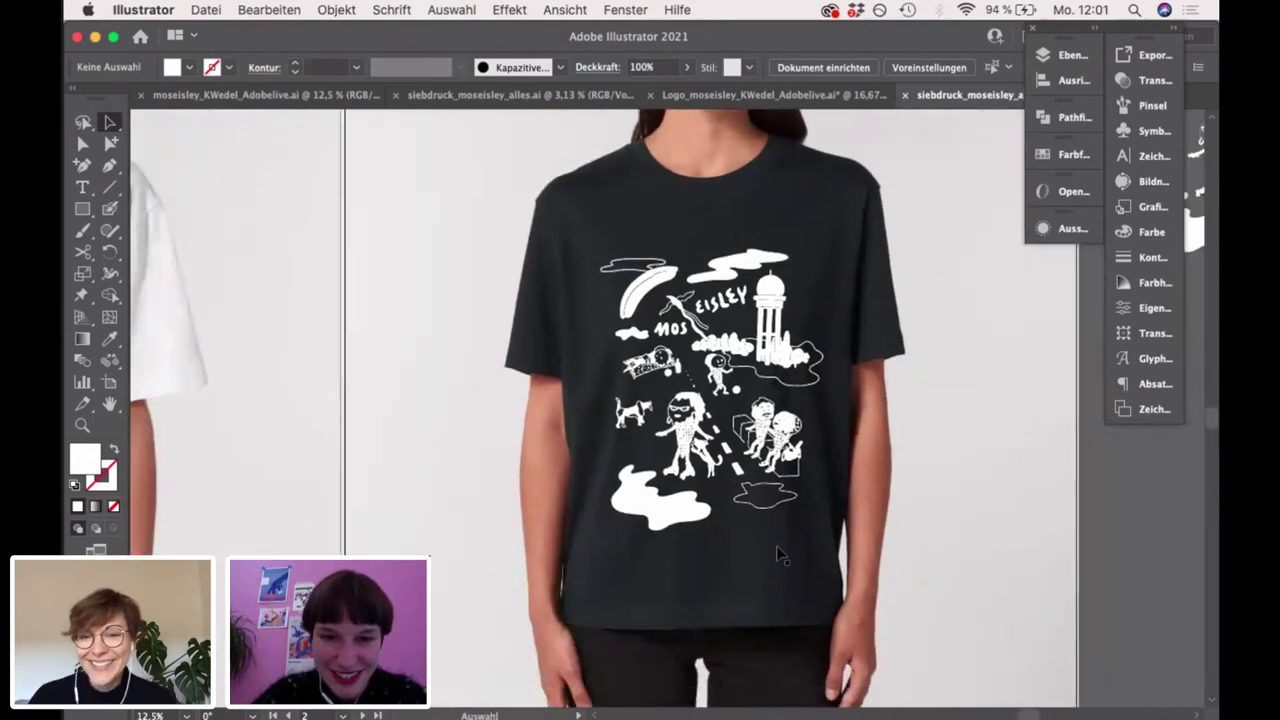
scroll(780, 555, "up", 2)
scroll(782, 597, "down", 1)
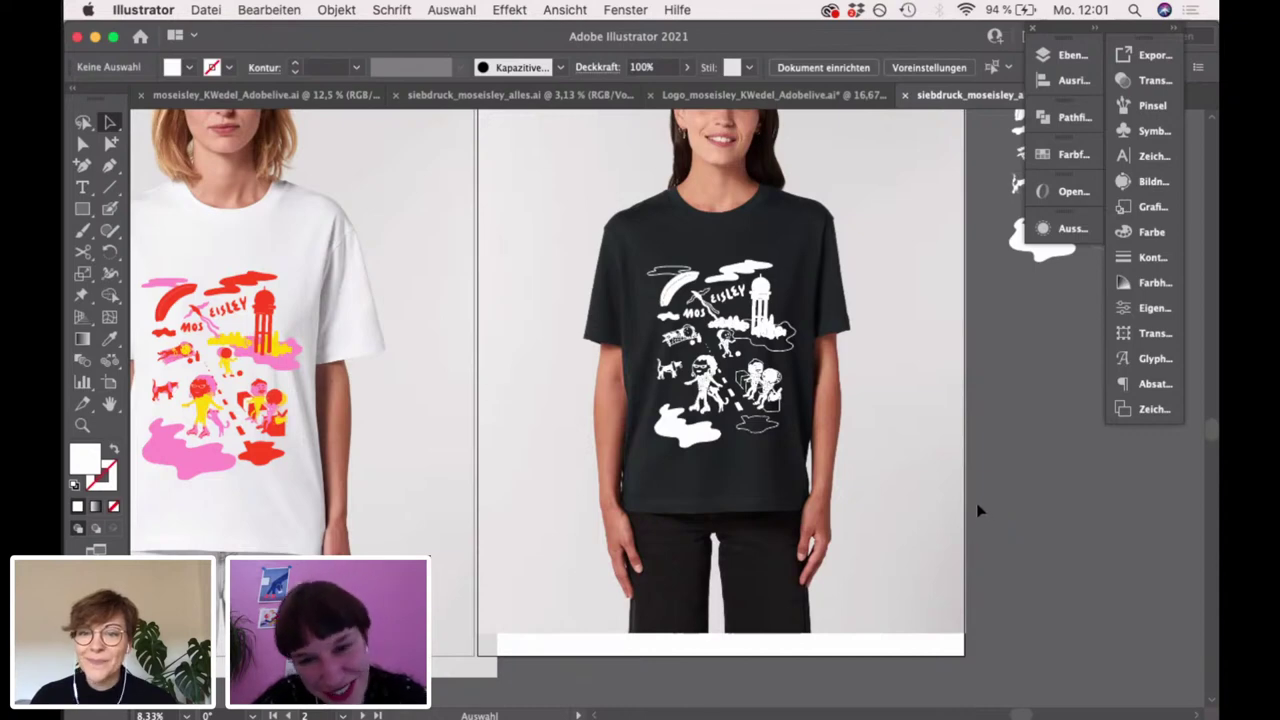
left_click_drag(946, 491, 874, 409)
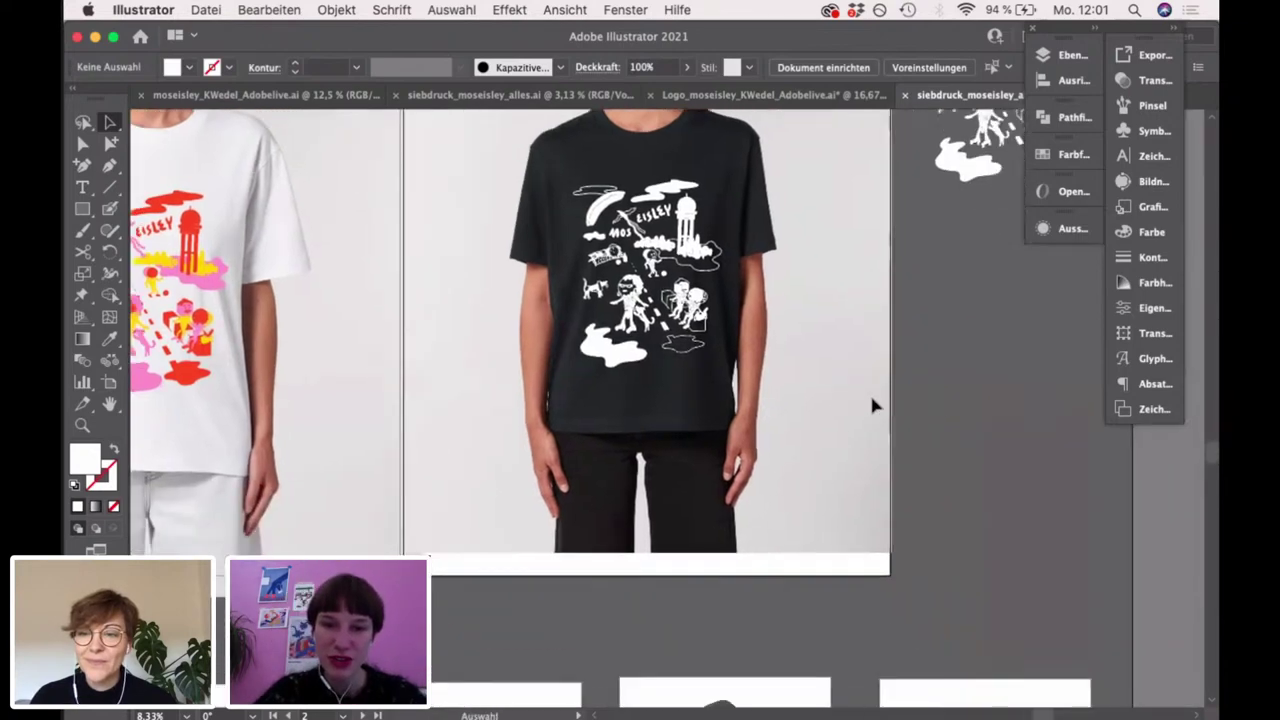
scroll(520, 375, "left", 5)
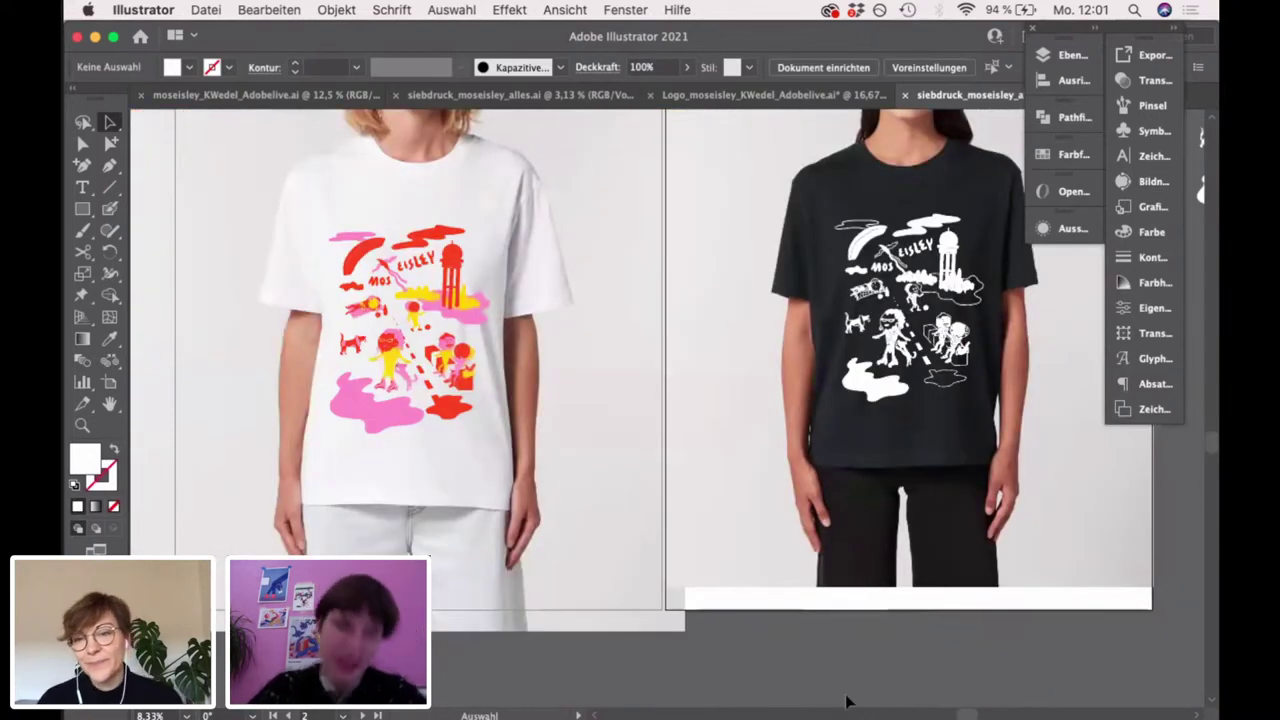
scroll(800, 680, "right", 3)
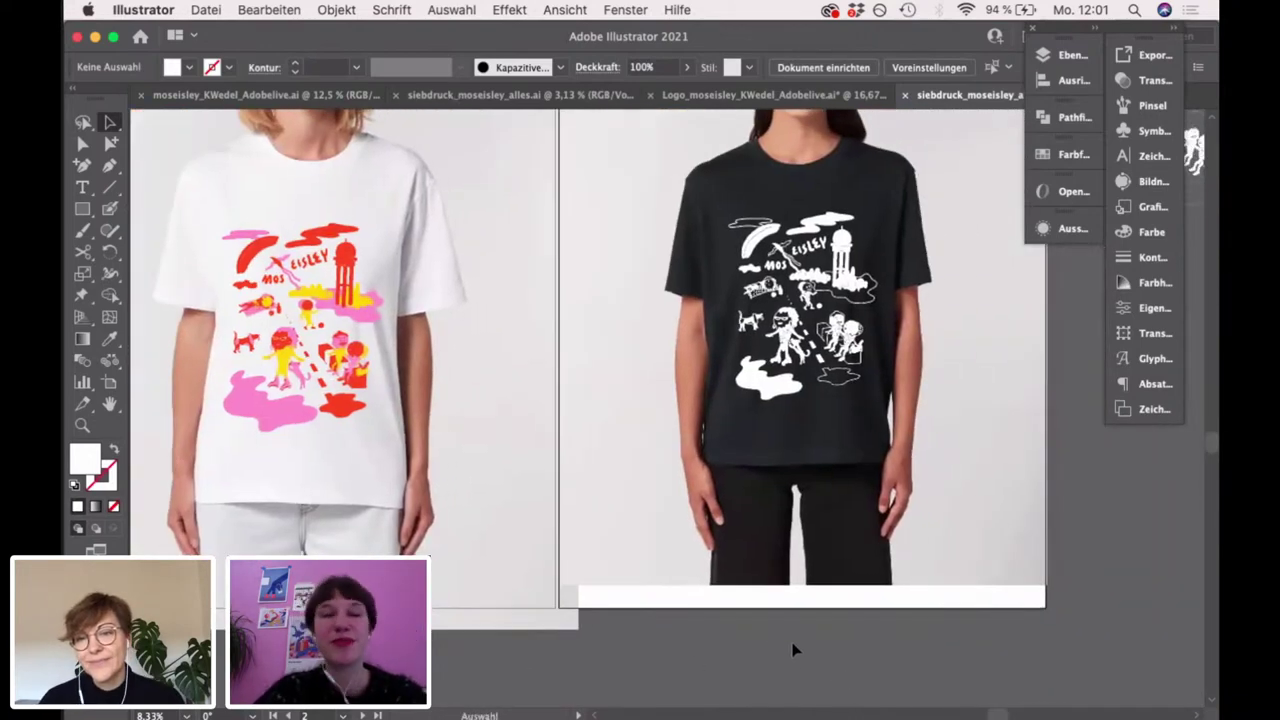
View the black T-shirt mockup and the row of tote bag mockups beneath it
scroll(855, 677, "right", 3)
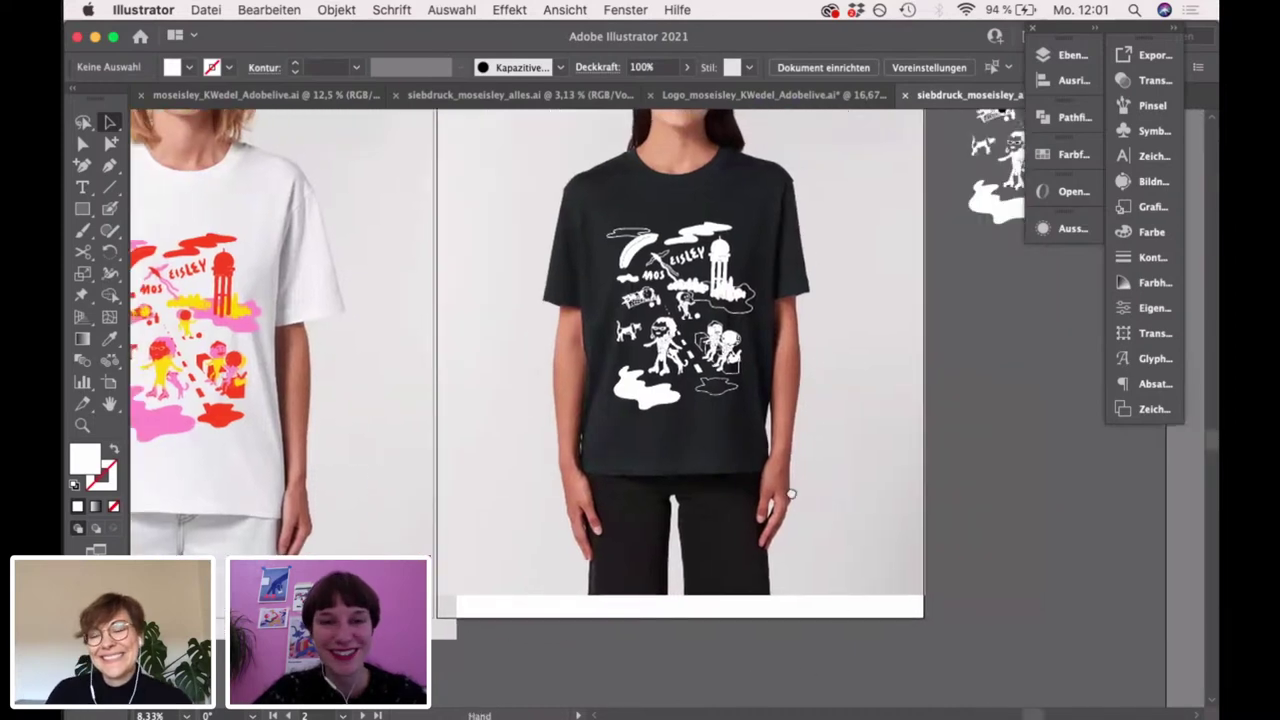
scroll(829, 480, "right", 4)
scroll(829, 480, "up", 1)
left_click_drag(818, 610, 943, 377)
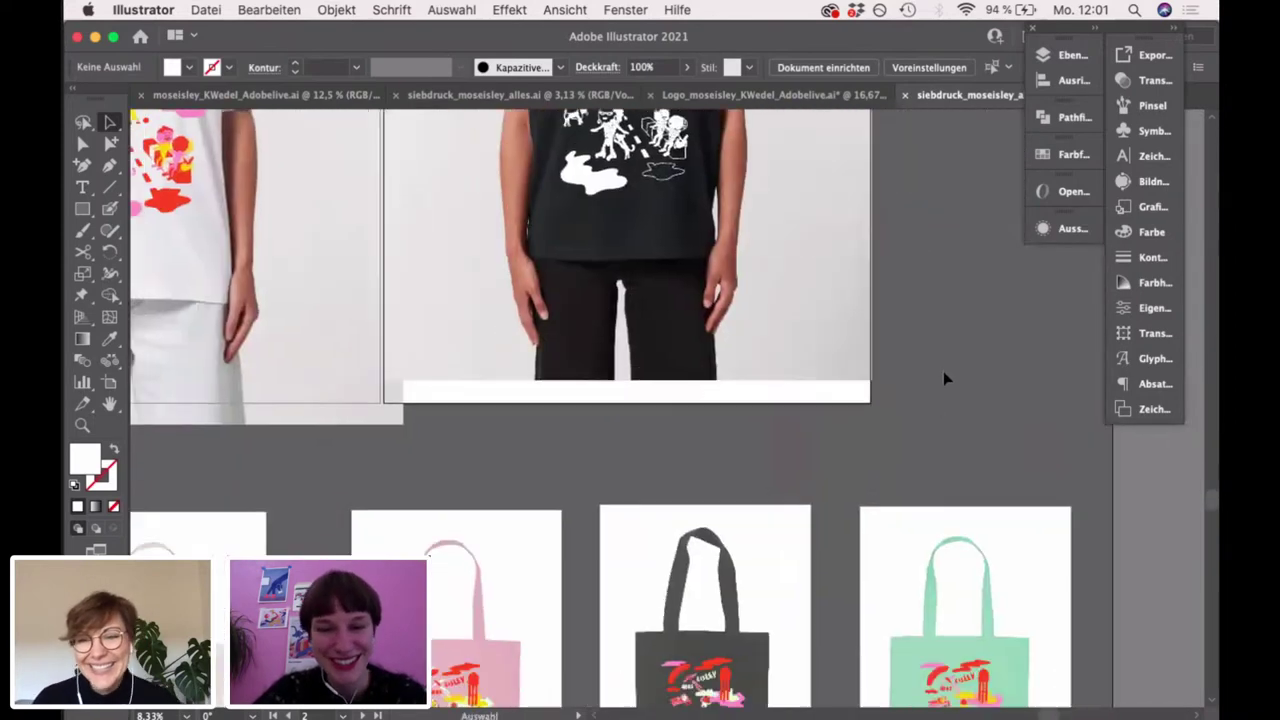
Select the red, pink and yellow colour groups of the white T-shirt's print one after another to show the print layers, and deselect them
scroll(943, 377, "left", 5)
scroll(943, 377, "up", 3)
left_click(372, 344)
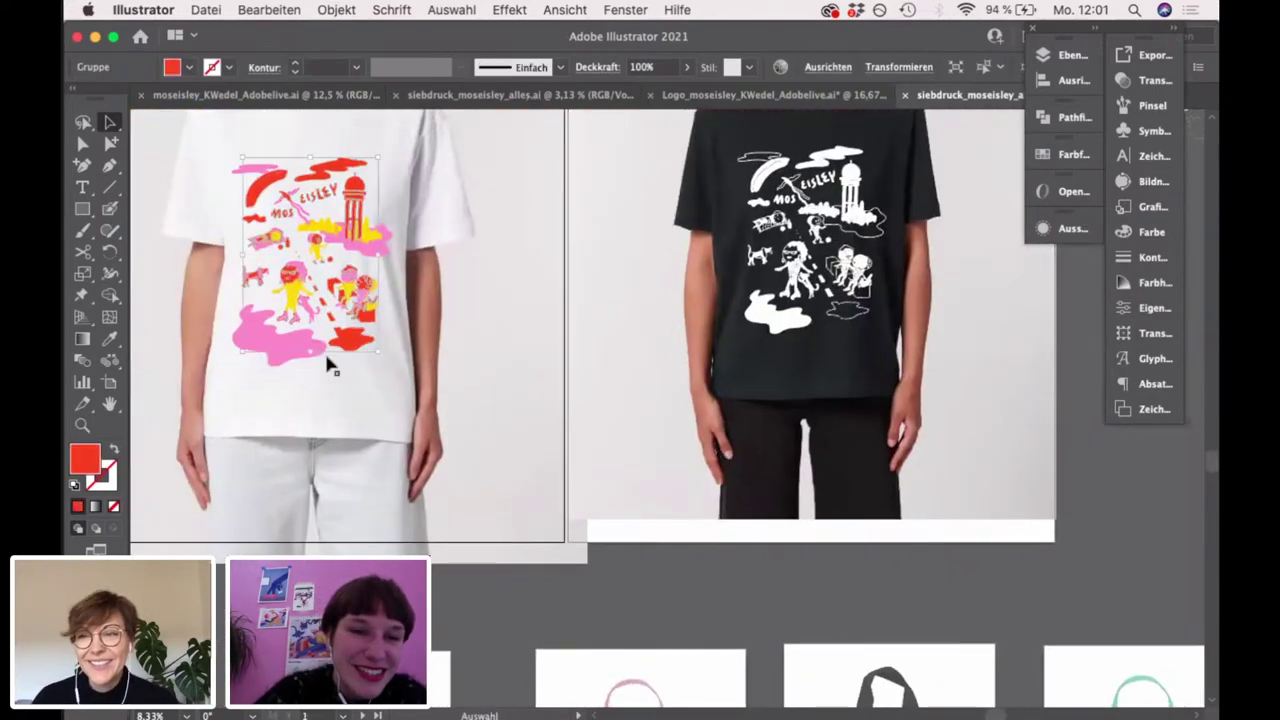
key("super+plus")
left_click(266, 426)
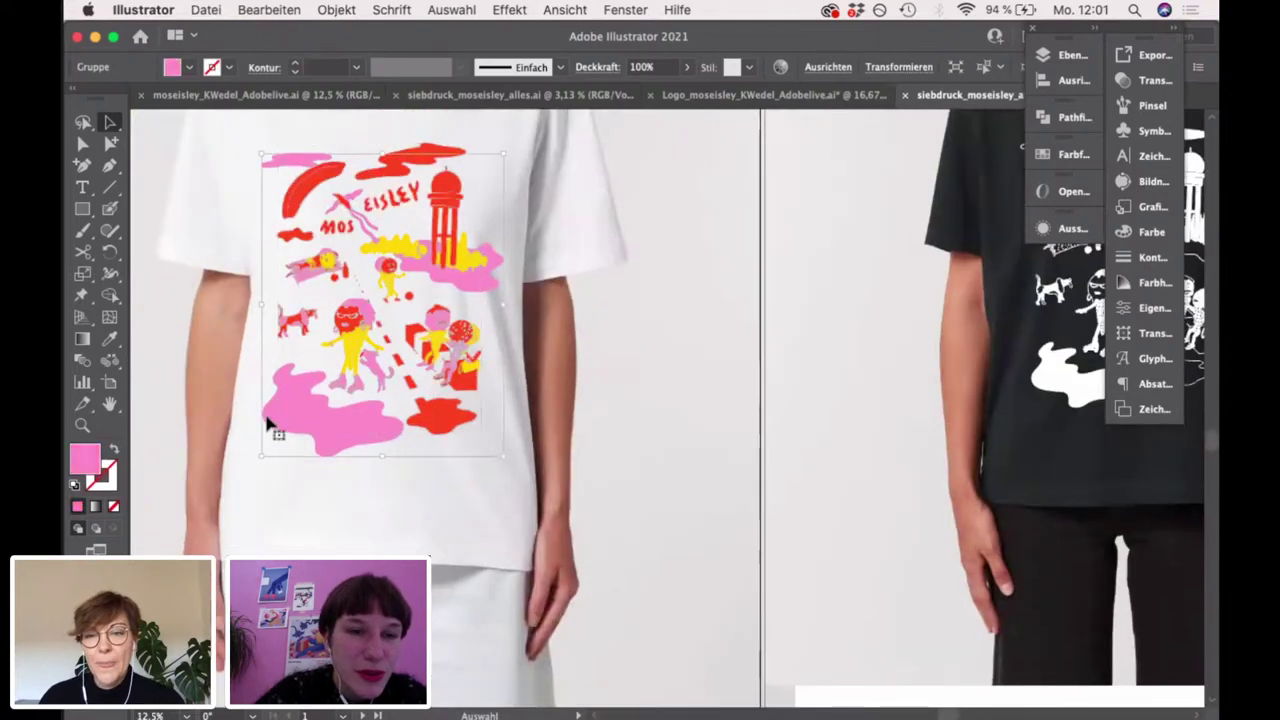
key("super+plus")
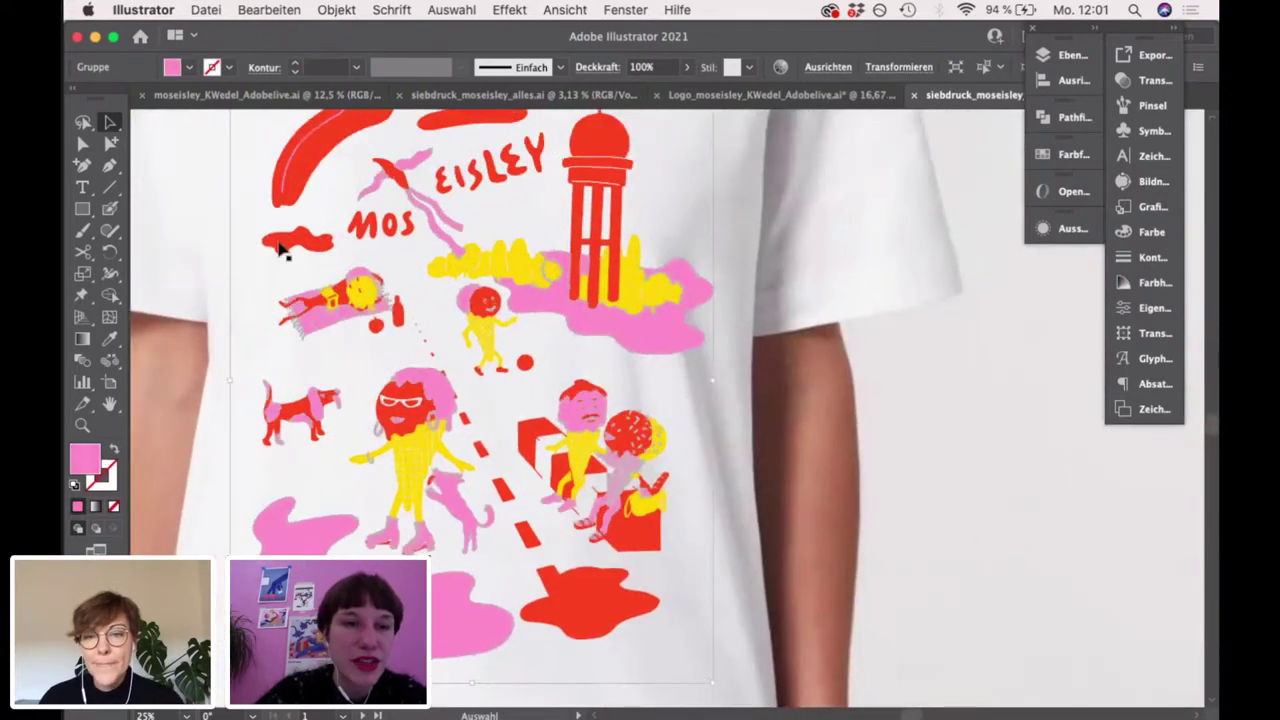
left_click(284, 252)
left_click(378, 296)
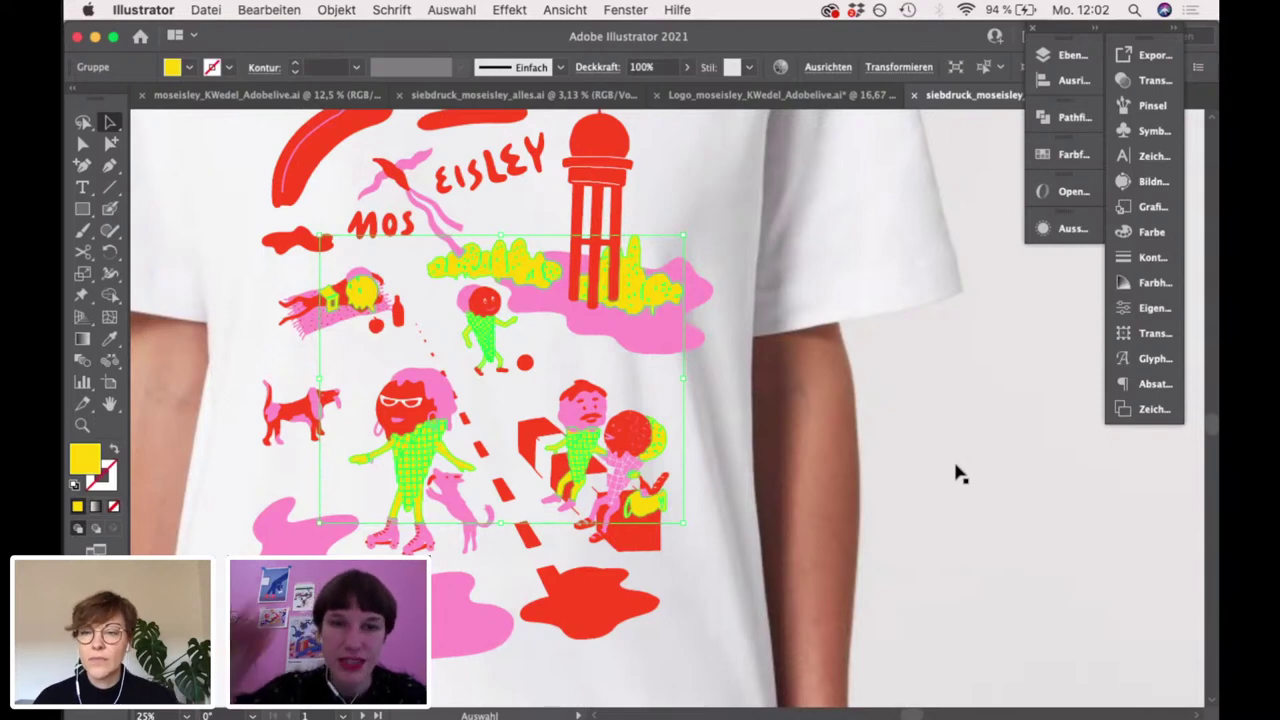
scroll(849, 460, "down", 1)
scroll(848, 461, "down", 1)
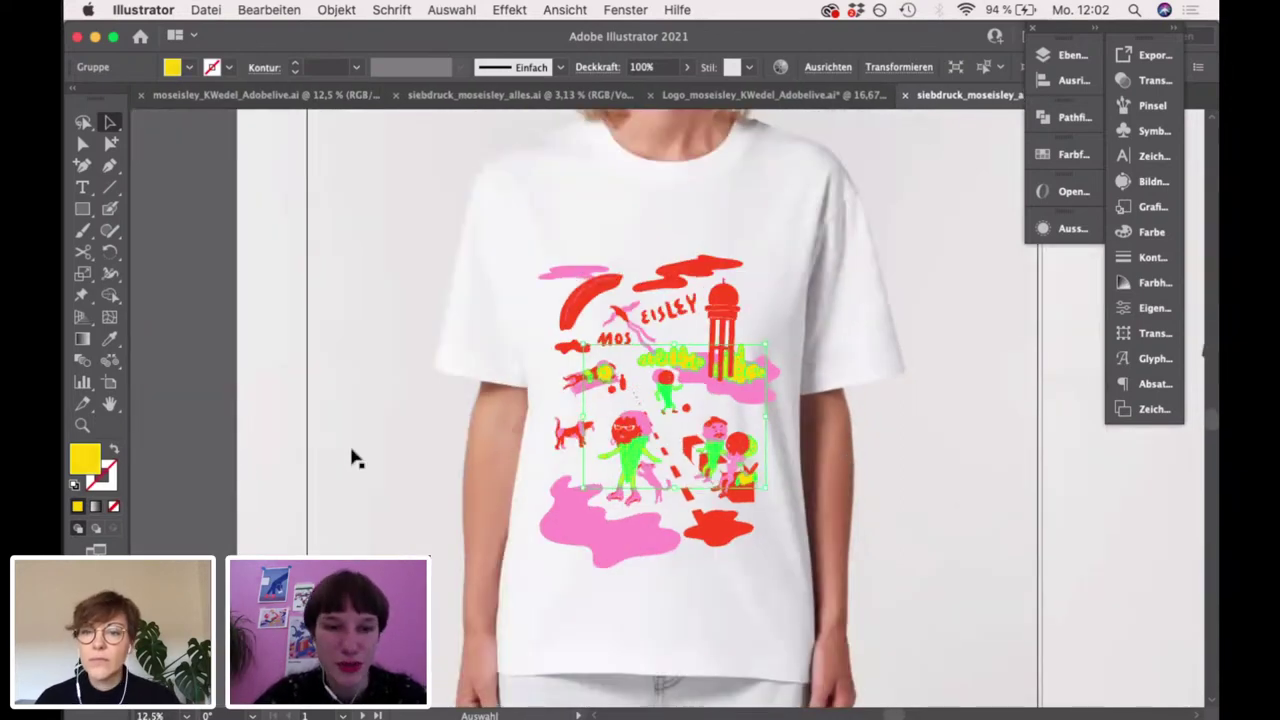
left_click(187, 457)
Examine the three-colour illustration and its placement on the worn white T-shirt
left_click_drag(688, 508, 668, 348)
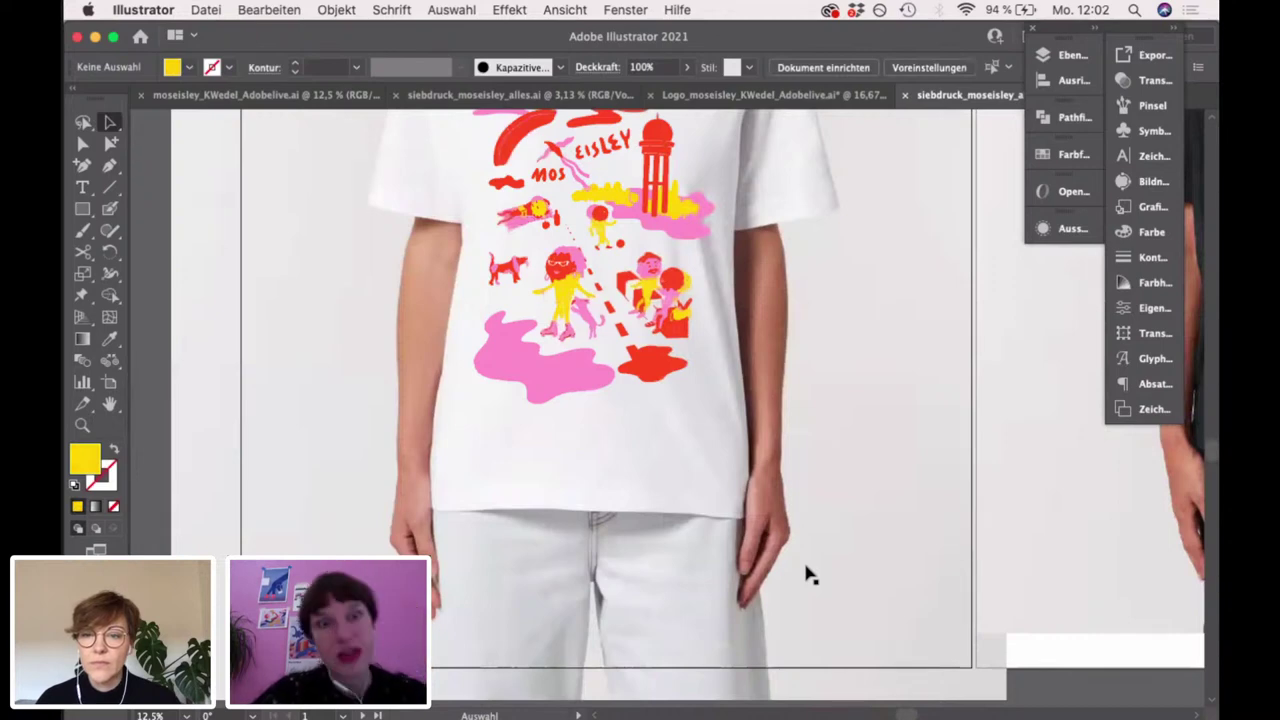
scroll(805, 565, "down", 2)
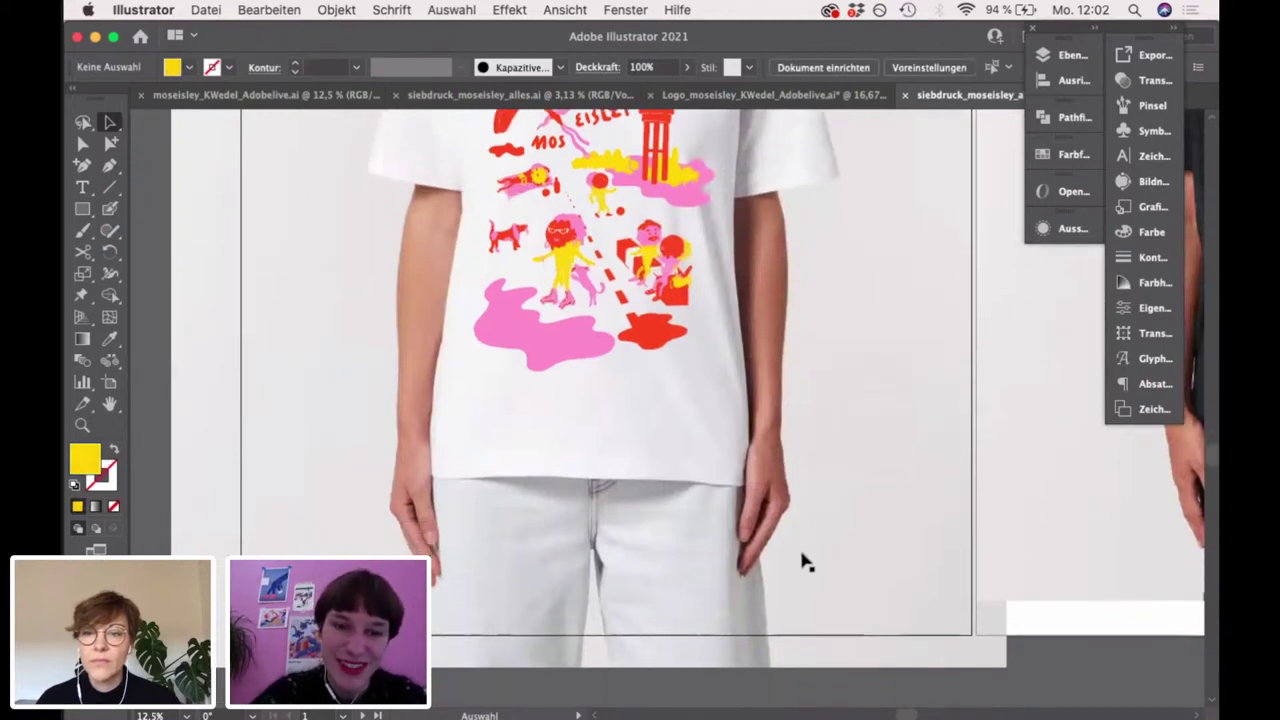
scroll(805, 565, "up", 5)
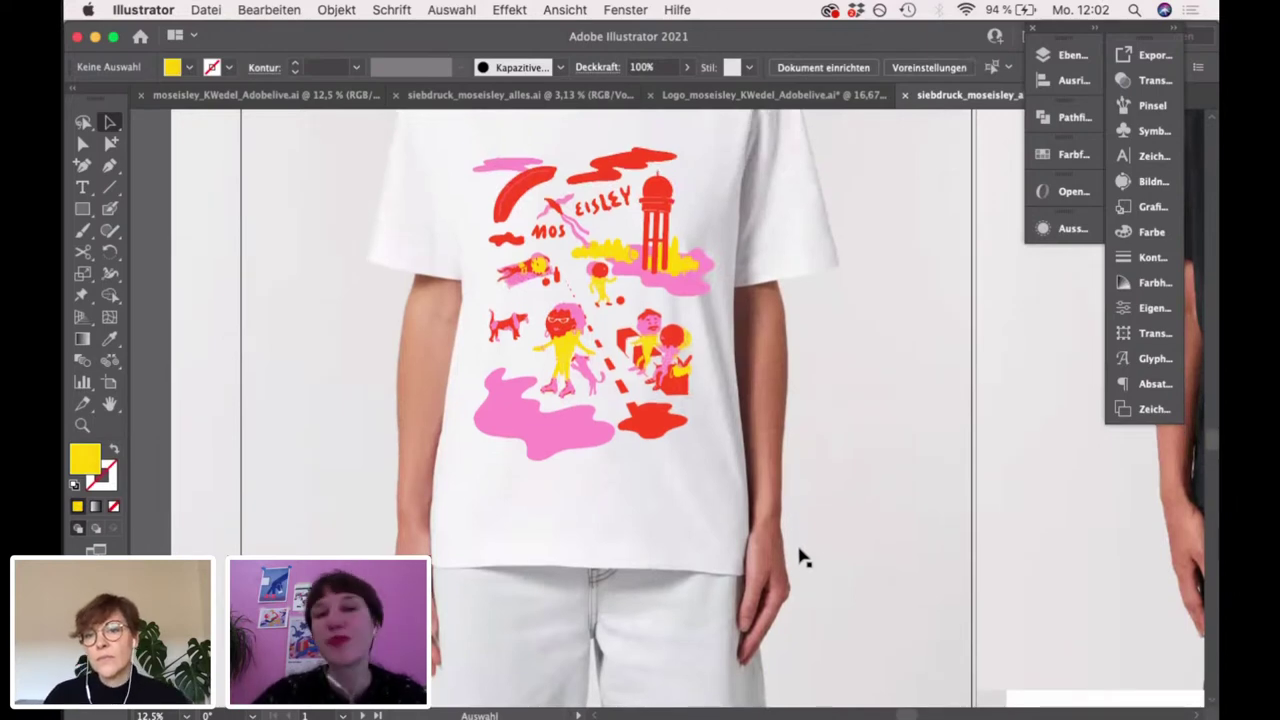
scroll(800, 541, "down", 3)
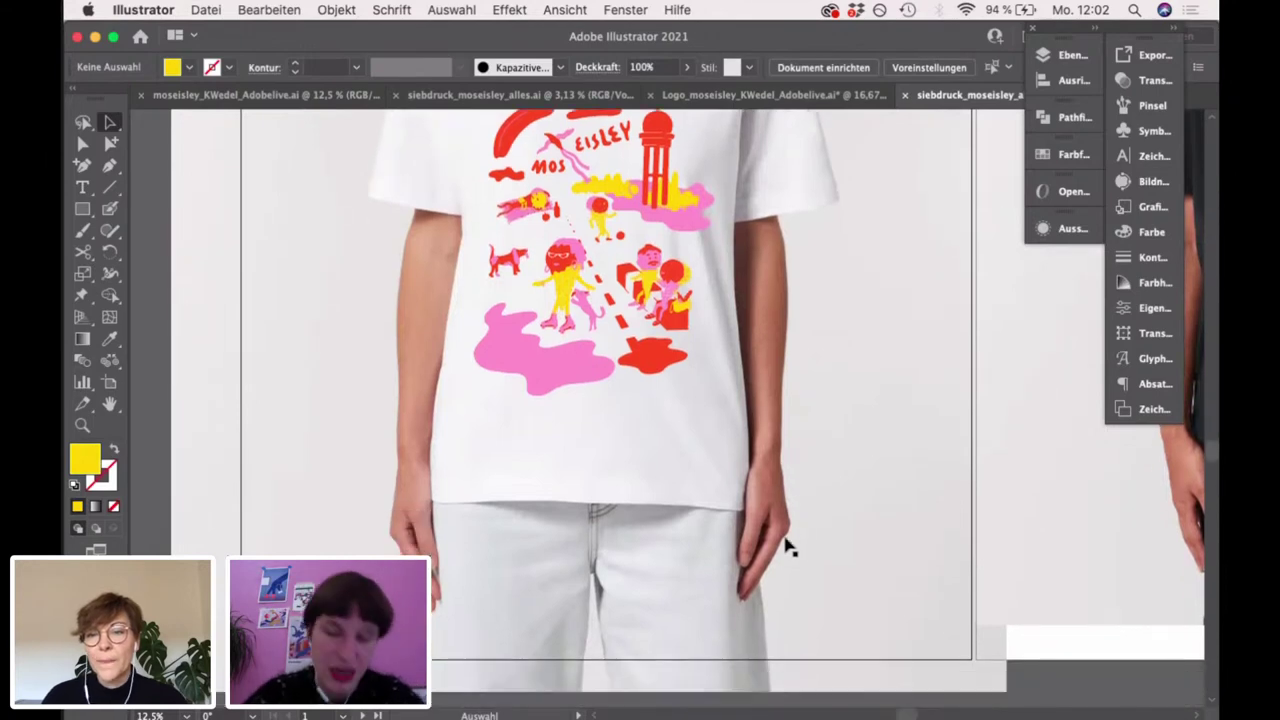
View the natural-coloured tote bag mockup and examine its red, pink and yellow print up close
scroll(783, 553, "down", 10)
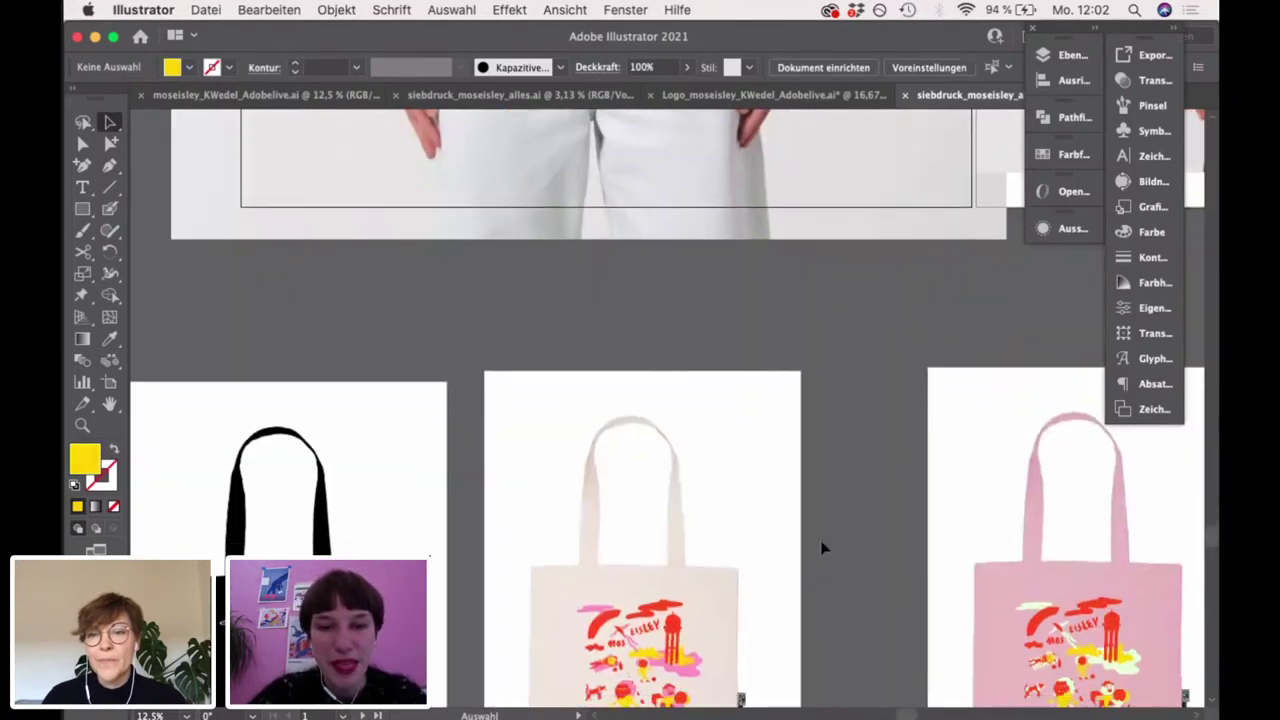
scroll(690, 244, "up", 3, "alt")
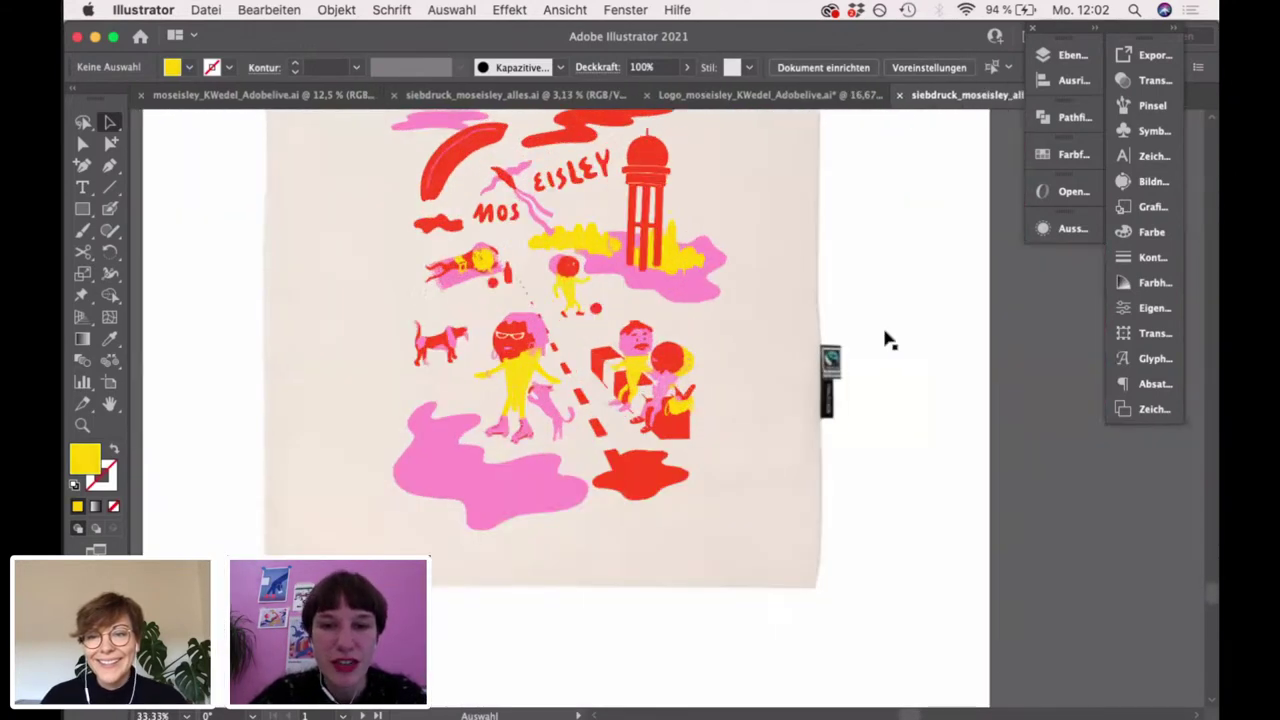
scroll(900, 471, "up", 2)
scroll(932, 508, "down", 1, "alt")
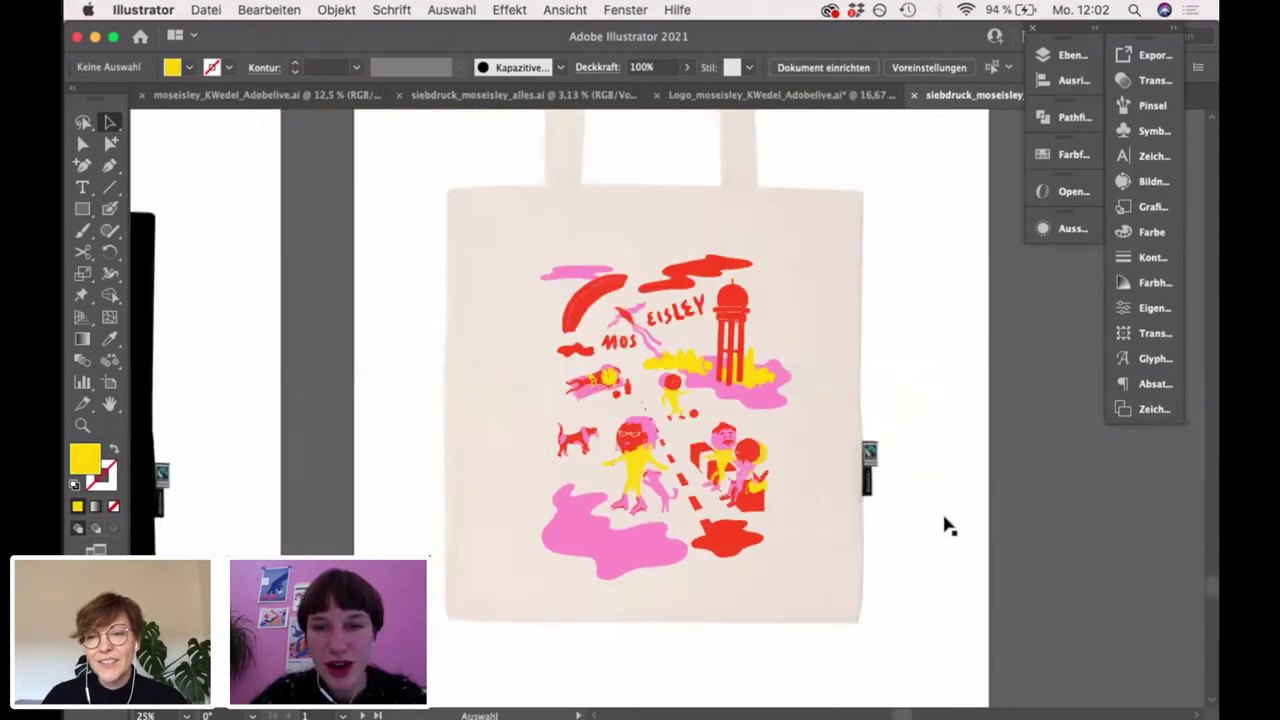
scroll(943, 514, "down", 1, "alt")
Compare the print's colour variants on the pink, dark grey and mint green tote bags
left_click_drag(943, 514, 660, 520)
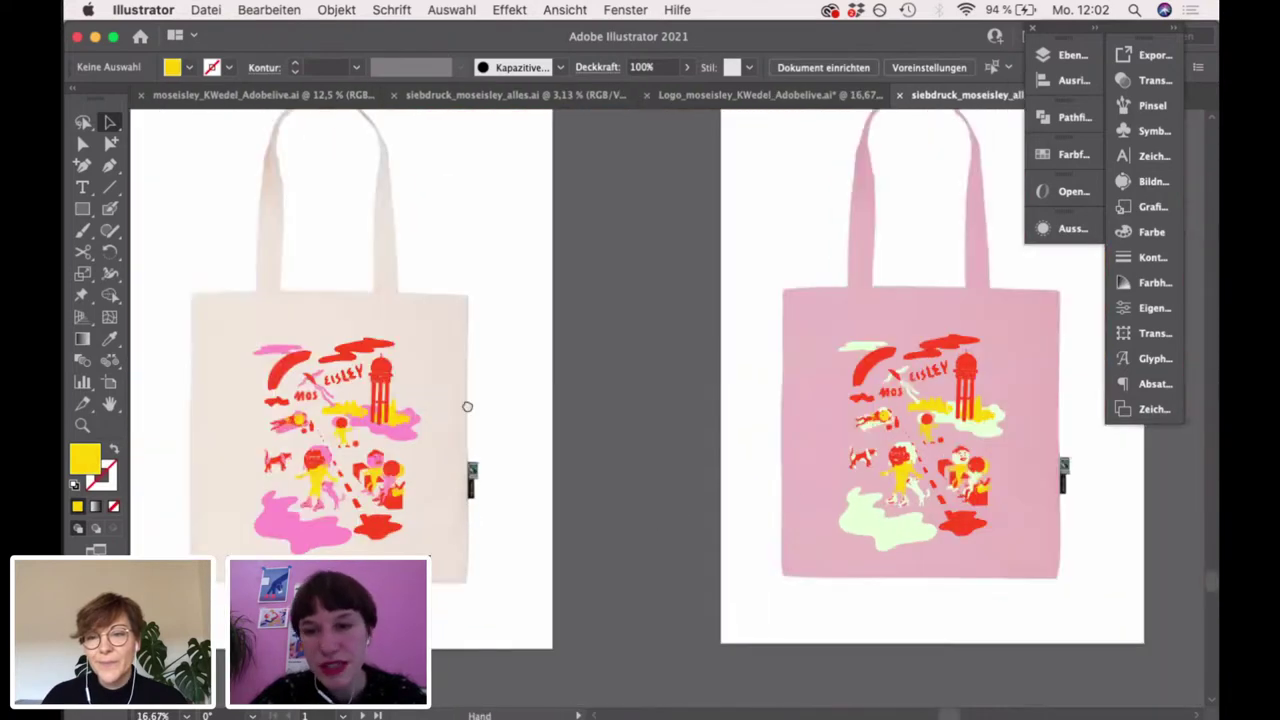
scroll(467, 406, "right", 5)
scroll(700, 415, "up", 1, "alt")
scroll(811, 440, "up", 1)
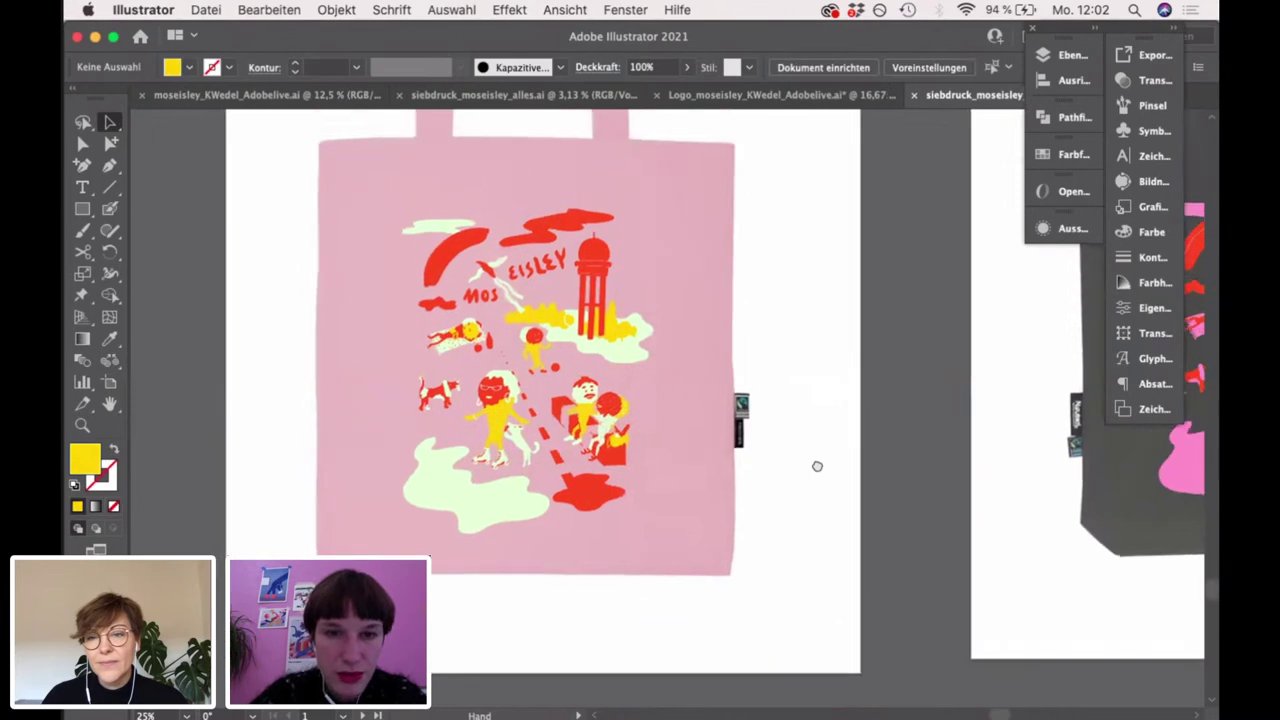
scroll(817, 466, "right", 10)
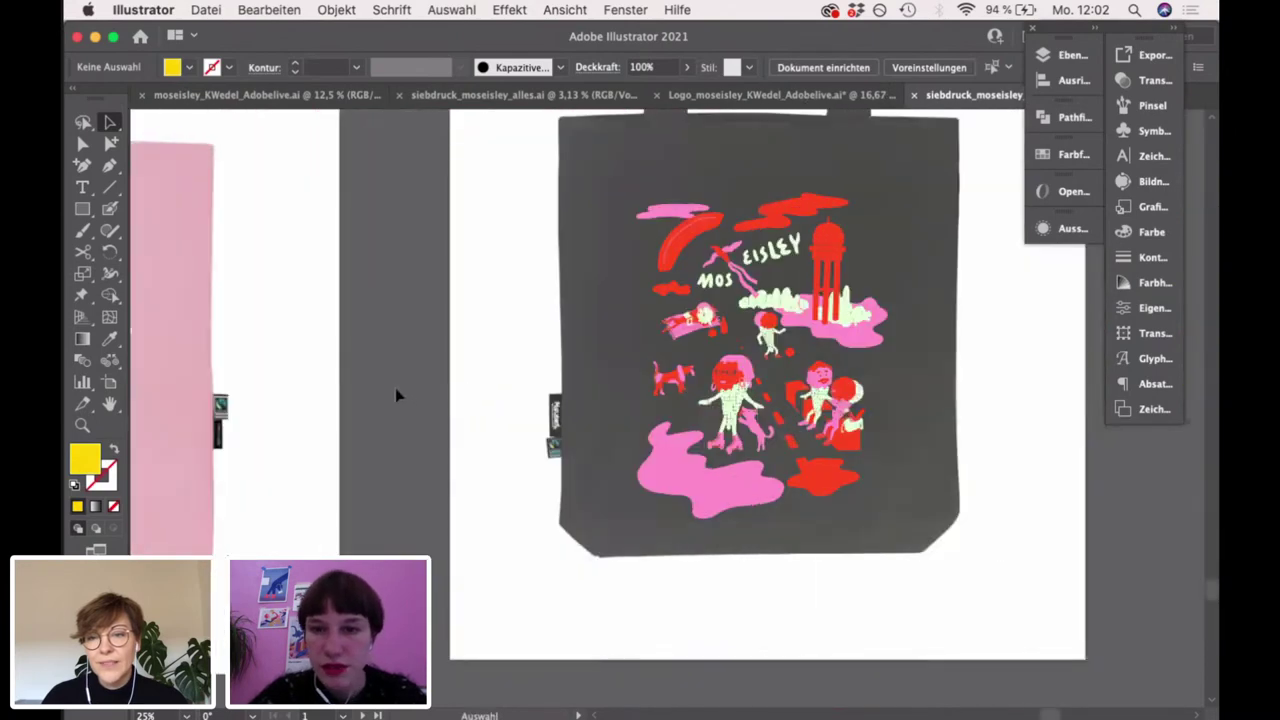
scroll(500, 362, "right", 15)
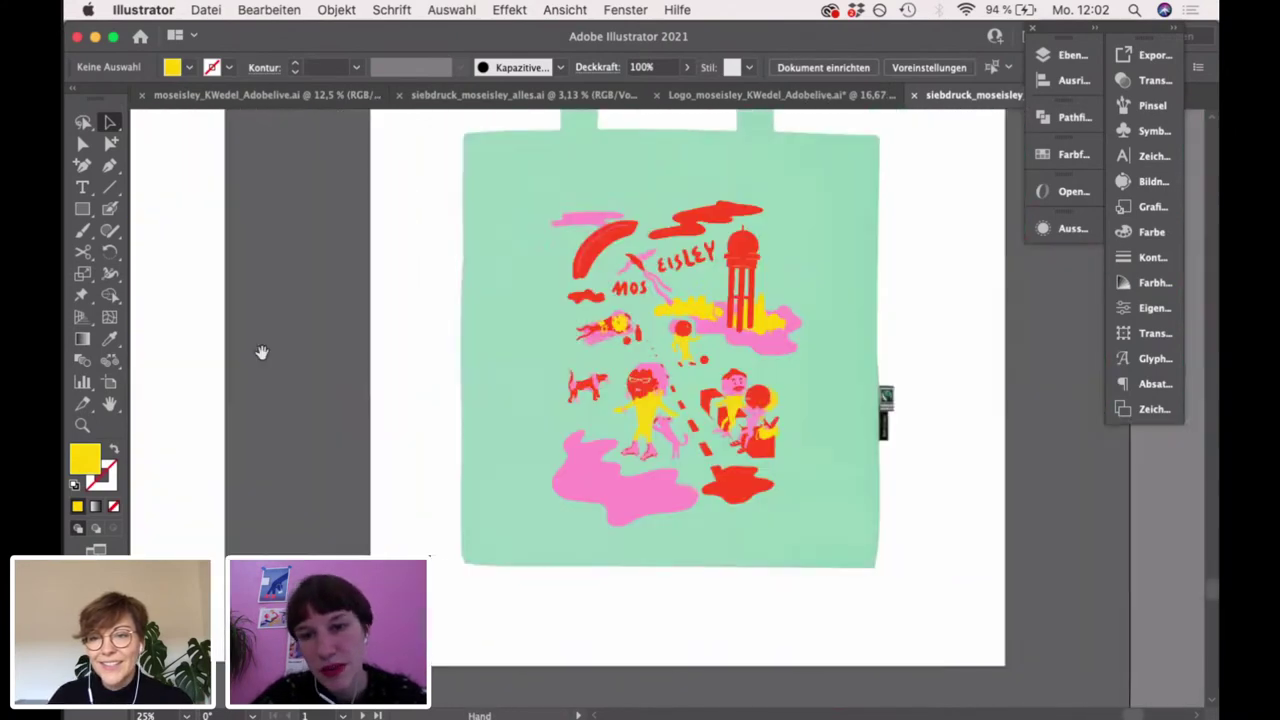
scroll(261, 352, "right", 4)
Switch to Finder and preview the tote bag photo IMG_4573.heic in the Illustration_Siebdruck folder at large size
mouse_move(300, 716)
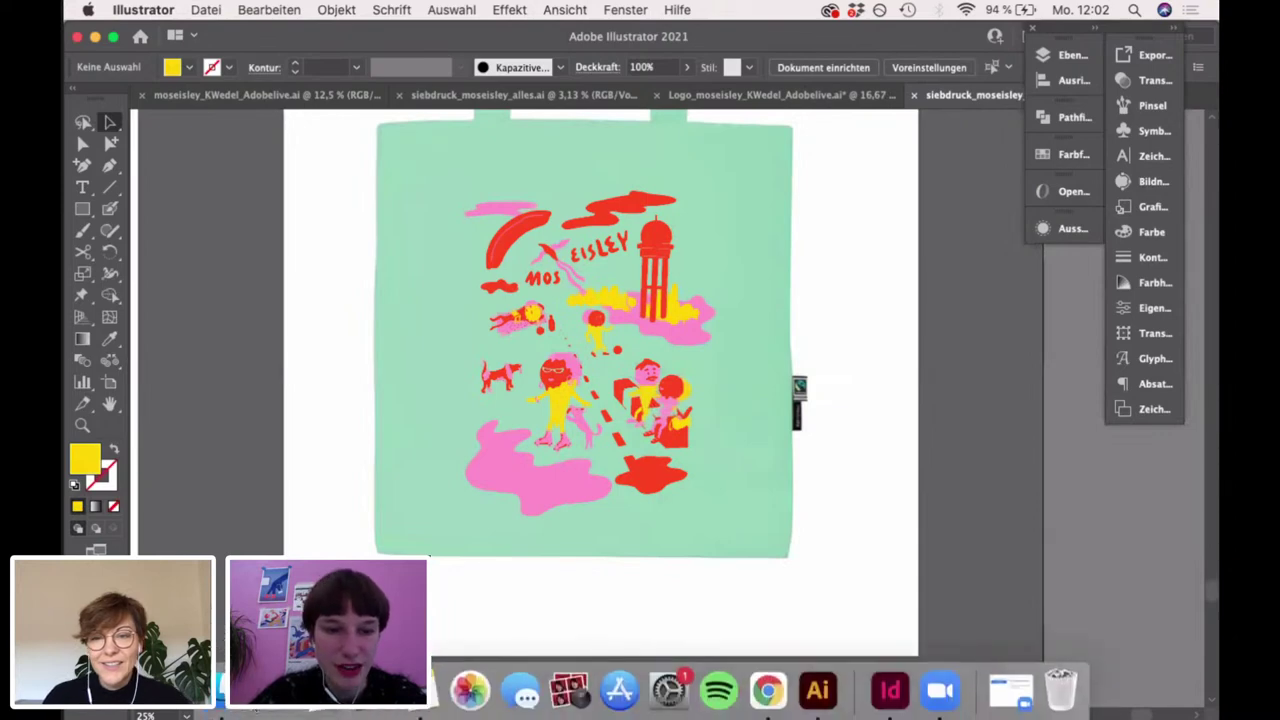
left_click(300, 690)
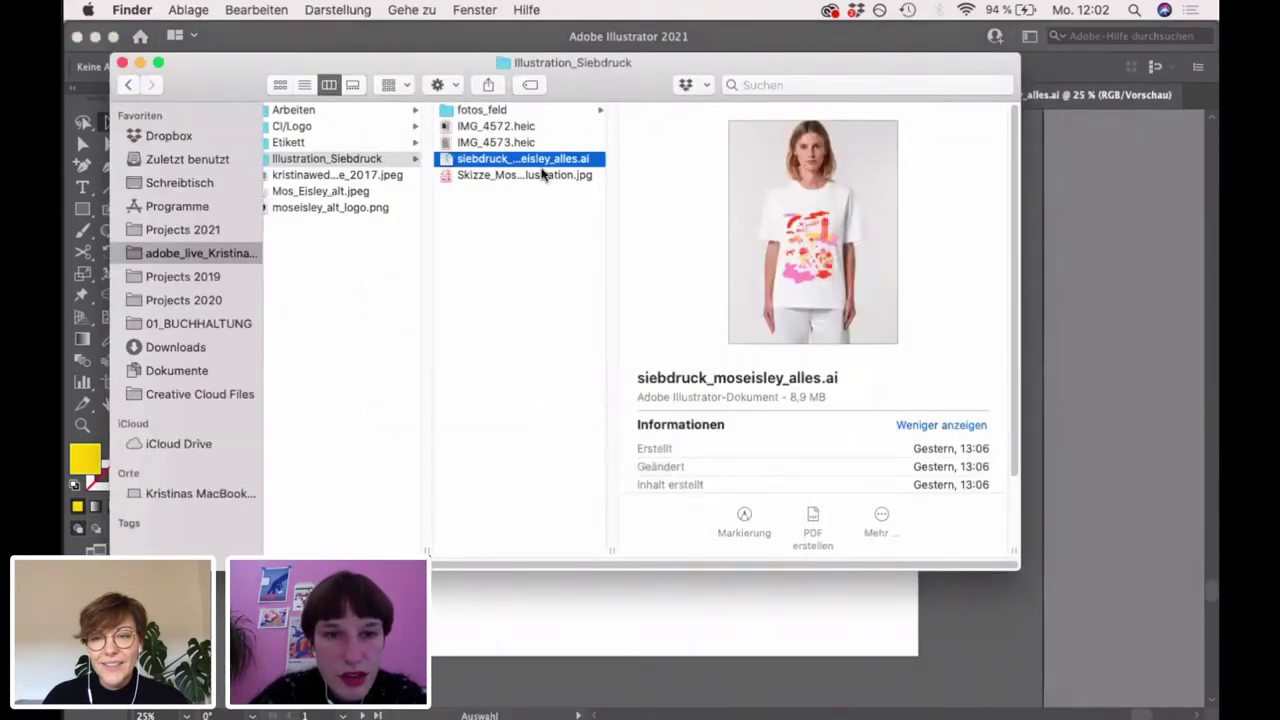
left_click(541, 175)
left_click(524, 127)
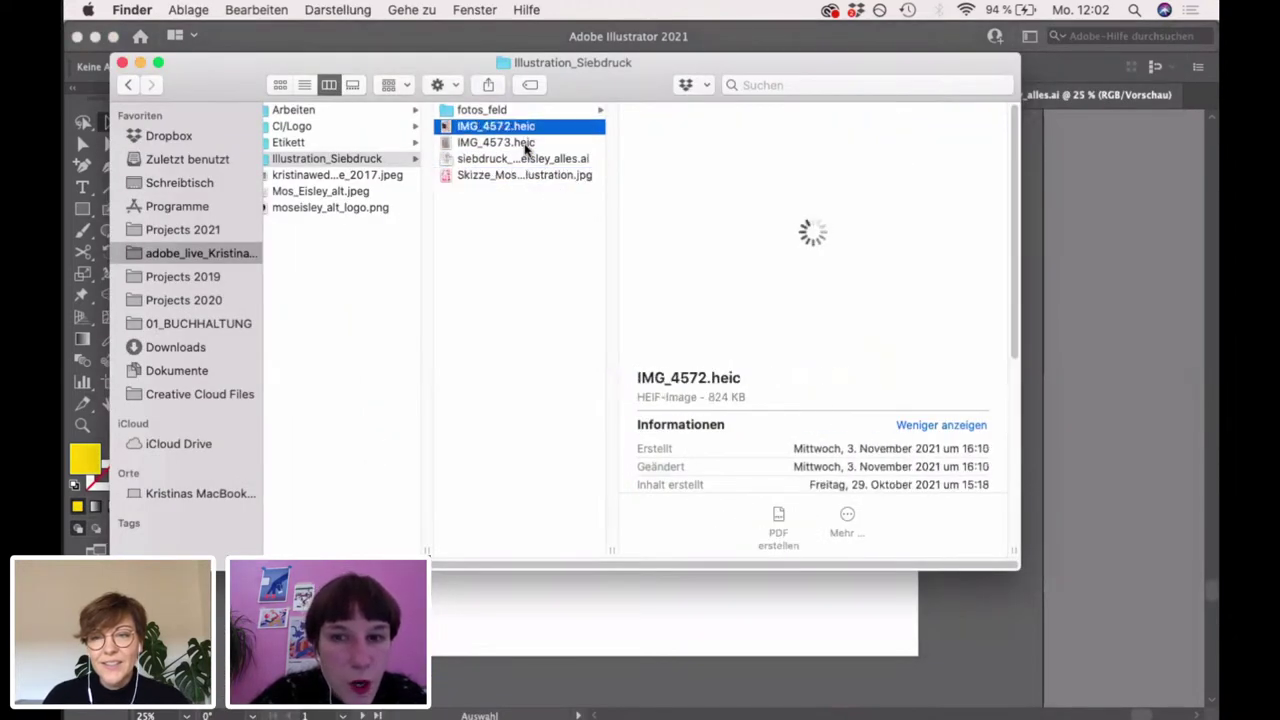
left_click(526, 143)
key("space")
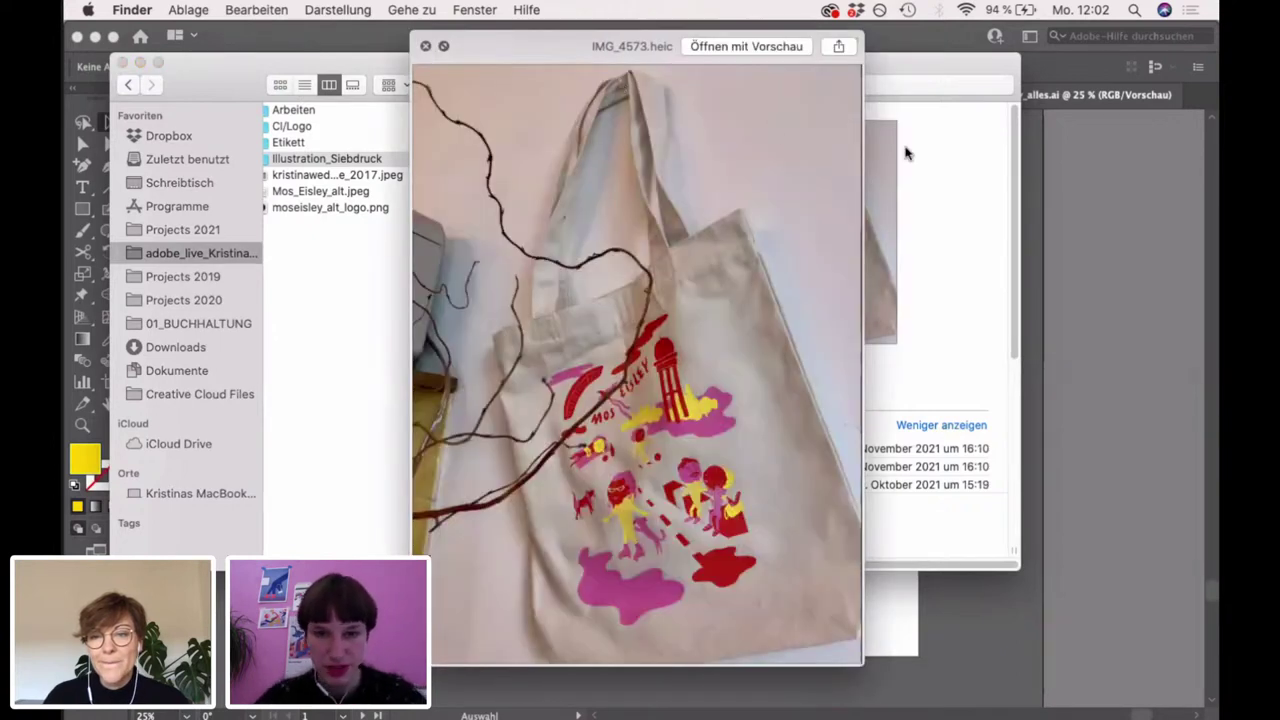
Preview the T-shirt photo IMG_4572.heic, go back to the tote bag photo, close the preview and return to Illustrator
key("Up")
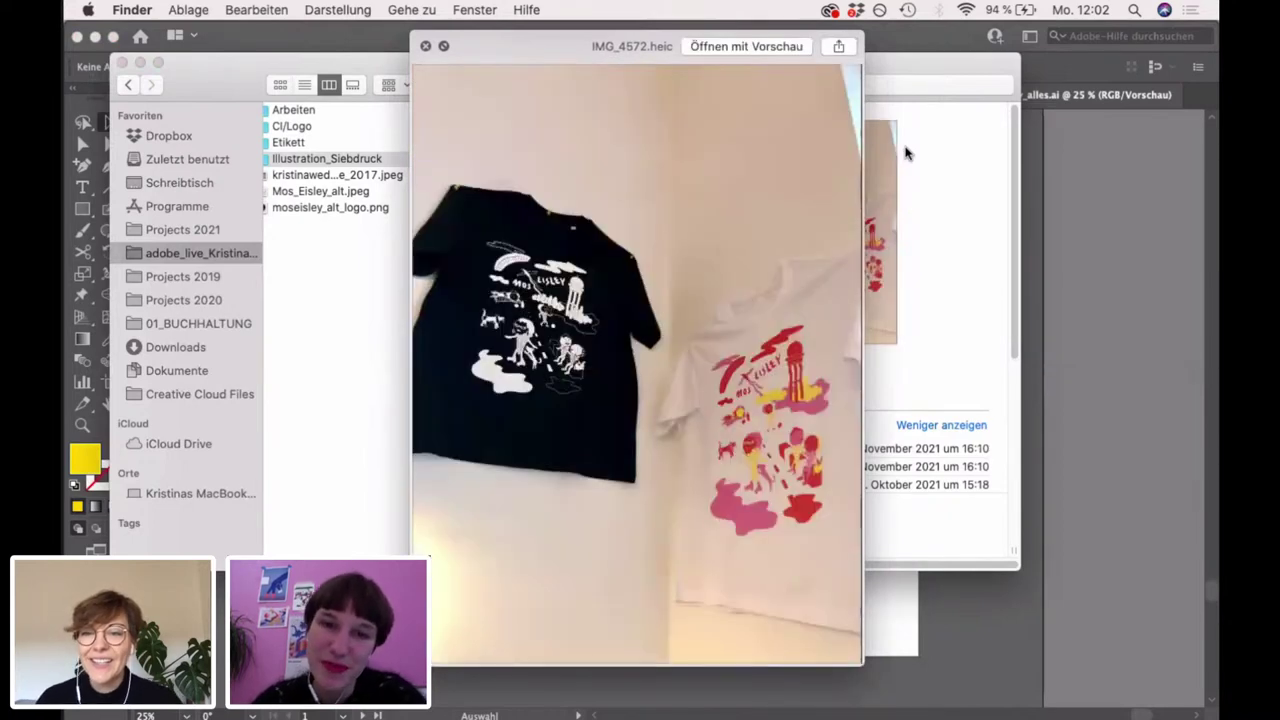
key("Down")
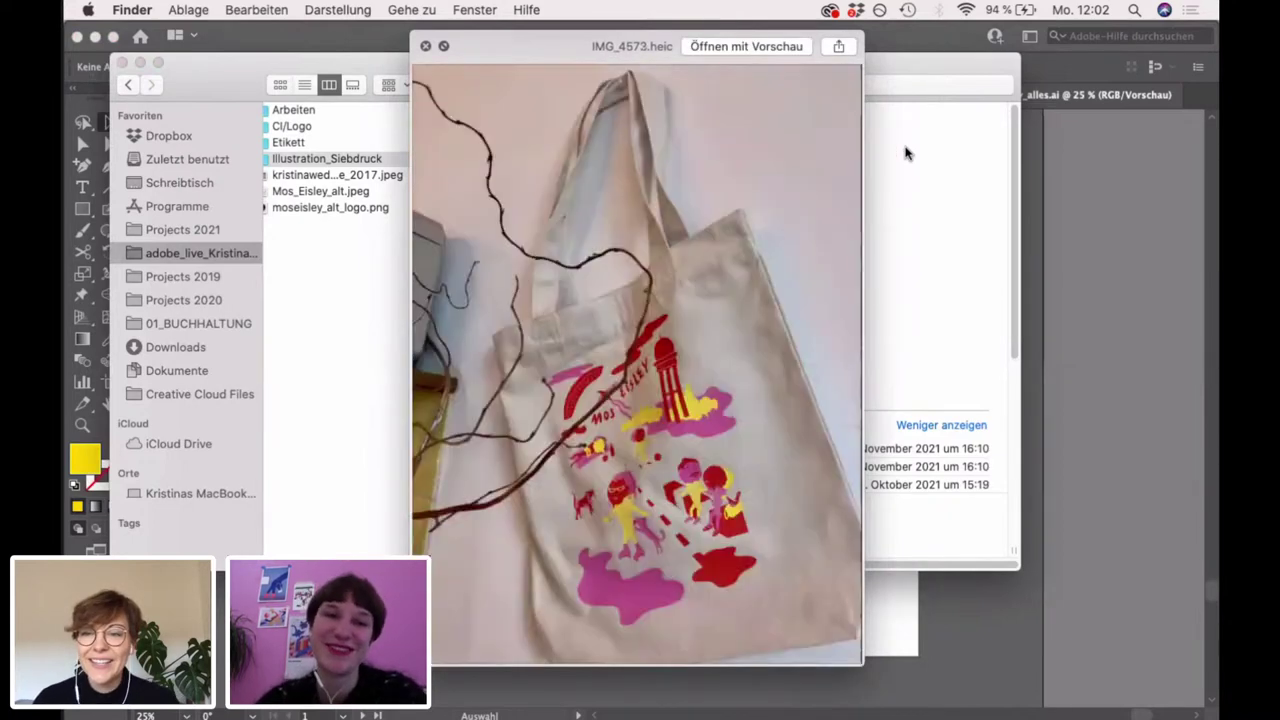
key("space")
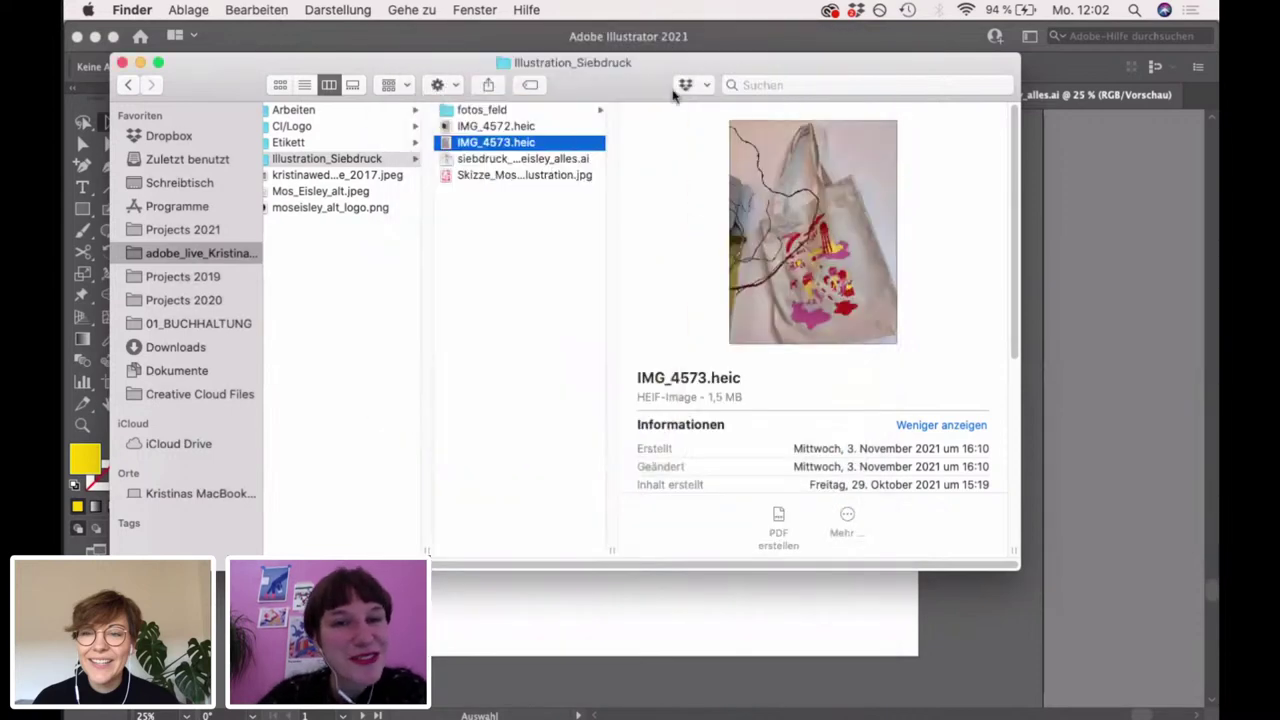
left_click(546, 306)
left_click(875, 645)
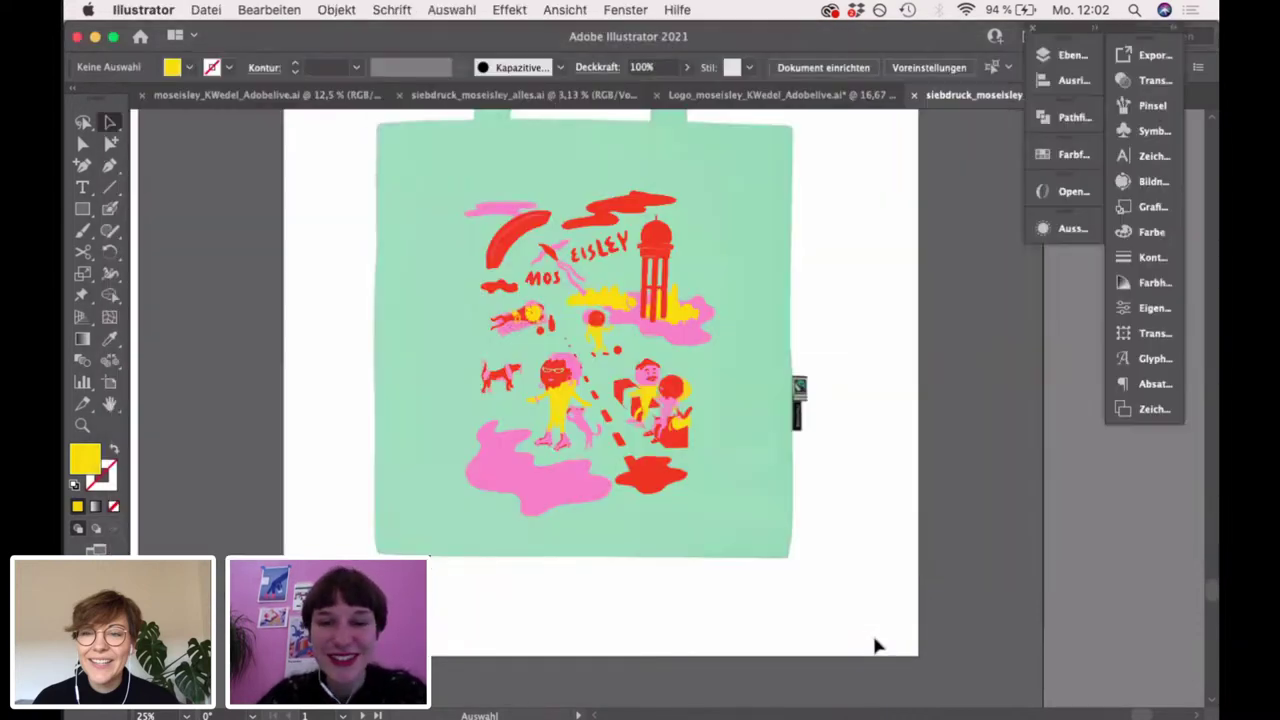
Go back past the tote bags to the T-shirt mockups and view the colour print on the white shirt
scroll(831, 460, "left", 10)
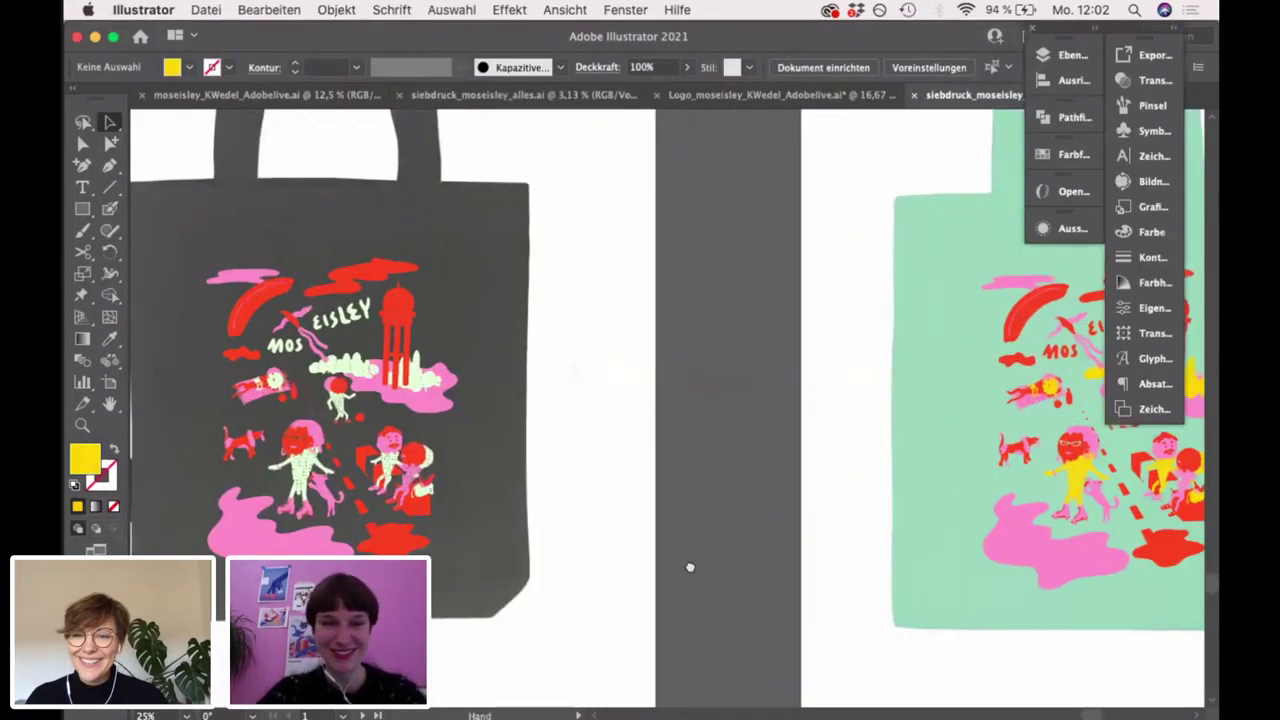
scroll(843, 317, "up", 10)
scroll(790, 440, "left", 15)
scroll(790, 440, "up", 5)
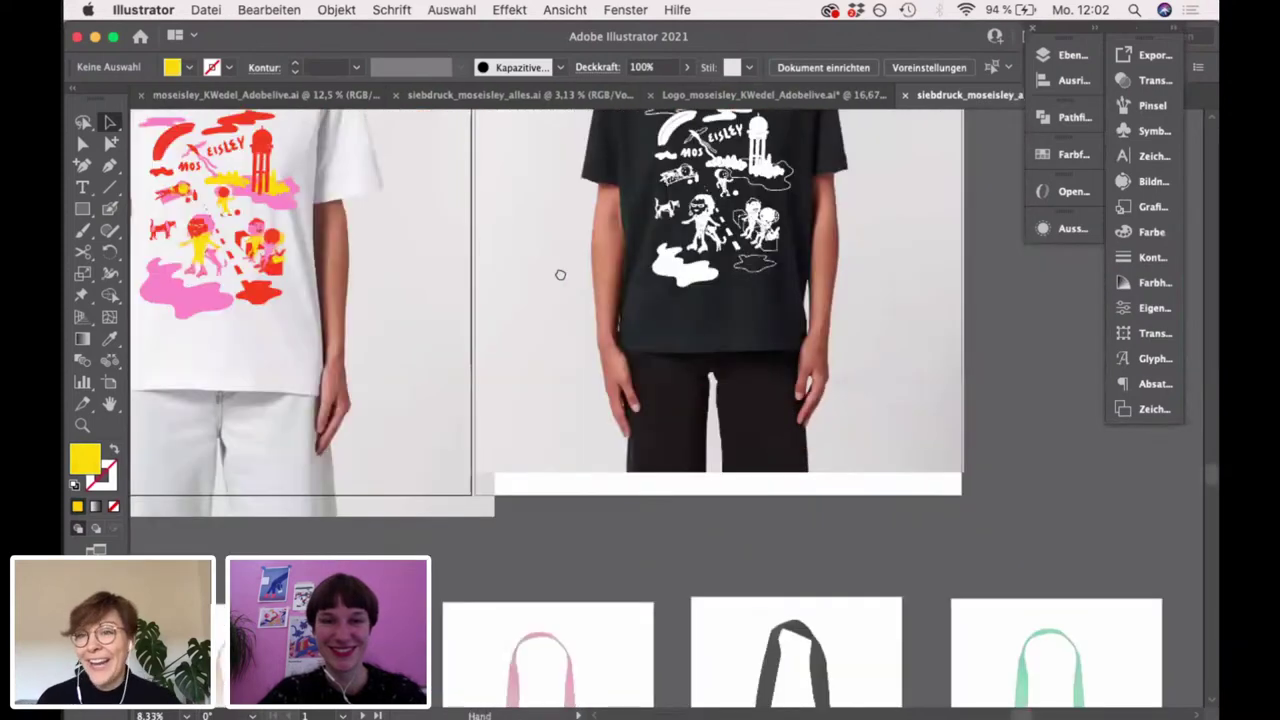
scroll(904, 274, "up", 3)
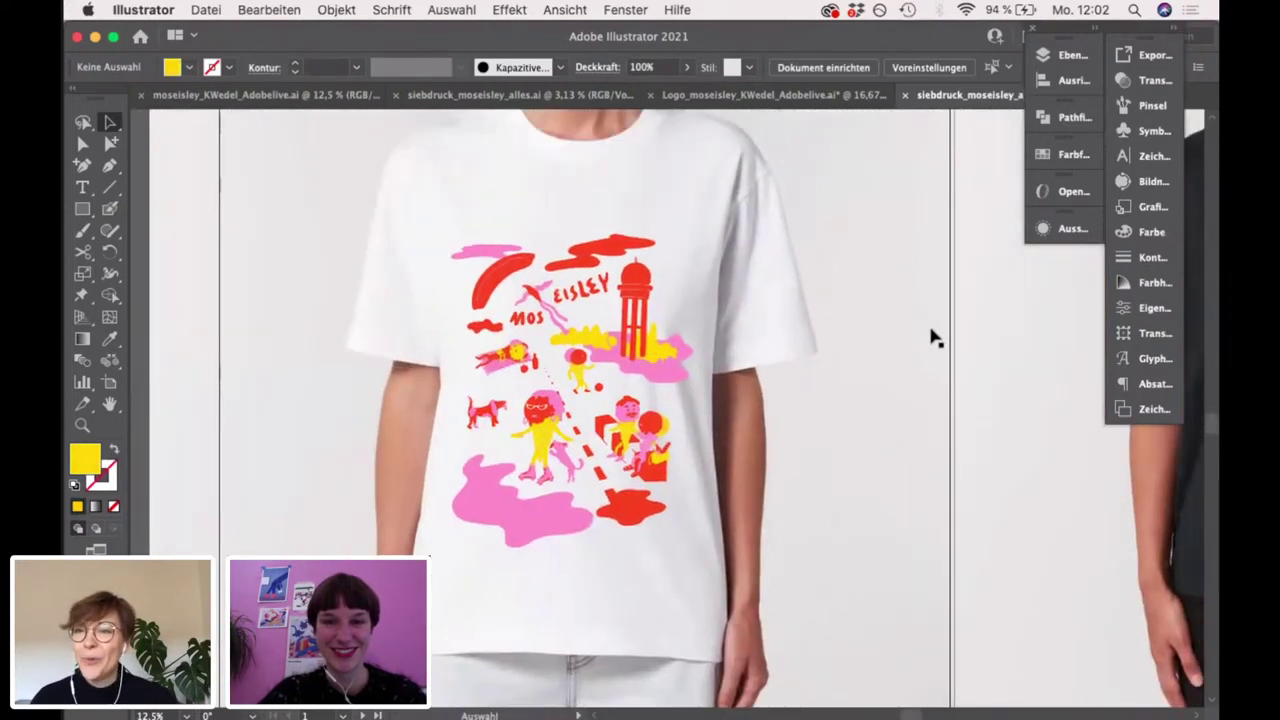